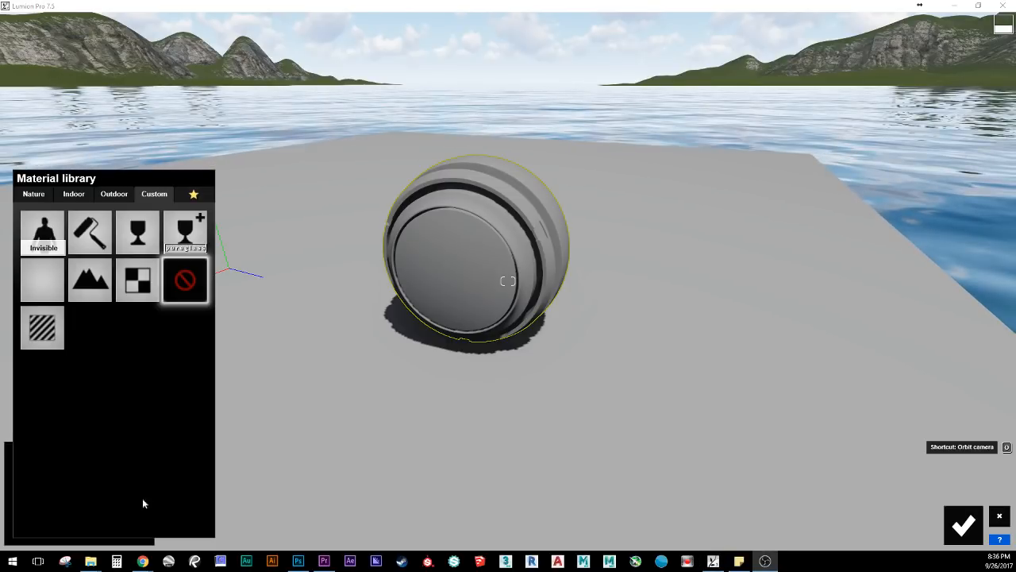
right_drag(648, 263, 751, 259)
scroll(508, 281, up, 2)
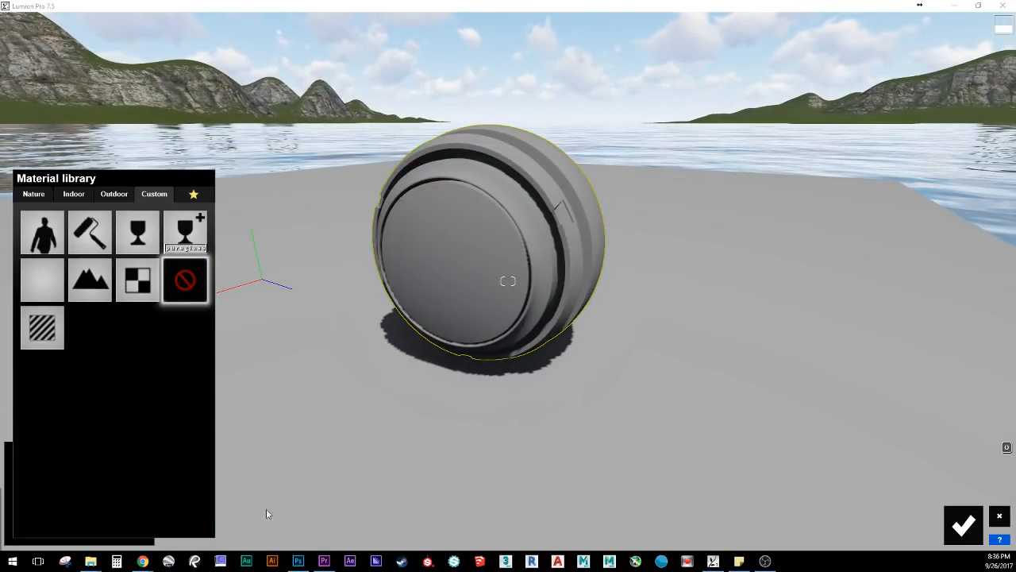
click(639, 355)
right_drag(516, 341, 531, 340)
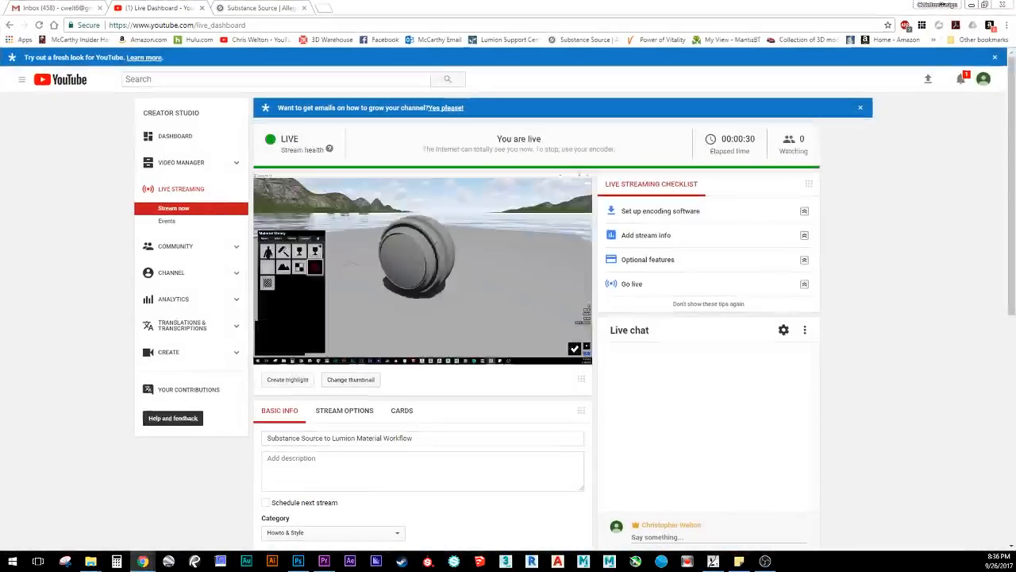
Step: Switch to the Substance Source site in Chrome and look through the featured assets on its home page
click(246, 6)
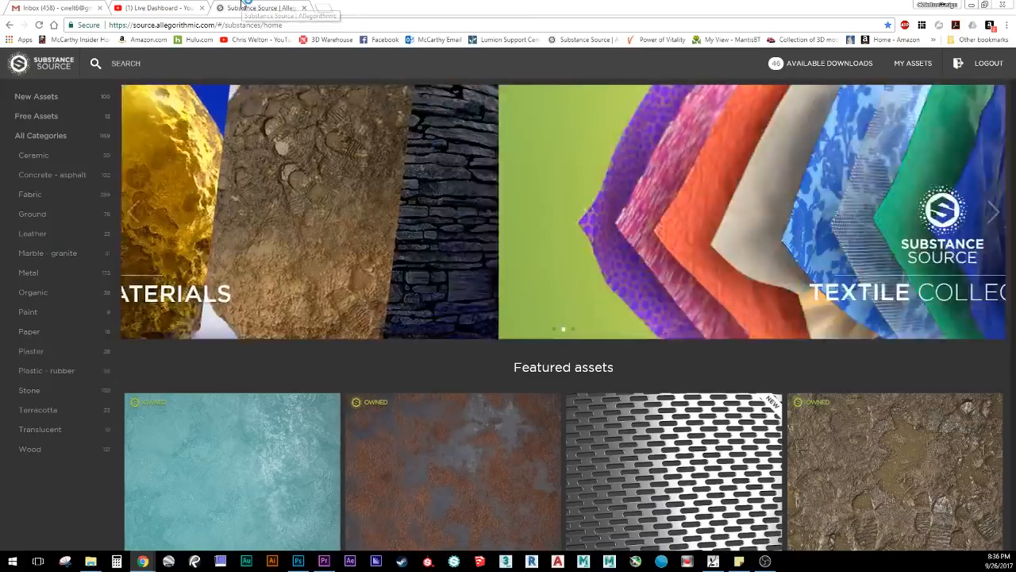
scroll(338, 196, down, 3)
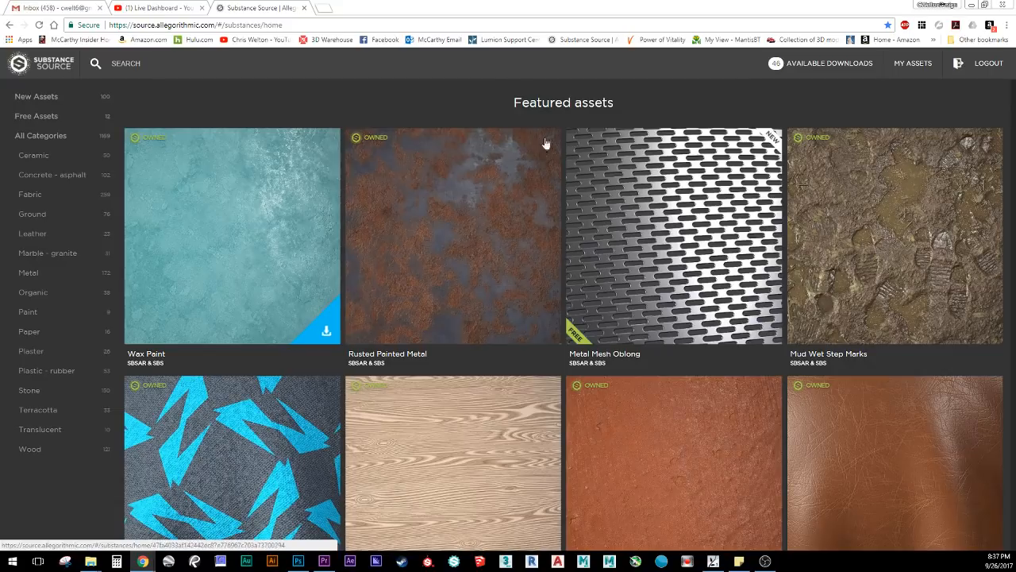
scroll(524, 171, down, 3)
scroll(537, 187, up, 4)
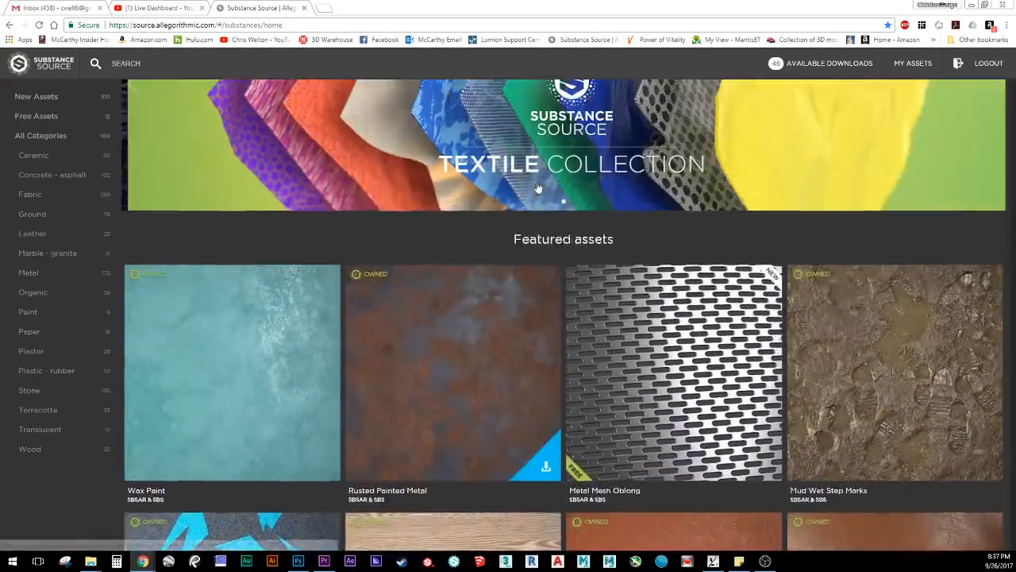
scroll(536, 187, down, 1)
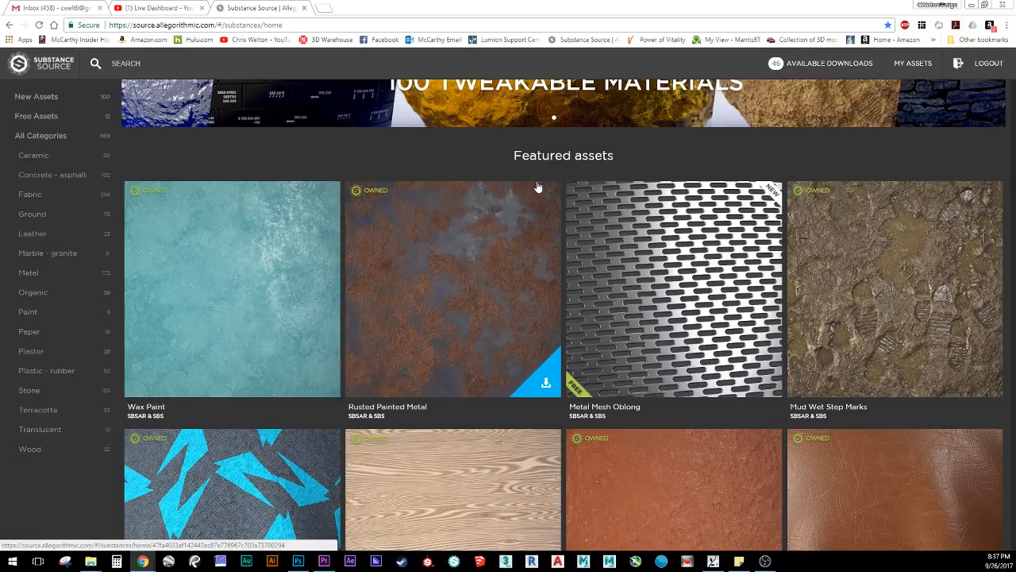
scroll(537, 186, down, 2)
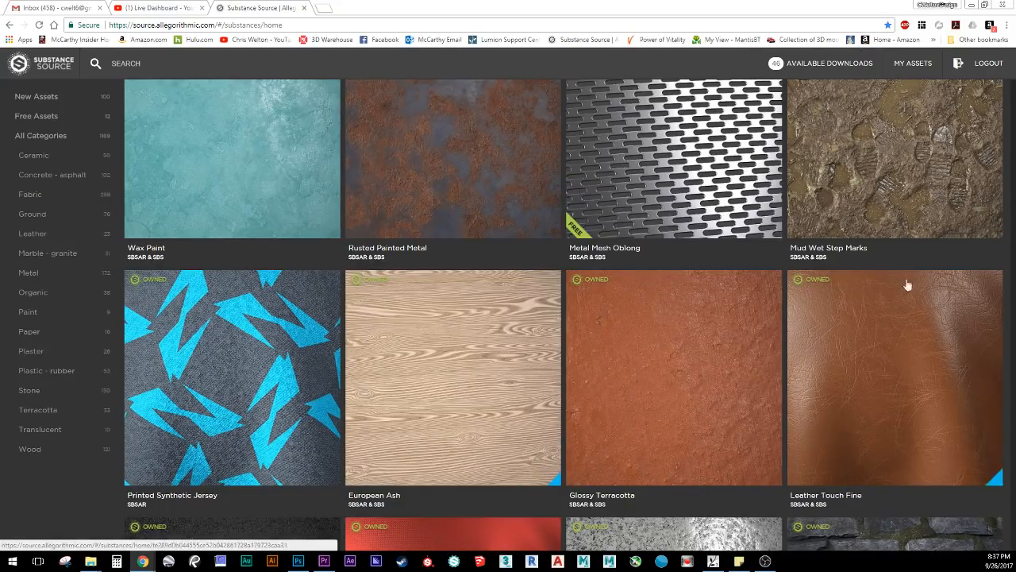
scroll(401, 220, up, 5)
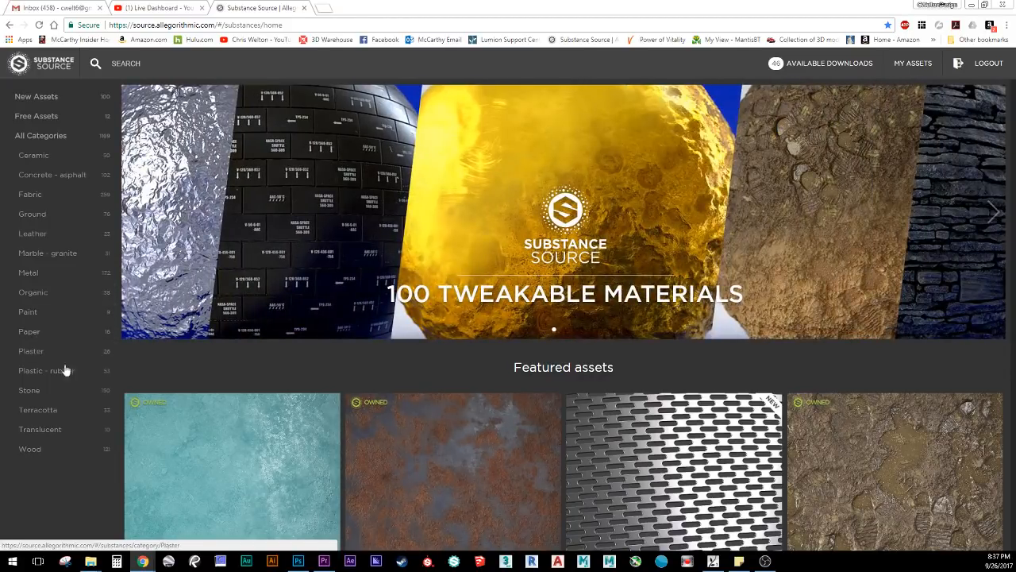
Step: Show the Wood category of Substance Source and look over its materials
click(65, 450)
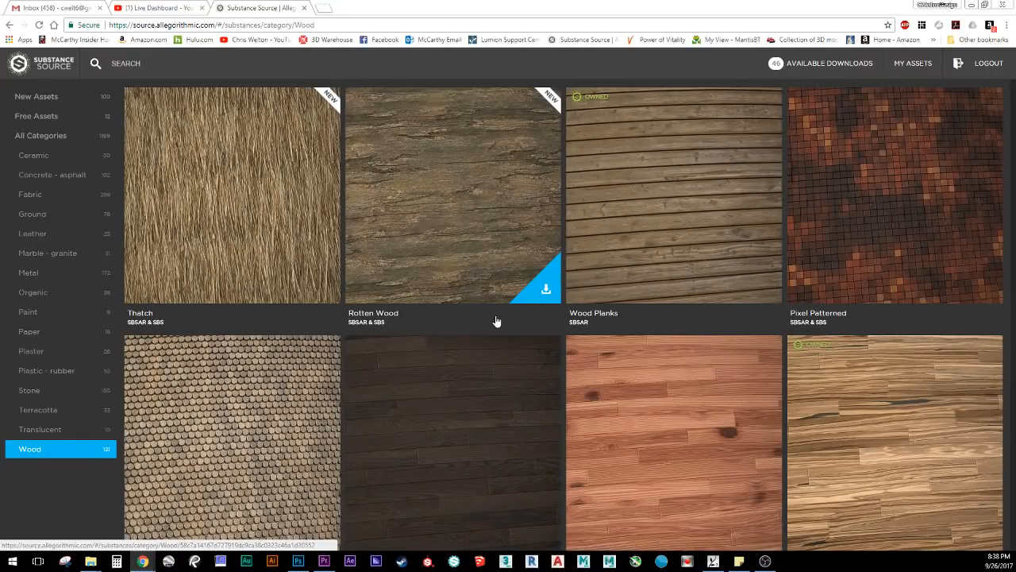
scroll(556, 230, down, 3)
scroll(553, 238, up, 3)
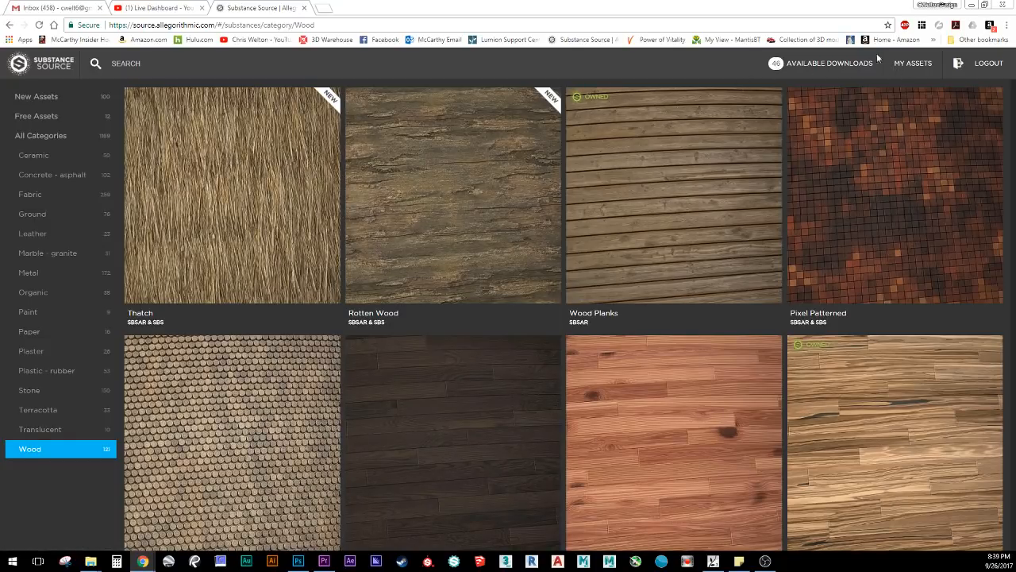
Step: Open the collection of owned assets and look through its materials across all categories
click(915, 67)
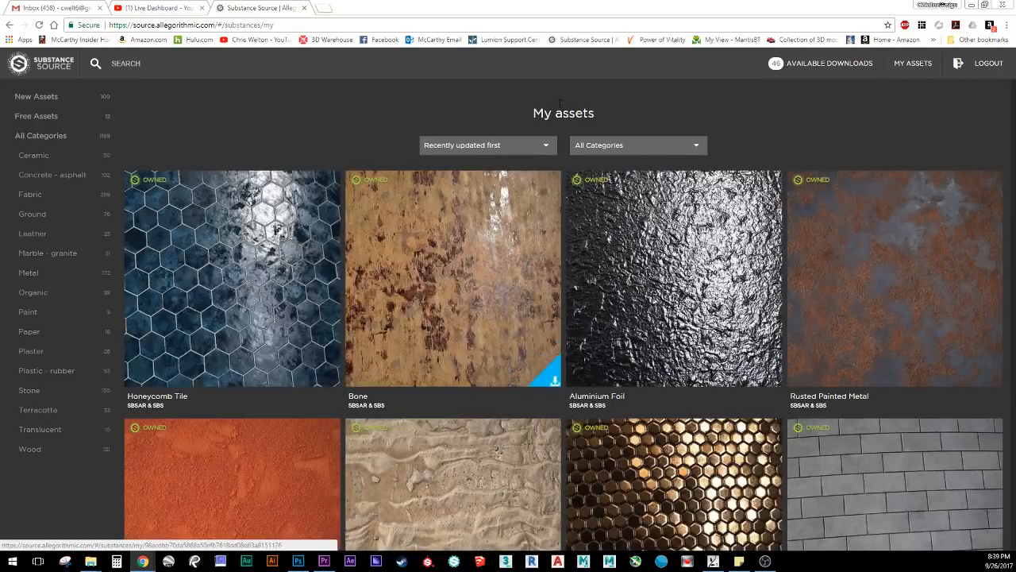
scroll(824, 125, down, 7)
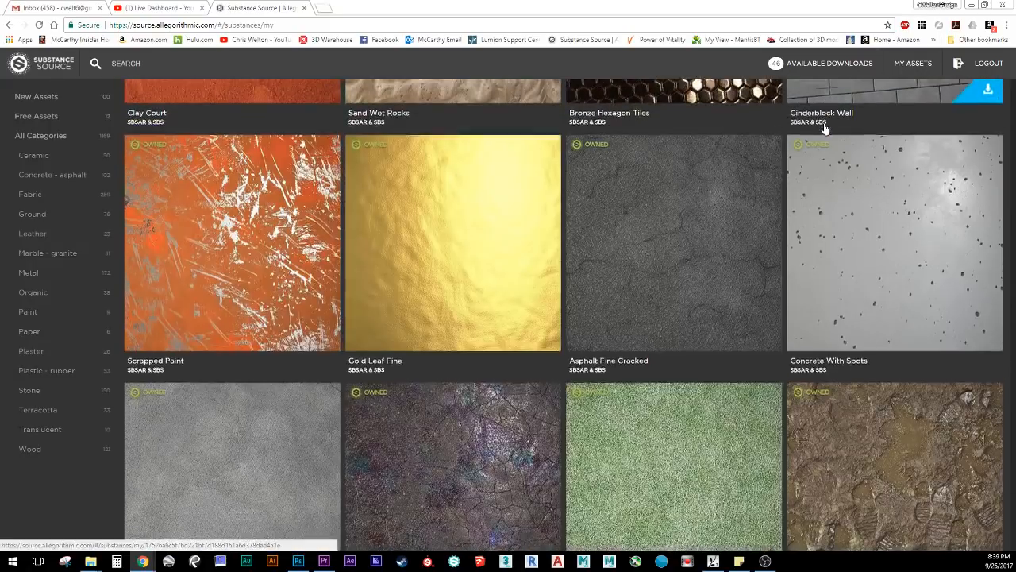
scroll(529, 259, down, 9)
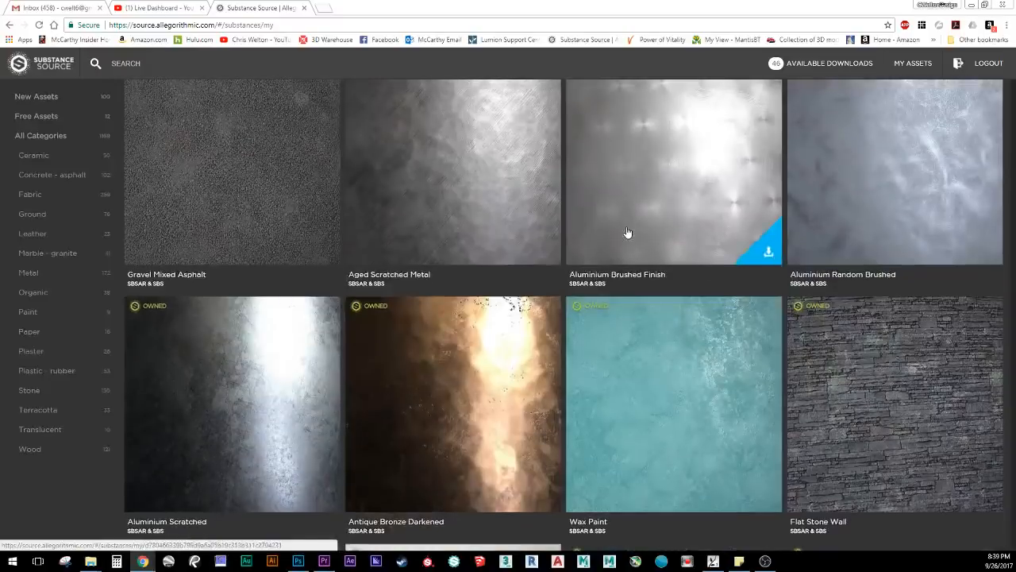
scroll(628, 232, down, 8)
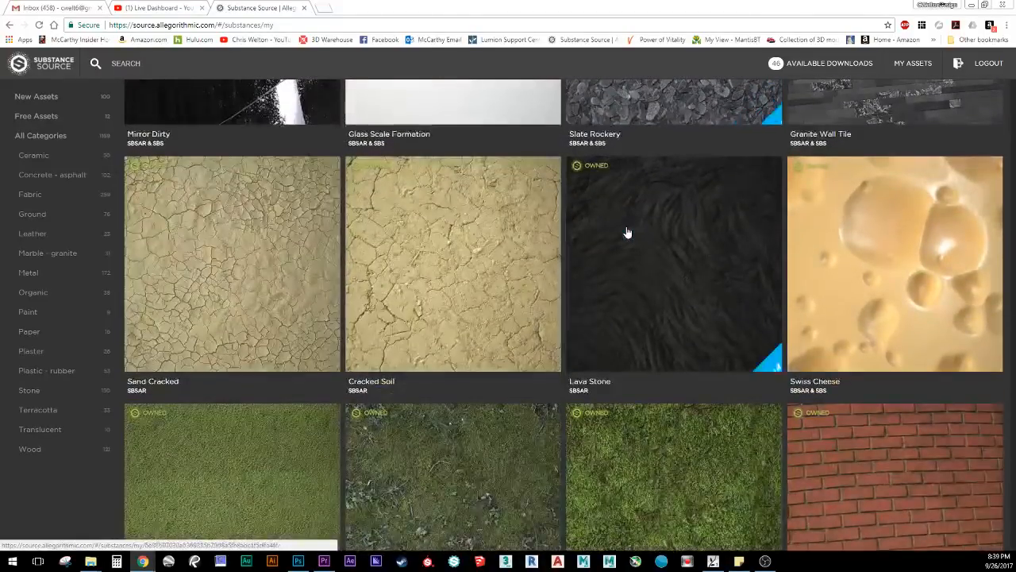
scroll(627, 233, down, 2)
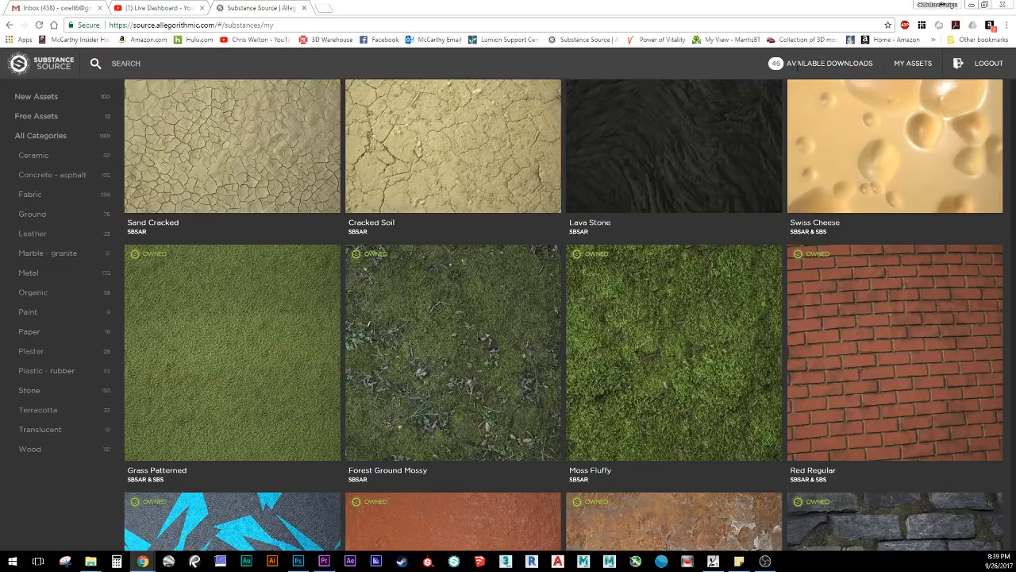
scroll(624, 254, up, 3)
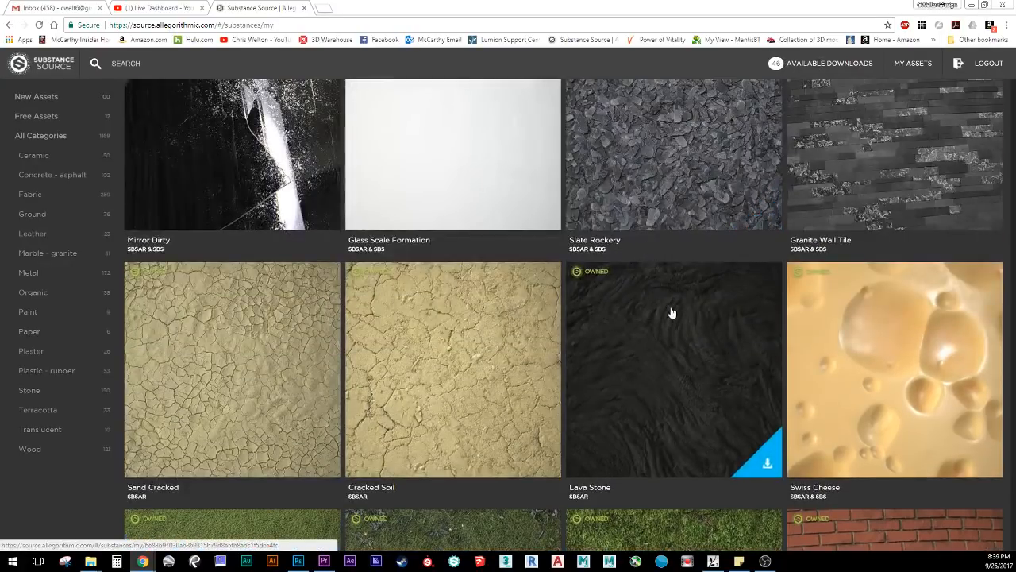
scroll(490, 258, down, 3)
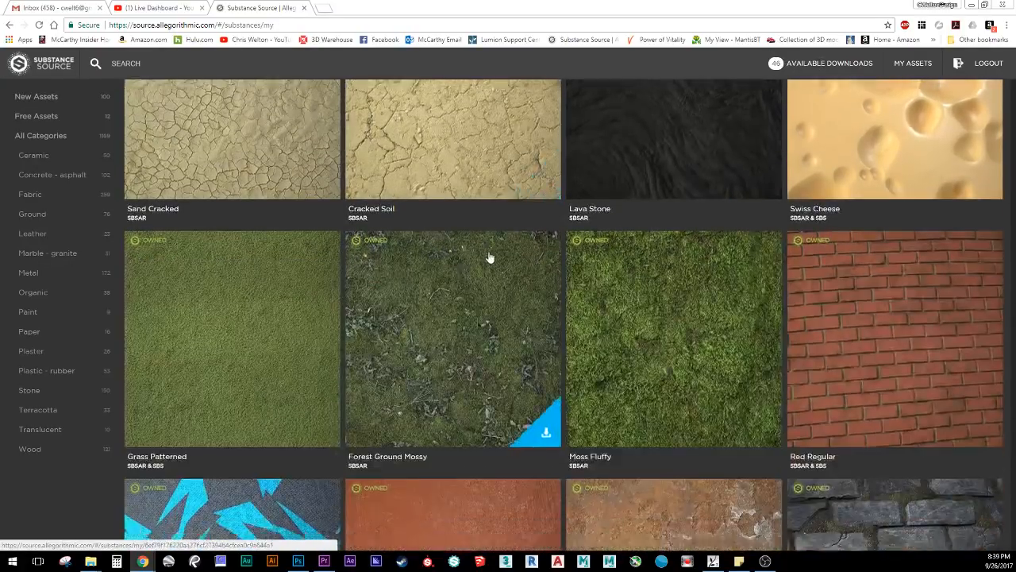
scroll(516, 247, down, 10)
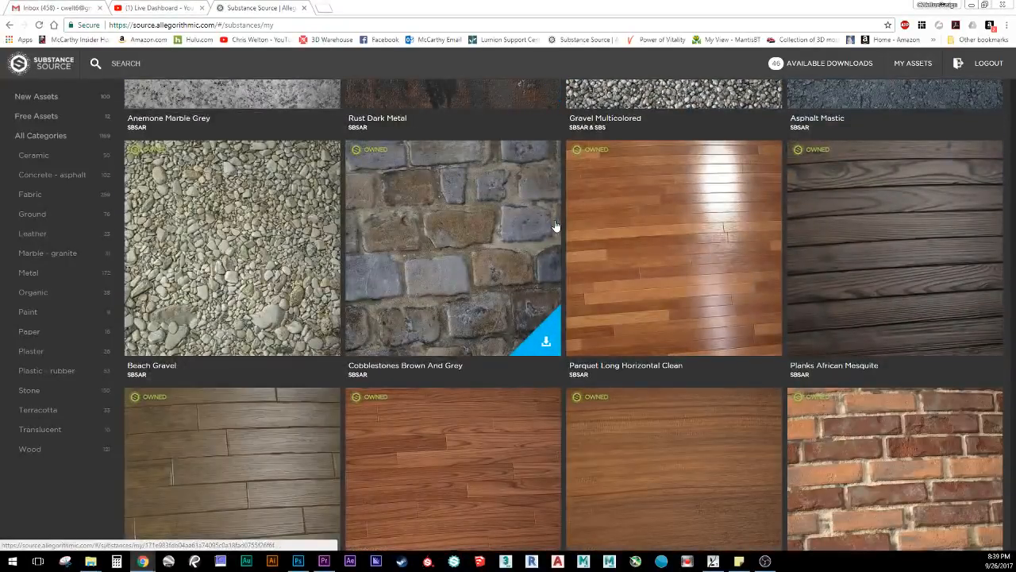
scroll(556, 225, up, 3)
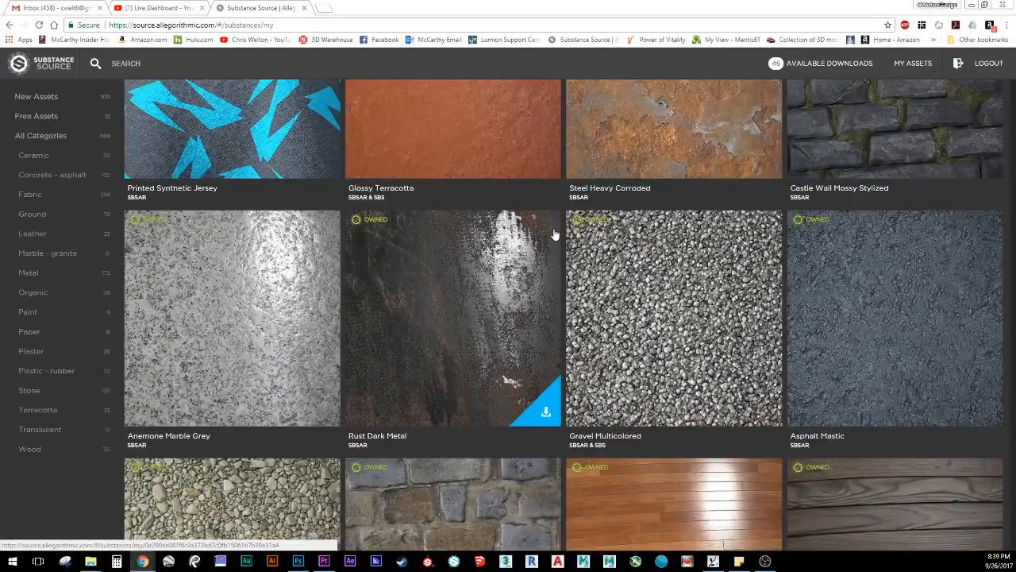
scroll(555, 230, up, 7)
scroll(555, 234, up, 20)
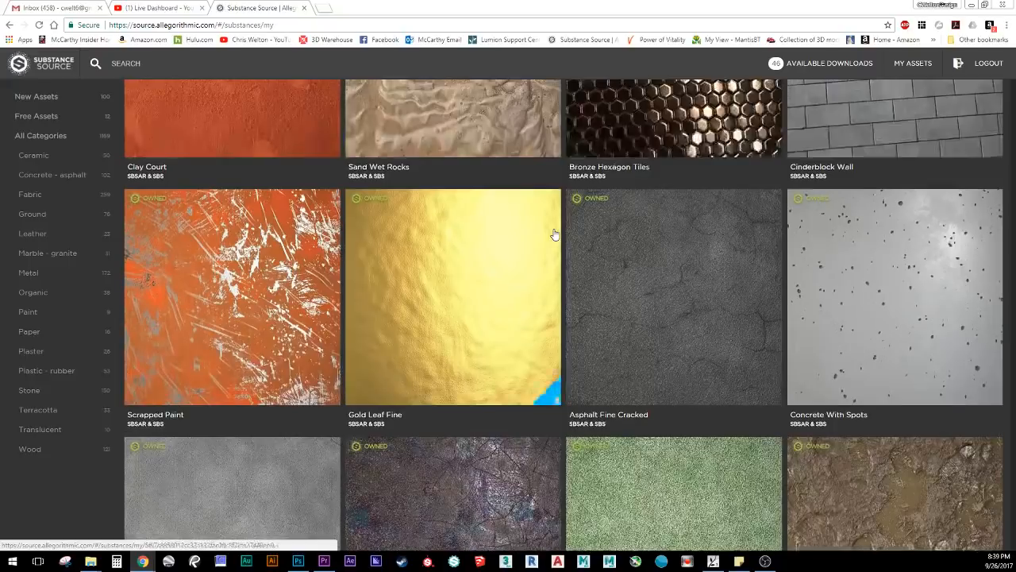
scroll(555, 235, up, 6)
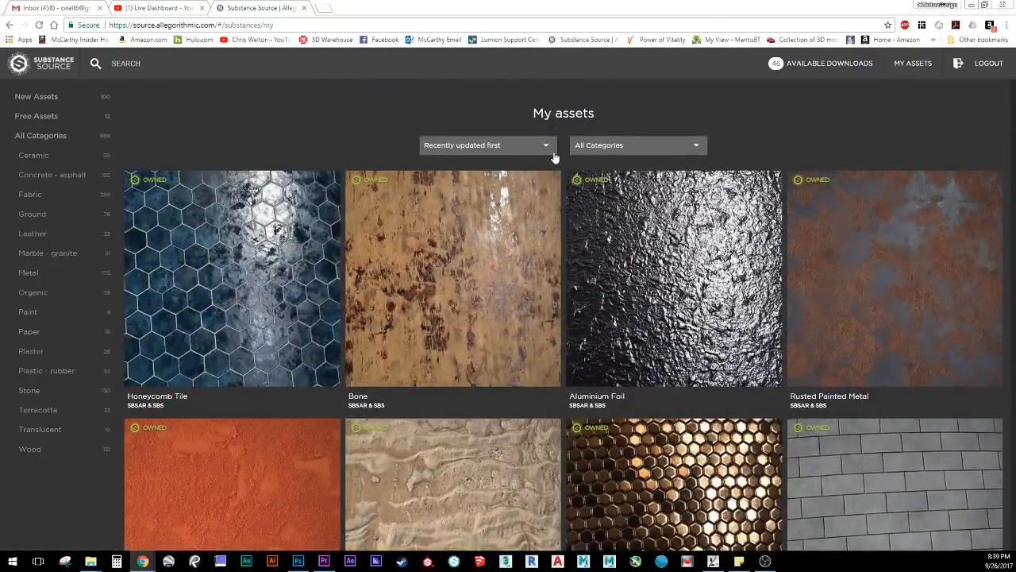
Step: Filter the owned assets to the Plaster category and look over the plaster materials
click(605, 146)
scroll(599, 225, down, 5)
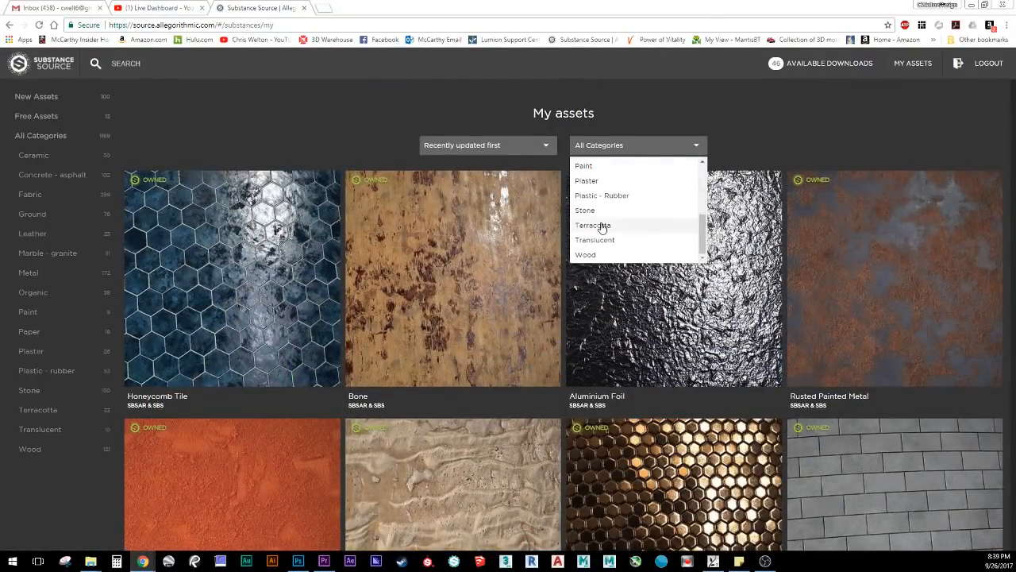
click(585, 182)
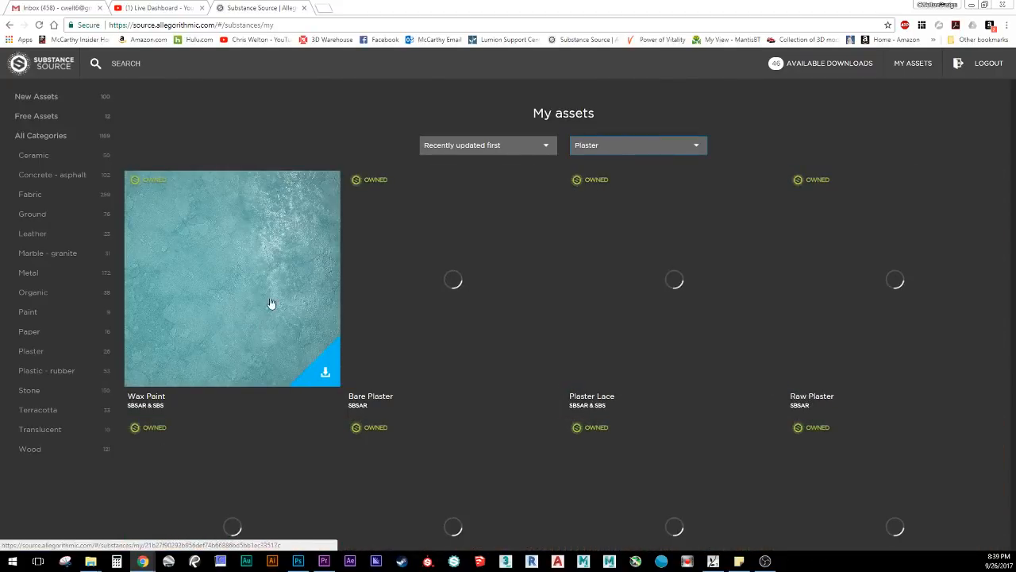
scroll(640, 185, down, 2)
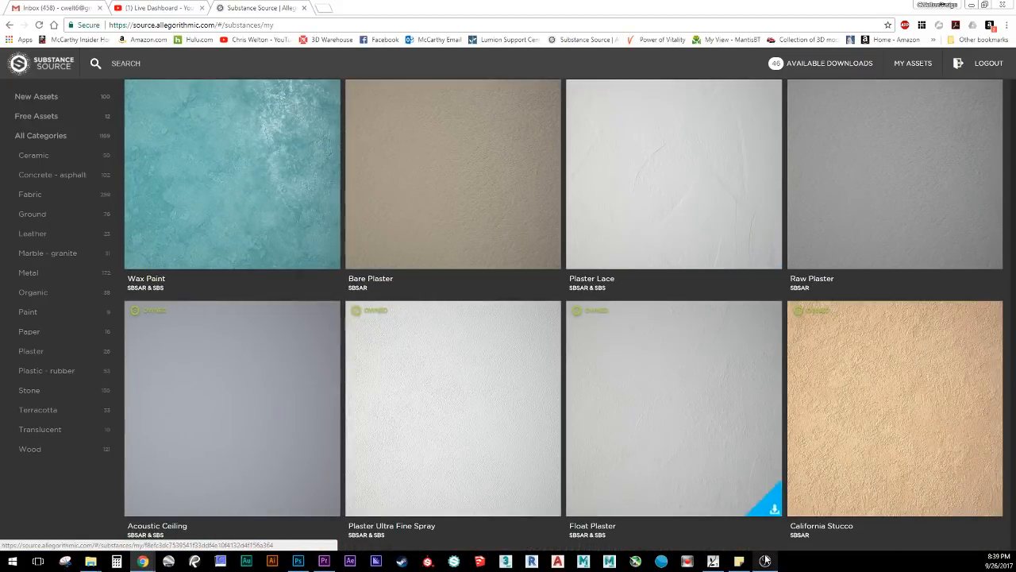
scroll(643, 302, up, 1)
scroll(838, 159, down, 1)
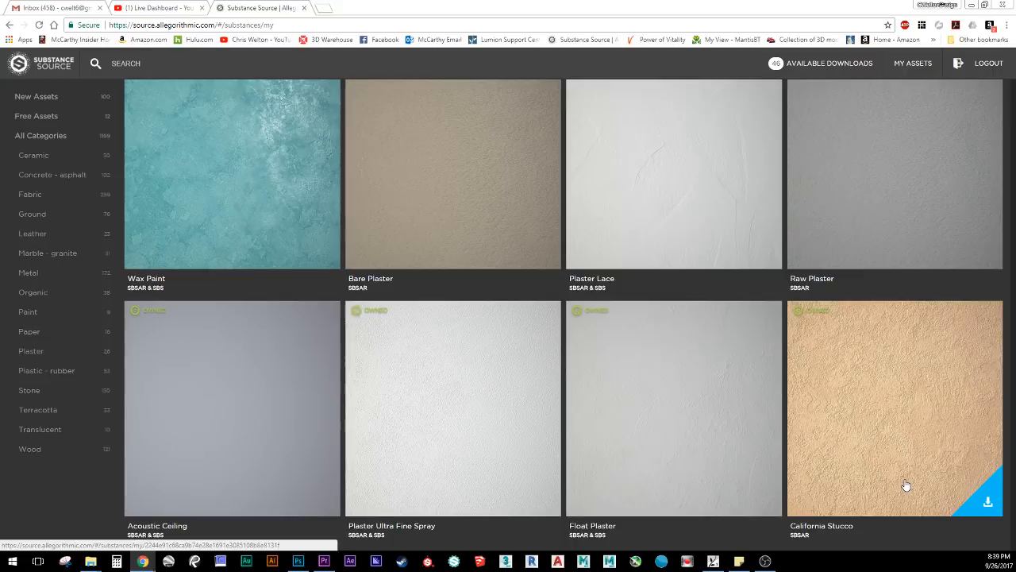
Step: Download the California Stucco material to the Desktop as the Substance Archive plaster_stucco_california
click(983, 494)
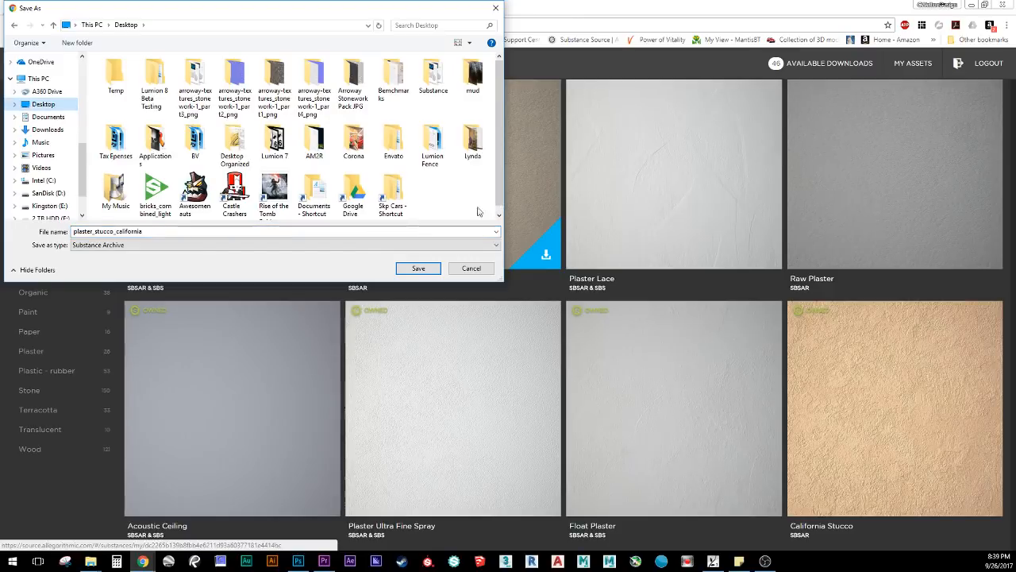
click(414, 269)
click(414, 270)
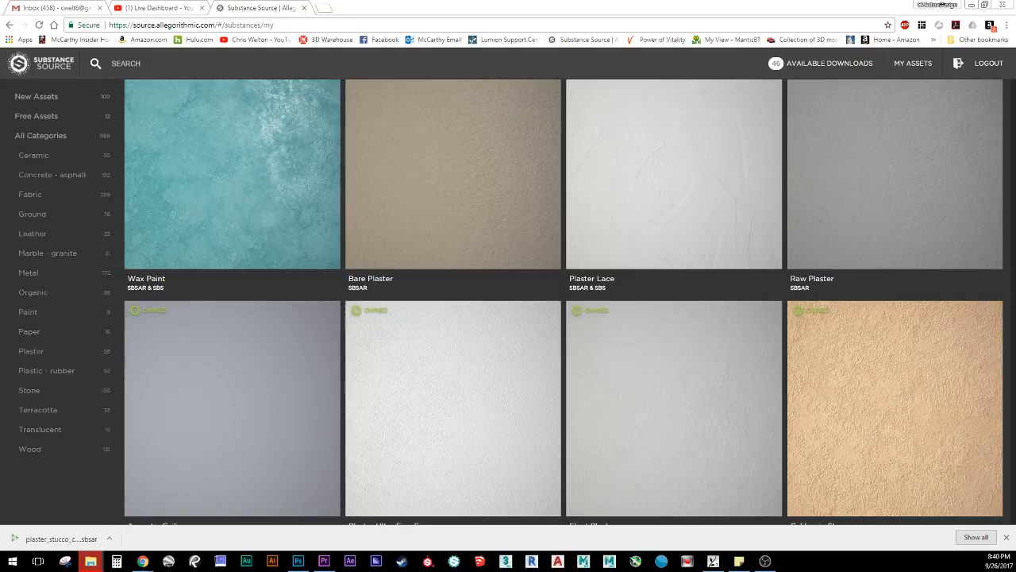
click(395, 327)
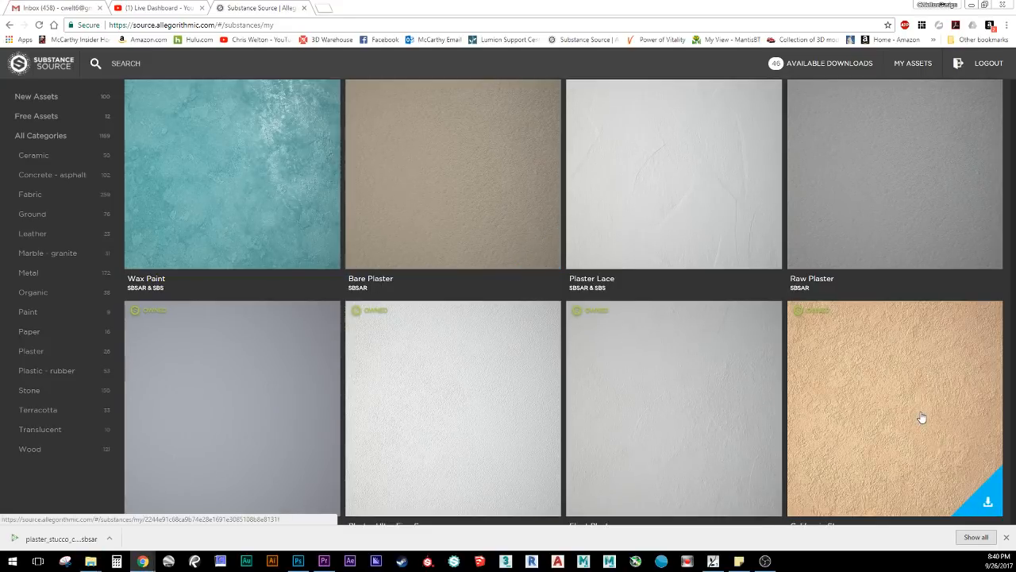
Step: Preview California Stucco in 3D, examine its surface up close and from several angles, and close the preview
click(921, 365)
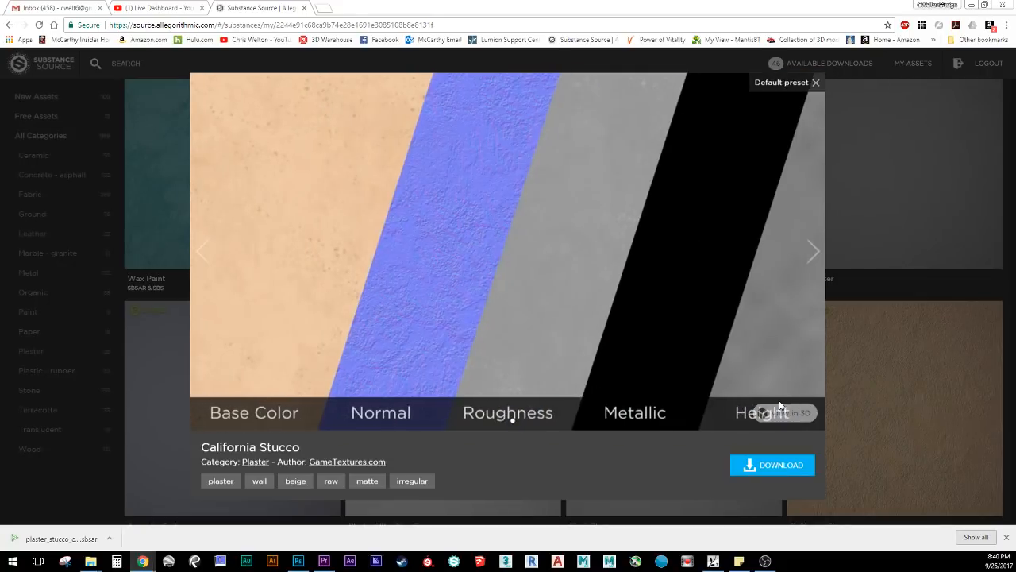
click(782, 412)
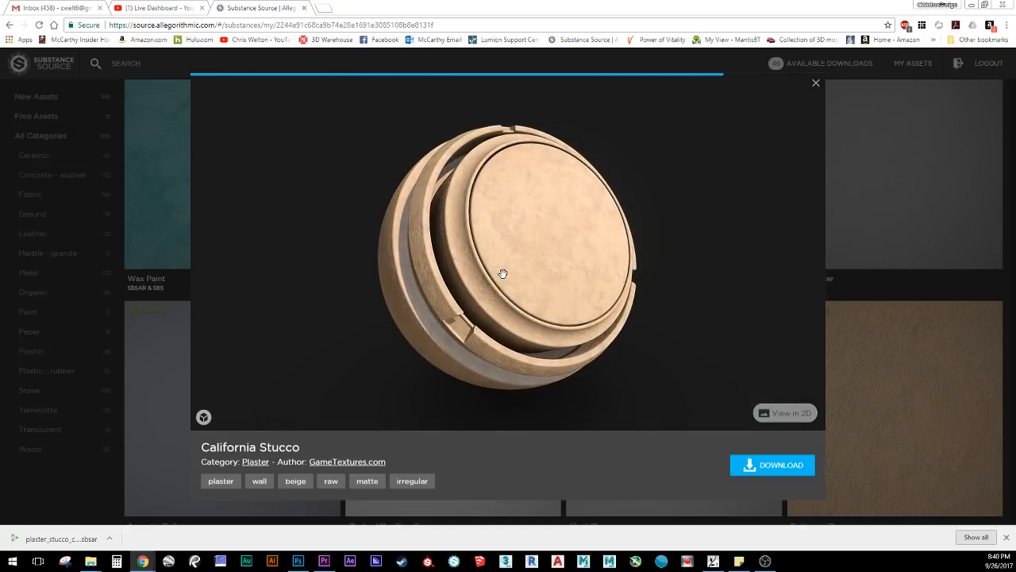
mouse_move(503, 233)
mouse_down()
mouse_move(460, 268)
mouse_move(472, 206)
mouse_move(522, 176)
mouse_move(542, 198)
mouse_move(558, 145)
mouse_move(501, 222)
mouse_up()
scroll(523, 179, up, 3)
scroll(555, 142, up, 4)
scroll(506, 218, up, 3)
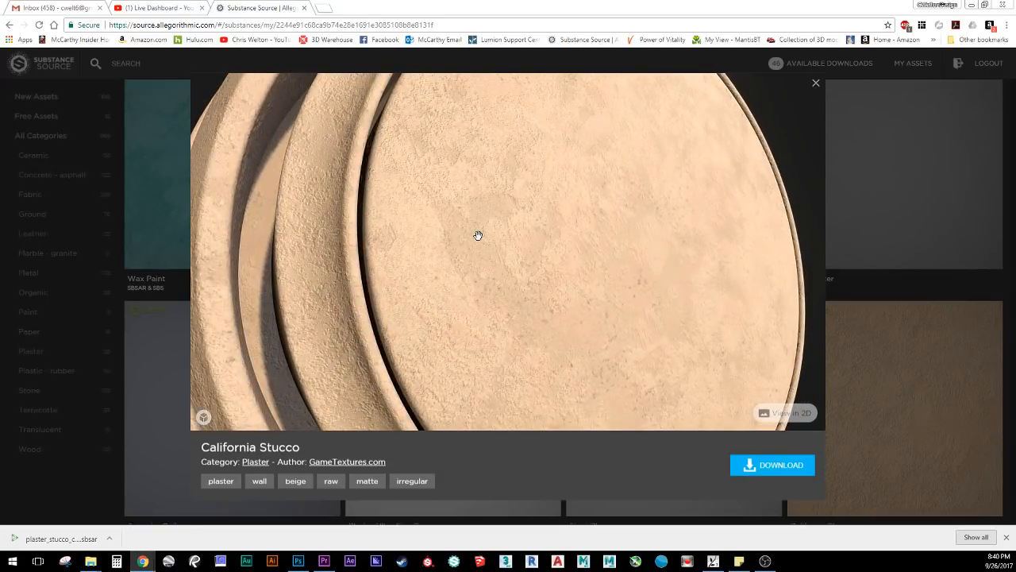
scroll(478, 235, down, 5)
drag(433, 226, 496, 83)
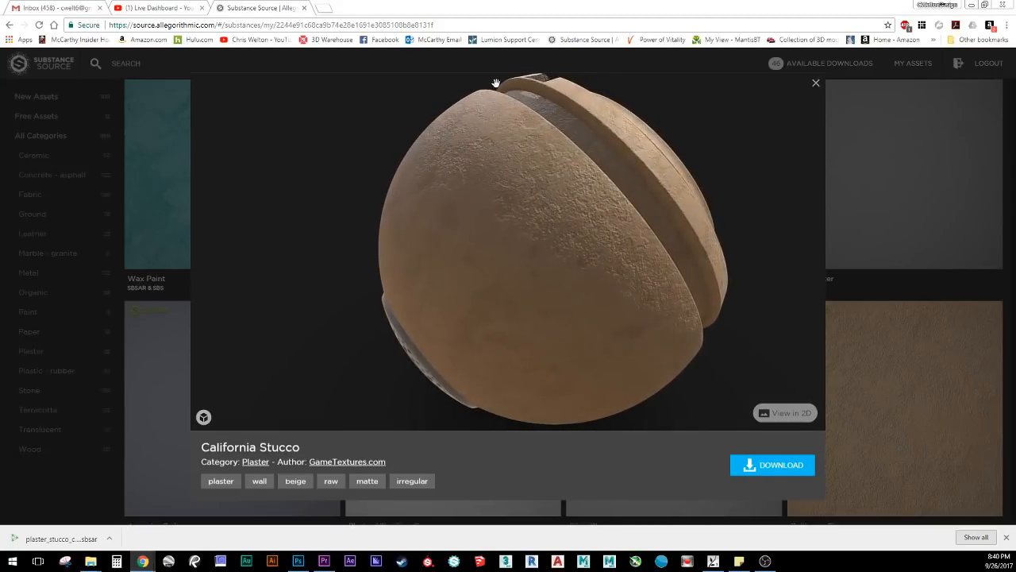
drag(542, 165, 442, 138)
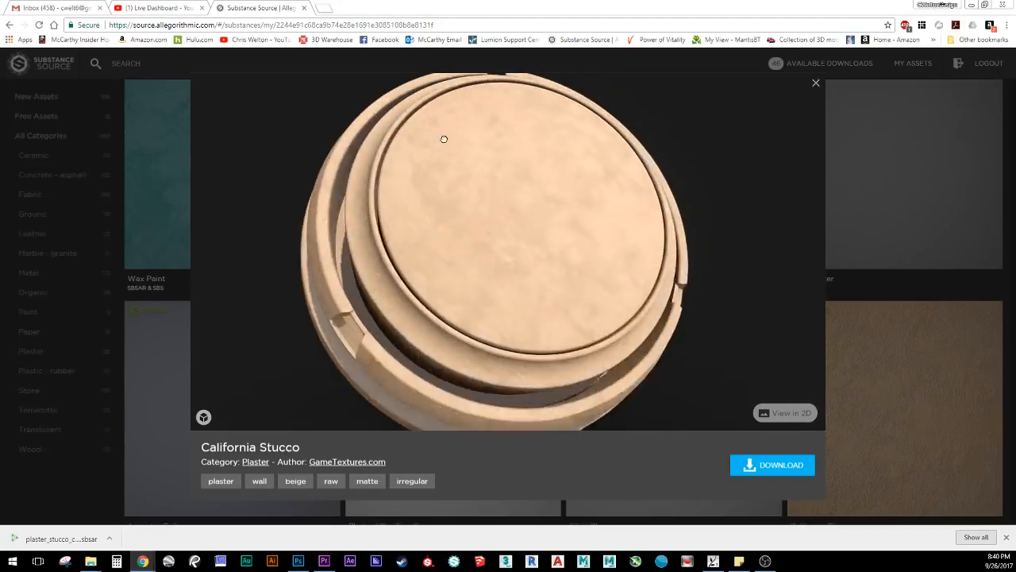
click(859, 294)
Step: Show the Marble - granite category of the material library
scroll(790, 367, up, 1)
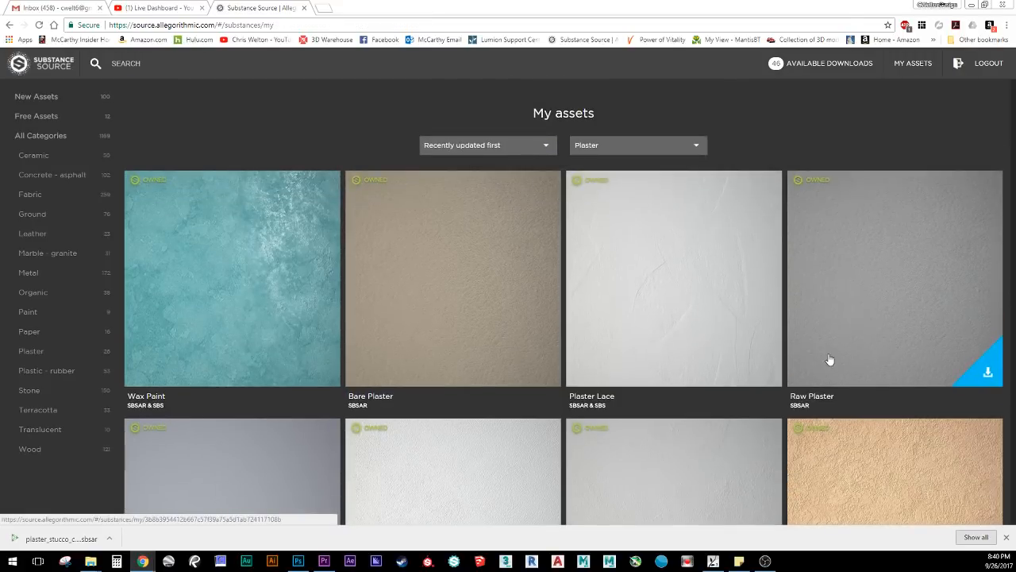
click(78, 254)
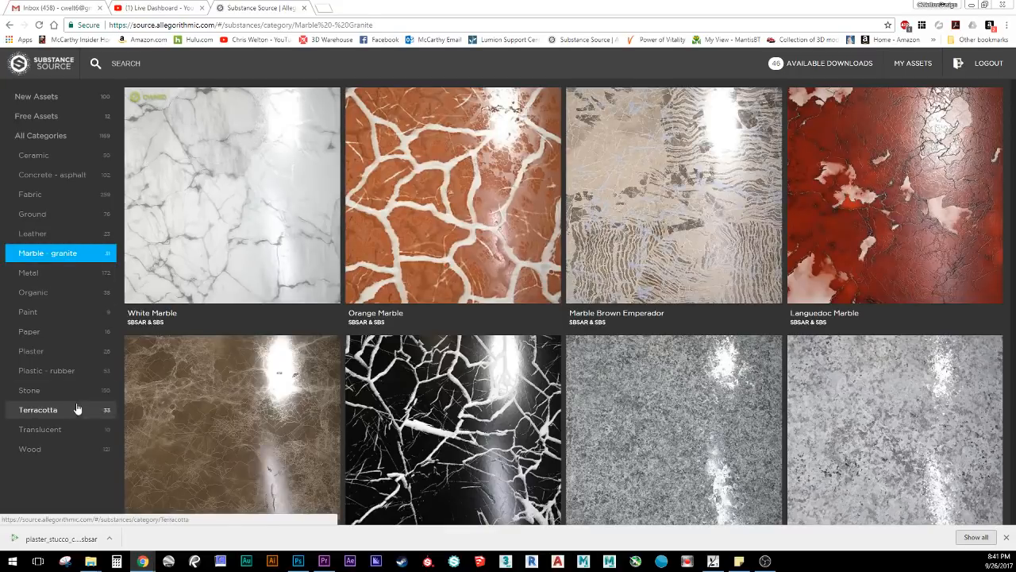
Step: Show the Wood category of the material library and look over its wood materials
click(70, 449)
mouse_move(620, 203)
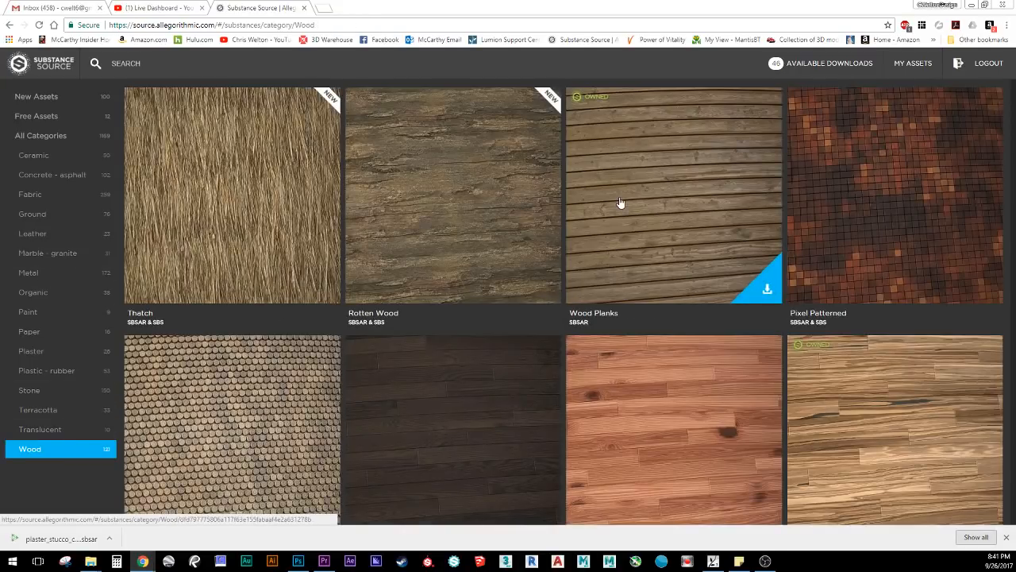
scroll(653, 106, down, 11)
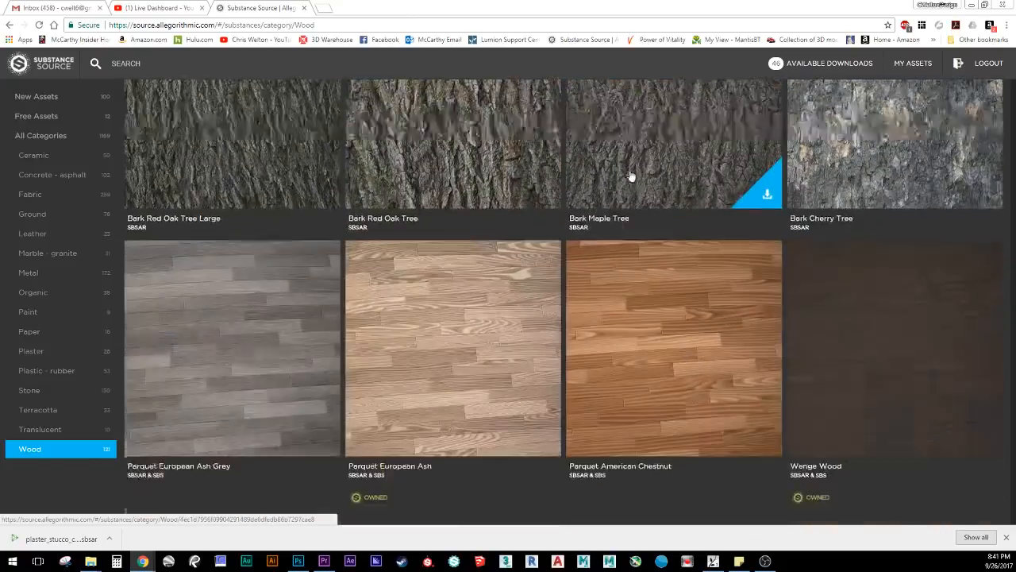
scroll(631, 175, down, 5)
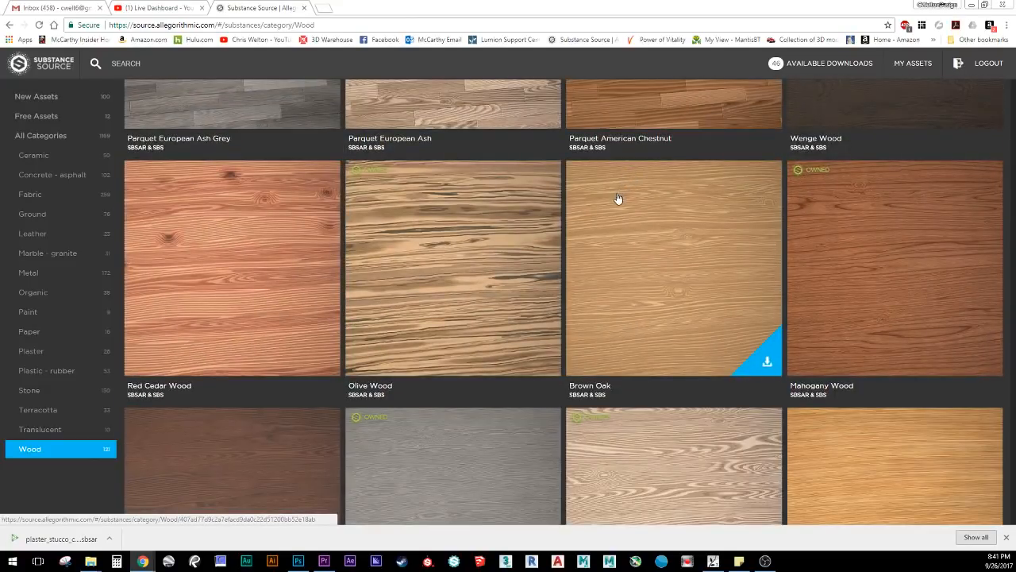
scroll(609, 223, down, 3)
scroll(382, 196, down, 2)
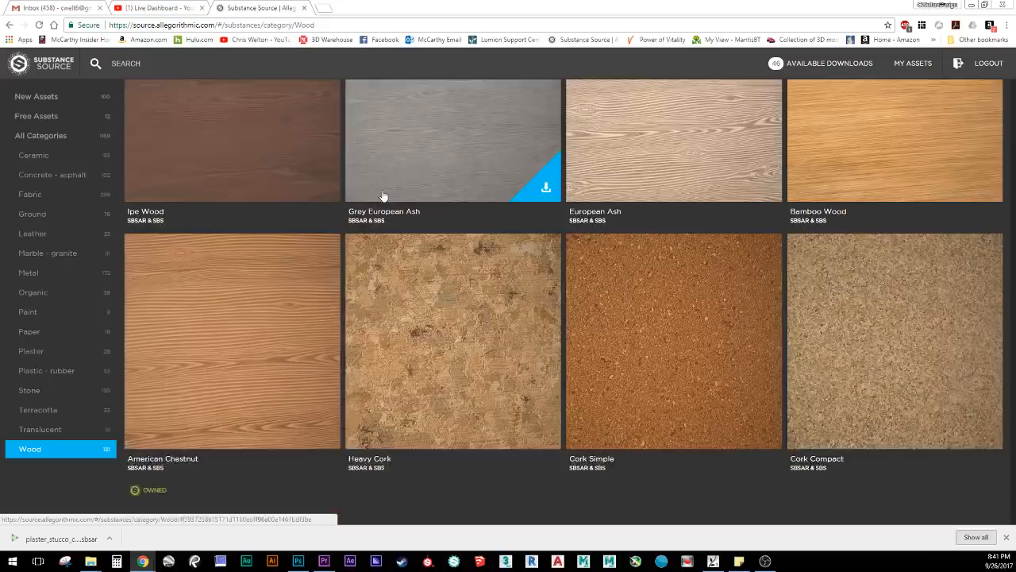
scroll(382, 196, down, 2)
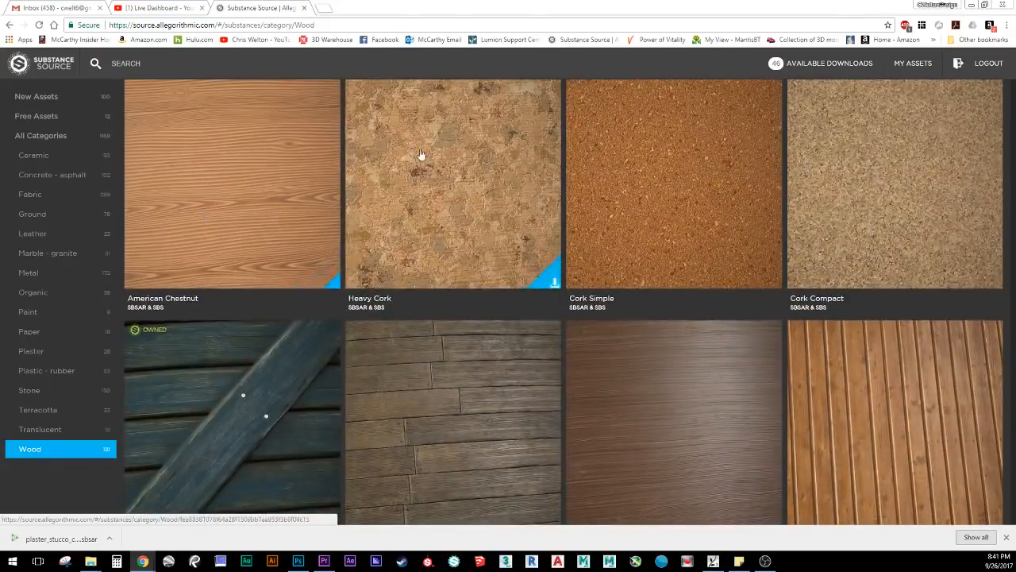
scroll(421, 156, down, 3)
scroll(519, 190, down, 4)
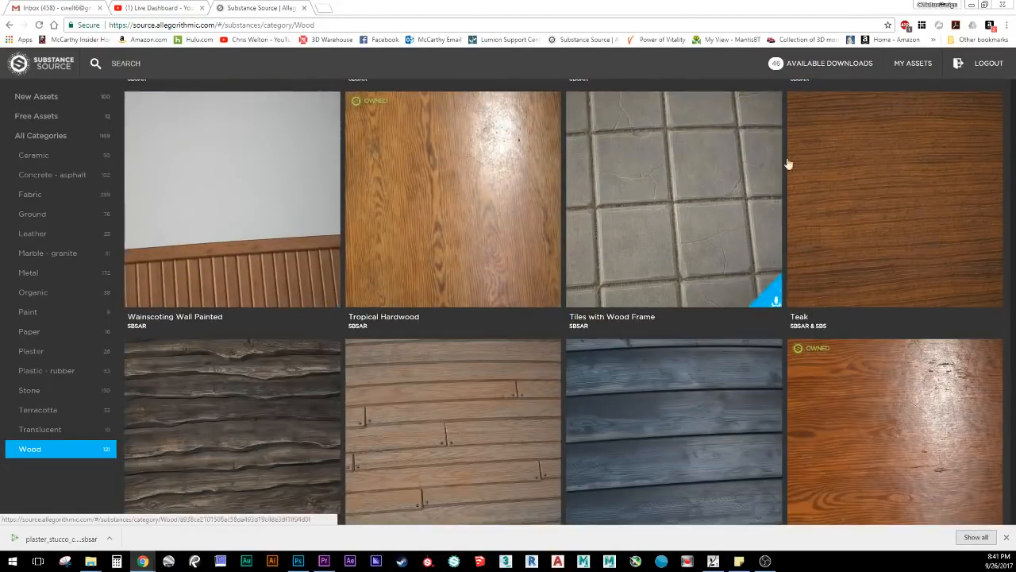
scroll(880, 324, down, 2)
scroll(565, 225, down, 5)
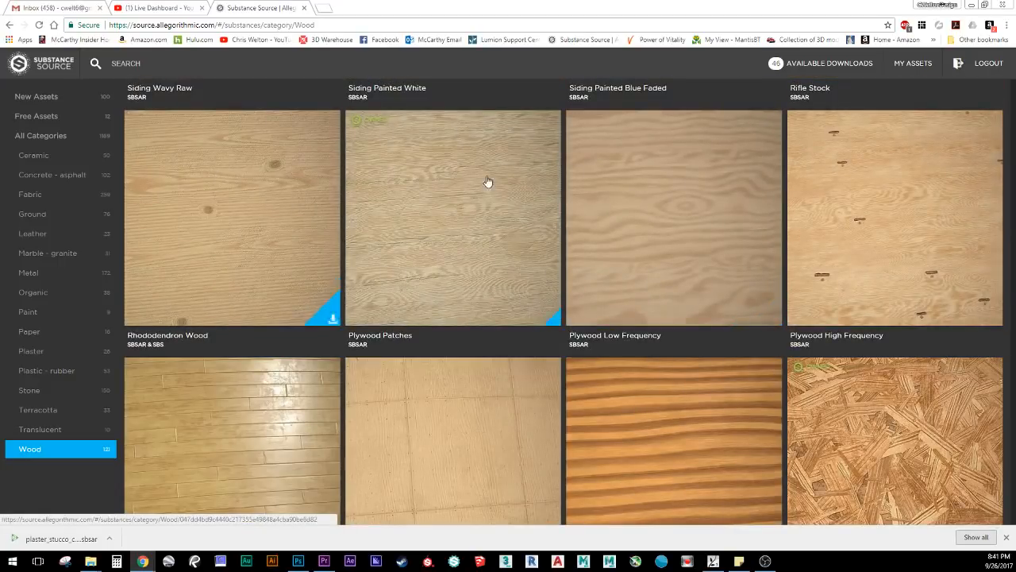
scroll(653, 189, down, 6)
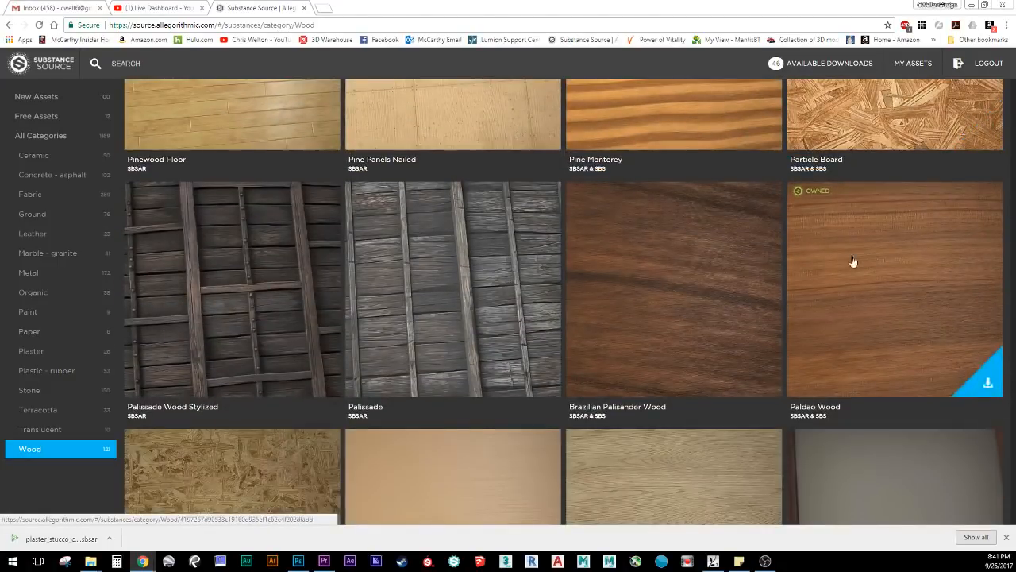
scroll(878, 262, down, 2)
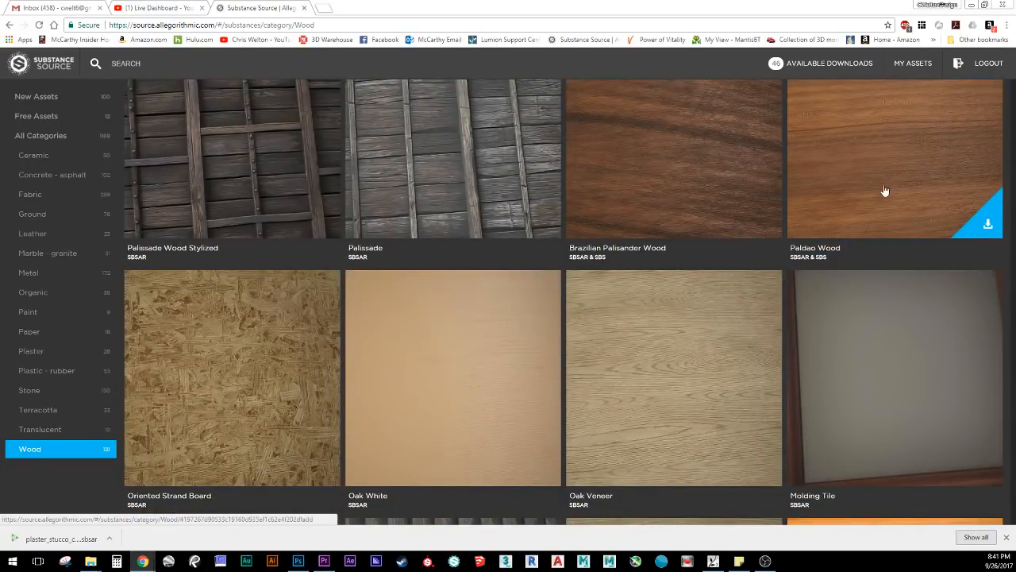
scroll(717, 207, up, 2)
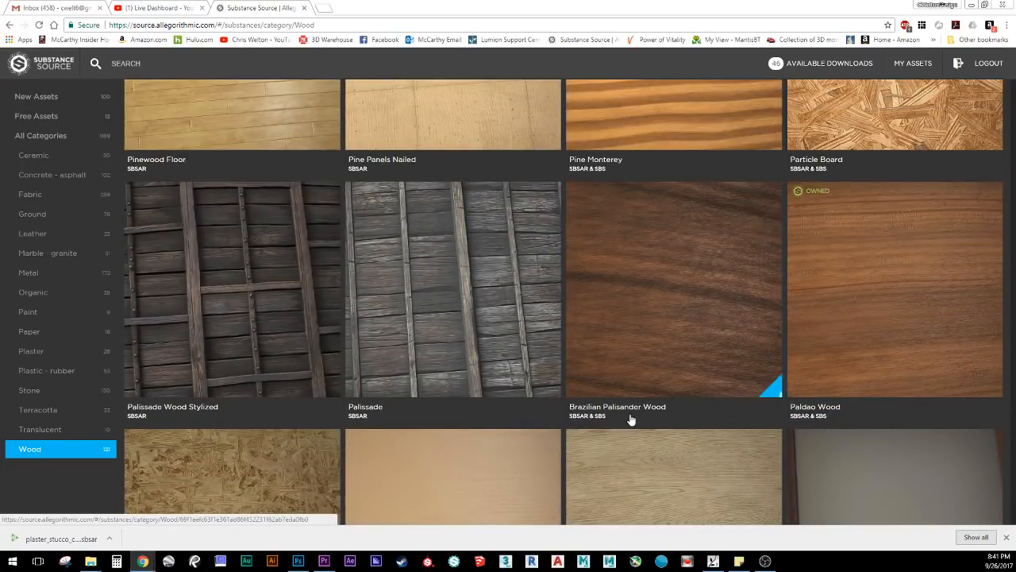
Step: Open Brazilian Palisander Wood, view its preview images, and examine its surface in 3D up close and from several angles
click(652, 294)
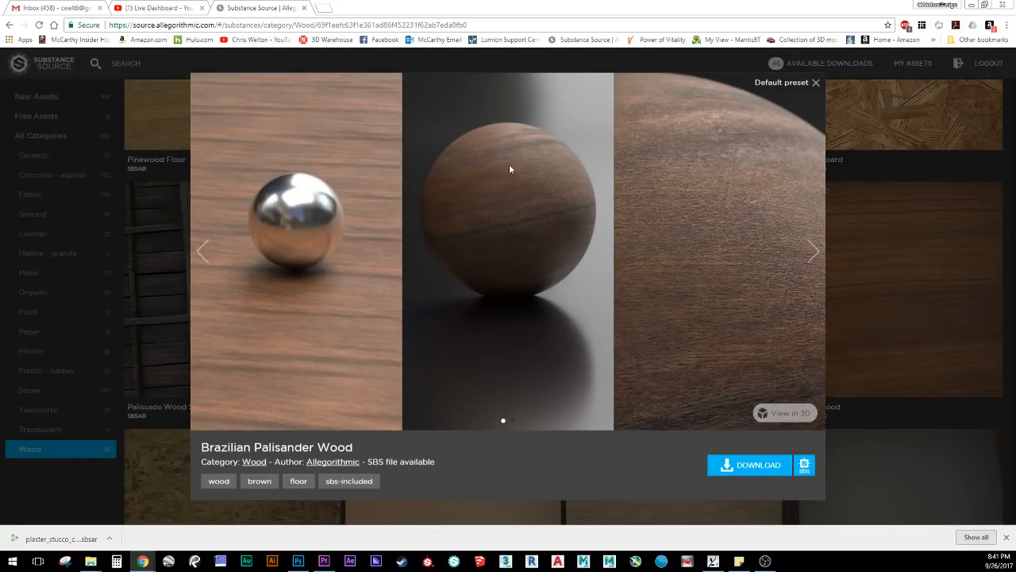
click(812, 246)
click(784, 413)
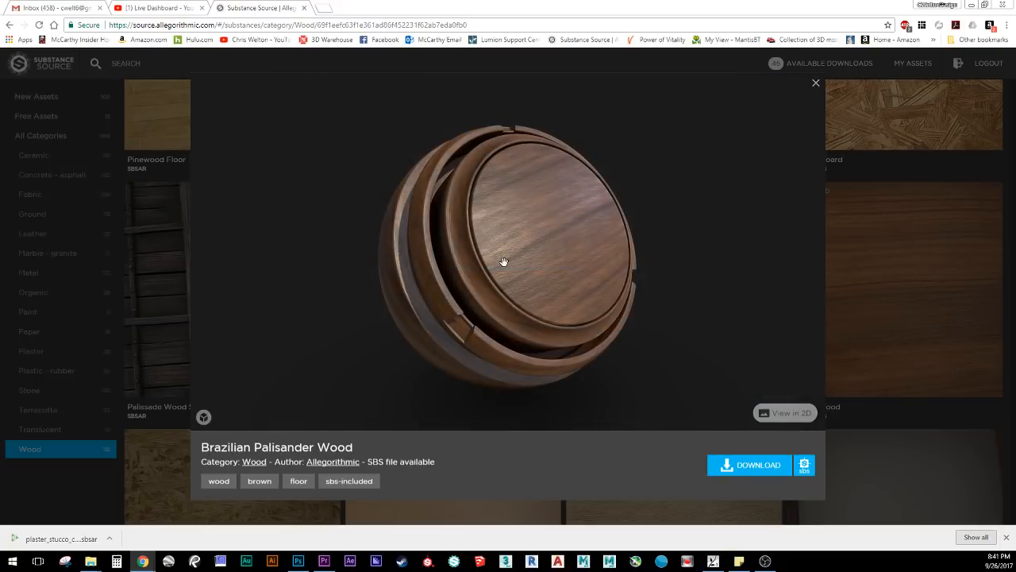
drag(505, 263, 470, 275)
scroll(470, 276, up, 10)
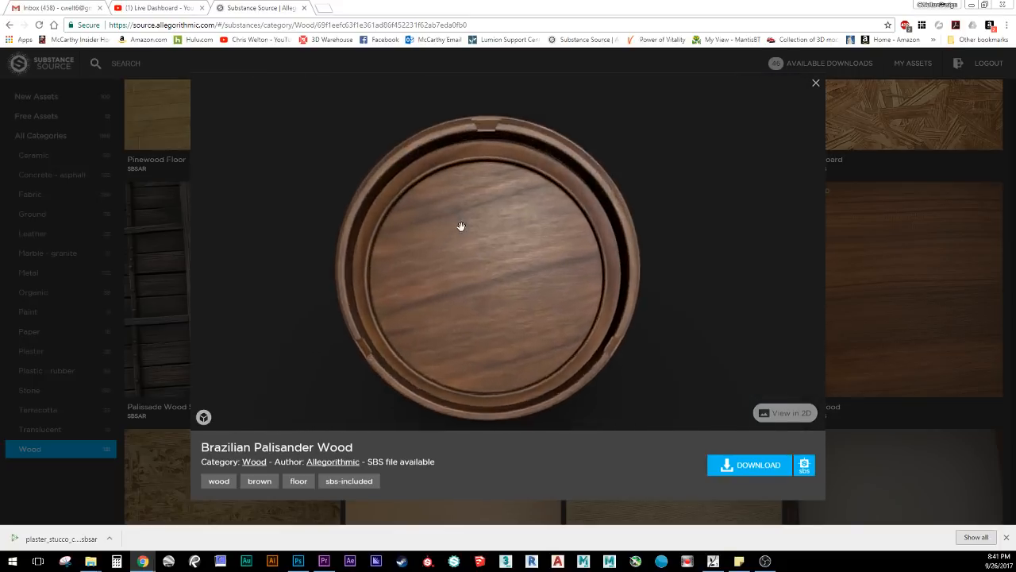
drag(498, 219, 431, 221)
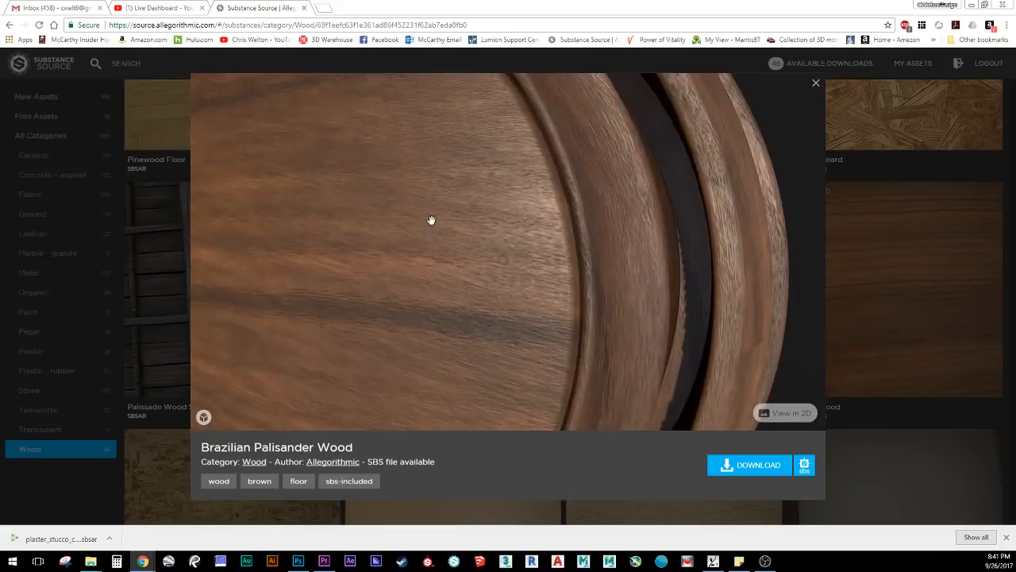
scroll(431, 221, up, 1)
scroll(401, 254, down, 2)
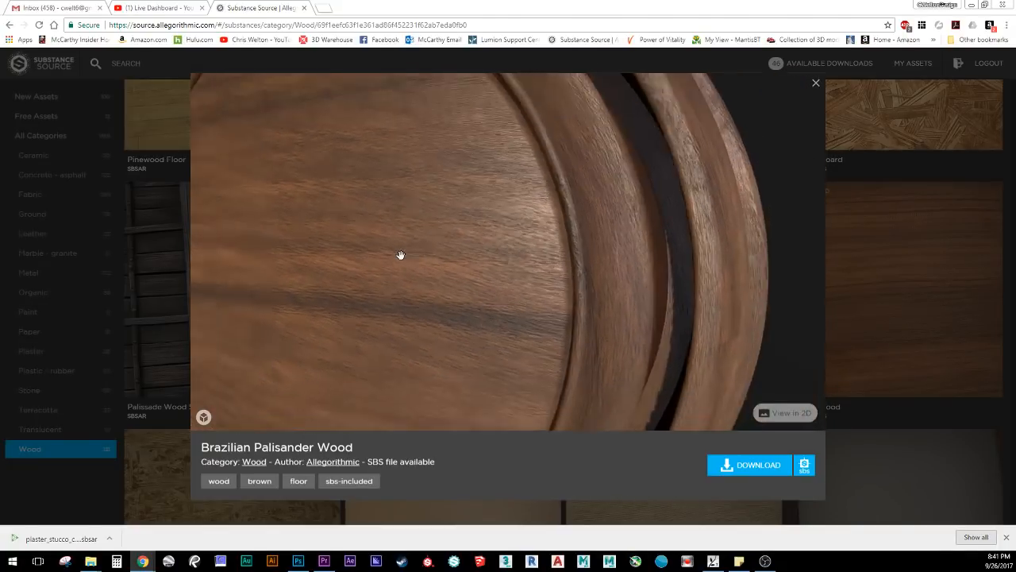
drag(401, 255, 339, 187)
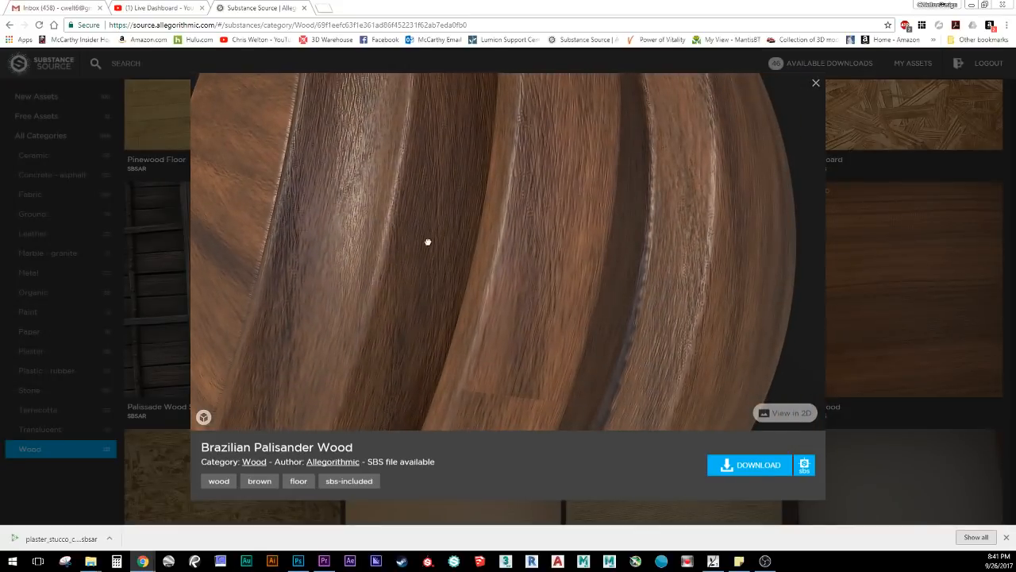
drag(427, 242, 500, 233)
scroll(553, 283, down, 5)
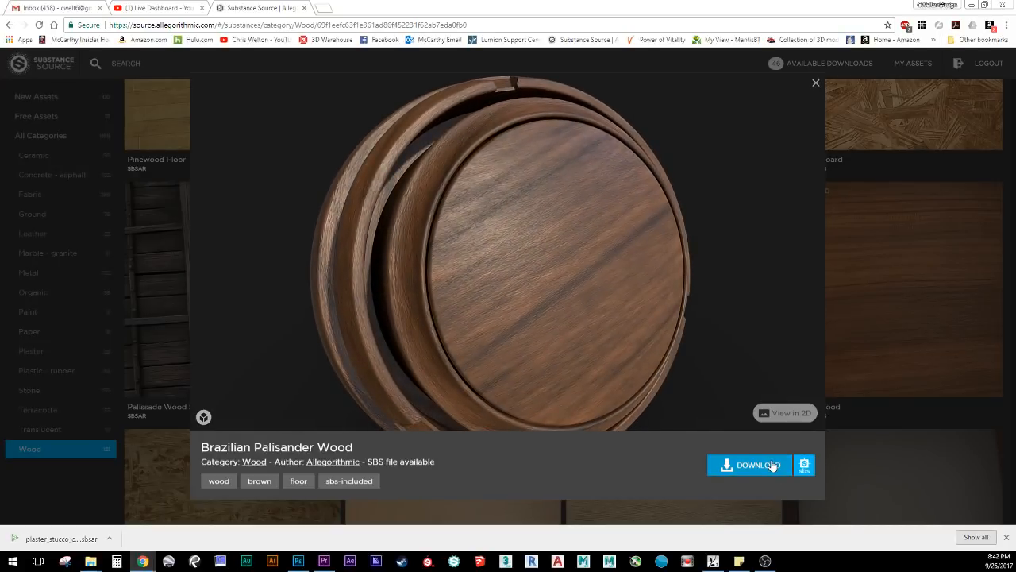
Step: Download Brazilian Palisander Wood to the Desktop as the Substance Archive wood_palisander_brazil and close its preview
click(756, 466)
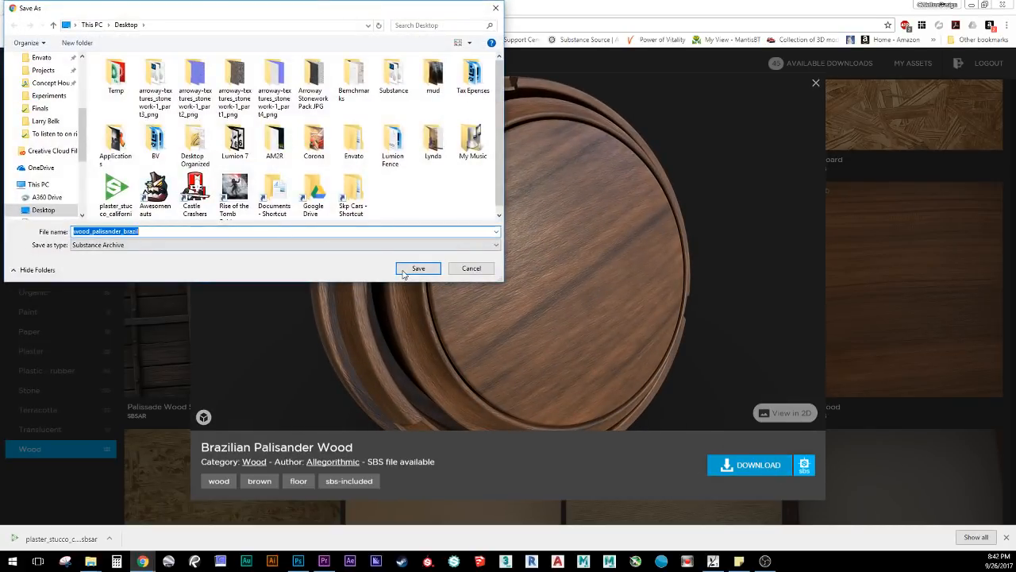
click(403, 270)
click(915, 241)
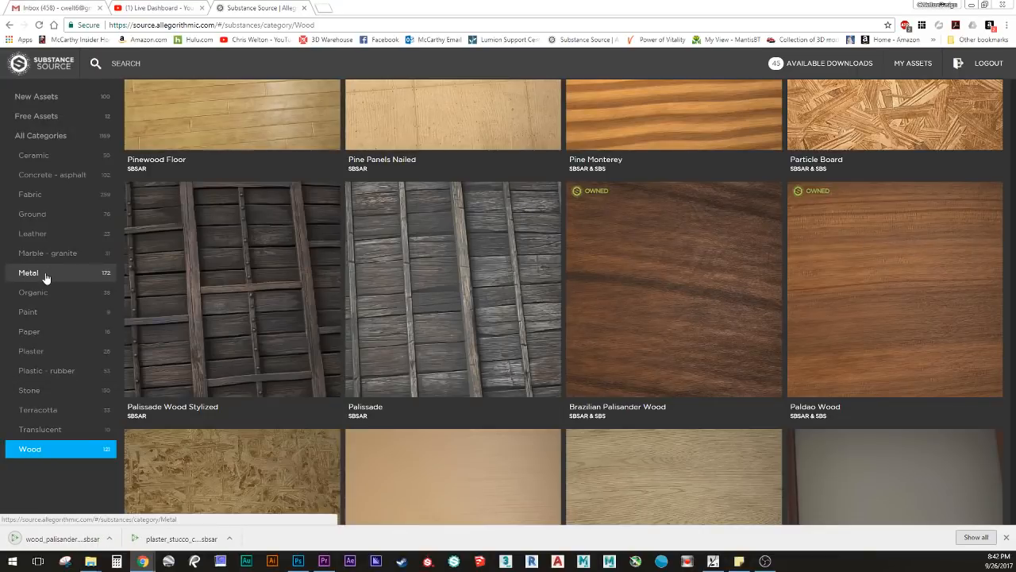
Step: Show the Metal category of the material library and look over its metal materials
click(46, 274)
scroll(711, 182, down, 3)
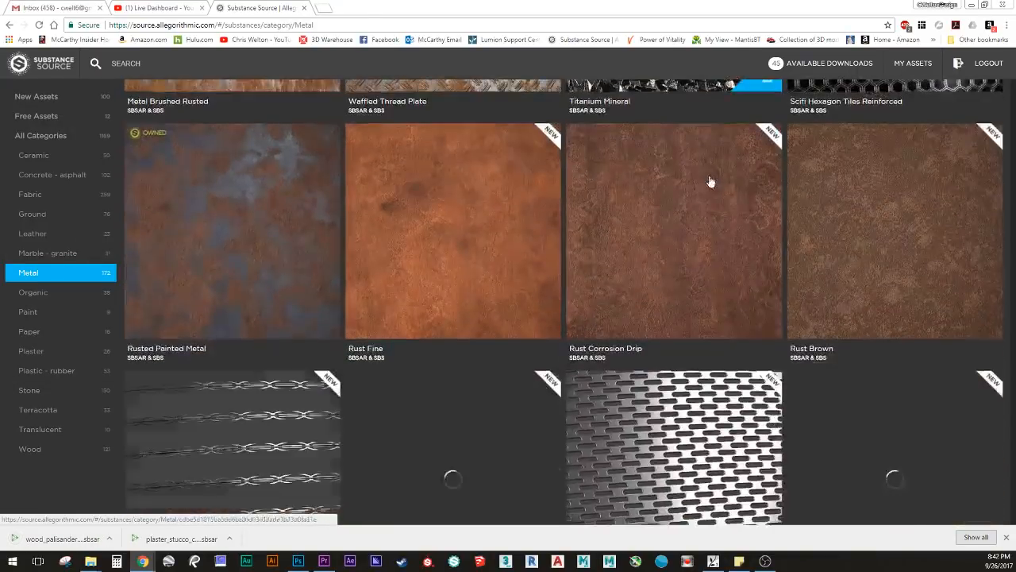
scroll(711, 181, down, 2)
scroll(710, 186, down, 5)
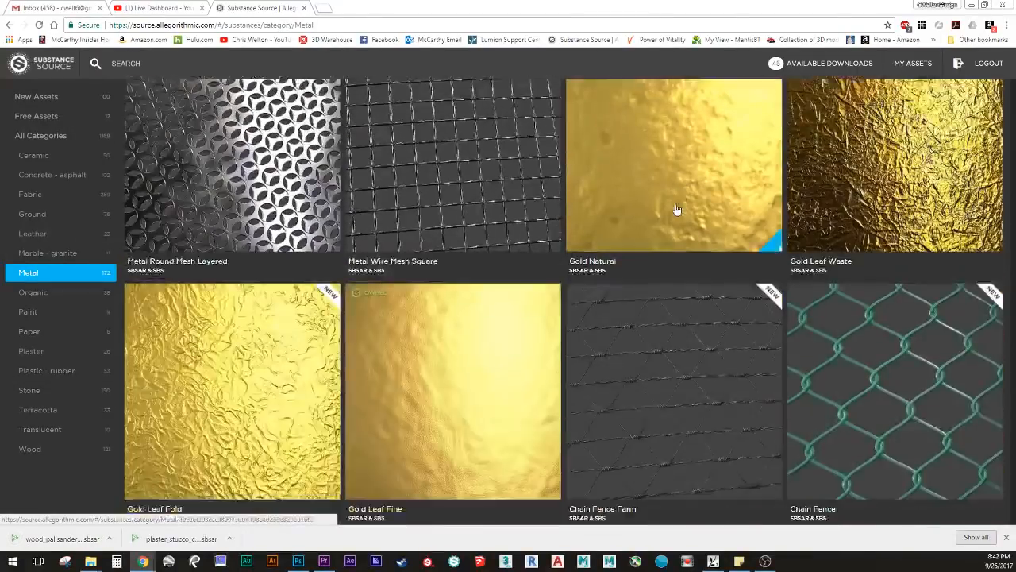
scroll(677, 210, down, 5)
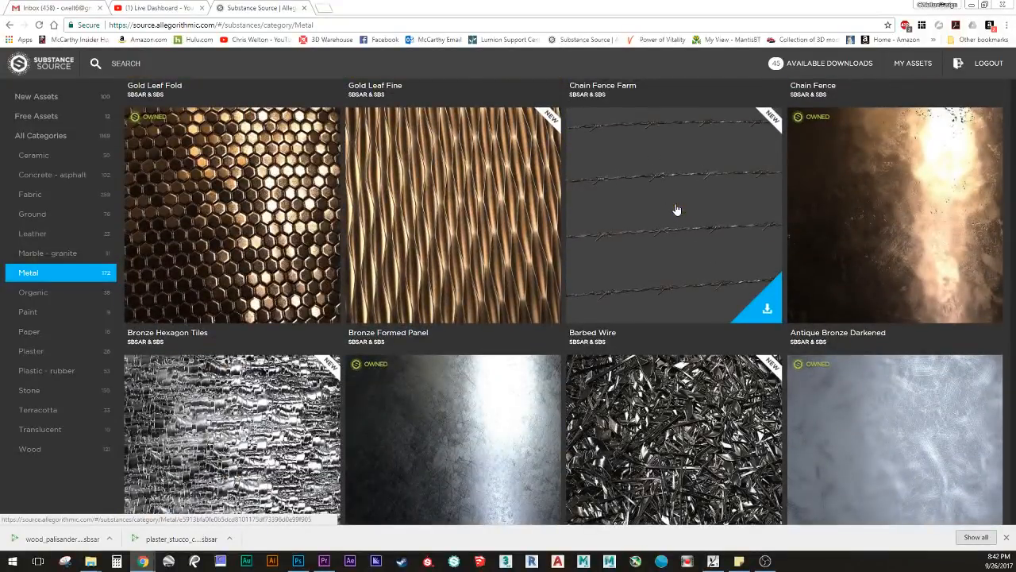
scroll(672, 209, down, 1)
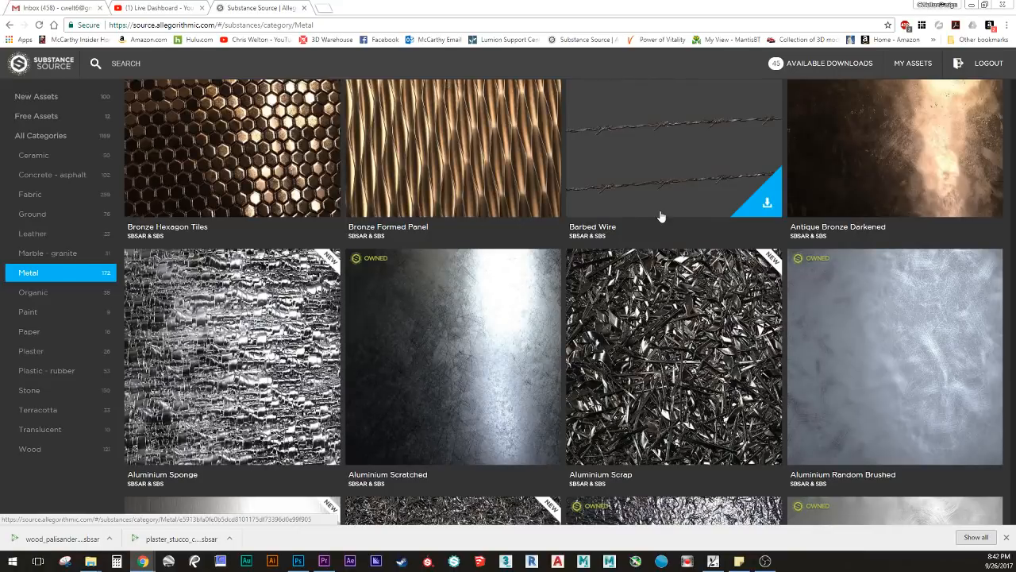
scroll(661, 216, down, 3)
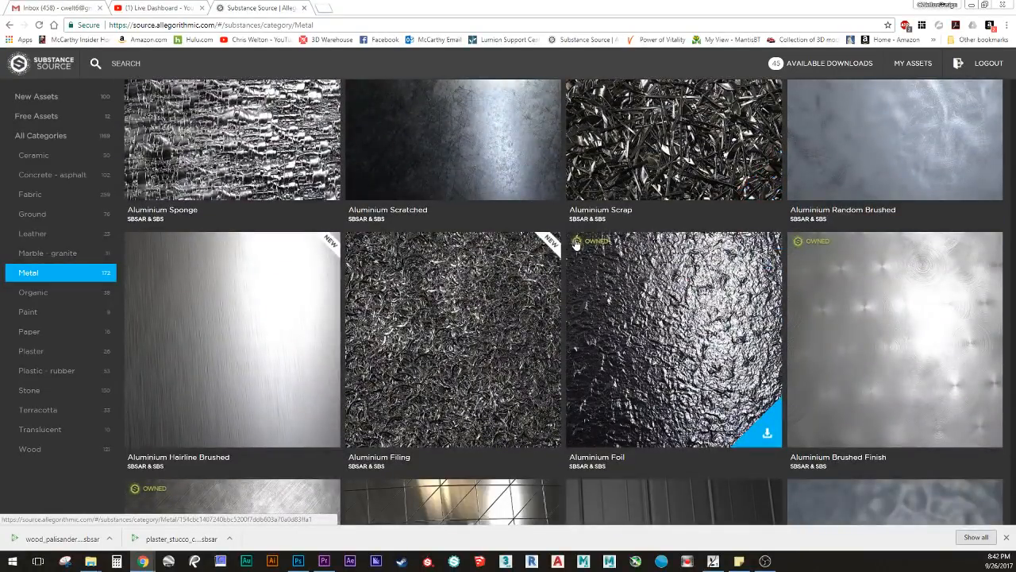
scroll(578, 244, down, 3)
scroll(560, 228, down, 3)
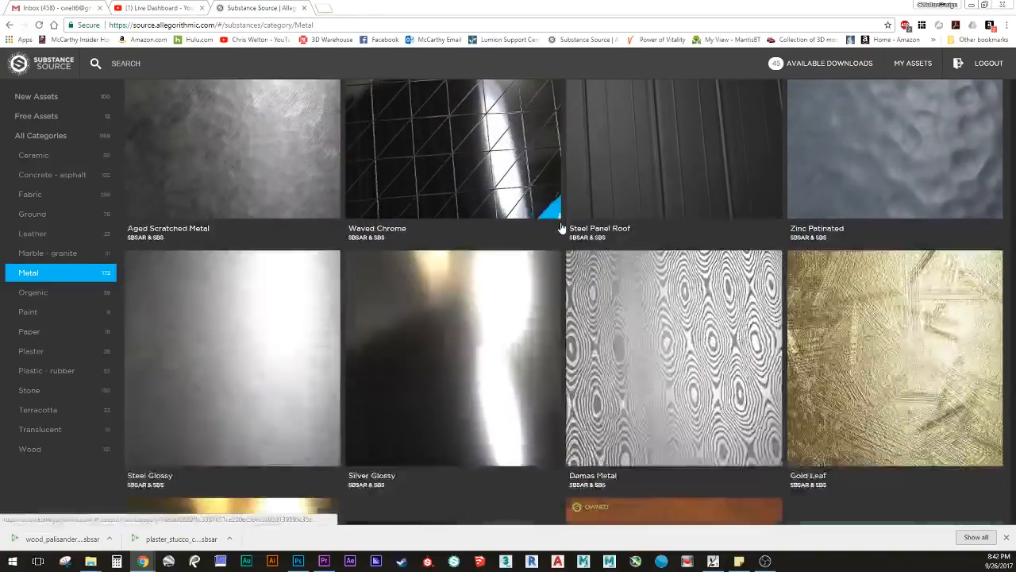
scroll(561, 228, down, 3)
scroll(559, 235, down, 3)
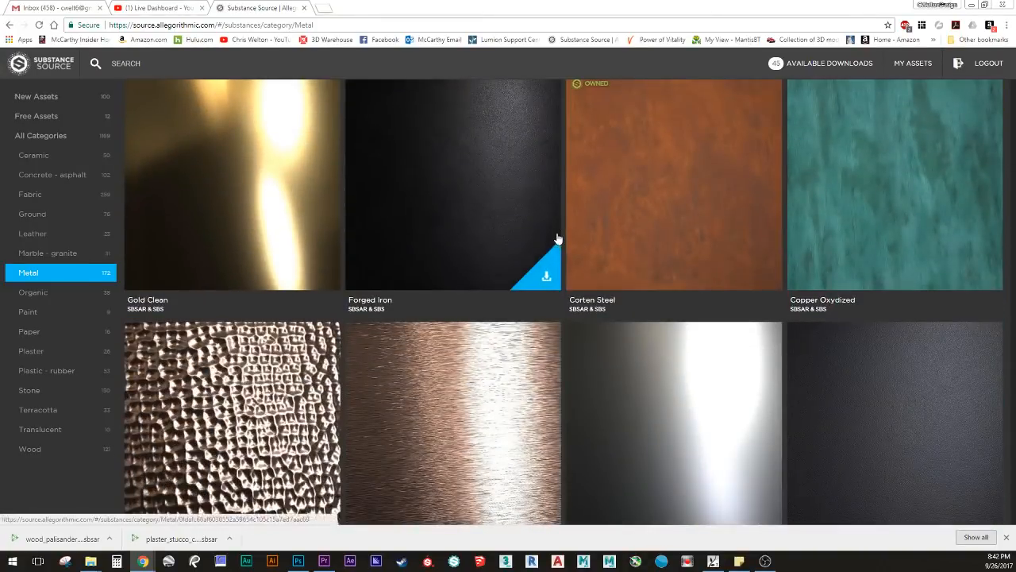
scroll(558, 238, down, 3)
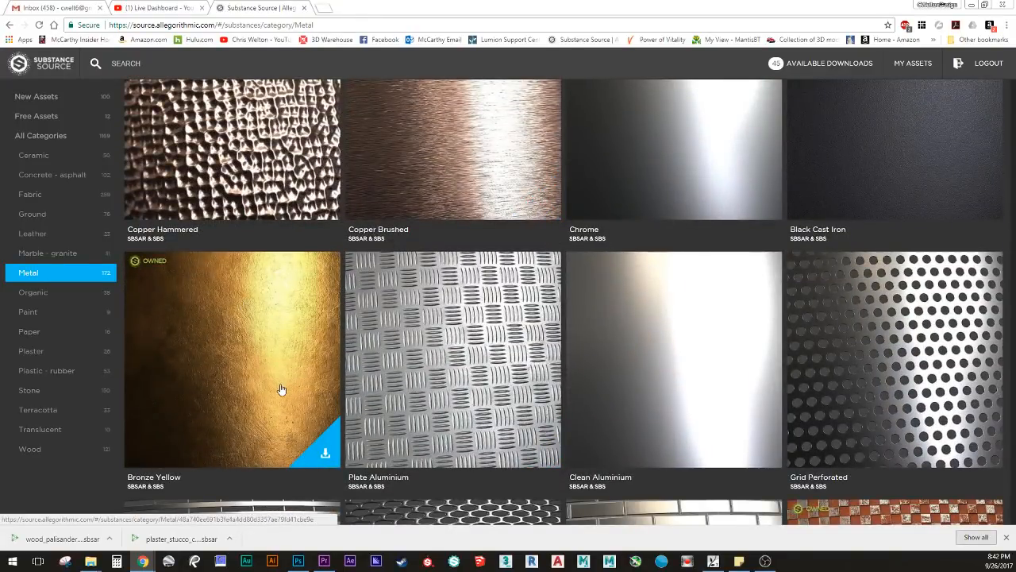
scroll(280, 389, down, 3)
scroll(204, 148, up, 2)
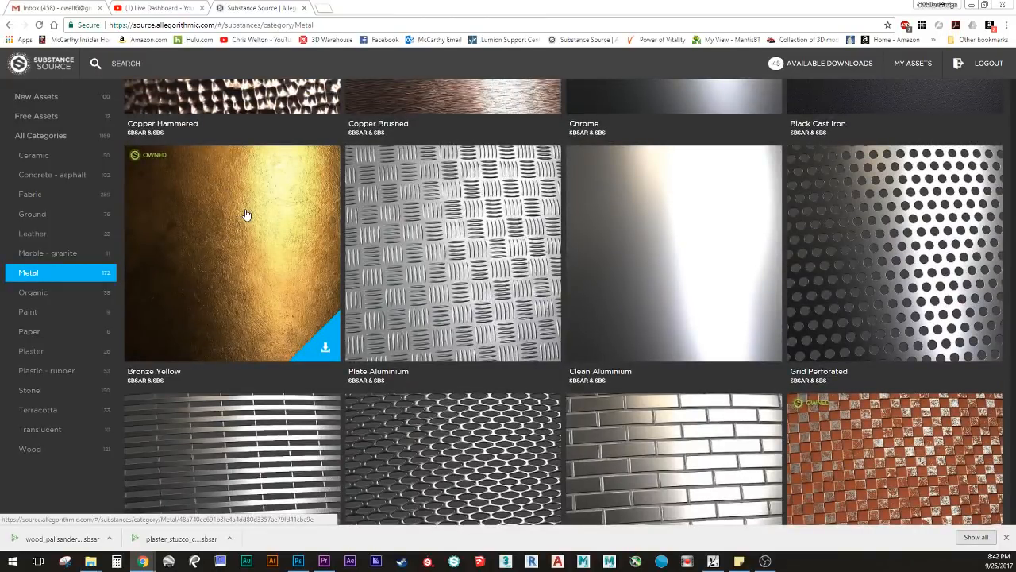
scroll(246, 215, down, 3)
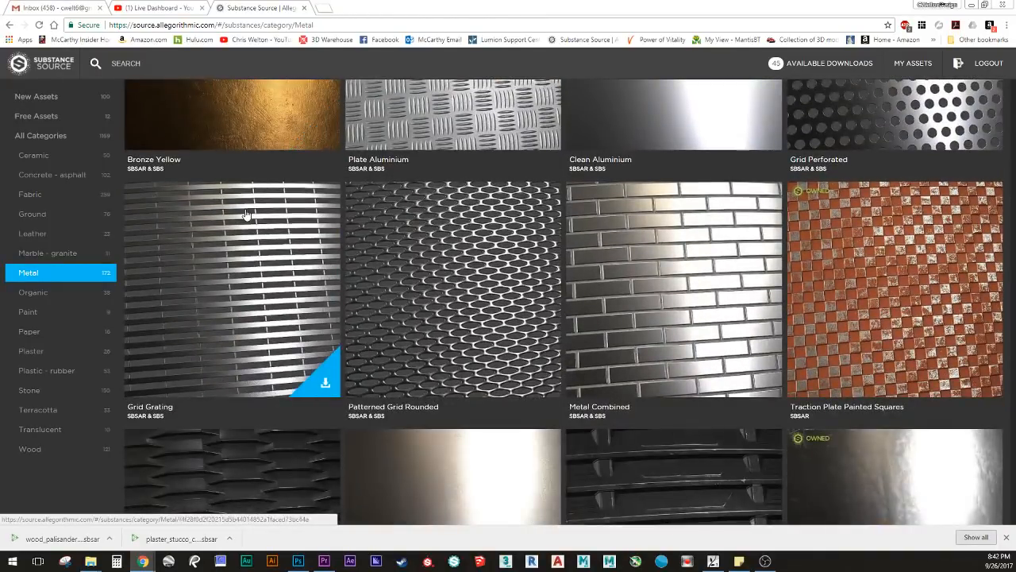
scroll(567, 255, down, 3)
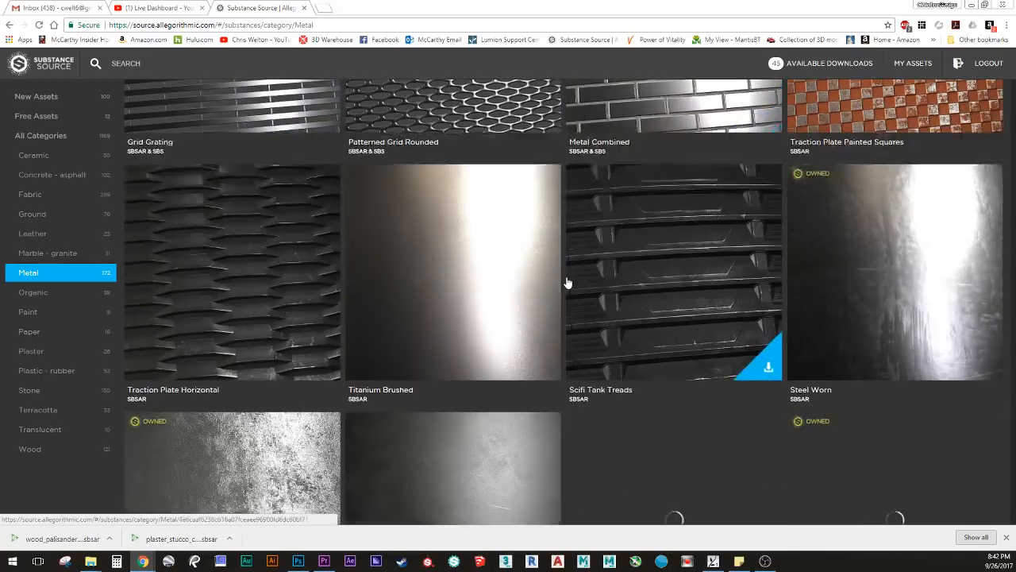
scroll(492, 175, down, 2)
scroll(492, 263, up, 2)
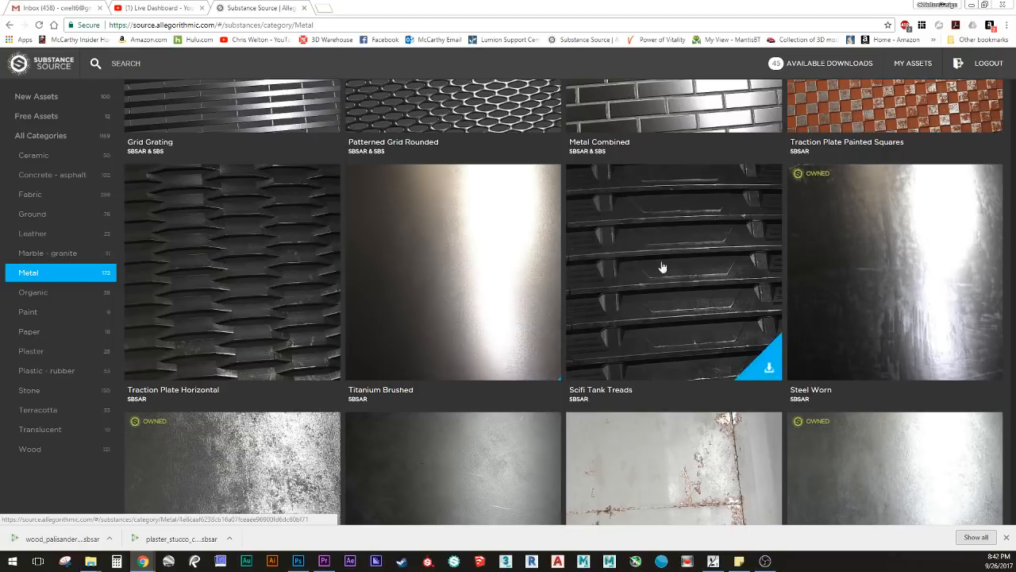
Step: Check the Steel Worn preview, and compare the rendered image of Traction Plate Painted Squares with its texture maps
click(878, 231)
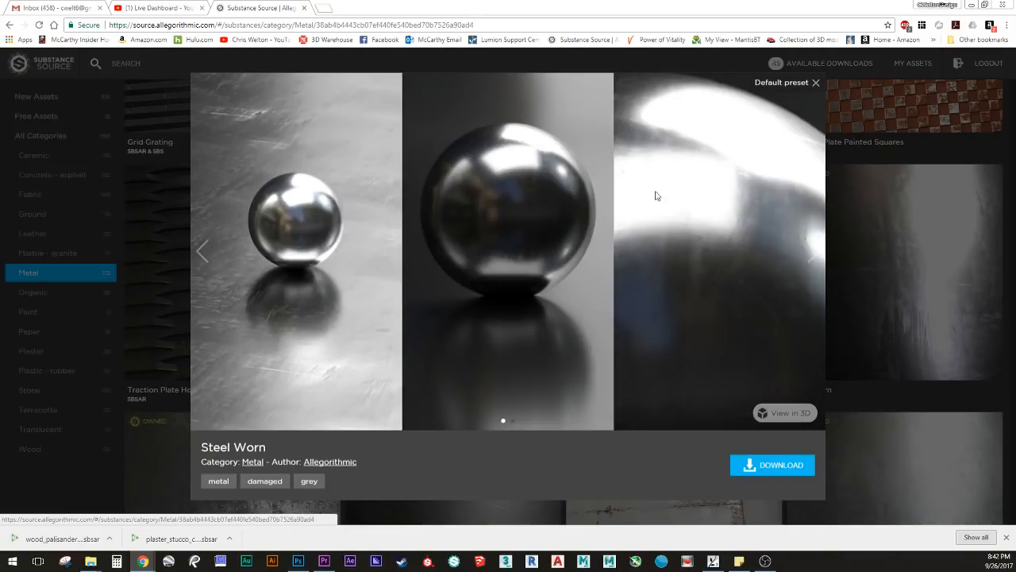
click(872, 310)
click(919, 258)
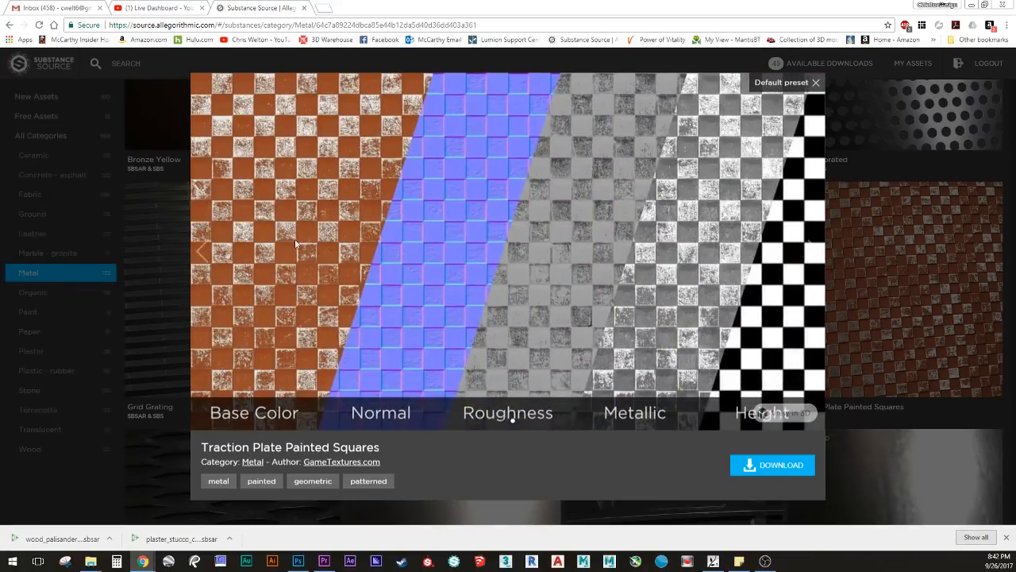
click(202, 252)
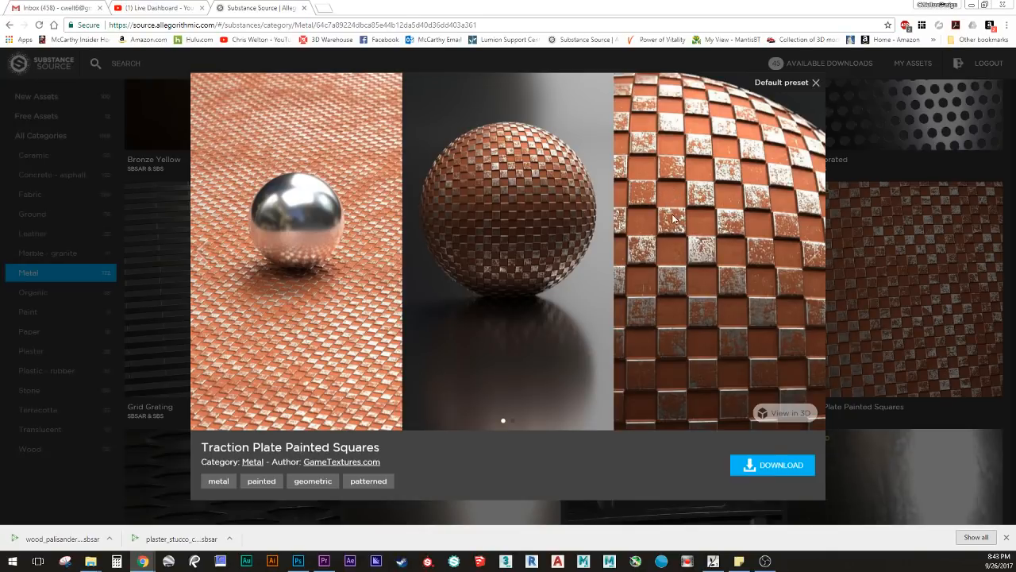
click(819, 254)
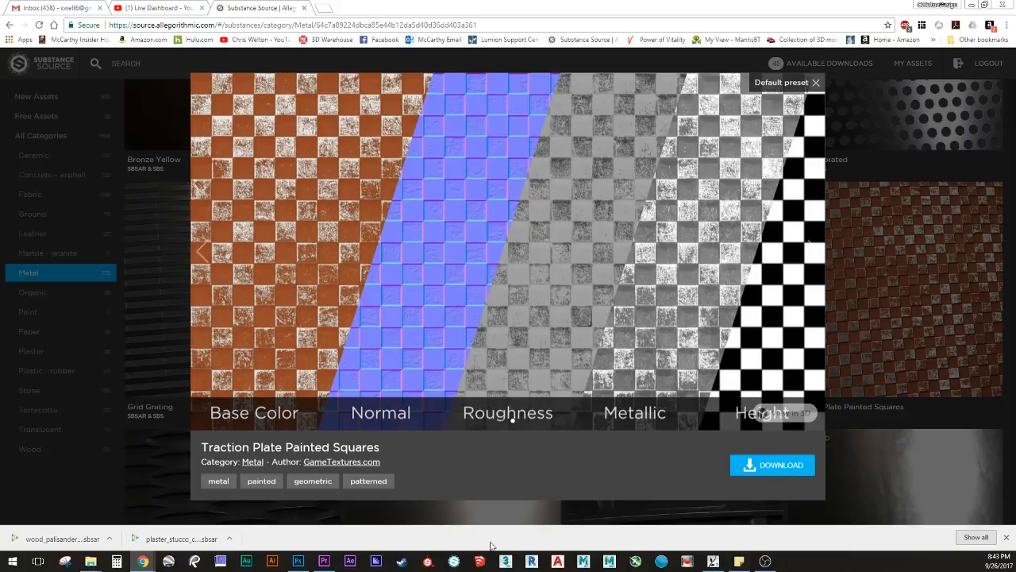
Step: Switch to Lumion and apply a custom material with adjustable gloss and reflectivity to the 01_Head sphere
click(713, 561)
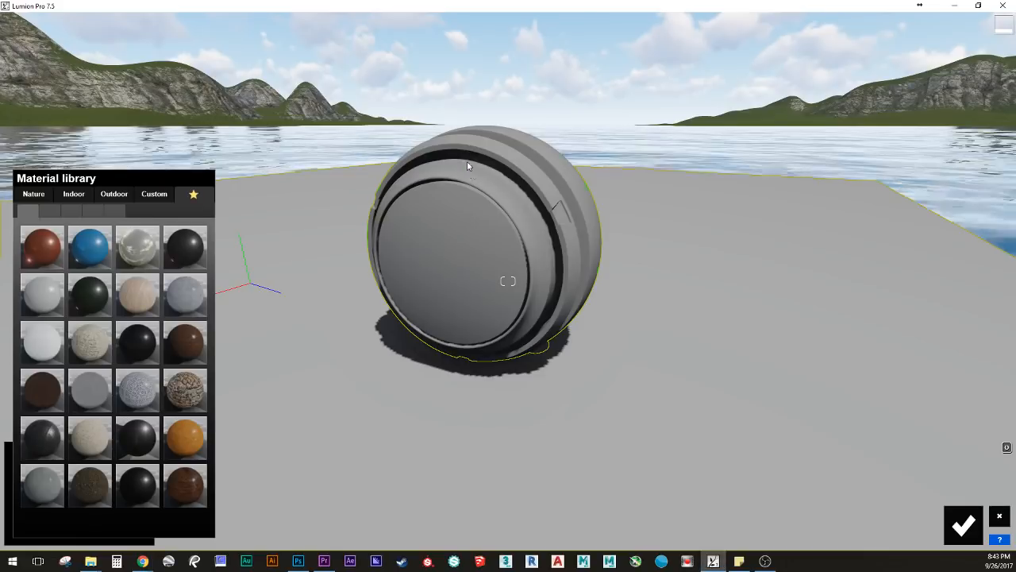
right_drag(406, 294, 406, 231)
key(w)
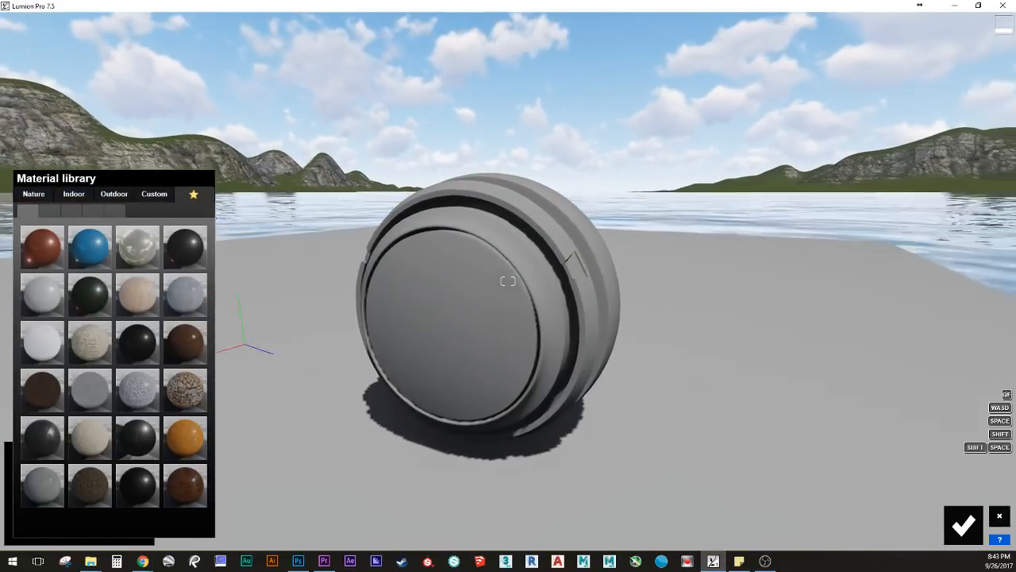
right_drag(524, 230, 509, 255)
key(s)
key(w)
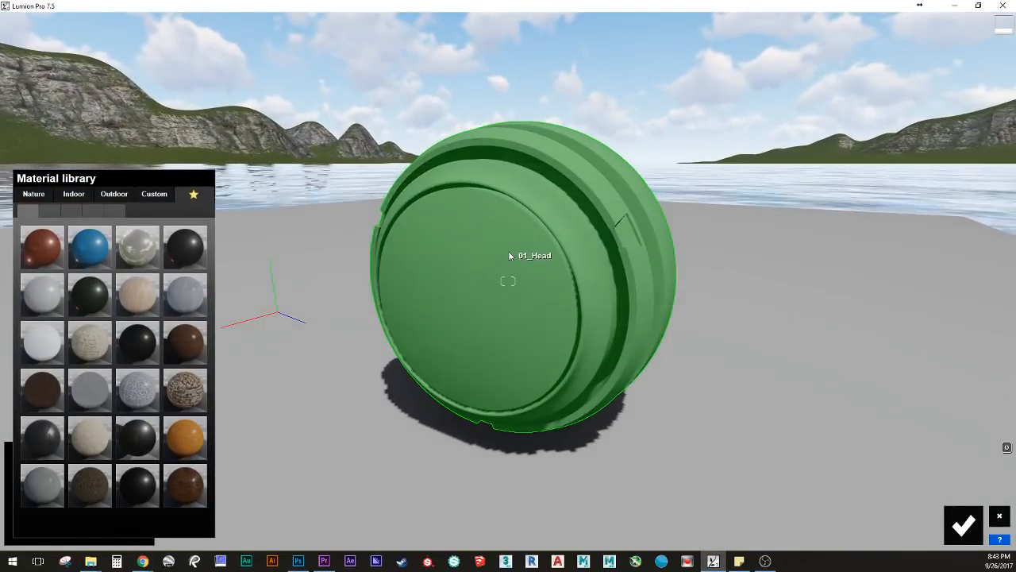
click(154, 194)
click(41, 326)
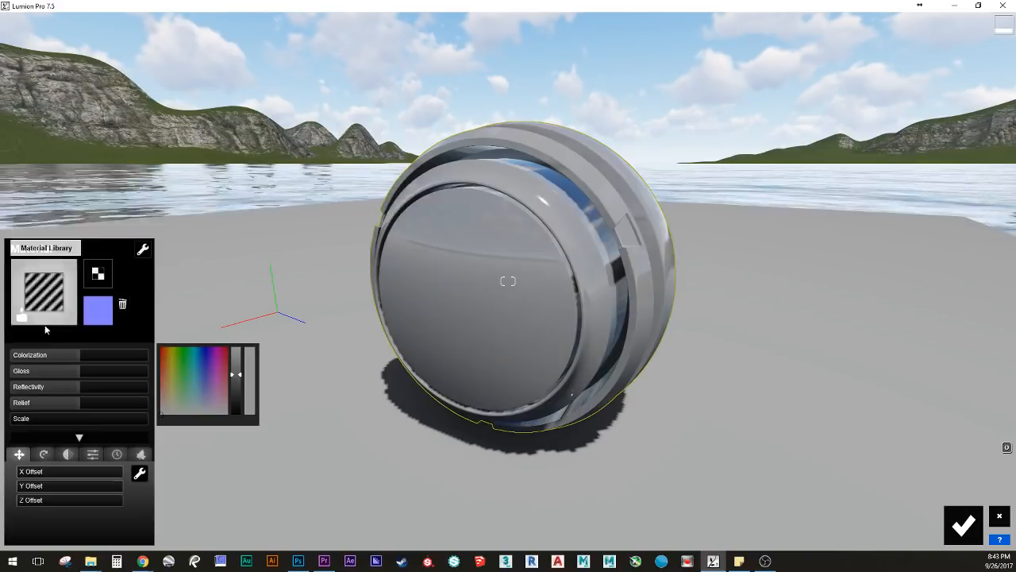
Step: Raise the sphere material's reflectivity to its maximum and set its color to red
scroll(487, 332, up, 3)
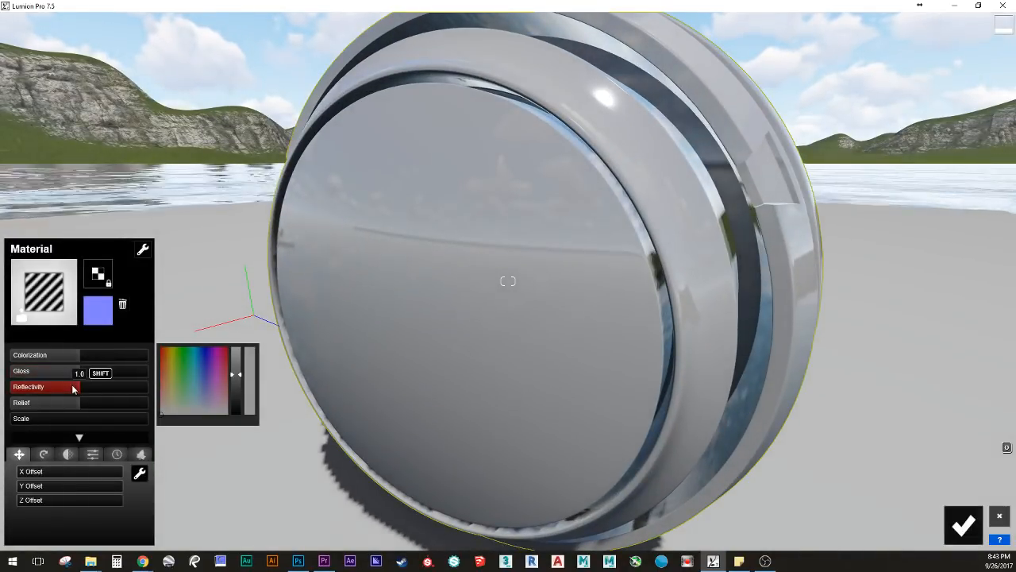
scroll(413, 266, down, 3)
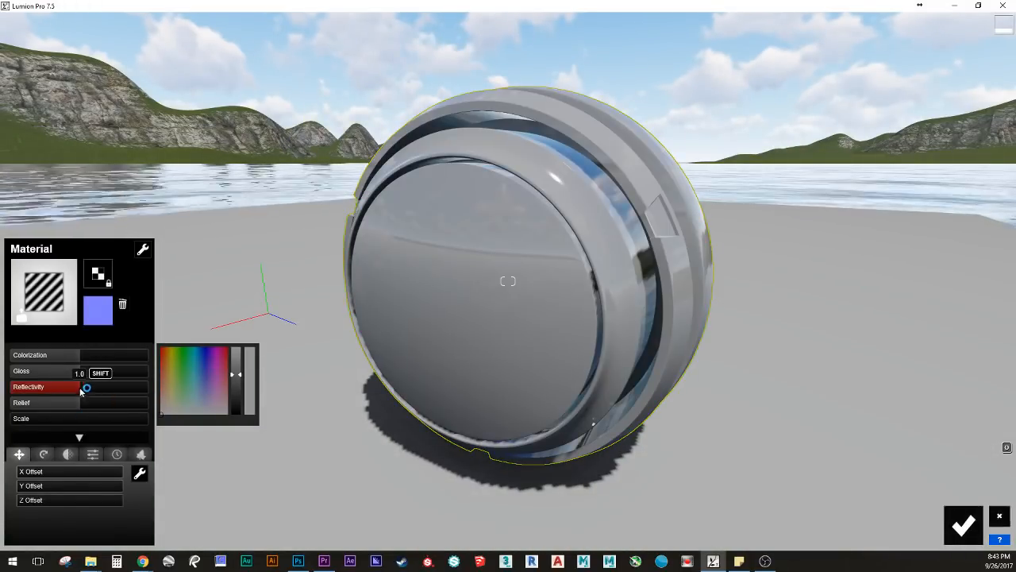
mouse_move(77, 392)
mouse_down()
mouse_move(13, 410)
mouse_move(201, 414)
mouse_move(10, 388)
mouse_move(82, 389)
mouse_up()
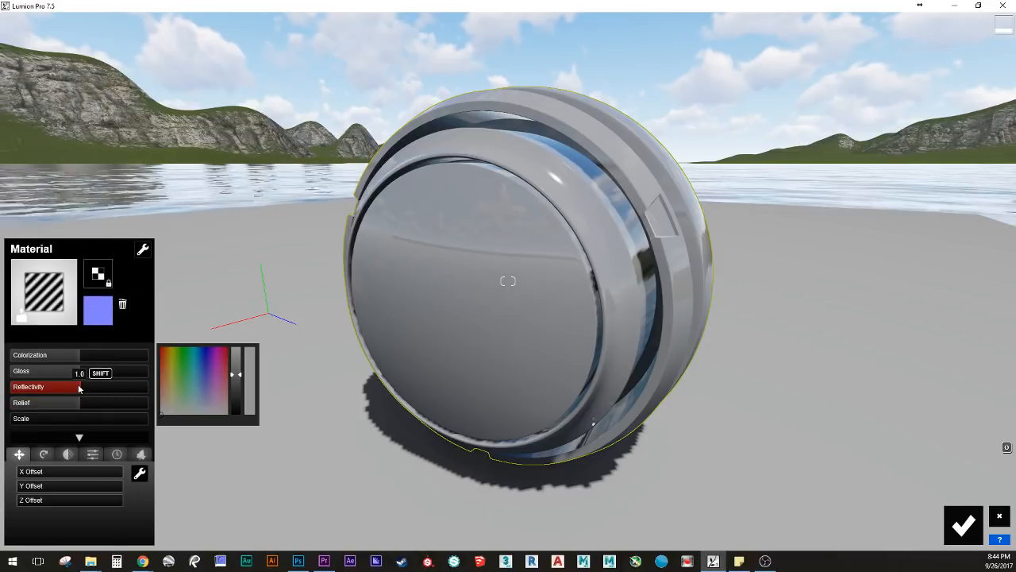
drag(79, 389, 169, 403)
click(163, 350)
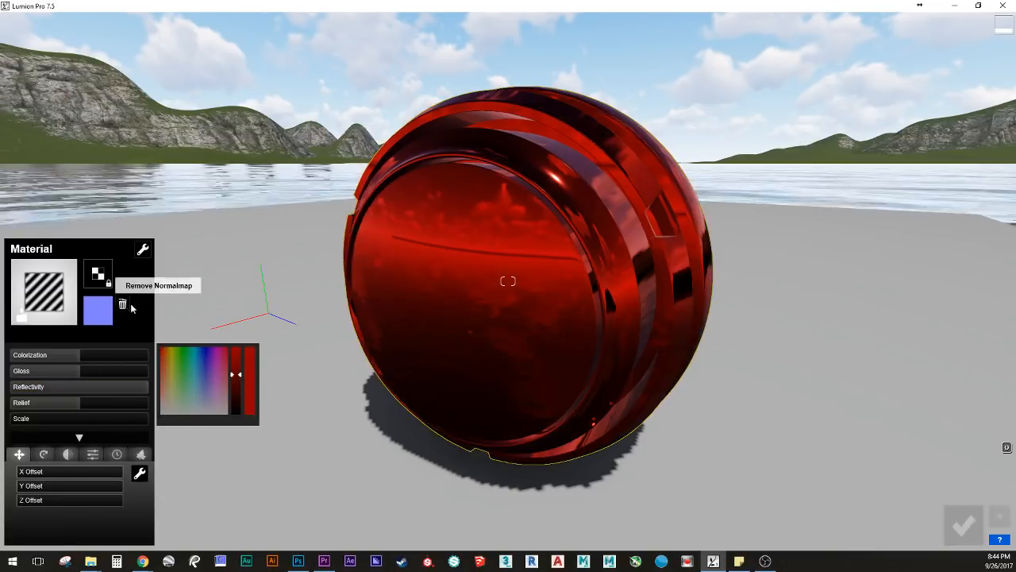
Step: Set the red material's reflectivity to 1.2 and examine the reflections on the sphere's flat face up close
mouse_move(77, 389)
mouse_down()
mouse_move(46, 387)
mouse_move(96, 387)
mouse_up()
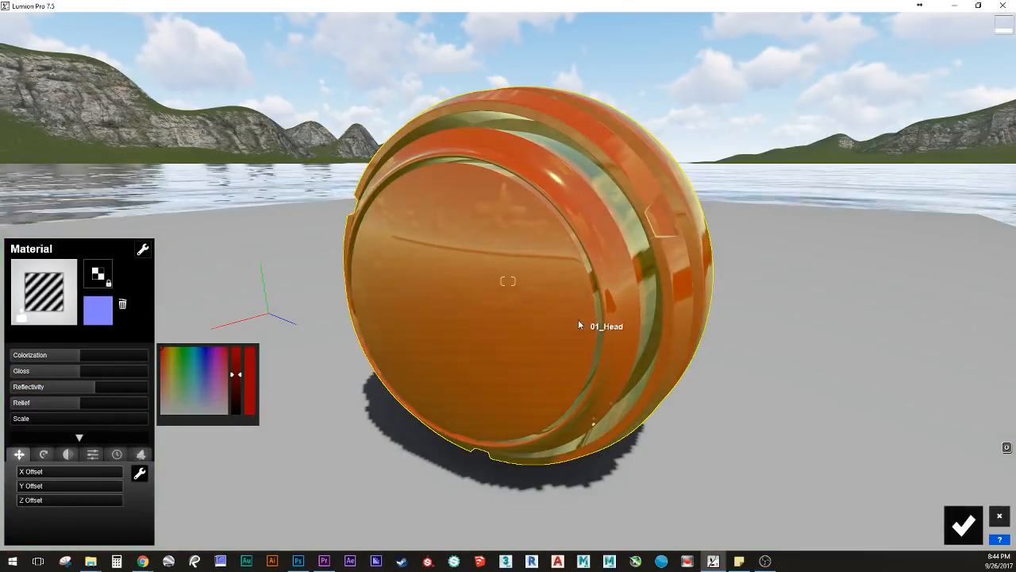
right_drag(579, 325, 489, 323)
key(a)
key(w)
key(d)
key(a)
key(d)
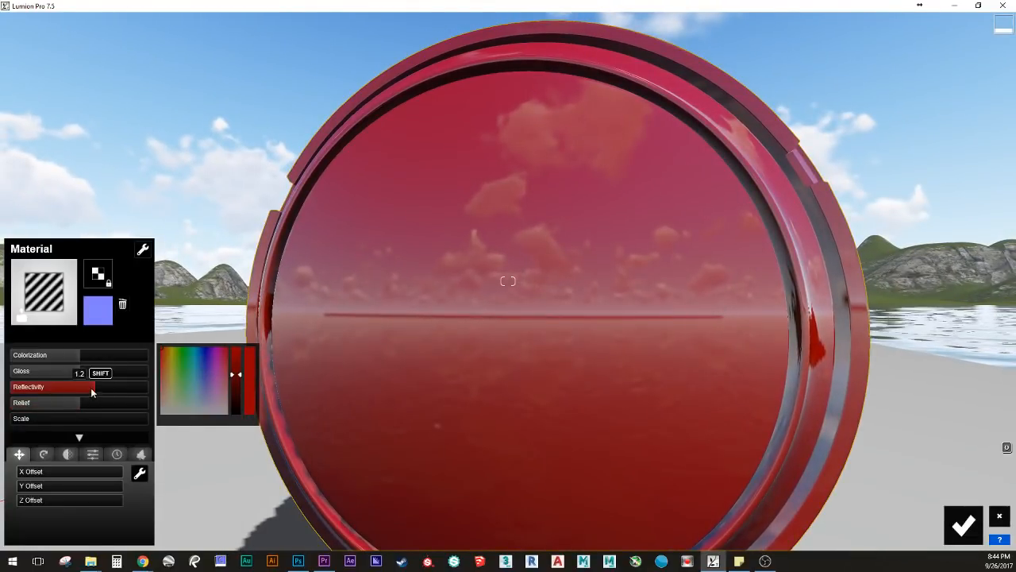
Step: Set the red material's reflectivity to 2.0 and examine the metallic reflections on the sphere from different angles
drag(119, 390, 195, 406)
key(d)
mouse_move(460, 327)
right_down()
mouse_move(357, 307)
mouse_move(451, 332)
right_up()
key(s)
key(w)
key(w)
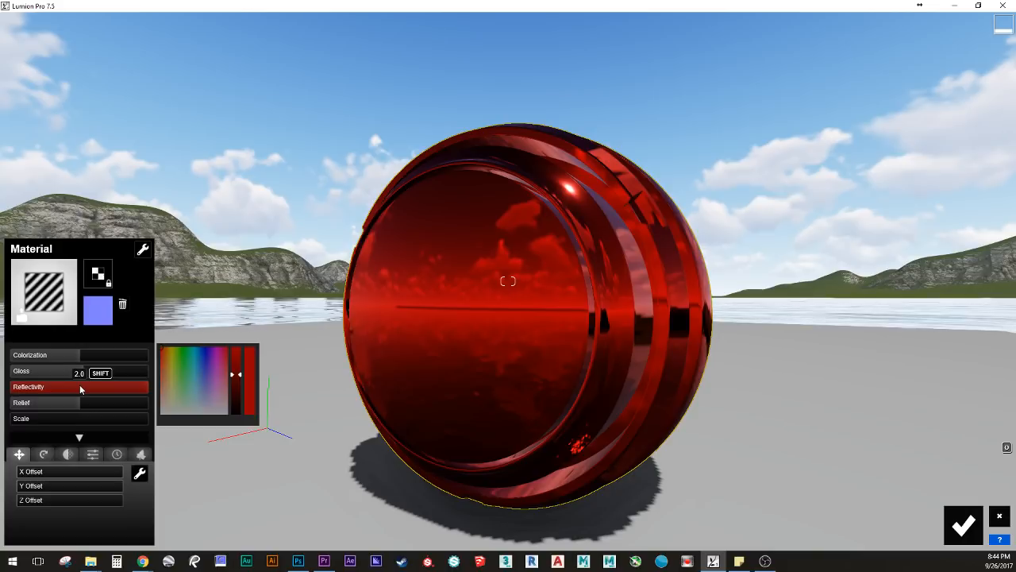
Step: Lower the red material's reflectivity well below 1.0 and examine the sphere's weaker reflections
drag(79, 387, 52, 389)
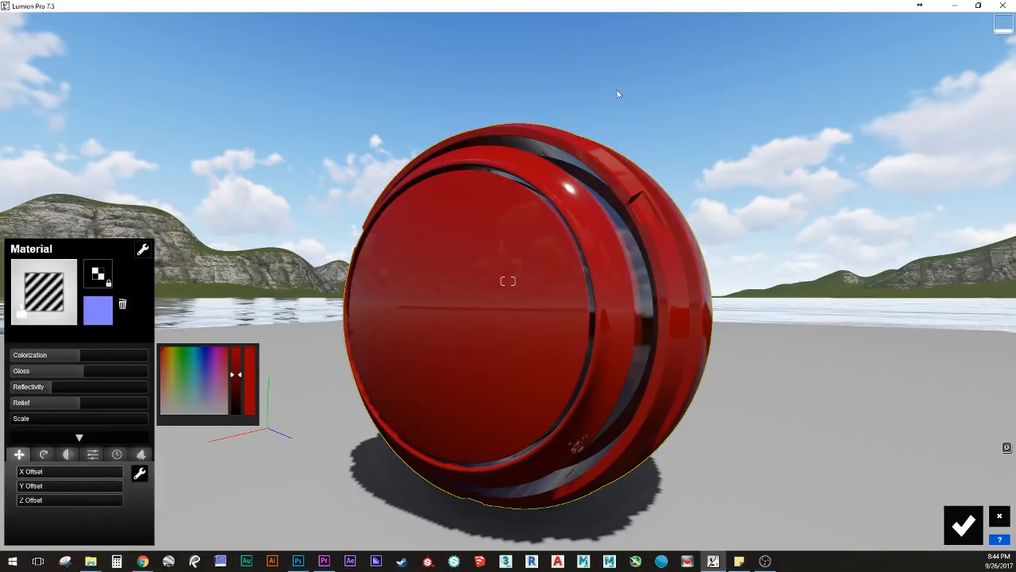
key(w)
key(s)
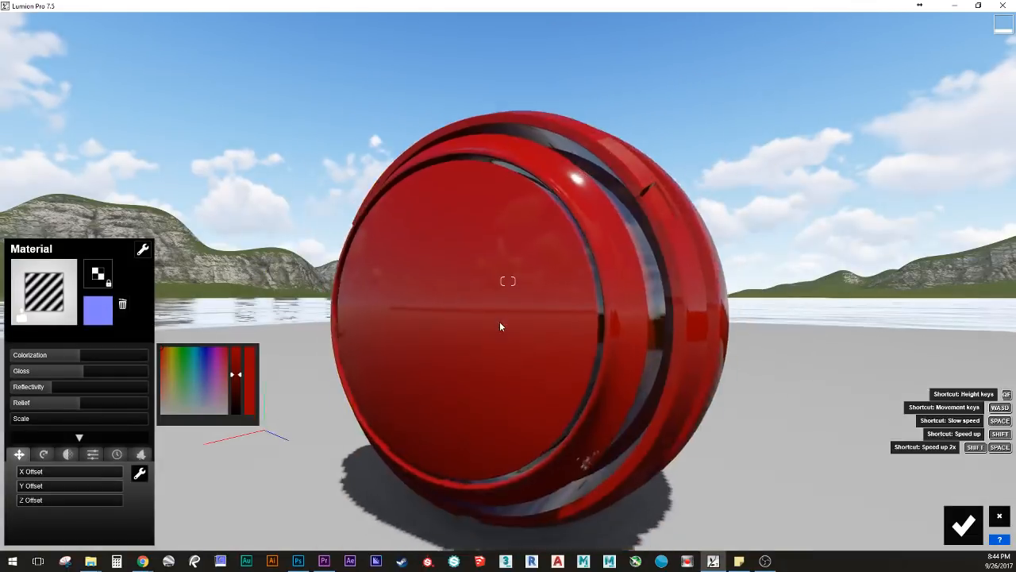
Step: Switch back to Substance Source, close the Traction Plate preview and look through the steel materials in the Metal category
click(957, 6)
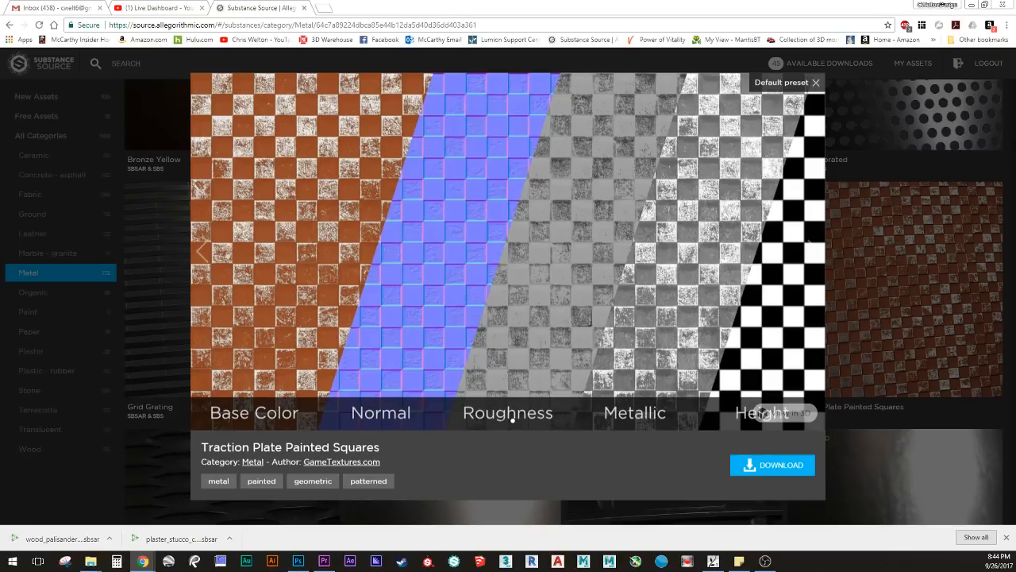
click(882, 188)
scroll(624, 238, down, 6)
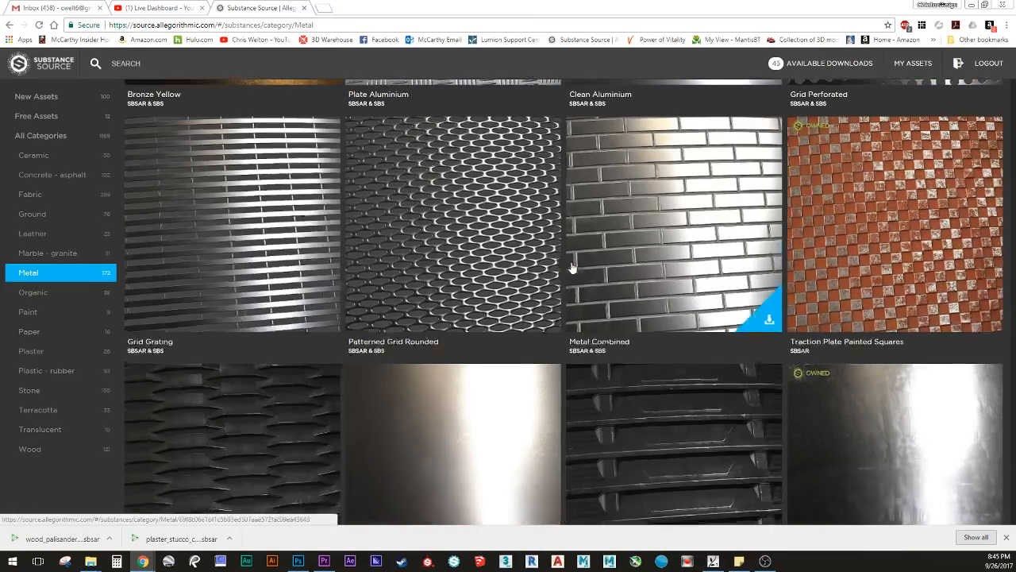
scroll(625, 239, down, 3)
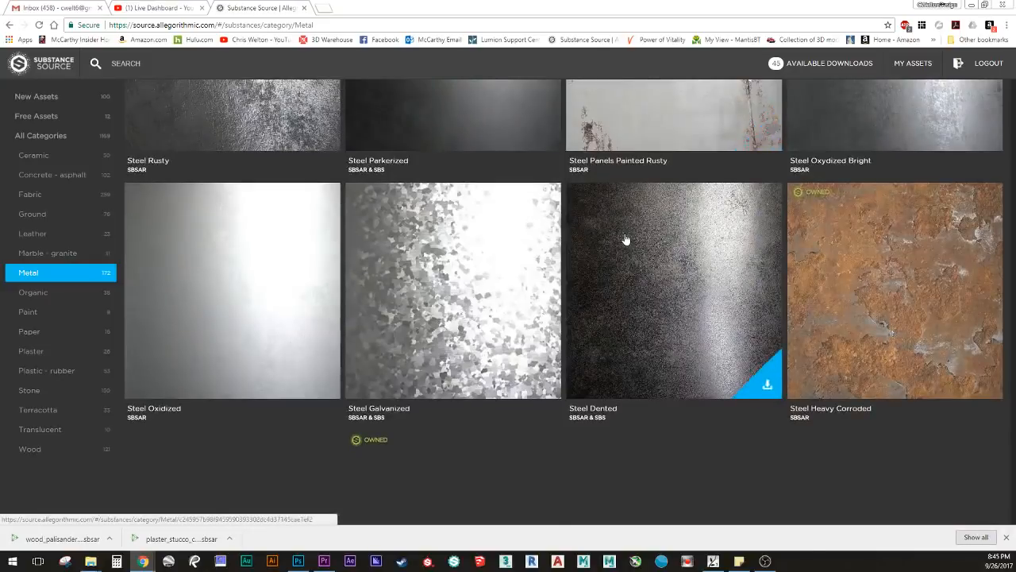
scroll(627, 295, up, 2)
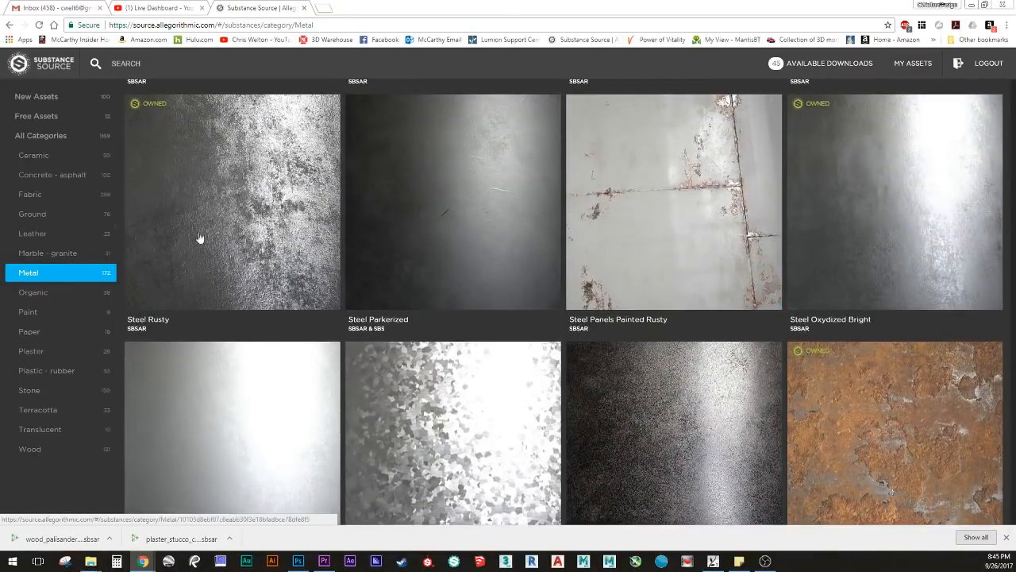
scroll(477, 322, down, 2)
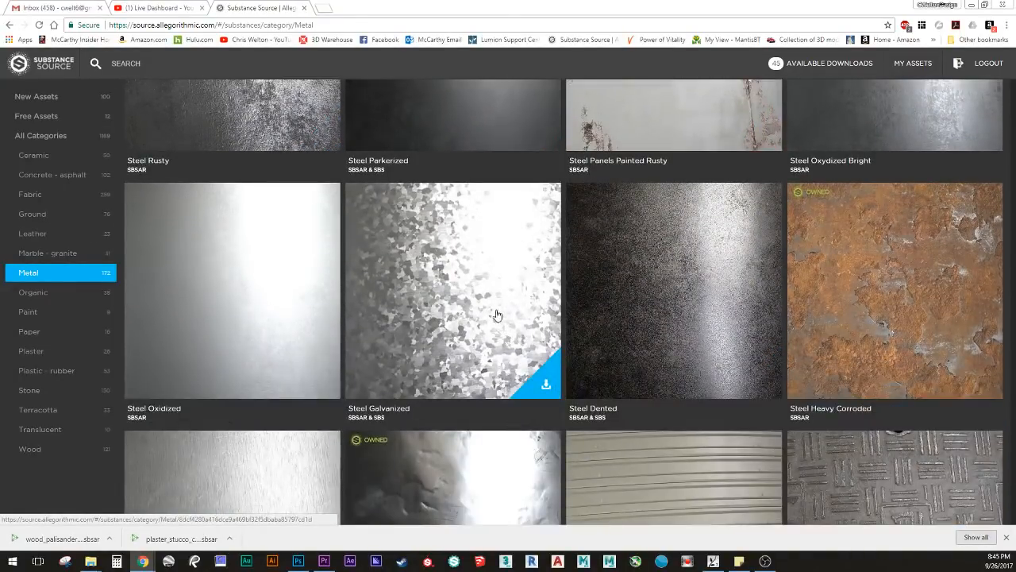
scroll(497, 316, down, 3)
scroll(460, 198, up, 3)
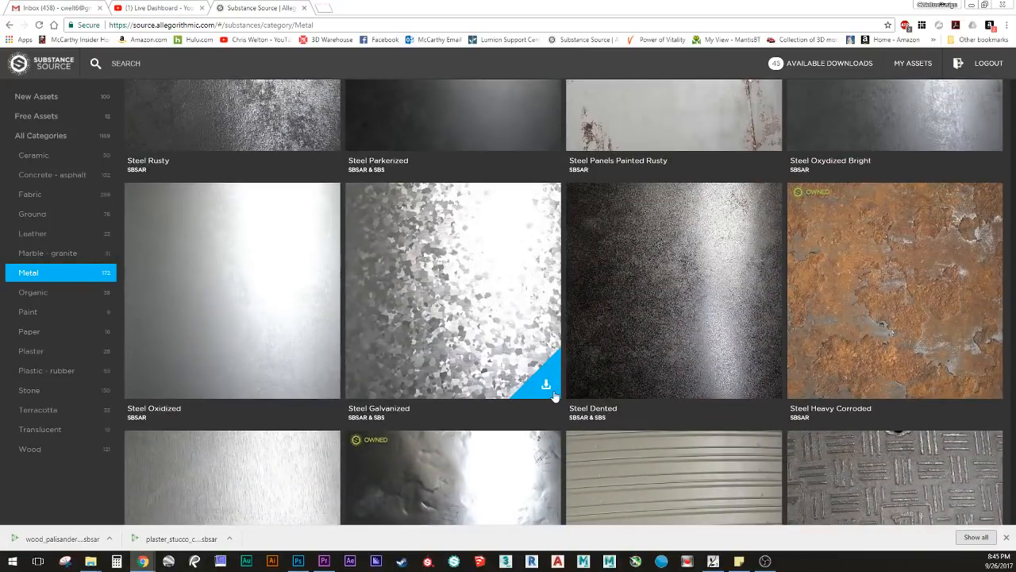
Step: Start downloading Steel Galvanized, cancel saving the file, and briefly check the Steel Dented preview
click(553, 391)
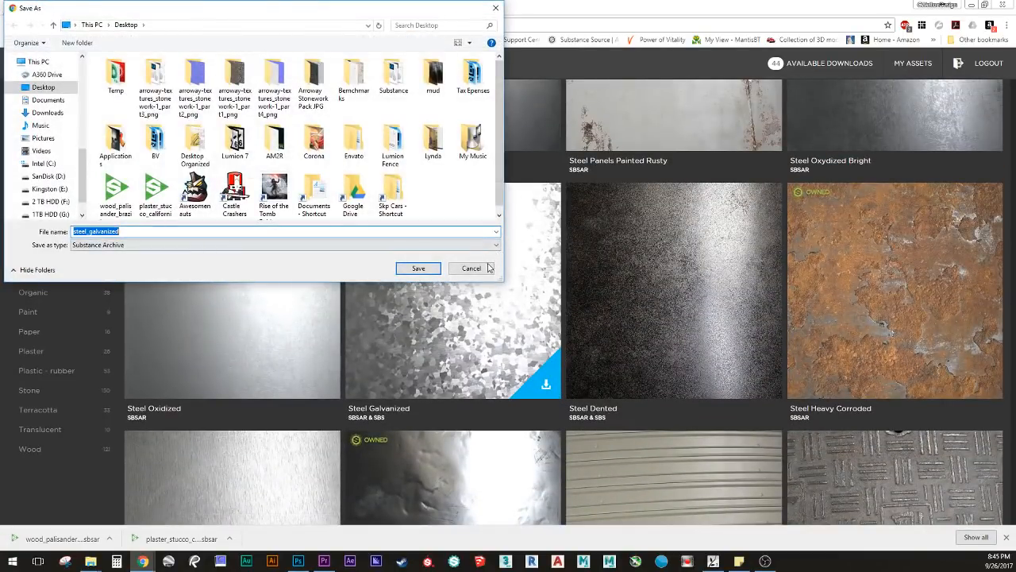
click(487, 268)
click(658, 317)
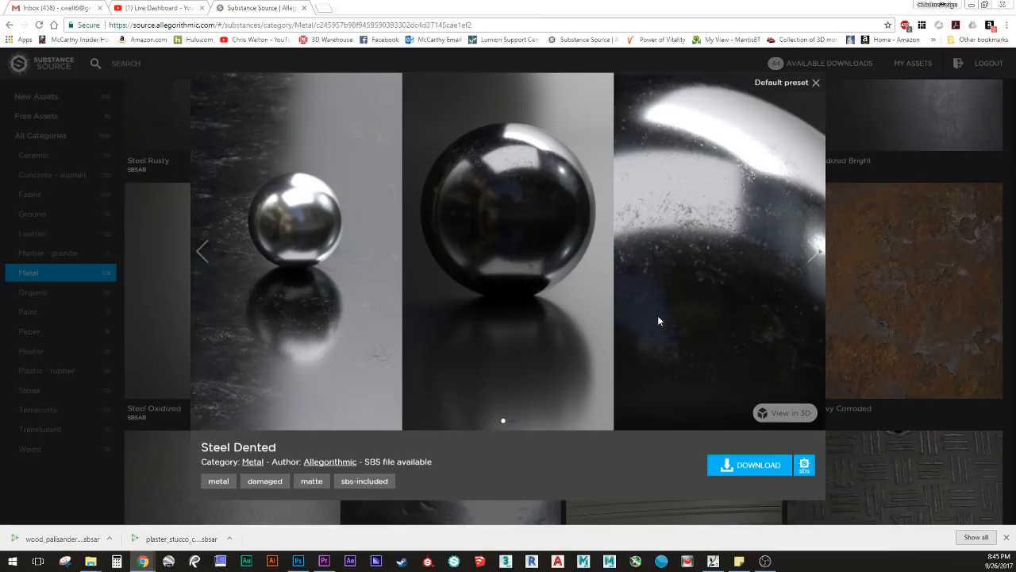
click(836, 271)
Step: Compare the rendered image of Steel Galvanized with its texture maps and close its preview
click(498, 193)
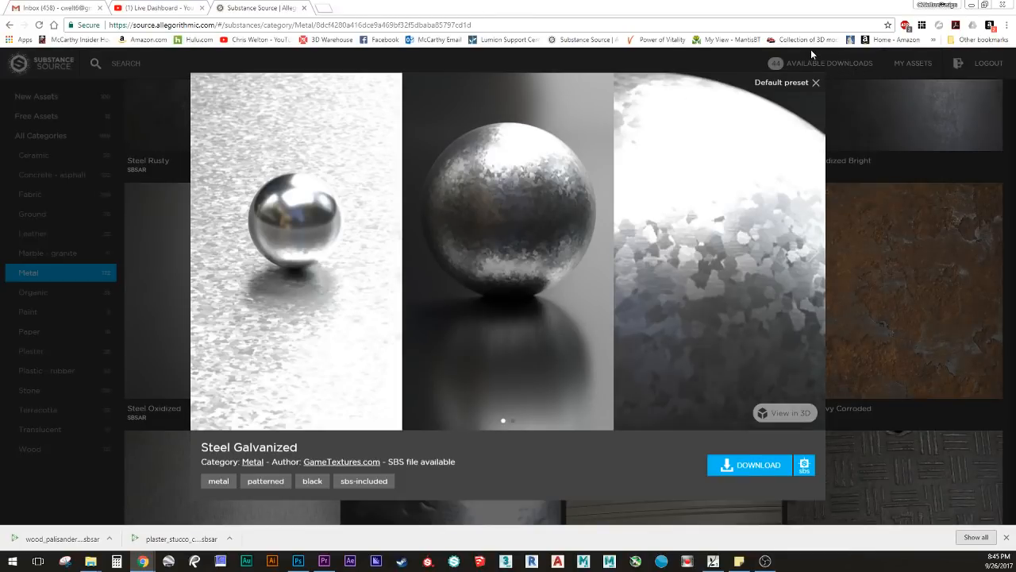
click(812, 239)
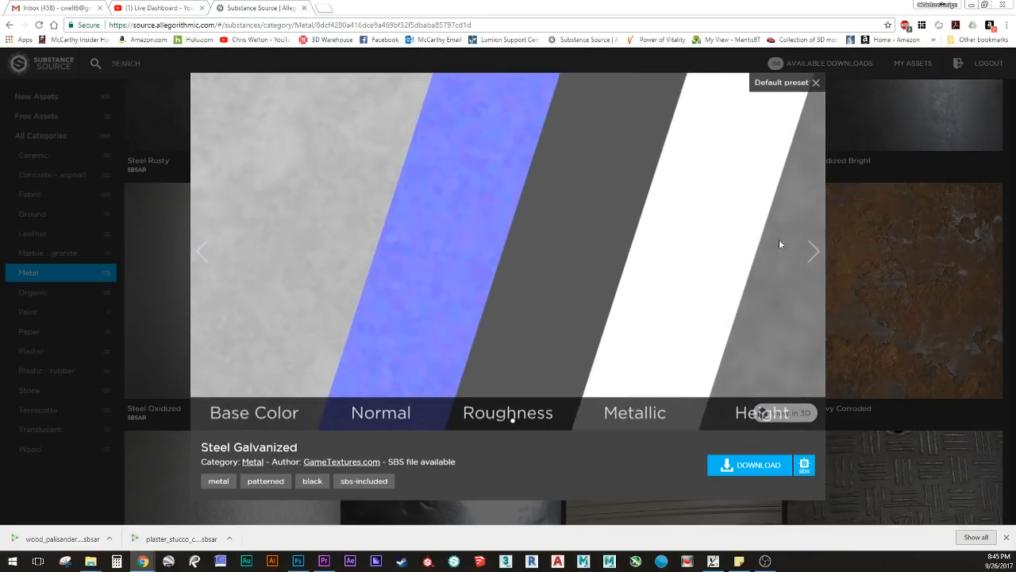
click(834, 252)
Step: Download Steel Galvanized to the Desktop as the Substance Archive steel_galvanized
scroll(444, 302, down, 3)
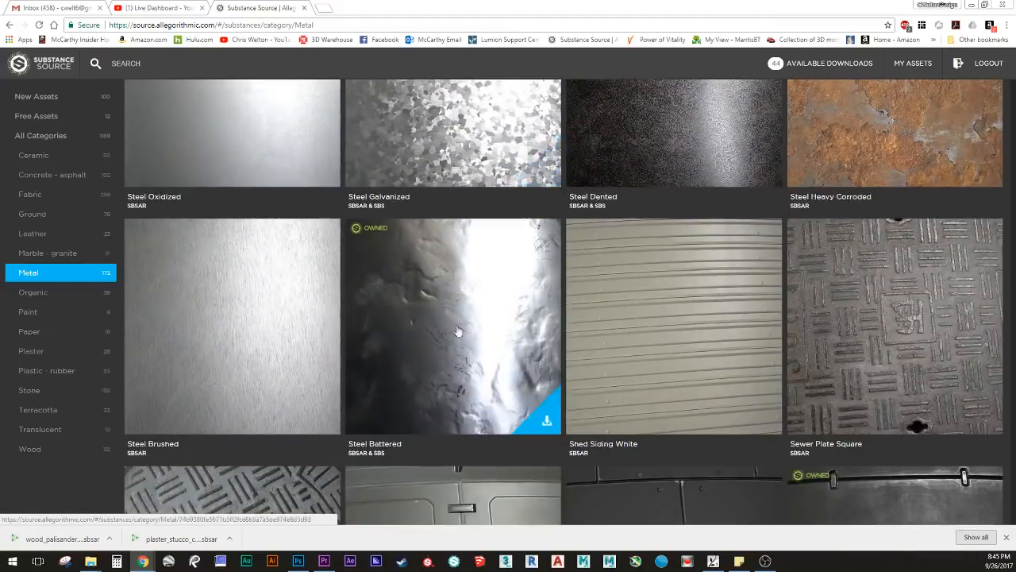
scroll(463, 339, down, 5)
scroll(463, 340, up, 7)
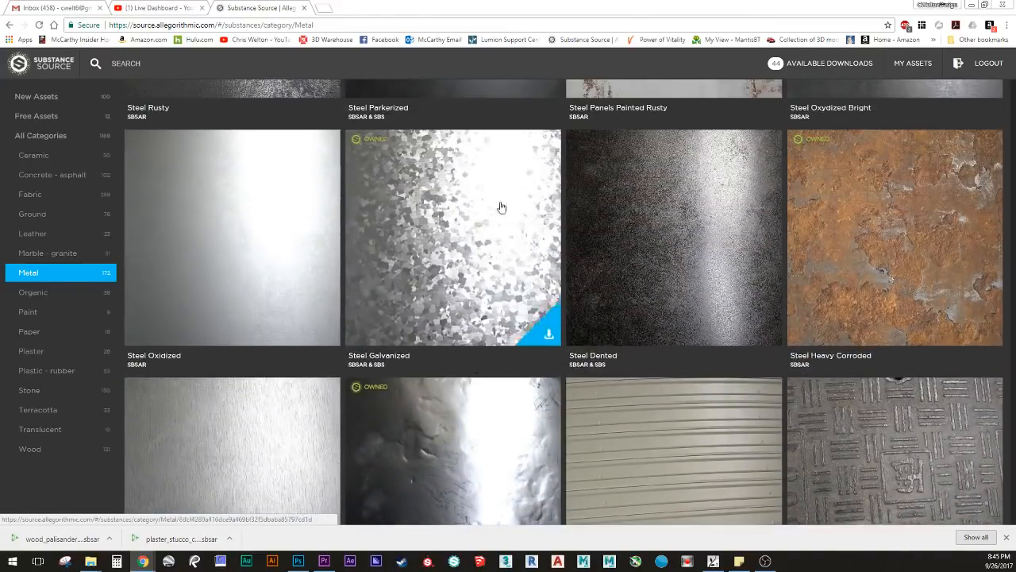
click(545, 332)
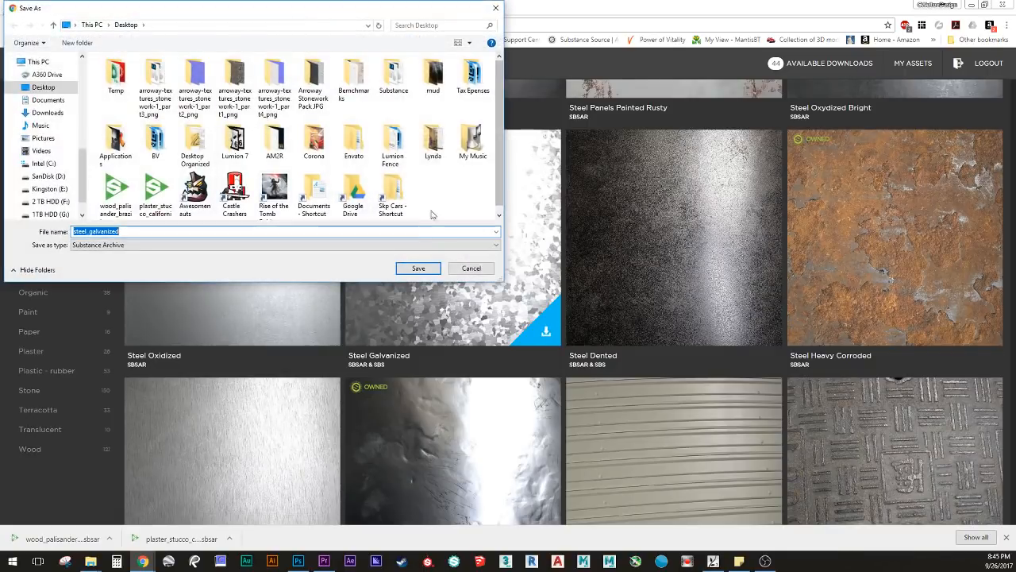
click(419, 267)
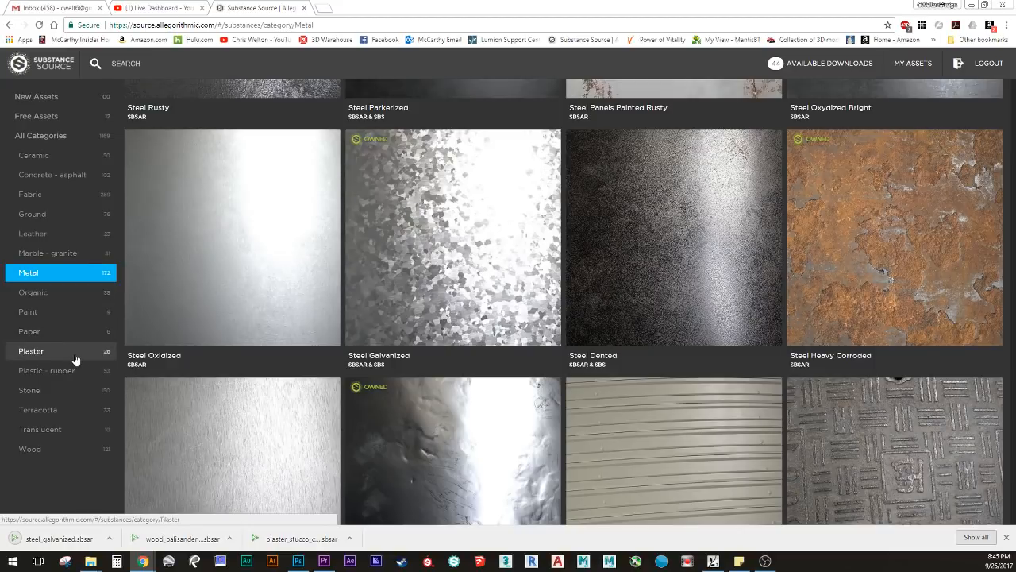
Step: Show the Ground category of the material library and look over its sand, gravel, grass, snow and dirt materials
click(71, 214)
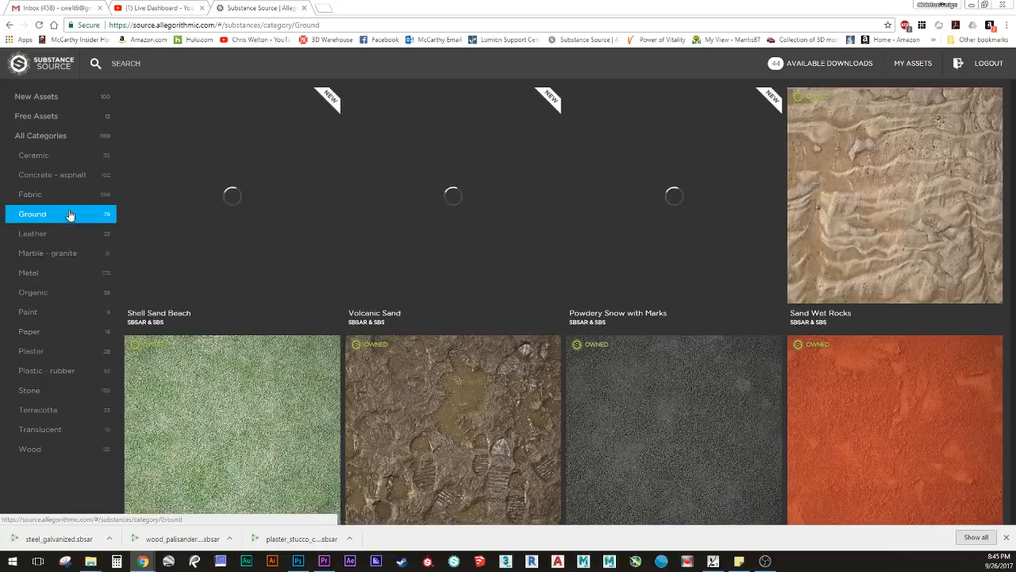
scroll(626, 286, down, 4)
scroll(626, 288, down, 4)
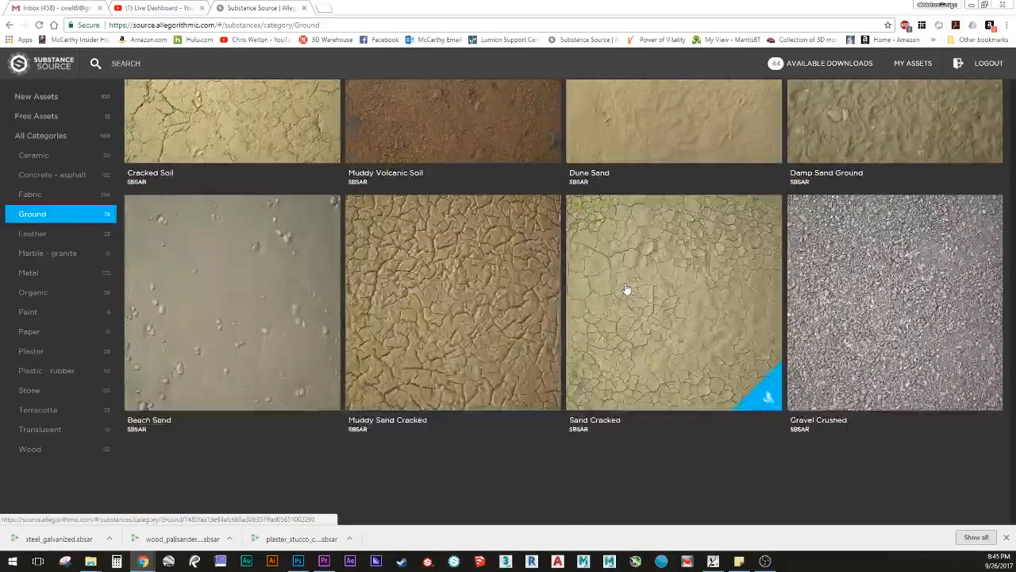
scroll(626, 290, down, 3)
scroll(626, 290, down, 3)
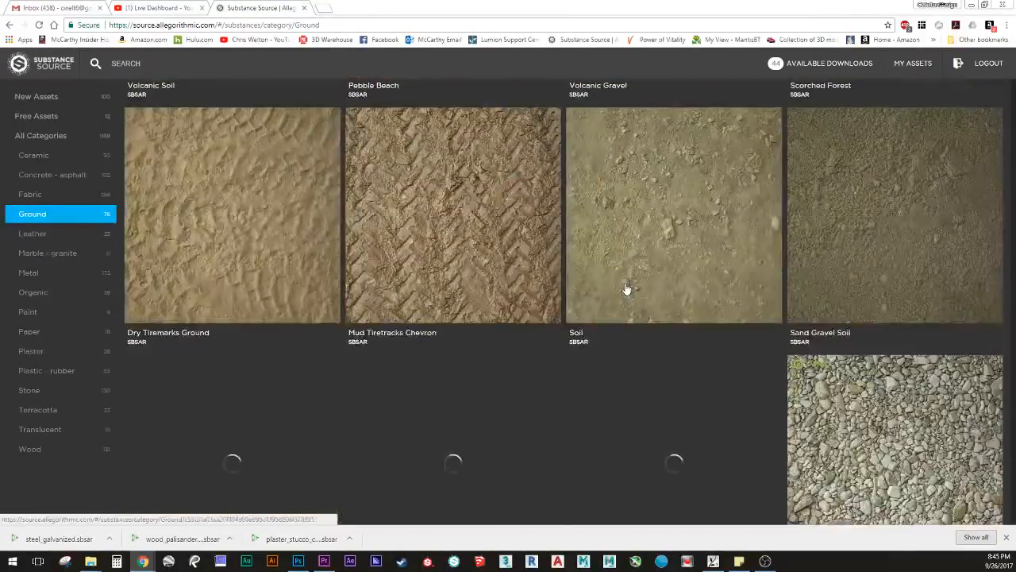
scroll(625, 290, down, 3)
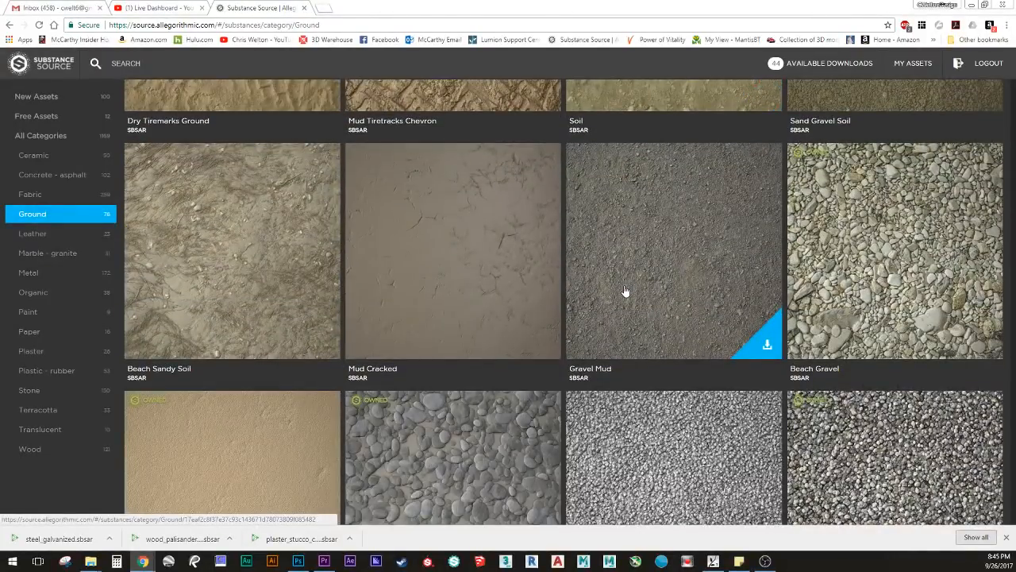
scroll(422, 208, down, 3)
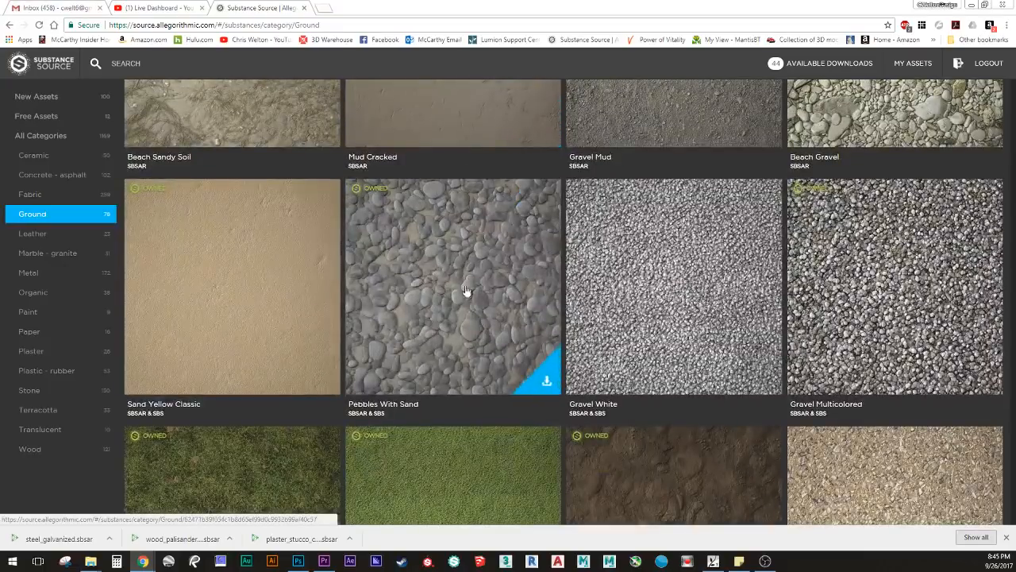
scroll(464, 304, up, 3)
scroll(468, 272, down, 6)
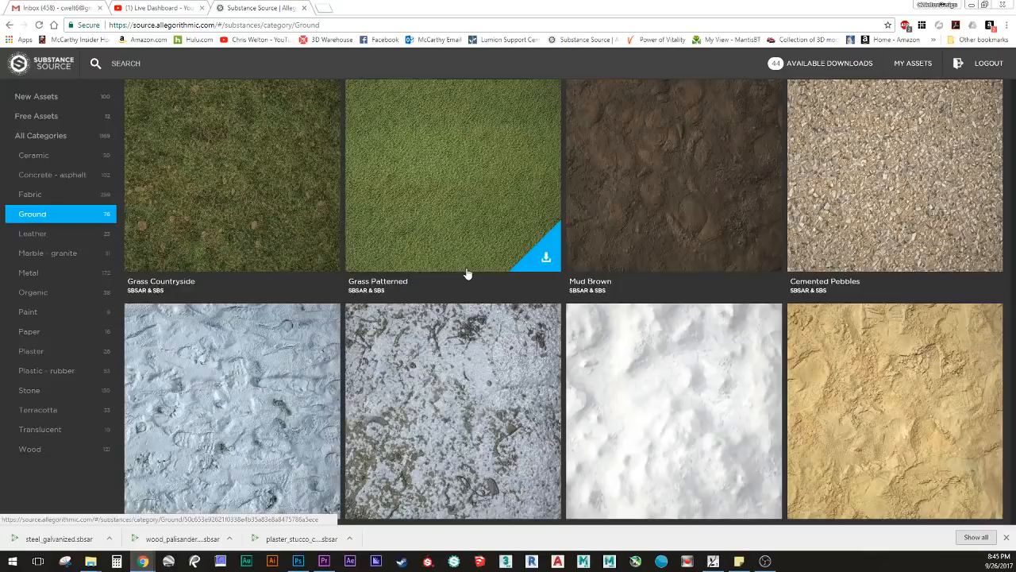
scroll(468, 274, down, 3)
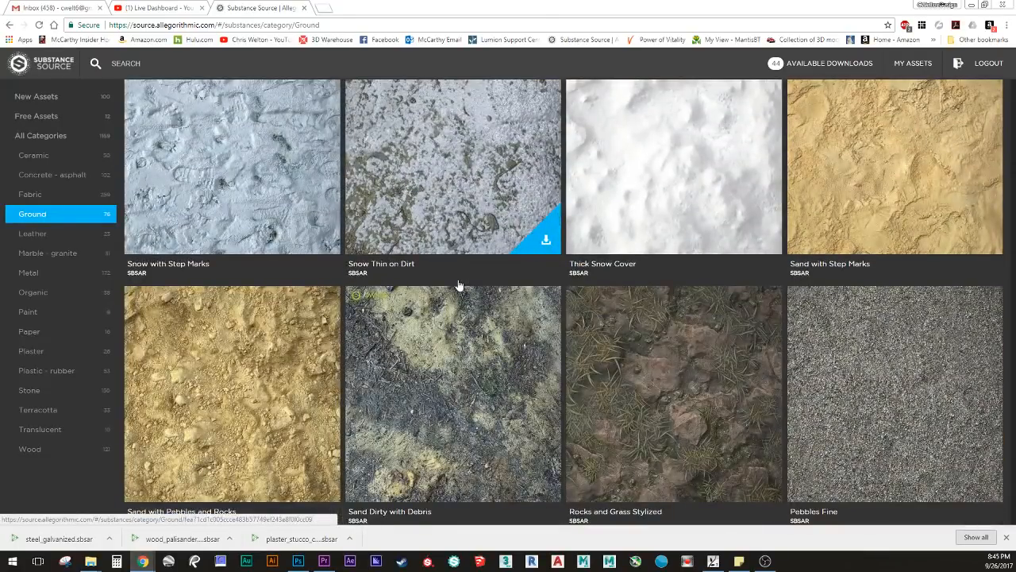
scroll(458, 285, down, 3)
scroll(451, 299, down, 5)
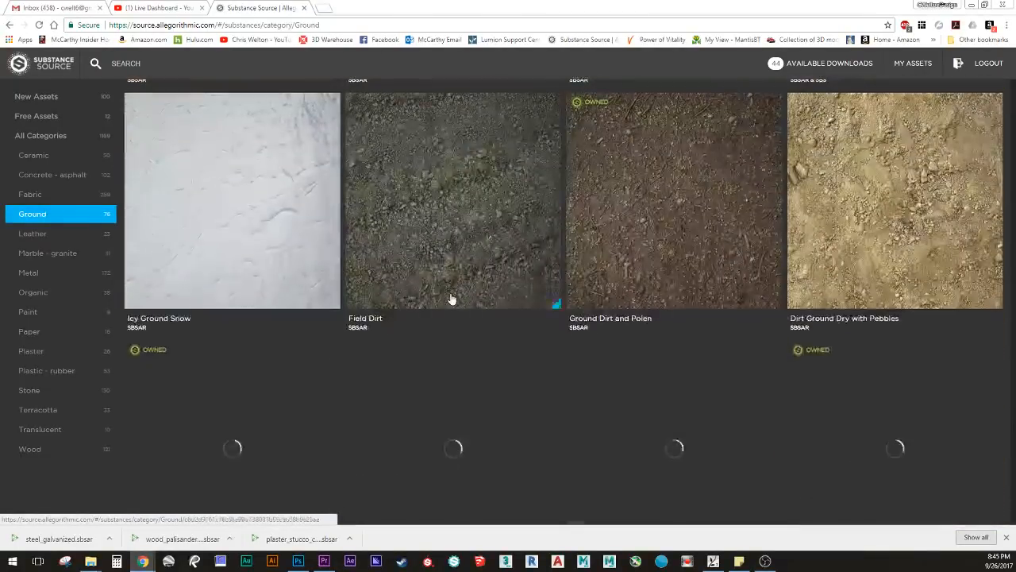
Step: Find Beach Sandy Soil among the Ground materials, view its preview and close it
scroll(450, 299, up, 11)
scroll(450, 299, up, 10)
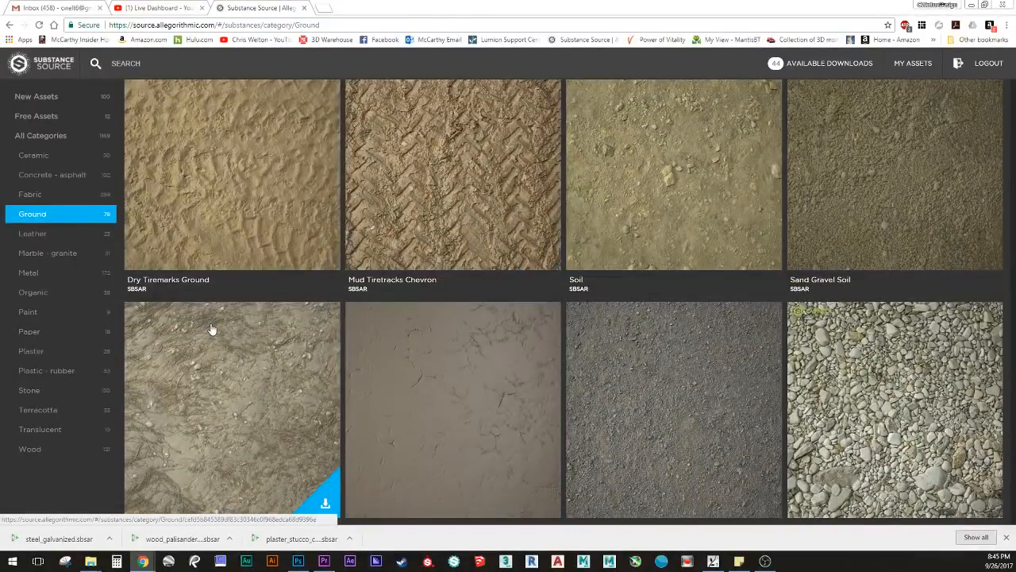
scroll(212, 329, down, 2)
click(212, 330)
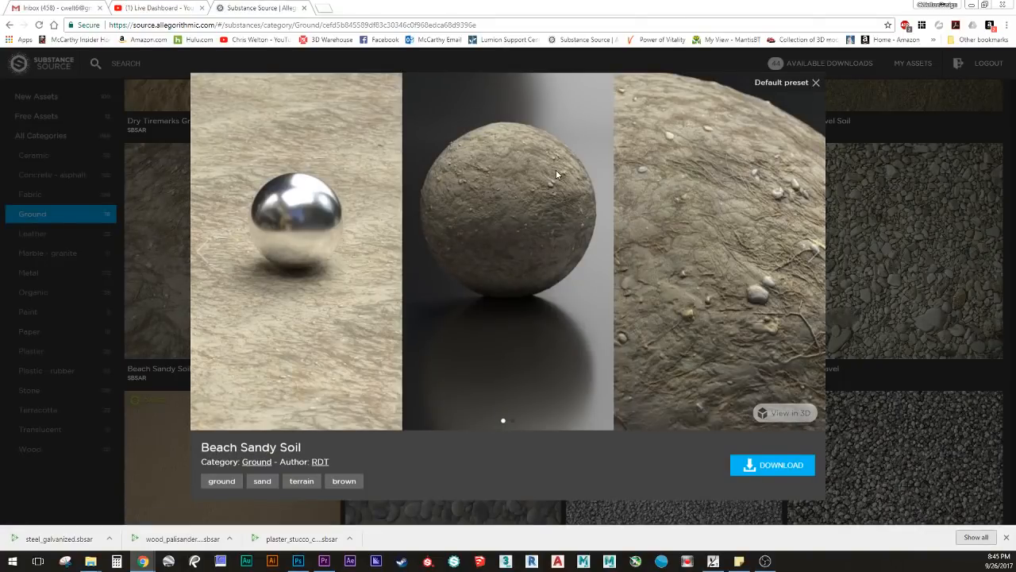
click(918, 296)
Step: Briefly preview Gravel Multicolored and Gravel White, closing each preview
click(913, 278)
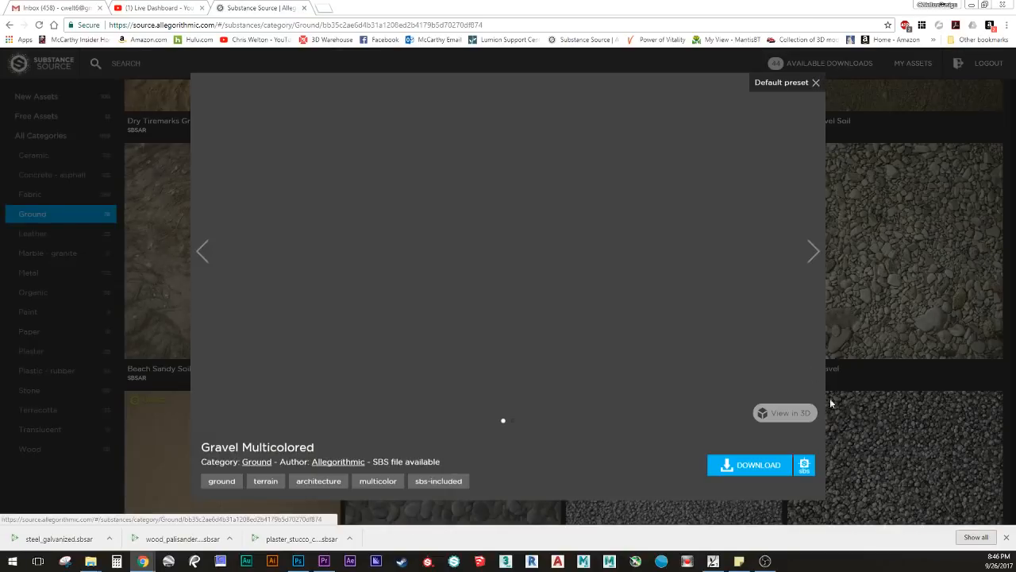
click(890, 226)
scroll(804, 258, down, 3)
click(738, 281)
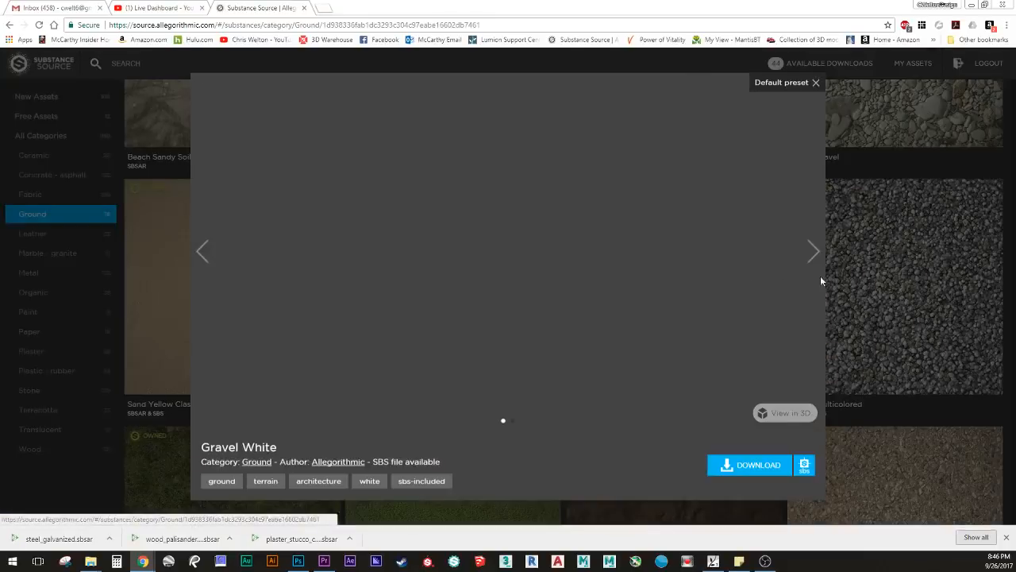
click(900, 235)
Step: Look over the Ground materials up to the start of the category, and preview and close Muddy Volcanic Soil
scroll(667, 265, down, 4)
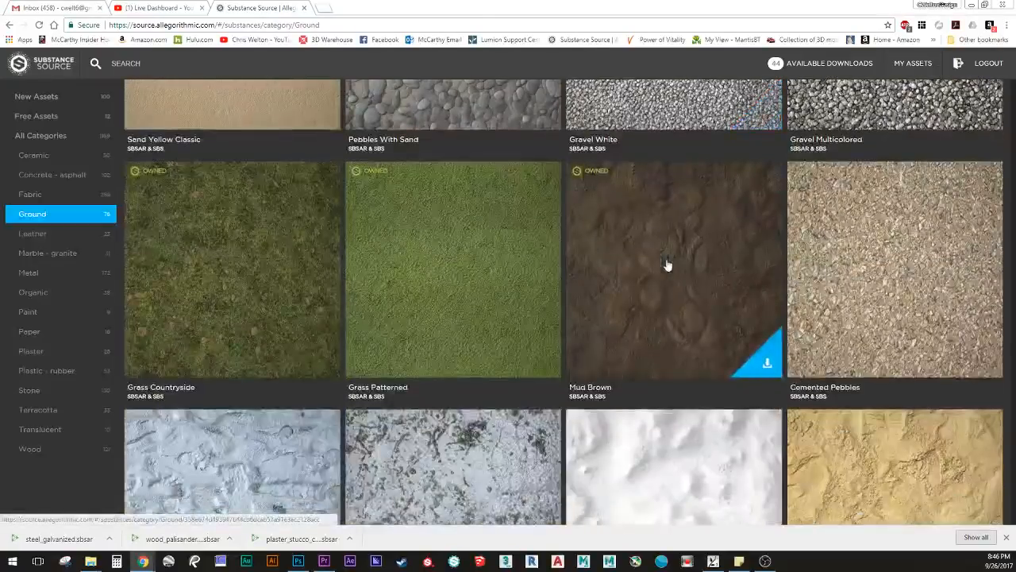
scroll(667, 278, up, 4)
scroll(667, 292, up, 10)
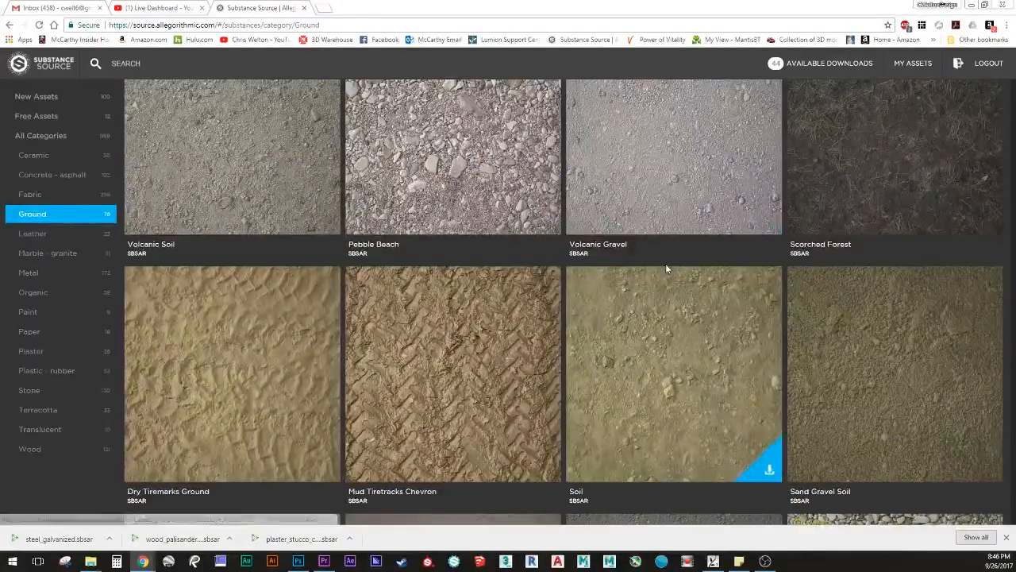
scroll(677, 321, up, 3)
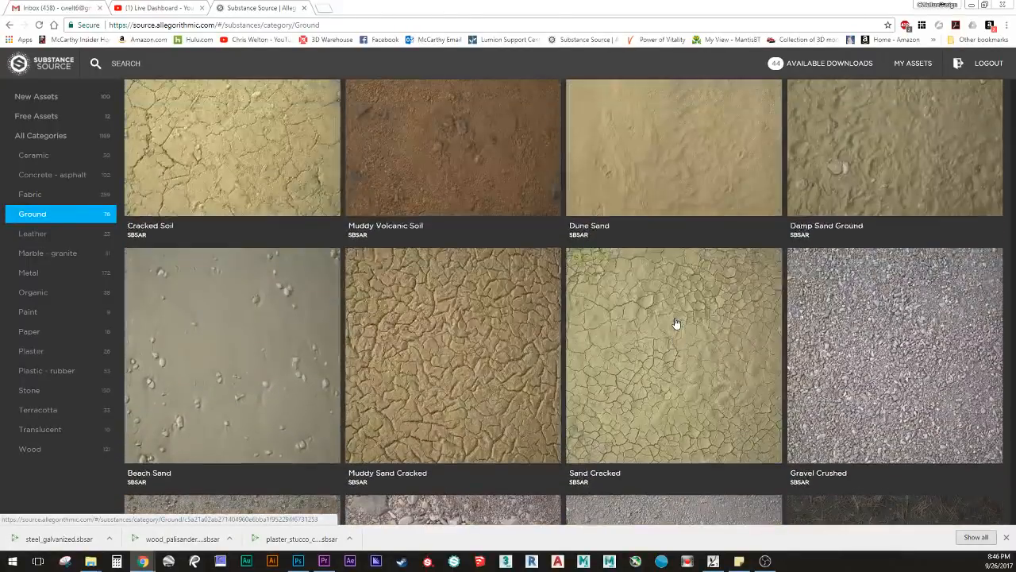
scroll(709, 339, up, 3)
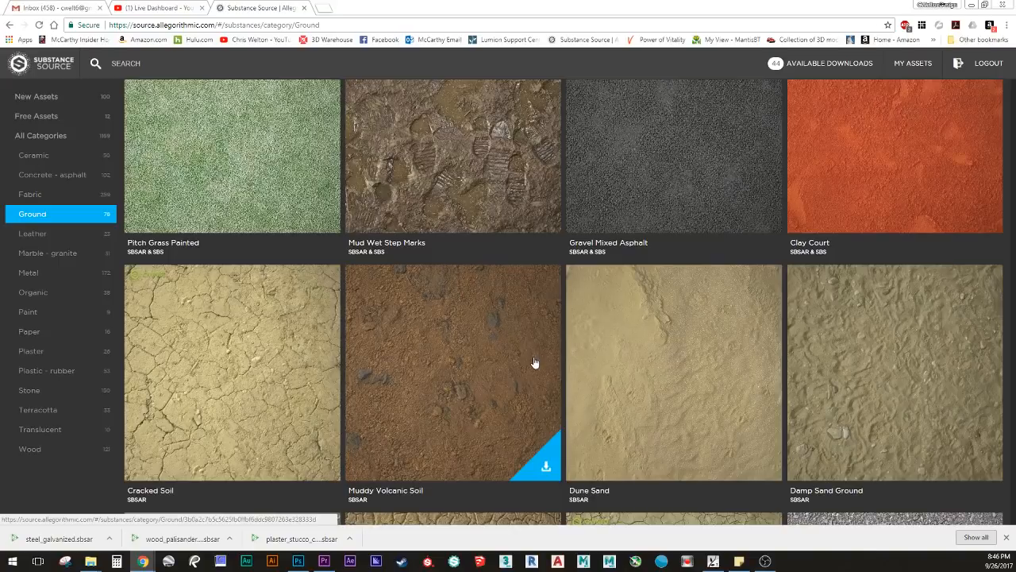
scroll(651, 326, up, 4)
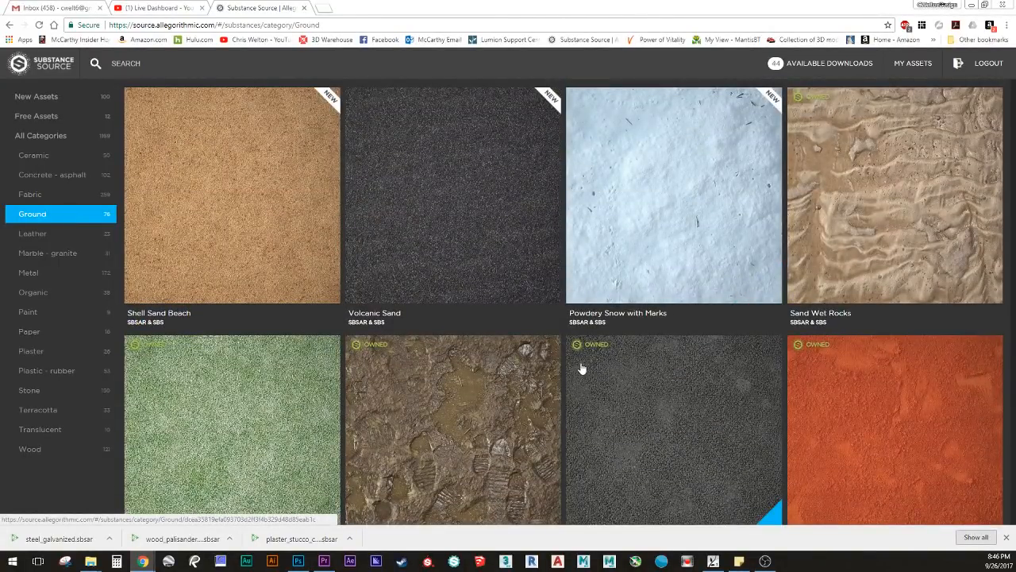
scroll(574, 386, down, 5)
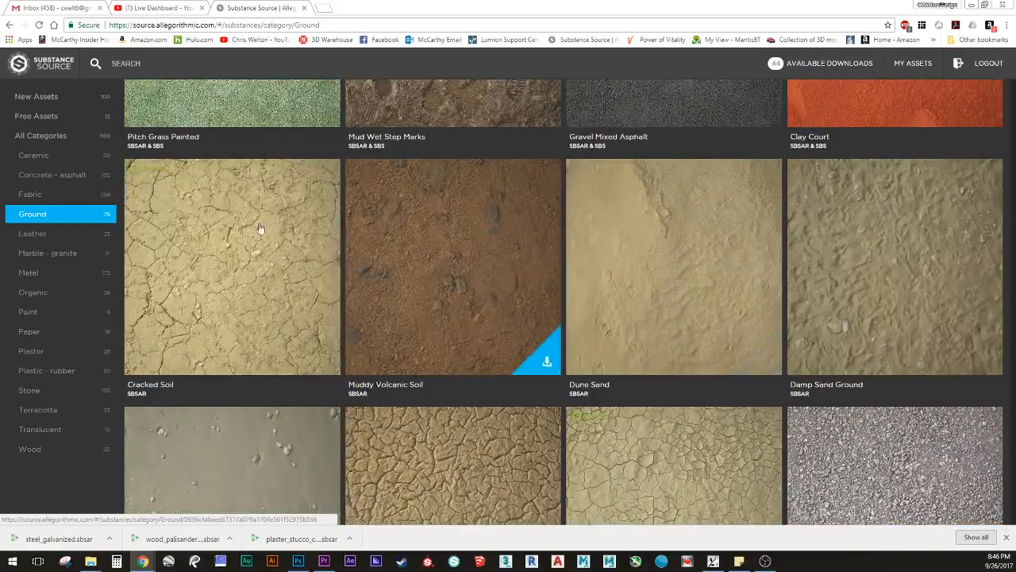
click(484, 228)
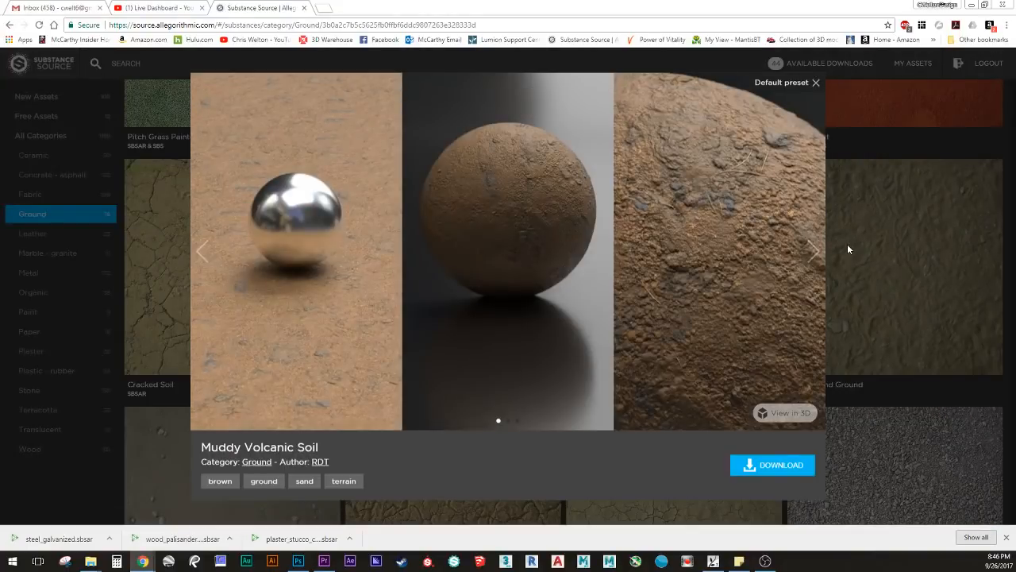
click(846, 248)
Step: Preview Gravel Mud in 3D, inspect its surface from another angle and closer up, and close the preview
scroll(508, 270, down, 8)
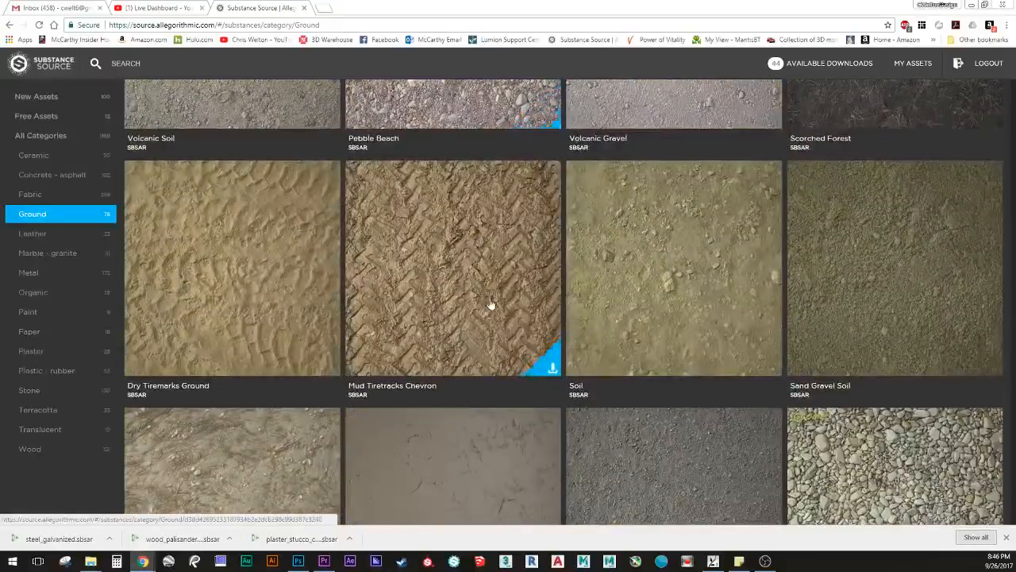
scroll(491, 304, down, 5)
click(604, 159)
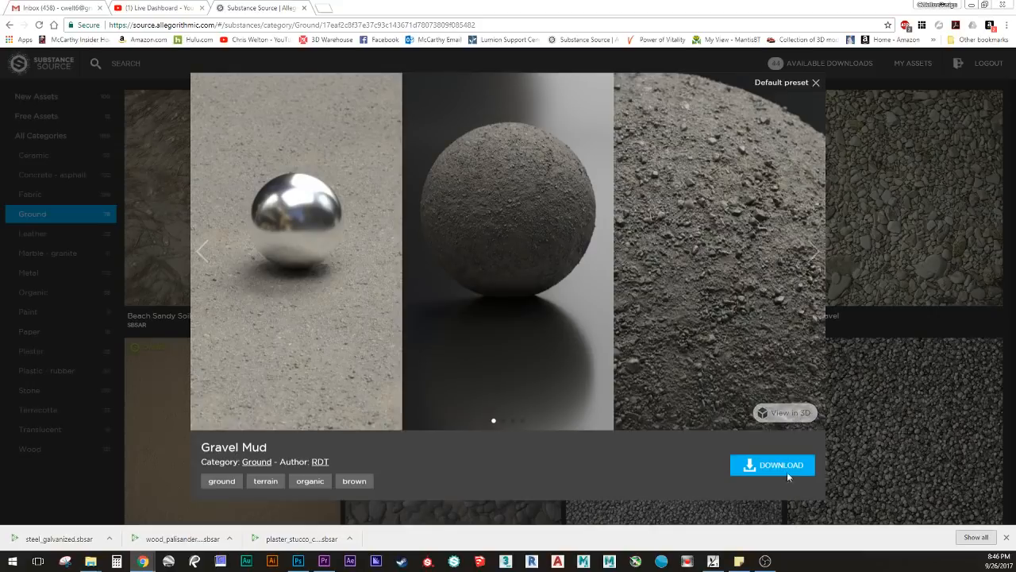
click(785, 413)
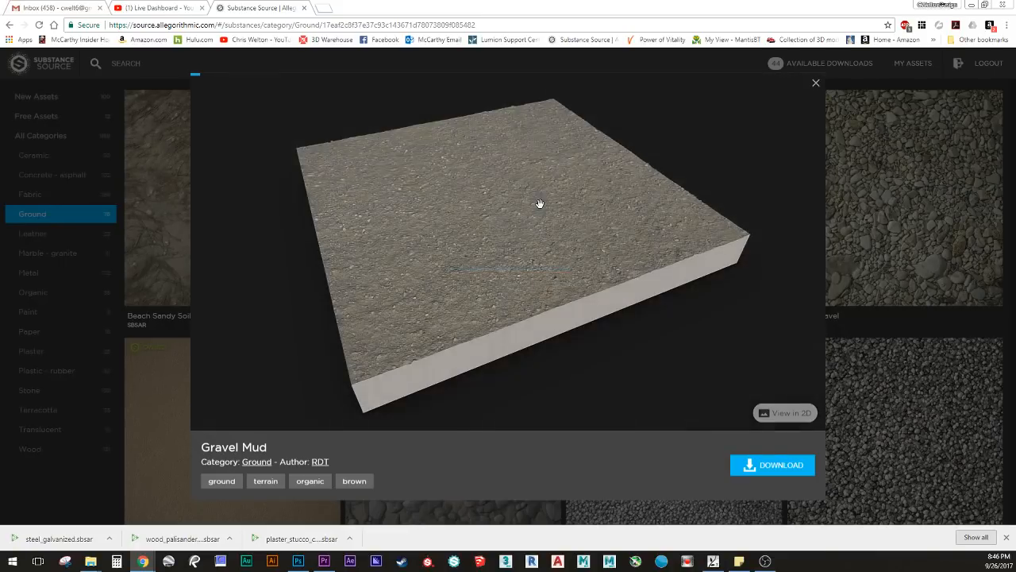
drag(472, 259, 752, 183)
scroll(508, 199, up, 10)
scroll(460, 251, down, 5)
click(878, 207)
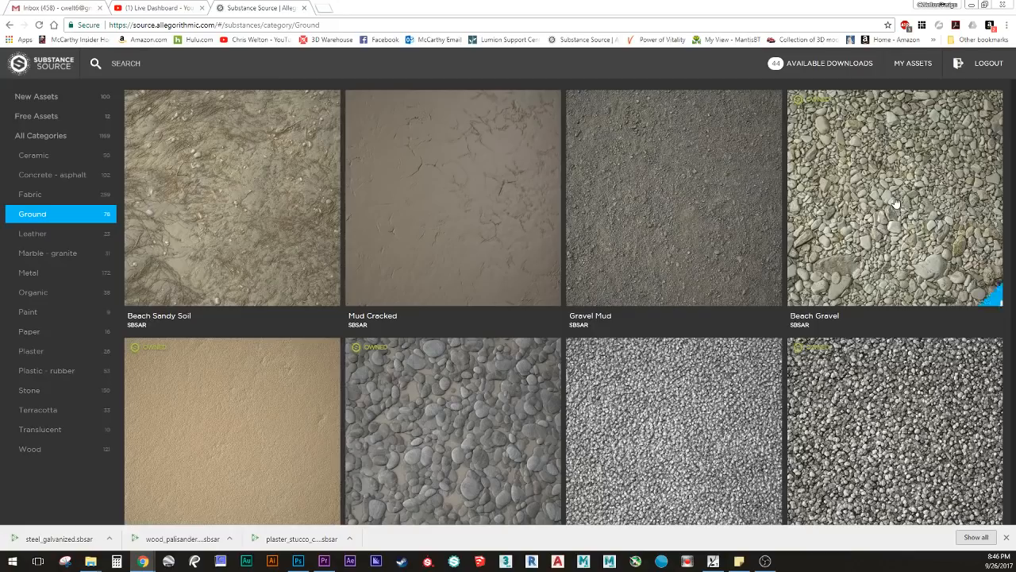
Step: Download Mud Cracked to the Desktop as the Substance Archive mud_cracked
click(439, 148)
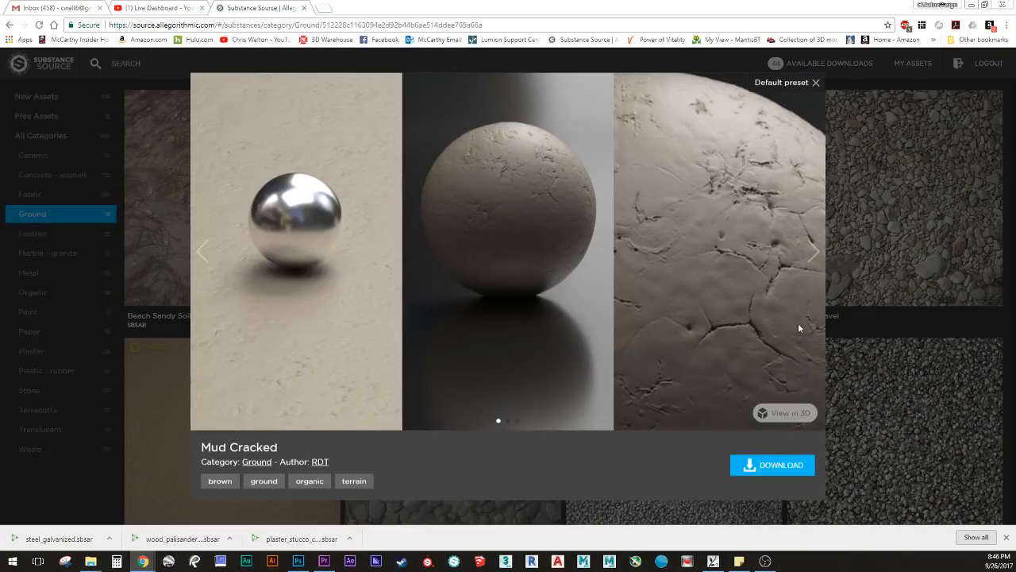
click(763, 468)
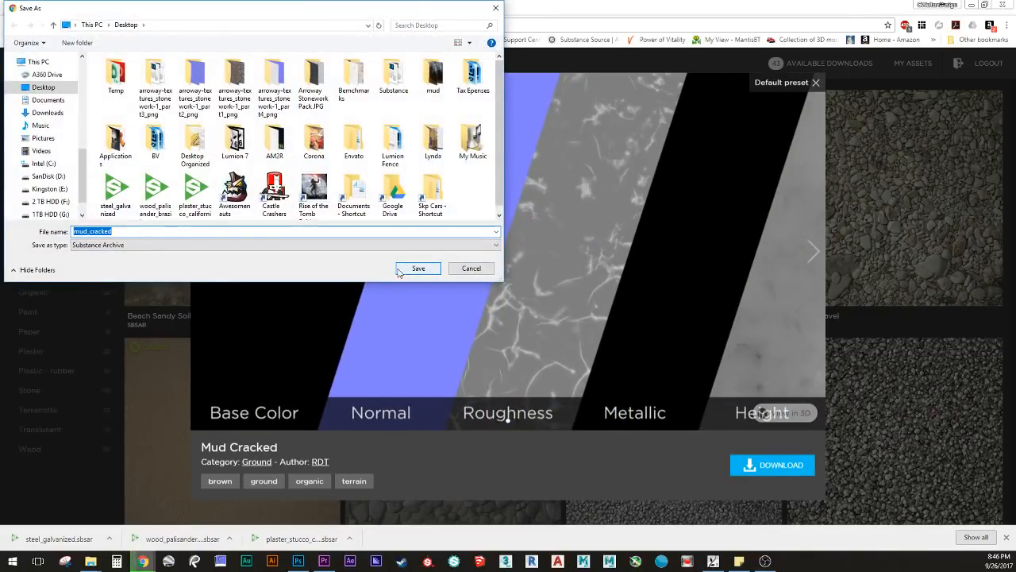
click(401, 270)
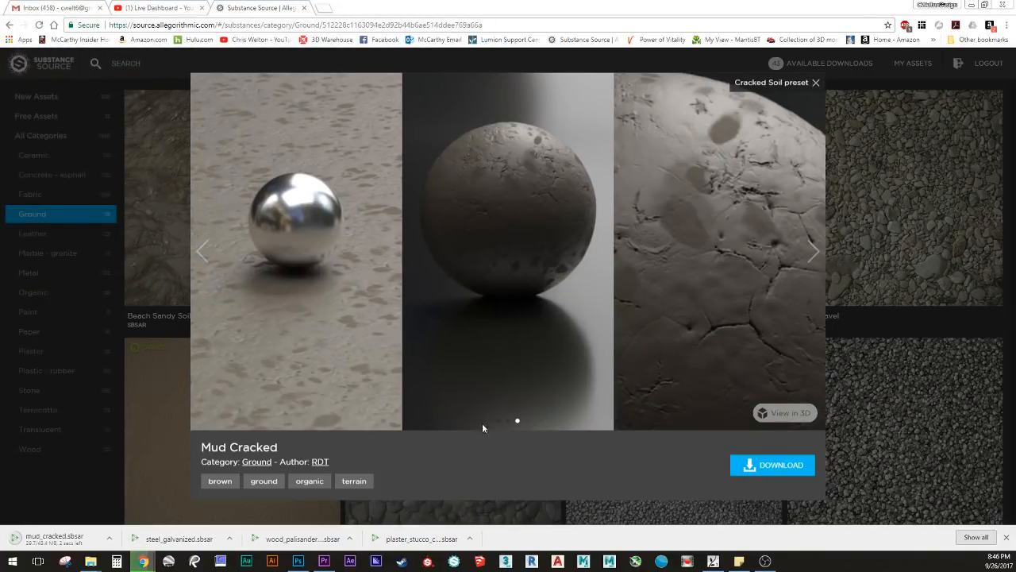
Step: Review the texture maps of Mud Cracked, close its preview and glance over more Ground materials
click(203, 253)
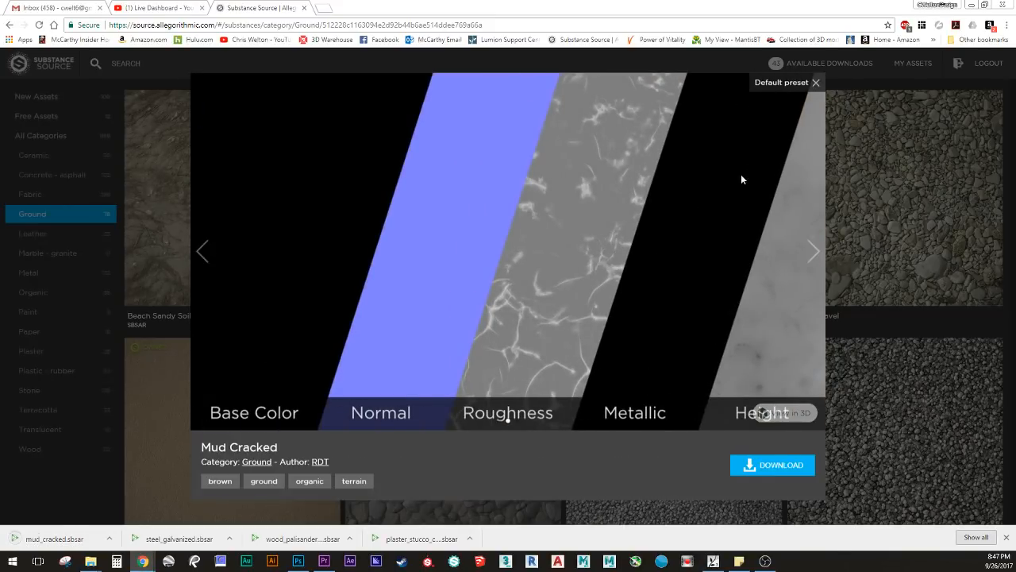
click(937, 250)
scroll(519, 320, down, 7)
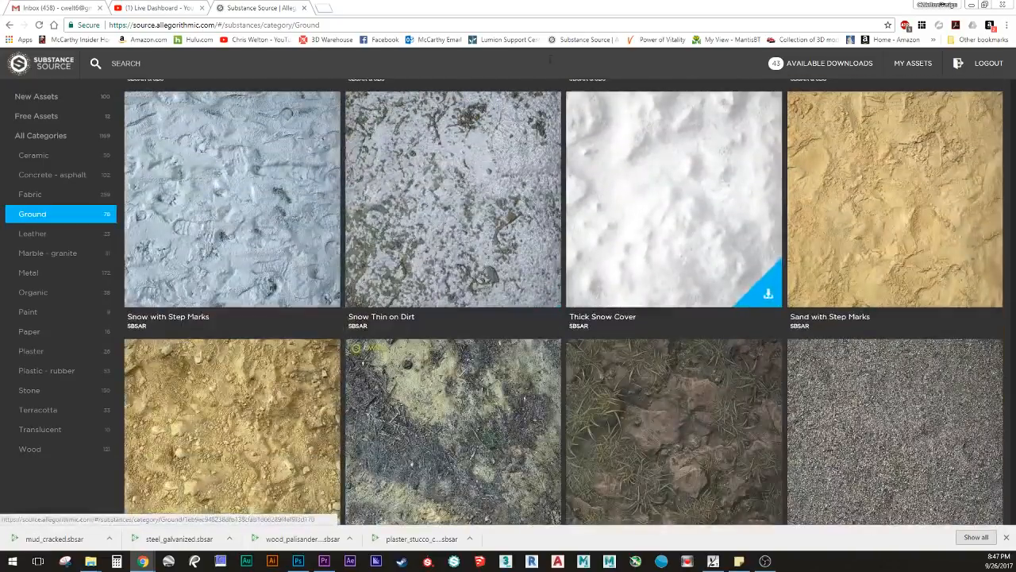
scroll(680, 231, up, 9)
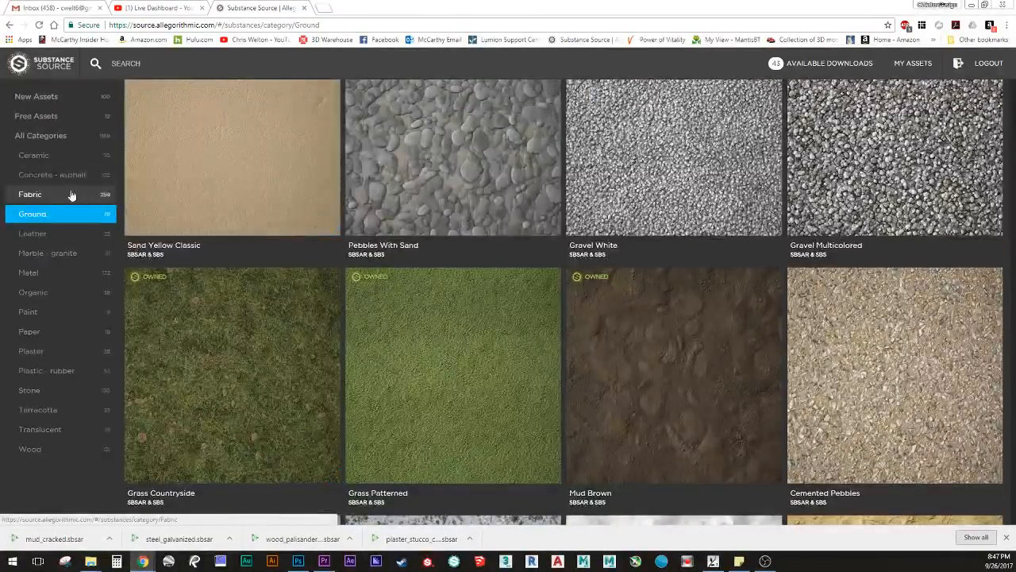
Step: Show the Concrete - asphalt category and look over its asphalt, concrete, sidewalk and tile materials
click(78, 180)
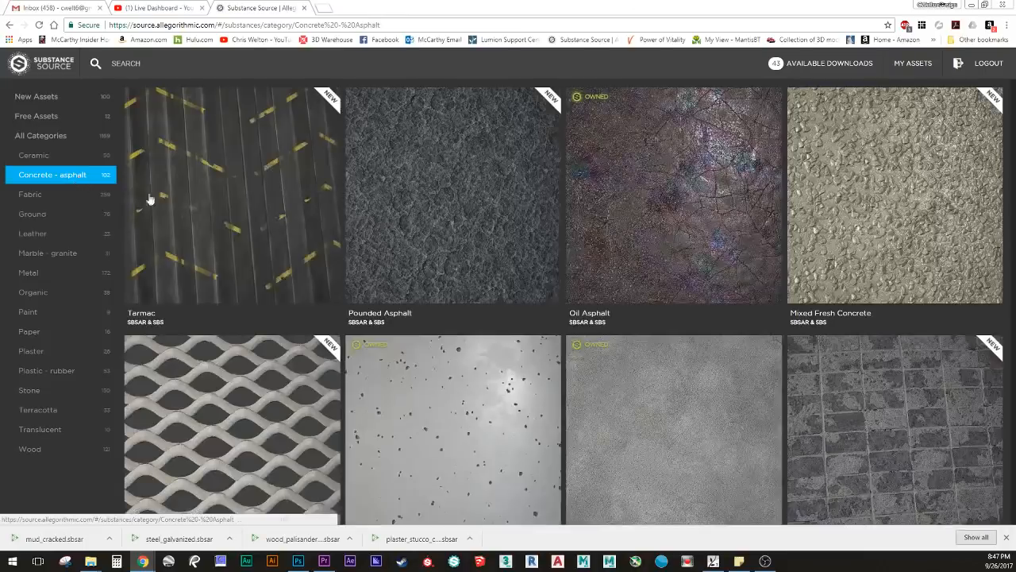
scroll(794, 284, down, 3)
scroll(671, 227, down, 3)
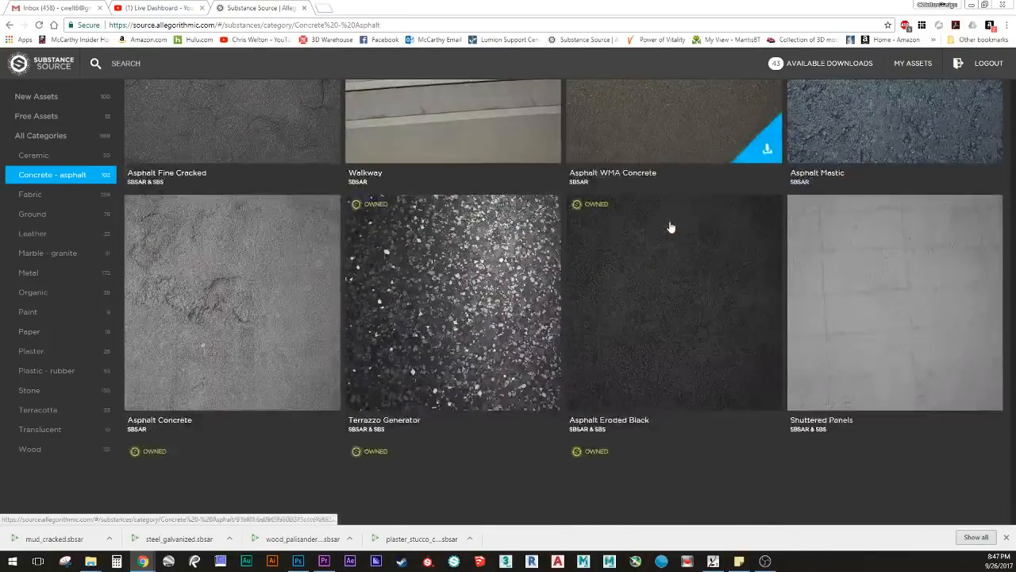
scroll(682, 211, down, 3)
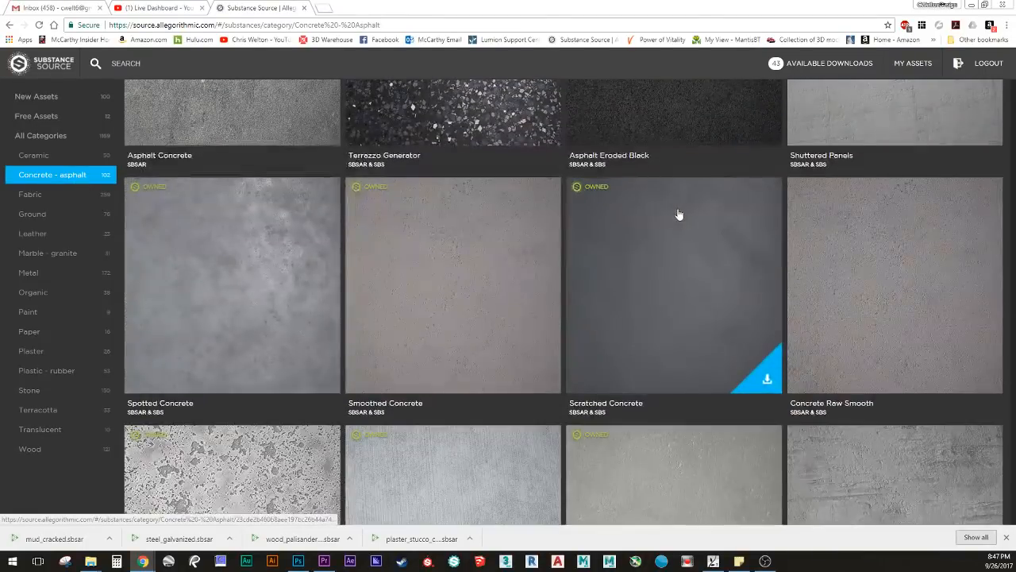
scroll(817, 295, down, 6)
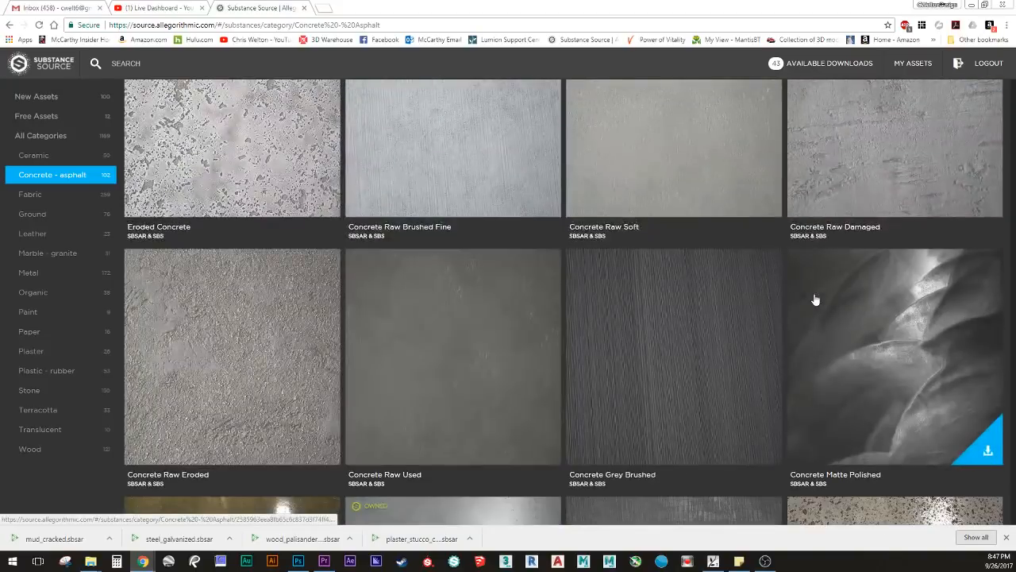
scroll(815, 299, down, 3)
scroll(816, 299, down, 4)
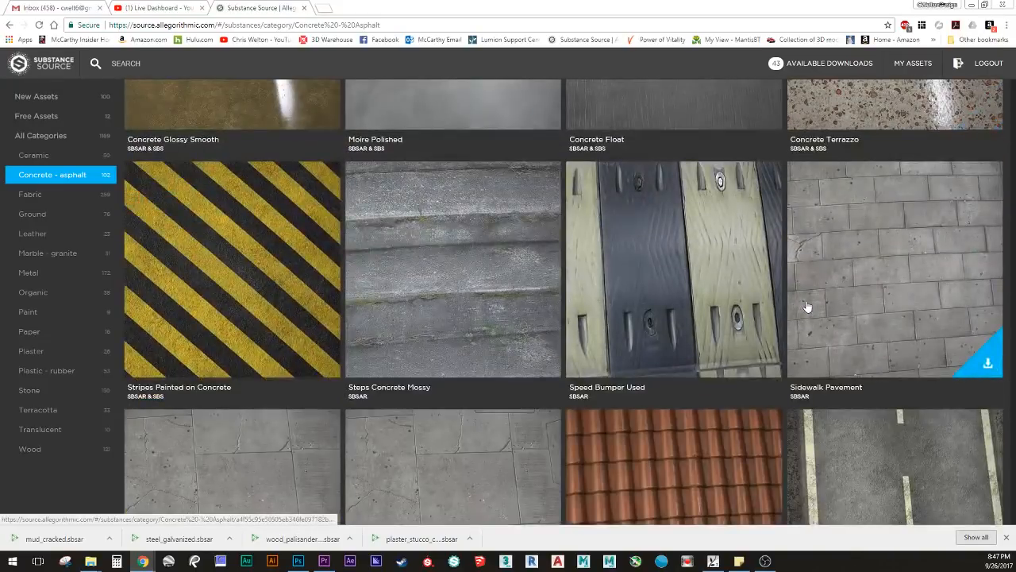
scroll(806, 307, down, 2)
scroll(807, 306, down, 3)
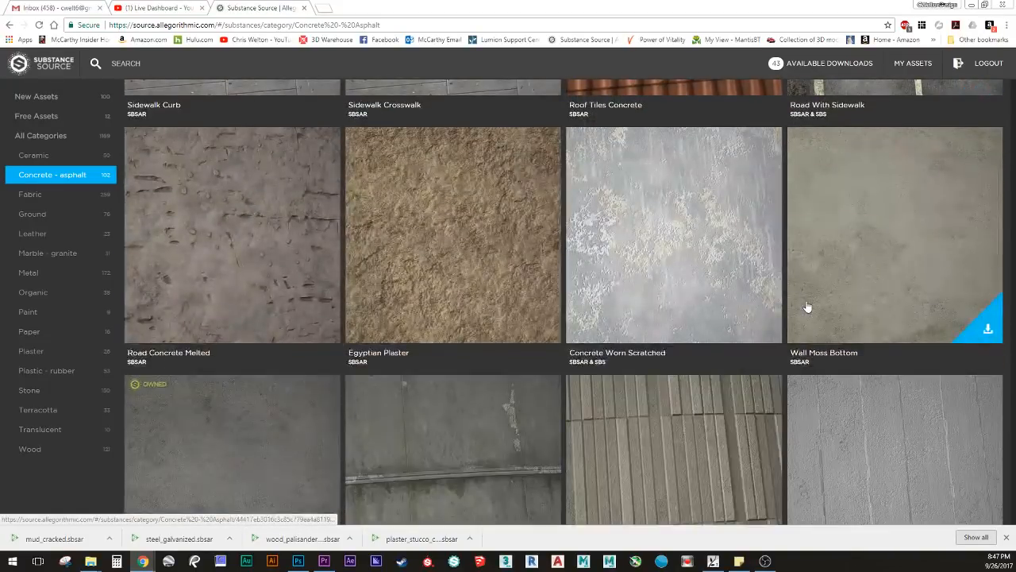
scroll(781, 333, down, 3)
scroll(781, 338, down, 3)
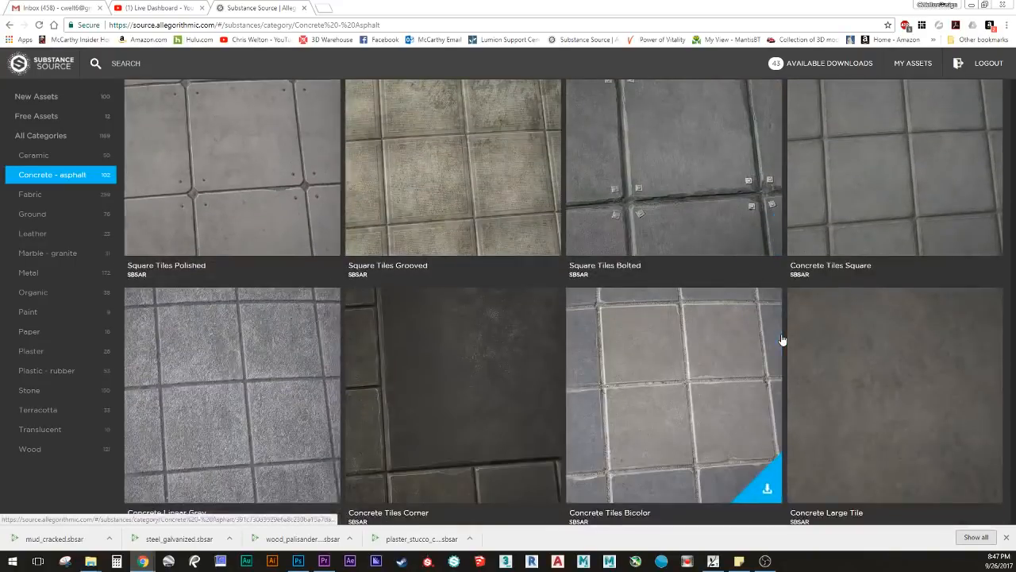
scroll(749, 341, down, 4)
scroll(733, 358, up, 10)
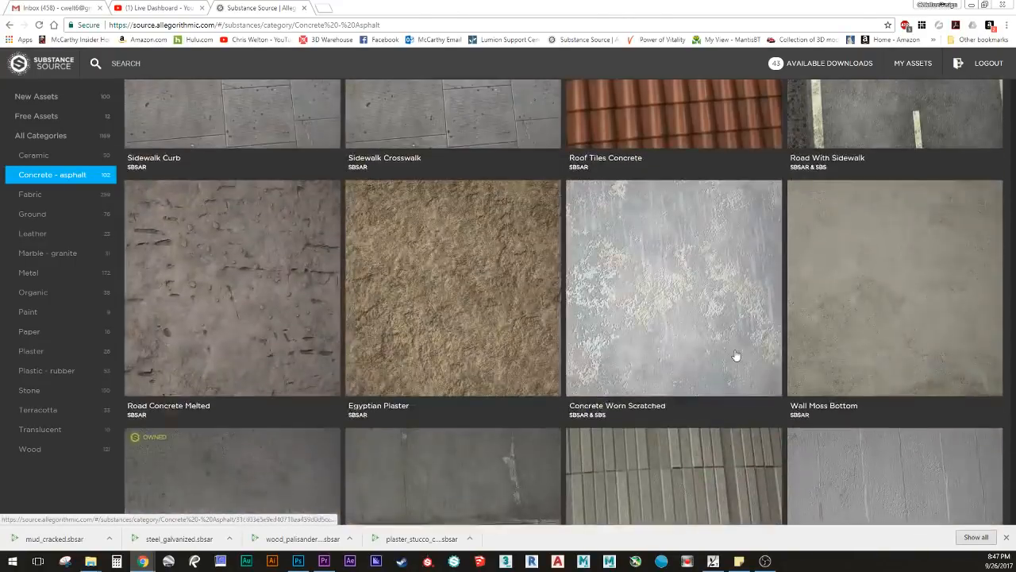
scroll(736, 355, up, 12)
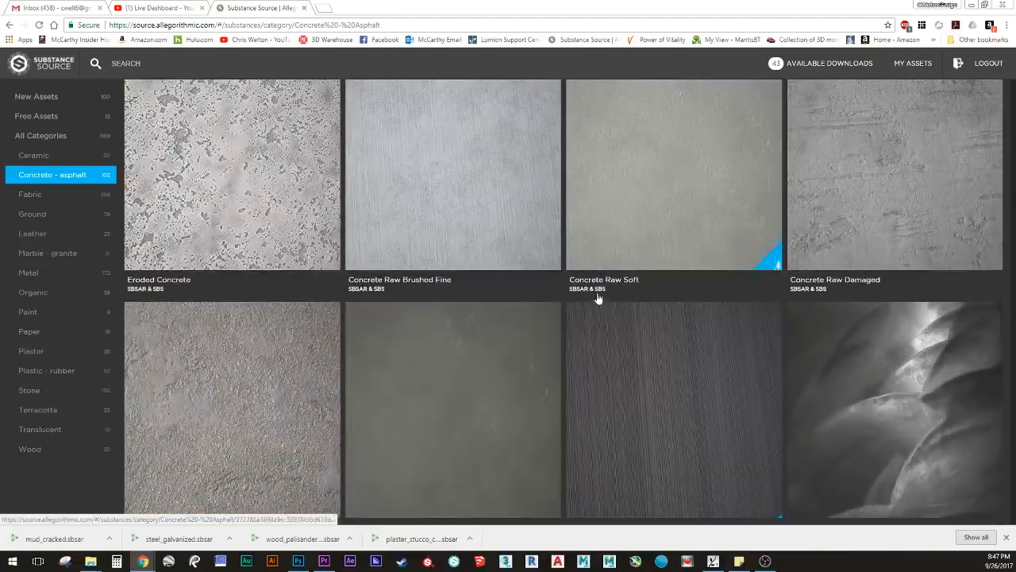
Step: Download Terrazzo Generator to the Desktop as the Substance Archive concrete_terrazzo_generator
scroll(556, 357, down, 8)
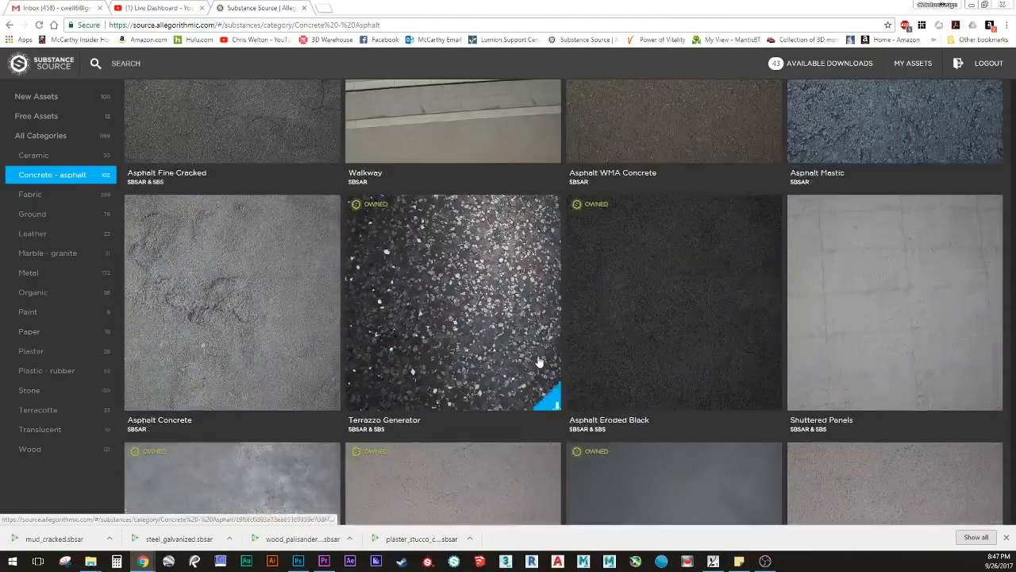
click(547, 397)
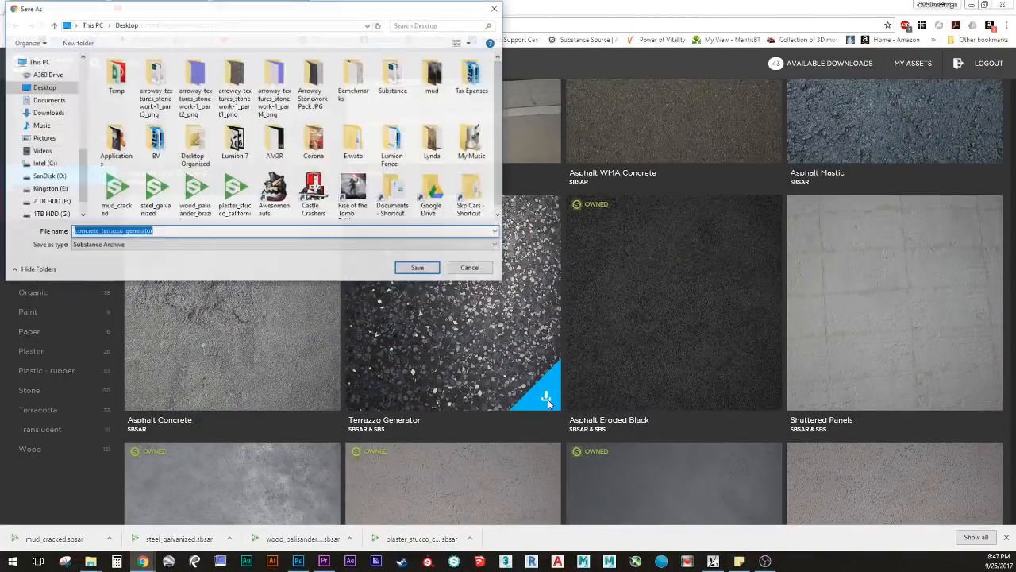
click(418, 268)
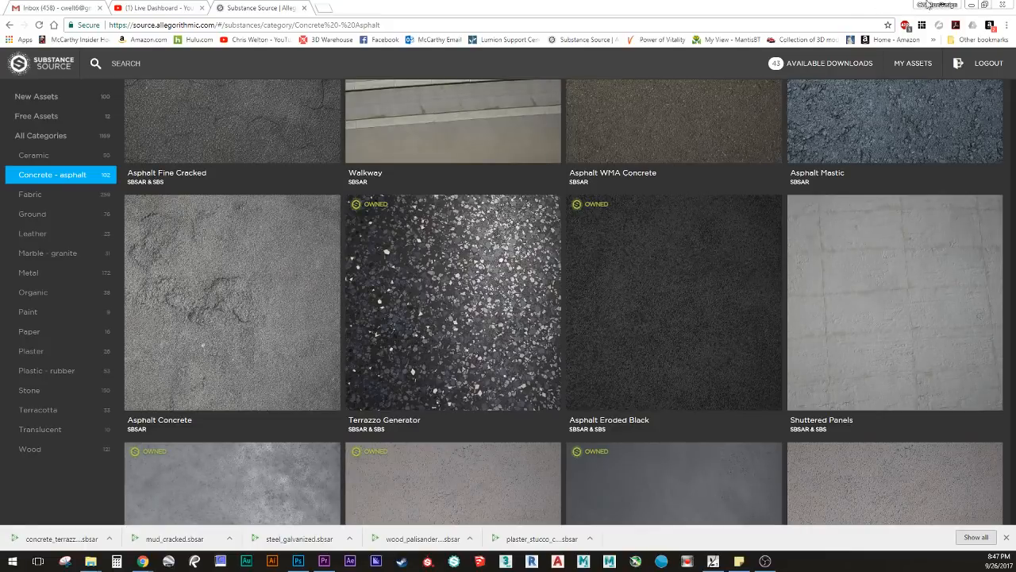
Step: Minimize the browser and open the downloaded Brazilian Palisander Wood Substance Archive from the desktop
click(974, 5)
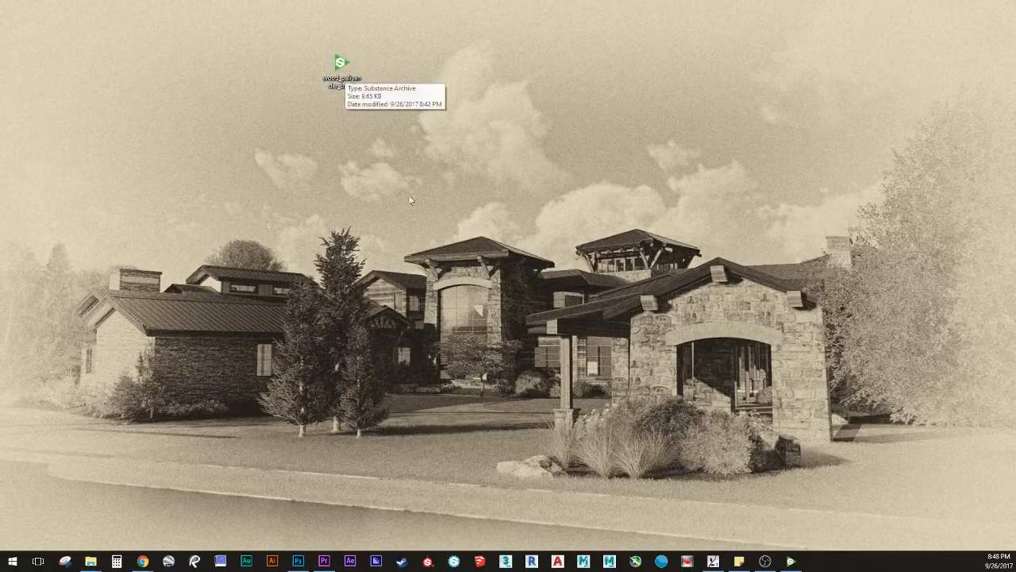
double_click(343, 71)
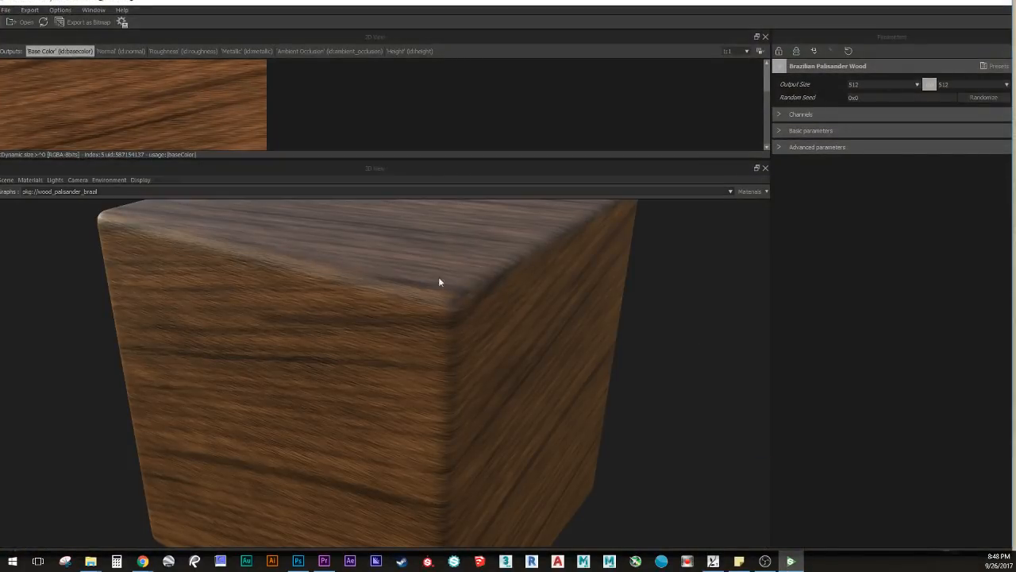
Step: Rotate the environment lighting around the wood cube and turn on the environment's visibility behind it
drag(336, 389, 272, 370)
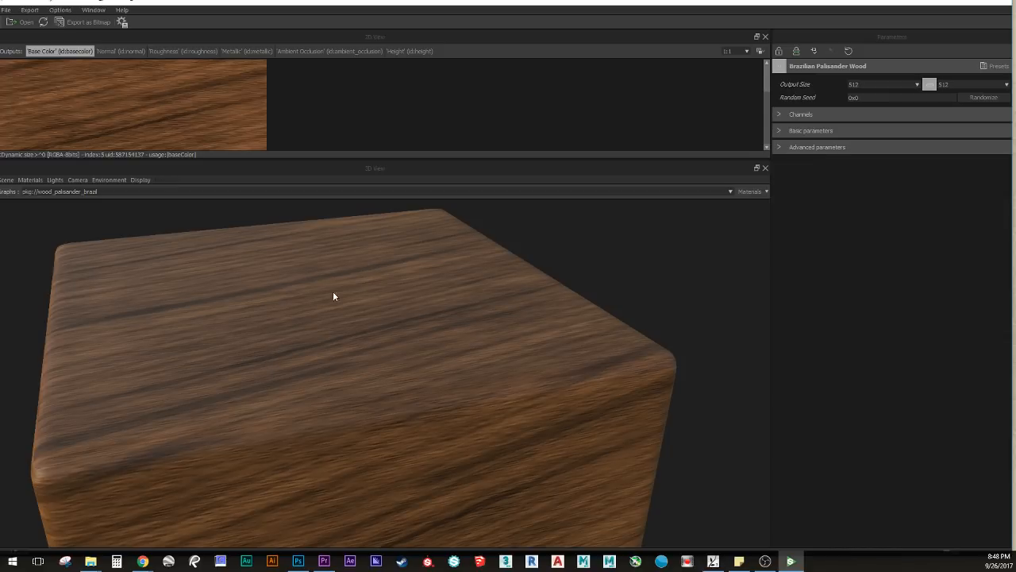
mouse_move(354, 340)
mouse_down()
mouse_move(336, 370)
mouse_move(334, 341)
mouse_move(370, 337)
mouse_up()
ctrl+shift+right_drag(379, 324, 297, 351)
drag(298, 355, 361, 354)
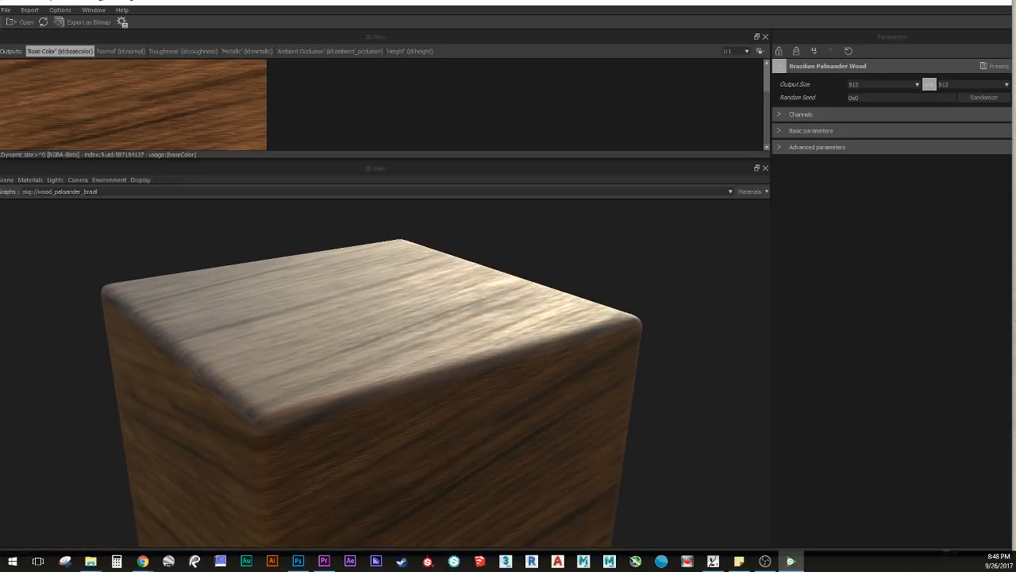
click(108, 192)
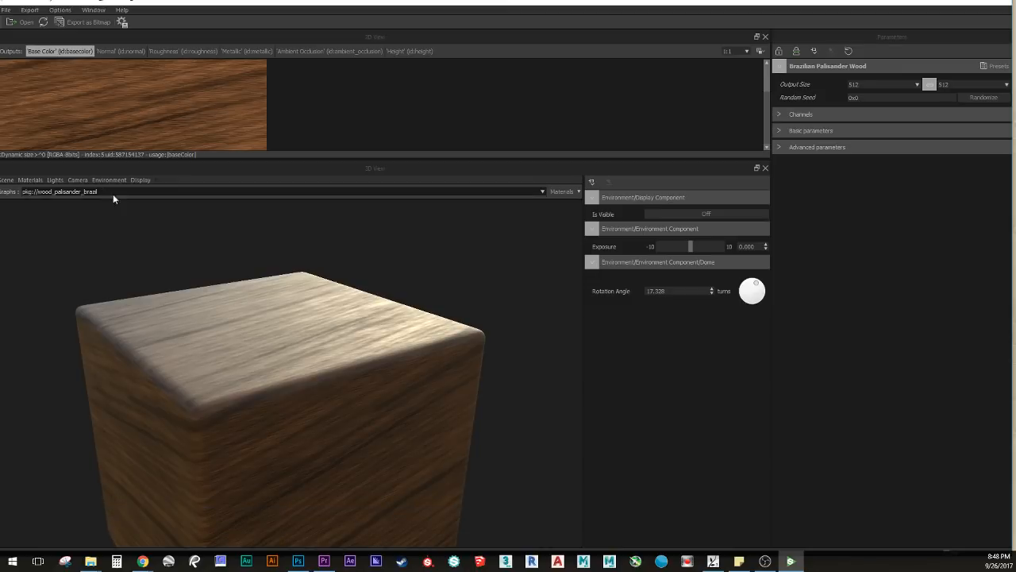
click(680, 216)
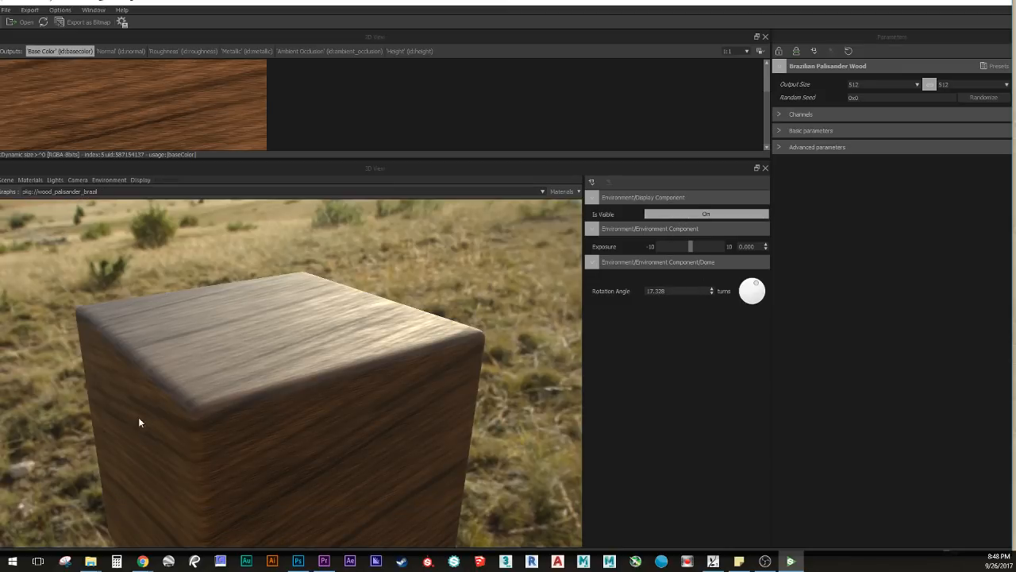
mouse_move(138, 418)
mouse_down()
mouse_move(125, 399)
mouse_move(73, 404)
mouse_move(154, 404)
mouse_move(152, 425)
mouse_move(148, 416)
mouse_up()
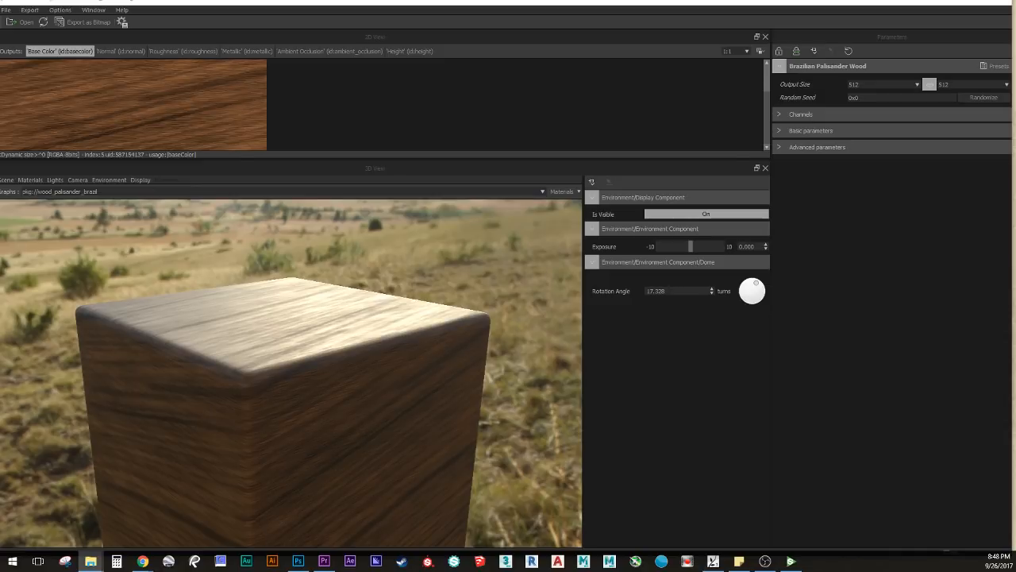
Step: Bring up the HDRi Maps folder and try to load the Anaga Forest HDR file into the 3D view
drag(1014, 150, 750, 92)
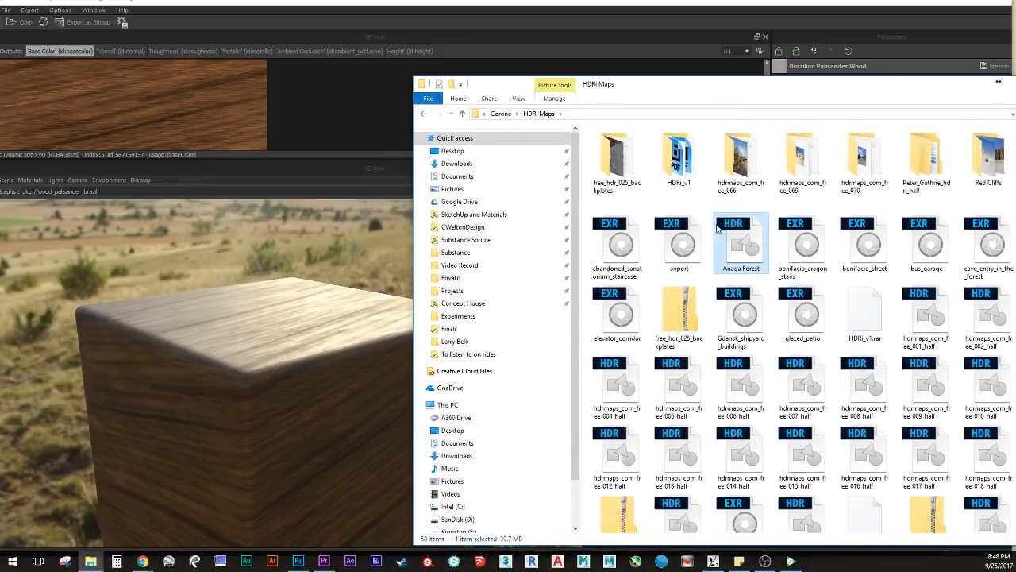
drag(263, 368, 247, 245)
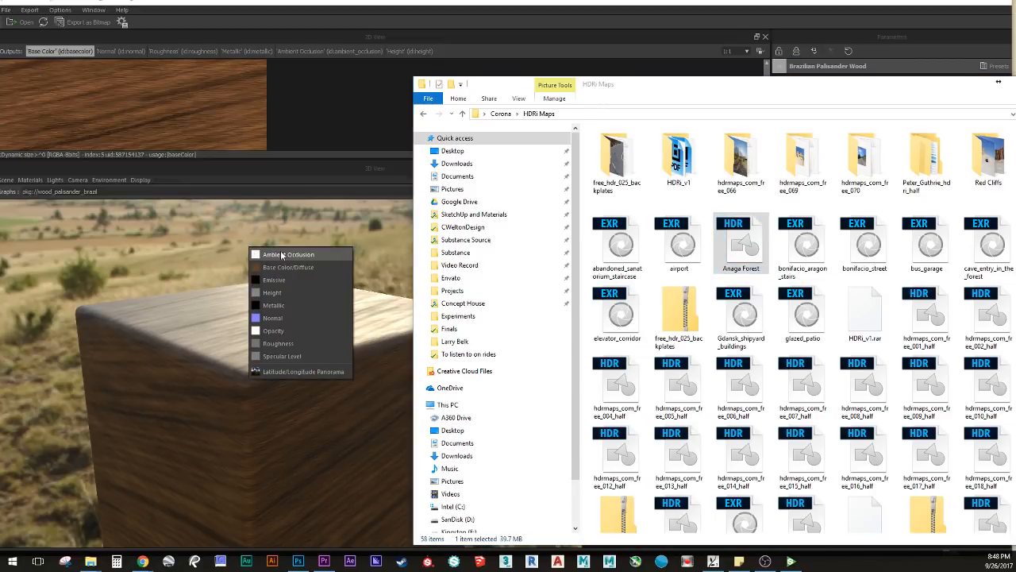
click(279, 254)
click(404, 236)
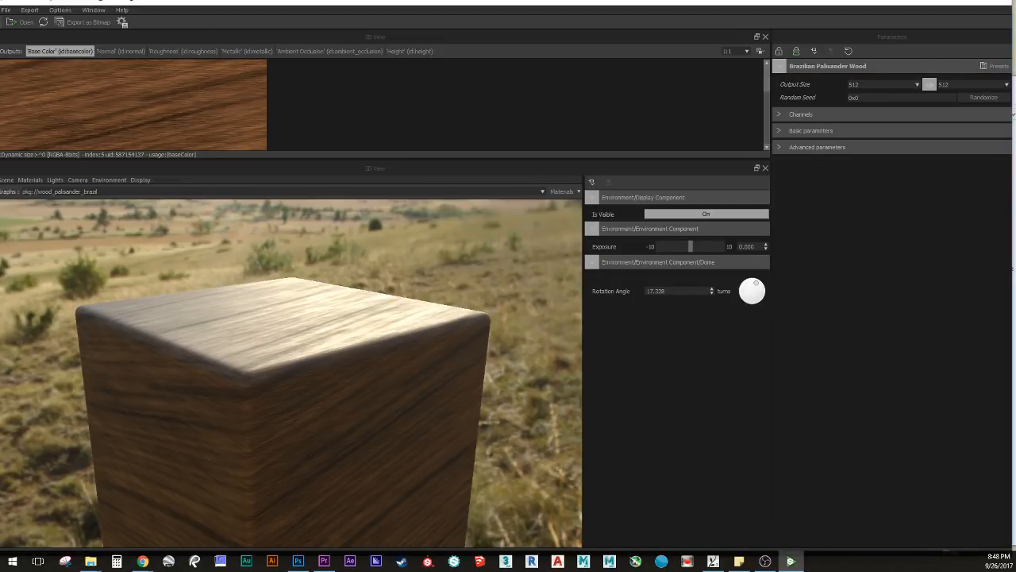
Step: Load the airport EXR map into the 3D view as the Latitude/Longitude Panorama and rotate the lighting to check the wood
key(alt+Tab)
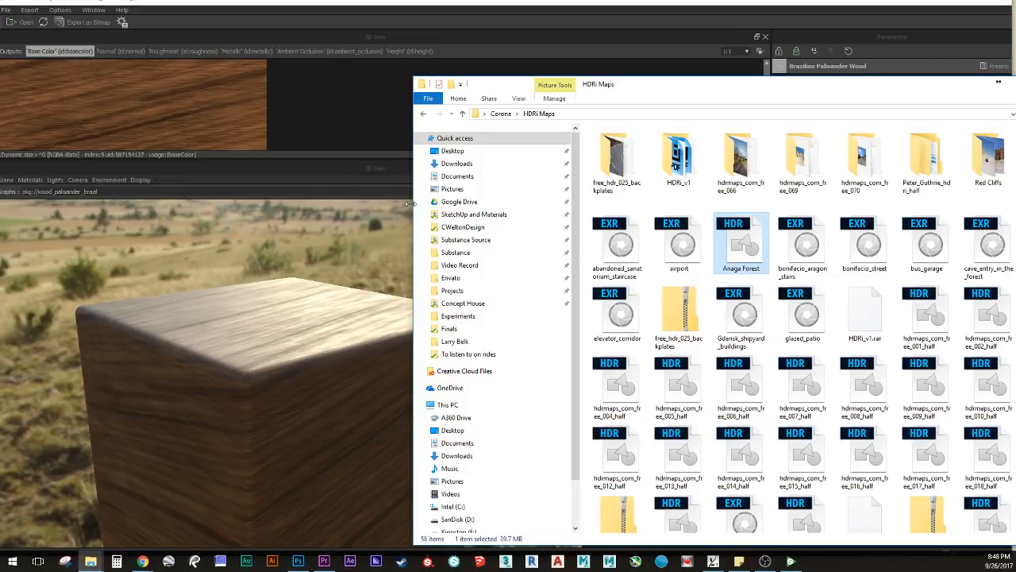
click(690, 249)
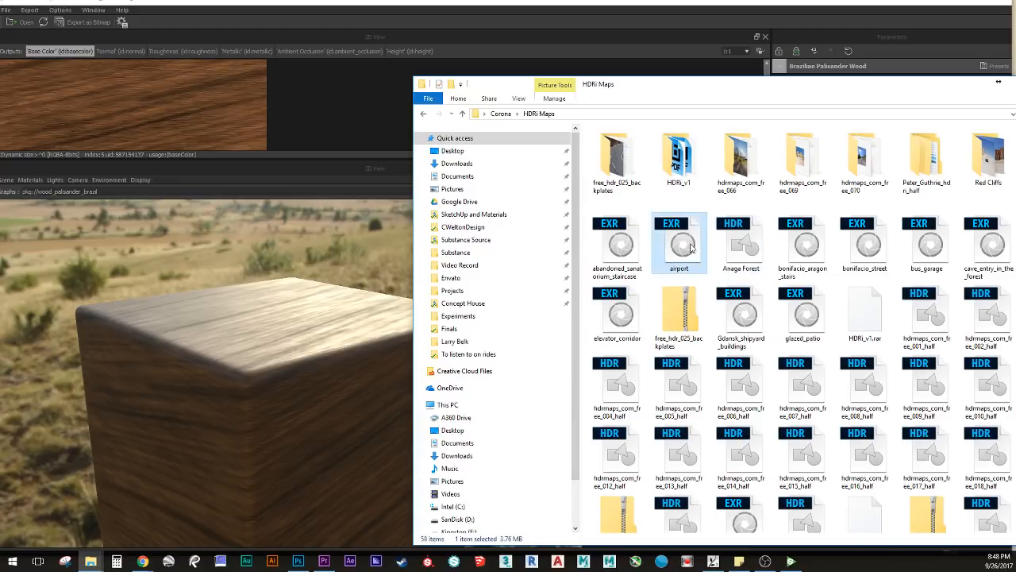
right_click(179, 221)
click(679, 245)
mouse_move(225, 225)
mouse_down()
mouse_move(220, 216)
mouse_move(222, 226)
mouse_up()
click(250, 348)
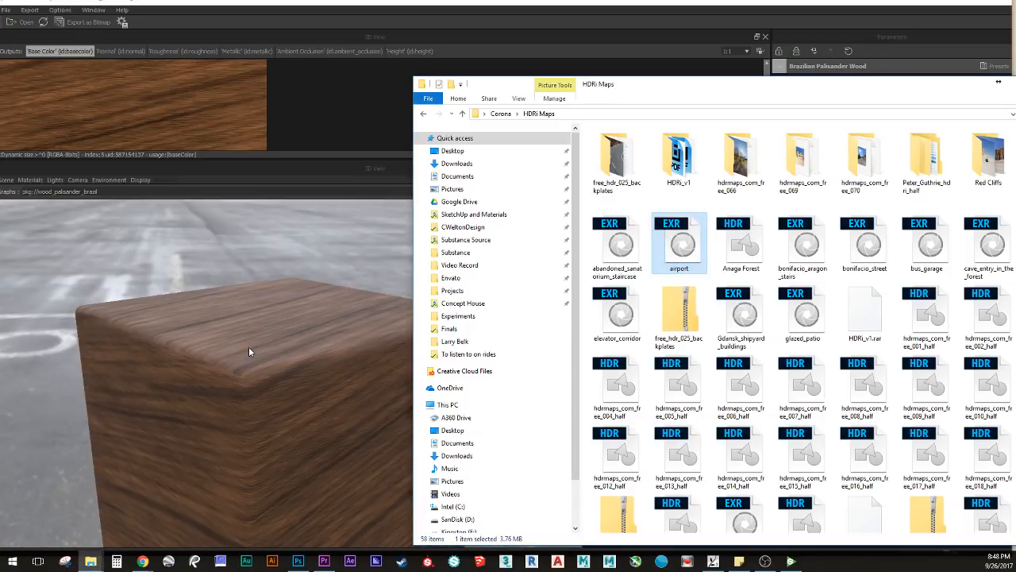
mouse_move(178, 386)
mouse_down()
mouse_move(88, 367)
mouse_move(182, 385)
mouse_up()
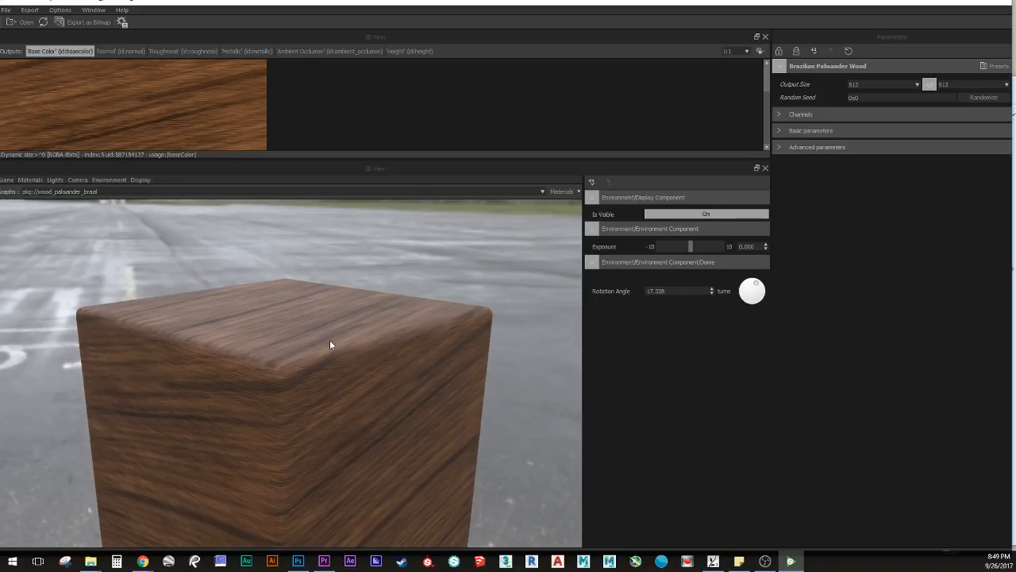
ctrl+shift+right_drag(331, 341, 2, 369)
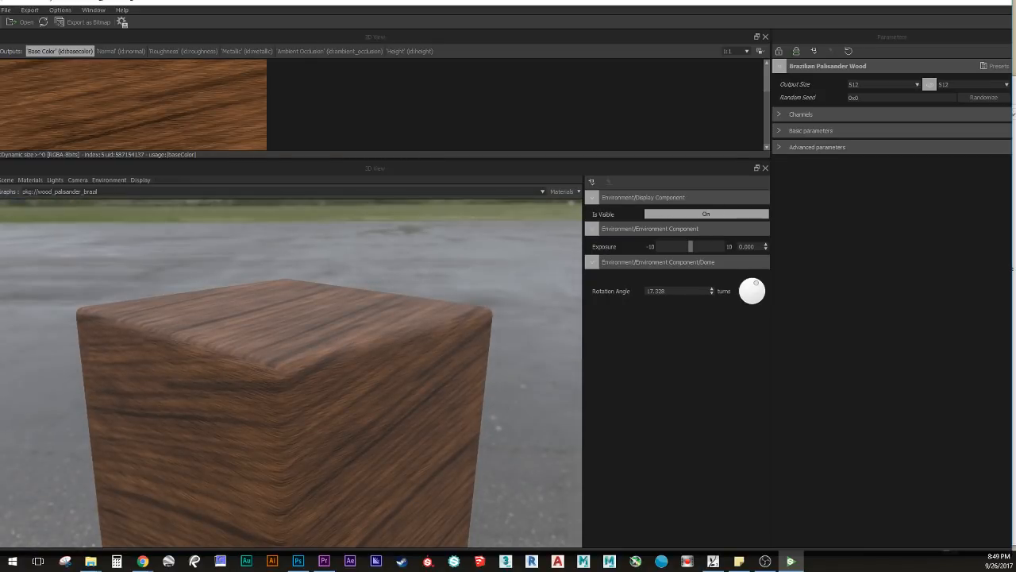
Step: Replace the environment with the elevator_corridor EXR as the Latitude/Longitude Panorama and orbit the cube
key(alt+Tab)
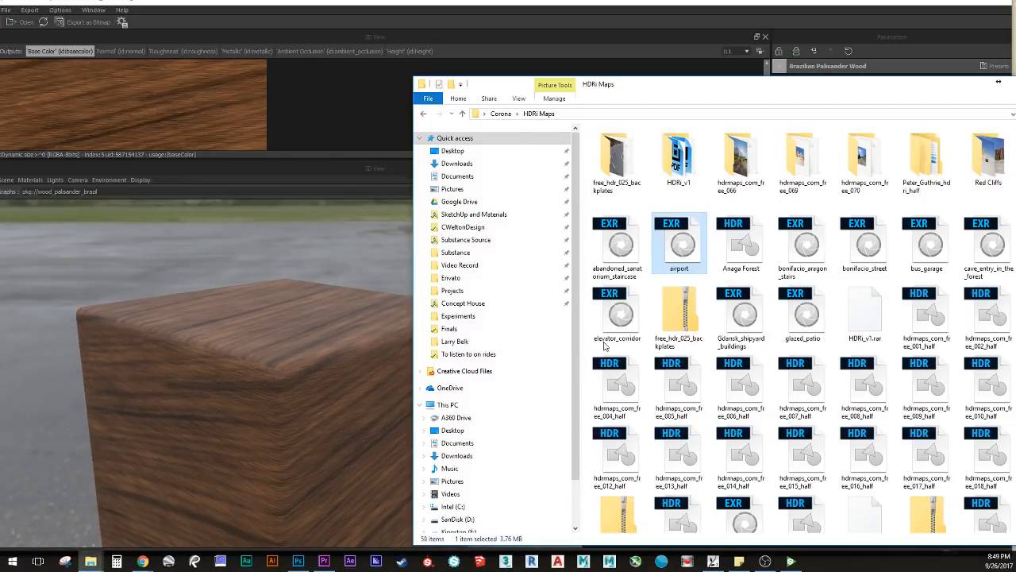
click(617, 386)
click(603, 330)
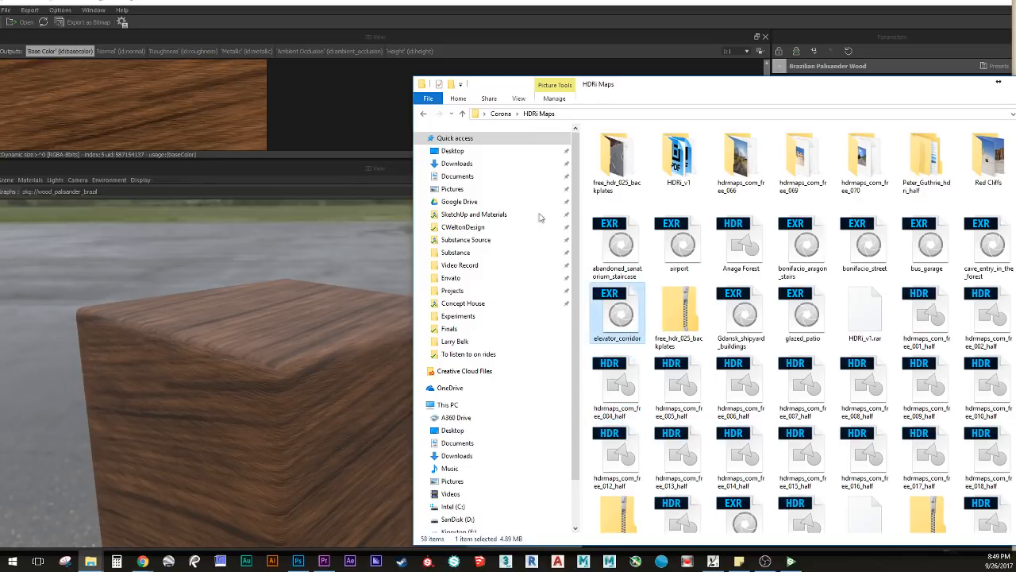
drag(269, 230, 265, 228)
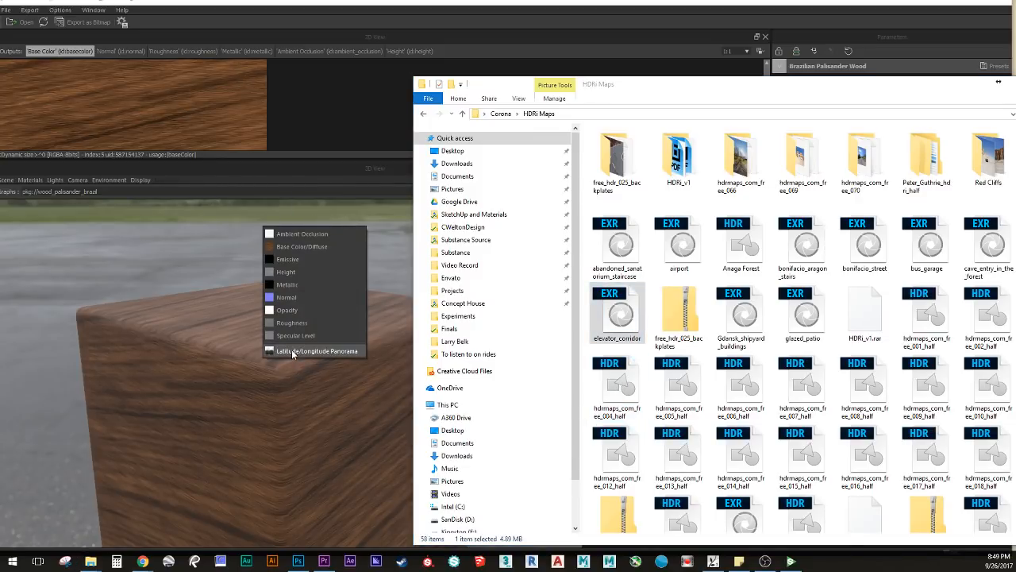
click(315, 355)
drag(338, 354, 221, 396)
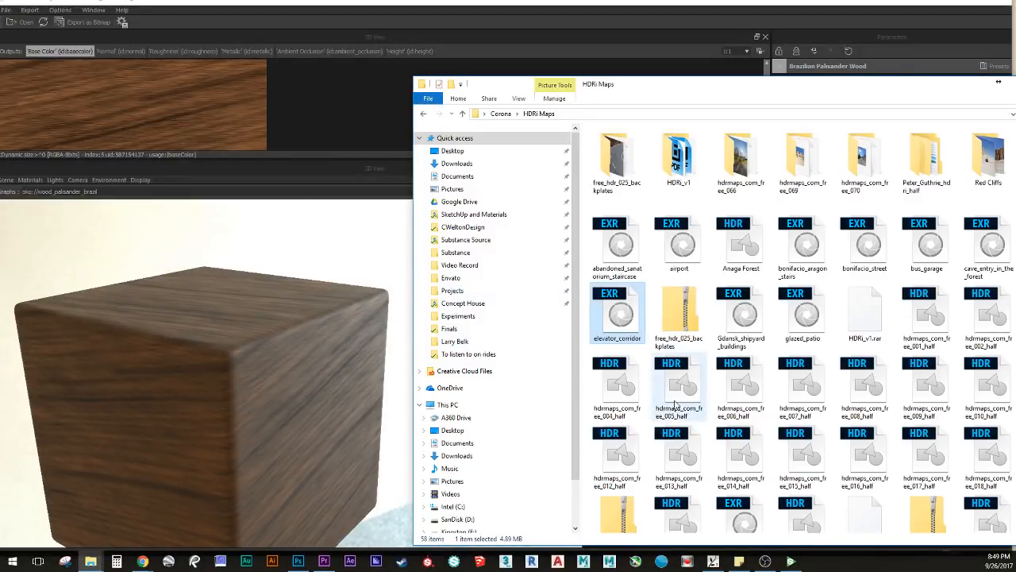
Step: Apply the studio_03 EXR as the Latitude/Longitude Panorama and inspect the wood's reflections under rotated lighting
click(743, 242)
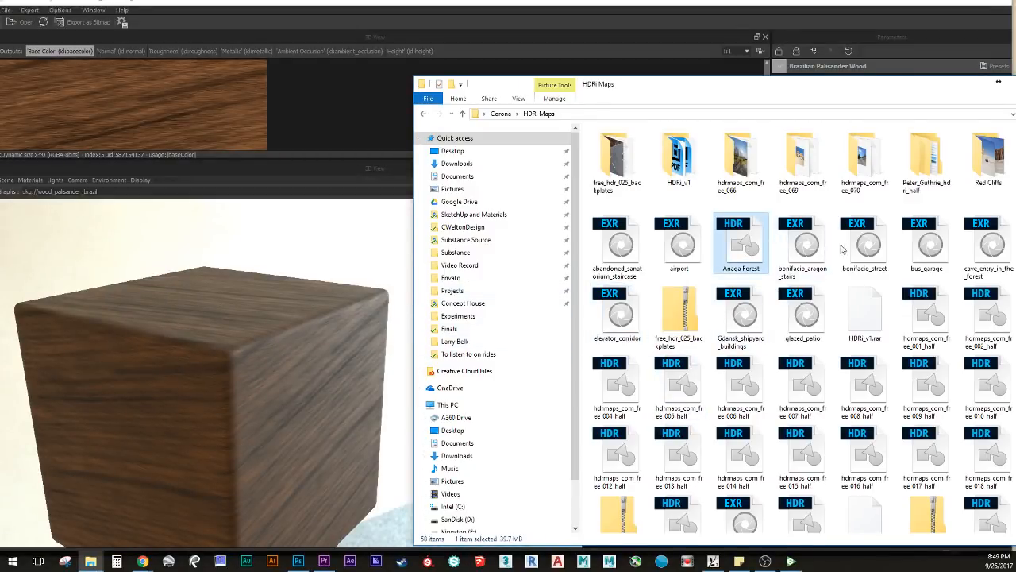
scroll(909, 262, down, 3)
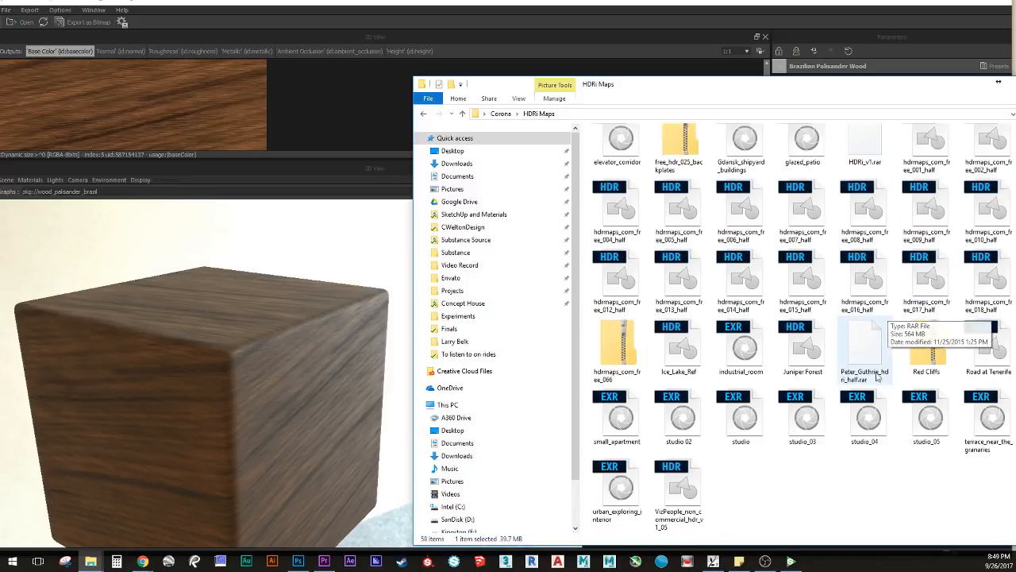
click(797, 421)
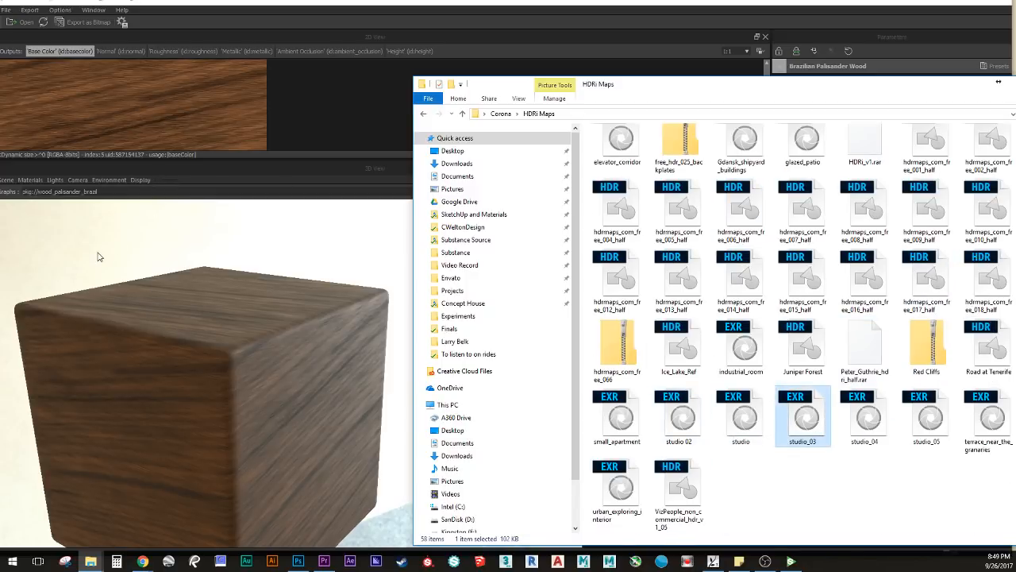
drag(97, 252, 151, 246)
click(212, 370)
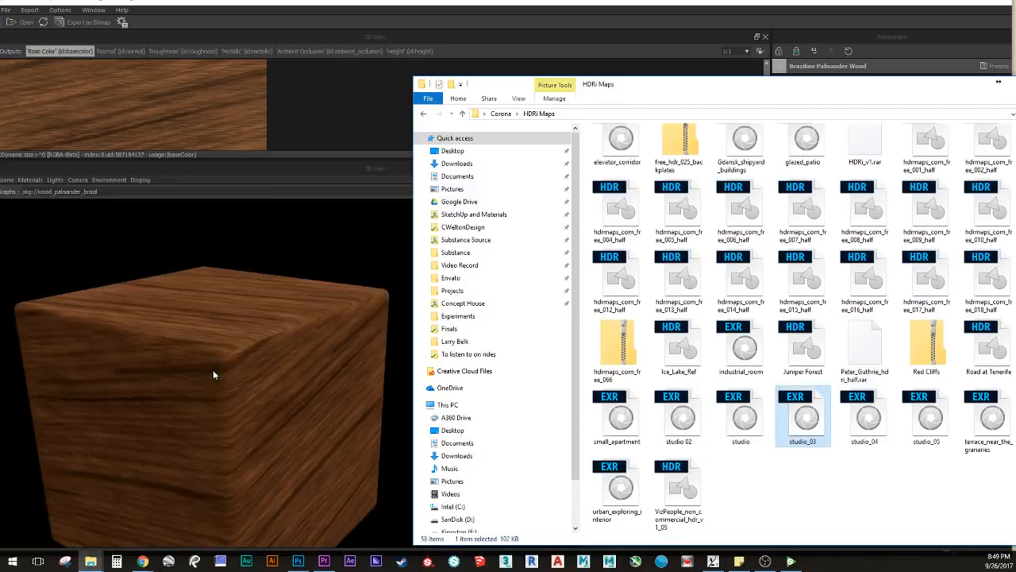
drag(223, 362, 293, 383)
ctrl+shift+drag(237, 395, 273, 401)
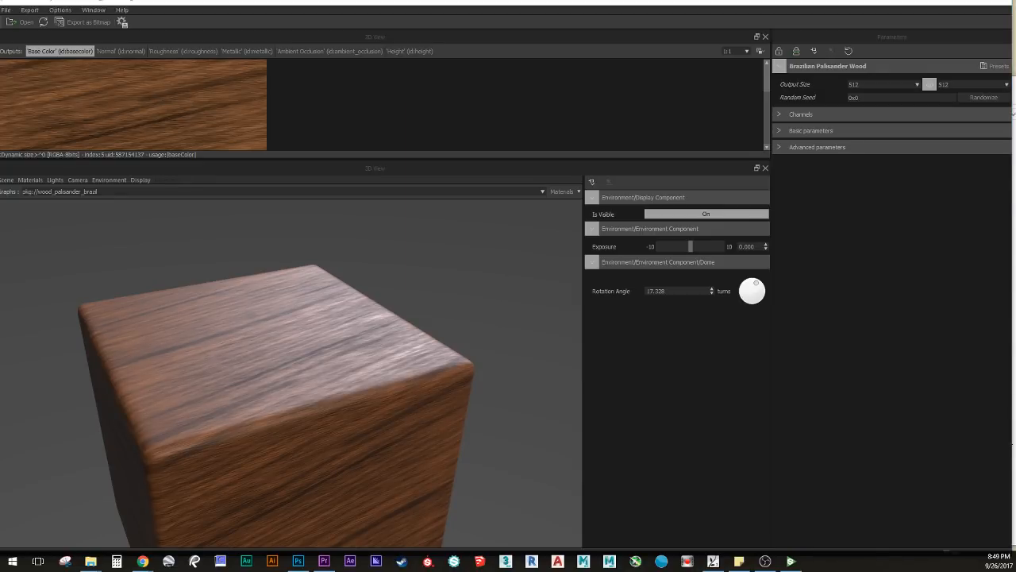
Step: Switch the Latitude/Longitude Panorama to the studio_04 EXR and view the cube's top and sides
click(91, 561)
click(867, 421)
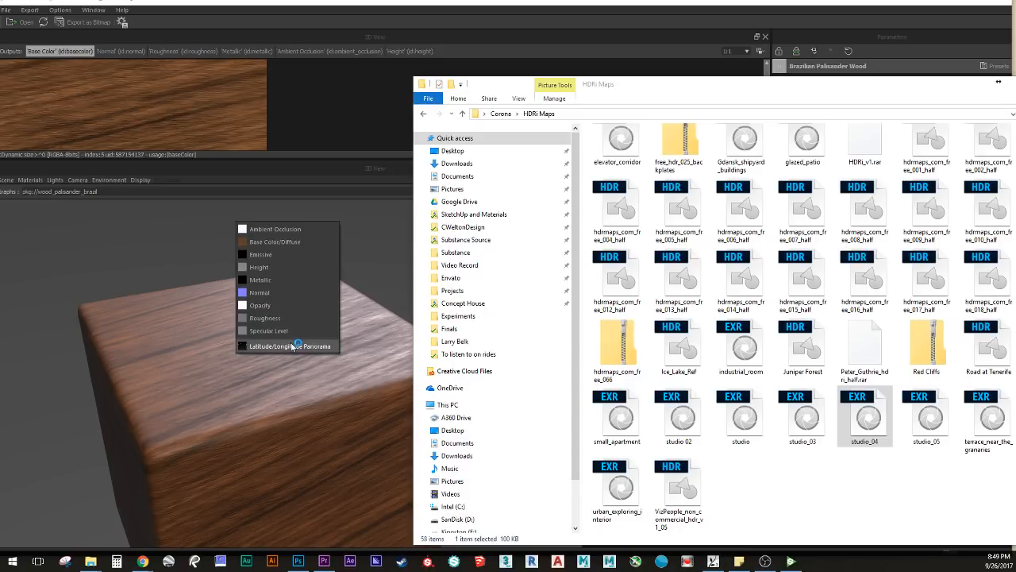
click(291, 343)
drag(357, 315, 243, 353)
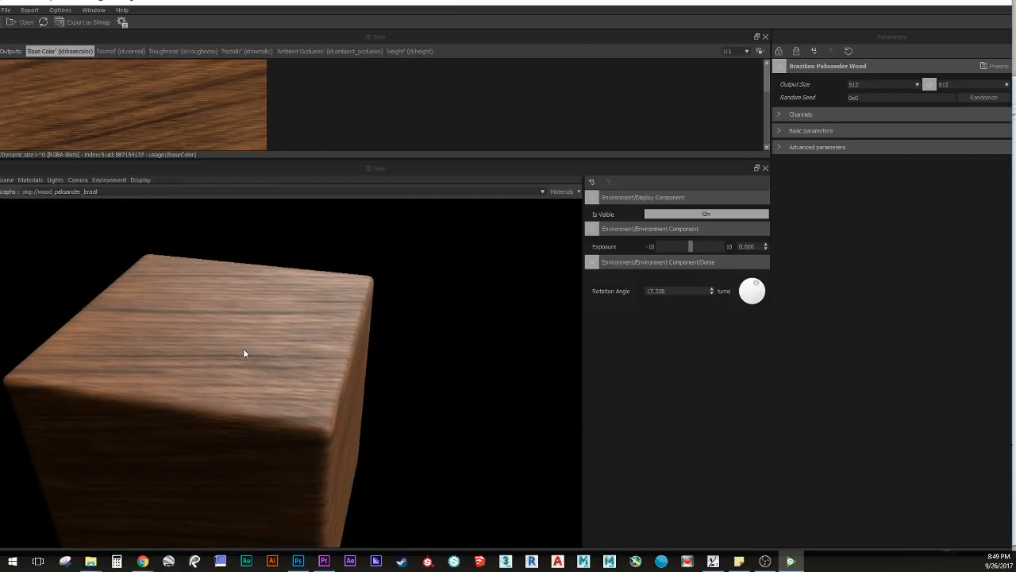
mouse_move(307, 351)
mouse_down()
mouse_move(222, 362)
mouse_move(336, 384)
mouse_move(152, 387)
mouse_move(288, 358)
mouse_move(259, 374)
mouse_move(283, 358)
mouse_move(284, 328)
mouse_up()
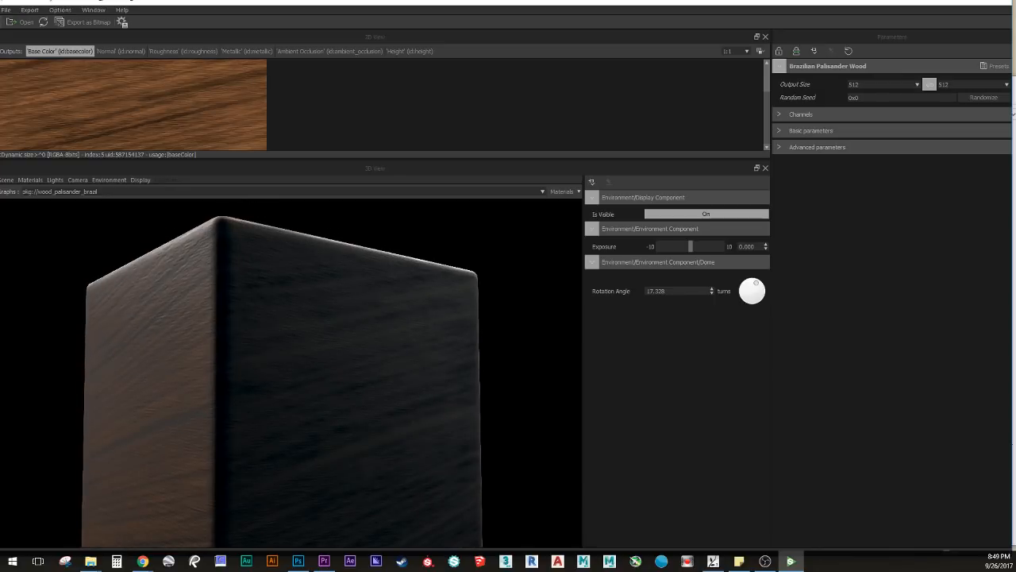
Step: Pick the bonifacio_street EXR from the HDRi Maps folder and assign it as the Latitude/Longitude Panorama
key(alt+Tab)
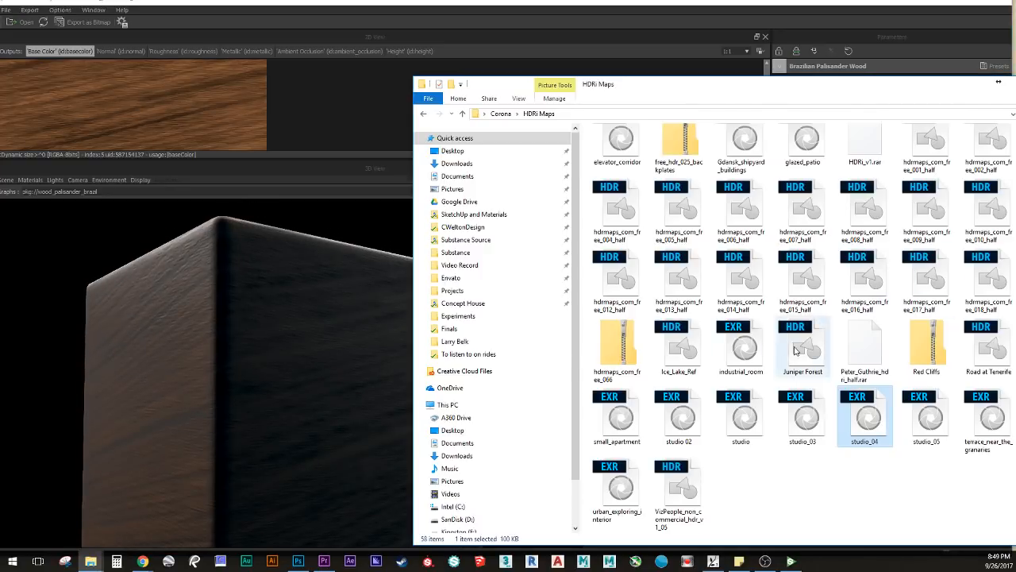
click(767, 414)
click(742, 347)
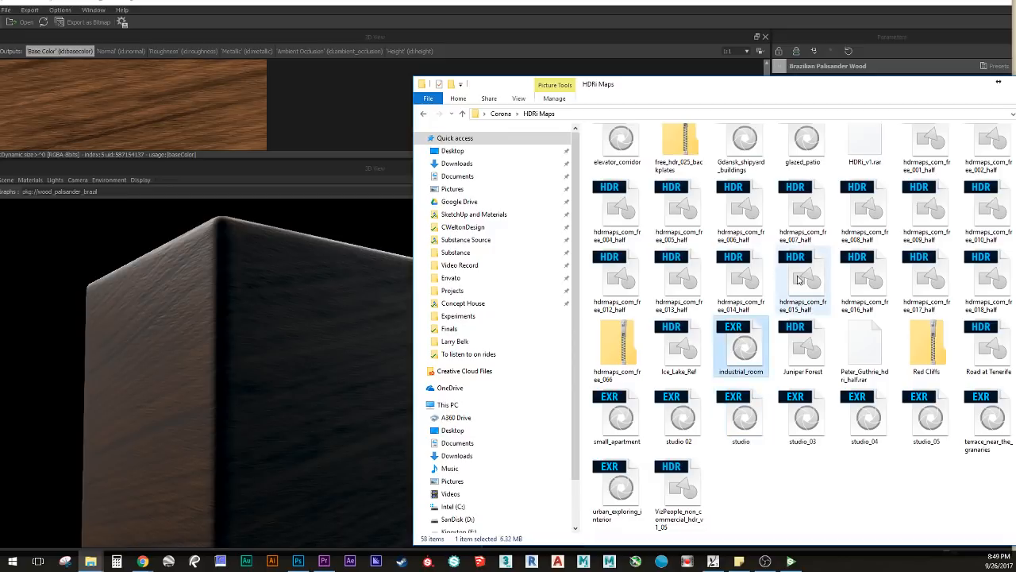
scroll(801, 273, up, 3)
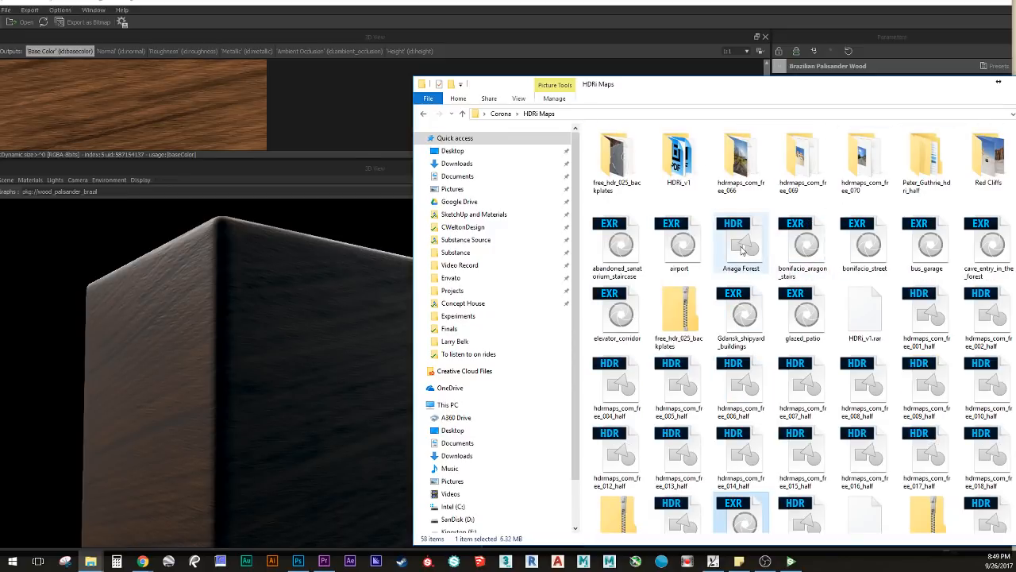
click(990, 266)
click(883, 258)
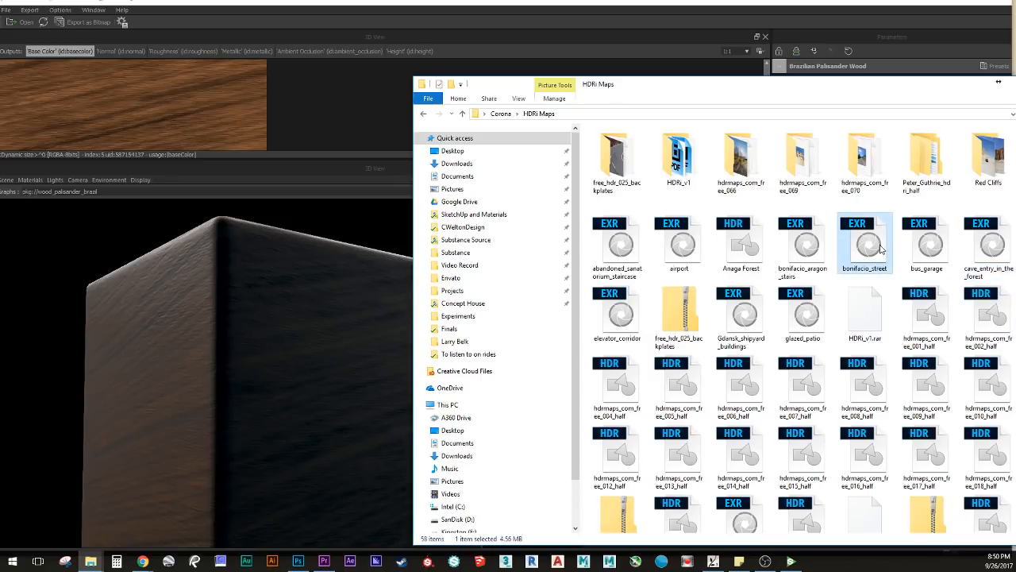
right_click(111, 229)
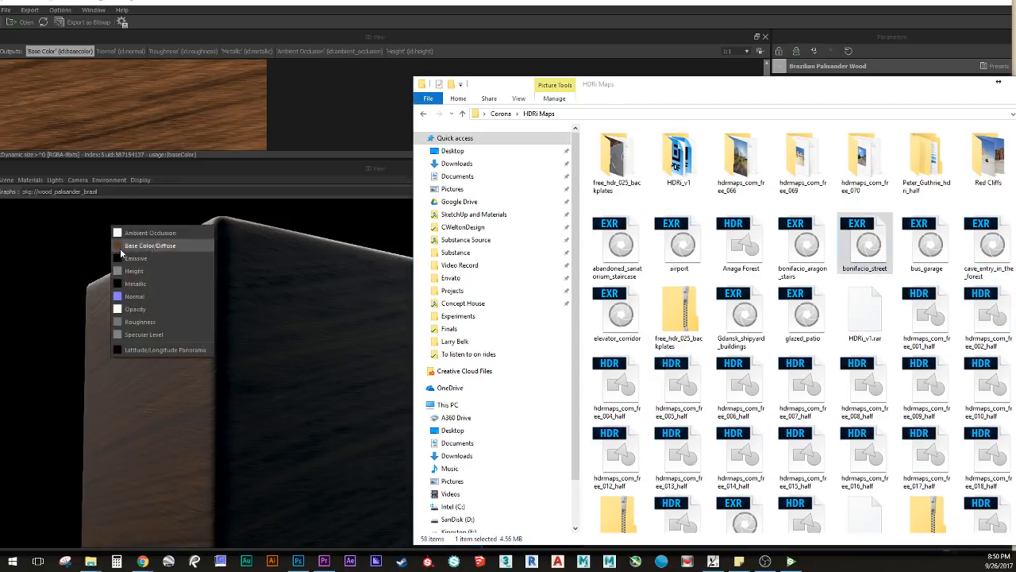
click(145, 350)
drag(238, 324, 255, 368)
Step: Turn off the environment's visibility and adjust the lighting rotation on the wood cube
click(739, 214)
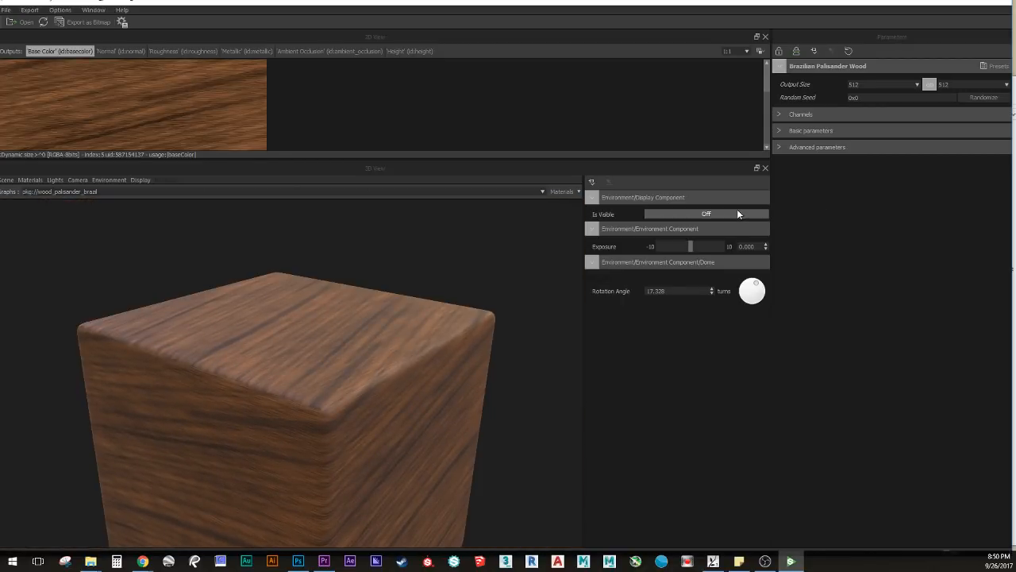
mouse_move(338, 397)
mouse_down()
mouse_move(327, 395)
mouse_move(338, 421)
mouse_up()
mouse_move(339, 418)
ctrl+shift+right_down()
mouse_move(309, 426)
mouse_move(333, 424)
ctrl+shift+right_up()
drag(229, 311, 257, 329)
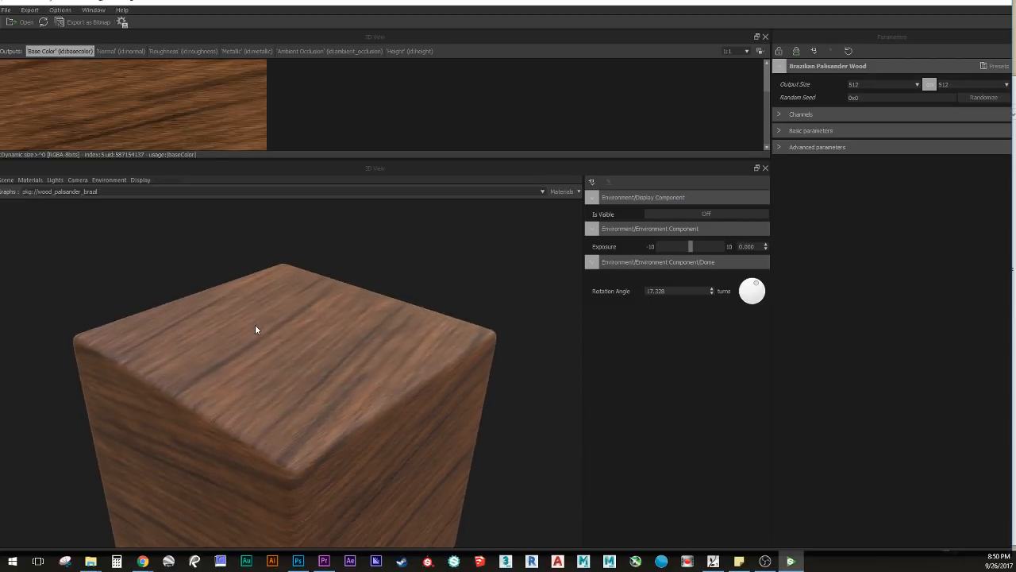
Step: Set the output size of Brazilian Palisander Wood to 1024
scroll(290, 404, up, 2)
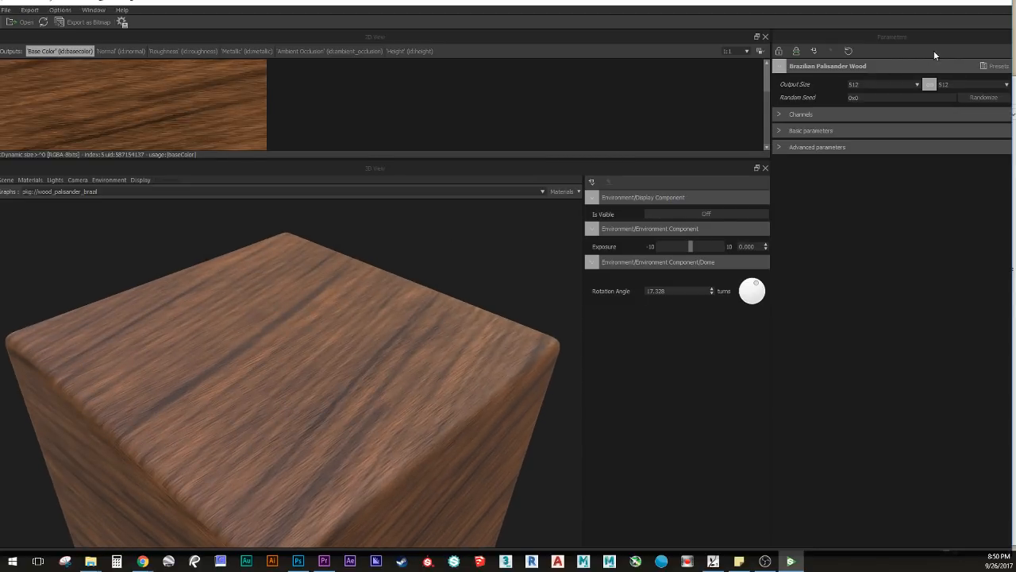
click(892, 84)
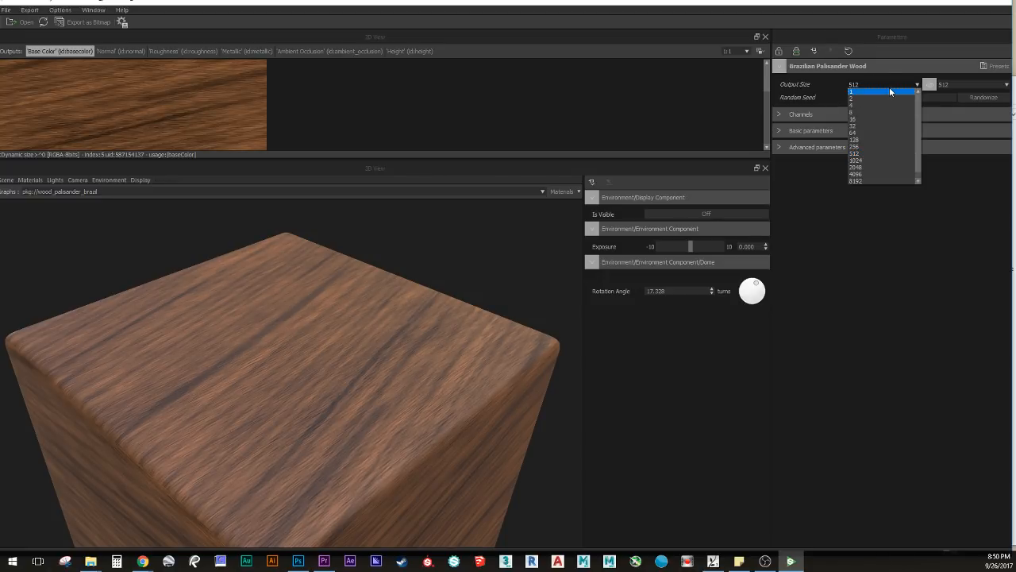
click(864, 161)
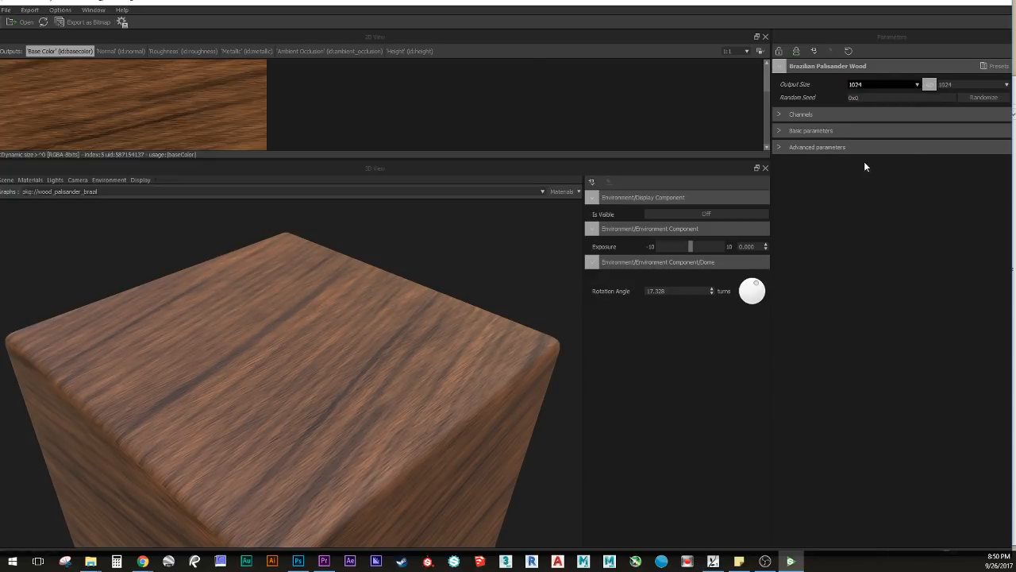
Step: Examine the enabled channels and the Base Color, Normal, Roughness, Metallic, Ambient Occlusion and Height output maps of the wood
drag(270, 412, 309, 403)
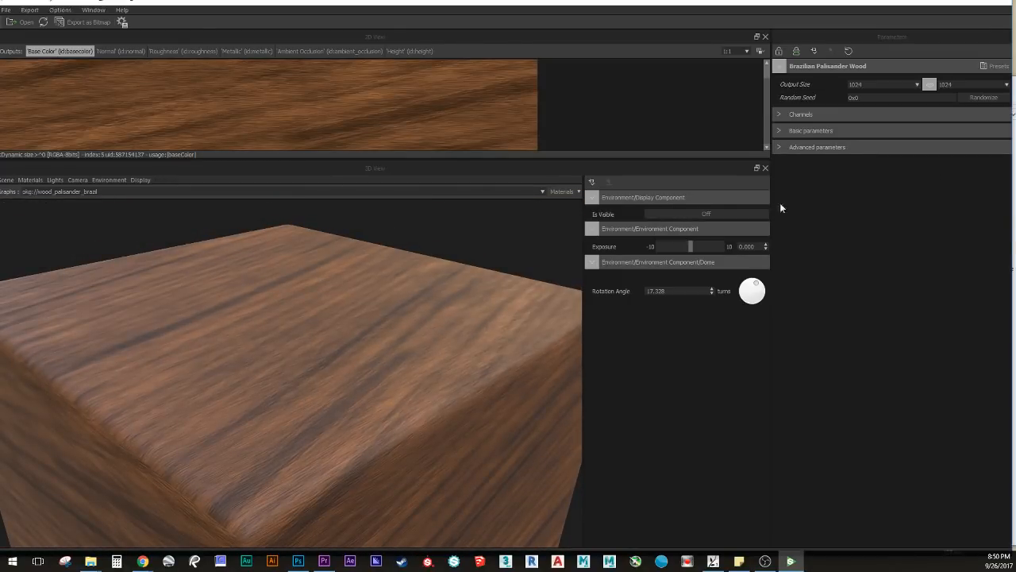
click(776, 115)
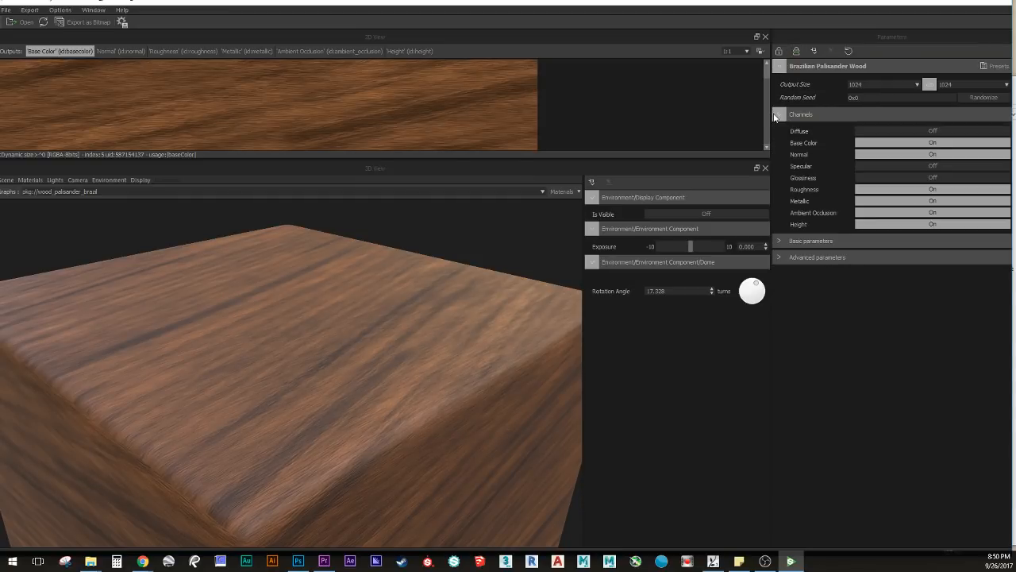
click(115, 51)
click(179, 51)
click(254, 53)
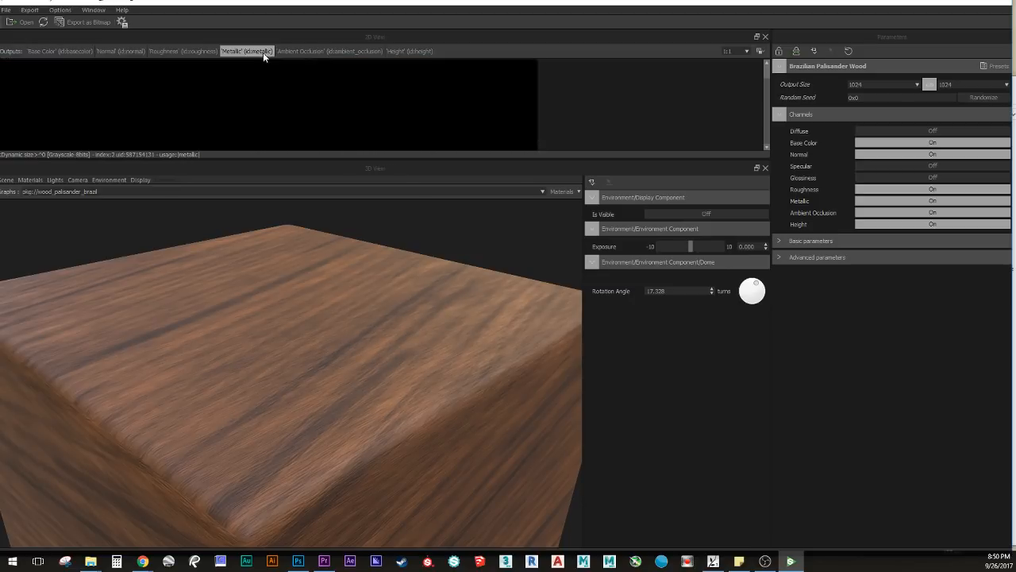
click(320, 52)
click(410, 50)
click(70, 53)
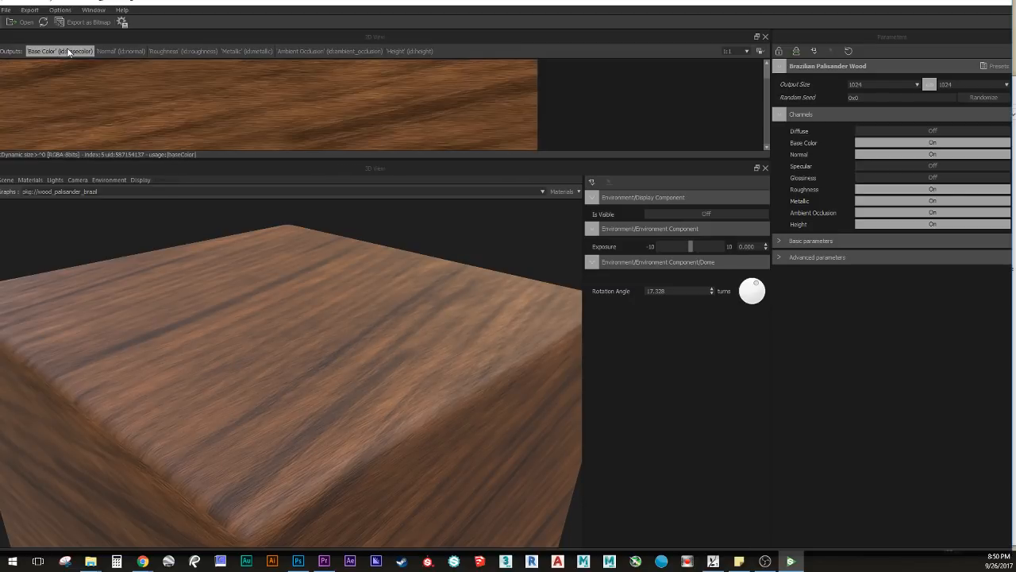
click(120, 52)
click(183, 52)
click(246, 52)
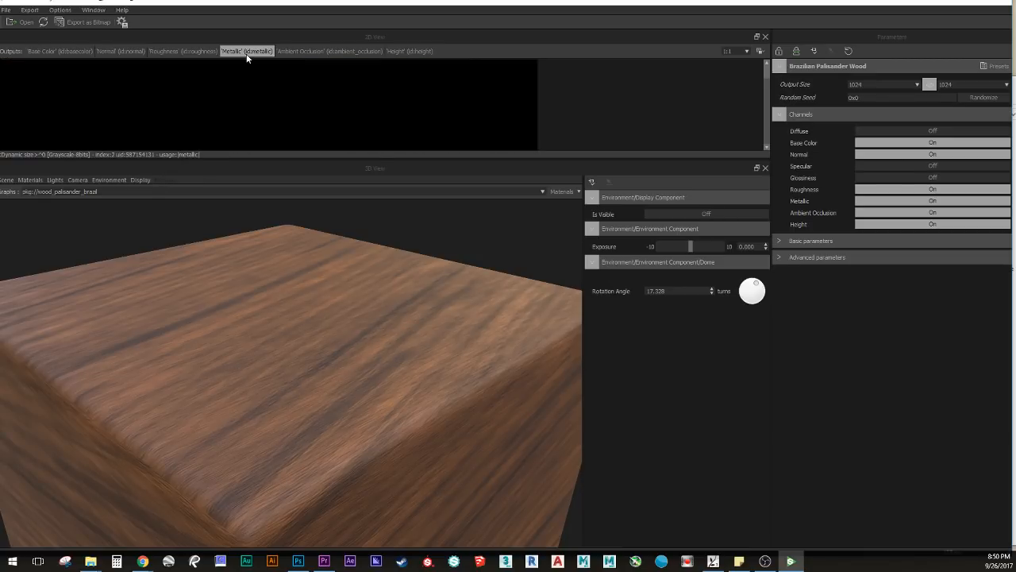
click(317, 51)
click(410, 52)
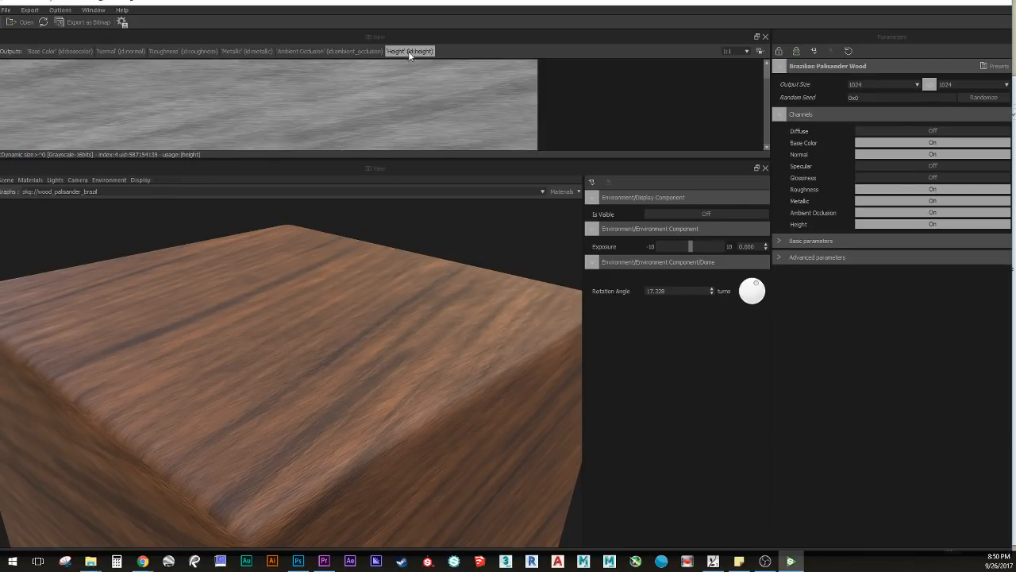
Step: Enable the Diffuse and Glossiness channels, disable Base Color, Roughness, Metallic and Height, and check the Normal and Diffuse outputs
click(876, 129)
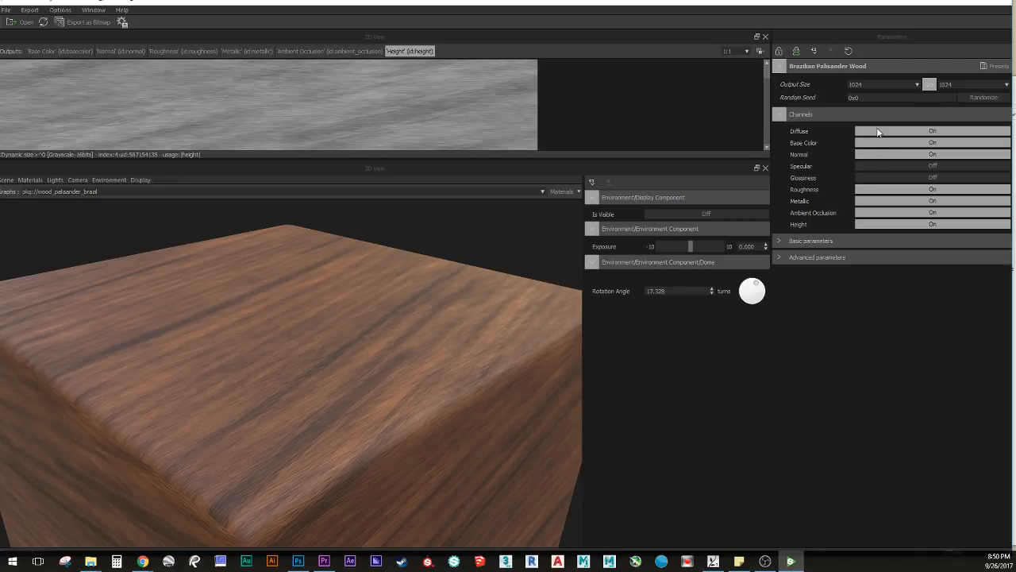
click(876, 140)
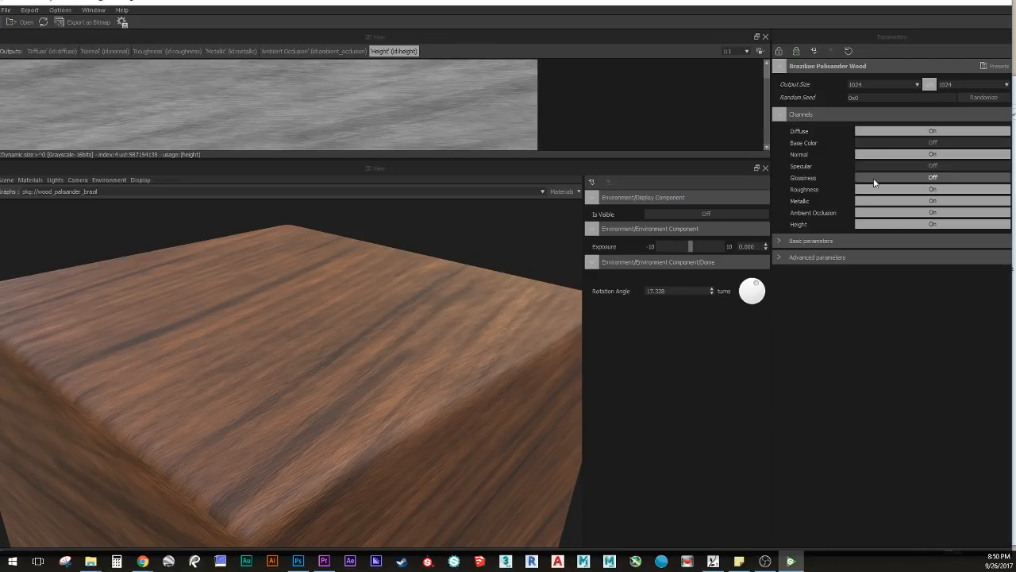
click(875, 177)
click(876, 190)
click(877, 201)
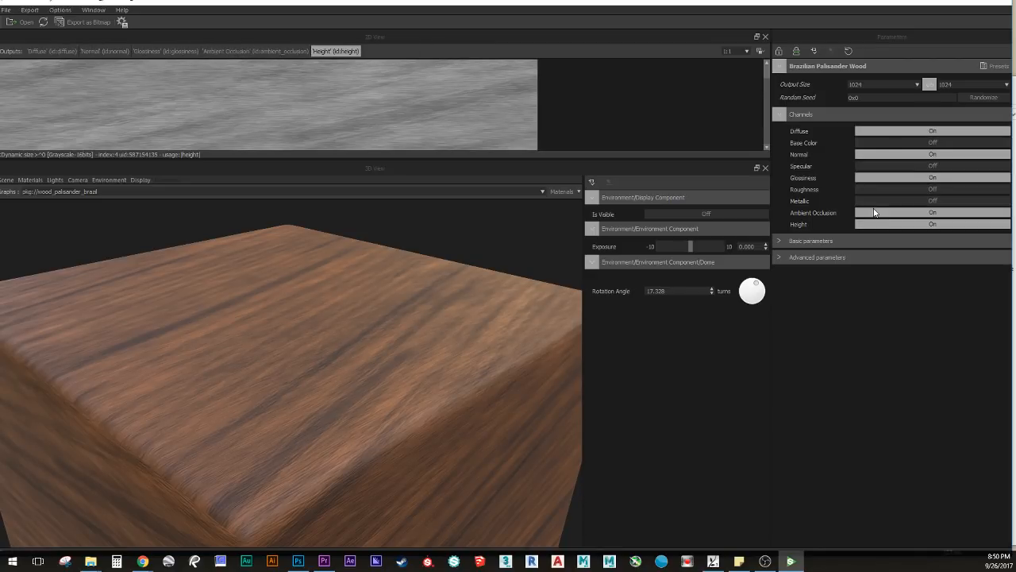
click(877, 224)
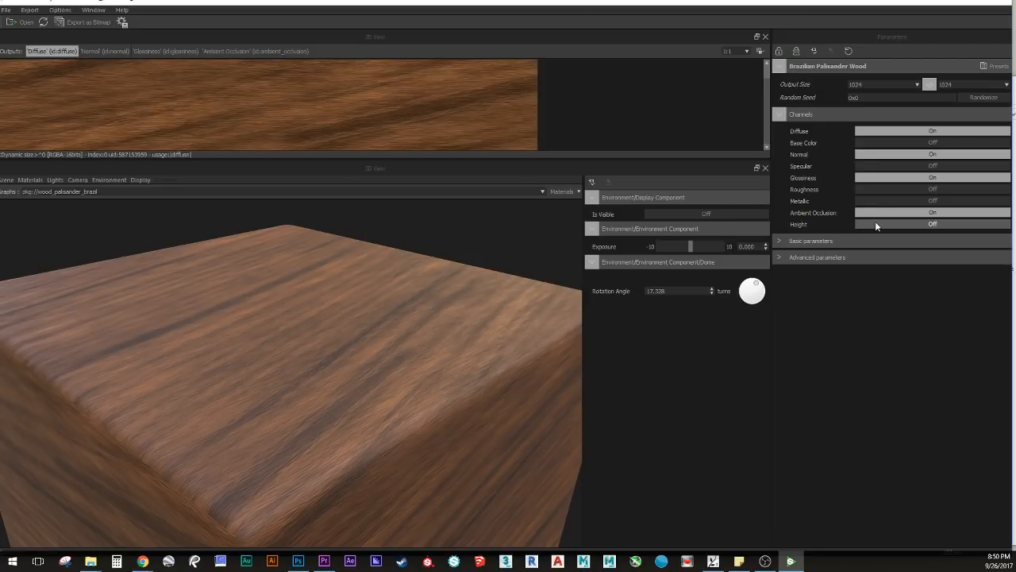
click(107, 50)
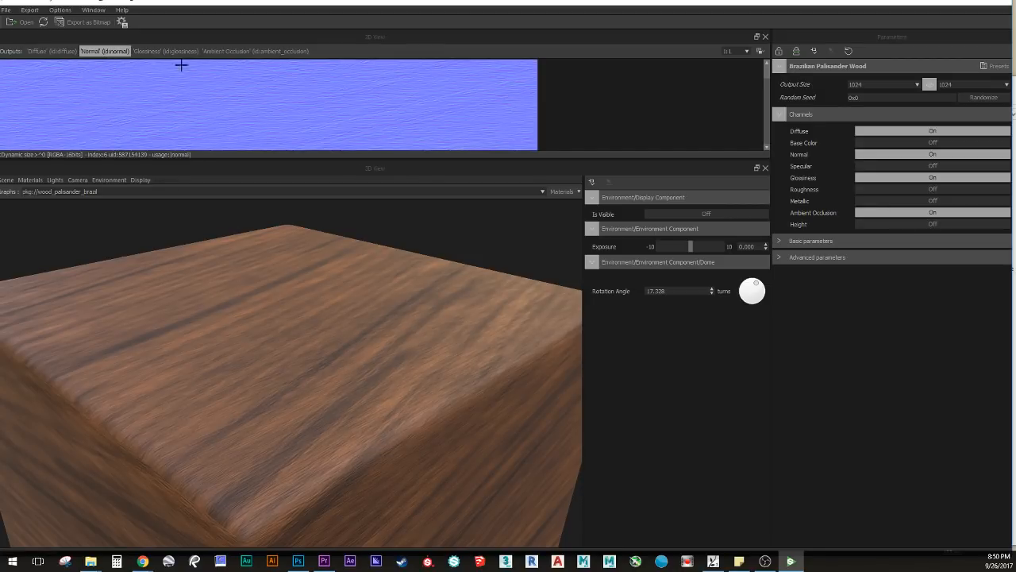
click(50, 51)
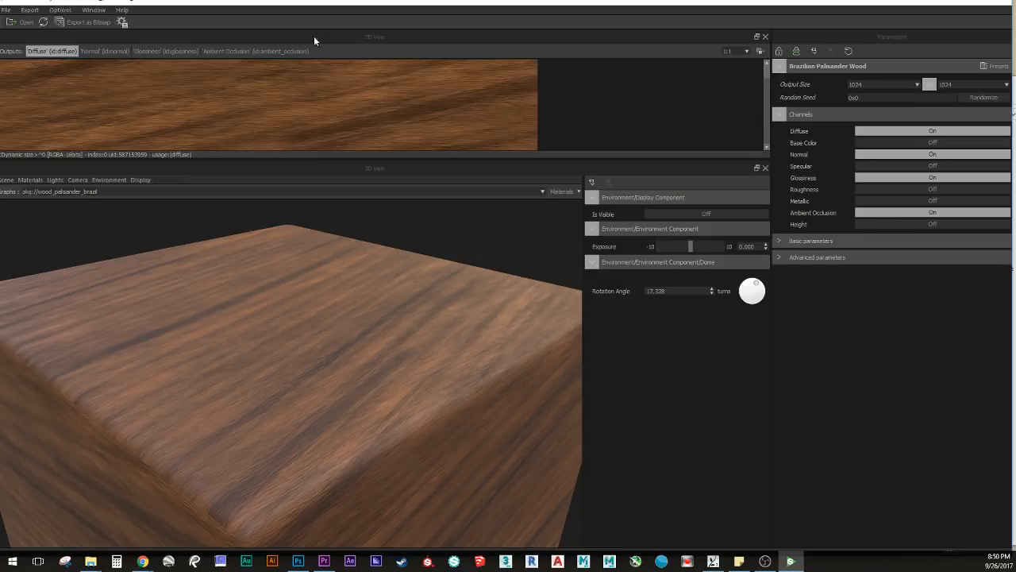
Step: Try docking the 2D View together with Parameters and return it to its place above the 3D View
drag(313, 36, 894, 333)
click(806, 35)
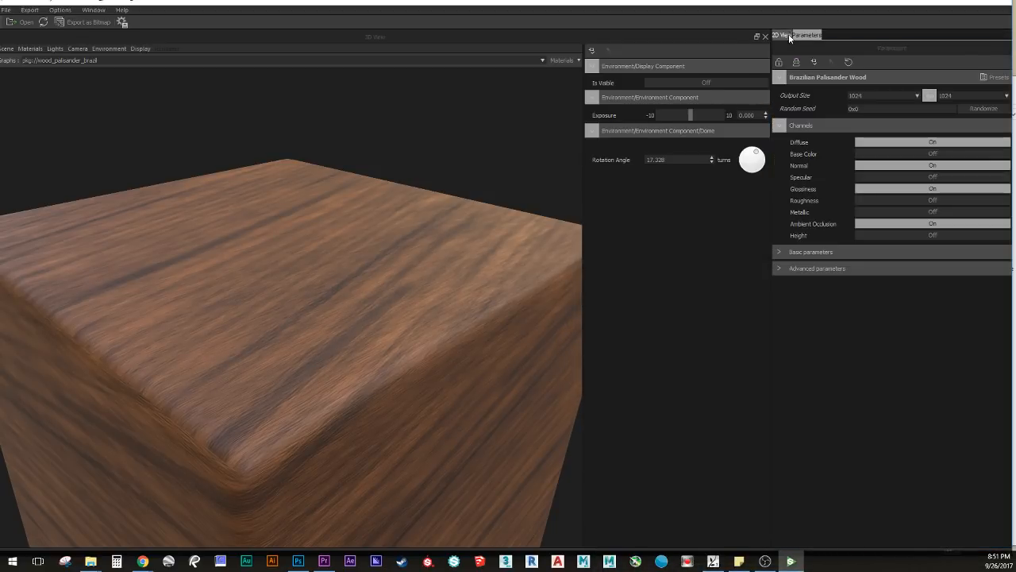
click(788, 33)
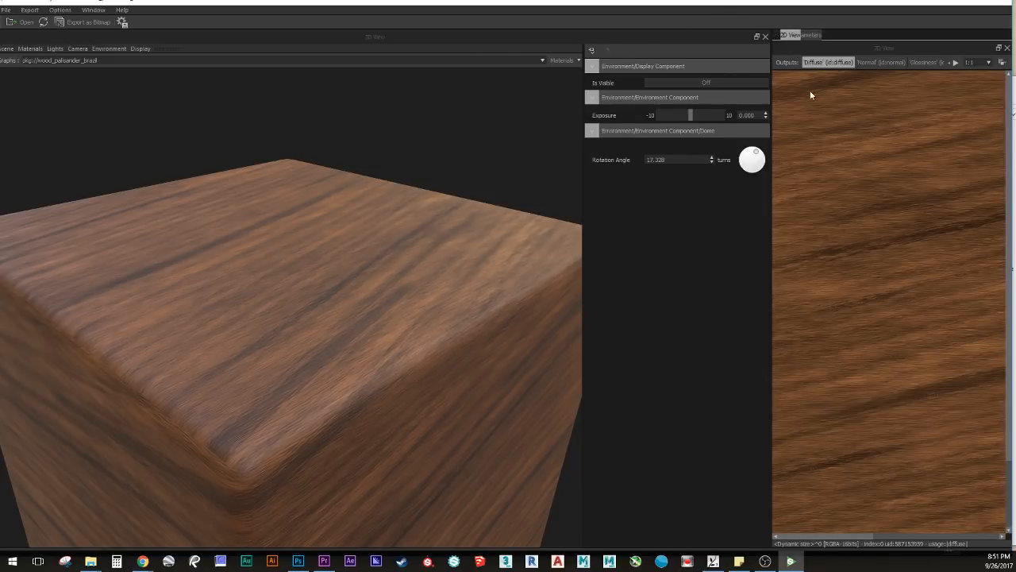
drag(887, 52, 349, 172)
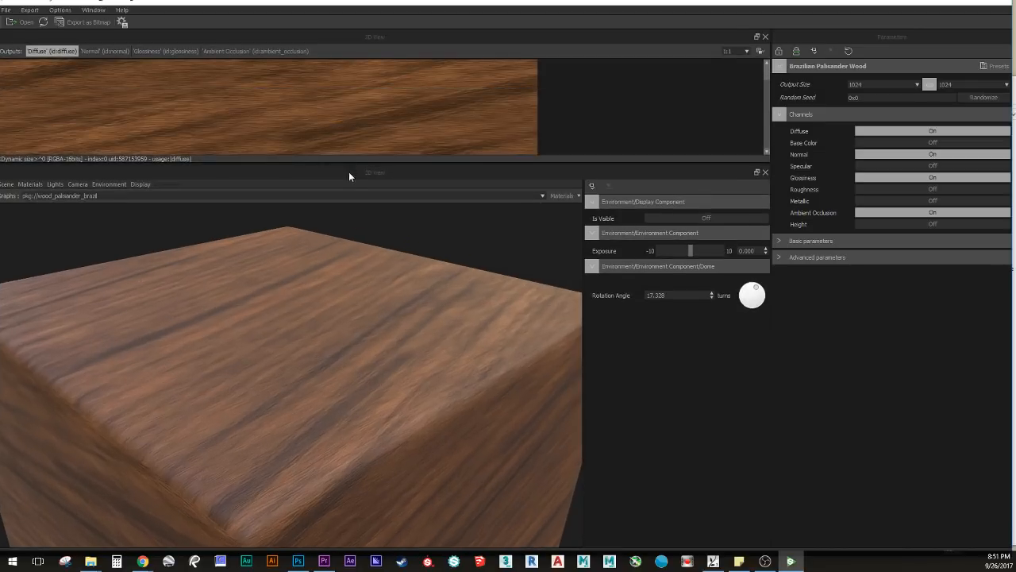
Step: Set the wood's AO Spreading to 0.406, Normal Intensity to 0.522 and Saturation to about 0.49 in the basic parameters
drag(122, 377, 138, 394)
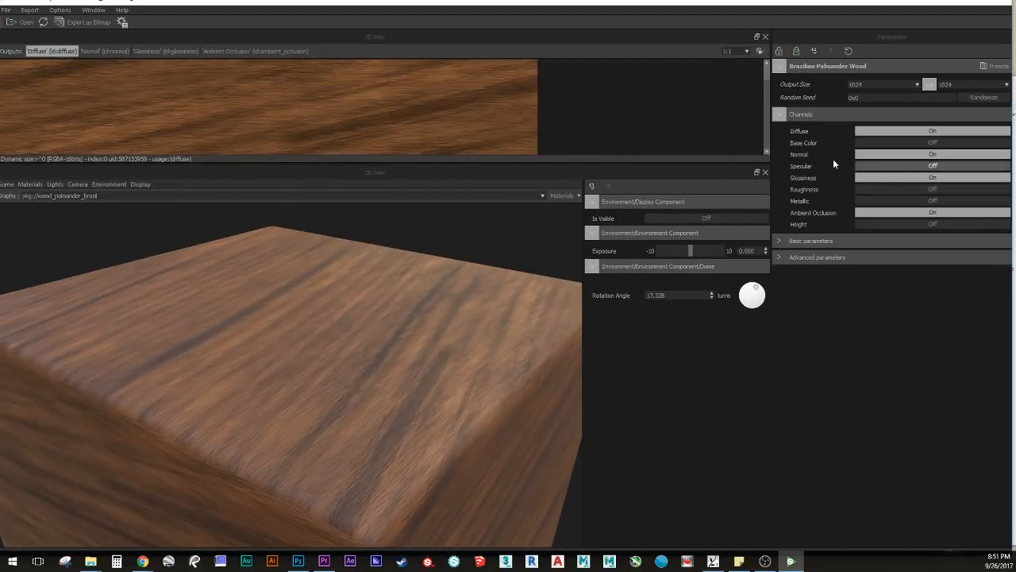
click(786, 114)
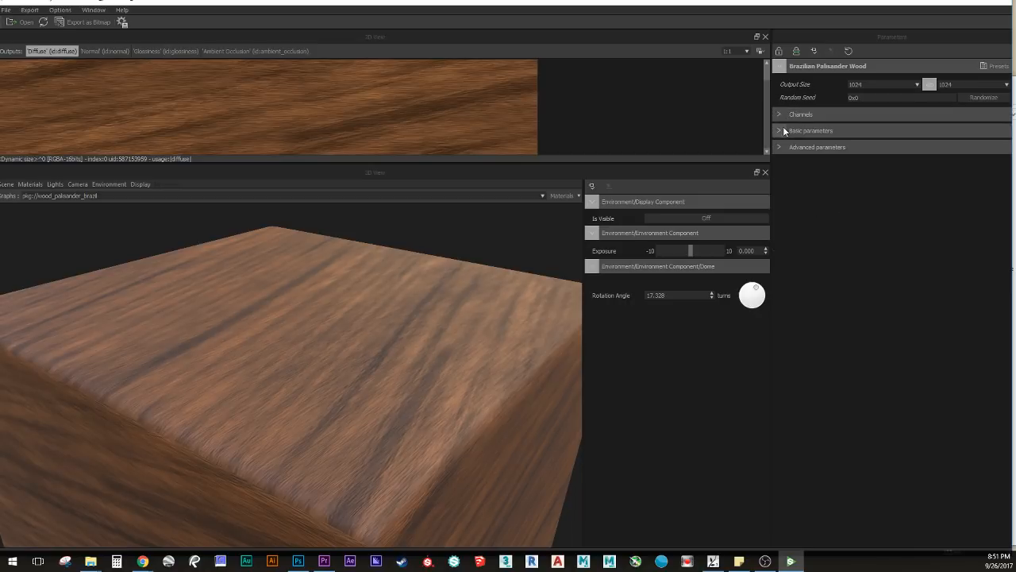
click(783, 131)
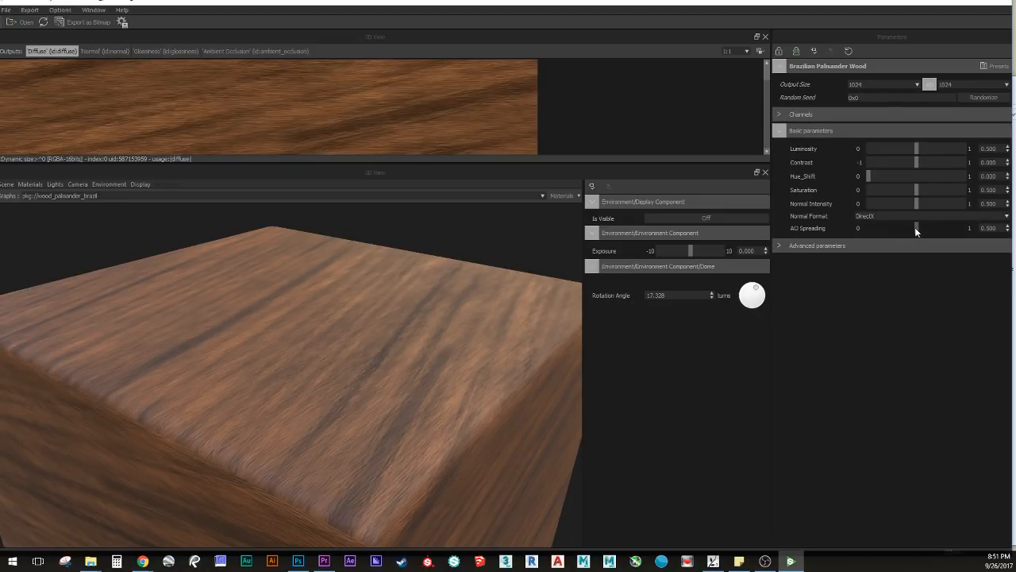
drag(915, 227, 994, 220)
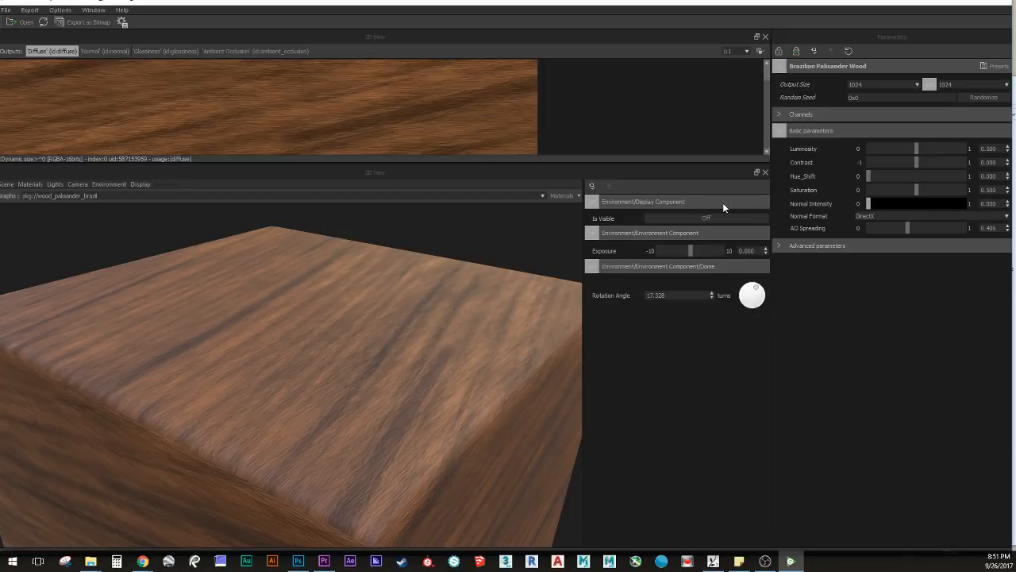
drag(723, 207, 990, 229)
mouse_move(915, 209)
mouse_down()
mouse_move(923, 180)
mouse_move(918, 191)
mouse_up()
mouse_move(918, 191)
mouse_down()
mouse_move(973, 196)
mouse_move(889, 190)
mouse_move(915, 196)
mouse_up()
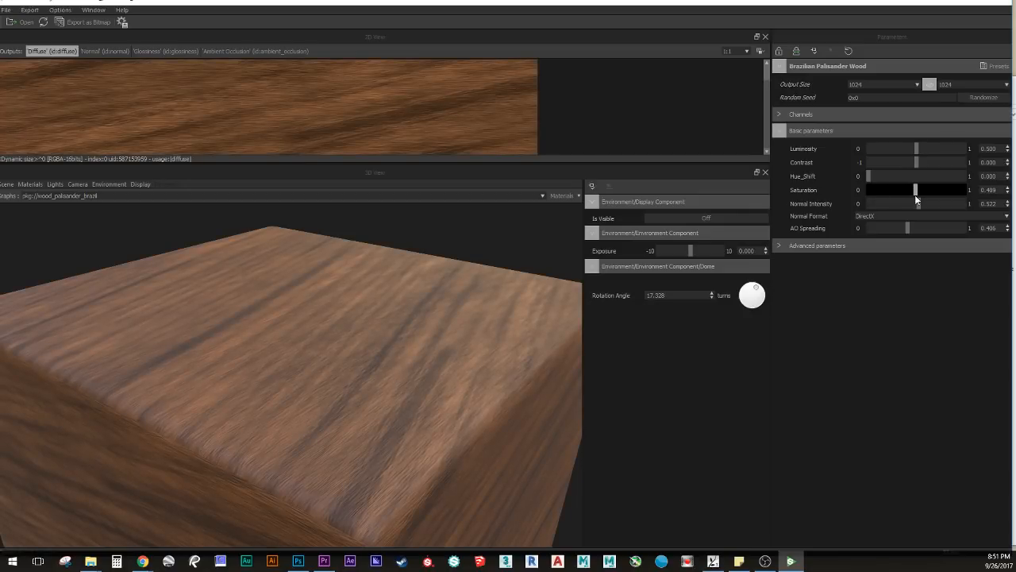
click(778, 130)
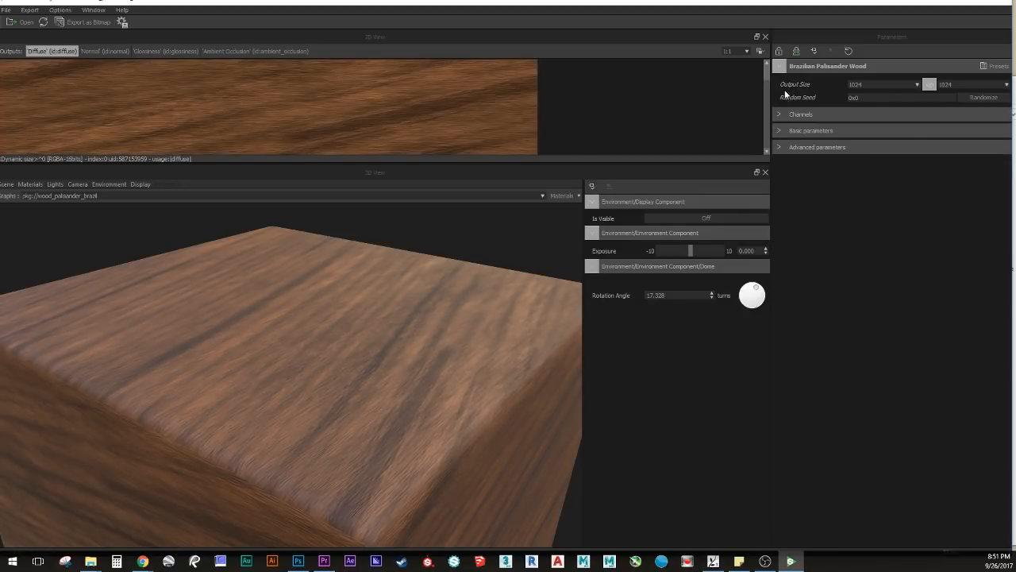
Step: Try an Age of 0.786 in the wood's advanced parameters, inspect the cube, and reset Age to 0
click(778, 147)
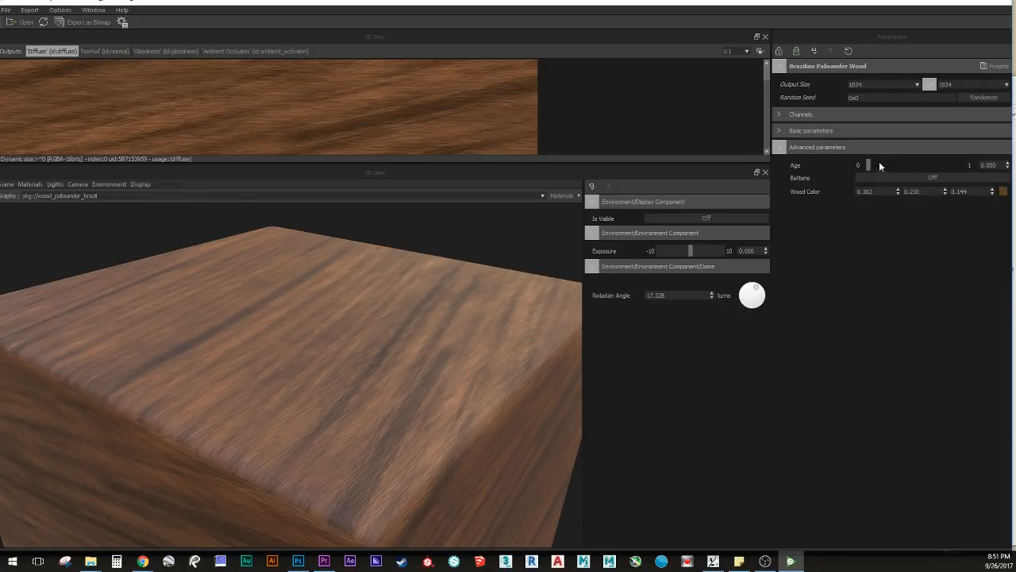
mouse_move(170, 317)
mouse_down()
mouse_move(146, 316)
mouse_move(177, 319)
mouse_up()
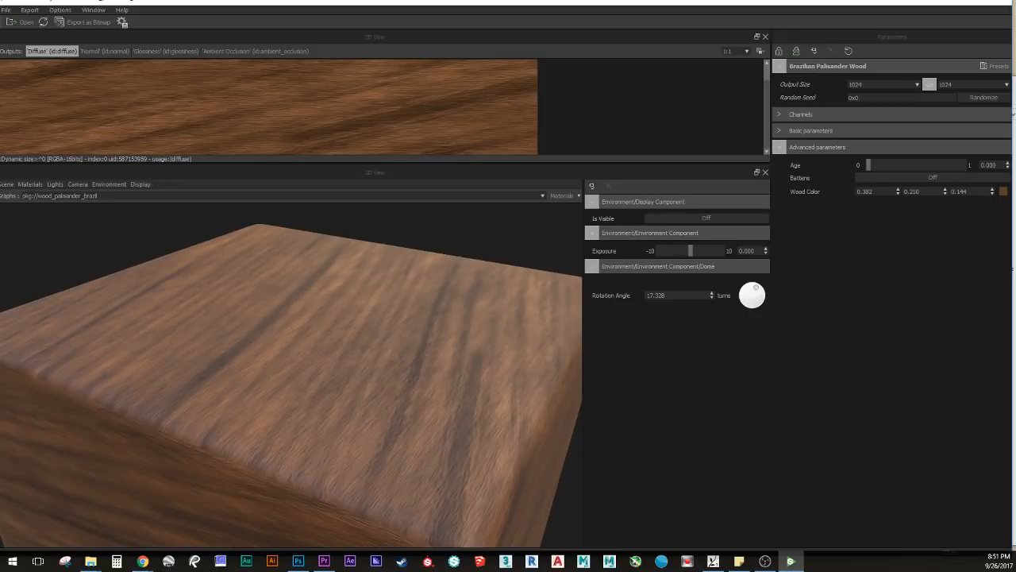
drag(444, 330, 310, 329)
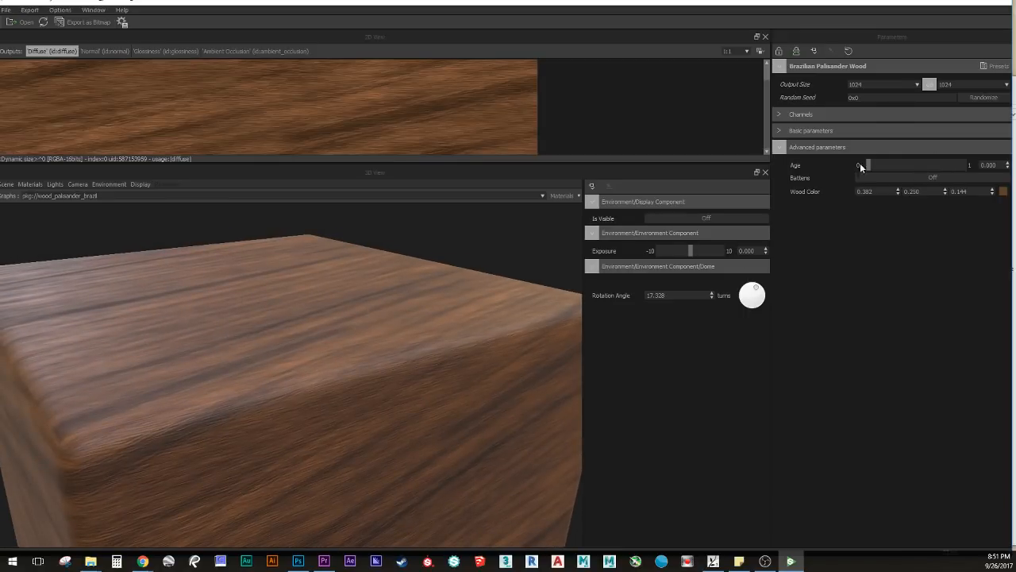
drag(866, 165, 944, 164)
drag(232, 341, 240, 358)
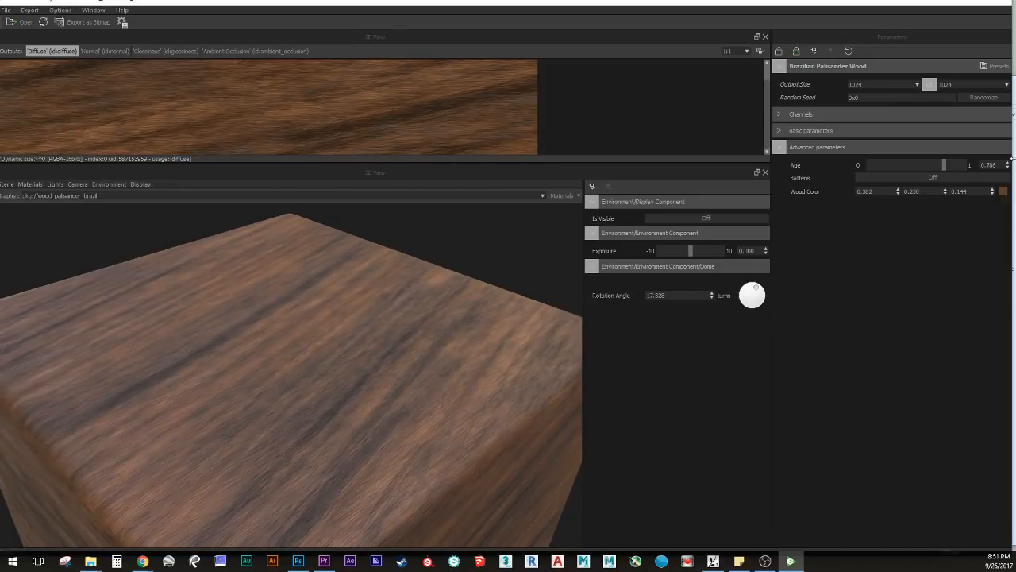
drag(946, 166, 778, 169)
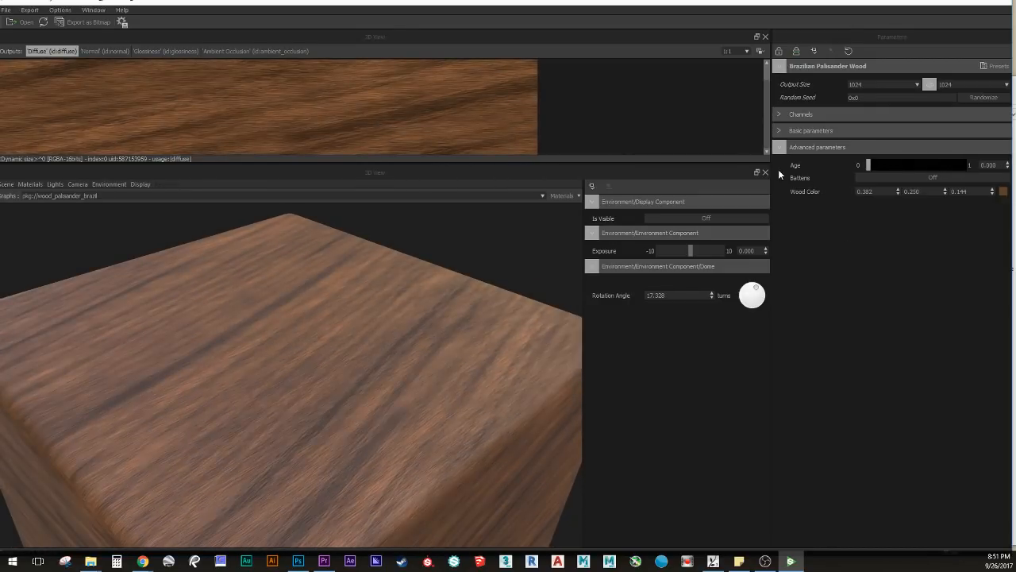
Step: Show the Glossiness output, try an Age of 0.824 to compare its effect, and reset Age to 0
click(165, 51)
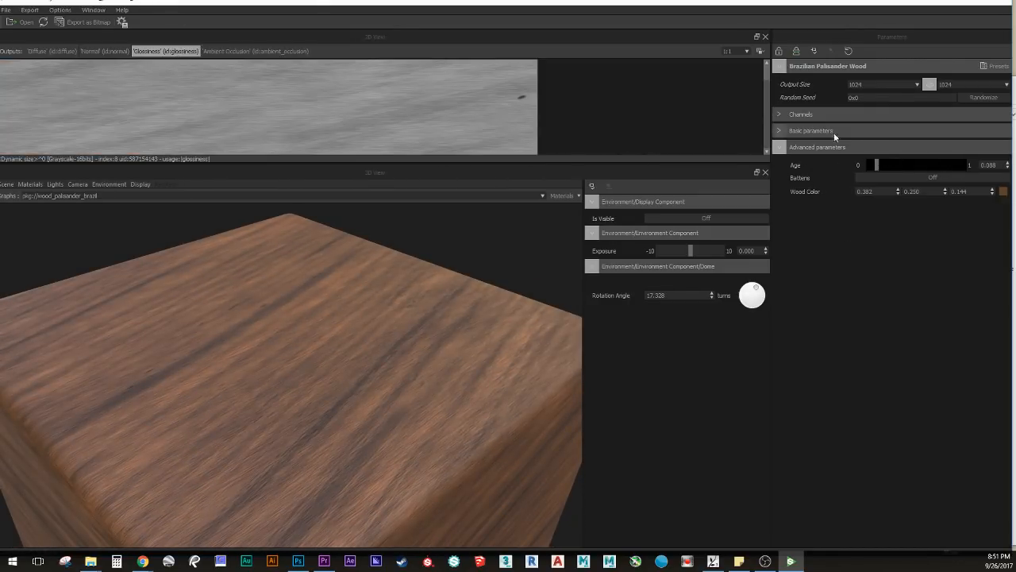
click(933, 165)
mouse_move(934, 162)
mouse_down()
mouse_move(969, 157)
mouse_move(870, 159)
mouse_move(893, 147)
mouse_move(949, 151)
mouse_up()
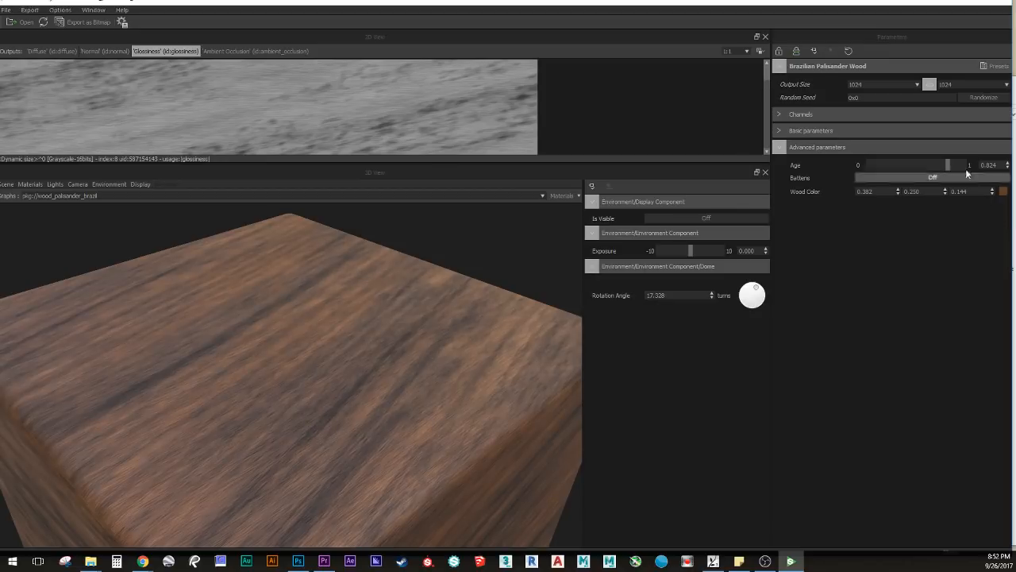
drag(947, 164, 820, 150)
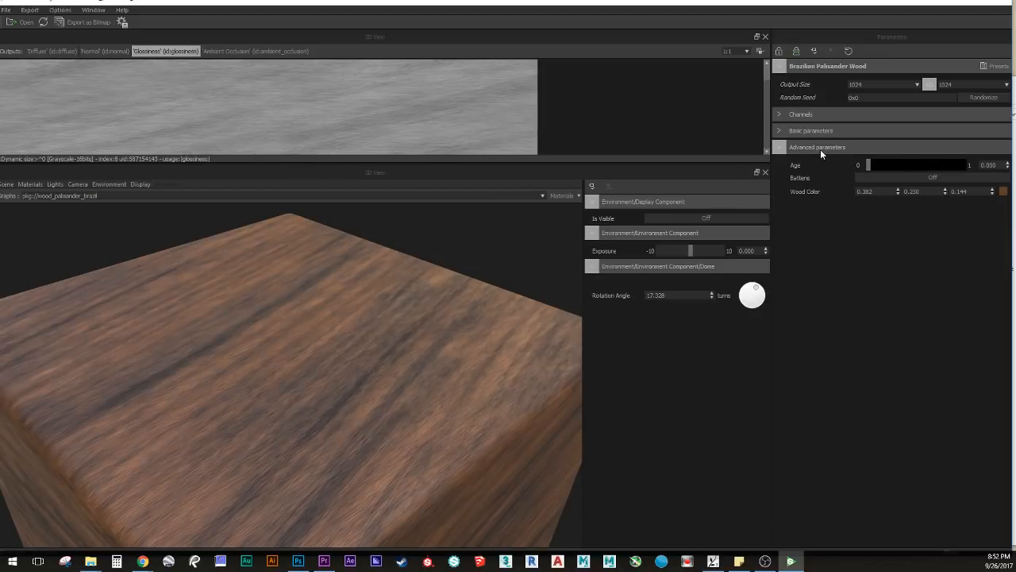
Step: Try brighter orange tones for the Wood Color and settle on the muted brown #ff74563d
click(1003, 191)
click(587, 302)
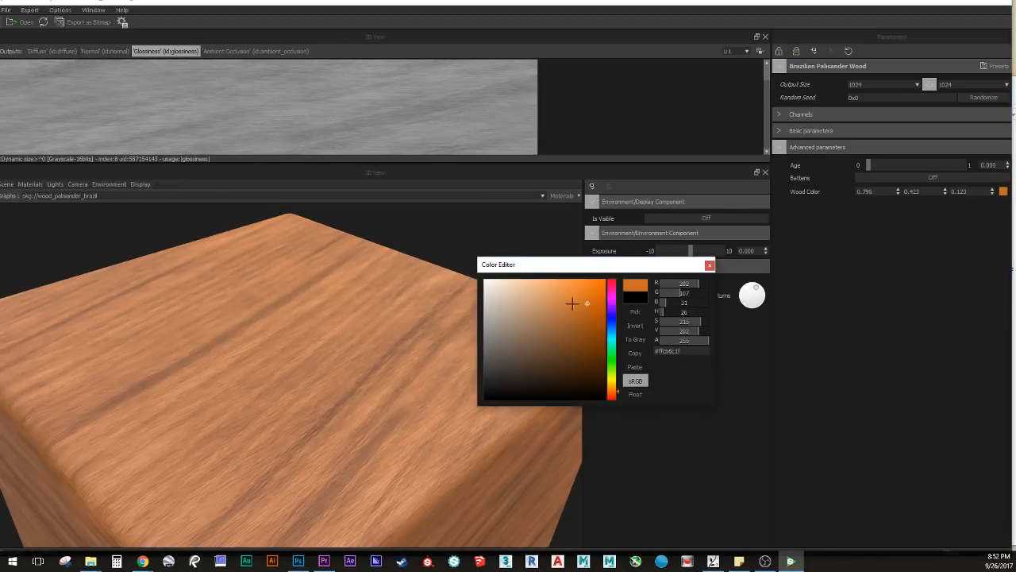
mouse_move(571, 304)
mouse_down()
mouse_move(520, 331)
mouse_move(517, 351)
mouse_move(556, 354)
mouse_move(524, 368)
mouse_move(569, 320)
mouse_move(575, 299)
mouse_move(560, 304)
mouse_up()
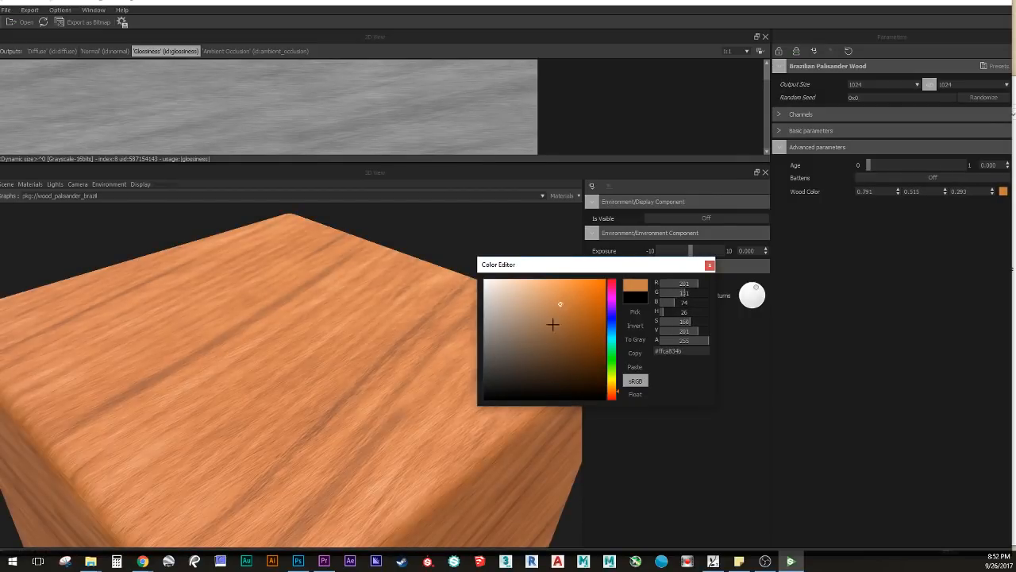
click(541, 344)
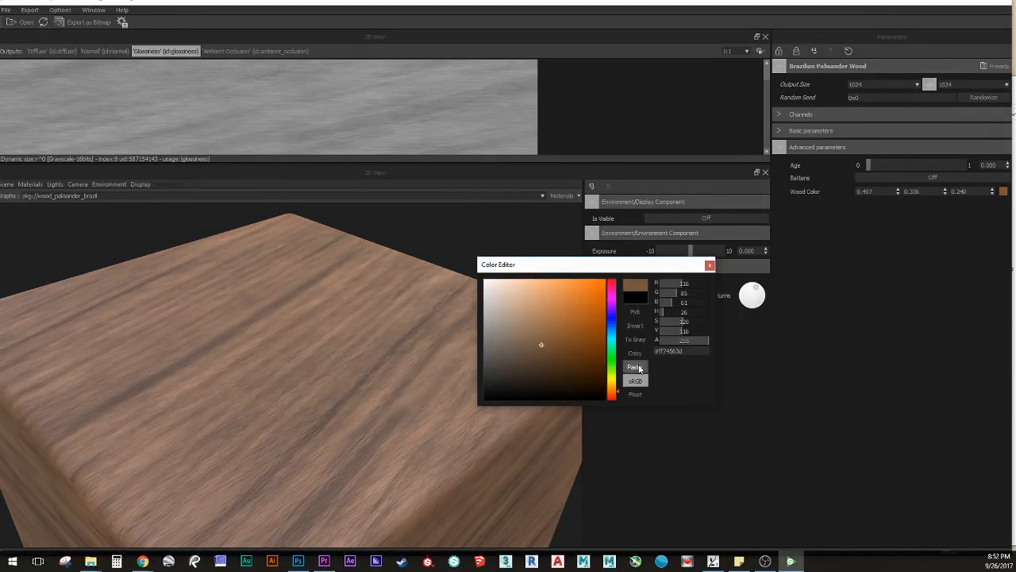
Step: Sample the dark gray #ff3a3a3a from the interface as the Wood Color, convert it to gray, and view the cube
click(639, 309)
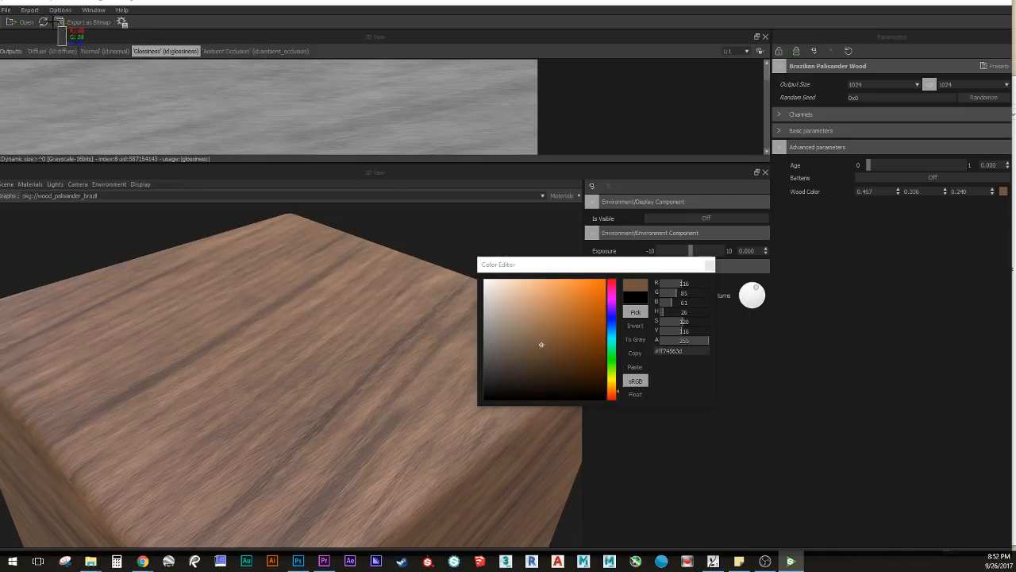
click(70, 35)
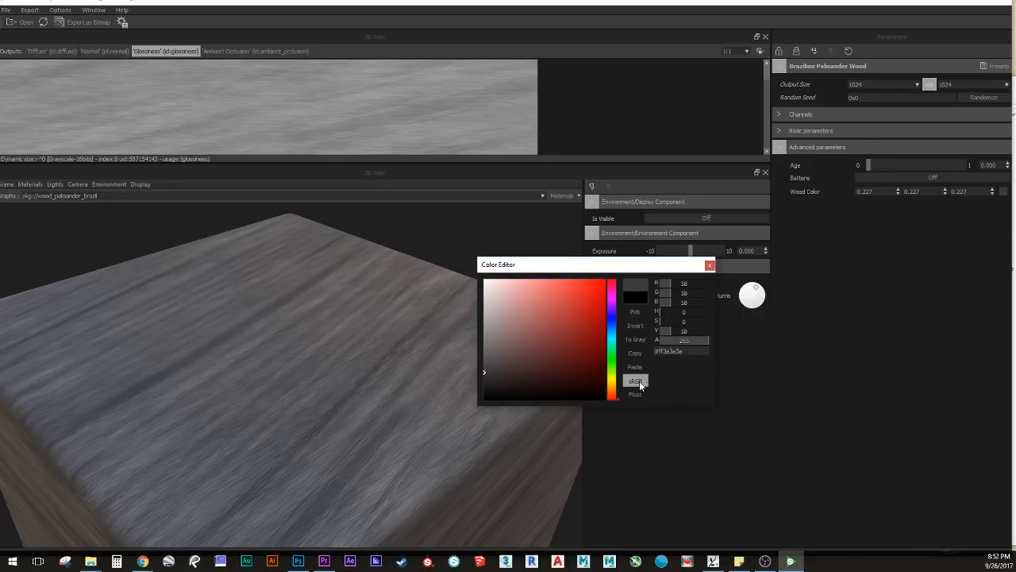
click(635, 342)
mouse_move(433, 317)
mouse_down()
mouse_move(443, 300)
mouse_move(436, 322)
mouse_up()
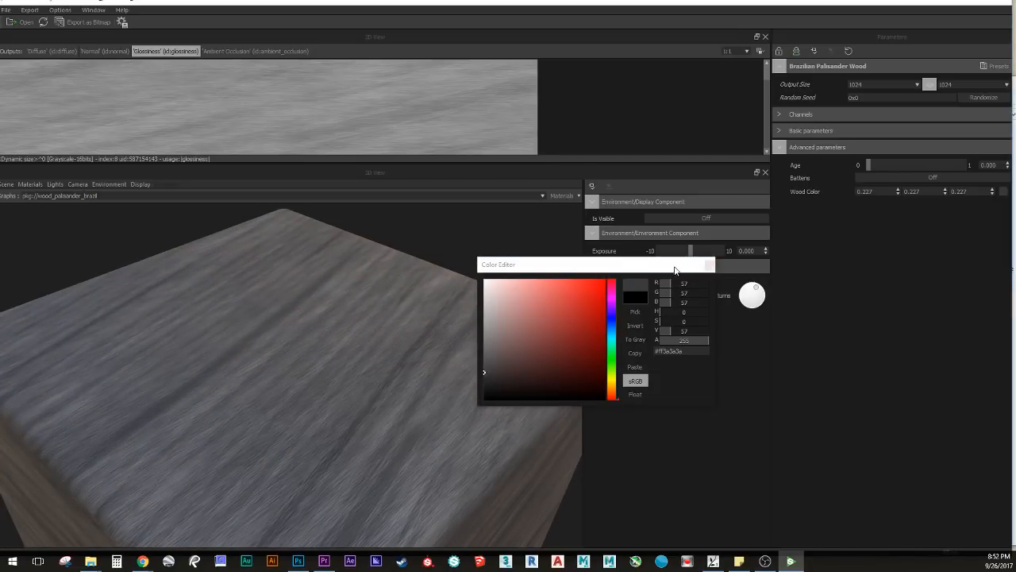
Step: Try darkening the Wood Color to a deep brown of 0.113, 0.072, 0.072 and close the color editor
drag(674, 271, 652, 202)
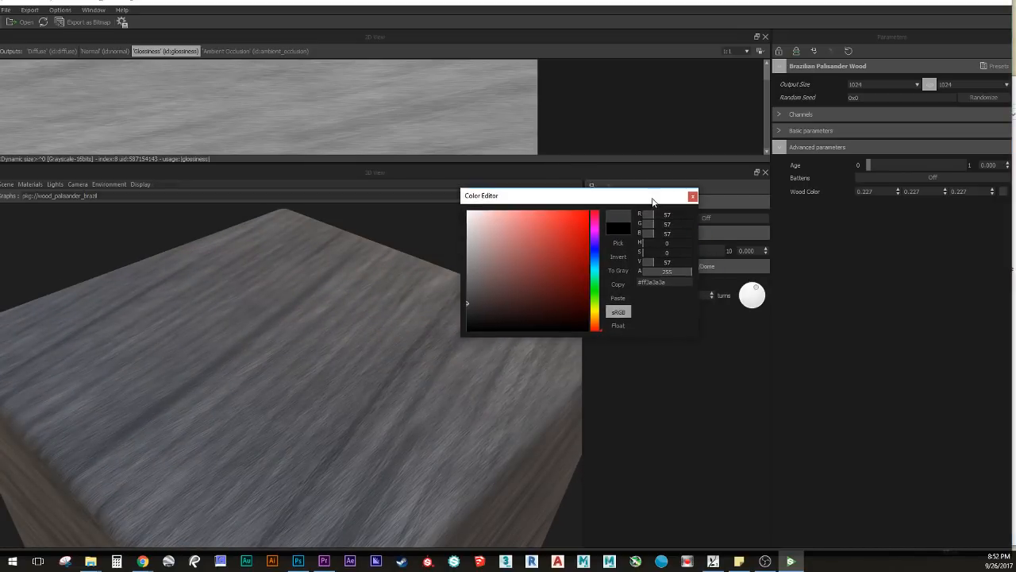
mouse_move(567, 227)
mouse_down()
mouse_move(569, 250)
mouse_move(510, 318)
mouse_up()
click(692, 196)
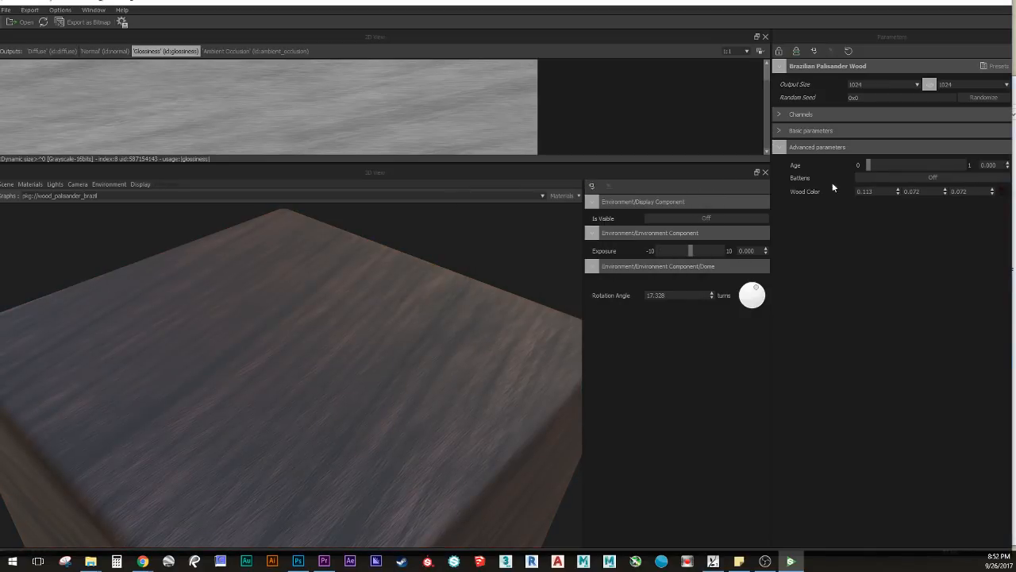
Step: Switch the wood's Battens on and off to compare the planked and plain surfaces, leaving Battens on
click(885, 177)
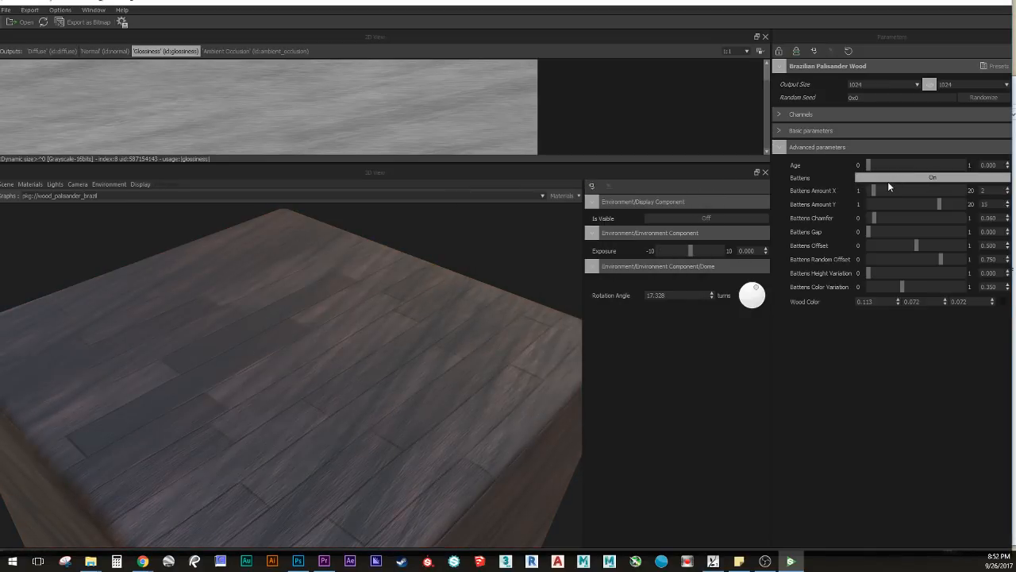
drag(306, 349, 274, 361)
click(957, 174)
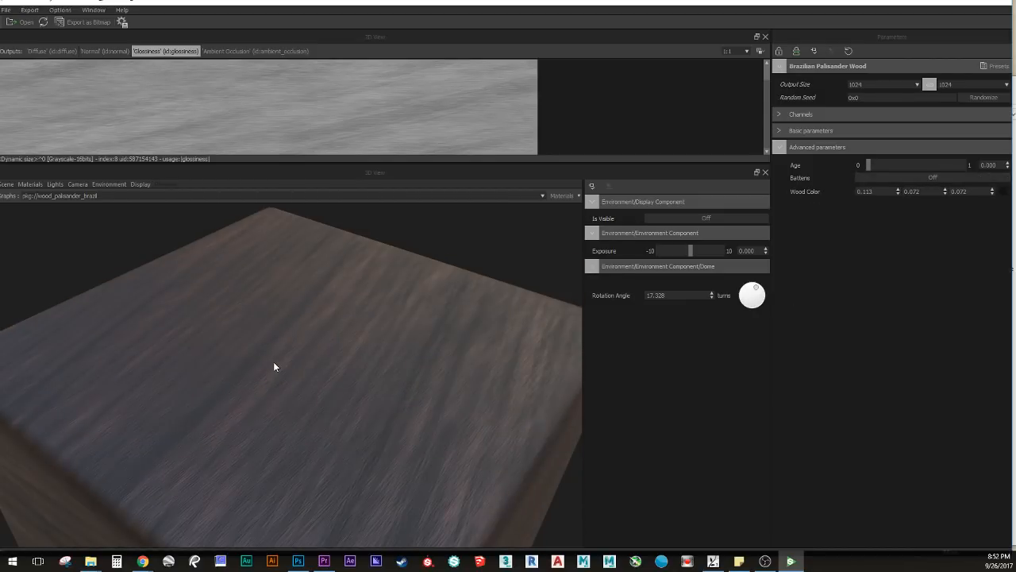
click(918, 180)
drag(91, 385, 589, 292)
Step: Try Battens Amount Y 9, Chamfer 0.561, Gap 0.424, Offset 0.115, Random Offset 0.132, Height Variation 0.148 and Color Variation 0.643
click(909, 205)
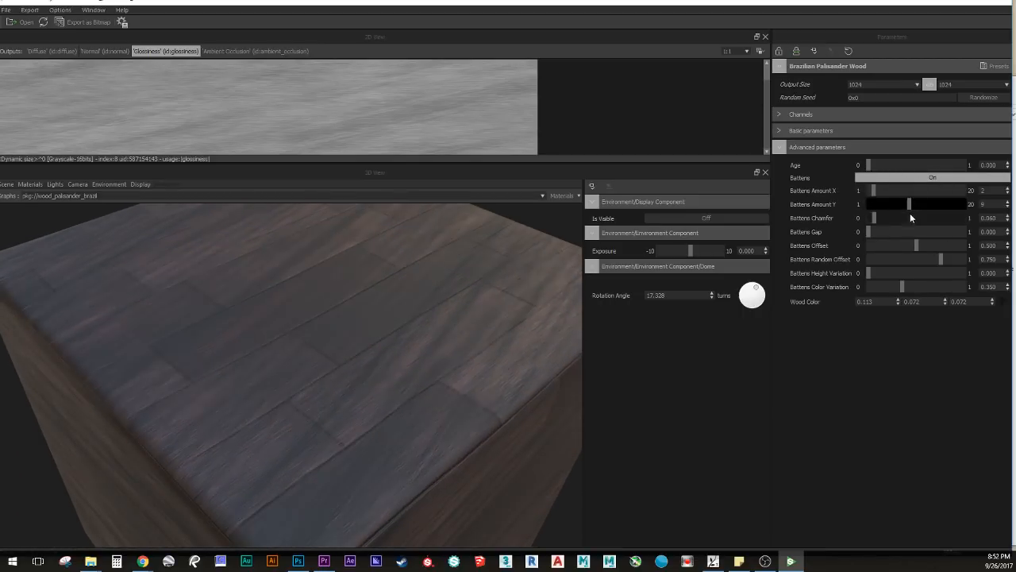
click(922, 219)
drag(916, 245, 871, 294)
click(912, 286)
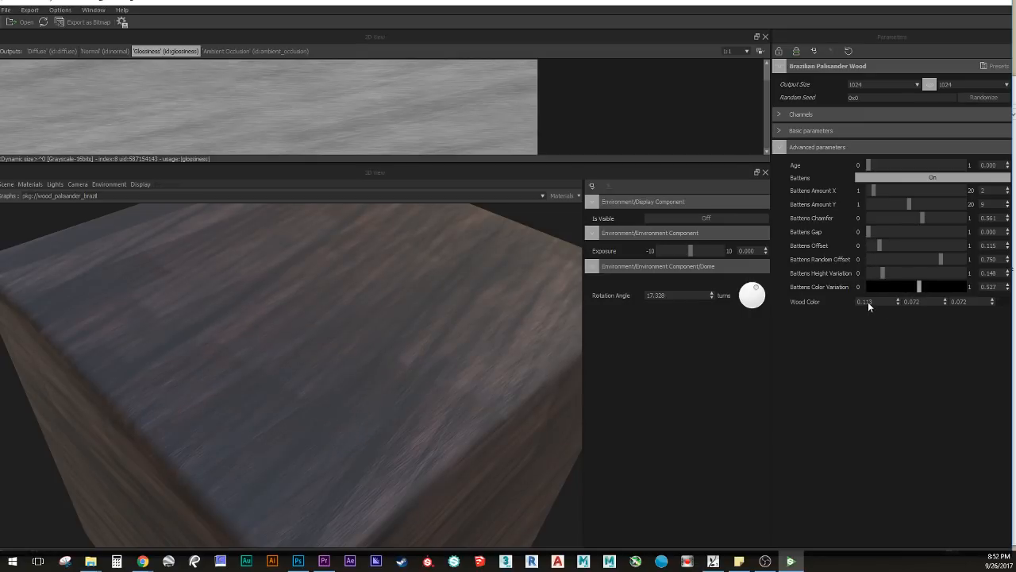
click(868, 302)
click(930, 288)
drag(928, 258, 879, 257)
click(909, 232)
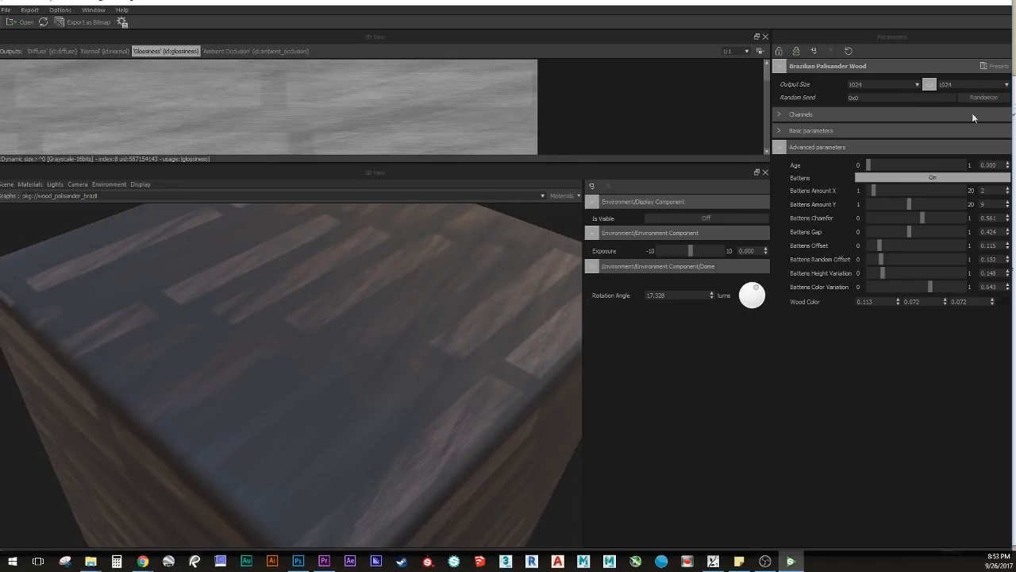
Step: Reset all of the wood's parameters to their defaults and set the Output Size to 1024
click(994, 66)
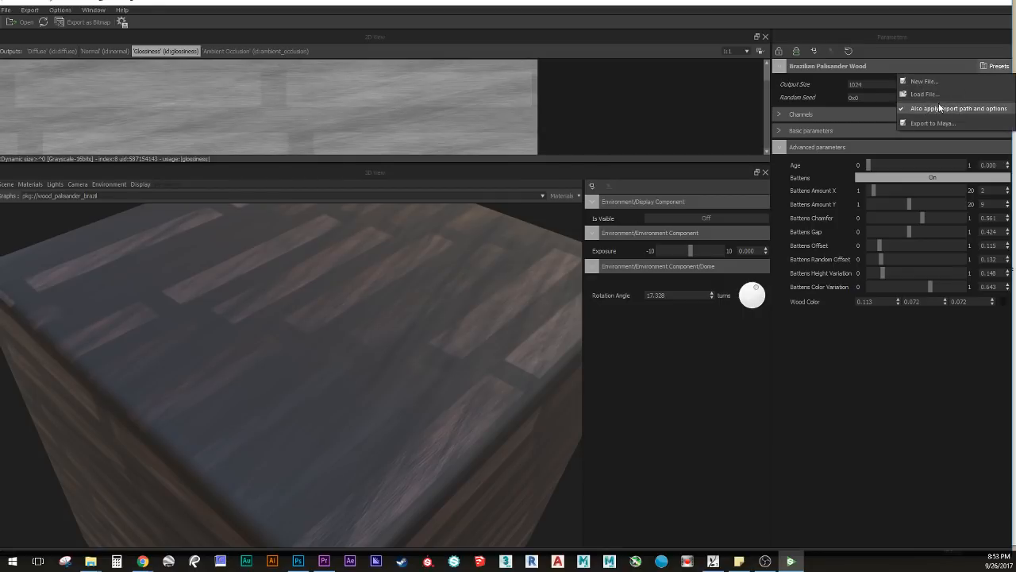
click(858, 49)
click(852, 51)
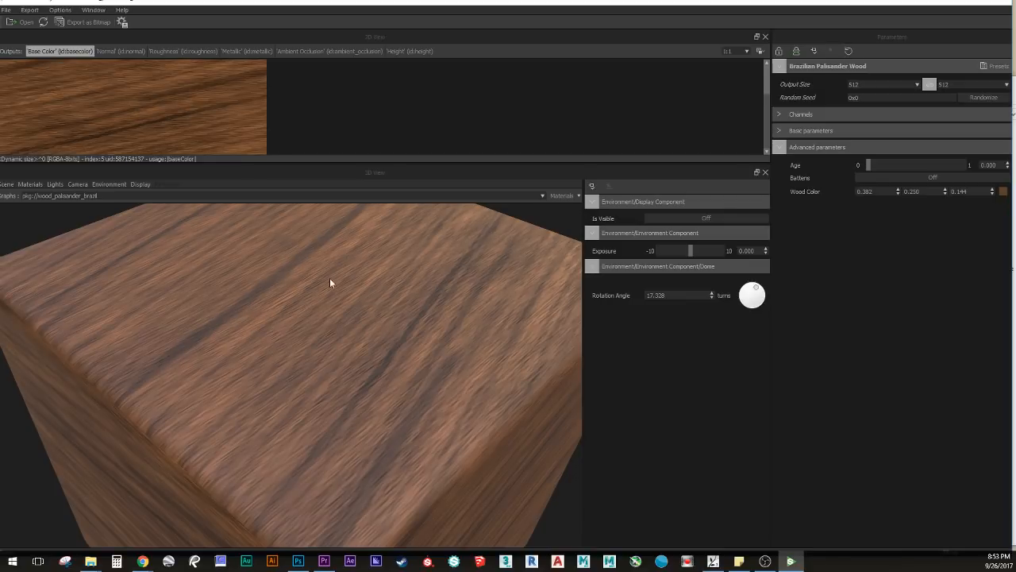
click(887, 84)
click(876, 161)
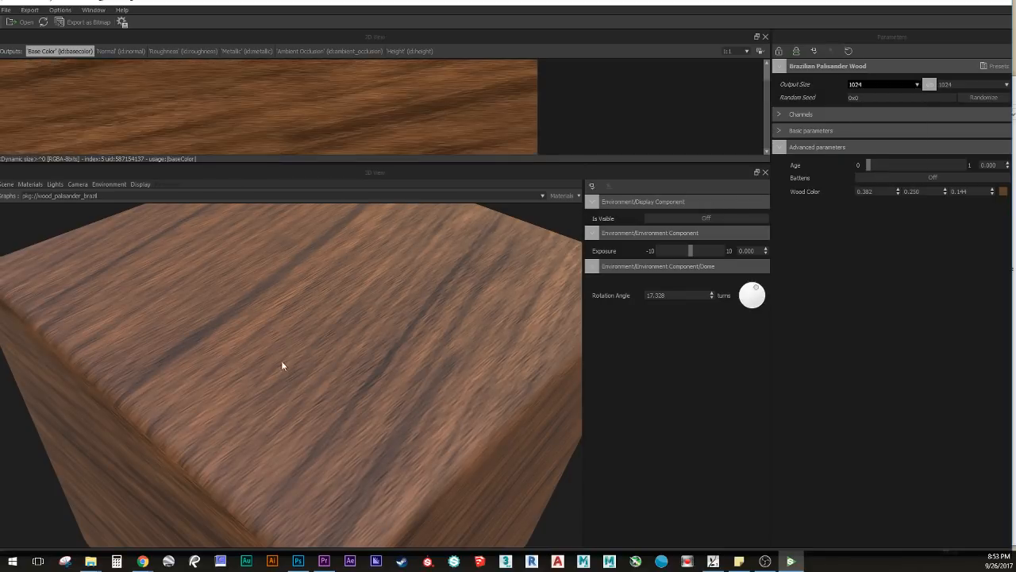
Step: Turn Battens on, try a Battens Offset of 0.406 with the Battens Gap at 0, and inspect the planks on the cube
drag(281, 360, 132, 386)
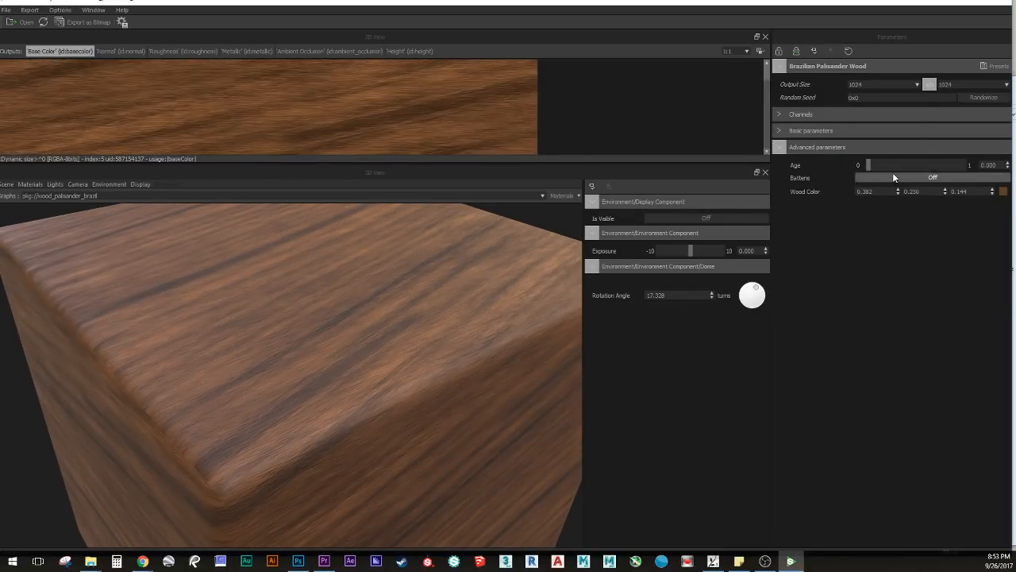
click(891, 178)
drag(455, 393, 266, 358)
scroll(363, 366, up, 3)
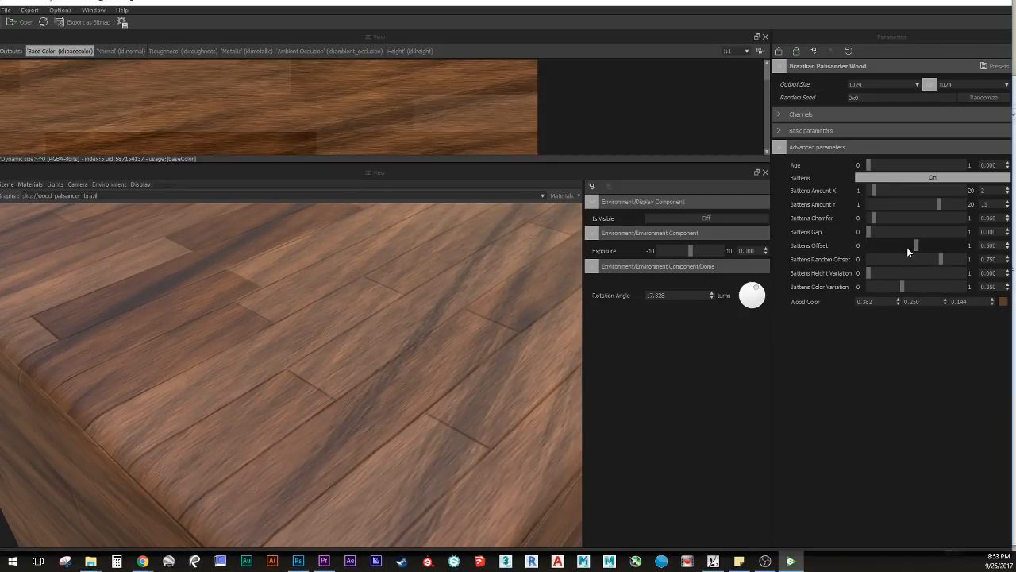
mouse_move(870, 231)
mouse_down()
mouse_move(928, 232)
mouse_move(891, 232)
mouse_move(873, 244)
mouse_move(909, 251)
mouse_move(867, 232)
mouse_up()
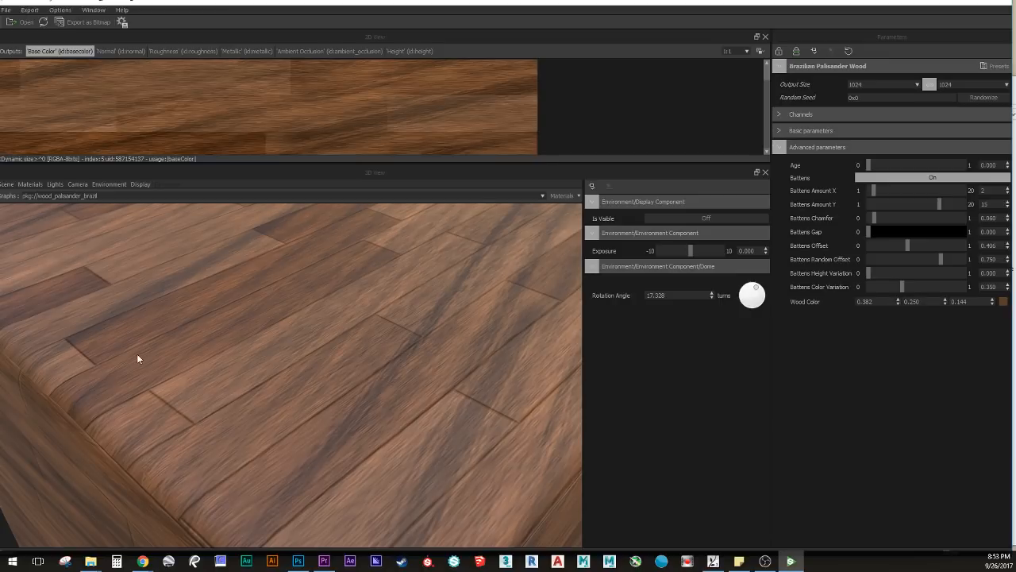
scroll(183, 342, down, 3)
drag(254, 343, 359, 378)
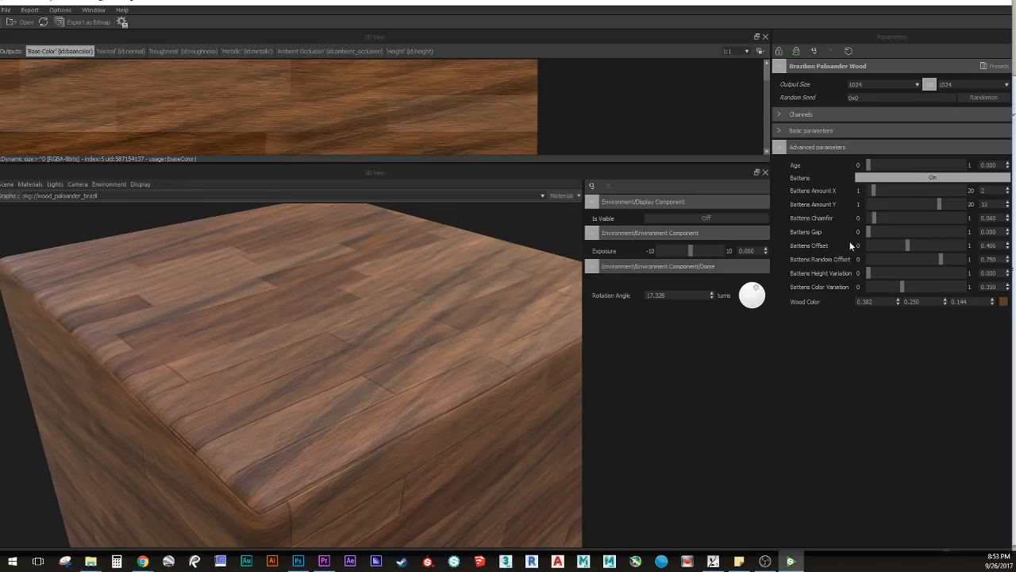
Step: Try Battens Gap 0.038, Chamfer 0.104, Amount Y 18 and Amount X 3, and switch Battens off again
mouse_move(899, 233)
mouse_down()
mouse_move(937, 232)
mouse_move(863, 233)
mouse_move(938, 218)
mouse_move(840, 231)
mouse_move(882, 227)
mouse_up()
mouse_move(939, 204)
mouse_down()
mouse_move(972, 205)
mouse_move(956, 208)
mouse_up()
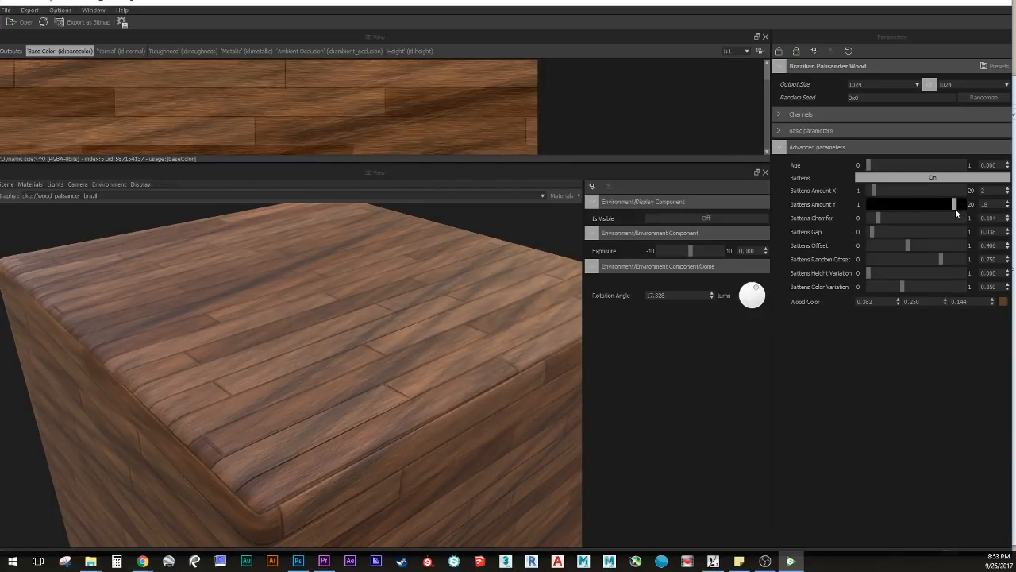
mouse_move(883, 187)
mouse_down()
mouse_move(903, 188)
mouse_move(875, 192)
mouse_up()
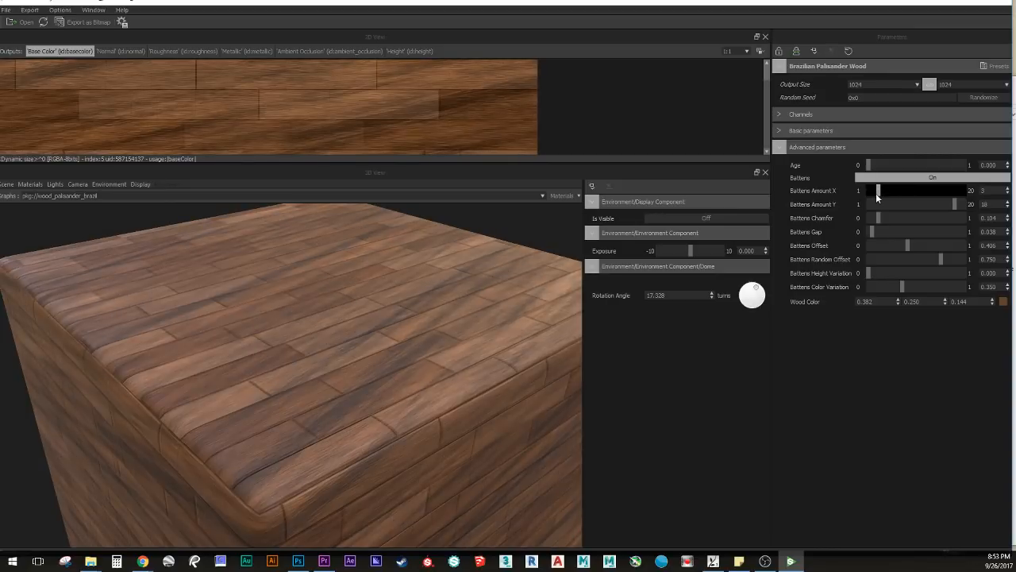
click(939, 177)
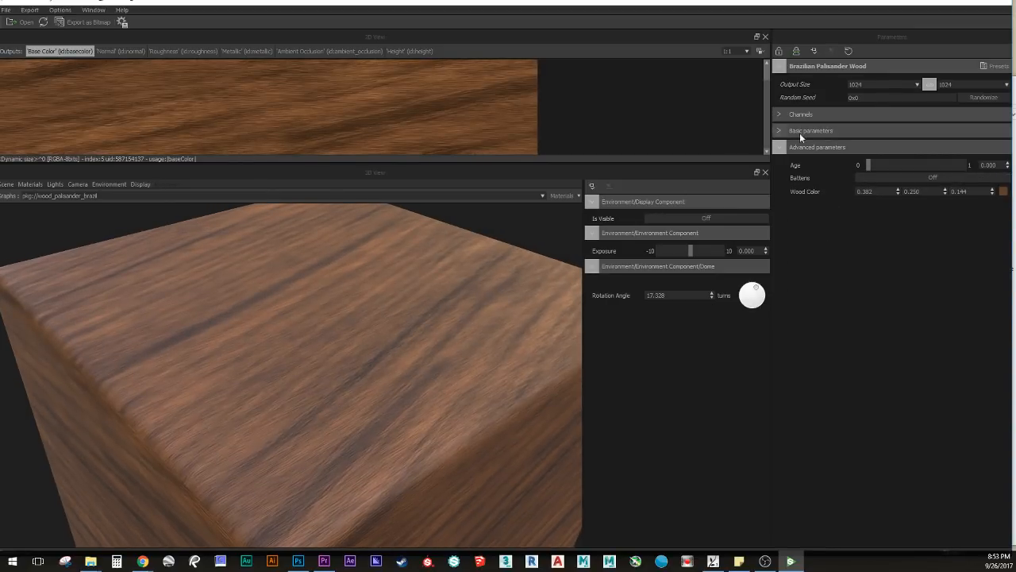
Step: Set the wood's Output Size to 2048 and inspect the whole cube
click(876, 82)
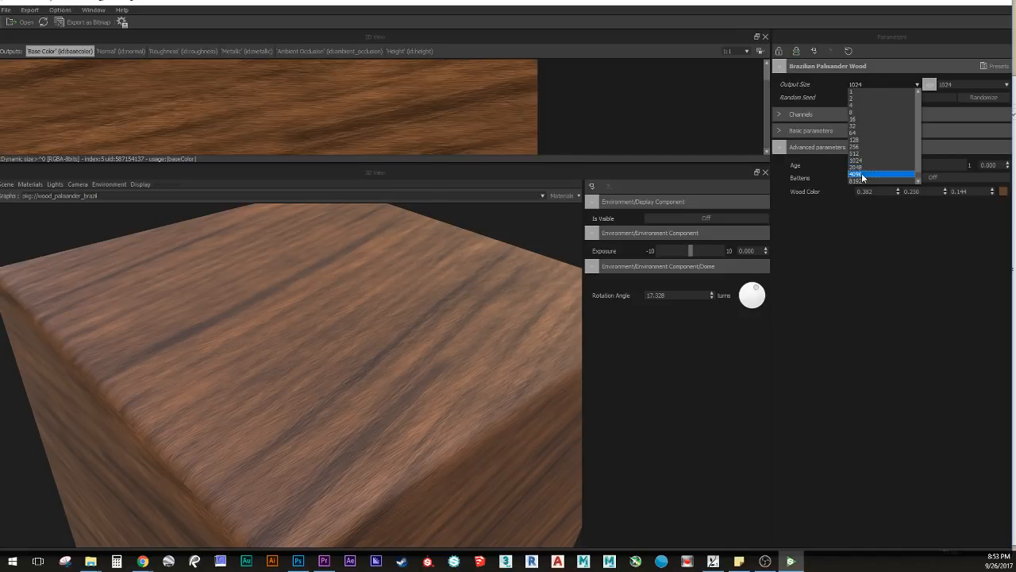
click(868, 167)
right_drag(321, 371, 449, 386)
right_drag(346, 401, 279, 345)
mouse_move(347, 340)
mouse_down()
mouse_move(353, 321)
mouse_move(346, 338)
mouse_move(334, 326)
mouse_move(332, 339)
mouse_up()
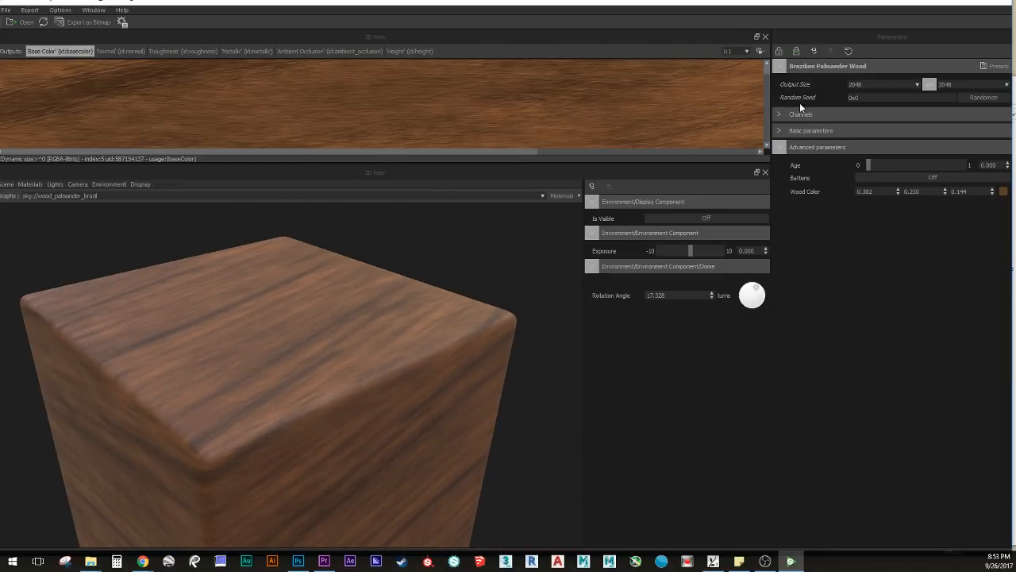
Step: Raise the Normal Intensity to 1.000 in the basic parameters and inspect the grain on the cube
click(802, 130)
drag(915, 203, 966, 205)
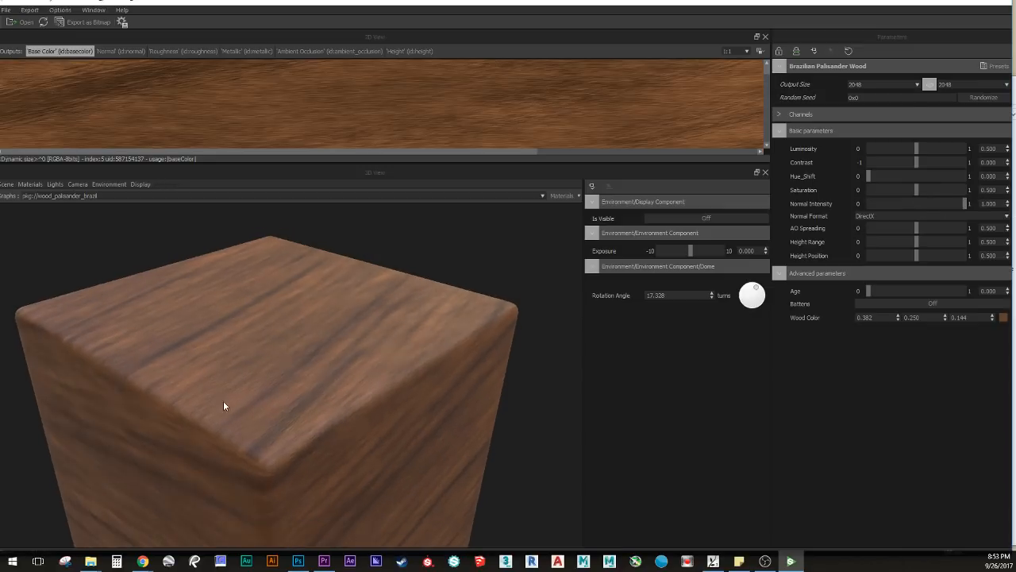
mouse_move(225, 406)
mouse_down()
mouse_move(240, 347)
mouse_move(182, 354)
mouse_move(199, 376)
mouse_move(202, 365)
mouse_up()
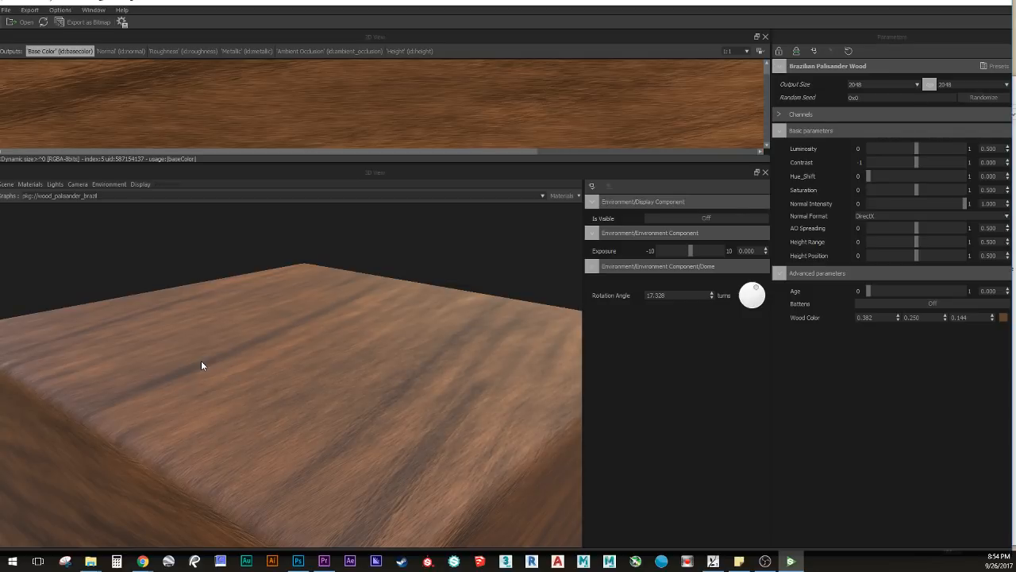
drag(375, 337, 349, 349)
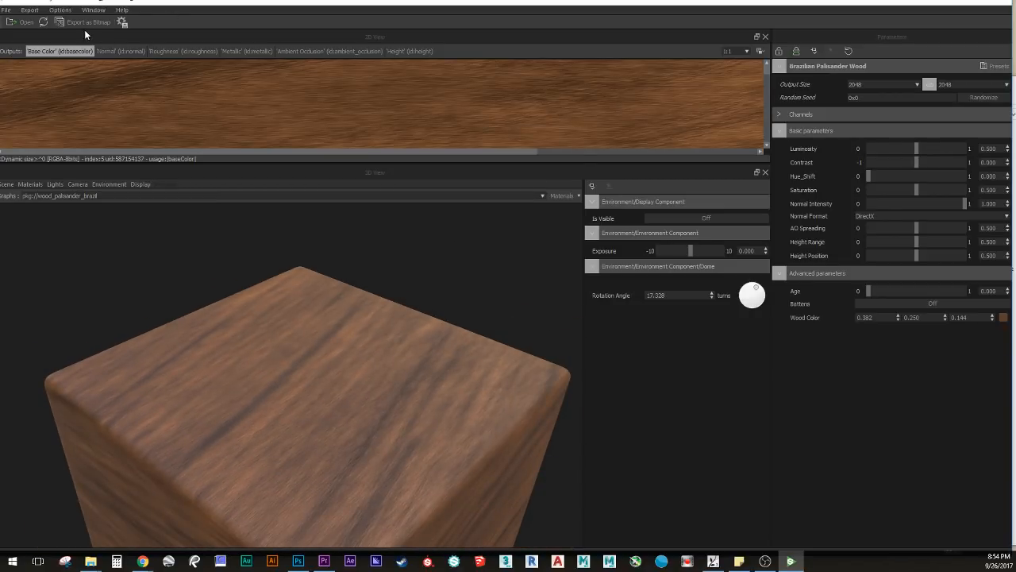
Step: Start a bitmap export and select only the Diffuse, Normal and Glossiness outputs
click(87, 23)
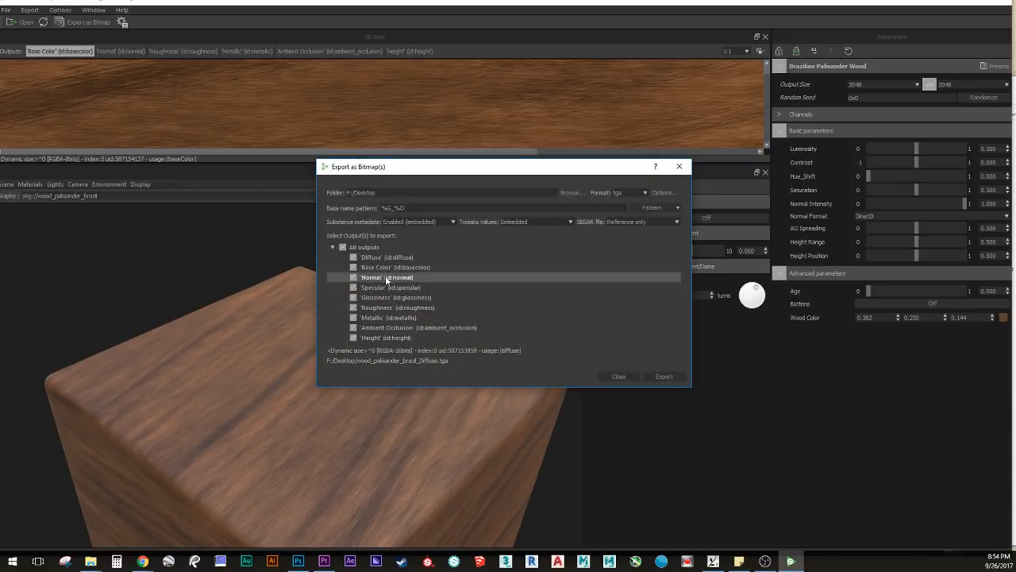
click(342, 247)
click(353, 257)
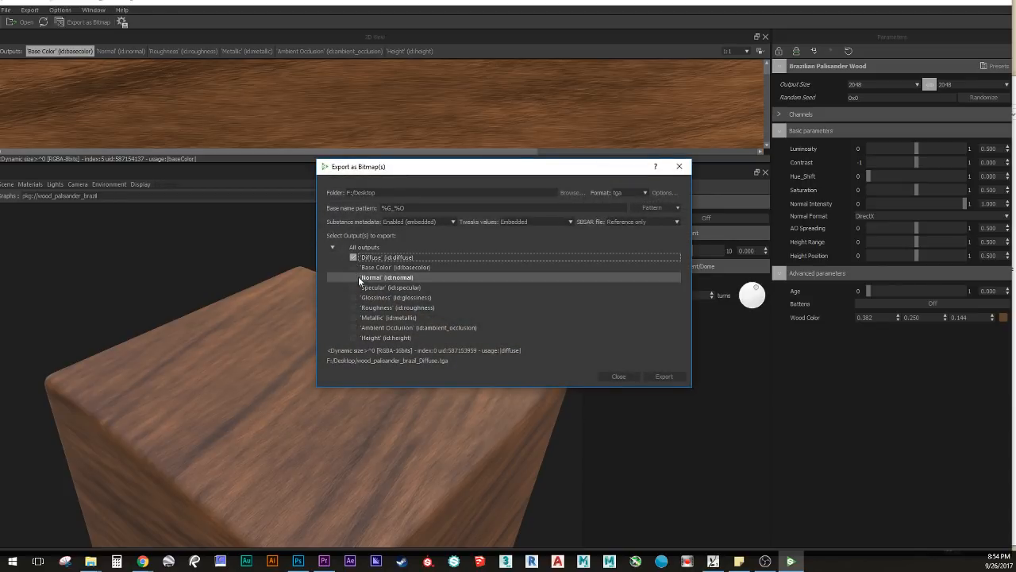
click(353, 277)
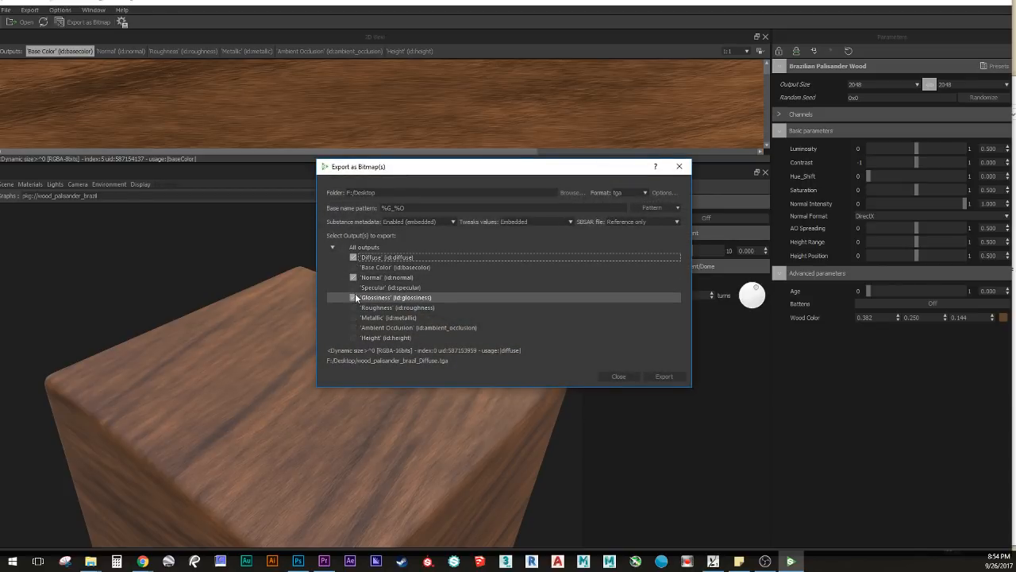
click(353, 297)
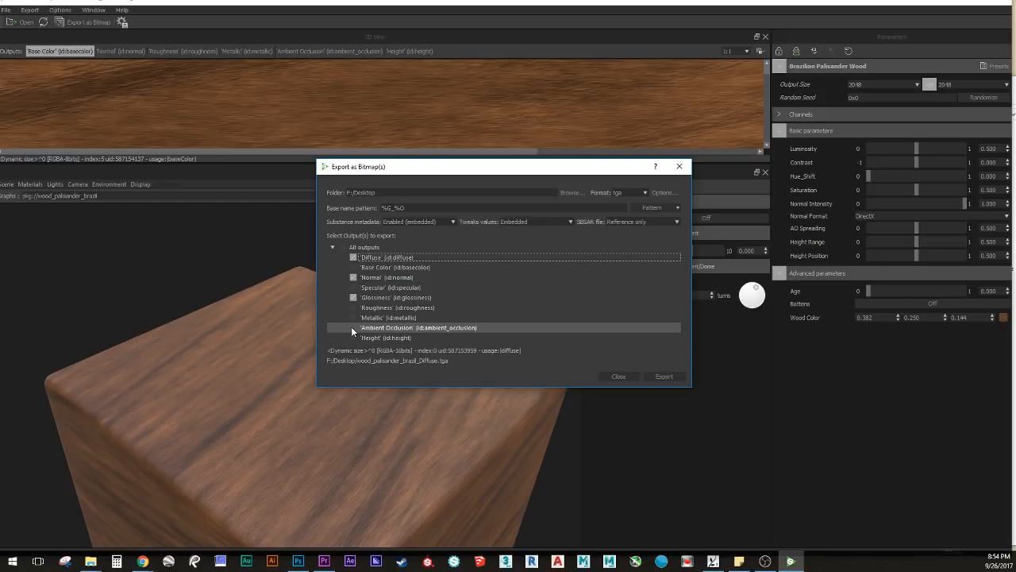
Step: Export the selected outputs to F:/Desktop in jpg format with tweak values saved to an external .sbsprs file
click(631, 191)
click(619, 218)
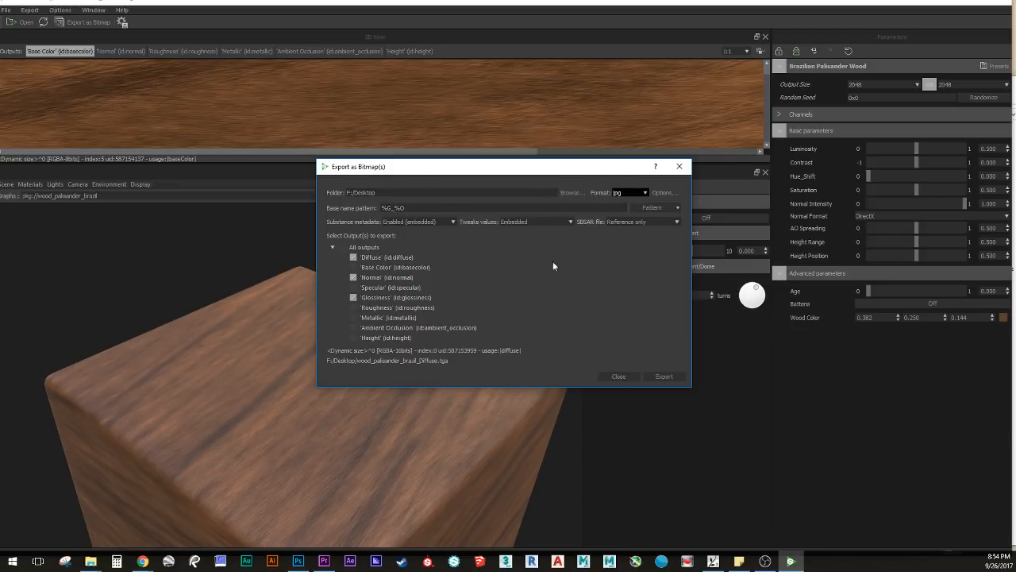
click(545, 223)
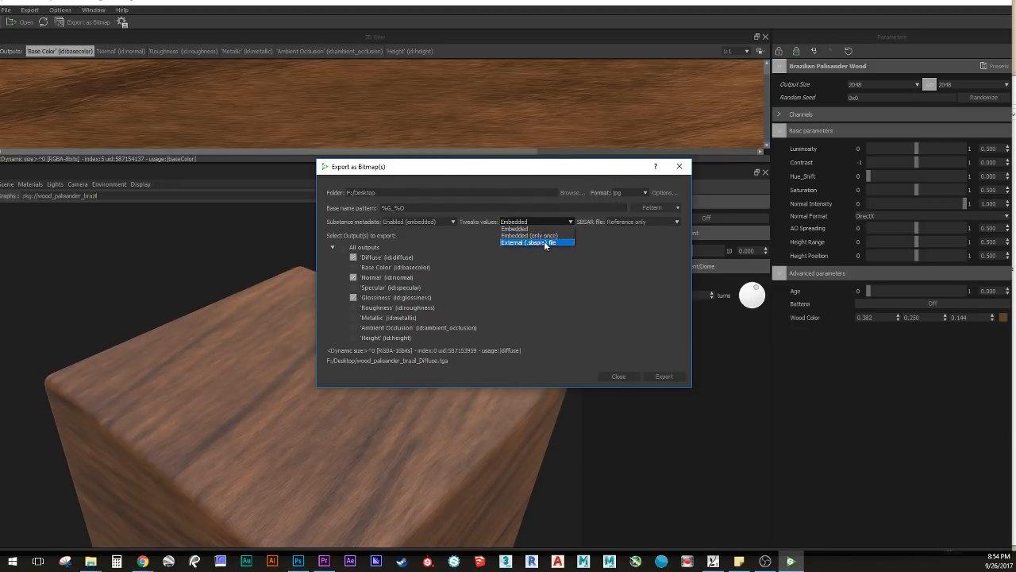
click(539, 241)
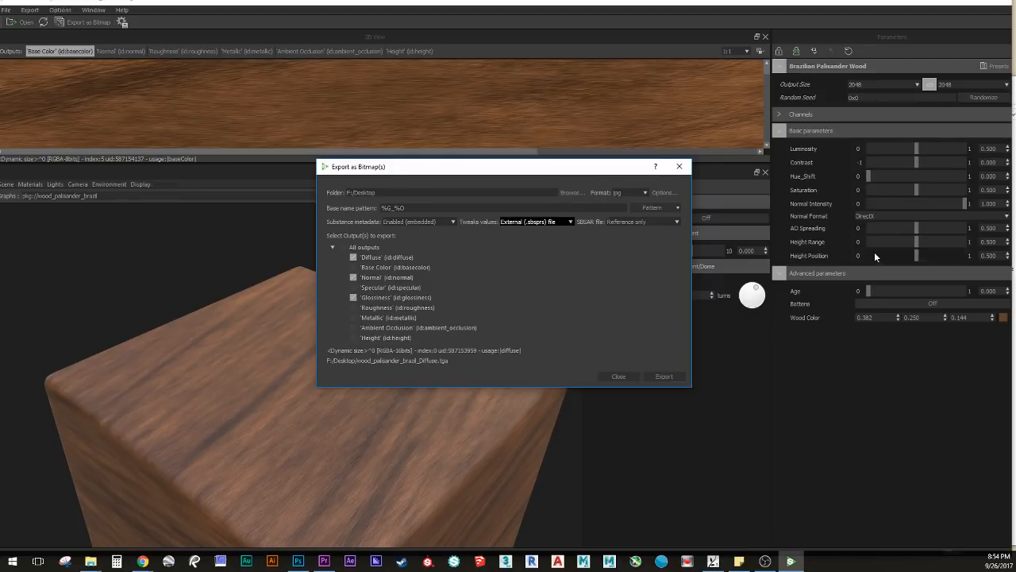
click(662, 377)
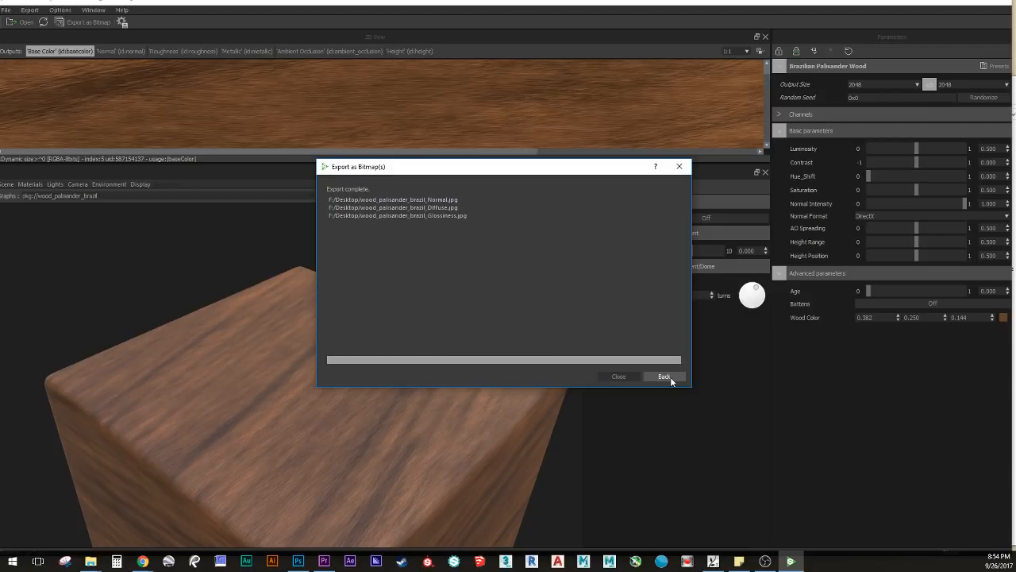
click(620, 374)
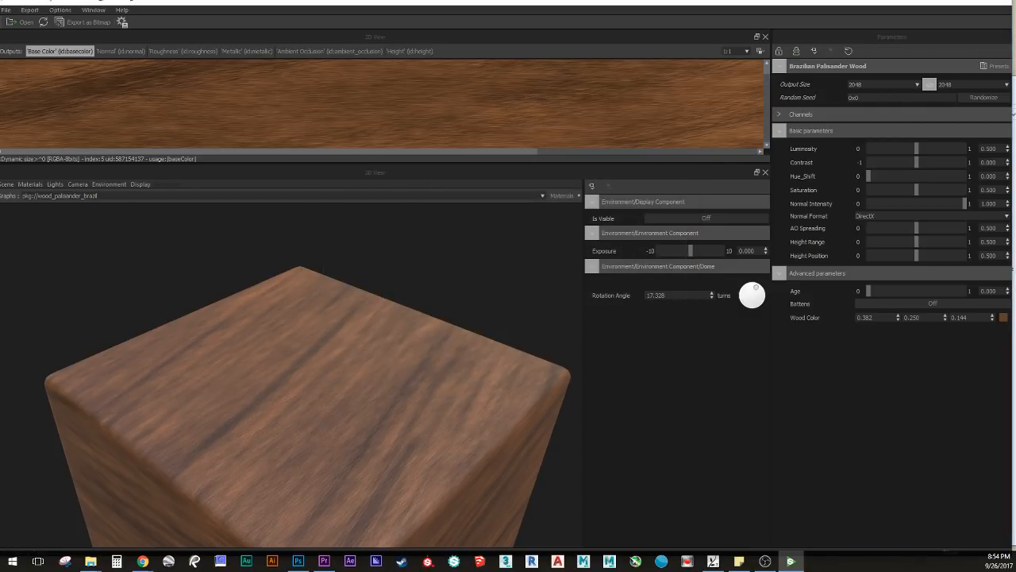
Step: Switch to File Explorer and check the exported wood_palisander_brazil Diffuse, Glossiness and Normal images in the Desktop folder
click(91, 560)
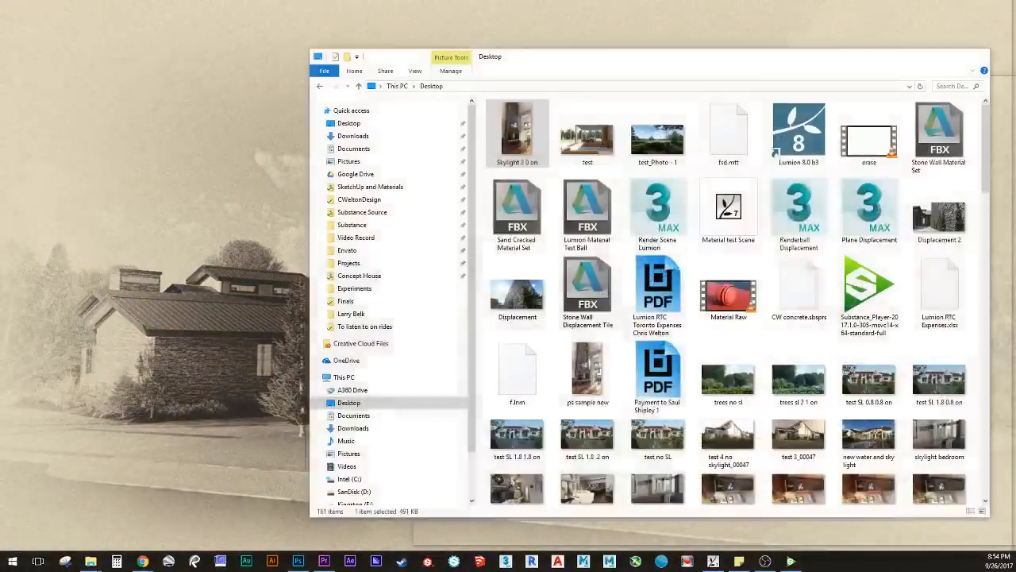
click(91, 505)
click(587, 135)
click(639, 123)
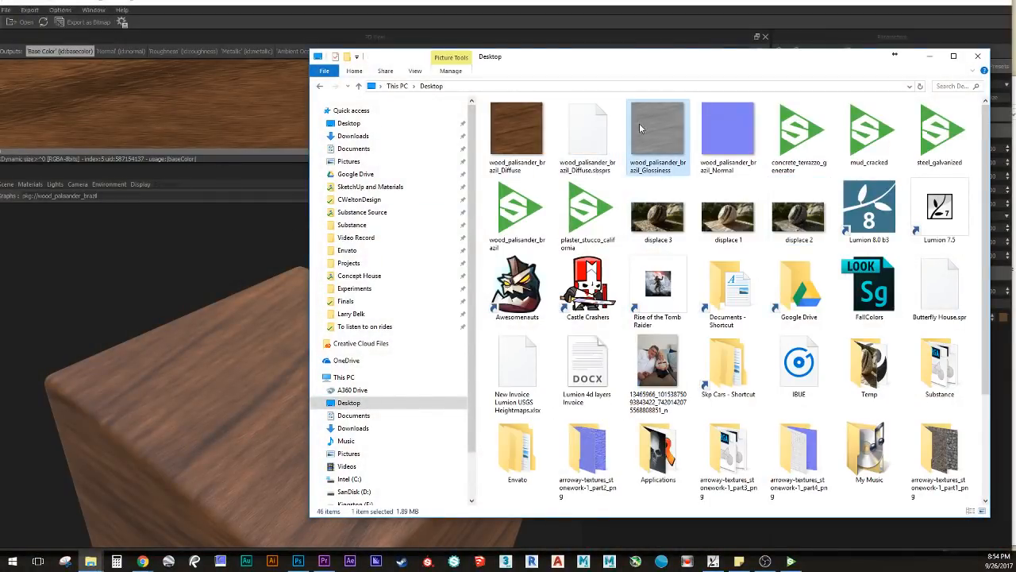
scroll(794, 270, down, 3)
scroll(675, 262, up, 3)
Step: Switch to Photoshop and open the exported wood_palisander_brazil Normal and Glossiness jpg images as separate documents
mouse_move(589, 54)
mouse_down()
mouse_move(589, 95)
mouse_move(589, 63)
mouse_move(592, 74)
mouse_up()
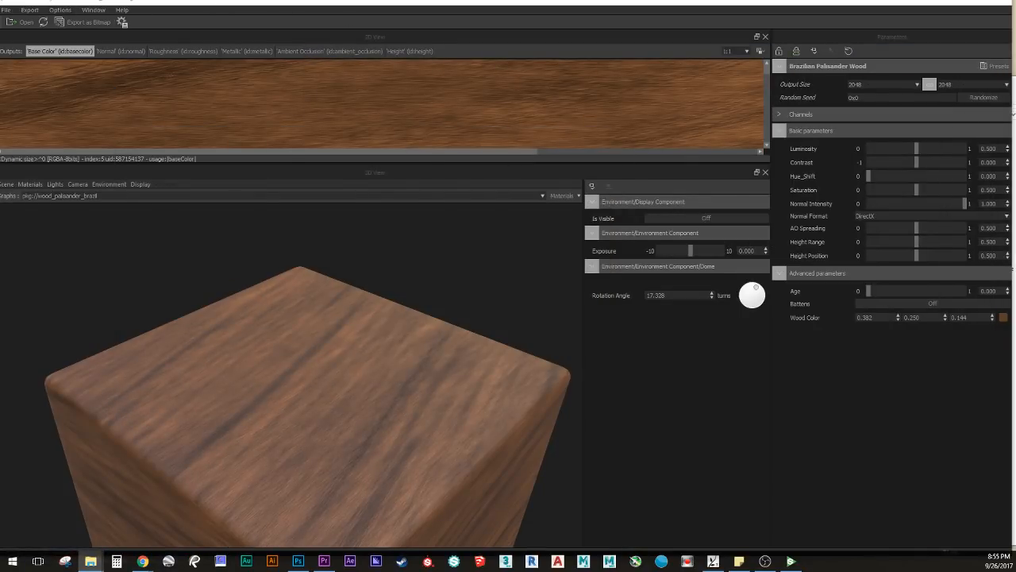
drag(0, 134, 598, 4)
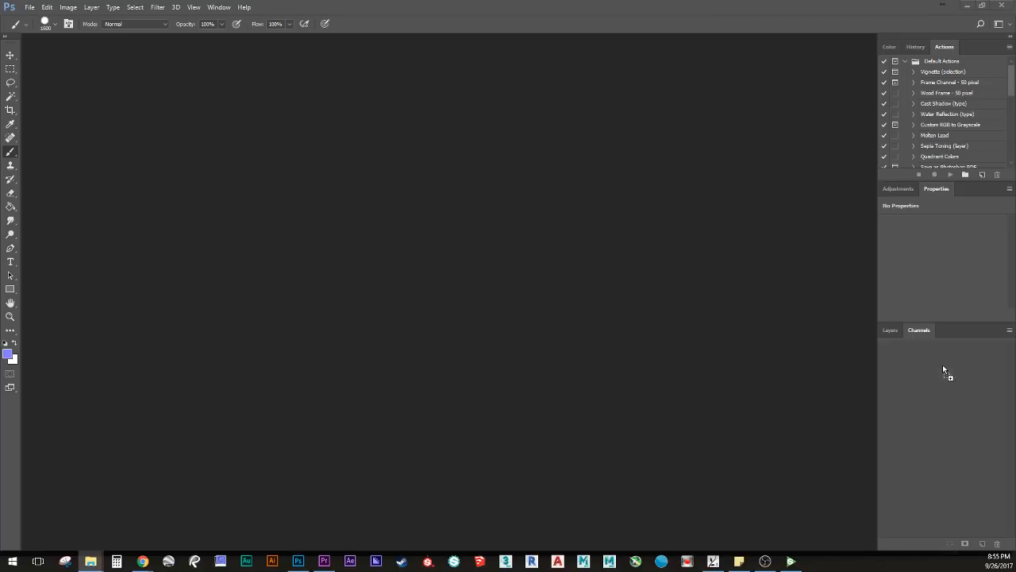
drag(884, 347, 921, 370)
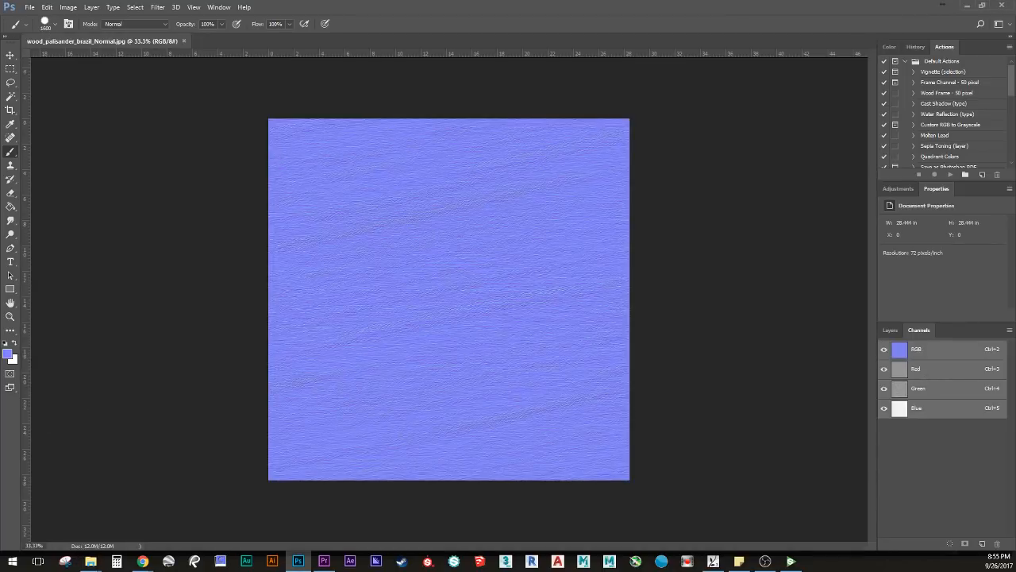
drag(989, 433, 954, 453)
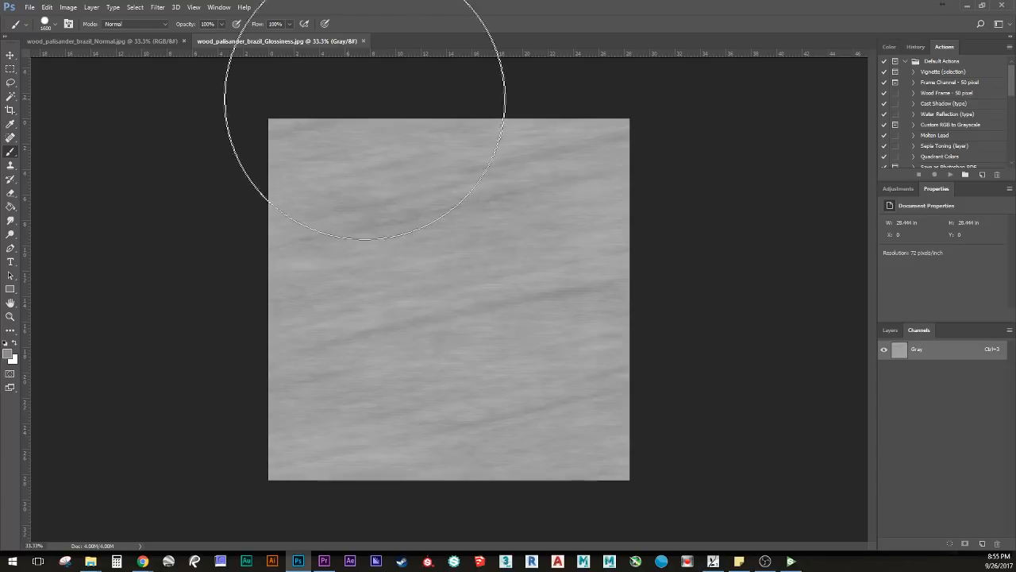
Step: Copy the whole Glossiness image into a new alpha channel of wood_palisander_brazil_Normal.jpg
click(100, 39)
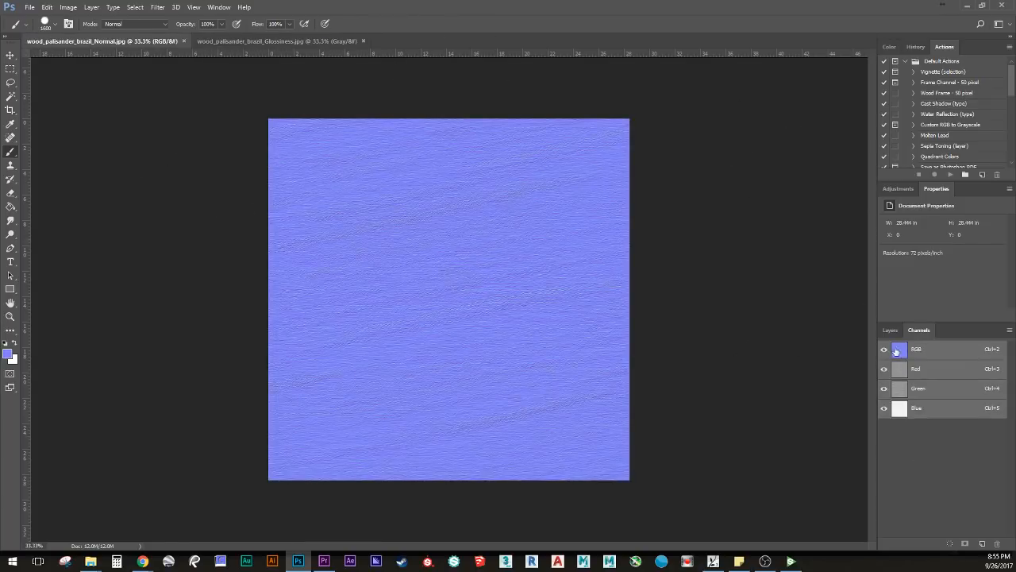
click(306, 41)
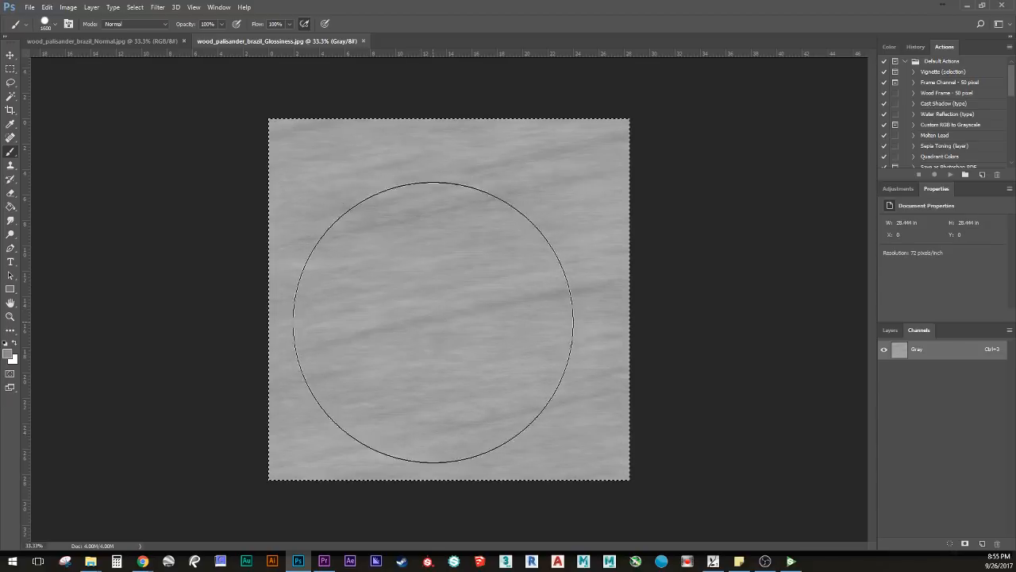
key(ctrl+a)
click(103, 40)
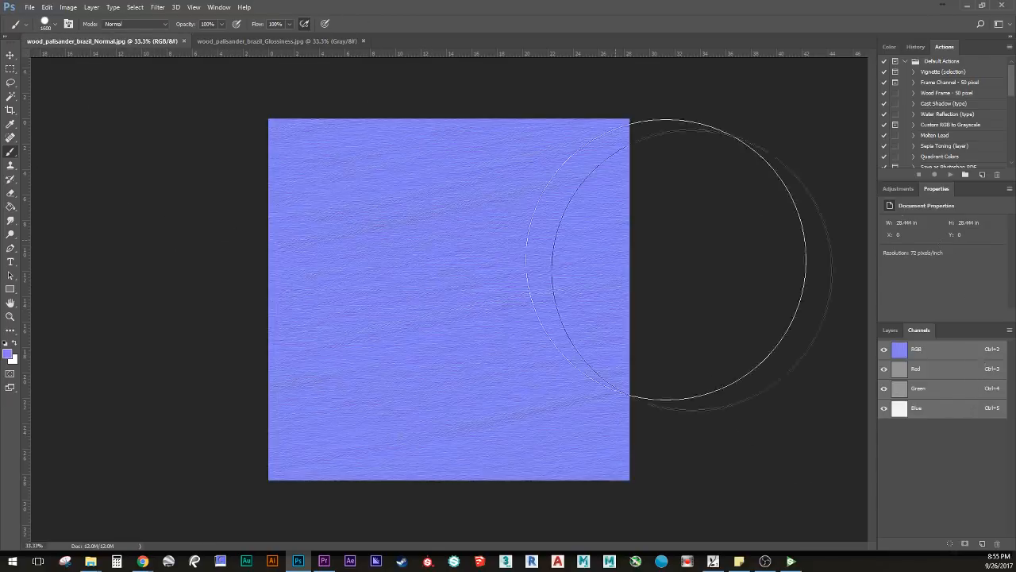
click(982, 543)
key(ctrl+v)
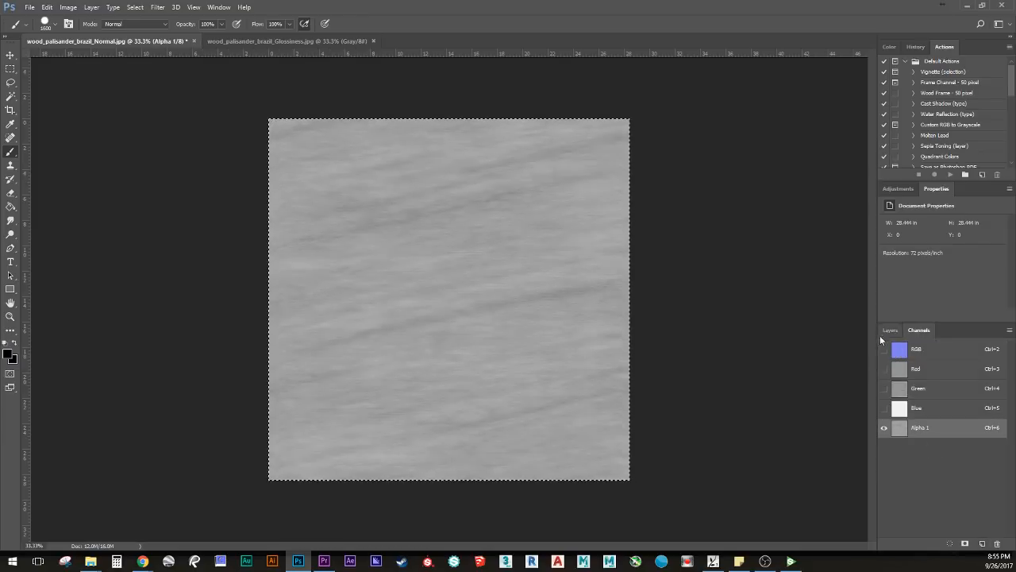
Step: Make the RGB channels visible together with the Alpha 1 channel and check the Background layer
click(885, 348)
click(889, 330)
click(915, 330)
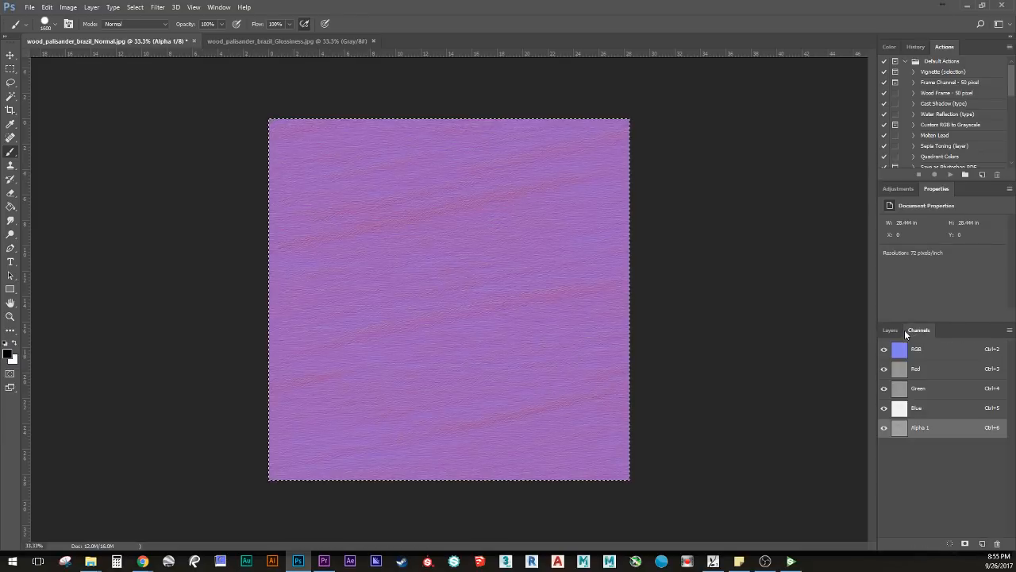
click(890, 330)
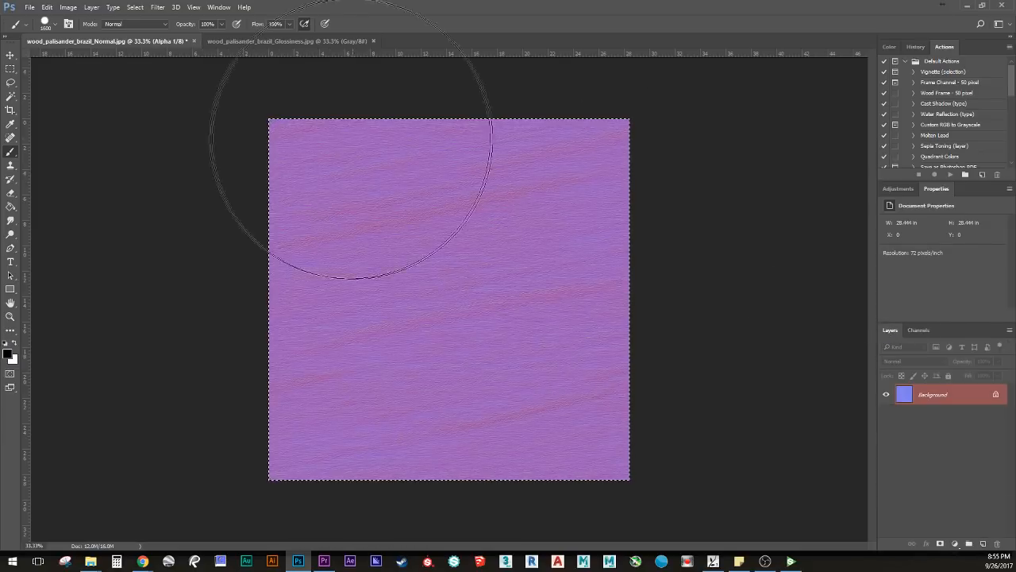
Step: Save the normal map to the Desktop as a Targa file named wood_palisander_brazil_Normal GLOSS with alpha channels included
click(28, 7)
click(78, 128)
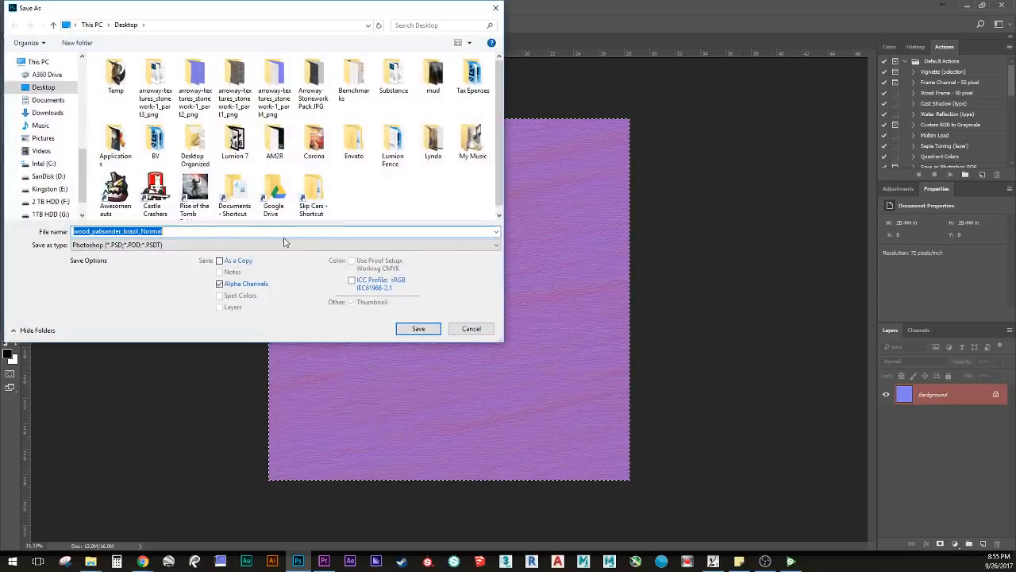
click(199, 232)
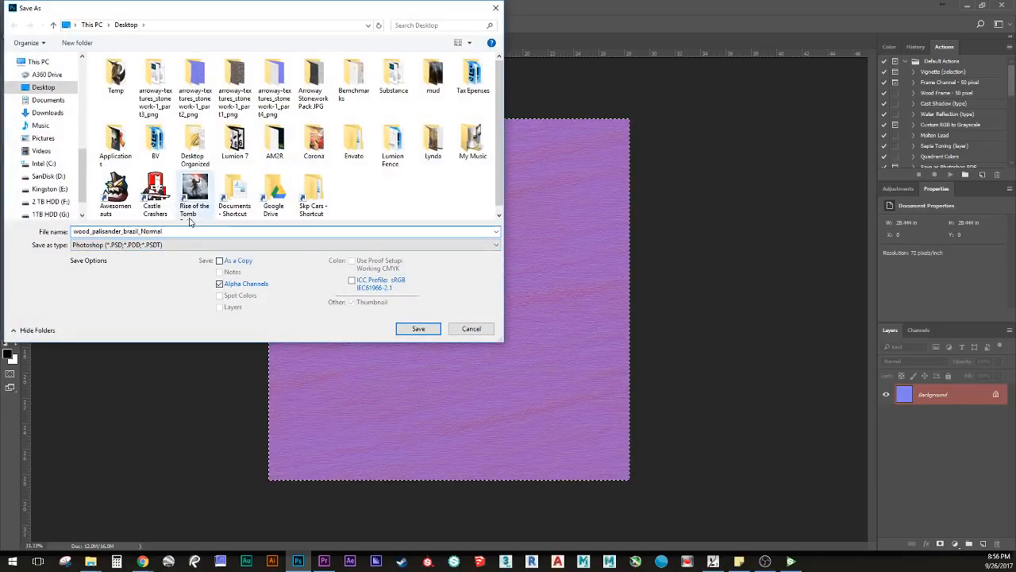
text(GLOSS)
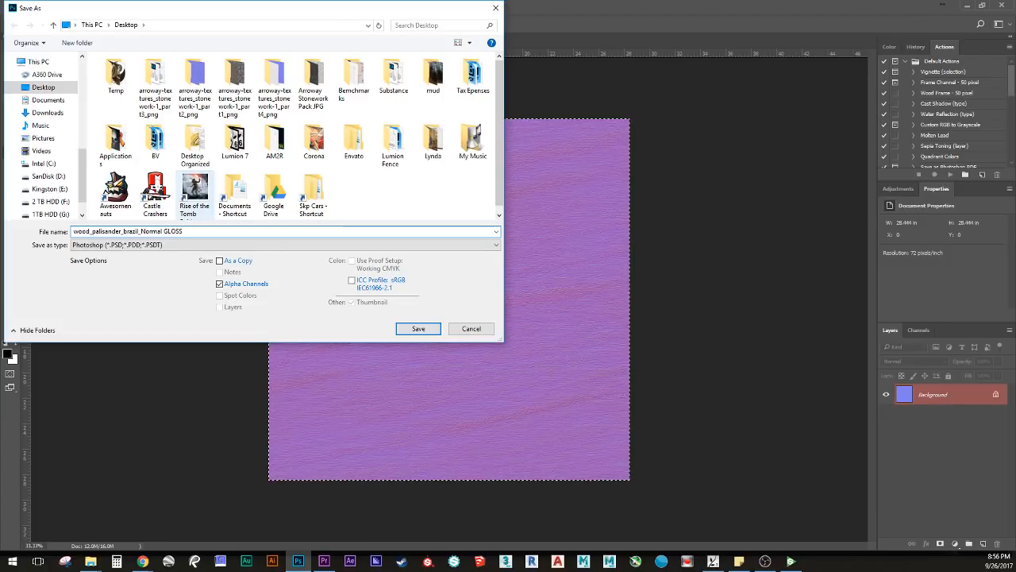
click(135, 246)
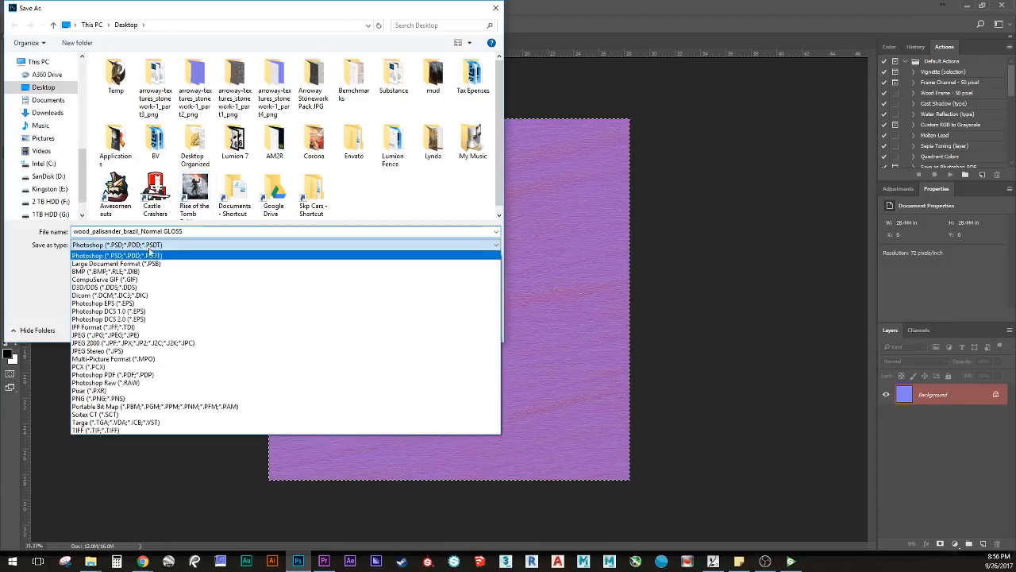
click(173, 423)
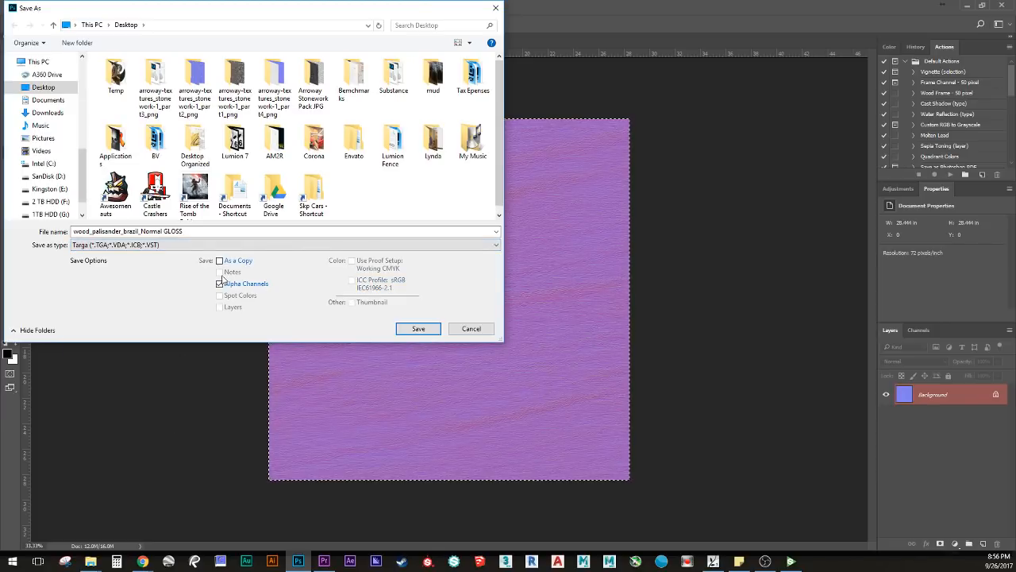
click(421, 329)
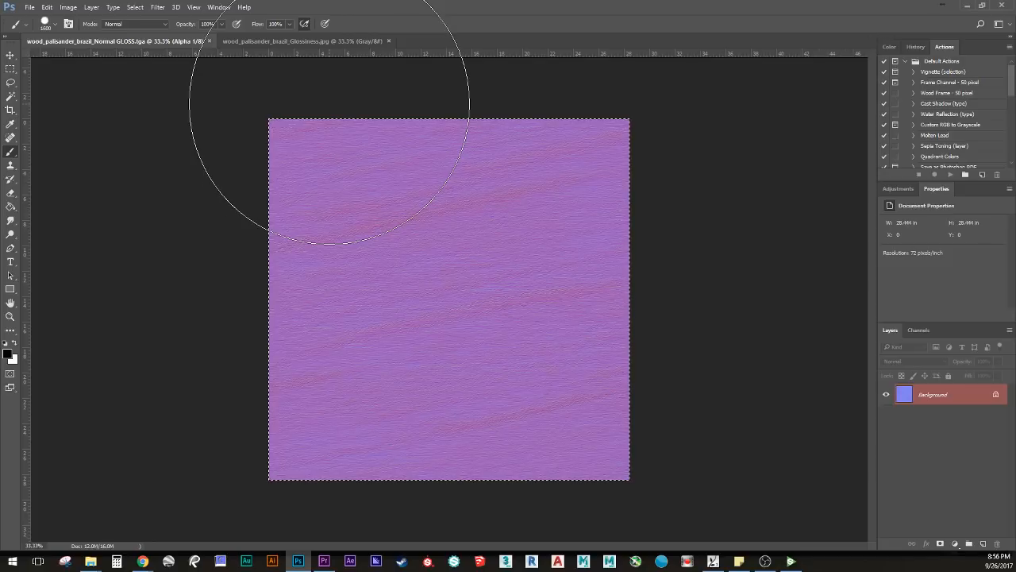
Step: Clear the selection on the saved normal map and switch to Lumion
key(ctrl+d)
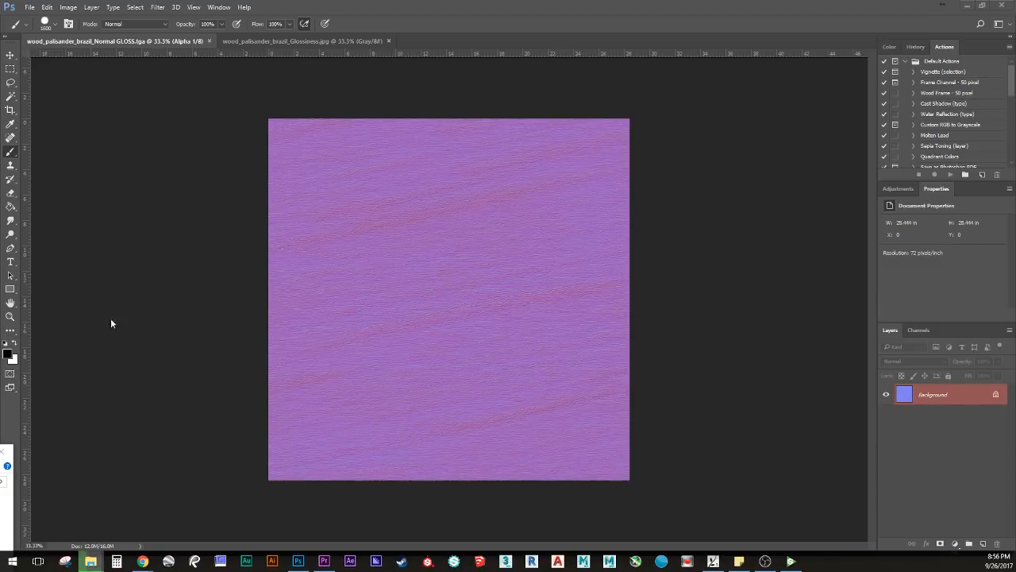
key(ctrl+a)
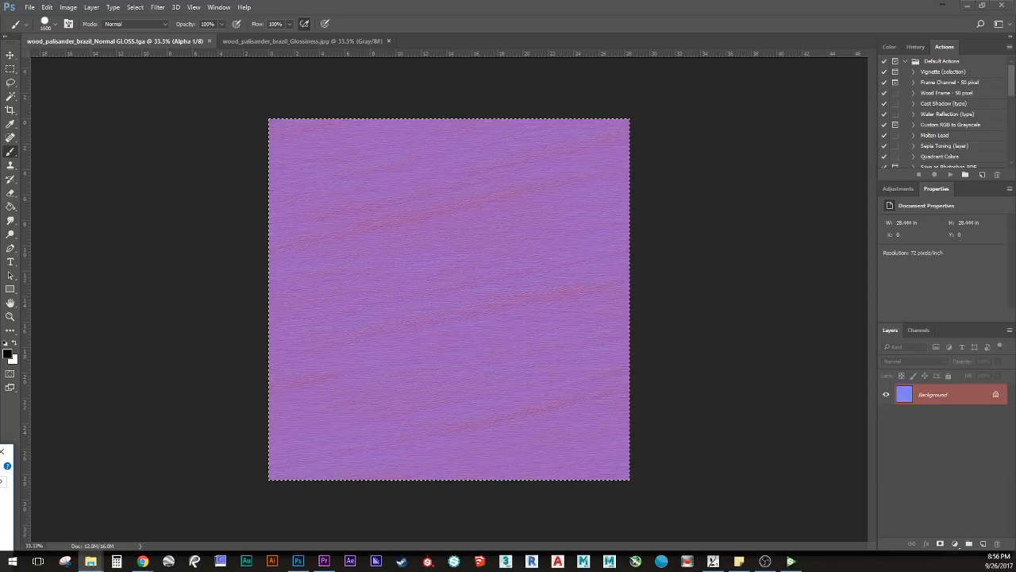
key(ctrl+d)
key(alt+Tab)
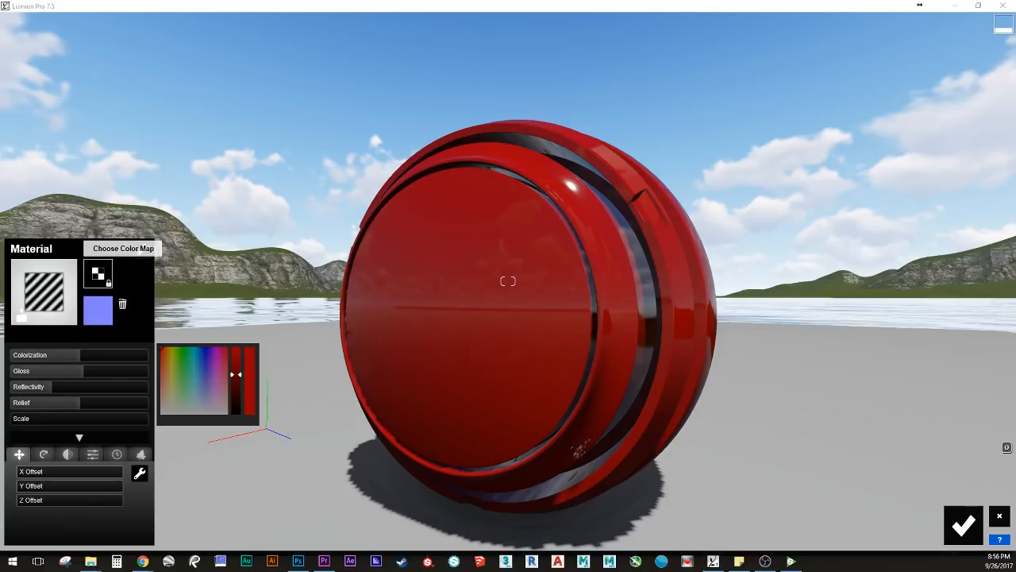
Step: Check the live chat on the YouTube live dashboard in Chrome and return to Lumion
click(143, 562)
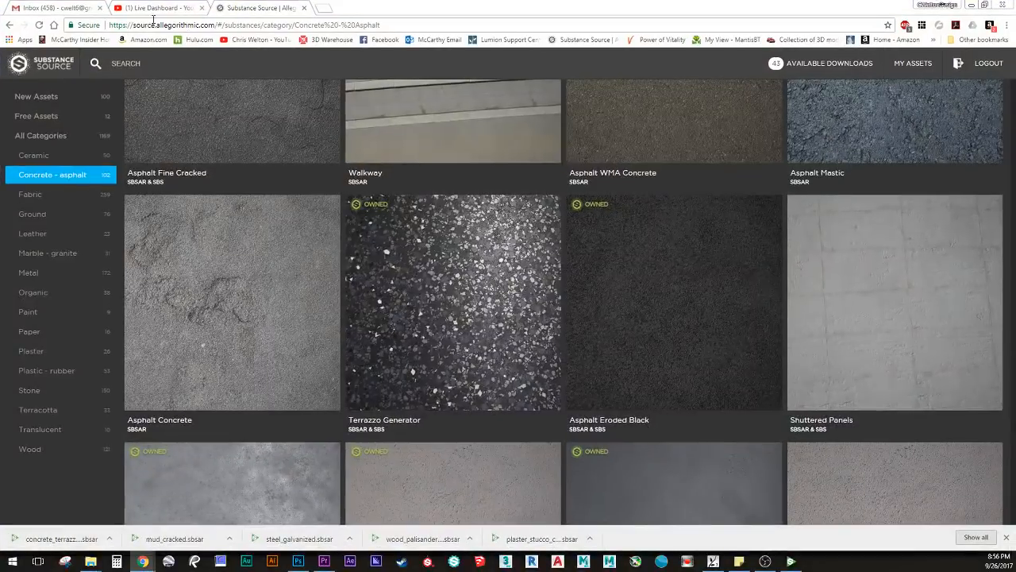
click(151, 10)
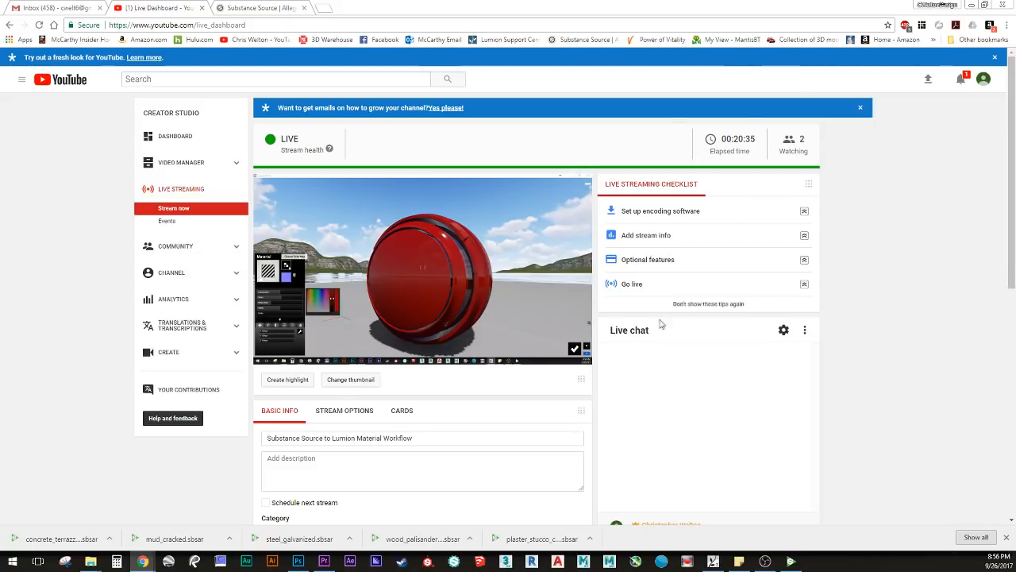
scroll(710, 399, down, 3)
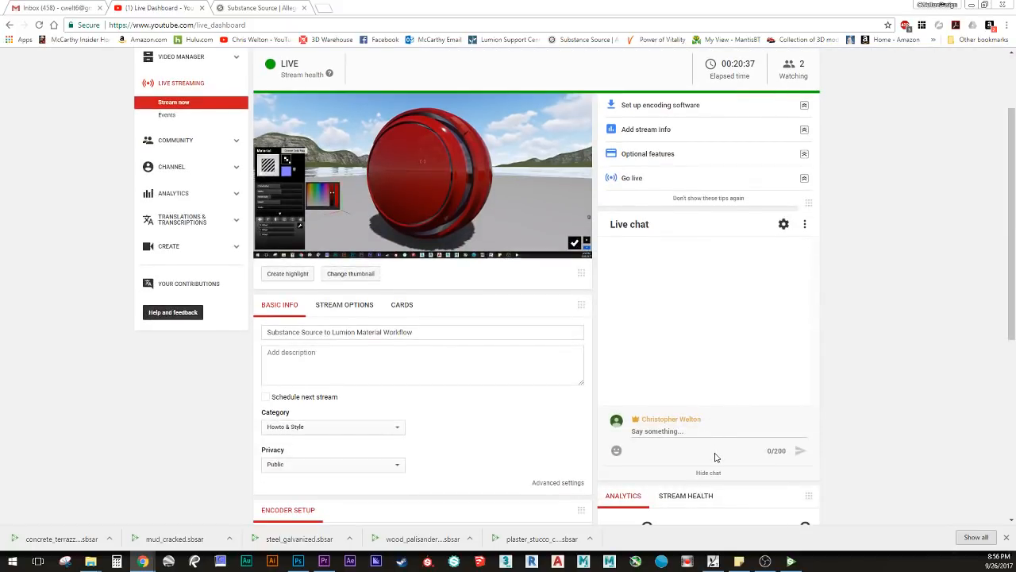
scroll(715, 457, up, 2)
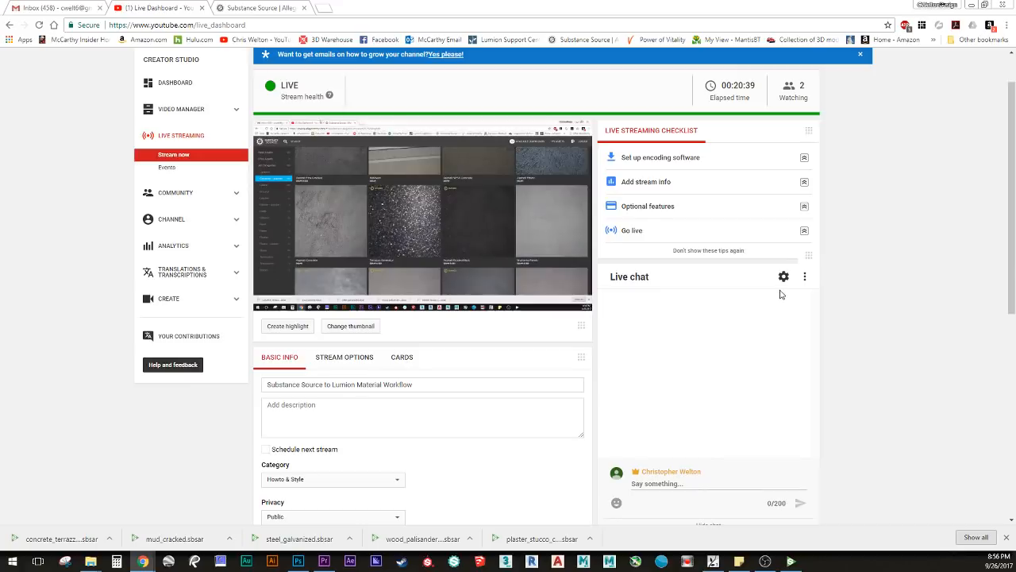
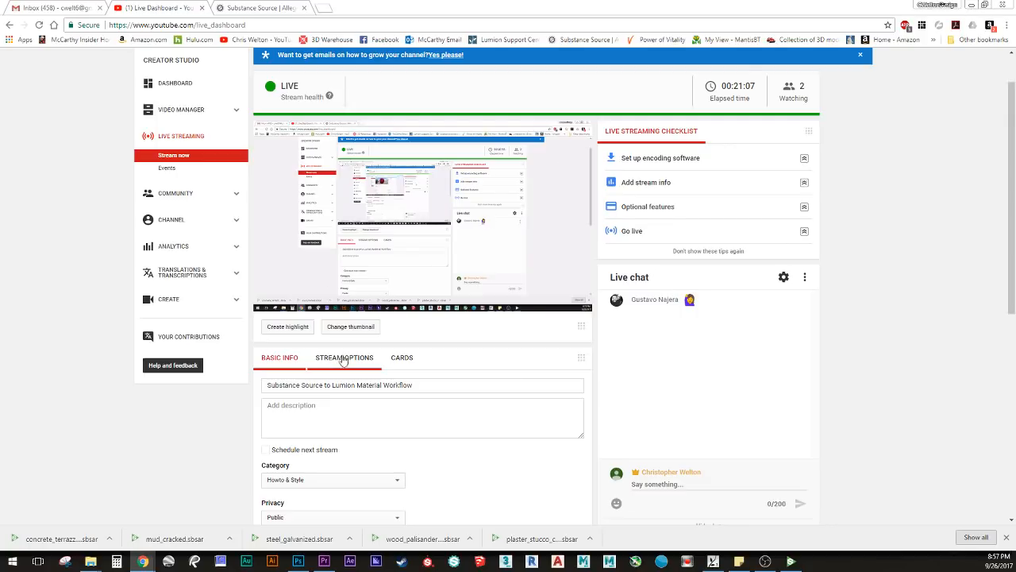
click(976, 5)
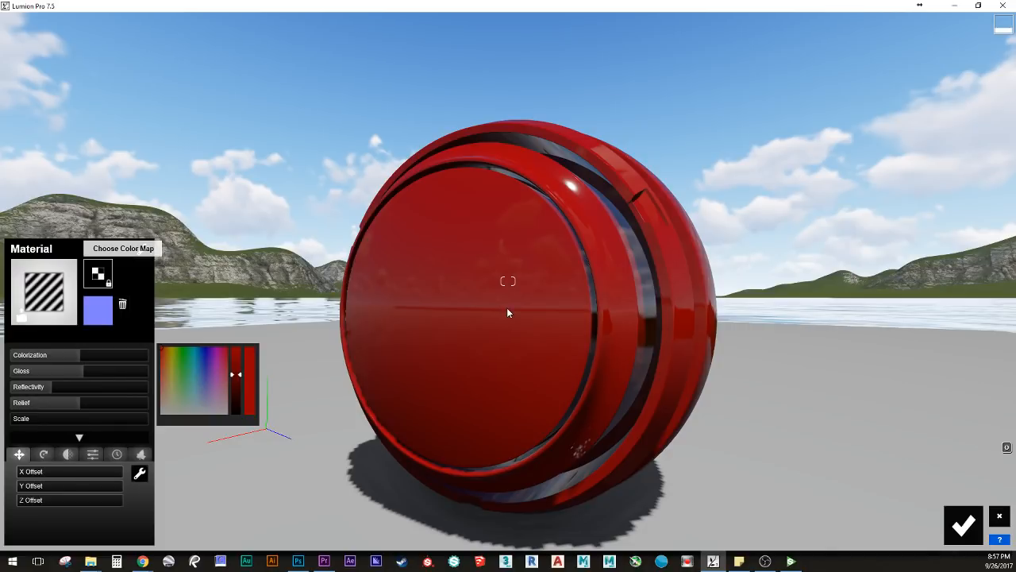
Step: Apply the palisander wood texture as the color map of the 01_Head material and reduce its Colorization to zero
key(w)
right_drag(429, 334, 434, 341)
drag(76, 356, 8, 356)
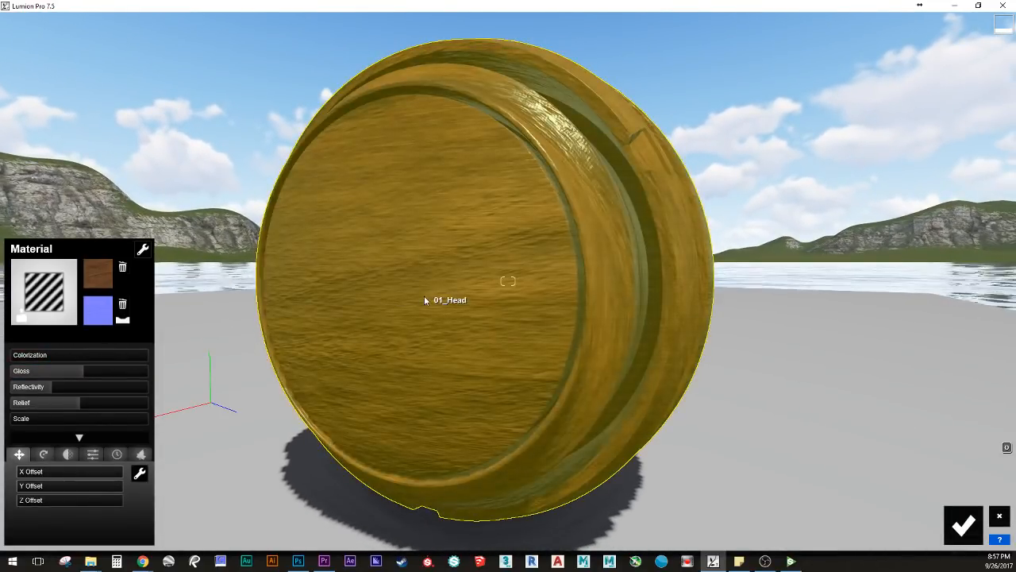
Step: Assign a custom material to the ground plane and load the palisander wood texture as its color map
key(s)
click(255, 433)
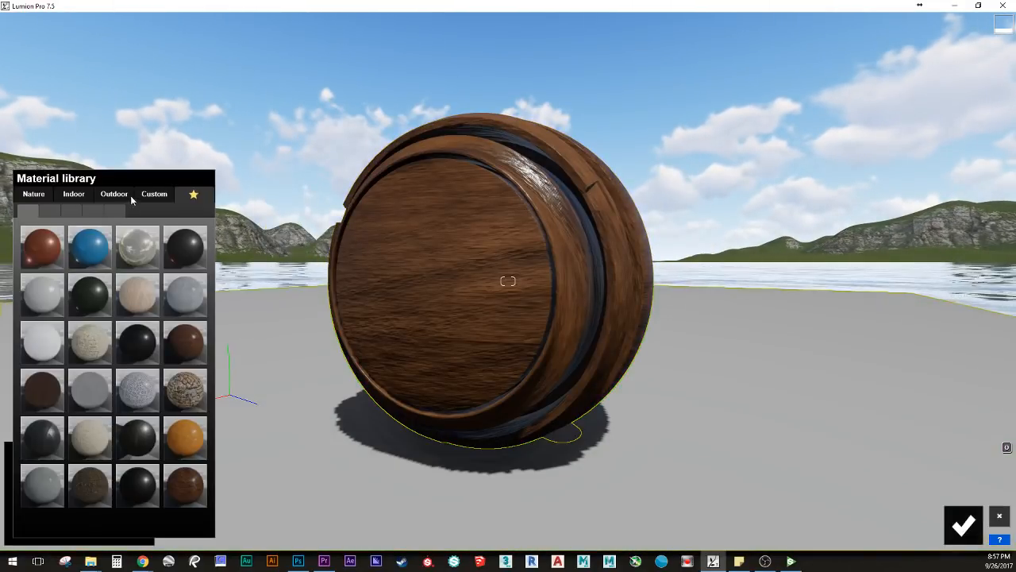
click(154, 193)
click(44, 327)
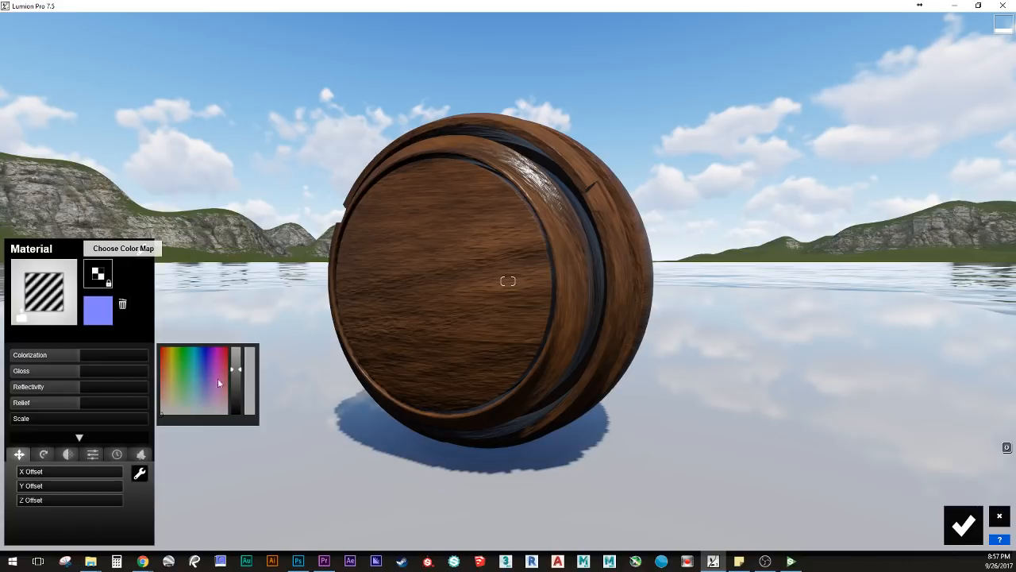
click(420, 404)
right_drag(461, 291, 422, 383)
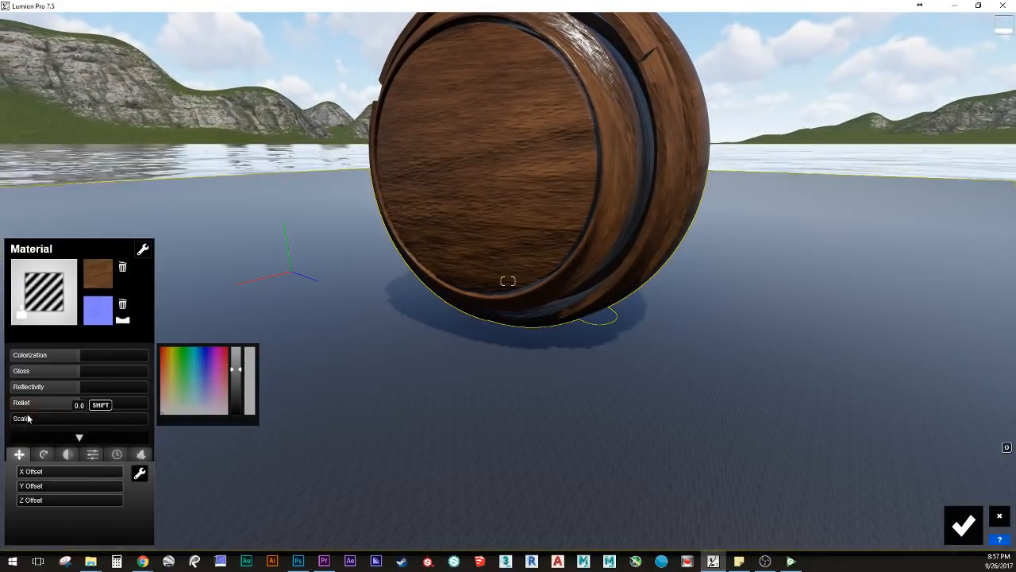
Step: Raise the Scale of the ground's wood material, set its Colorization to 0.0 and inspect the result around the ball
drag(16, 418, 50, 420)
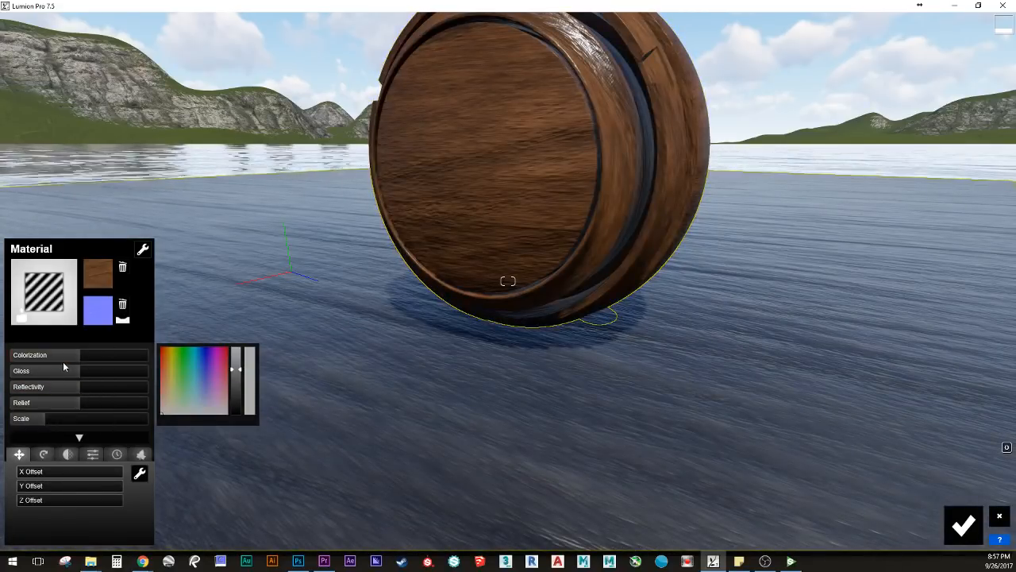
drag(63, 357, 11, 355)
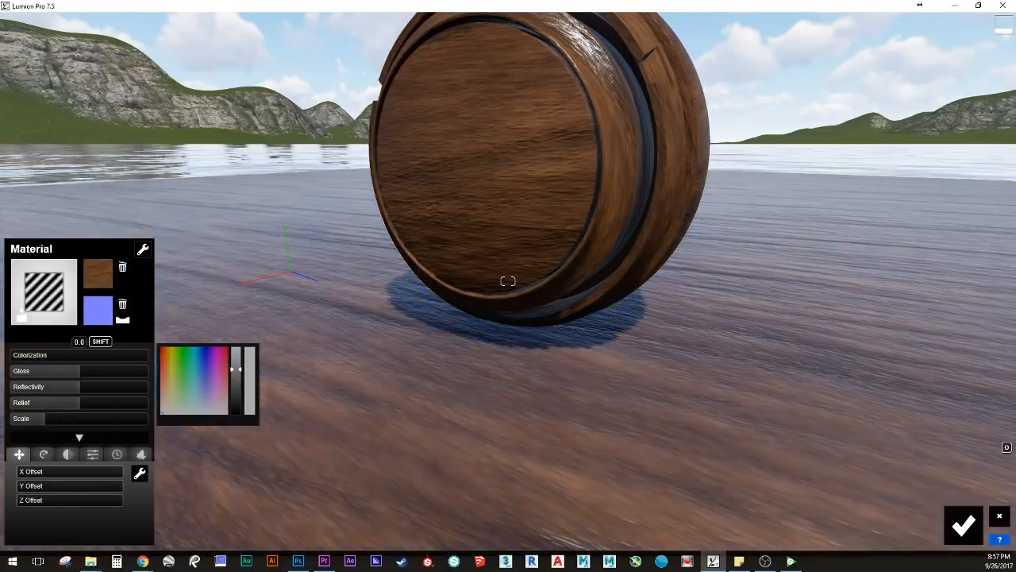
right_drag(508, 282, 476, 191)
key(s)
key(w)
key(s)
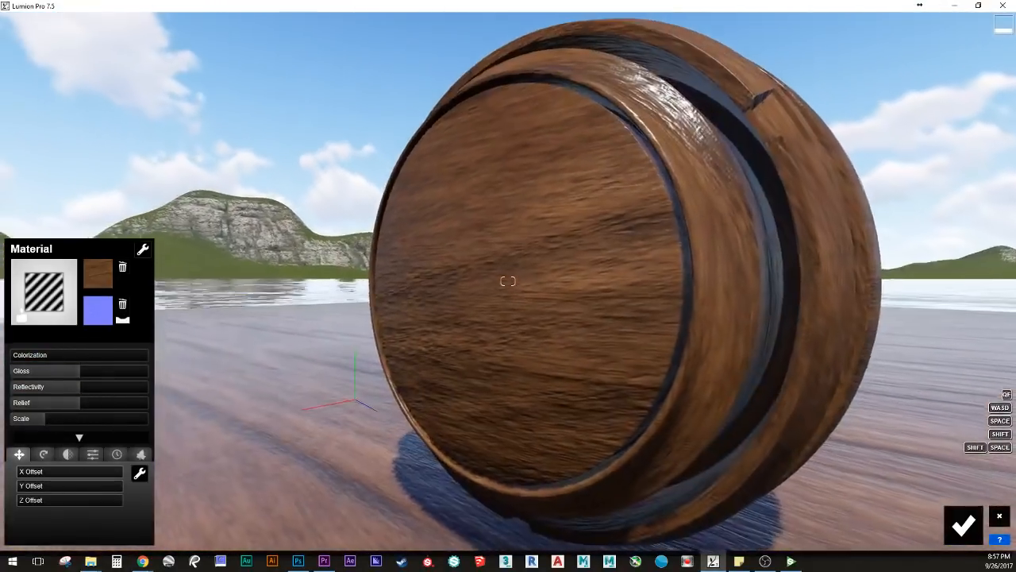
key(s)
right_drag(477, 254, 495, 256)
Step: Select the ball's 01_Head material, choose a normal map for it and increase its Relief
click(496, 257)
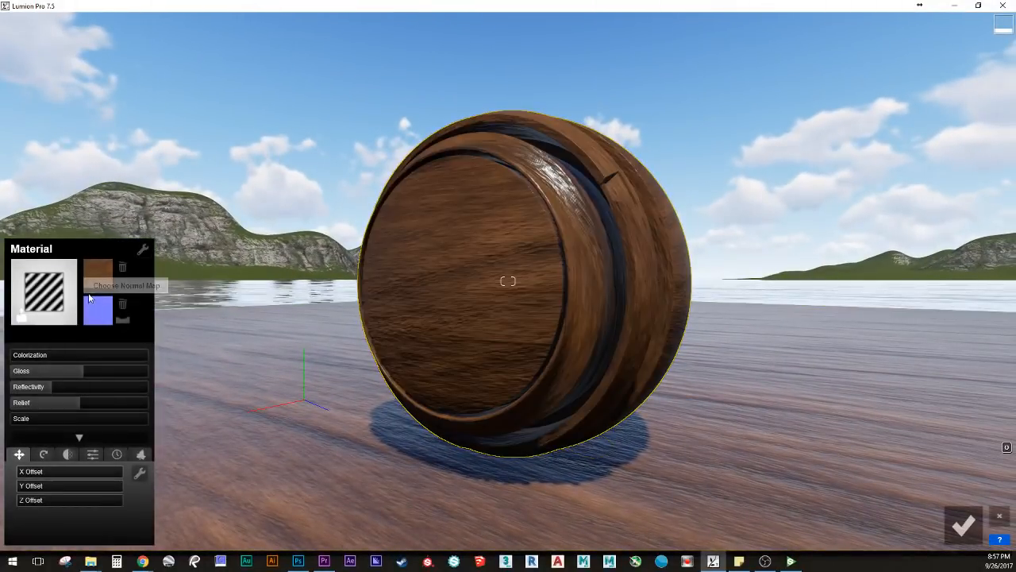
key(w)
key(s)
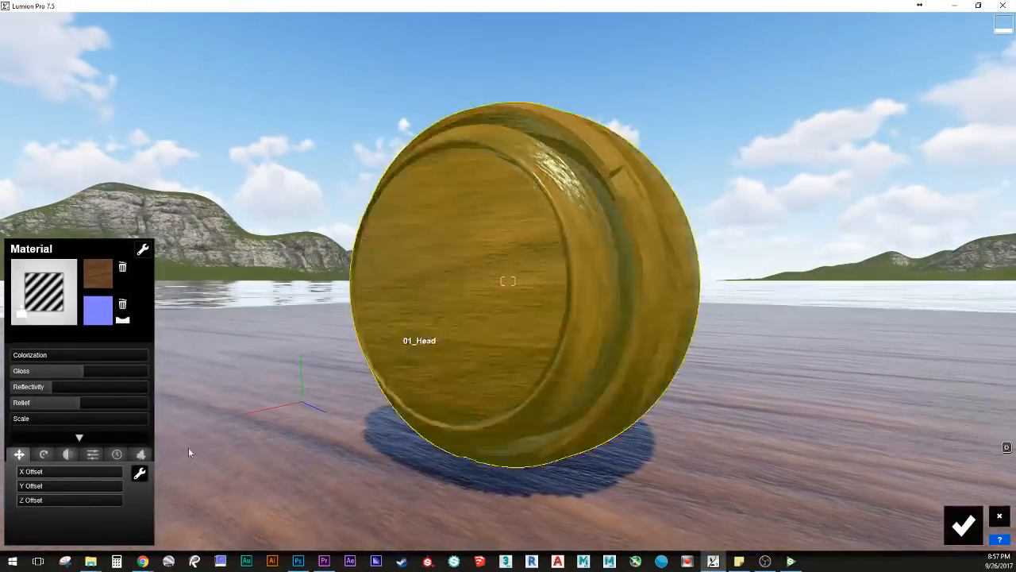
drag(77, 404, 99, 421)
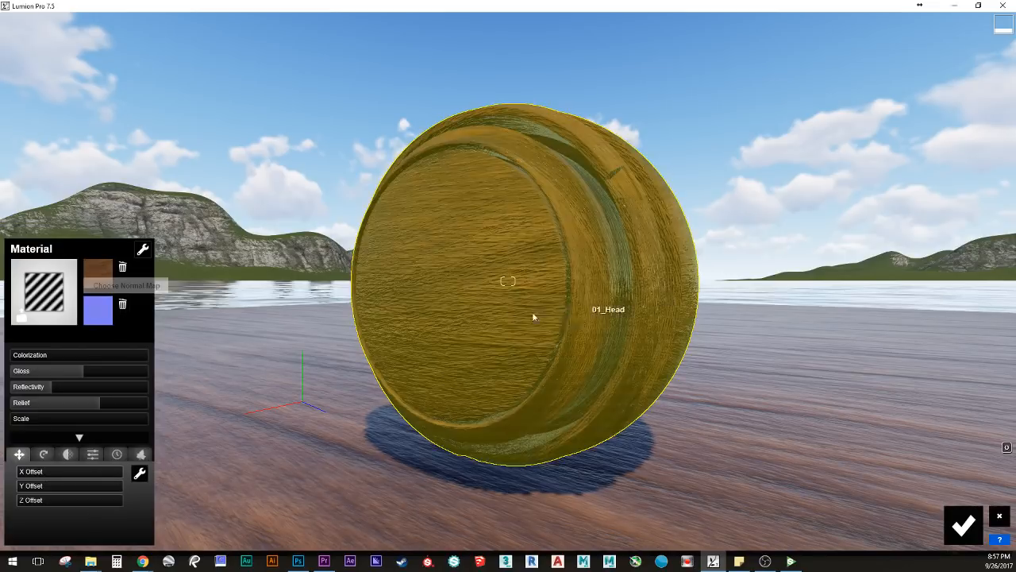
Step: Lower the Relief and Gloss of the ball's 01_Head material so its grain looks finer and less shiny up close
scroll(524, 318, up, 5)
drag(98, 403, 30, 419)
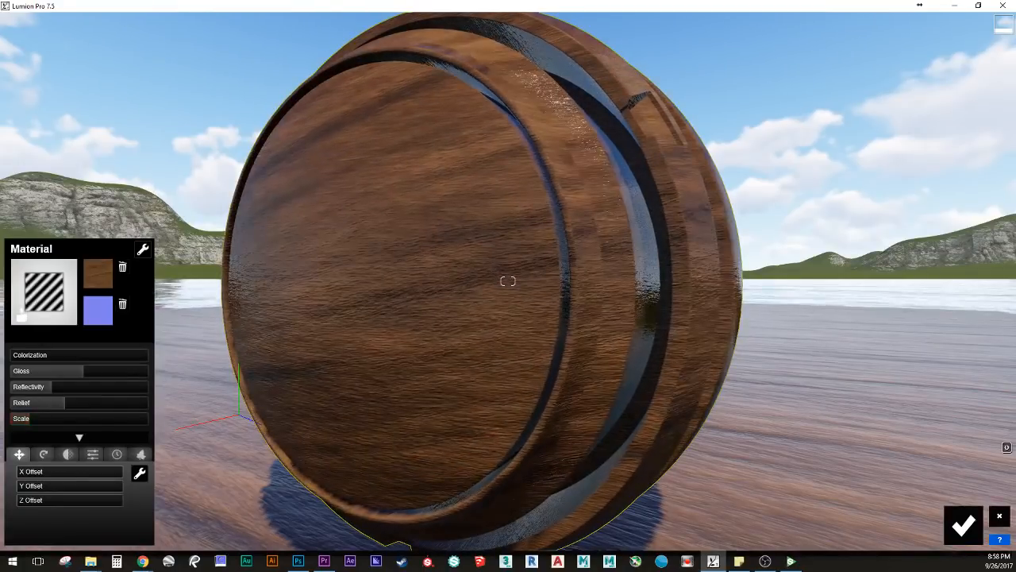
drag(76, 377, 45, 388)
key(w)
right_drag(606, 428, 703, 382)
key(s)
key(d)
key(w)
key(w)
drag(86, 406, 40, 435)
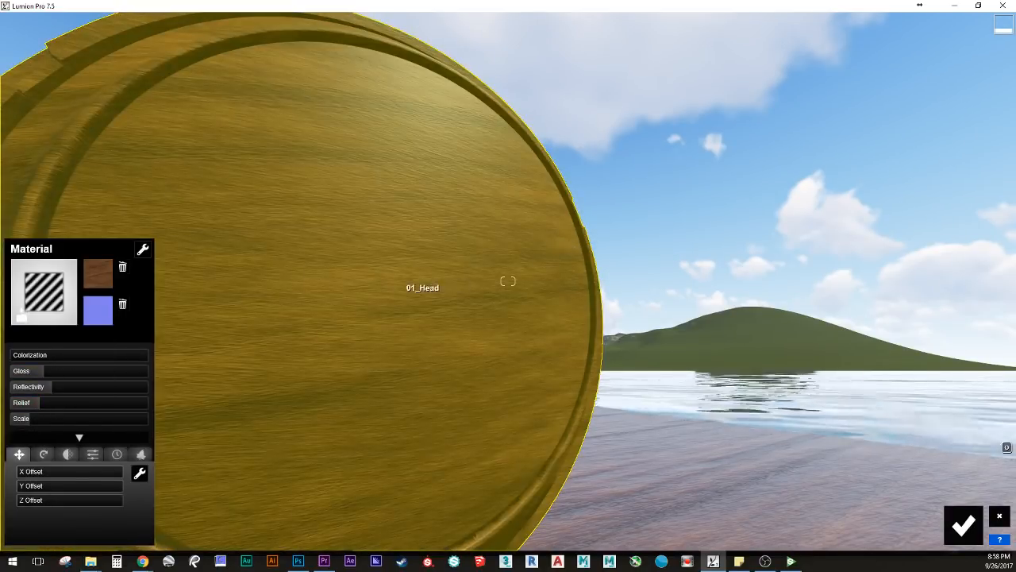
Step: Raise the 01_Head material's Reflectivity and Gloss slightly and inspect the highlights on the ball's front face
right_drag(424, 291, 362, 314)
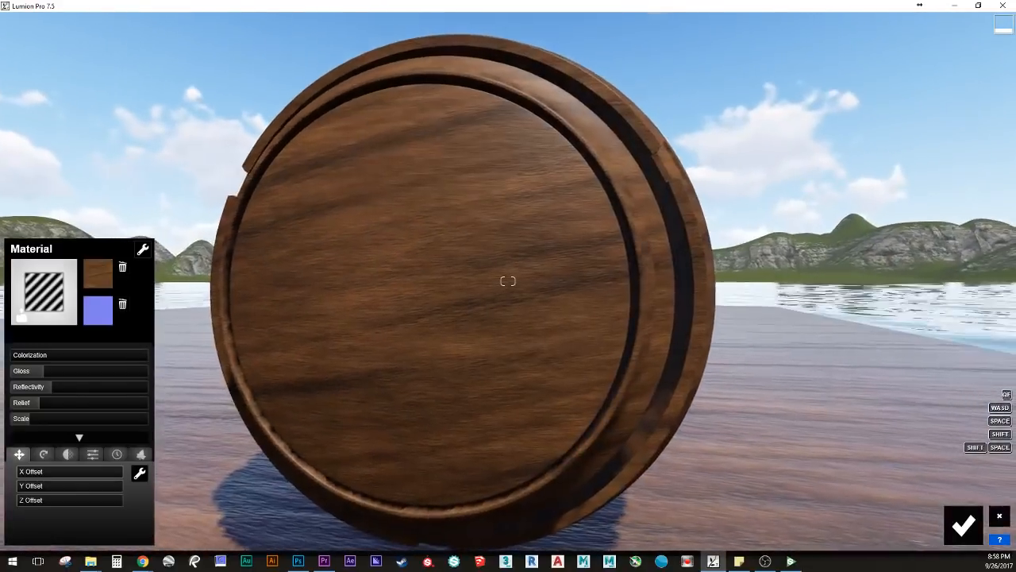
key(w)
right_drag(508, 281, 520, 336)
key(s)
key(q)
key(w)
key(d)
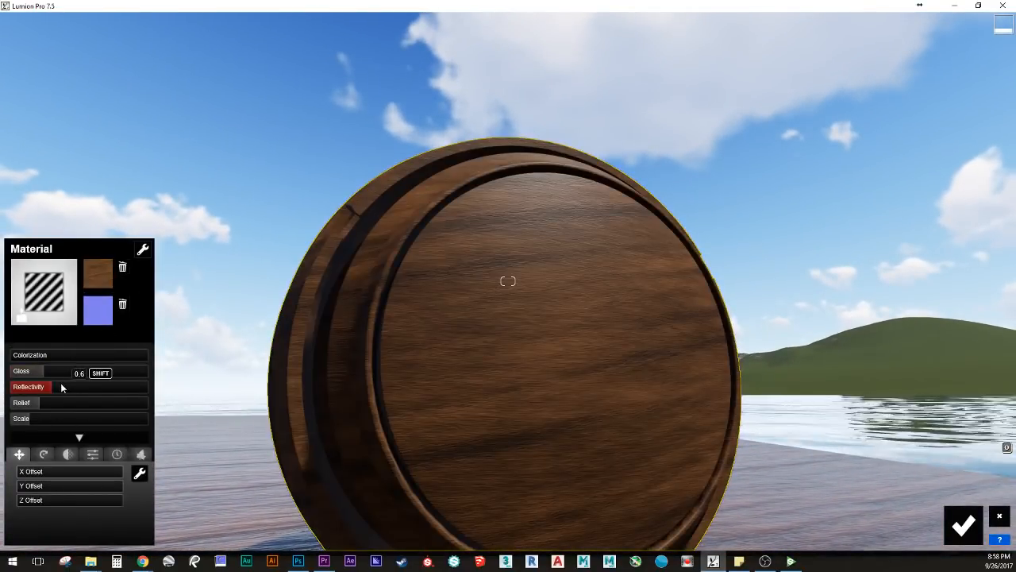
mouse_move(61, 387)
mouse_down()
mouse_move(72, 390)
mouse_move(73, 361)
mouse_move(80, 373)
mouse_move(48, 378)
mouse_up()
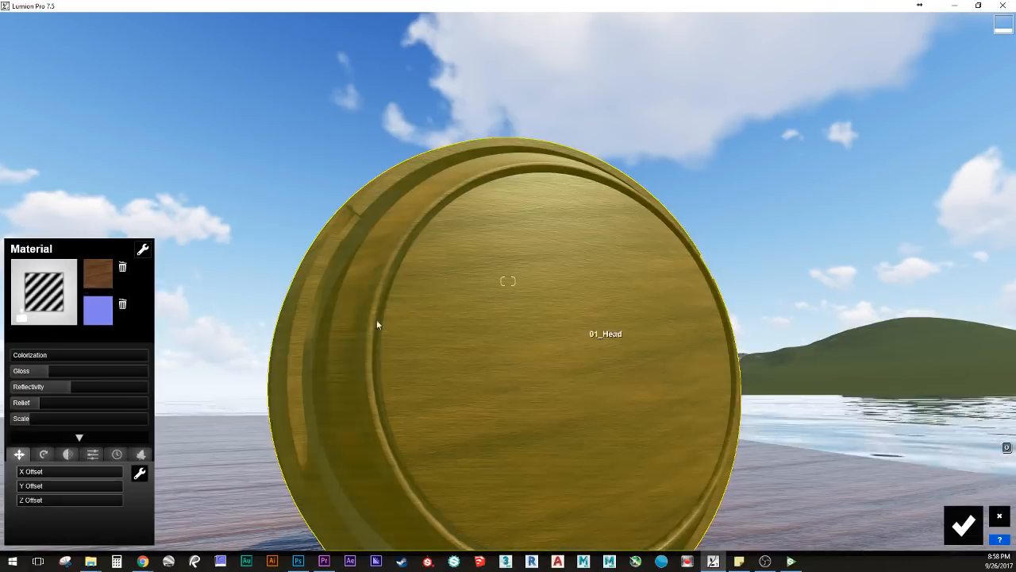
right_drag(376, 321, 378, 312)
drag(69, 373, 57, 390)
scroll(551, 267, up, 3)
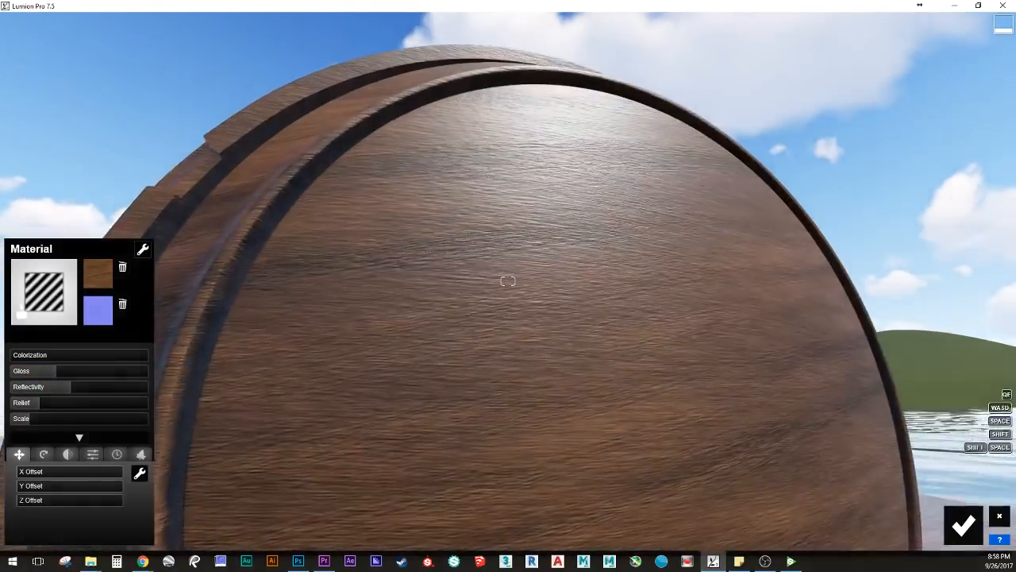
scroll(484, 248, down, 5)
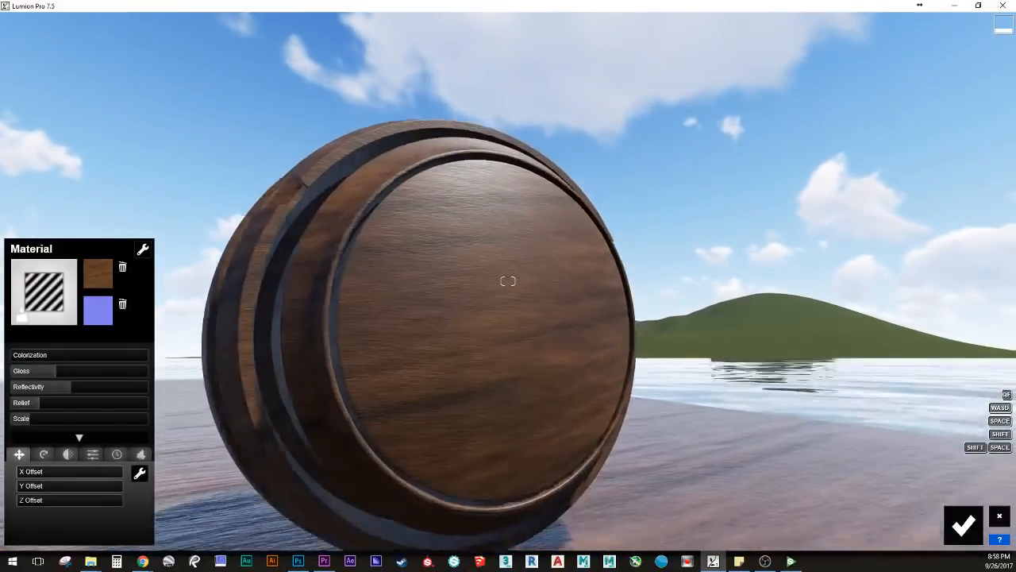
scroll(406, 277, up, 3)
scroll(442, 252, down, 3)
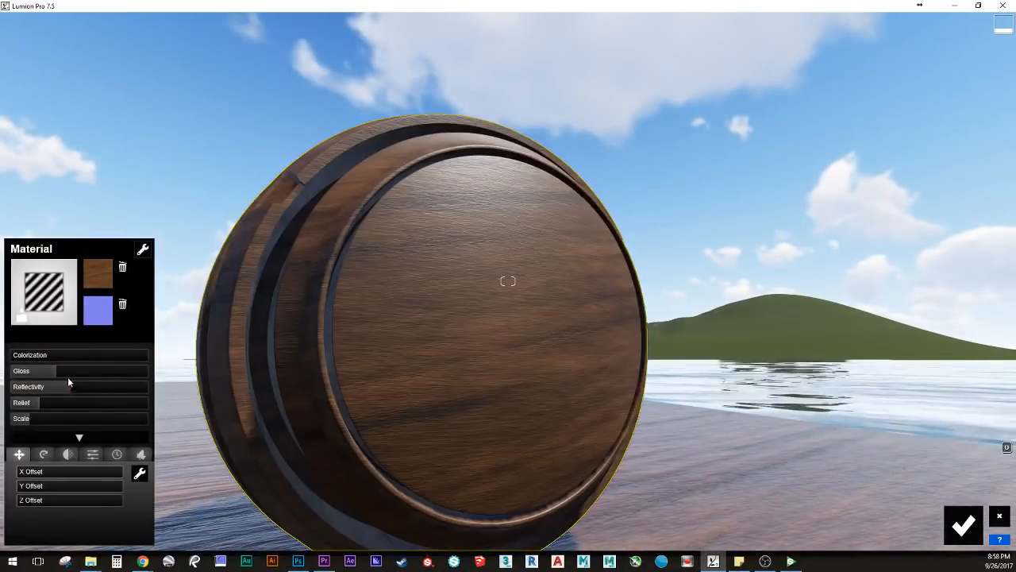
Step: Test a strong Colorization on the wood, change its tint to black, and reduce the Colorization to 0.2
mouse_move(69, 353)
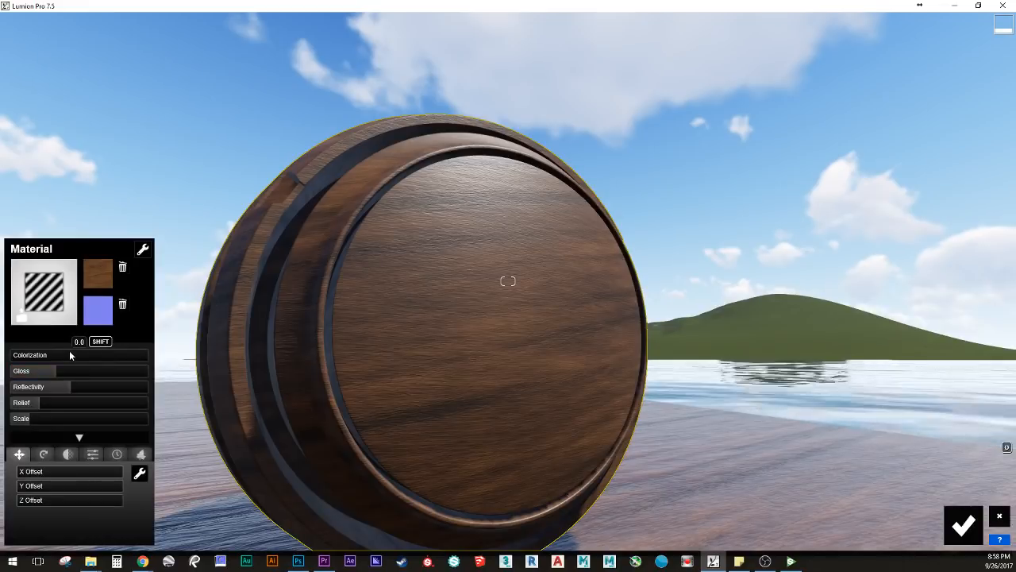
click(70, 354)
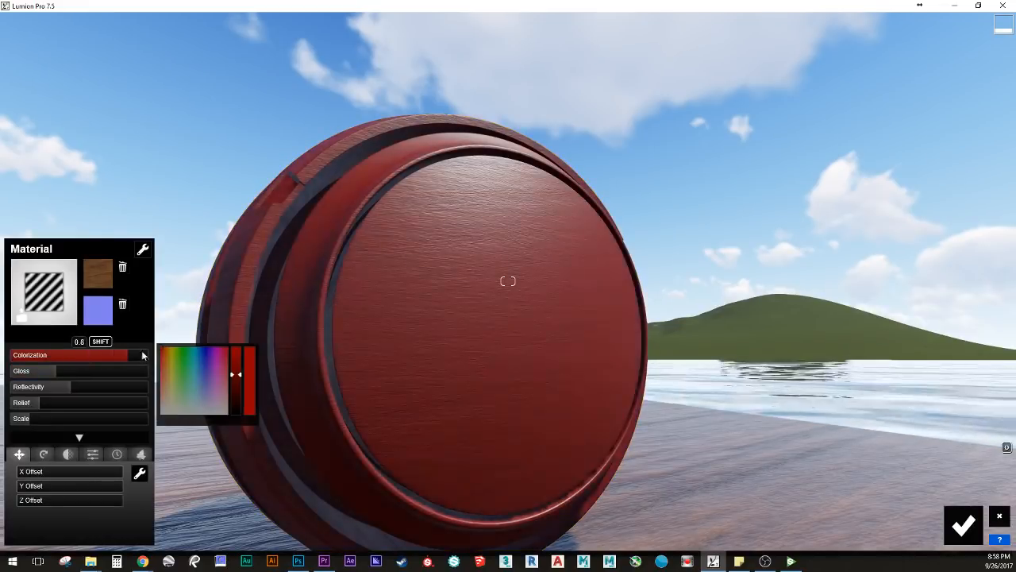
drag(232, 379, 239, 414)
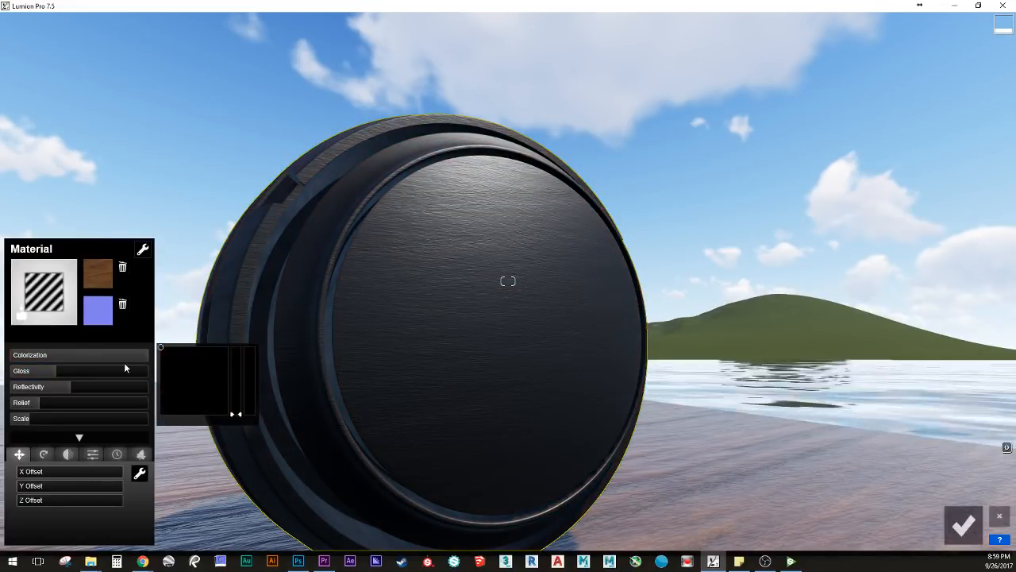
click(61, 375)
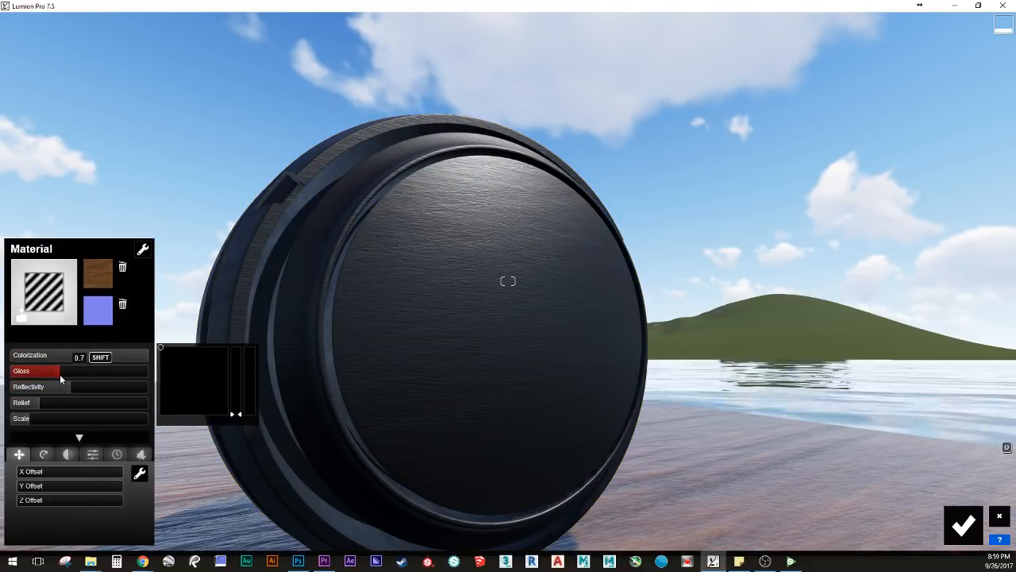
click(34, 355)
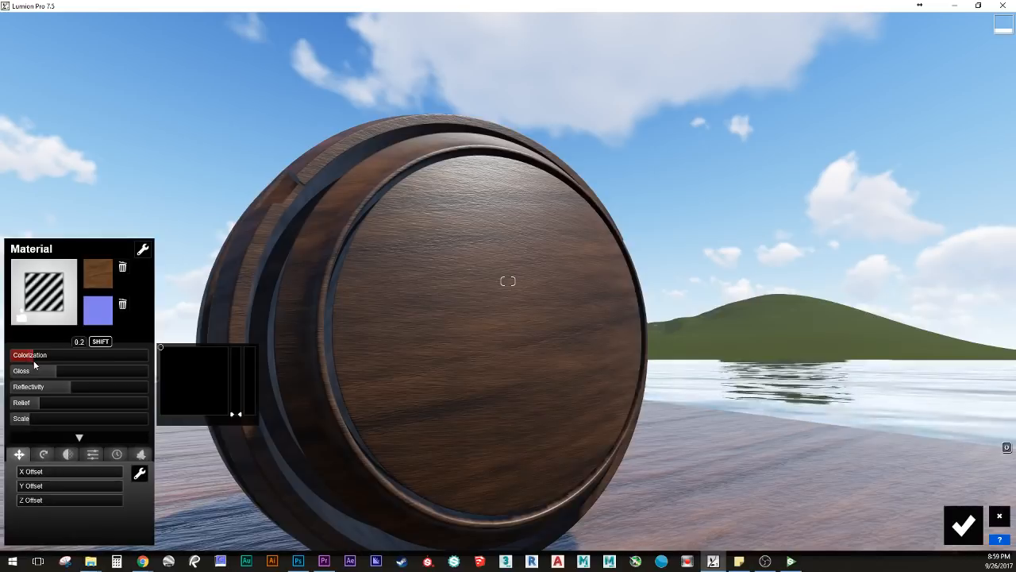
Step: Switch to Photoshop, display the normal map's channels, and open the Levels adjustment for the Alpha 1 channel
click(297, 560)
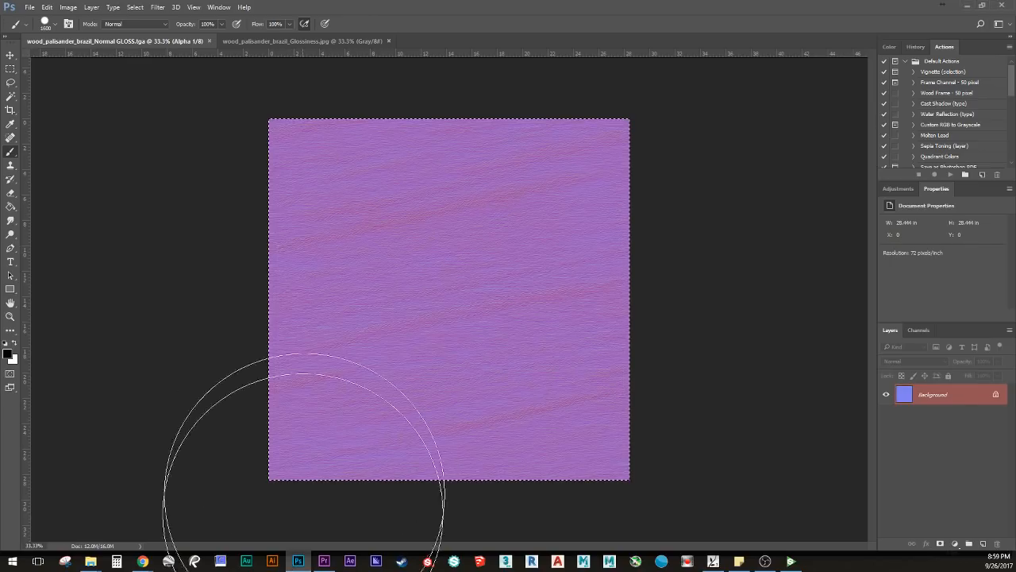
click(919, 329)
click(883, 350)
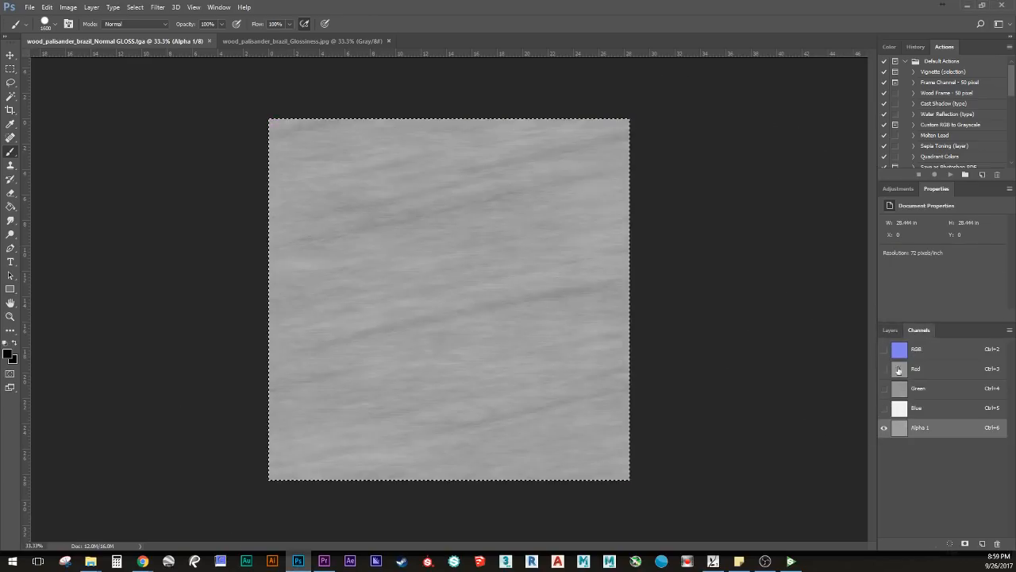
click(68, 7)
mouse_move(89, 34)
click(202, 46)
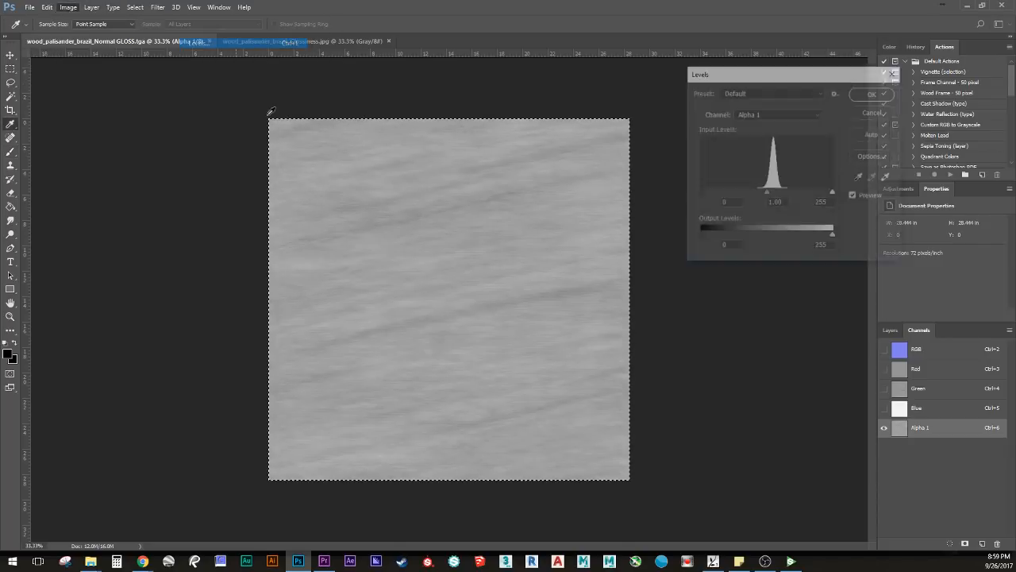
Step: Raise the Alpha 1 channel's contrast with Levels, using input levels of 107, 0.61 and 175
drag(700, 192, 753, 192)
drag(833, 195, 780, 202)
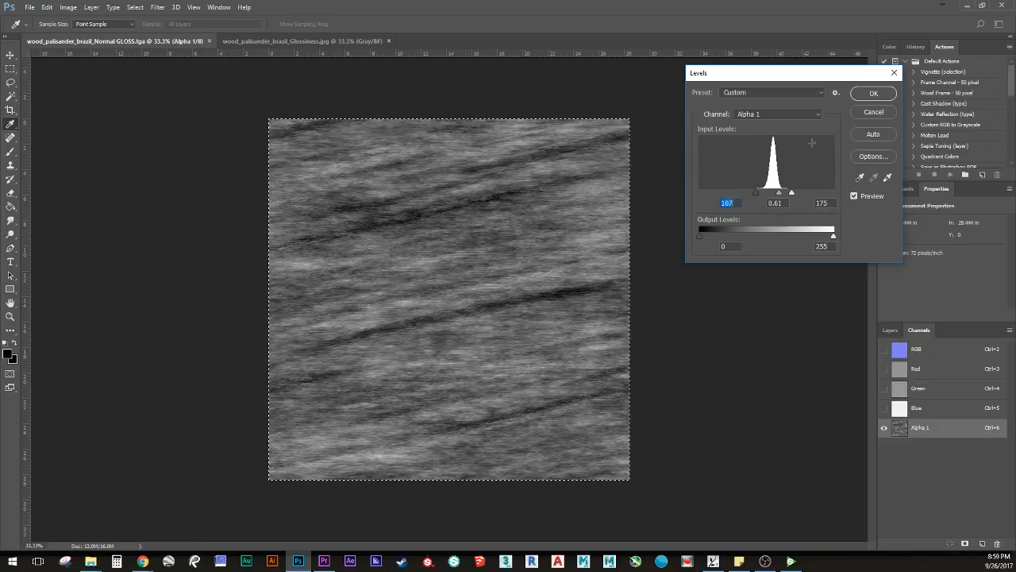
click(871, 94)
key(b)
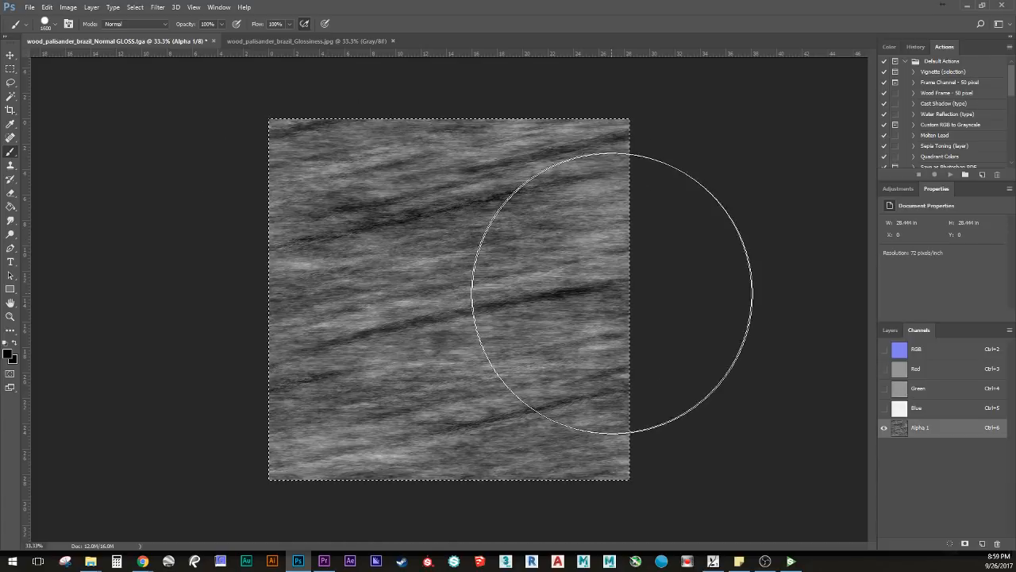
Step: Show the RGB composite together with the Alpha 1 channel and return to the layer list
click(892, 331)
click(920, 331)
click(884, 349)
click(891, 330)
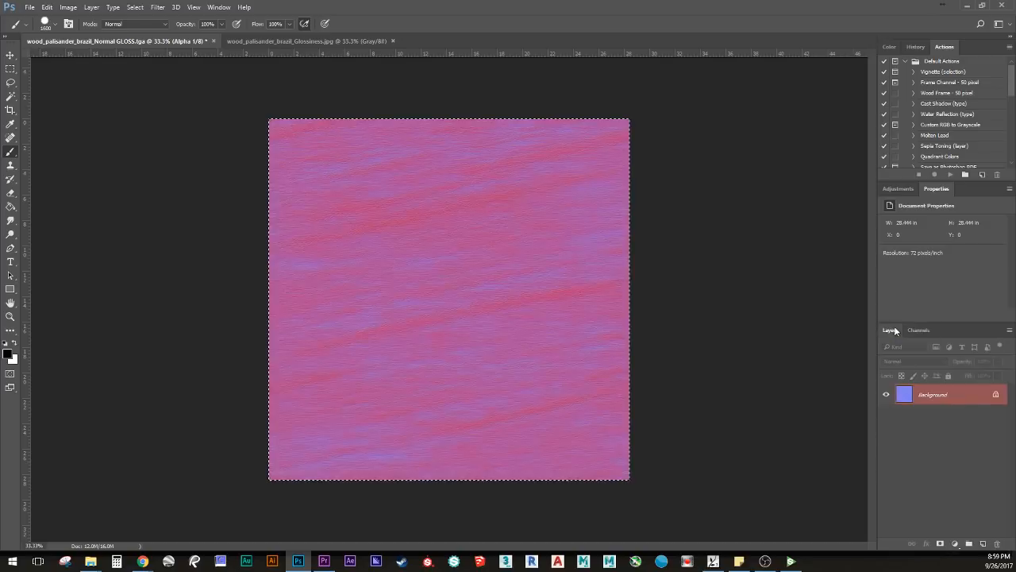
Step: Save a new version of wood_palisander_brazil_Normal GLOSS as a compressed 32 bits/pixel Targa with alpha channels
click(29, 7)
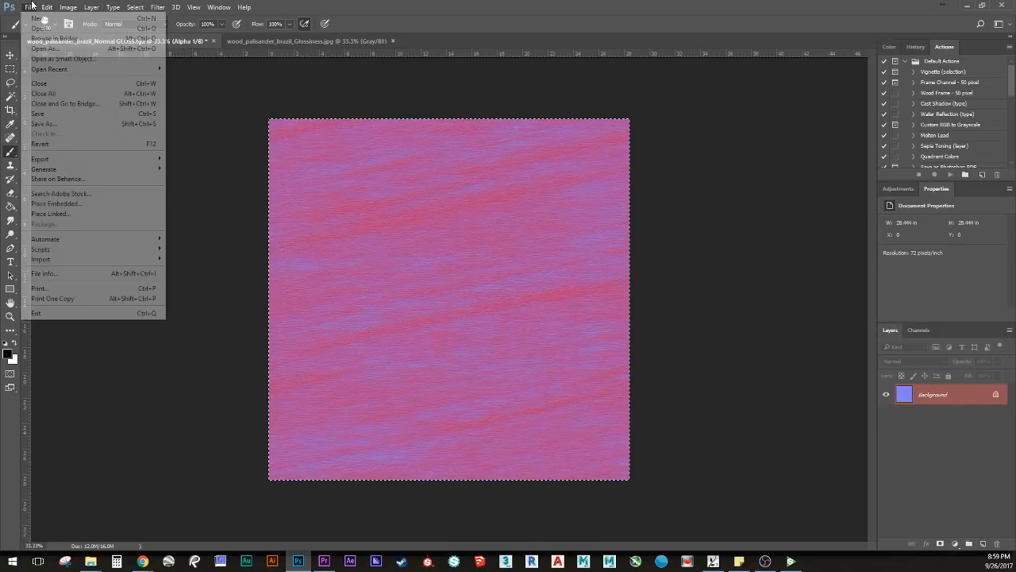
click(53, 123)
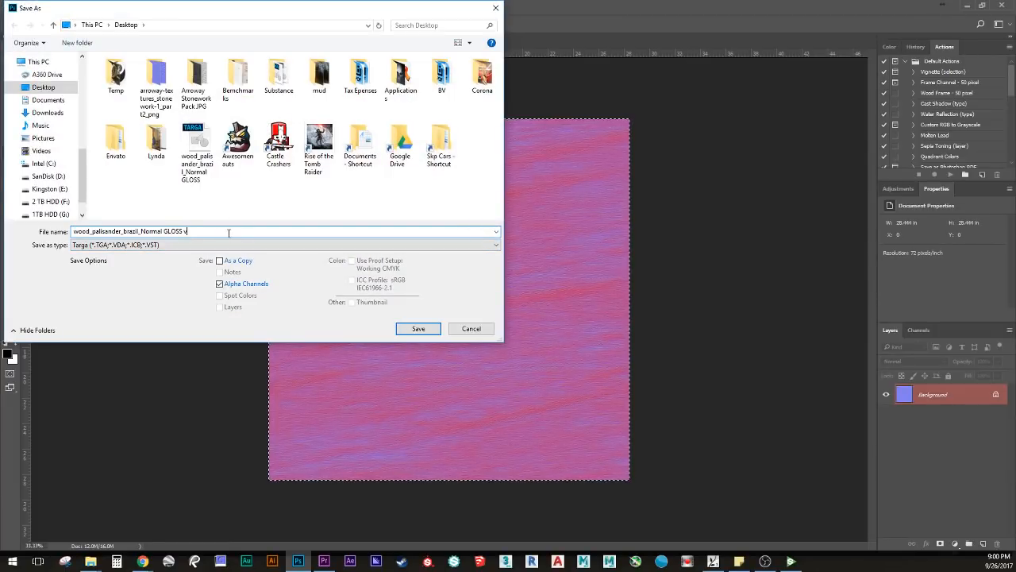
click(417, 329)
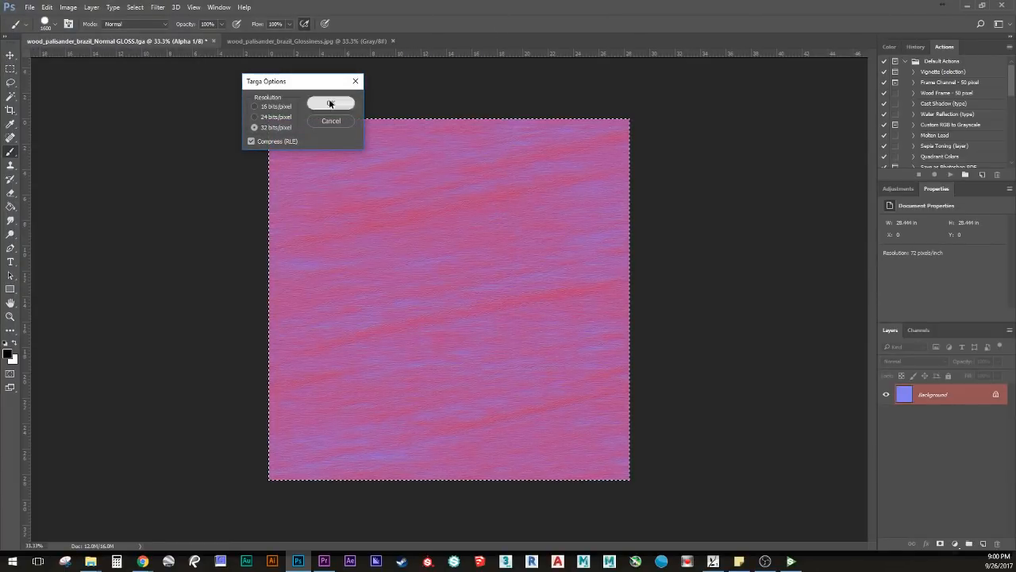
click(330, 104)
Step: Switch to Lumion, lower the sphere's wood material gloss to 0.5, and inspect its highlights from several angles
click(968, 6)
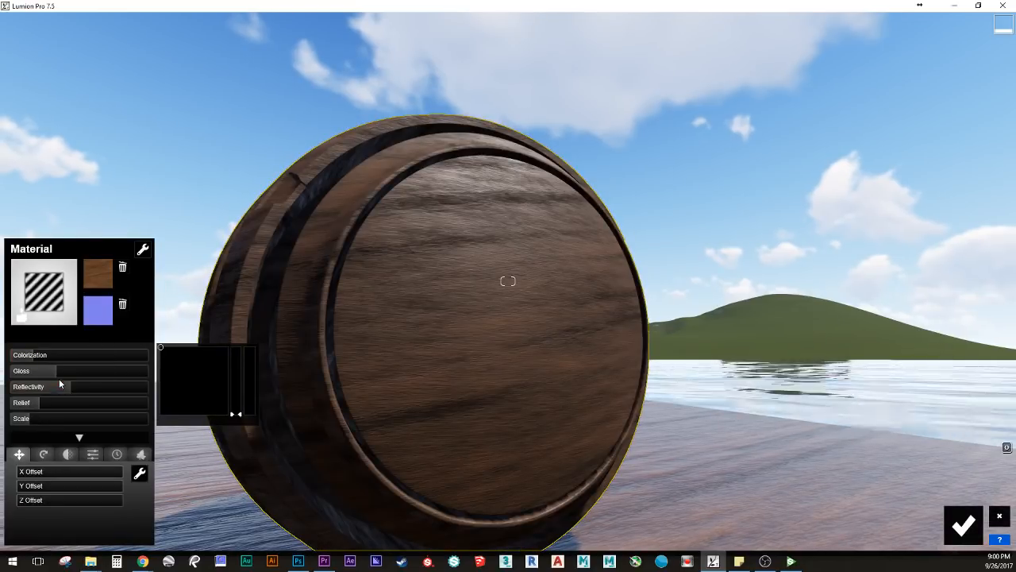
drag(55, 371, 37, 371)
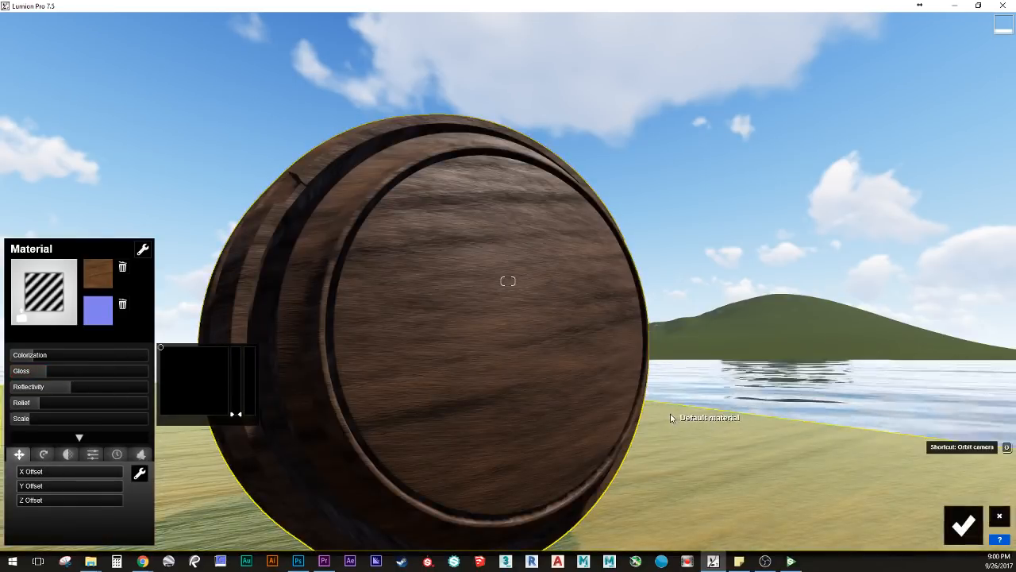
right_drag(605, 384, 721, 362)
key(a)
right_drag(563, 363, 587, 370)
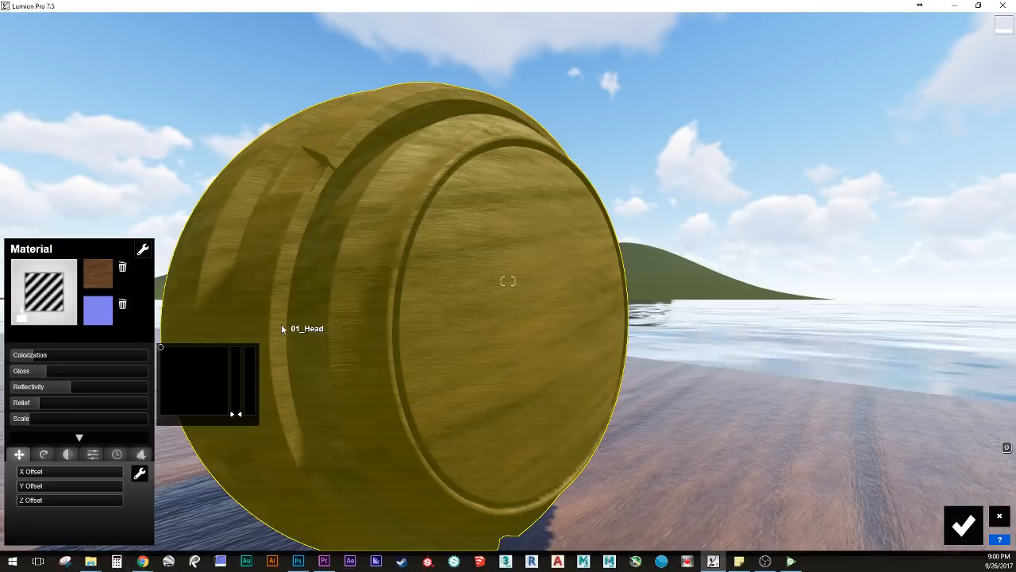
right_drag(474, 357, 457, 319)
key(w)
key(s)
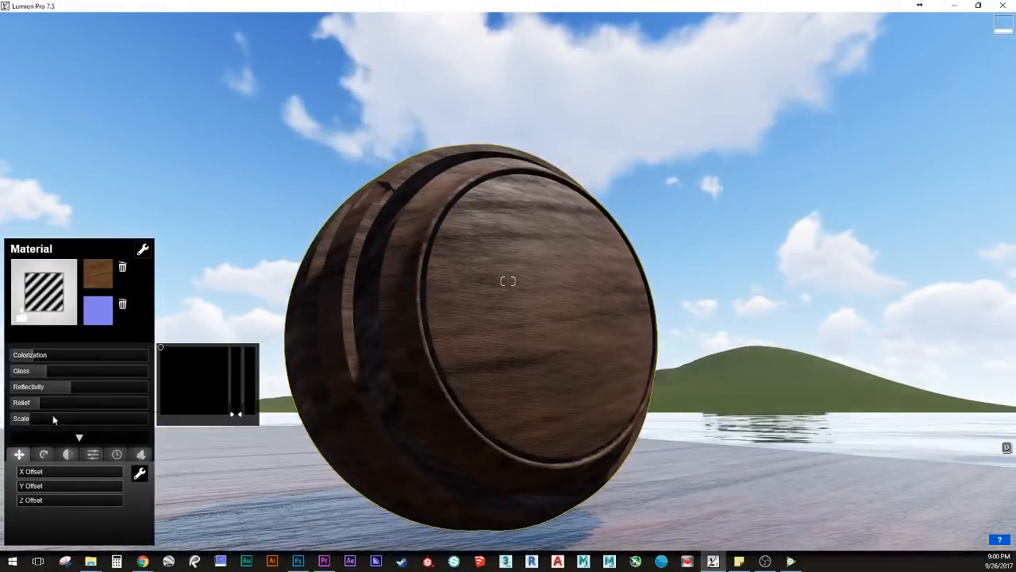
Step: Try full black colorization on the sphere's wood material to examine its reflections up close
drag(66, 354, 167, 357)
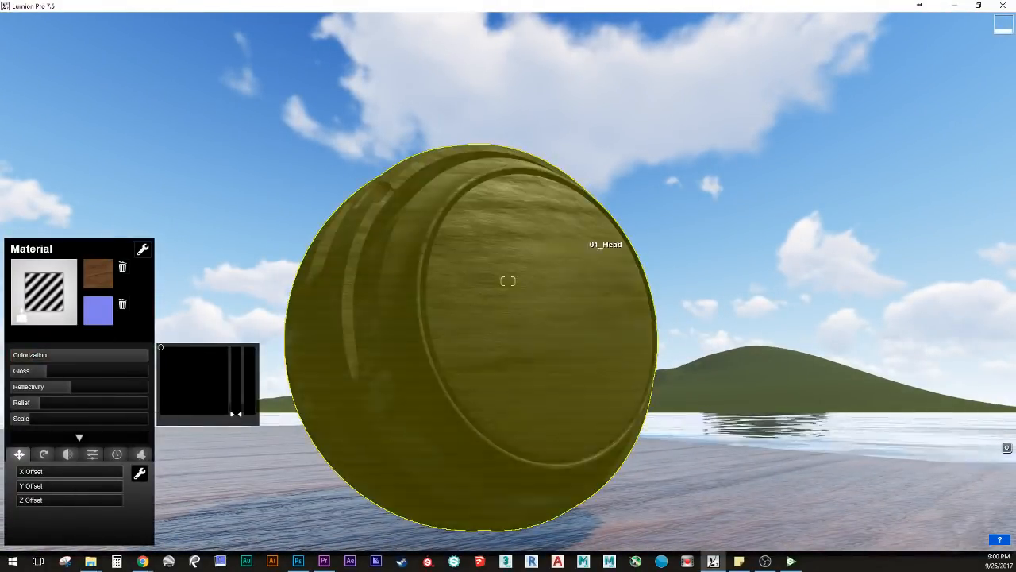
mouse_move(585, 239)
right_down()
mouse_move(516, 241)
mouse_move(553, 235)
mouse_move(580, 245)
right_up()
key(w)
key(s)
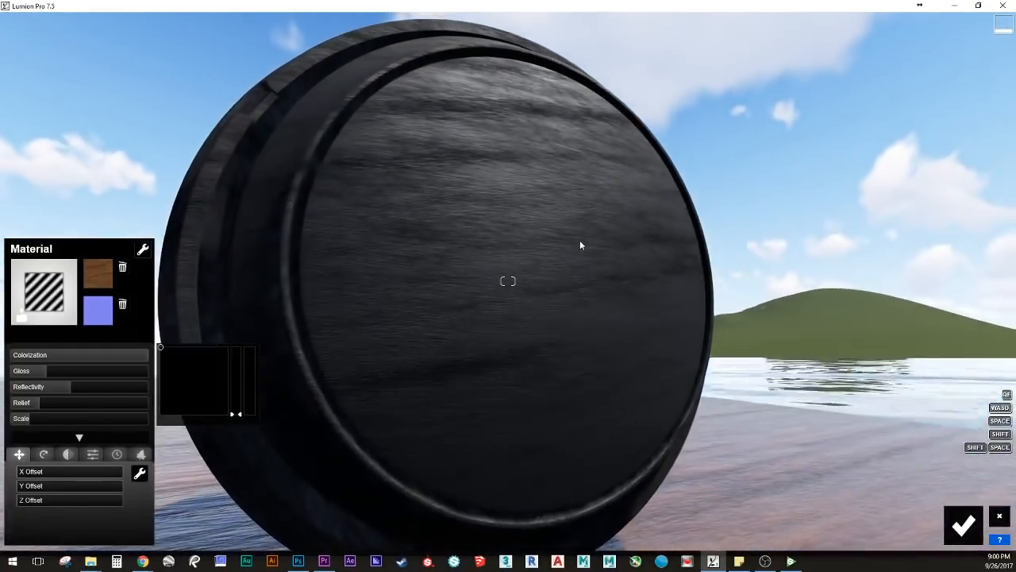
Step: Remove the colorization from the sphere's wood, slightly raise gloss, slightly lower reflectivity, and set relief to 0.4
drag(79, 354, 6, 356)
right_drag(333, 318, 354, 282)
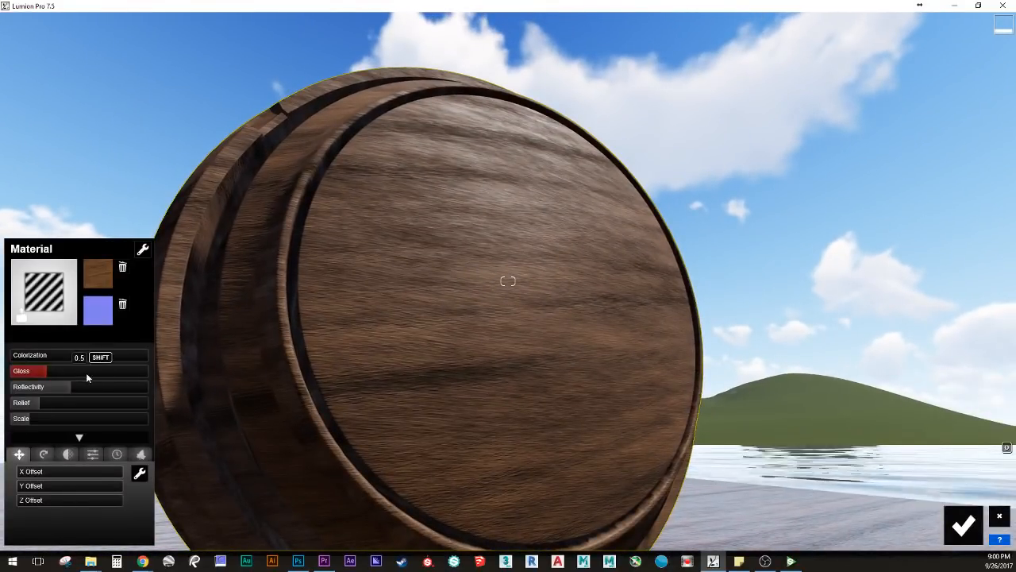
drag(68, 369, 2, 418)
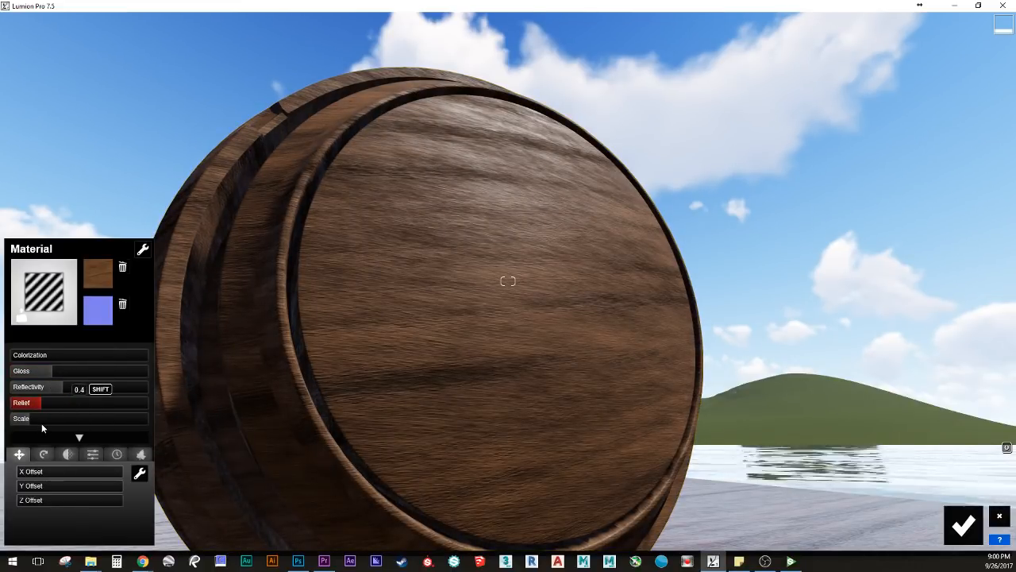
Step: Raise the gloss of the sphere's wood material to about the middle of its range and inspect the whole sphere
drag(57, 379, 70, 372)
right_drag(254, 342, 181, 403)
key(d)
key(s)
key(w)
right_drag(556, 337, 575, 362)
key(s)
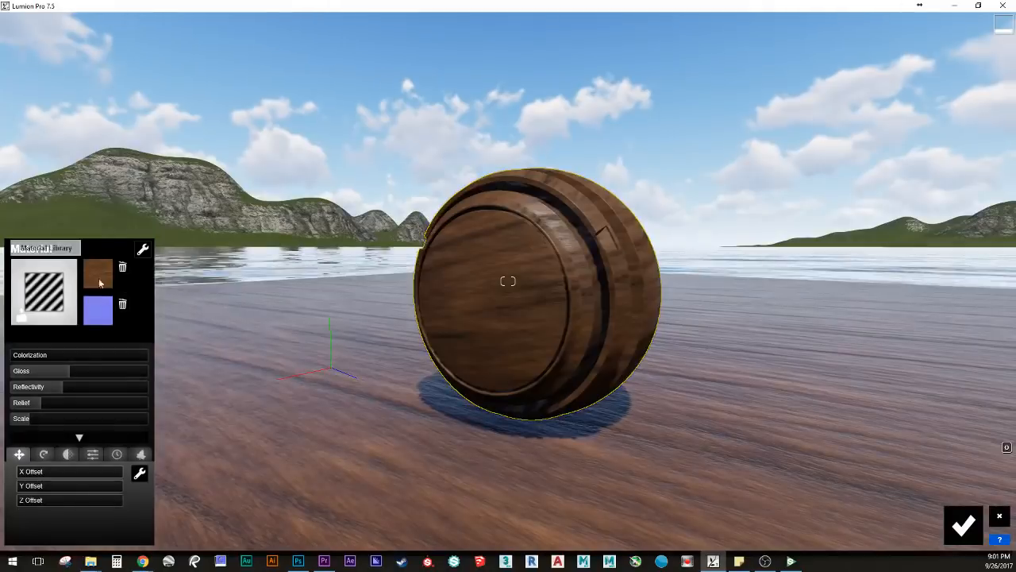
Step: Try copying the sphere's wood material and pasting it onto the floor
click(143, 249)
click(101, 250)
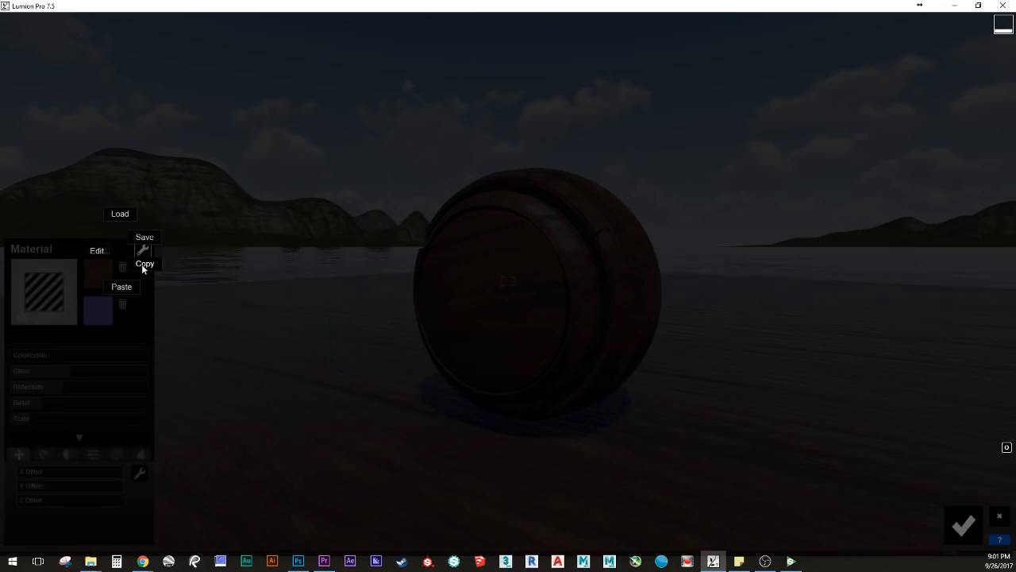
click(141, 264)
key(q)
right_drag(321, 325, 329, 408)
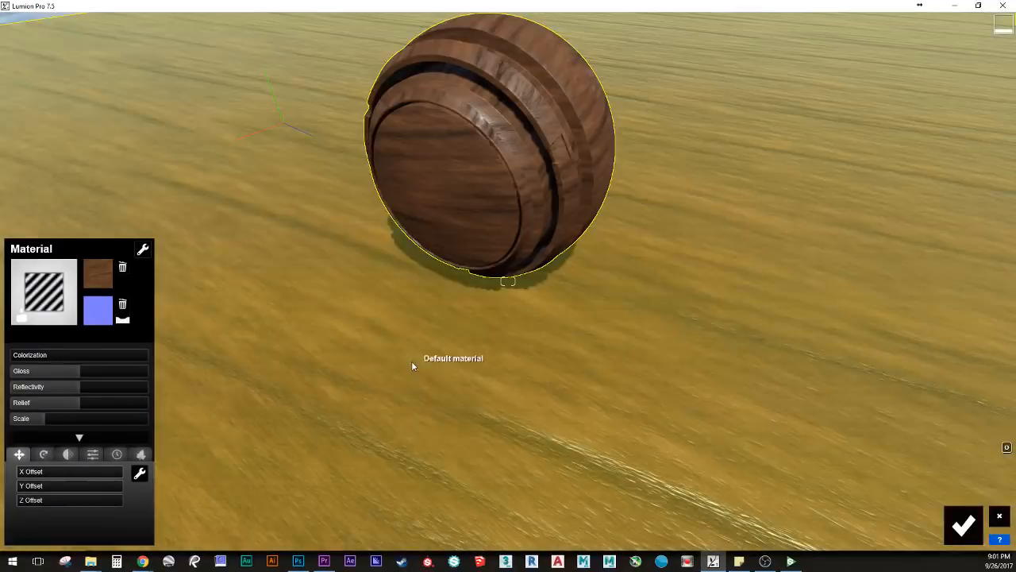
right_drag(411, 362, 411, 314)
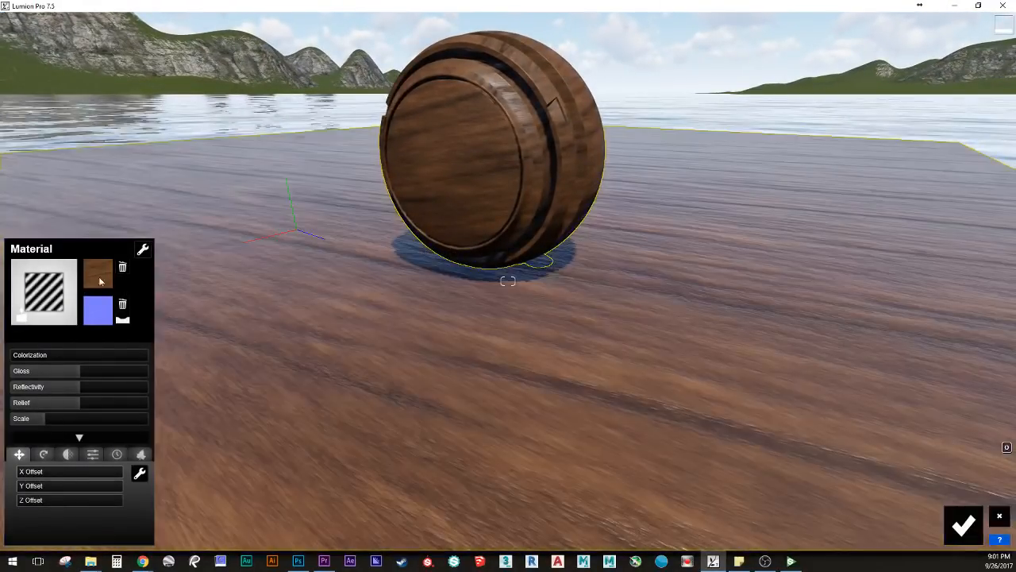
click(142, 251)
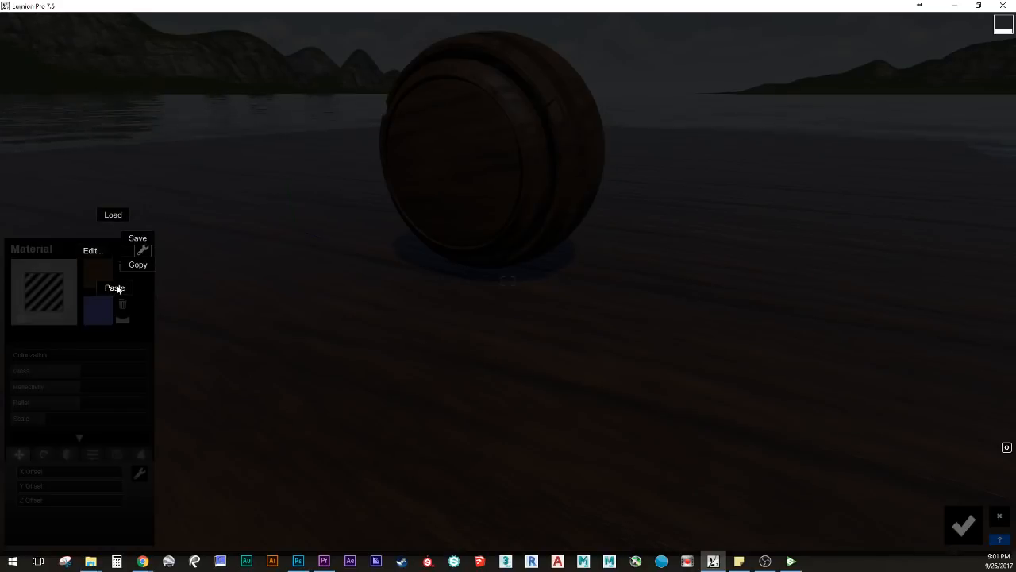
click(268, 315)
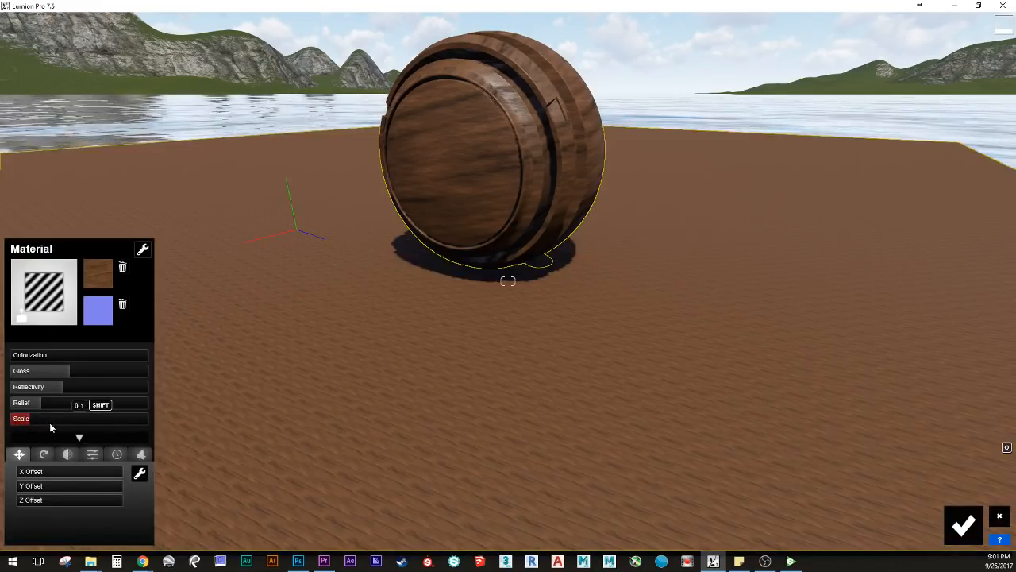
Step: Try adjusting the floor texture's scale and leave the program settings
click(50, 424)
drag(49, 424, 43, 424)
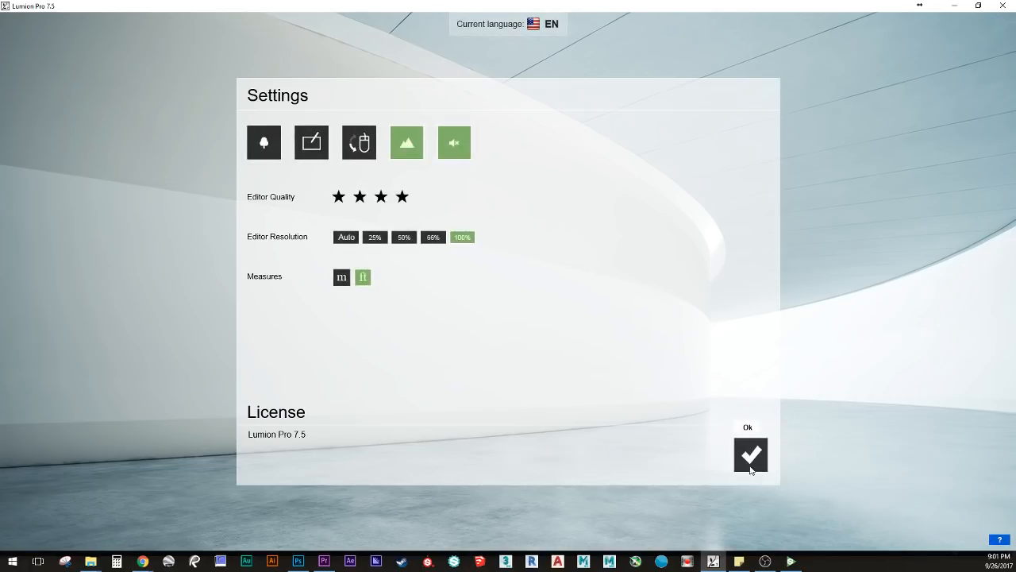
click(750, 451)
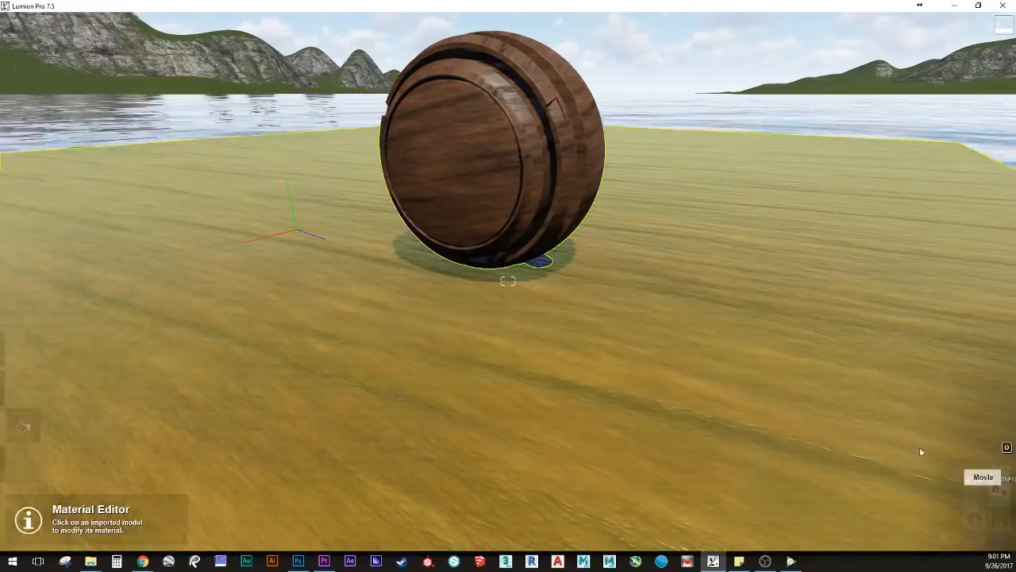
Step: Copy the wood material from the 01_Head sphere and paste it onto the floor's default material
click(372, 368)
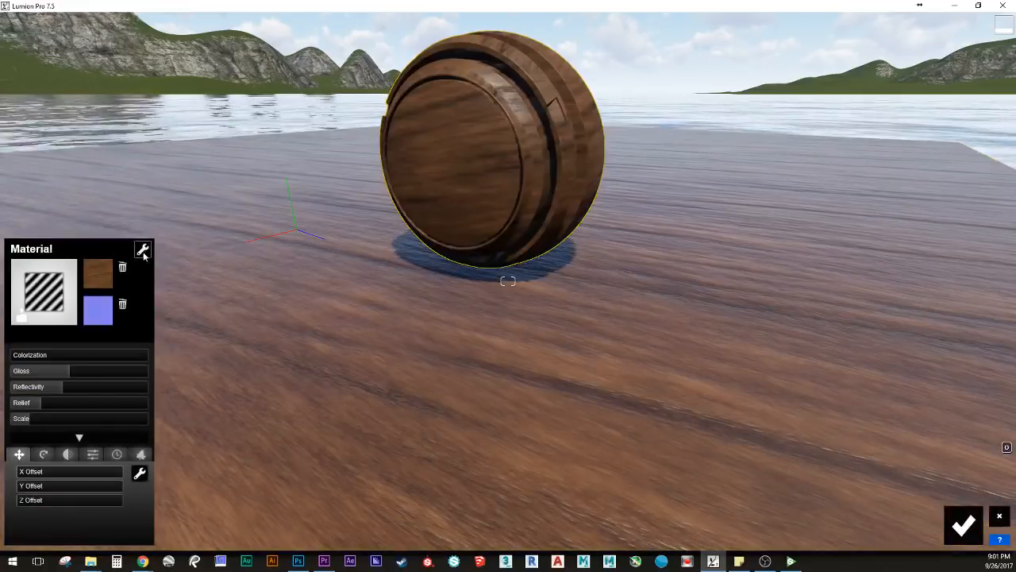
click(143, 251)
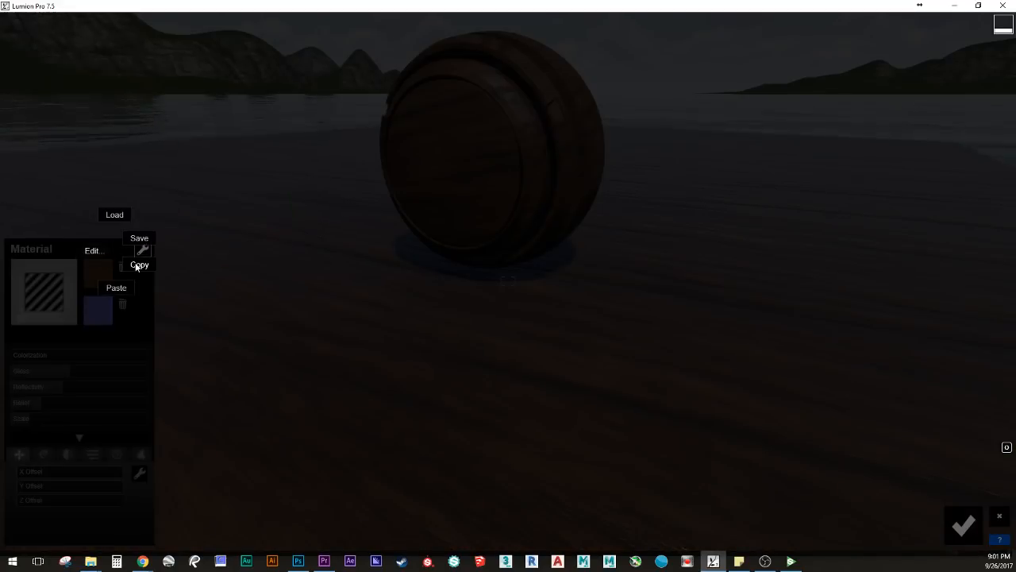
click(139, 265)
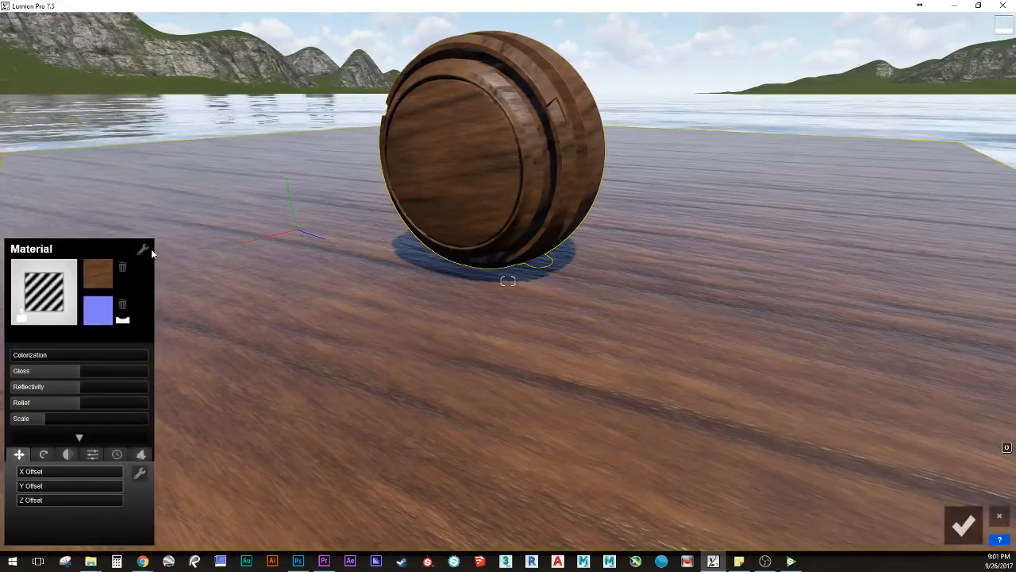
click(142, 251)
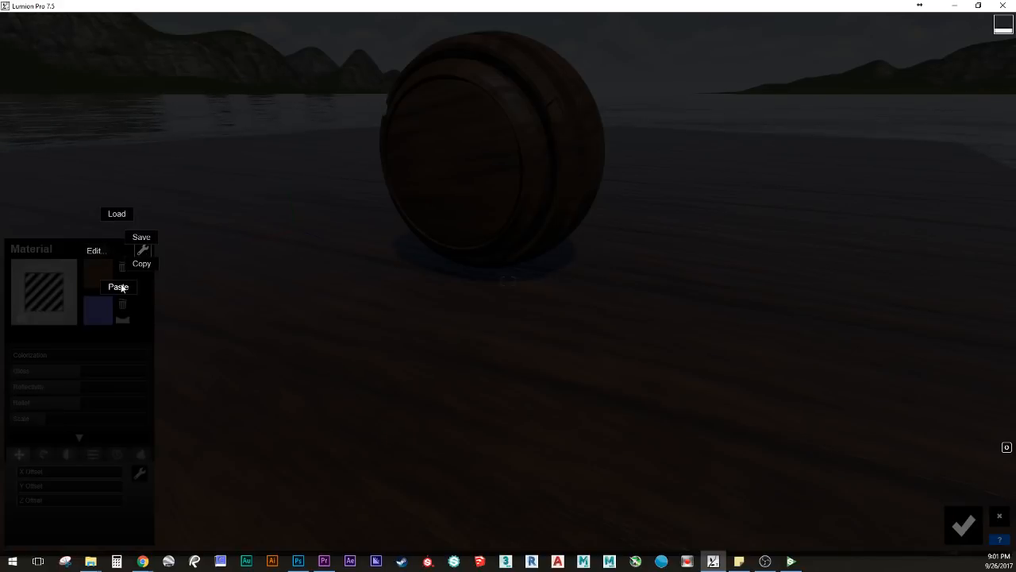
click(119, 286)
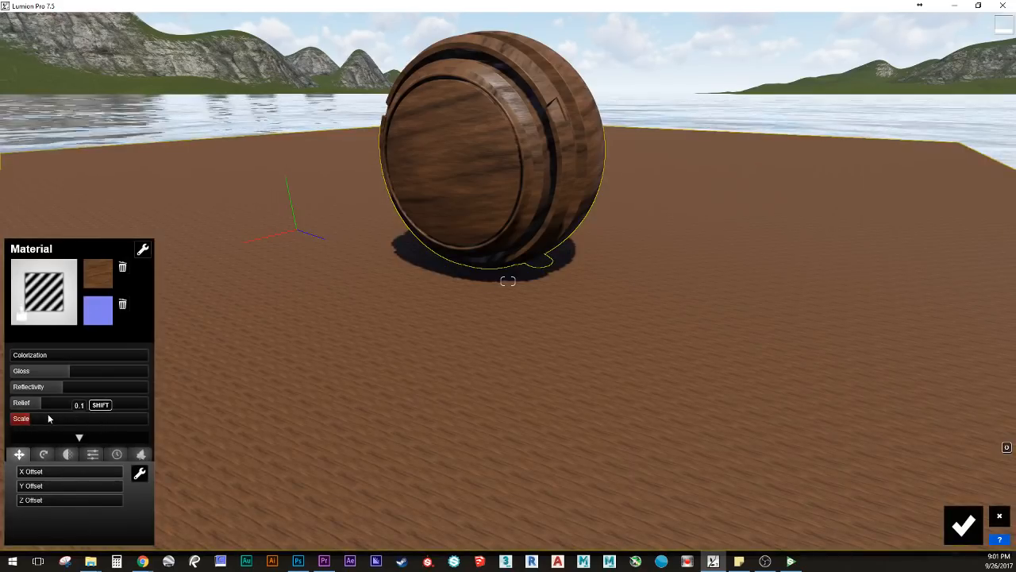
Step: Enlarge the floor's wood texture to a scale of about 0.8656 and save the material changes
drag(47, 418, 72, 419)
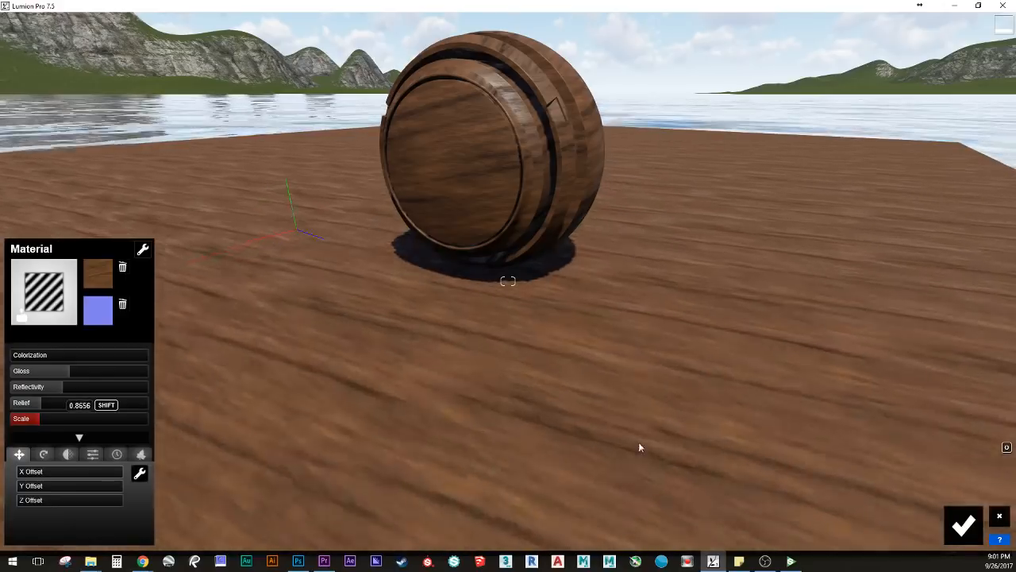
drag(638, 447, 559, 479)
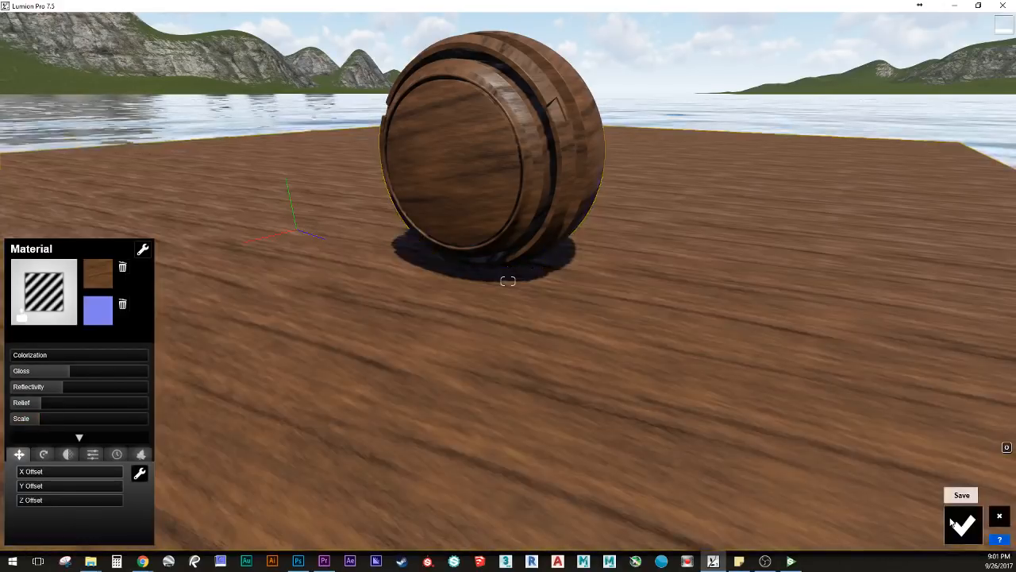
click(963, 525)
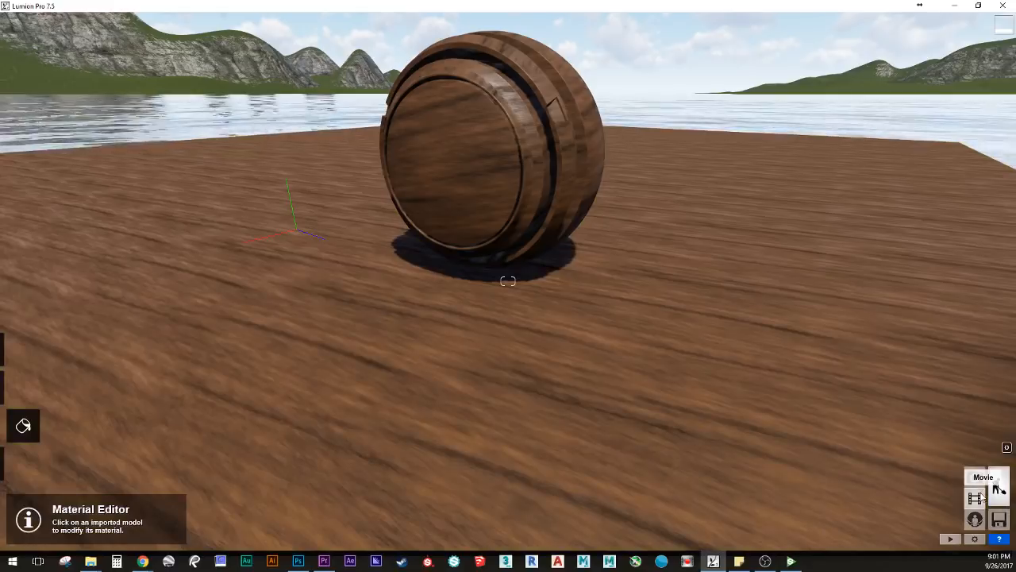
Step: Check the layers in the object editor and scrub through the 1 - Flythrough clip in Movie mode
click(975, 497)
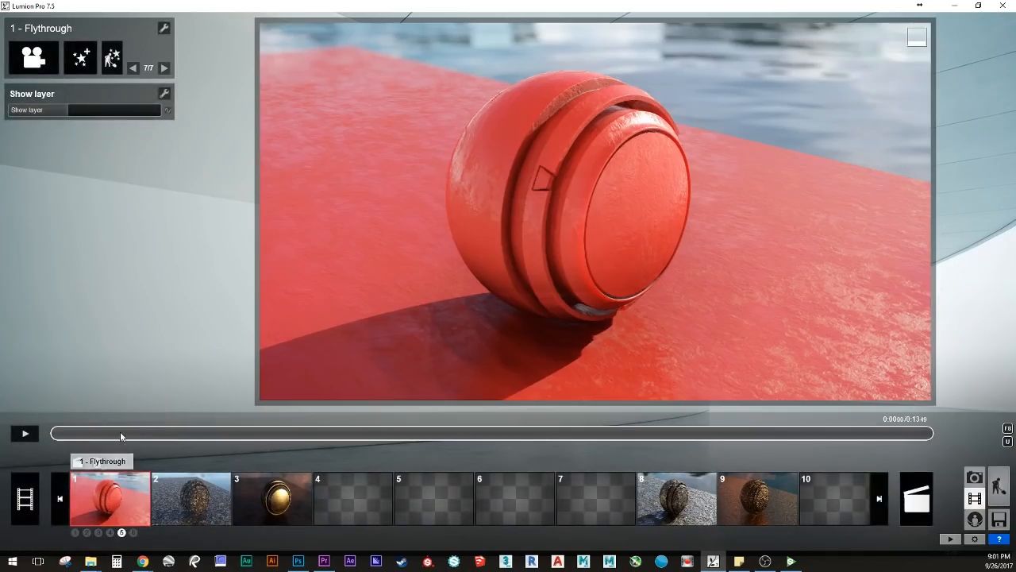
click(1002, 479)
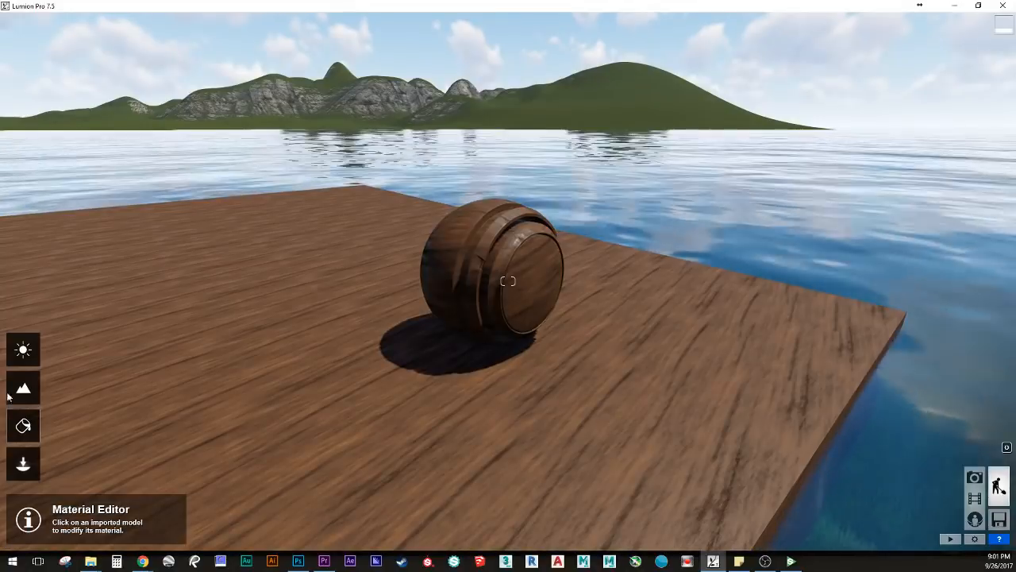
click(23, 463)
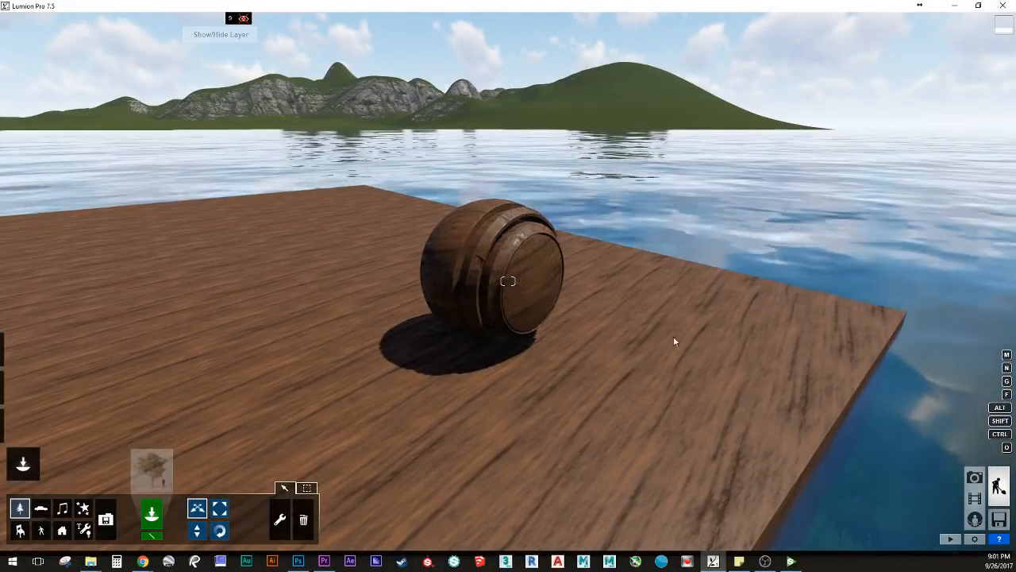
click(975, 498)
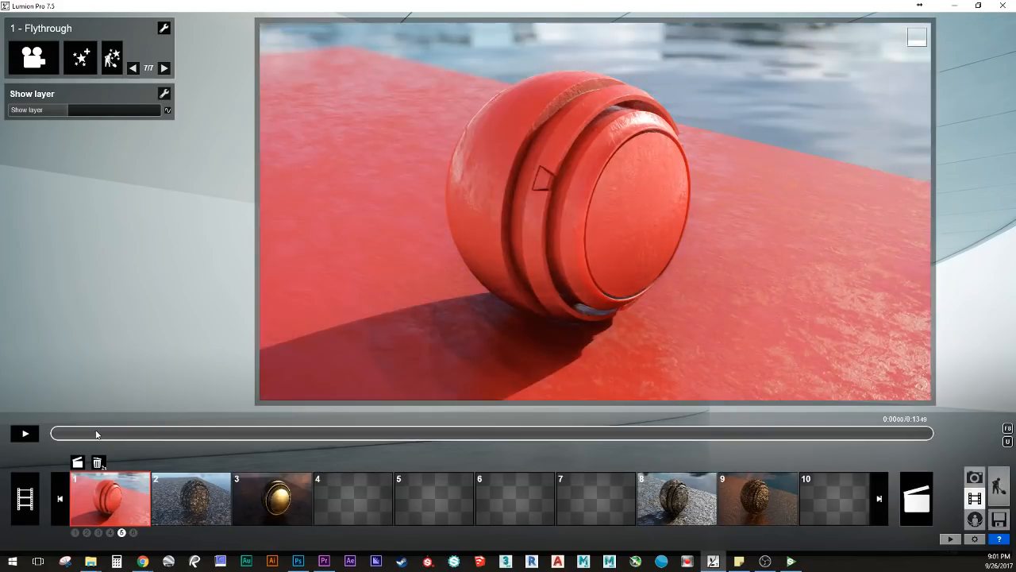
drag(71, 442, 447, 438)
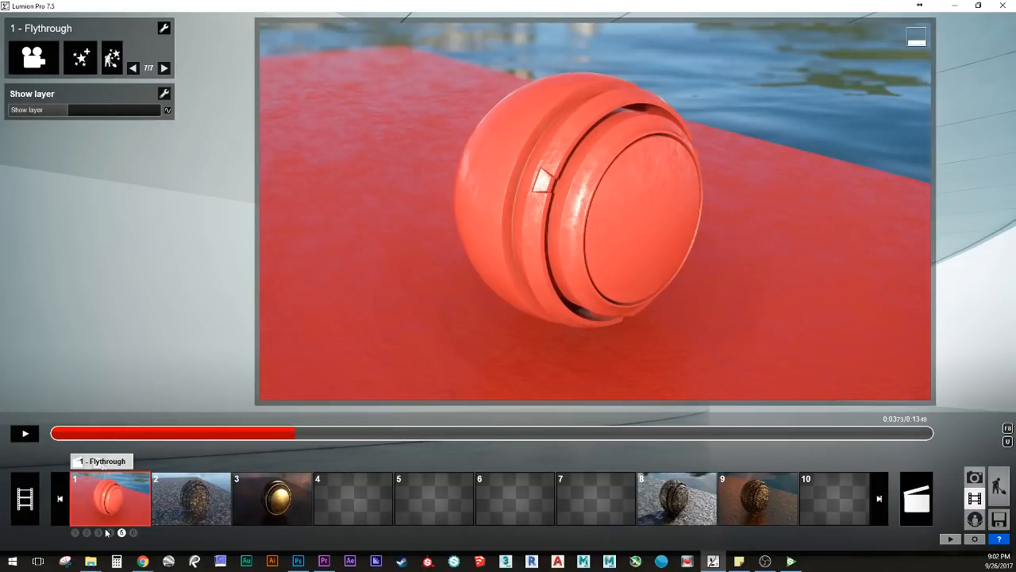
Step: Open clip set 1 and preview its second, third and fourth flythrough clips, scrubbing through part of the fourth
click(75, 532)
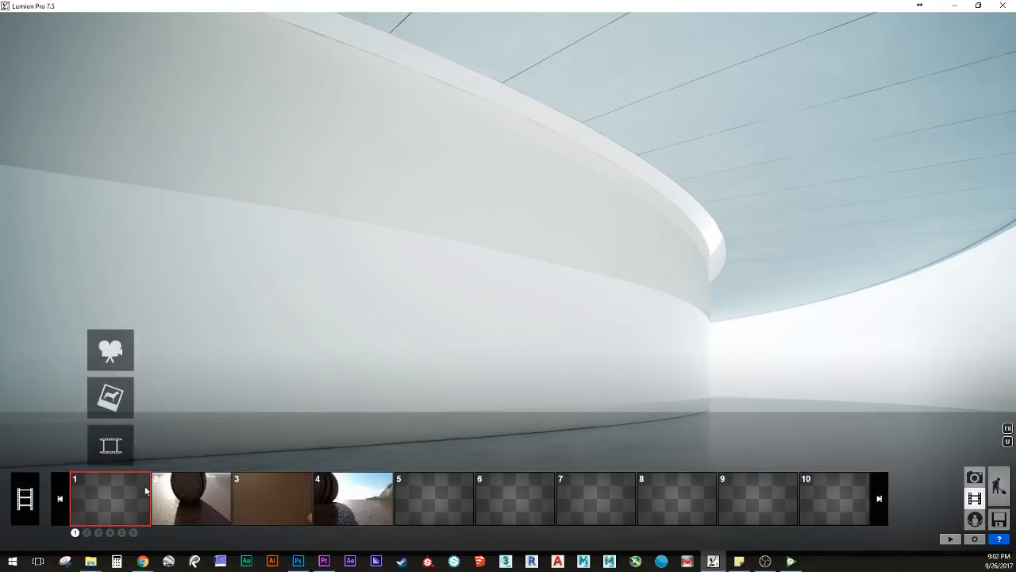
click(185, 494)
click(336, 494)
drag(152, 434, 397, 433)
click(270, 493)
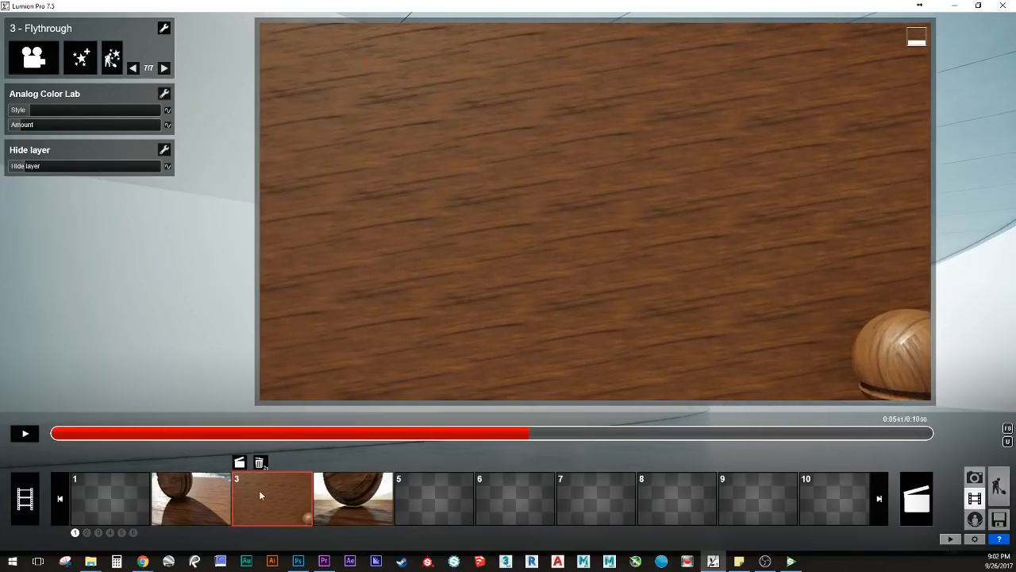
click(187, 489)
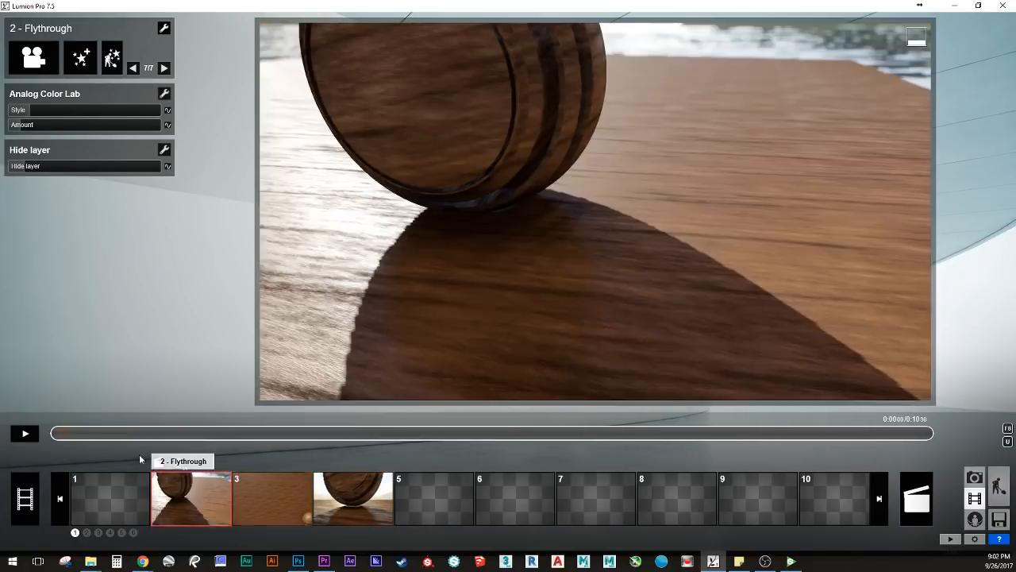
Step: Open clip set 2 and scrub through the beginning of its first flythrough clip
click(86, 533)
click(109, 498)
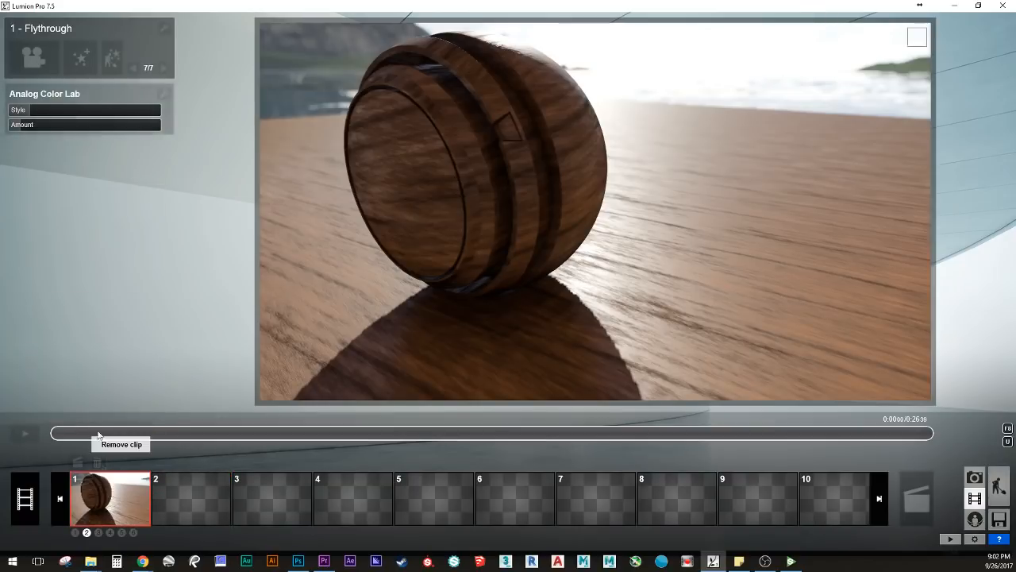
drag(129, 433, 189, 434)
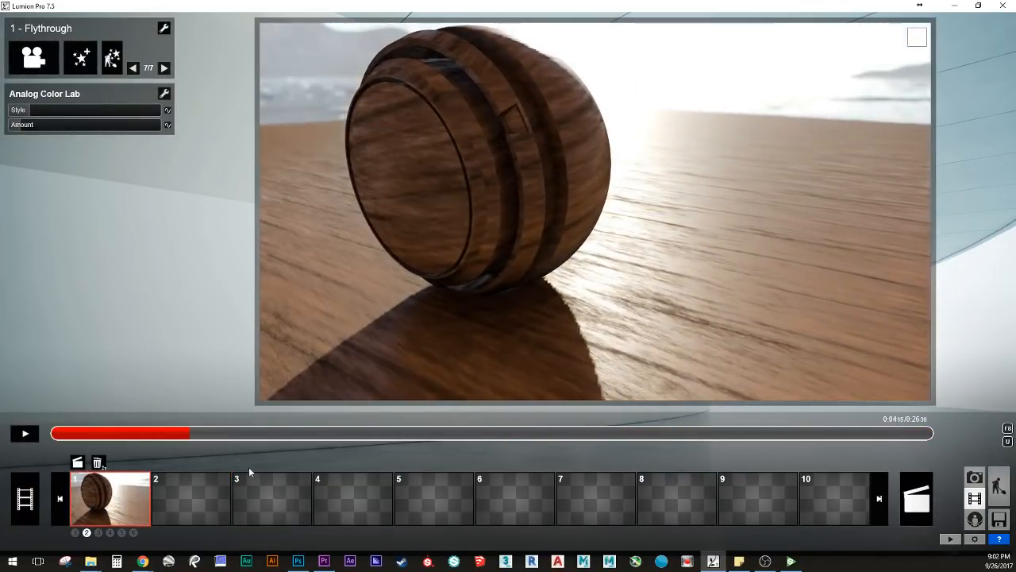
Step: Open clip set 4 and preview flythrough clips 2 and 7
click(110, 533)
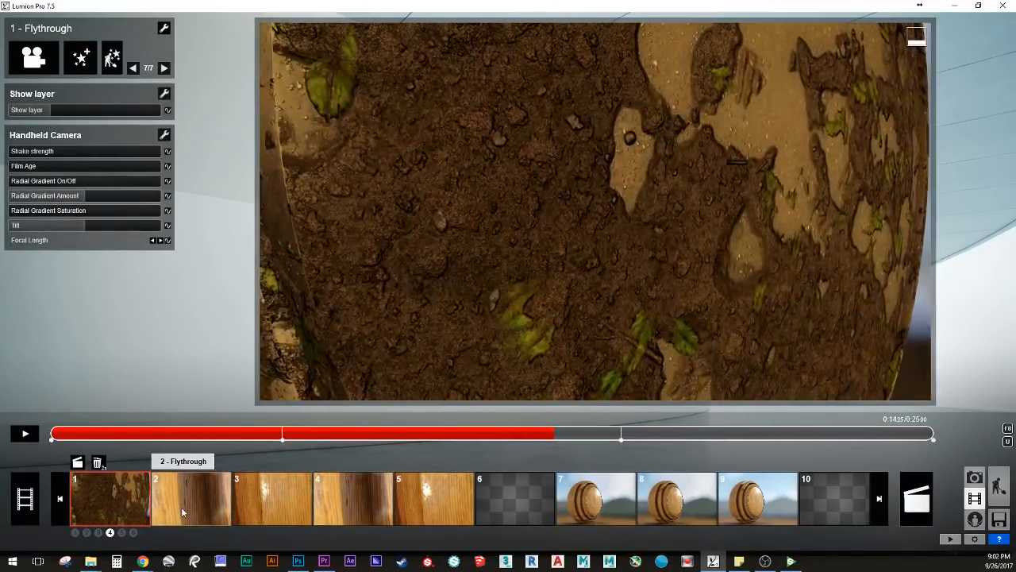
click(181, 506)
click(558, 494)
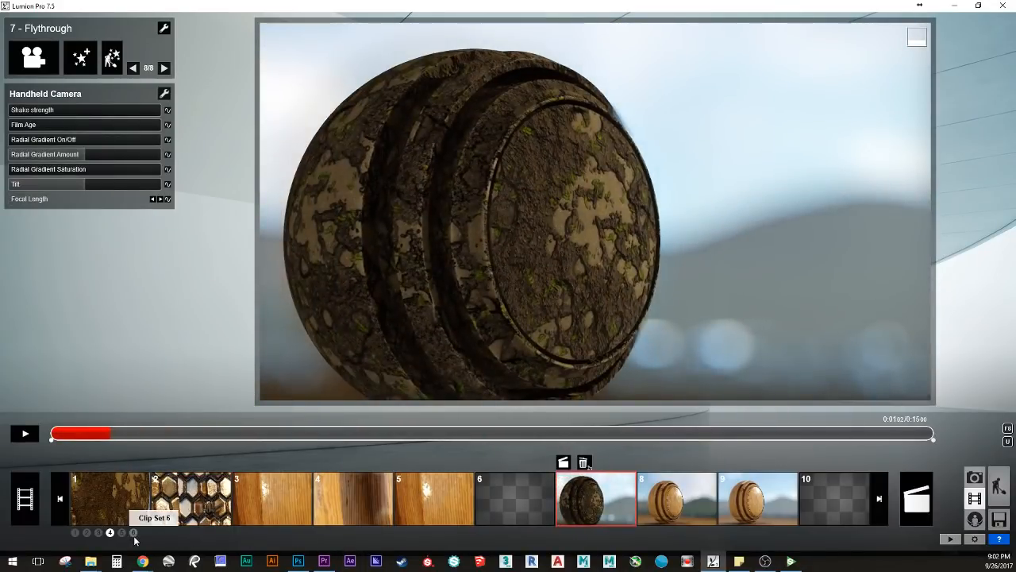
Step: Return to clip set 5 and preview flythrough clips 13, 14, 12 and 9
click(122, 532)
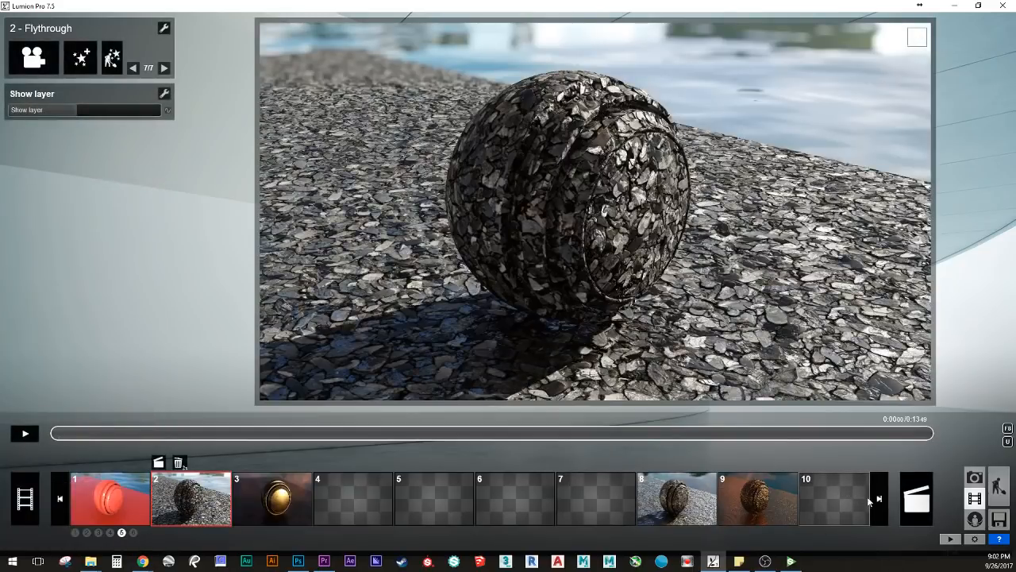
click(880, 501)
click(879, 502)
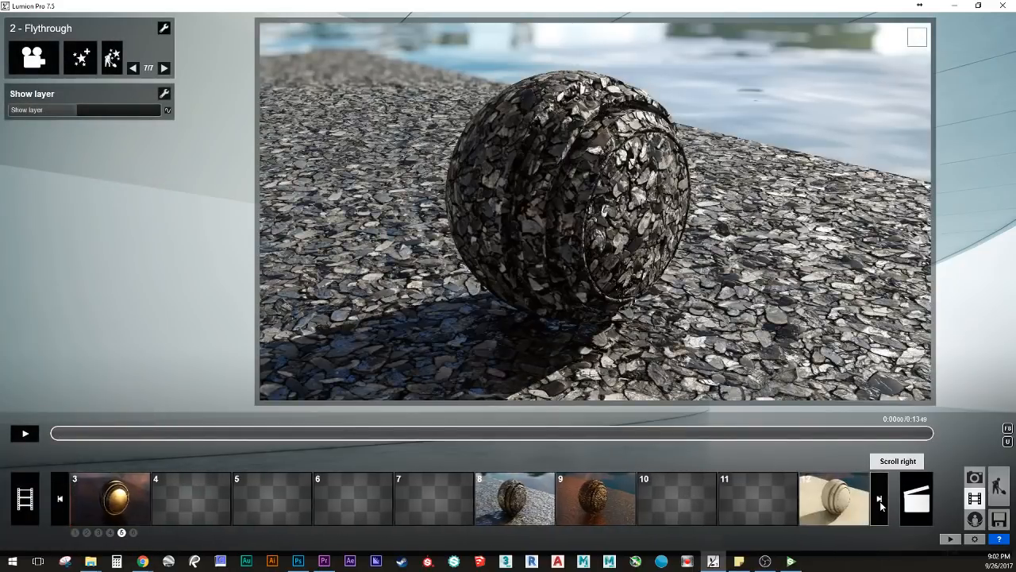
click(880, 501)
click(880, 501)
click(424, 506)
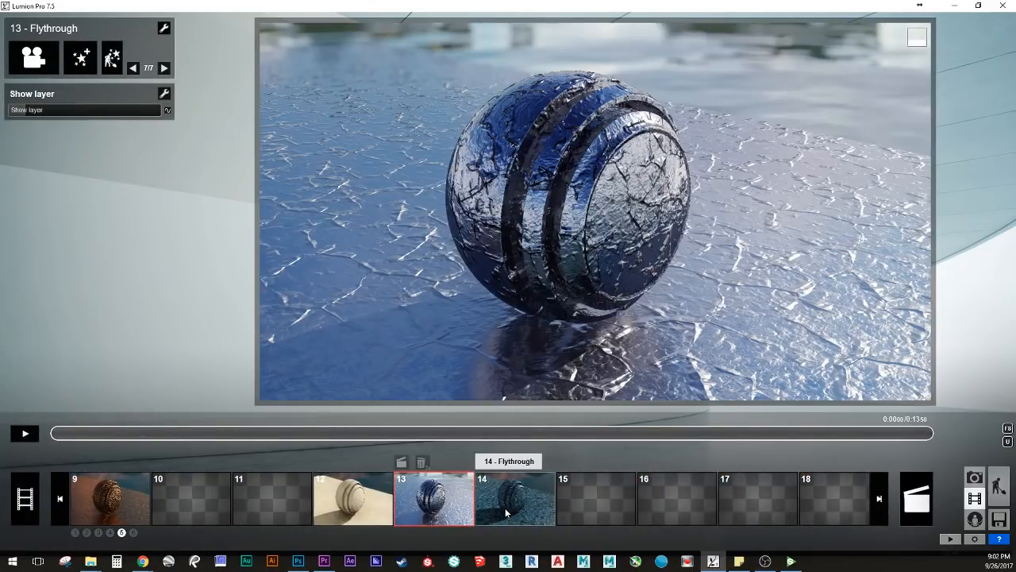
click(505, 512)
click(331, 513)
click(135, 492)
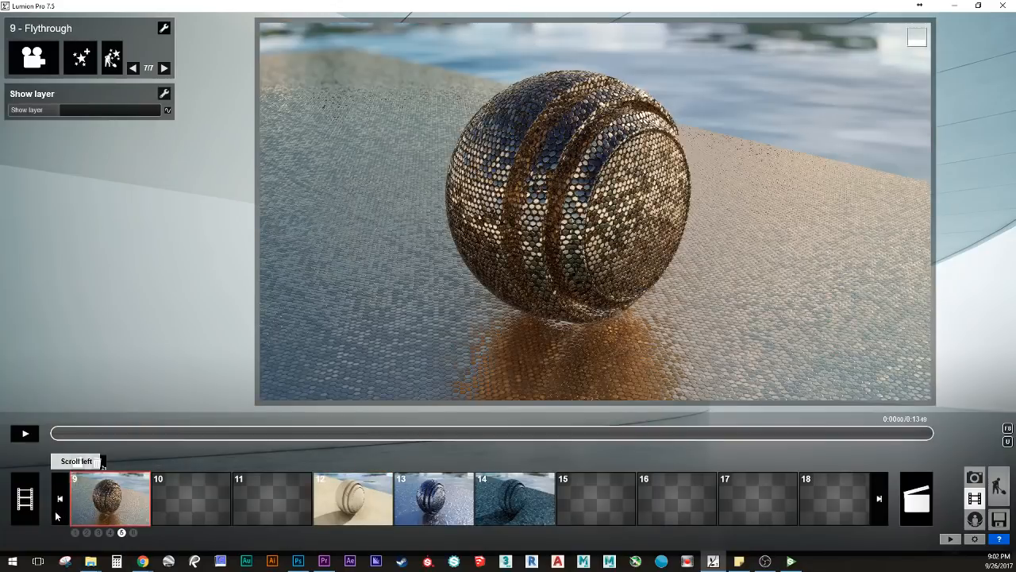
Step: Preview flythrough clip 8, and open the 3 - Flythrough wood clip and scrub through its opening second
click(57, 515)
click(245, 494)
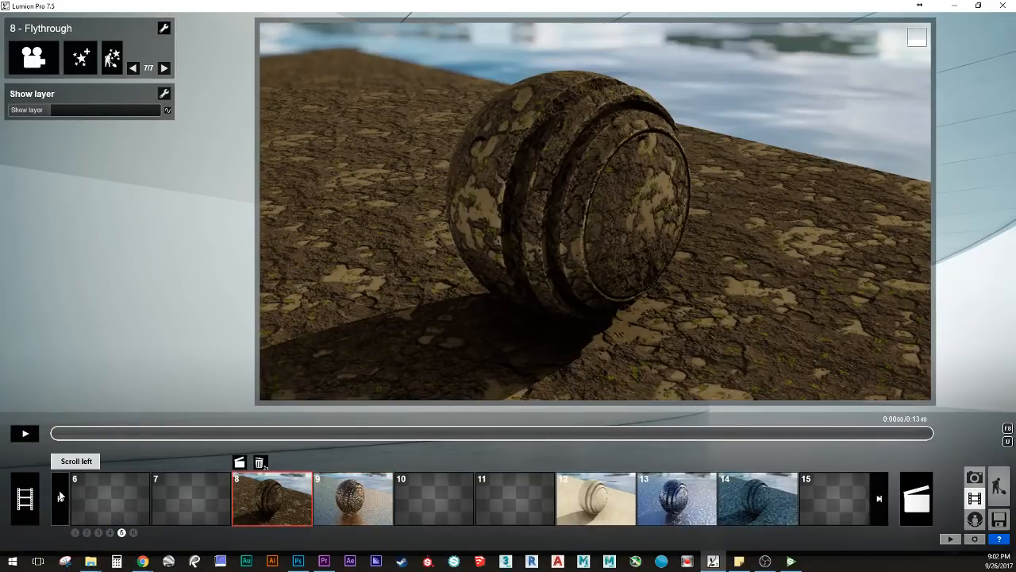
click(67, 493)
click(66, 494)
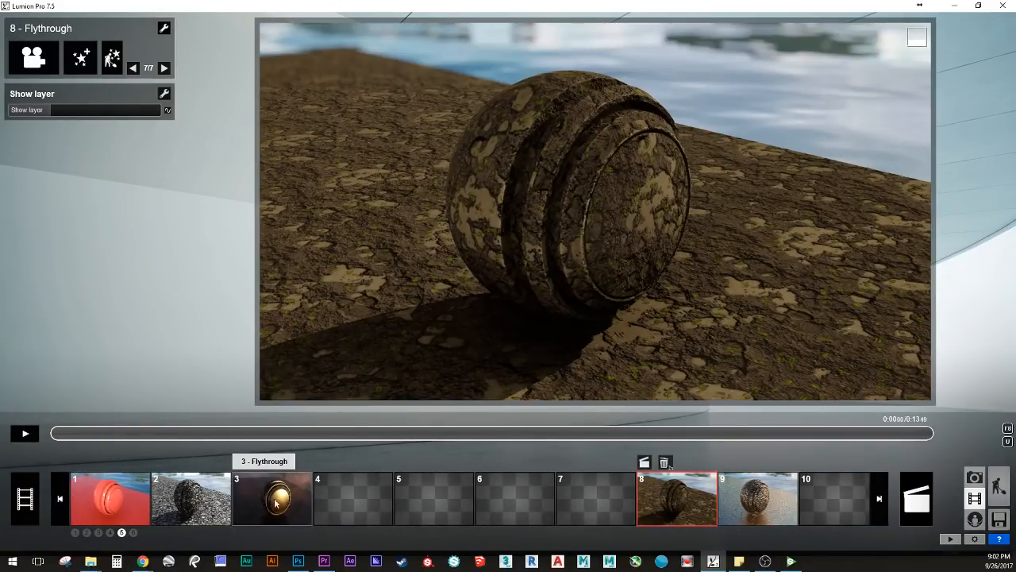
click(238, 502)
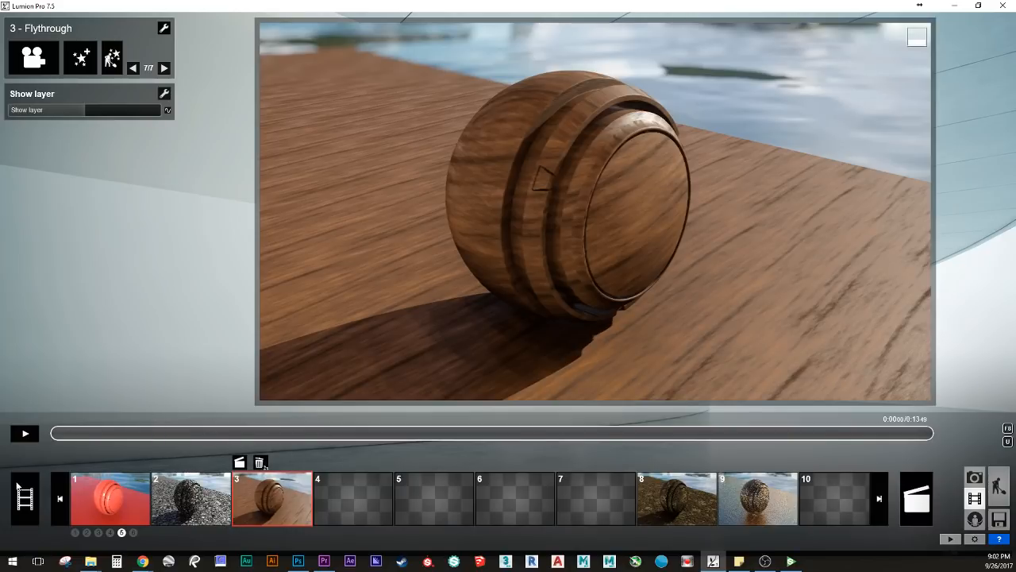
mouse_move(62, 439)
mouse_down()
mouse_move(195, 454)
mouse_move(370, 453)
mouse_move(80, 443)
mouse_up()
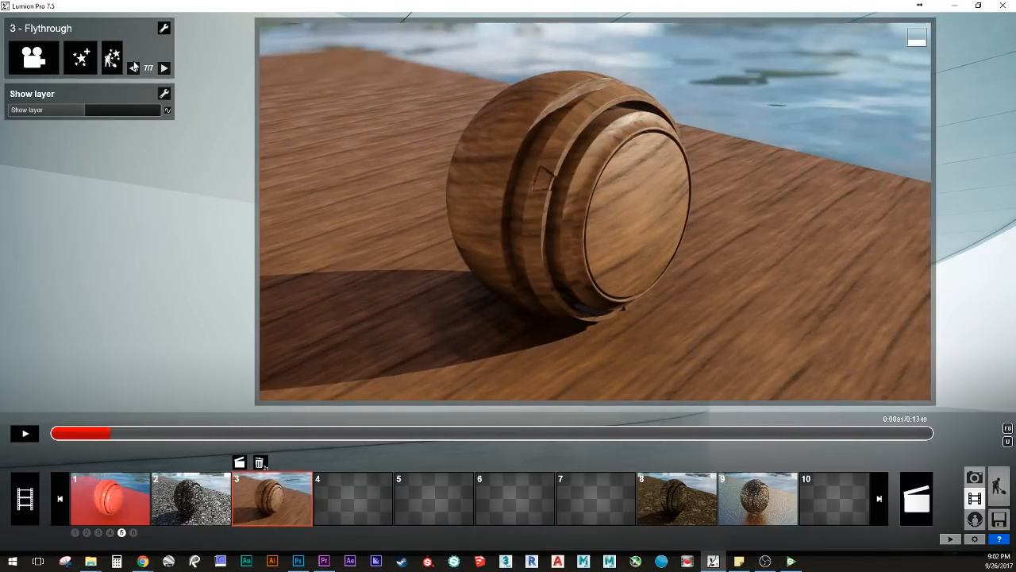
Step: Review the Reflection, Cloud and Shadow effect settings of the 3 - Flythrough clip
click(133, 69)
click(133, 68)
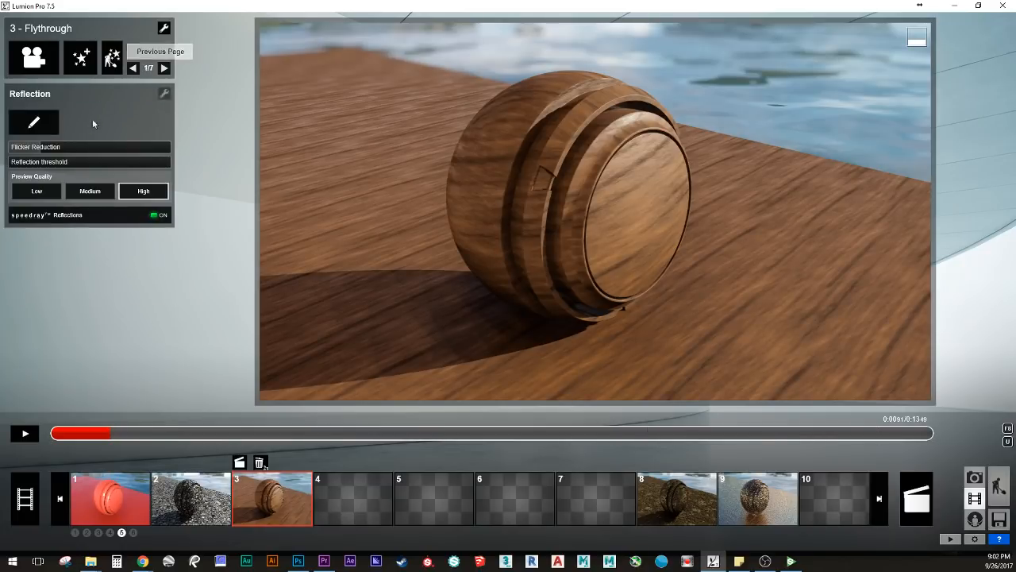
click(164, 68)
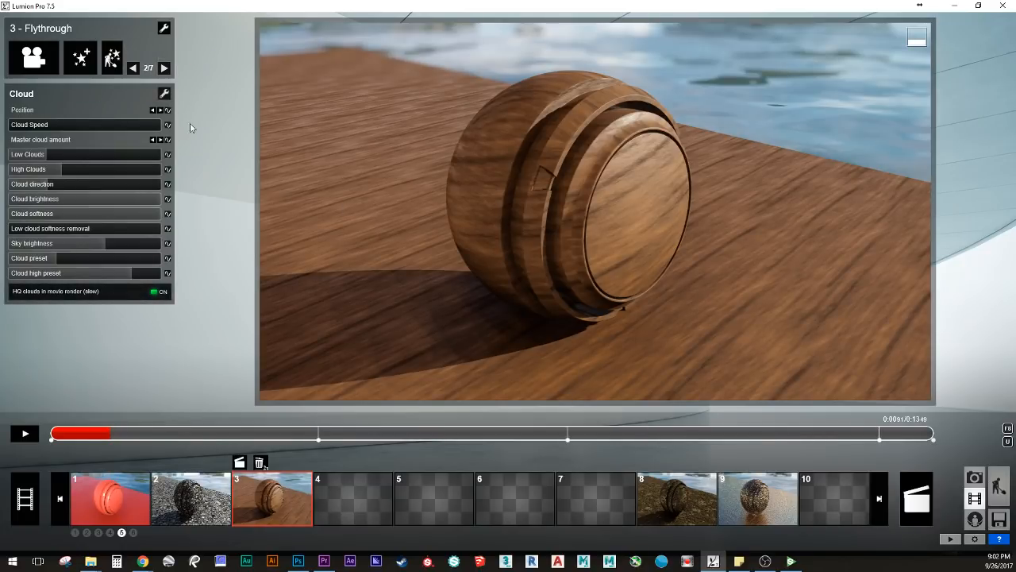
click(164, 68)
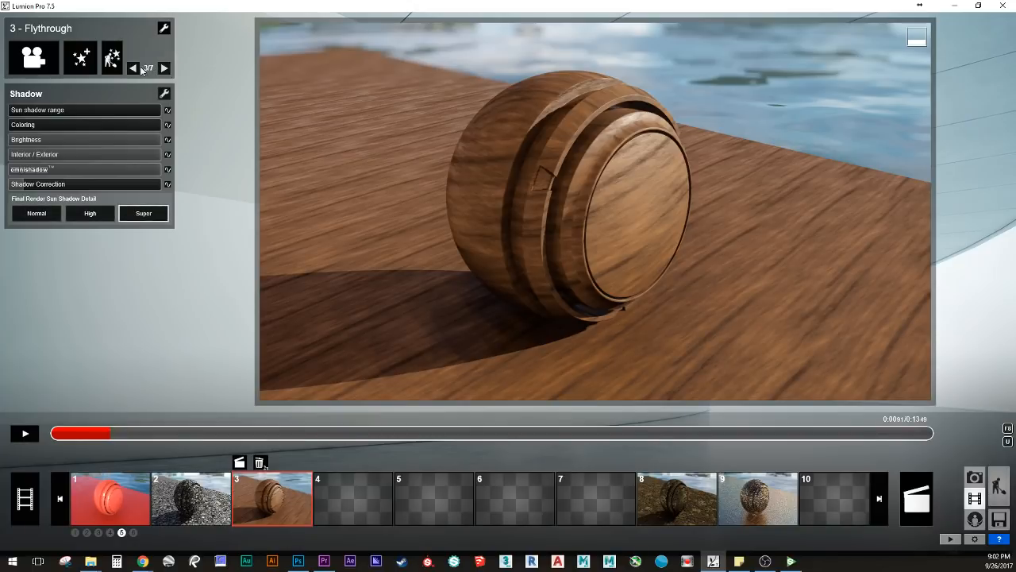
click(136, 67)
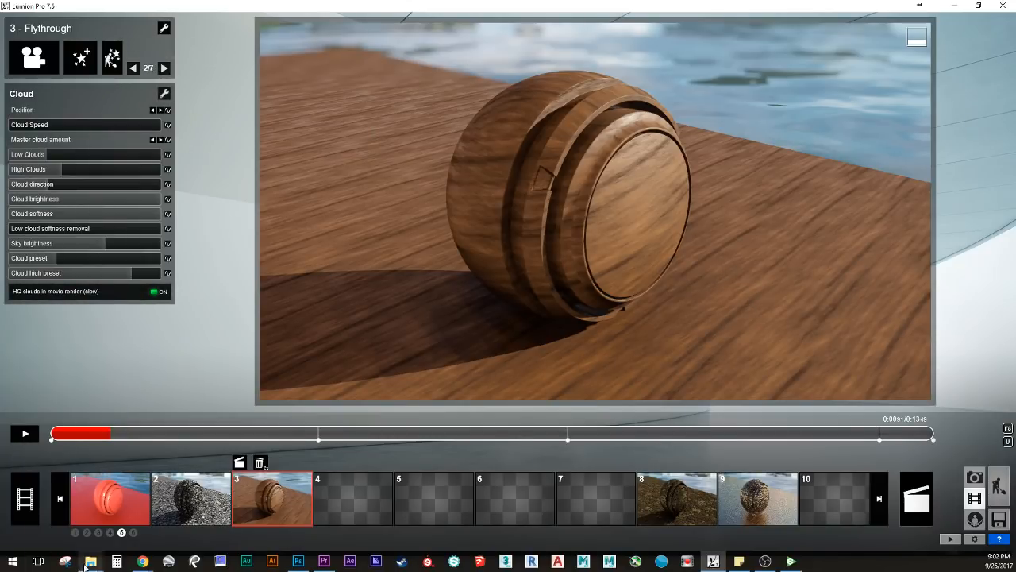
Step: Check the YouTube live dashboard in Chrome, and return to Lumion to scrub the wood clip to about 0:02
mouse_move(145, 565)
click(170, 508)
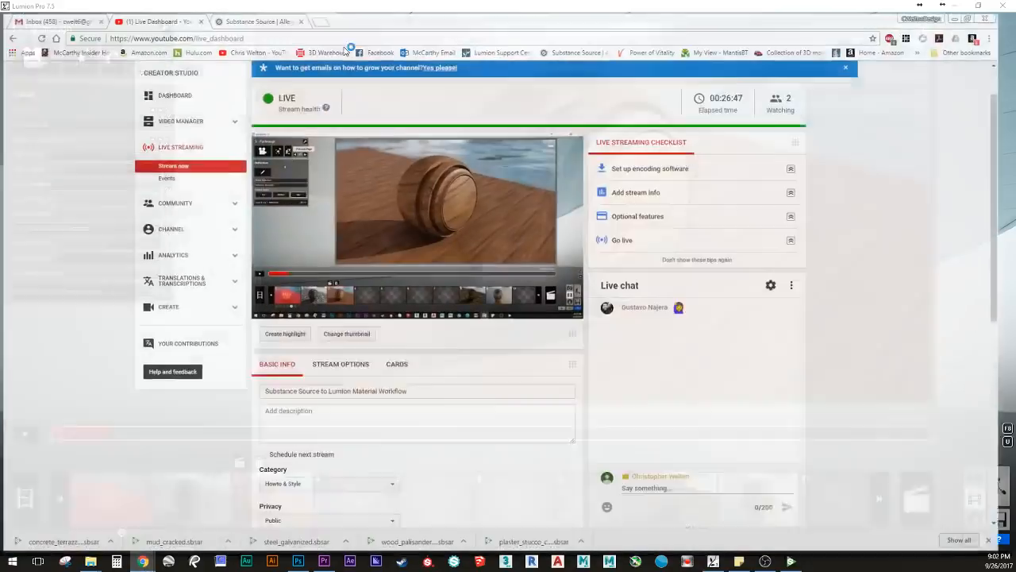
key(alt+Tab)
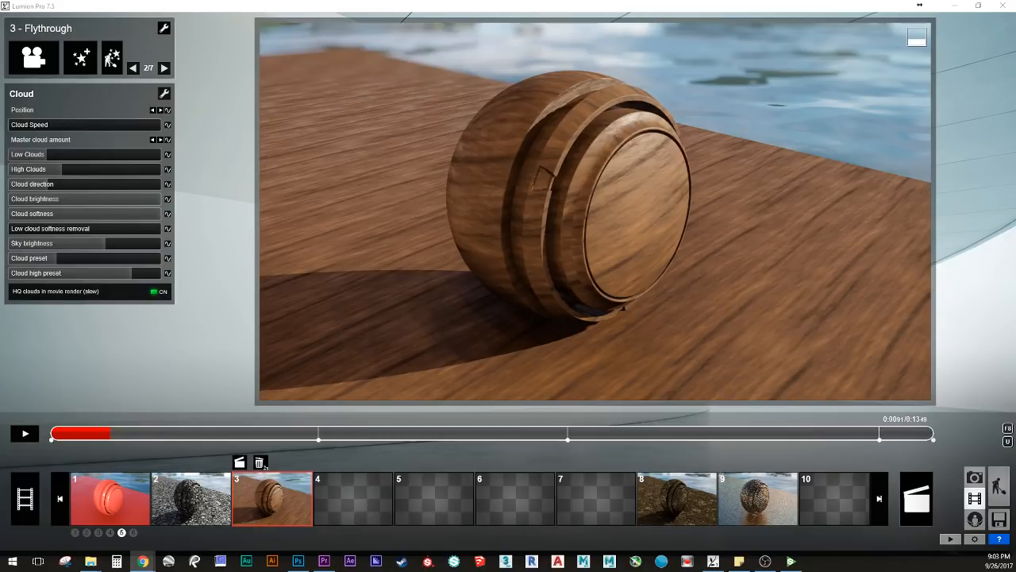
click(576, 281)
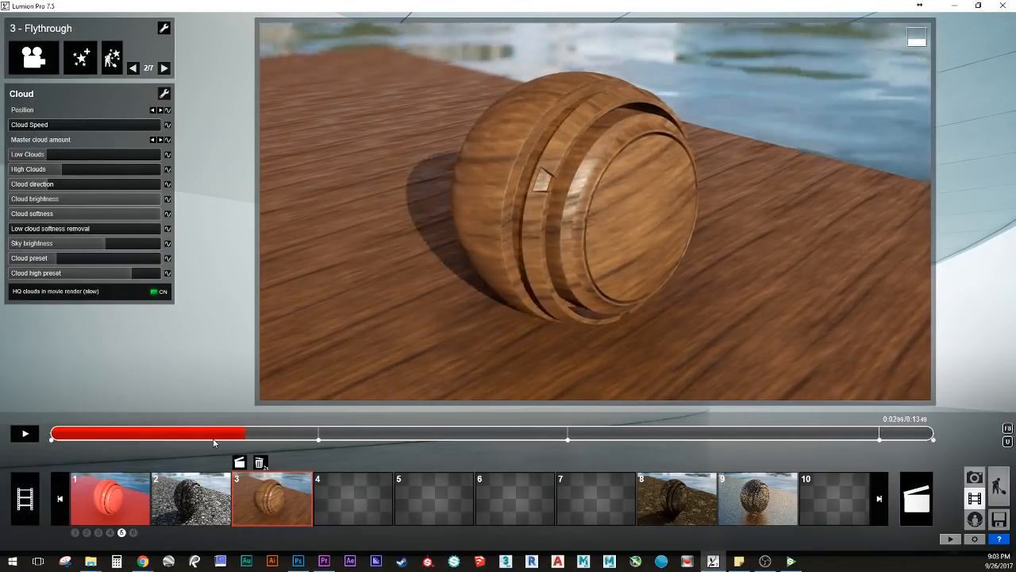
click(192, 442)
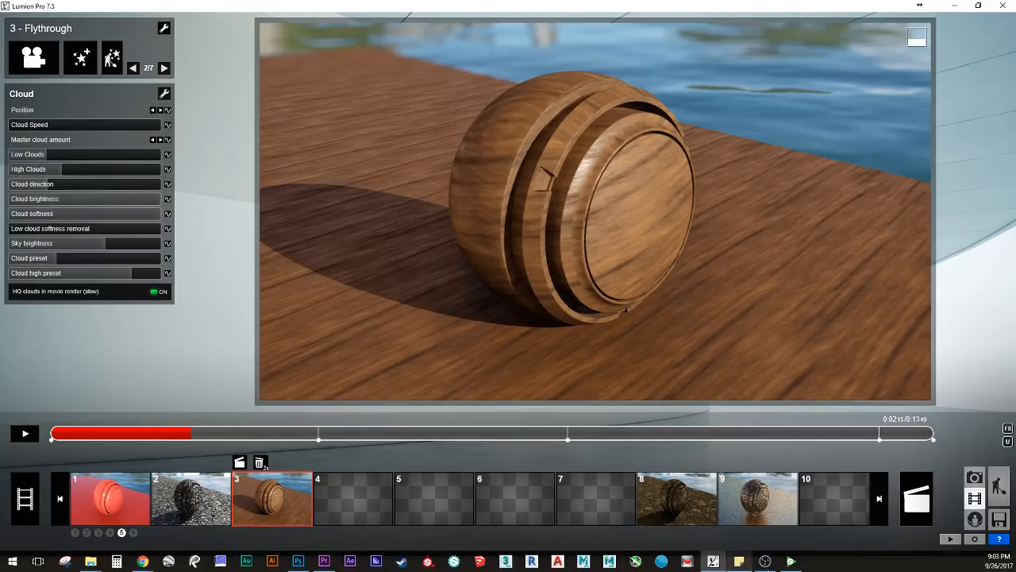
Step: View the palisander wood's Height output in Substance Player, and return to Lumion to scrub the wood clip to about 0:03
click(791, 562)
drag(530, 274, 233, 138)
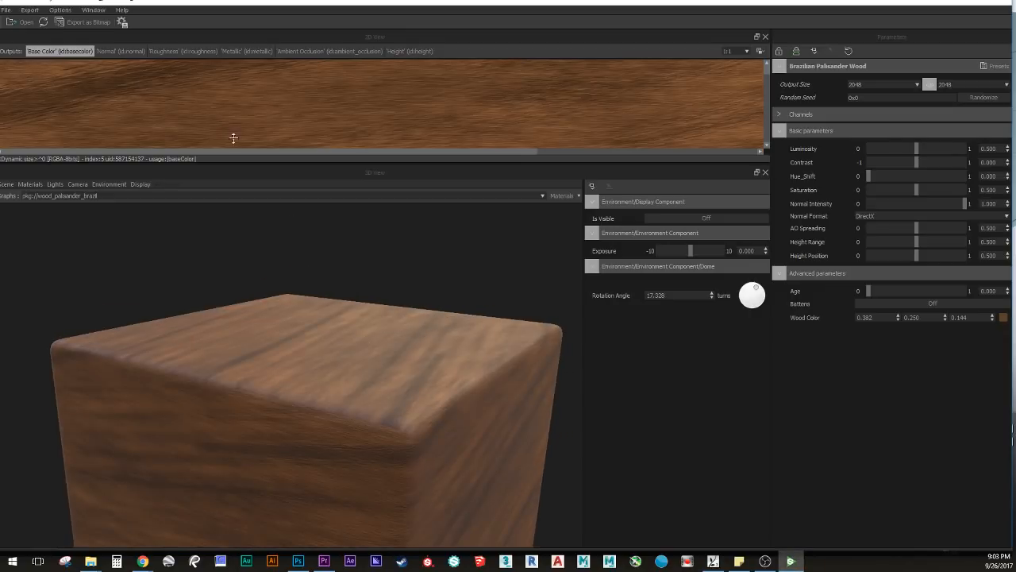
click(410, 53)
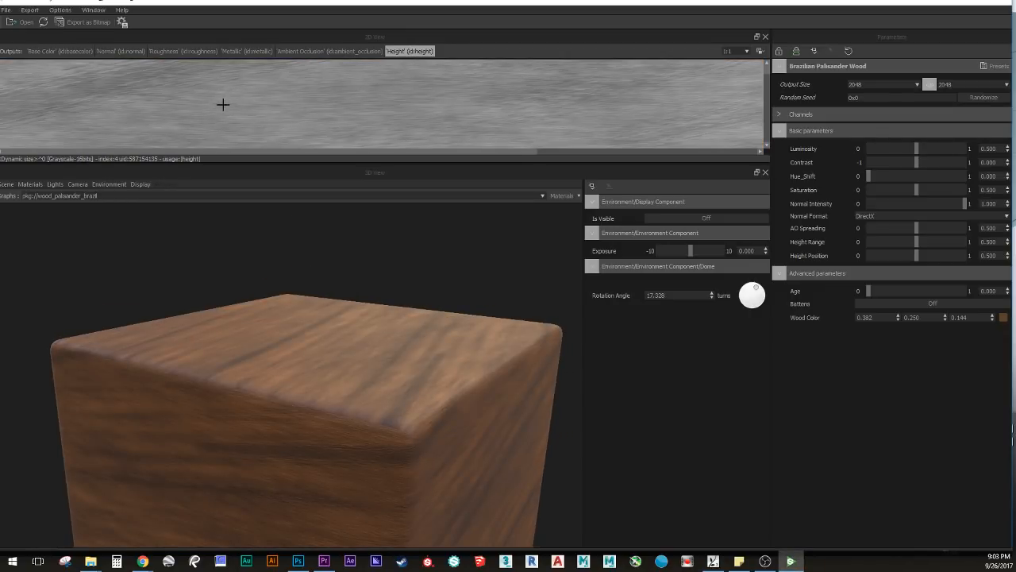
mouse_move(886, 3)
mouse_down()
mouse_move(894, 46)
mouse_move(900, 2)
mouse_up()
click(955, 5)
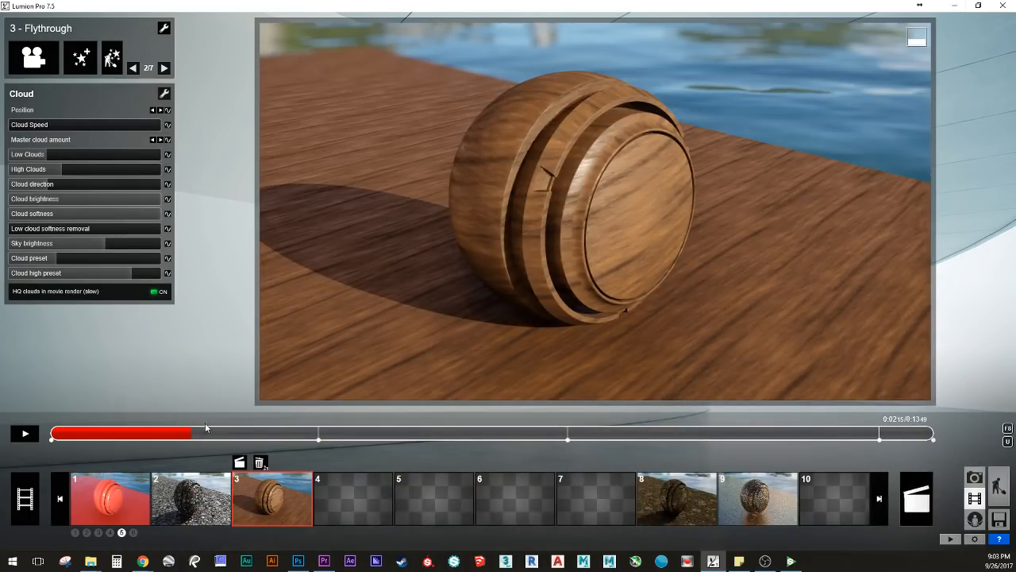
drag(204, 435, 298, 421)
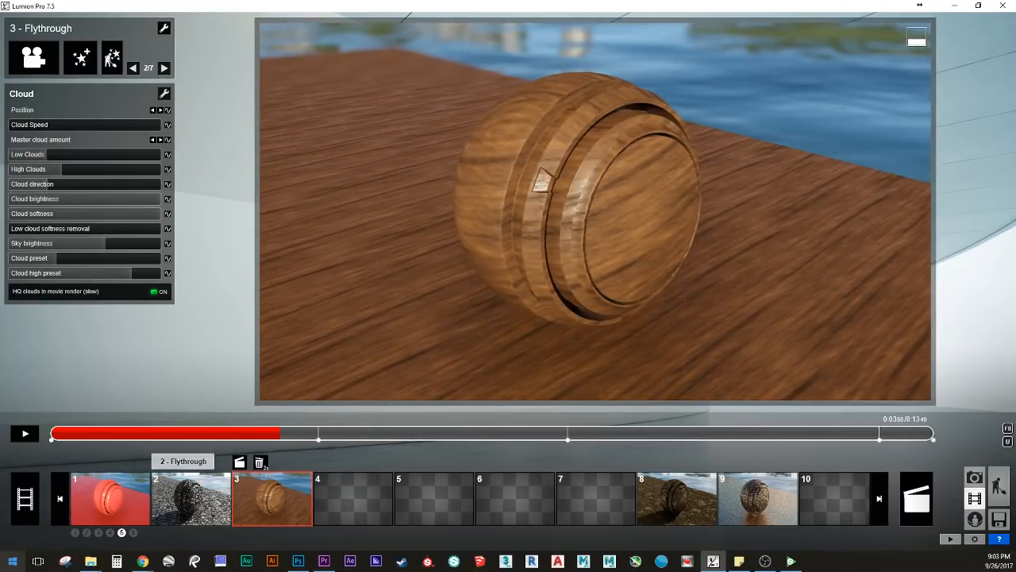
Step: Switch to the California Stucco window in Substance Player and orbit the 3D cube to examine the plaster surface
key(alt+Tab)
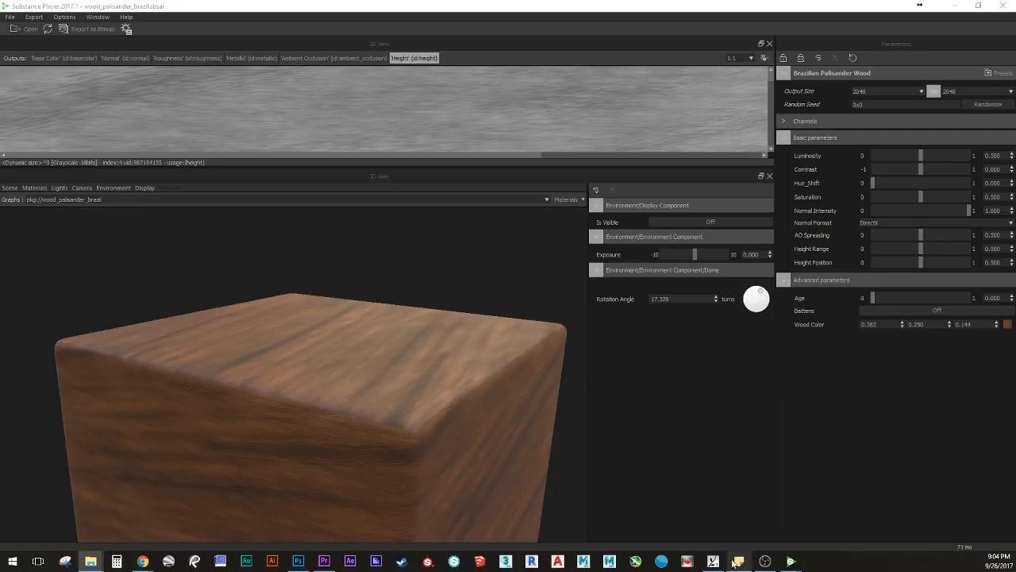
mouse_move(789, 560)
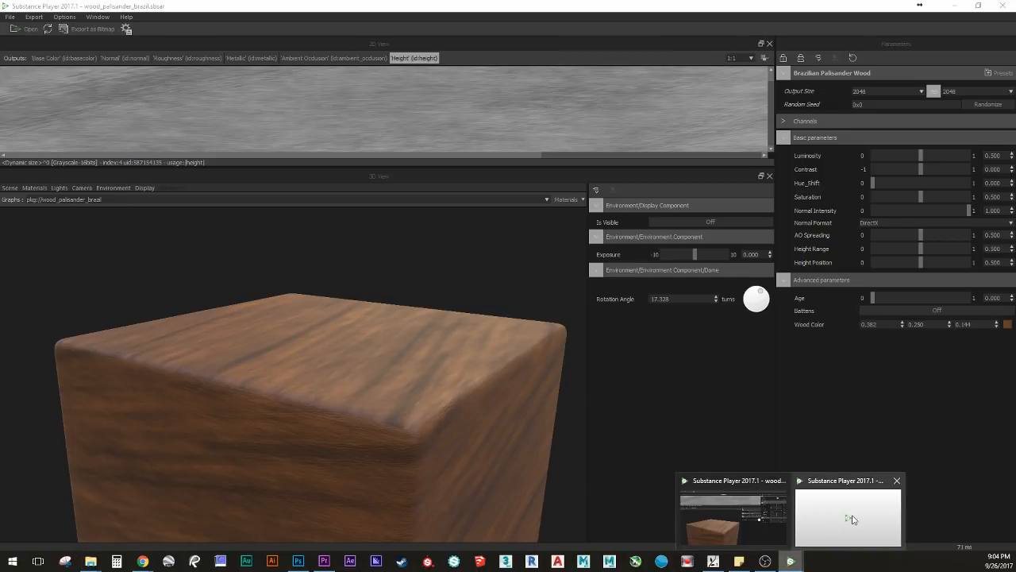
click(842, 515)
drag(180, 292, 200, 283)
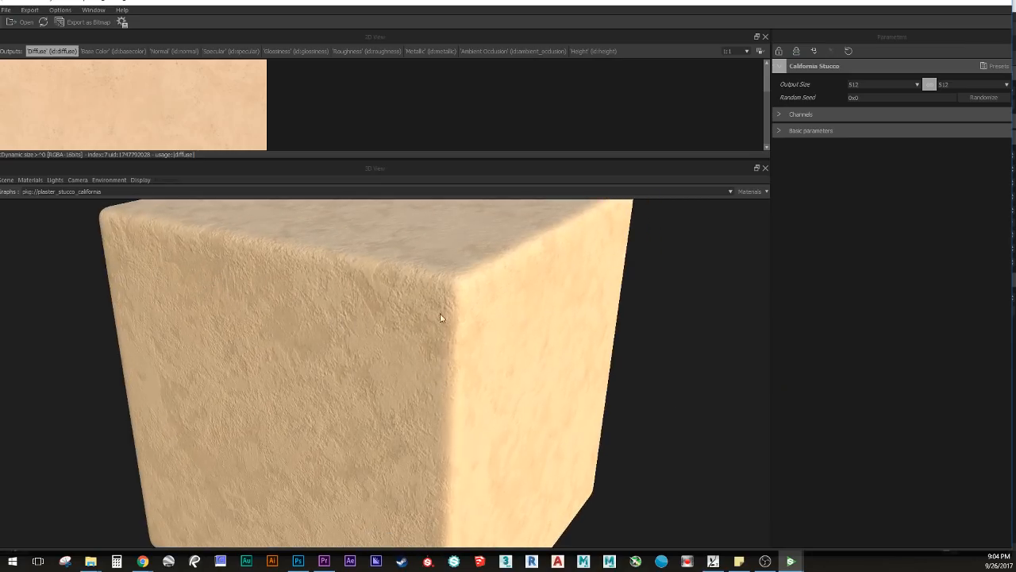
drag(442, 317, 213, 437)
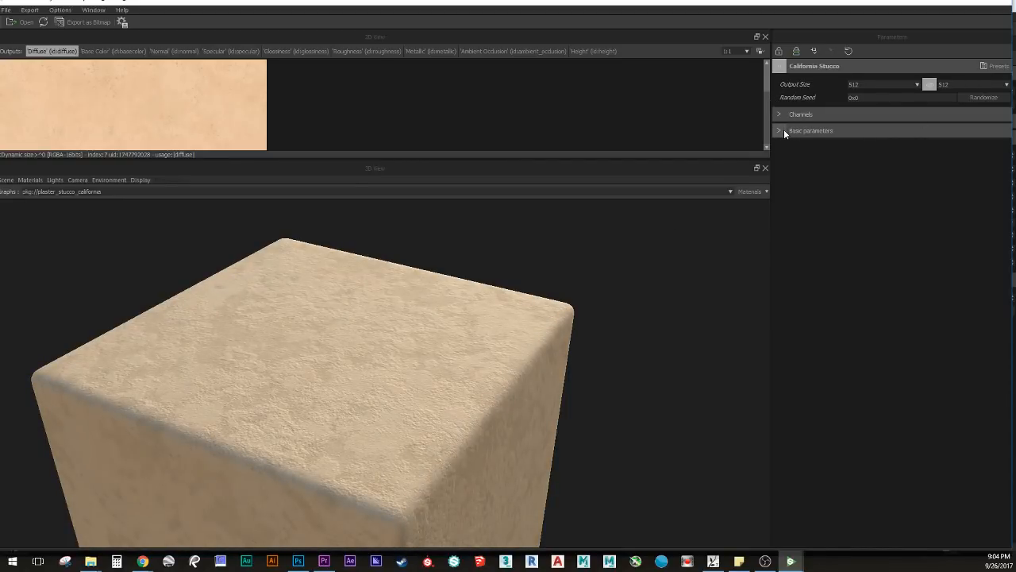
scroll(340, 318, up, 3)
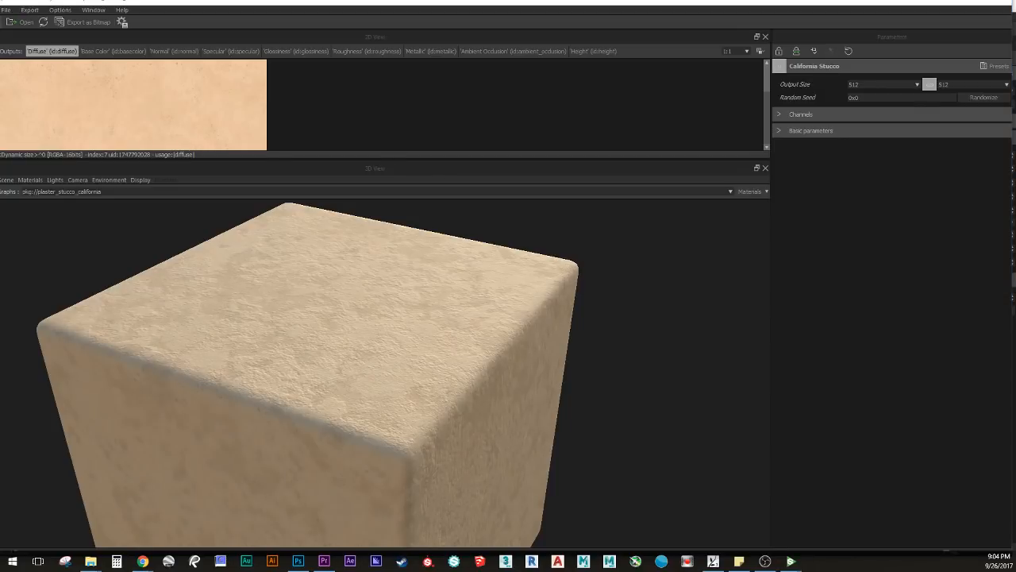
Step: Switch to Substance Source in Chrome, preview the Smoothed Concrete and Concrete Raw Soft materials, and return to Substance Player
click(143, 562)
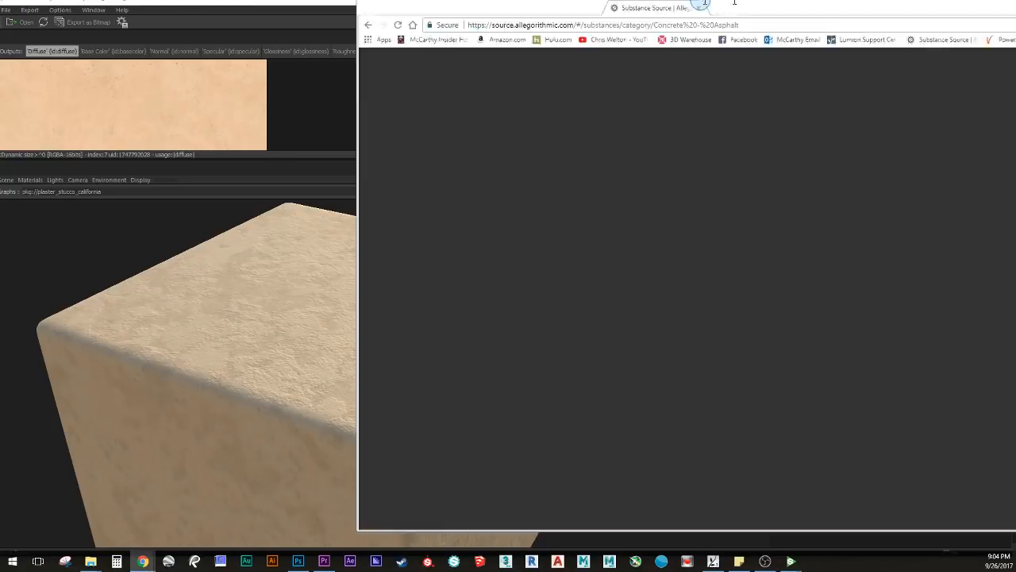
scroll(463, 318, down, 3)
click(455, 316)
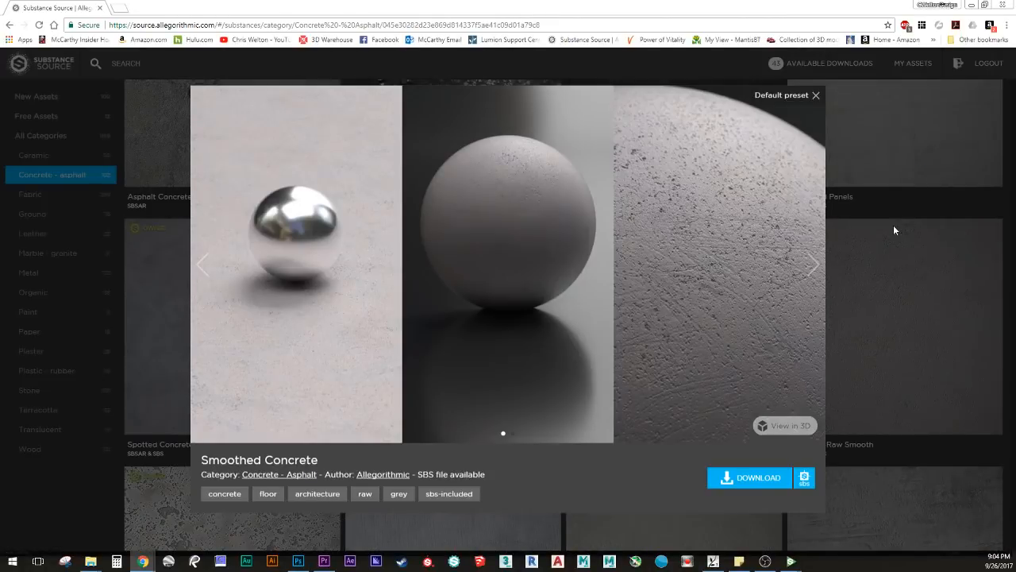
click(895, 227)
scroll(864, 260, down, 1)
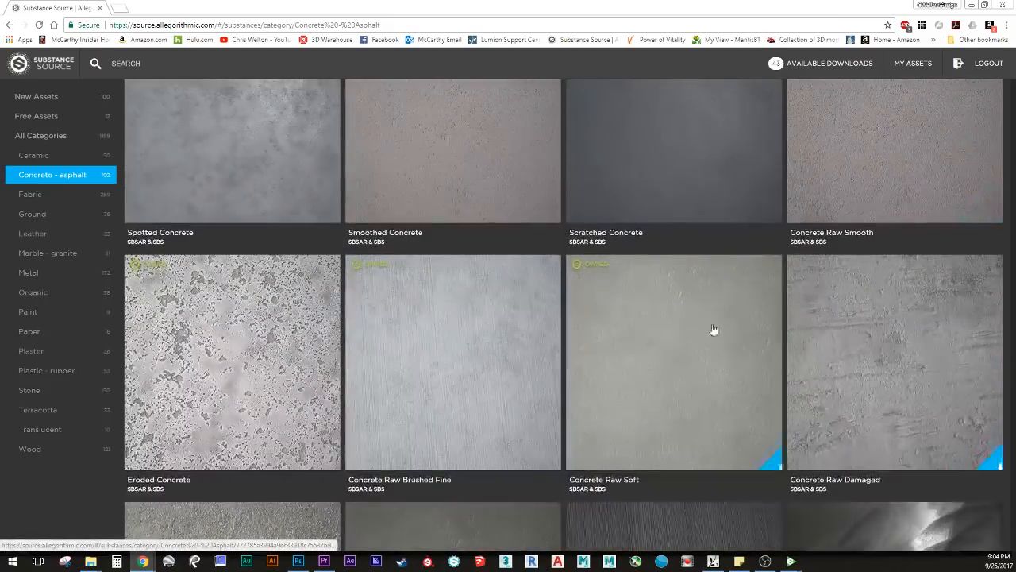
click(626, 346)
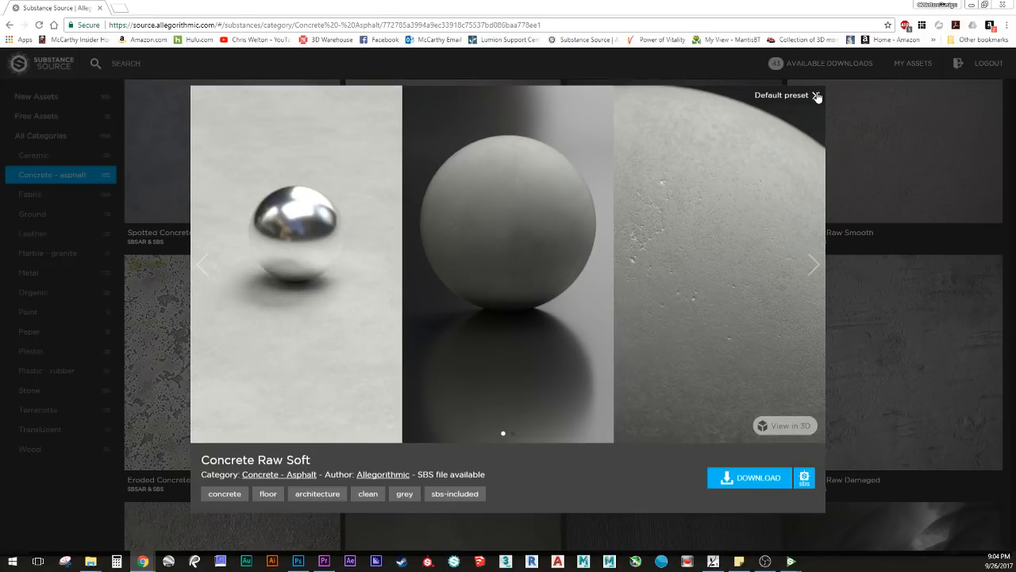
click(817, 96)
scroll(508, 279, down, 2)
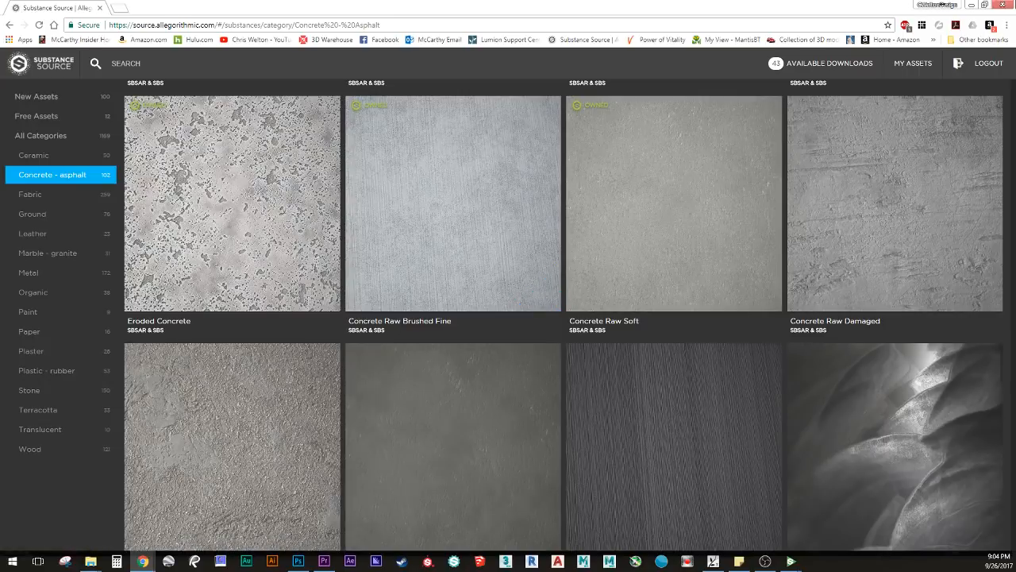
click(970, 5)
Step: Set the California Stucco output size to 4096 and examine the plaster detail on the 3D cube up close
mouse_move(291, 363)
mouse_down()
mouse_move(291, 340)
mouse_move(287, 350)
mouse_up()
click(866, 84)
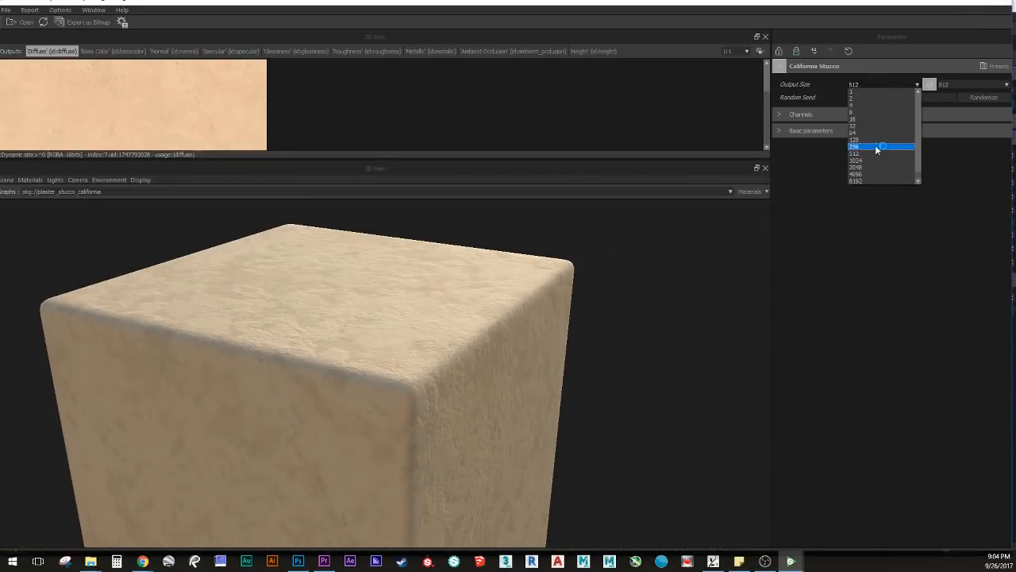
click(863, 174)
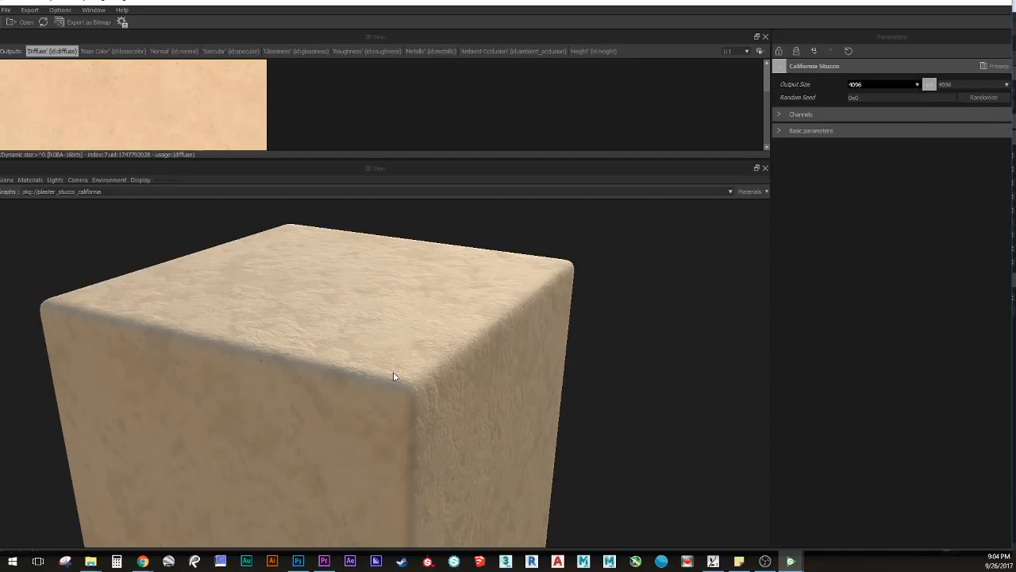
scroll(367, 341, up, 5)
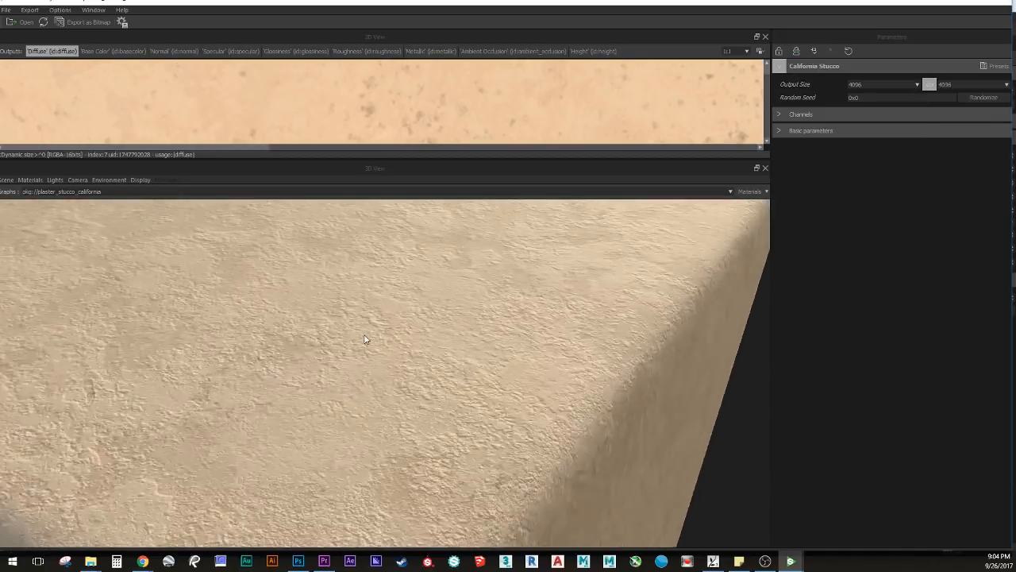
scroll(366, 339, up, 3)
scroll(382, 352, down, 2)
scroll(393, 347, down, 3)
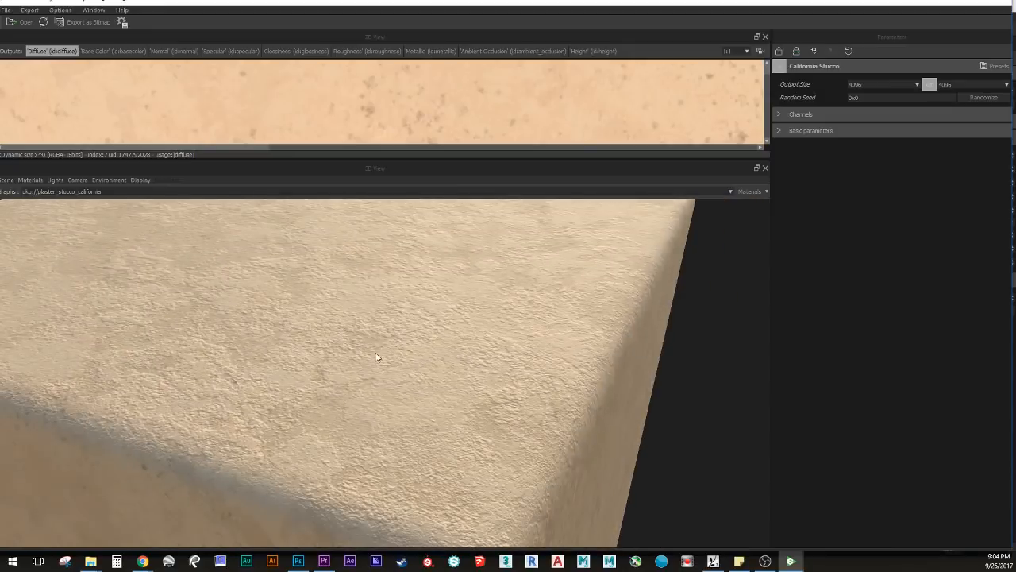
scroll(370, 320, down, 3)
scroll(363, 335, up, 3)
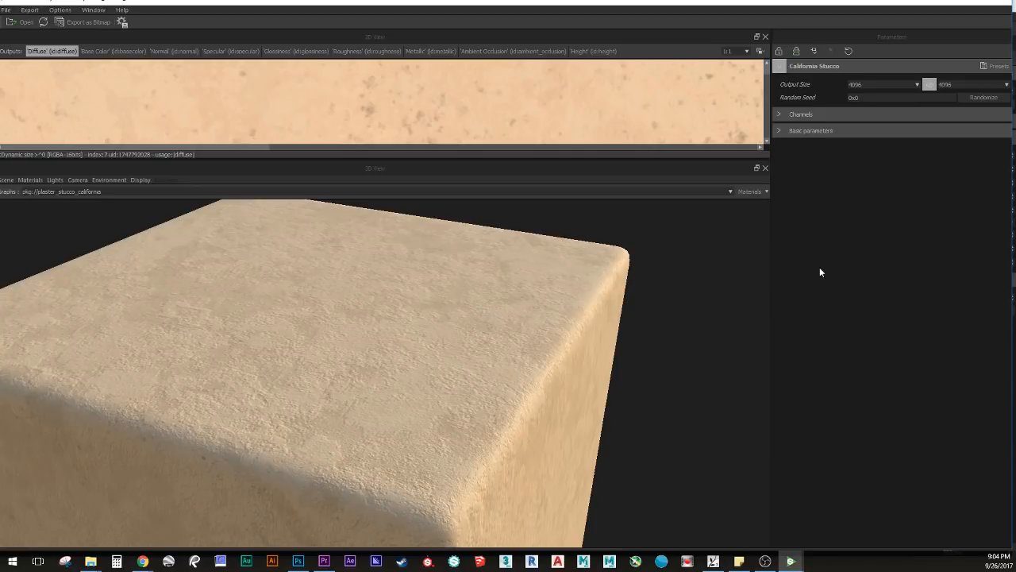
Step: Expand the stucco's Basic parameters and Channels to review the adjustable settings and available maps
click(779, 131)
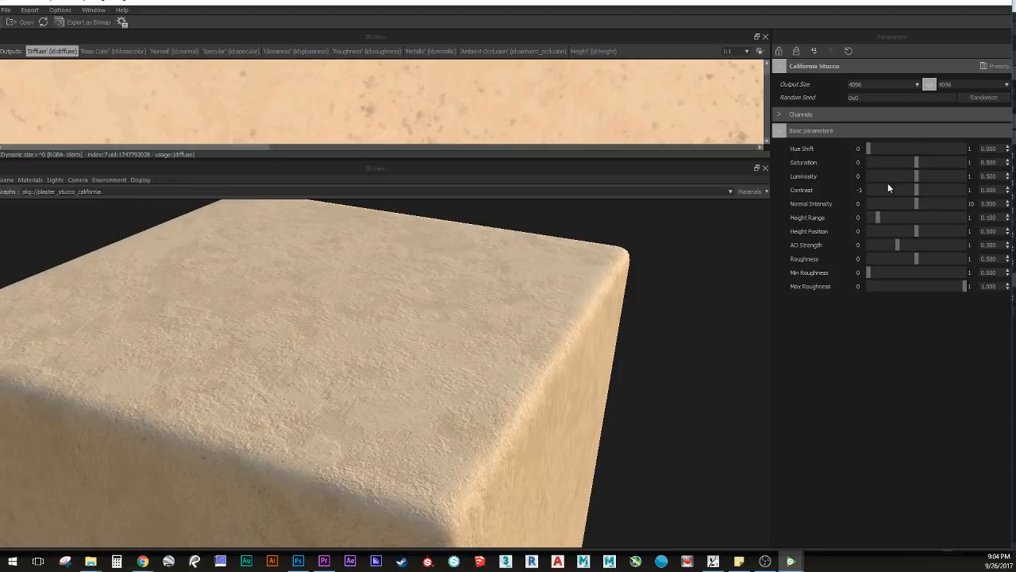
click(779, 116)
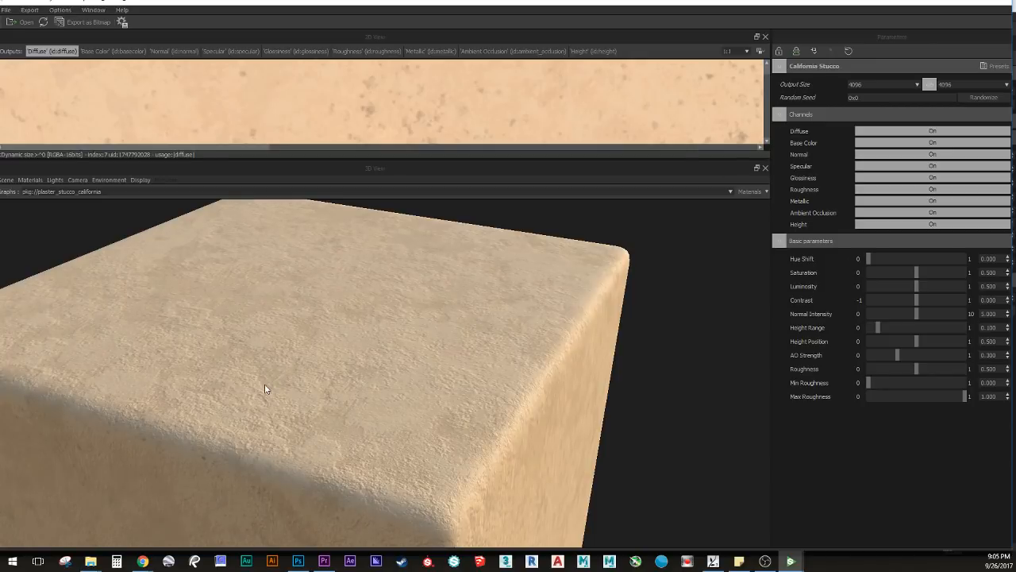
mouse_move(263, 388)
mouse_down()
mouse_move(257, 402)
mouse_move(270, 378)
mouse_move(266, 390)
mouse_up()
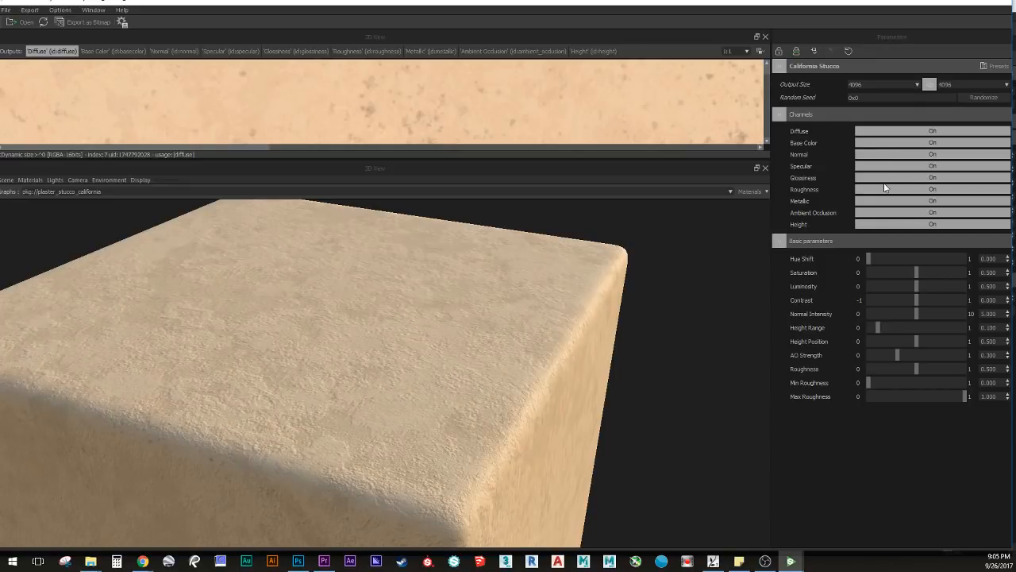
drag(249, 402, 305, 392)
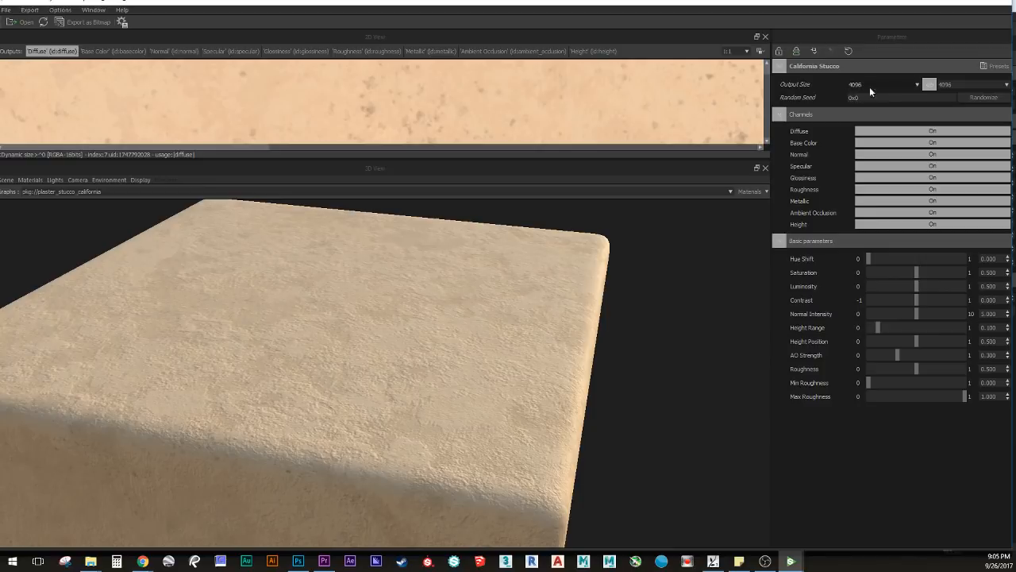
Step: Randomize the stucco's random seed three times and examine the pattern on the cube's top face
click(1004, 98)
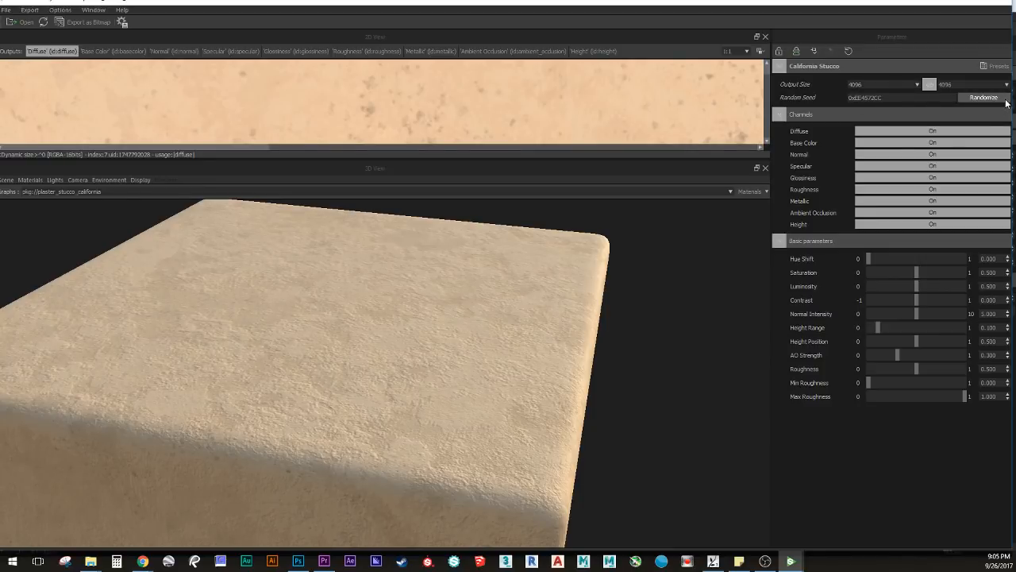
click(1000, 98)
click(977, 101)
drag(368, 341, 316, 308)
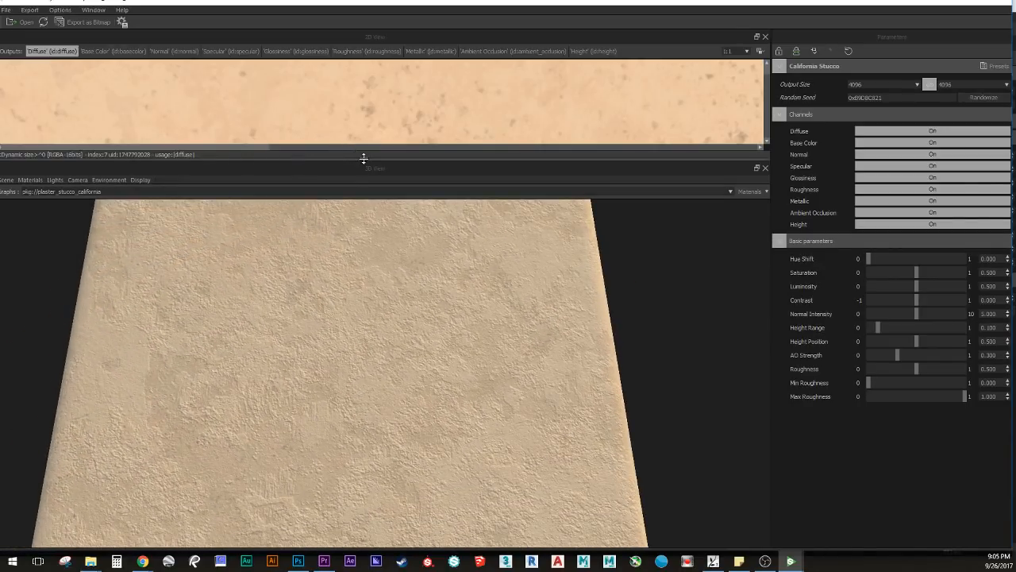
Step: Fit the Diffuse map in an enlarged 2D view, randomize the seed three more times, and re-enlarge the 3D view
drag(362, 158, 366, 359)
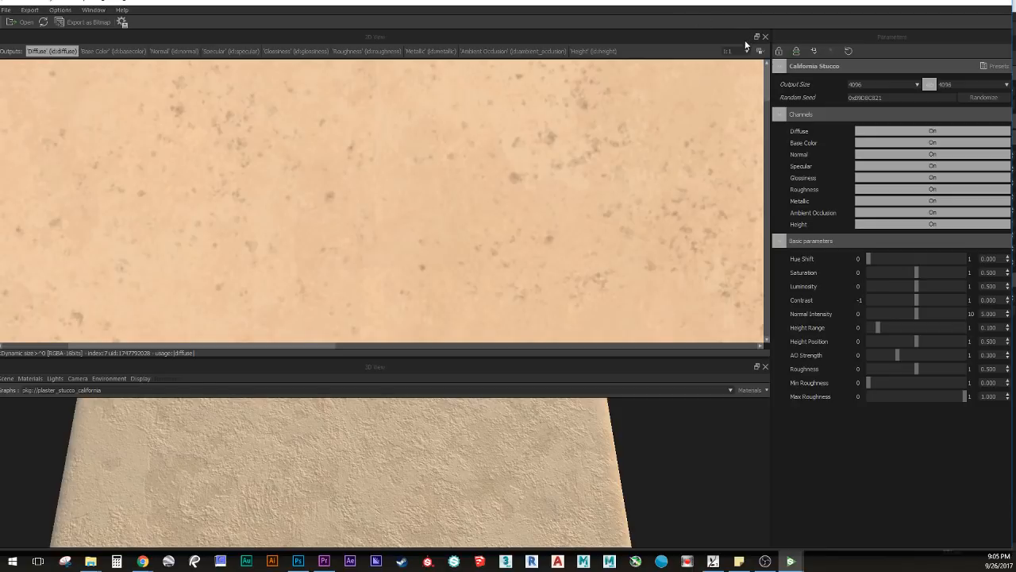
click(745, 52)
click(731, 64)
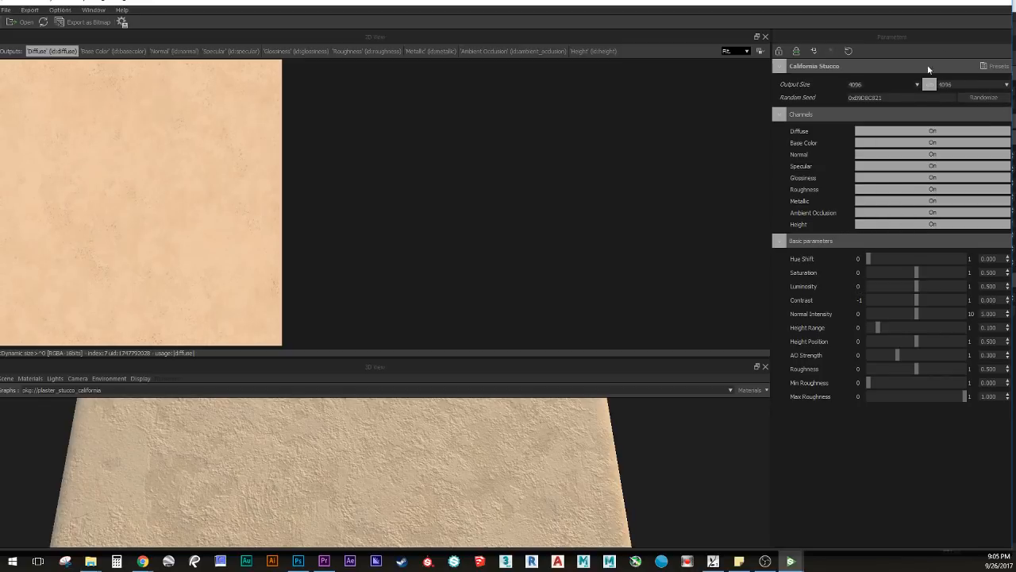
click(998, 98)
click(999, 98)
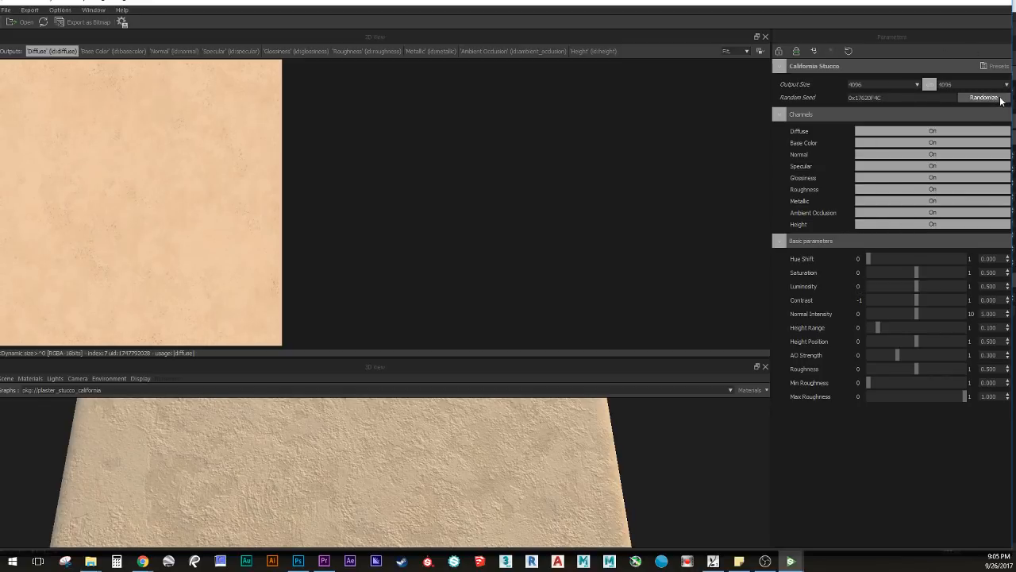
click(998, 98)
drag(601, 359, 263, 96)
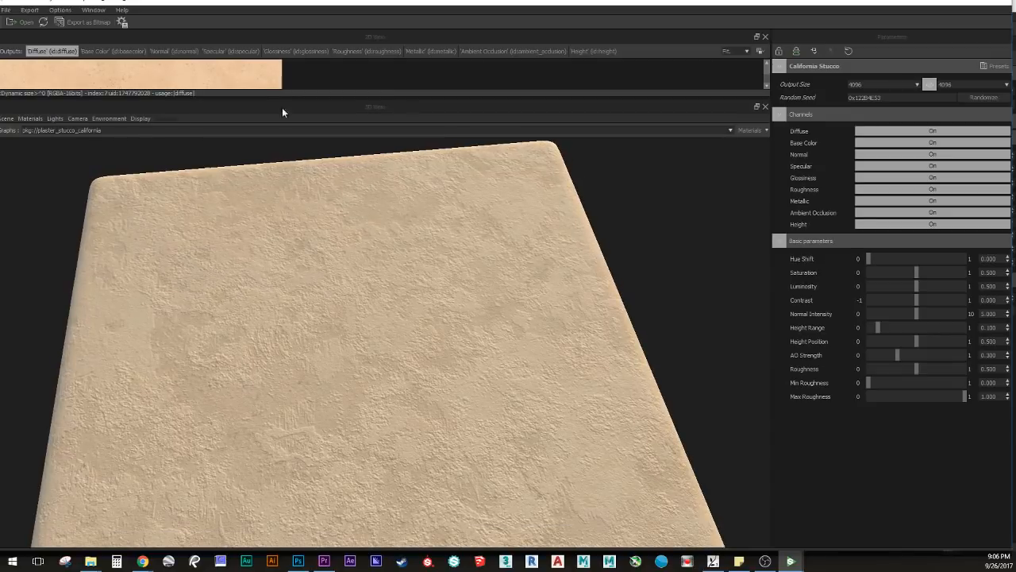
Step: Turn off the Specular channel and inspect the Glossiness output in the 2D view
click(885, 167)
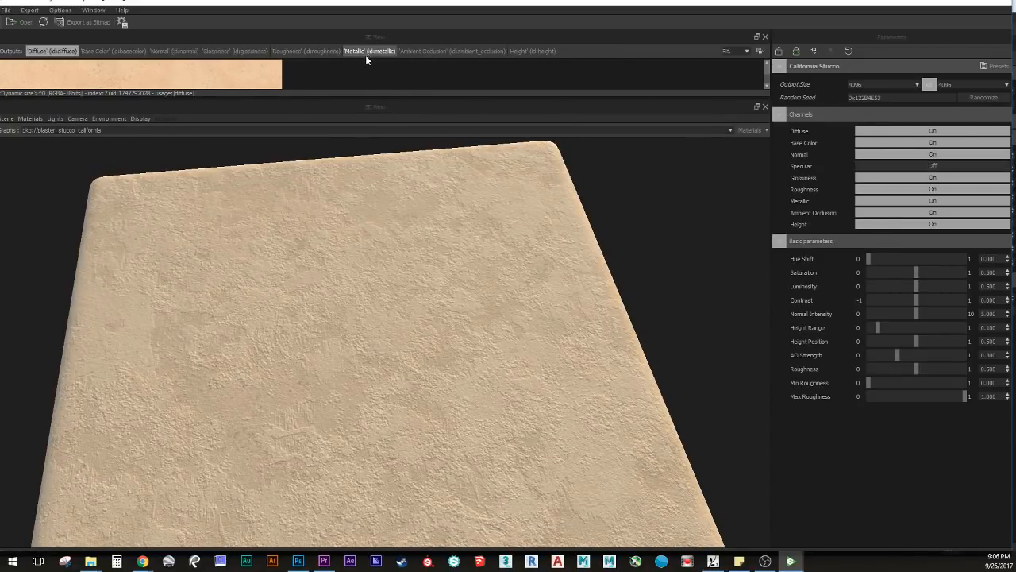
click(235, 51)
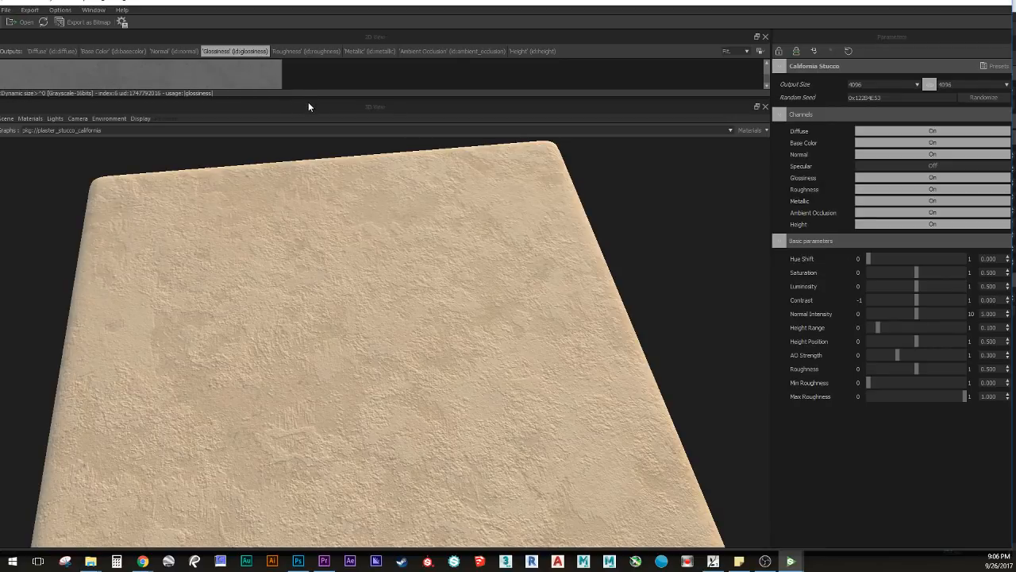
drag(321, 98, 338, 381)
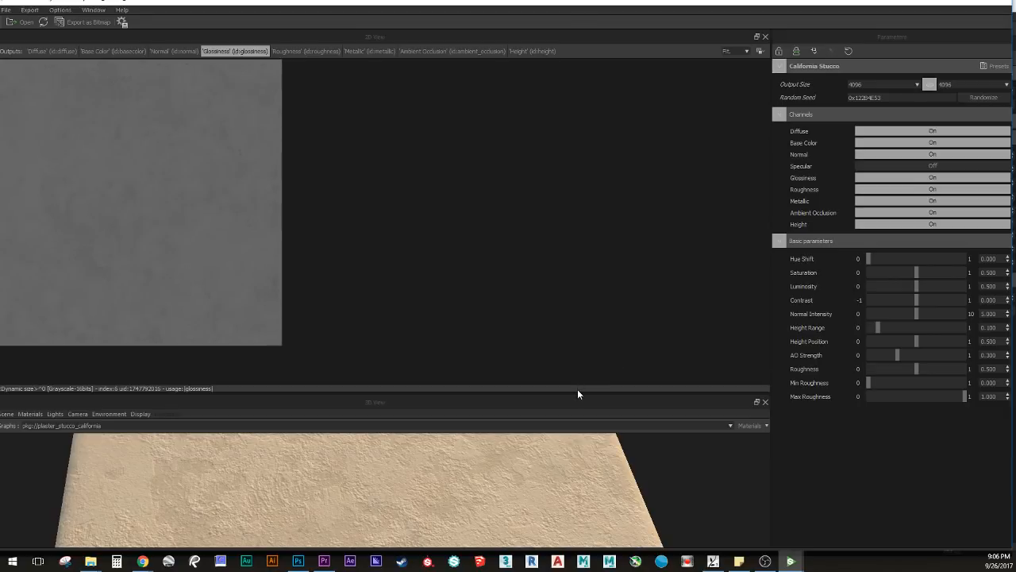
drag(590, 393, 623, 93)
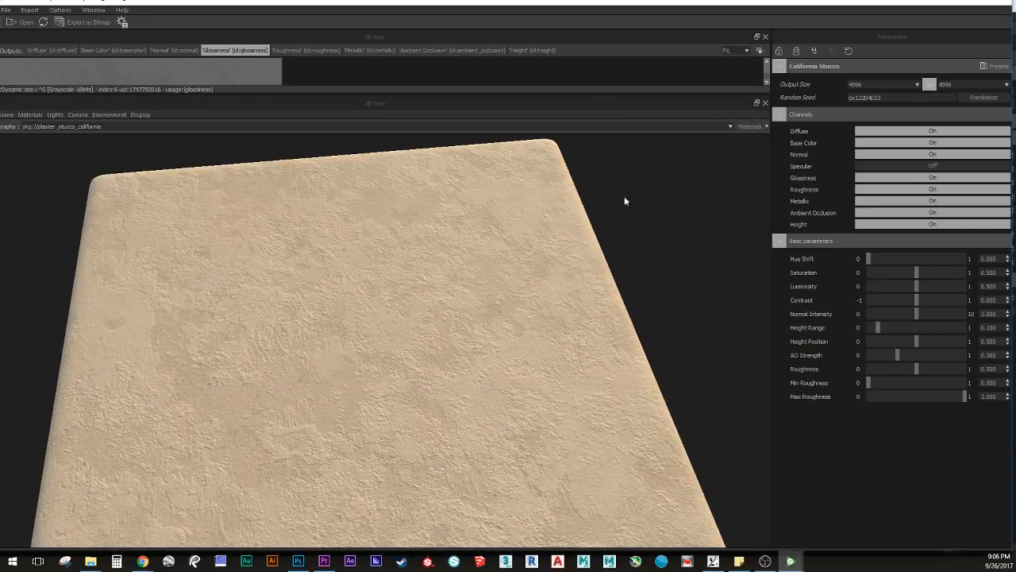
Step: Set the stucco's output size to 2048 and examine the surface relief on the 3D cube from several angles
click(864, 84)
click(879, 167)
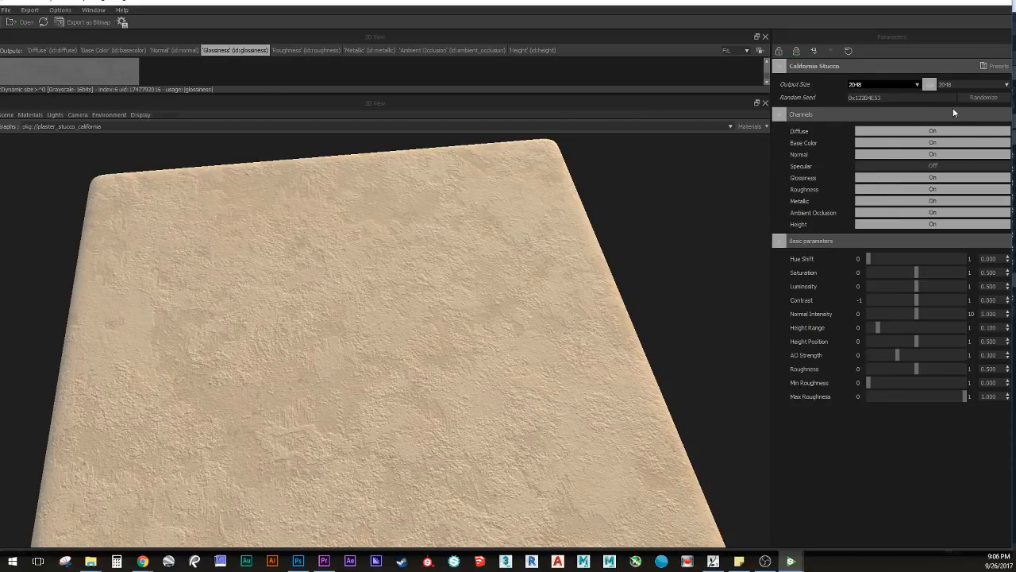
drag(693, 151, 516, 269)
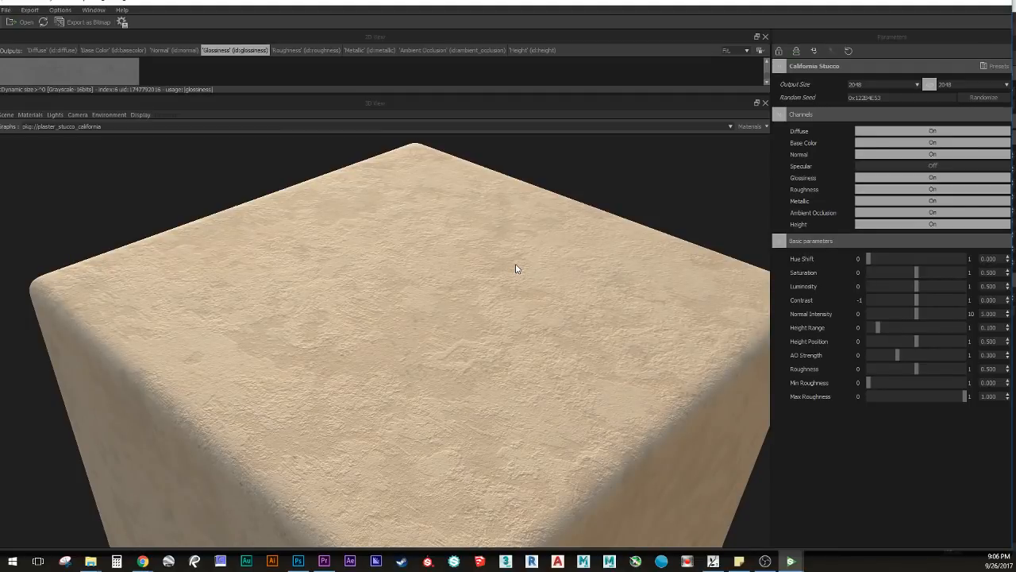
scroll(438, 386, up, 5)
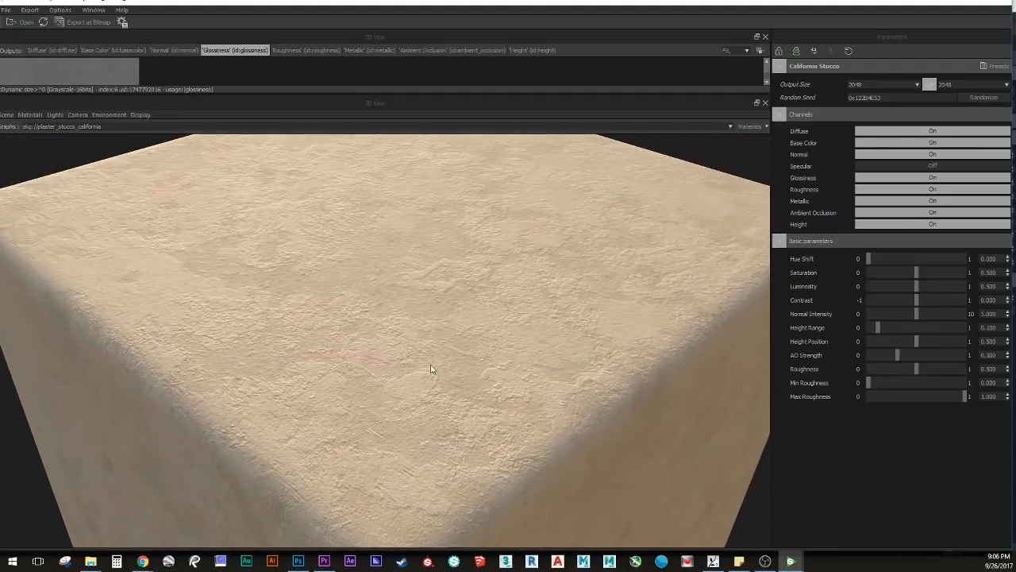
middle_drag(431, 365, 423, 393)
scroll(427, 378, up, 2)
mouse_move(408, 384)
mouse_down()
mouse_move(413, 353)
mouse_move(405, 372)
mouse_up()
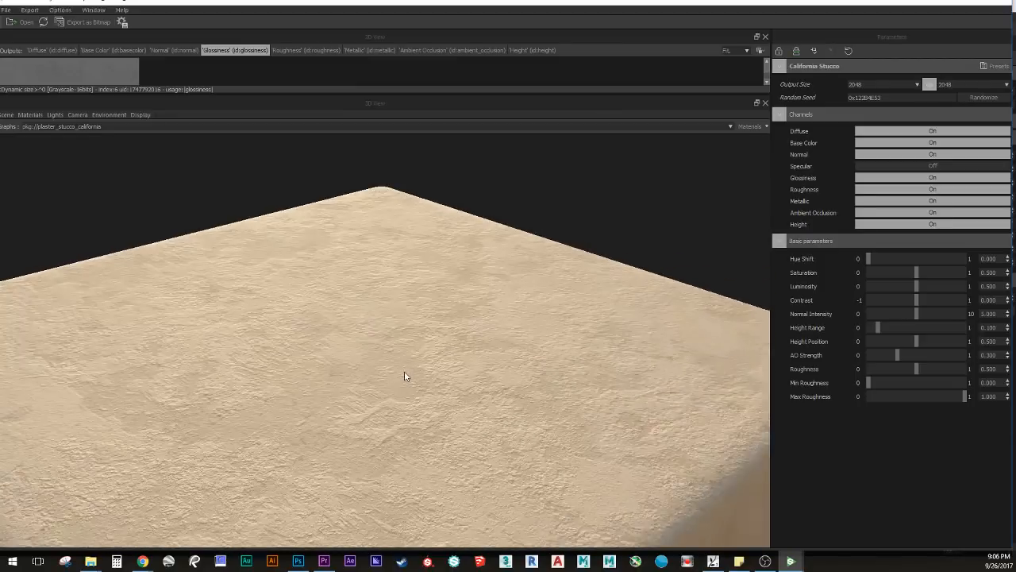
scroll(404, 376, up, 3)
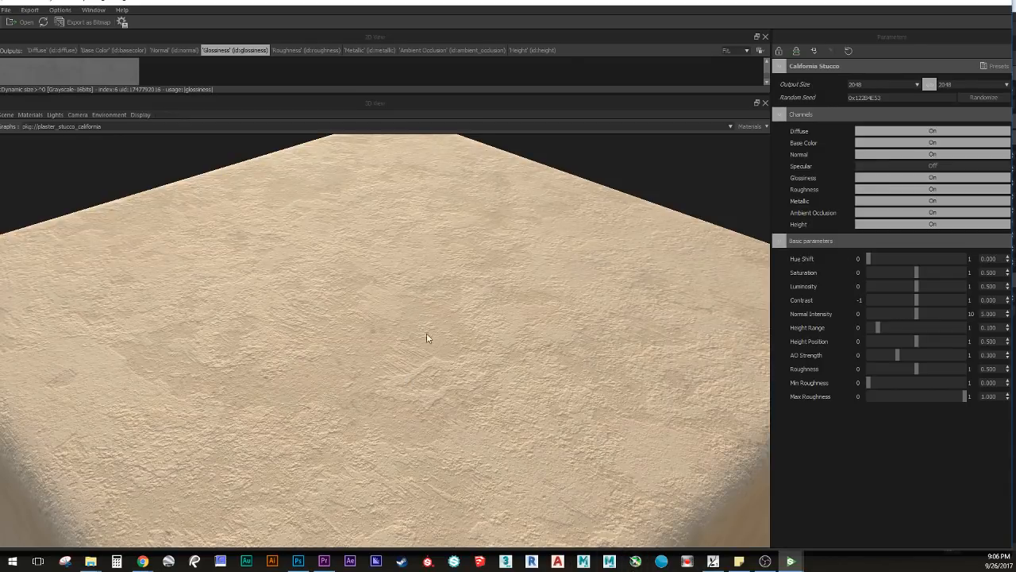
scroll(447, 334, down, 10)
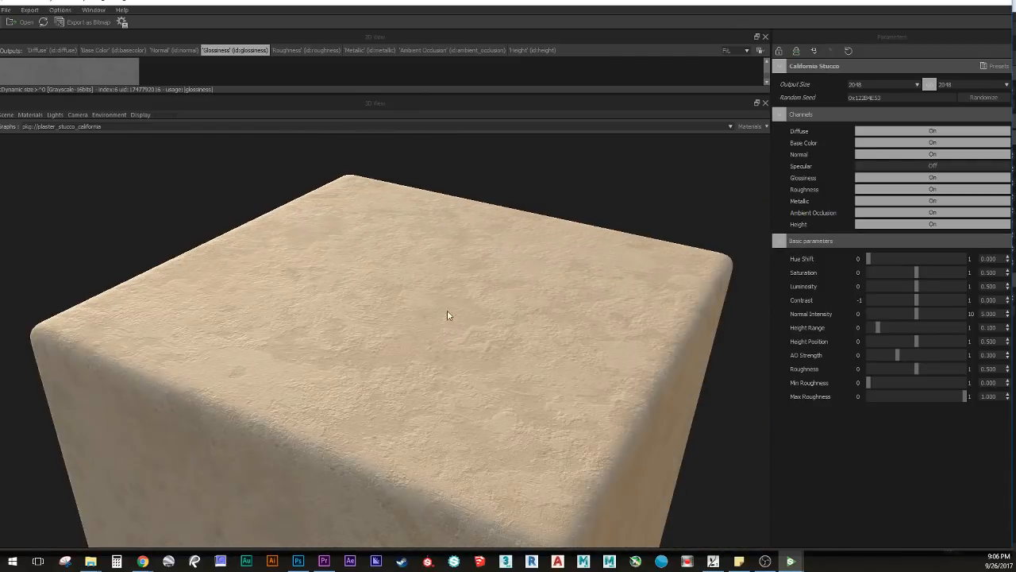
mouse_move(424, 311)
mouse_down()
mouse_move(392, 234)
mouse_move(382, 260)
mouse_move(406, 268)
mouse_up()
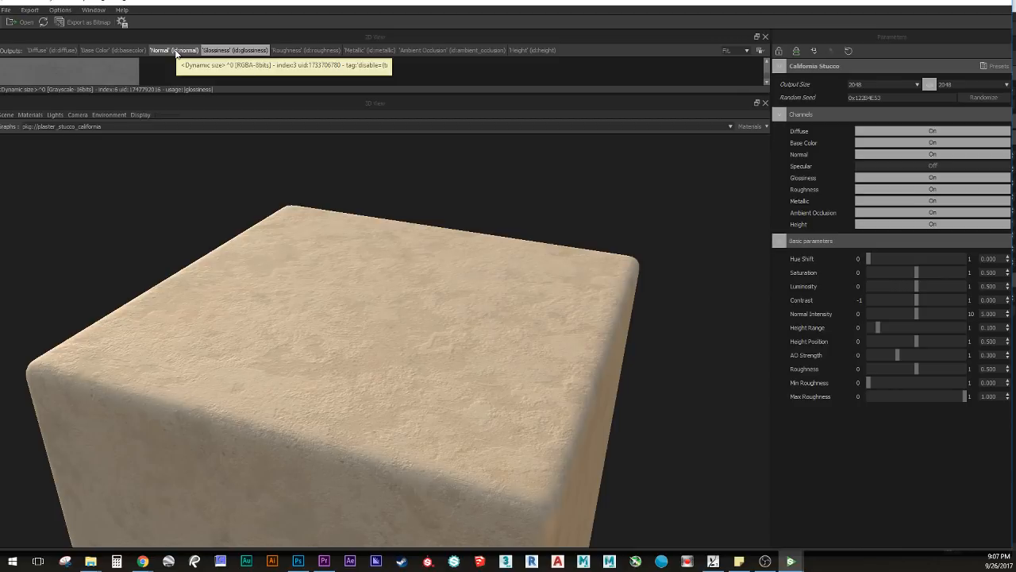
Step: Open the bitmap export settings and select only the Diffuse, Normal, Glossiness and Ambient Occlusion outputs
click(83, 22)
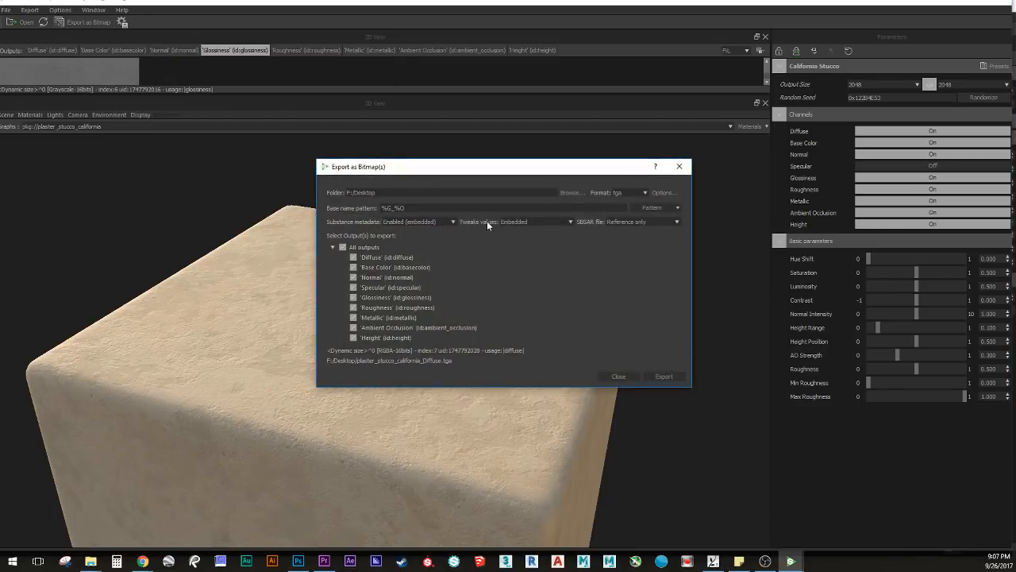
click(343, 247)
click(353, 257)
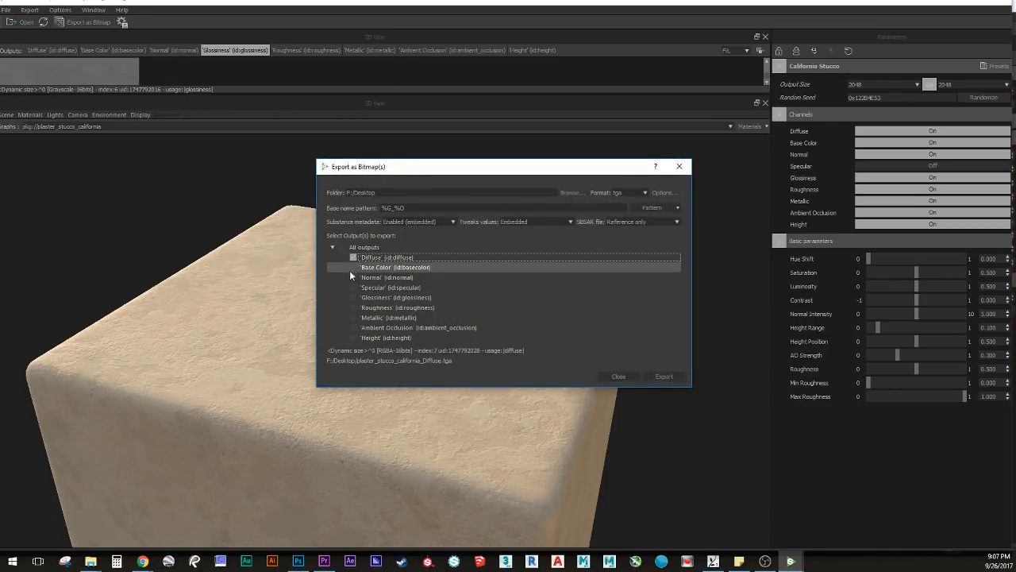
click(353, 277)
click(353, 287)
click(354, 297)
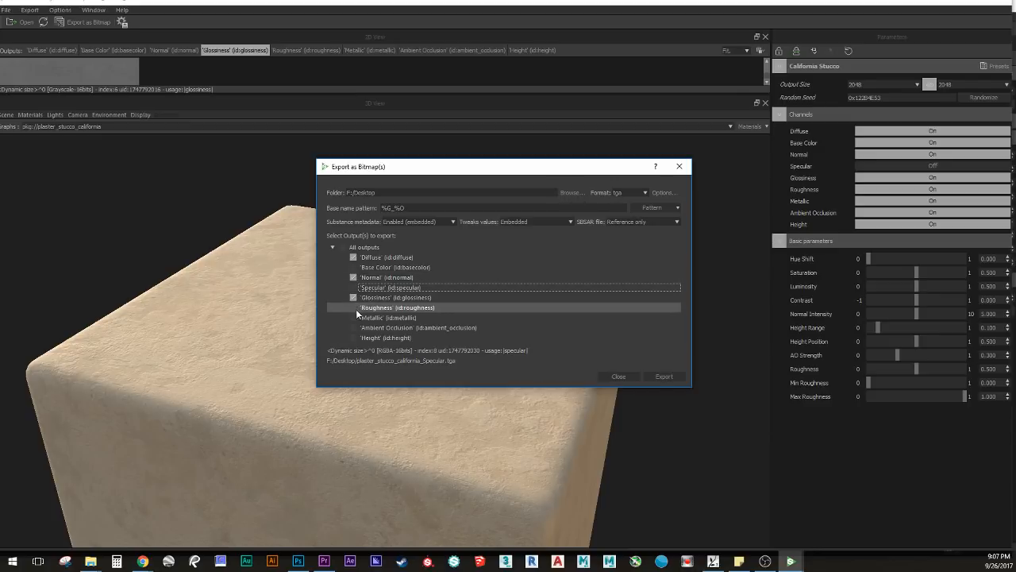
click(347, 328)
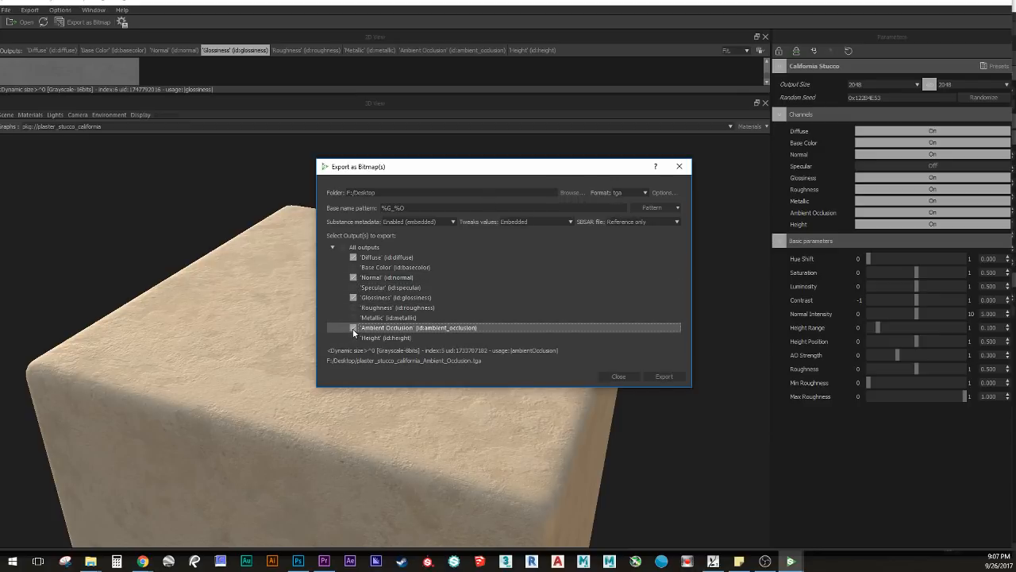
click(353, 328)
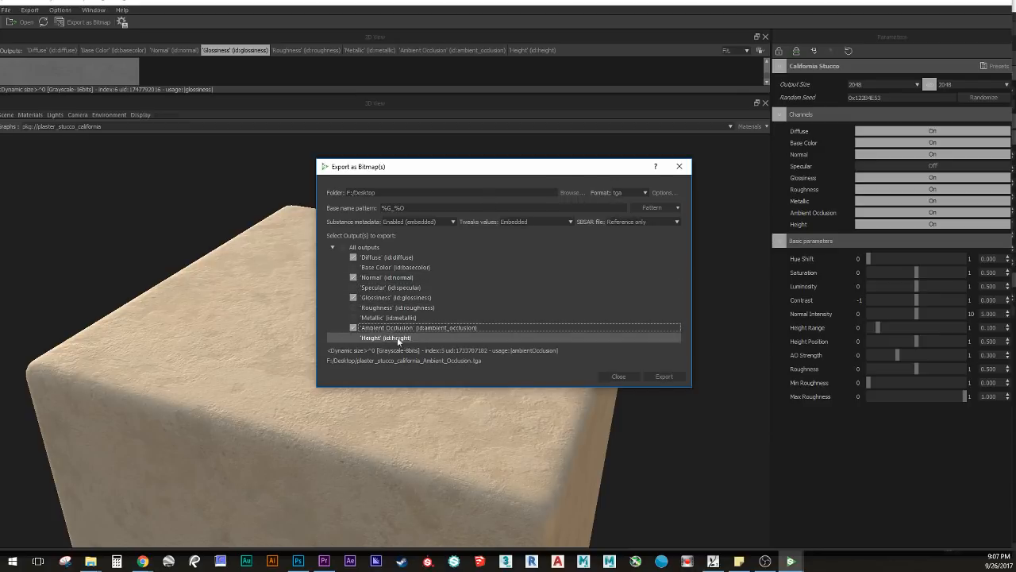
Step: Set the export format to jpg, export the four selected stucco maps to the desktop and close the export dialog
click(640, 192)
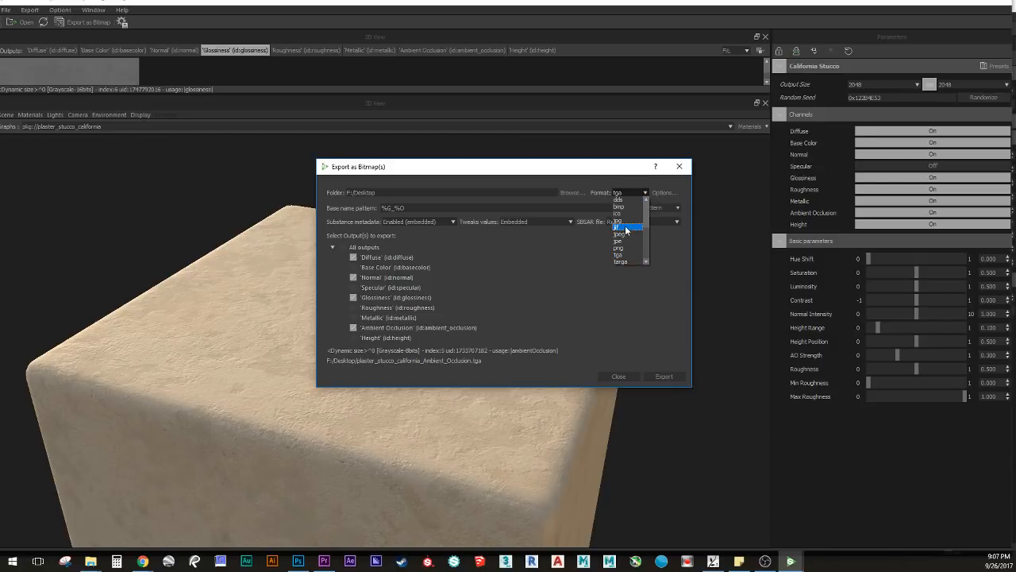
click(628, 221)
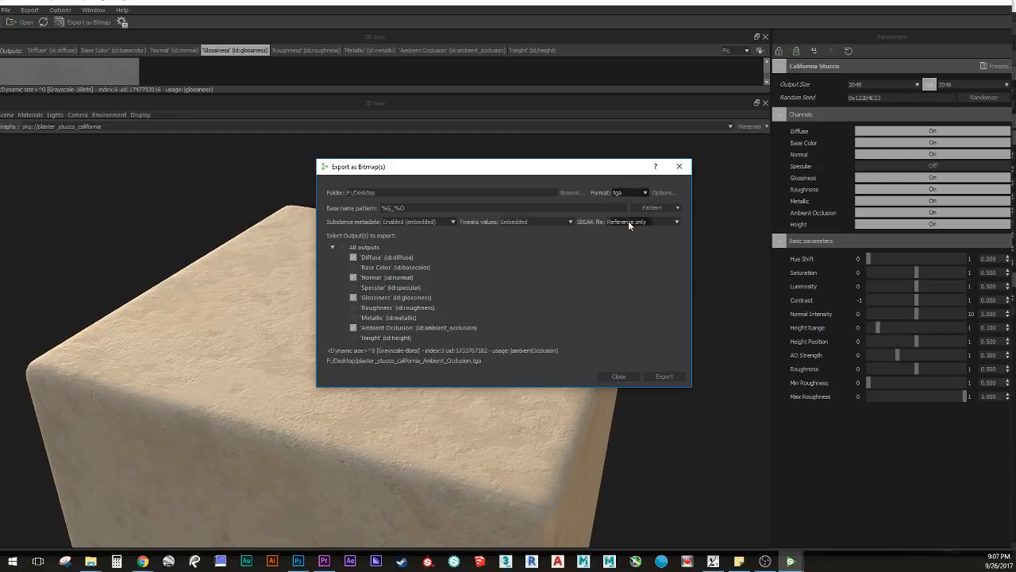
click(556, 221)
click(557, 243)
click(663, 376)
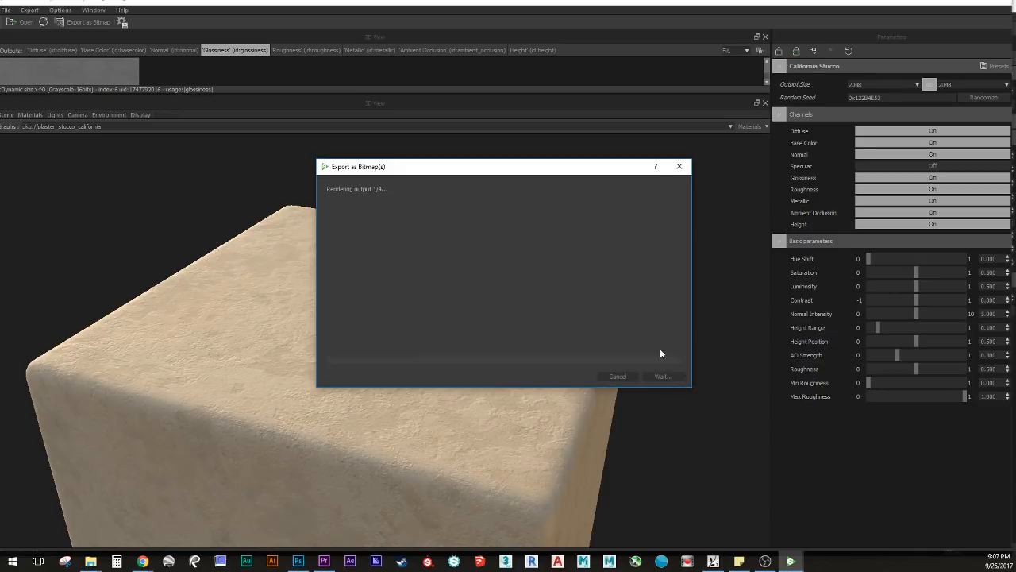
click(681, 166)
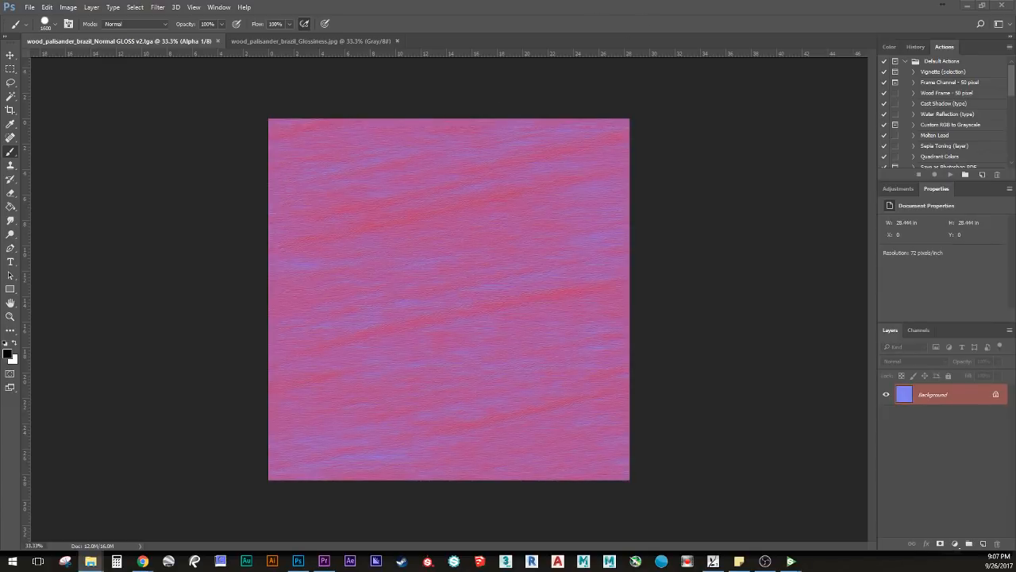
Step: Open plaster_stucco_california_Diffuse.jpg in Photoshop and place the Ambient Occlusion map over it as a layer
drag(1015, 326, 949, 455)
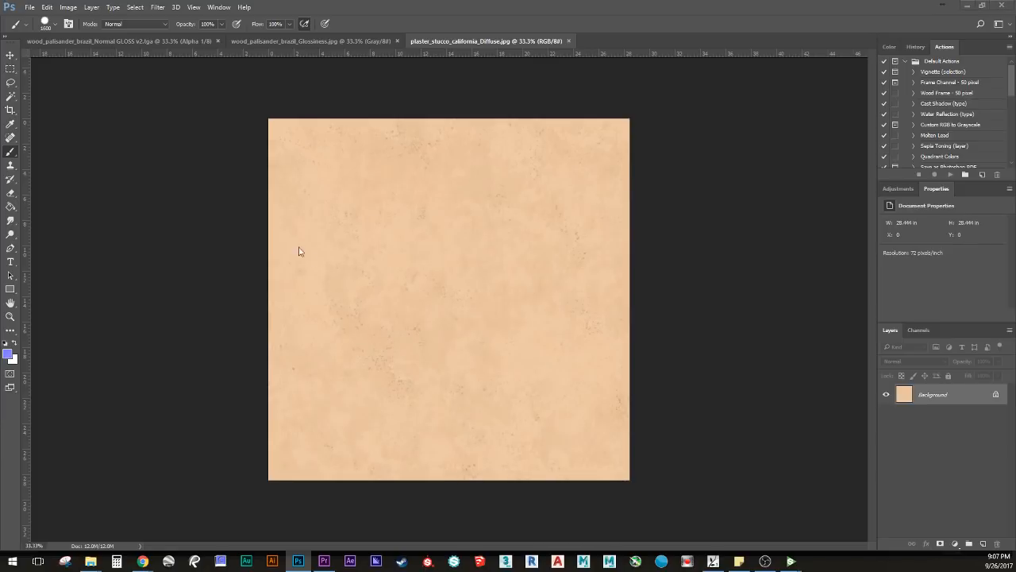
drag(299, 247, 417, 313)
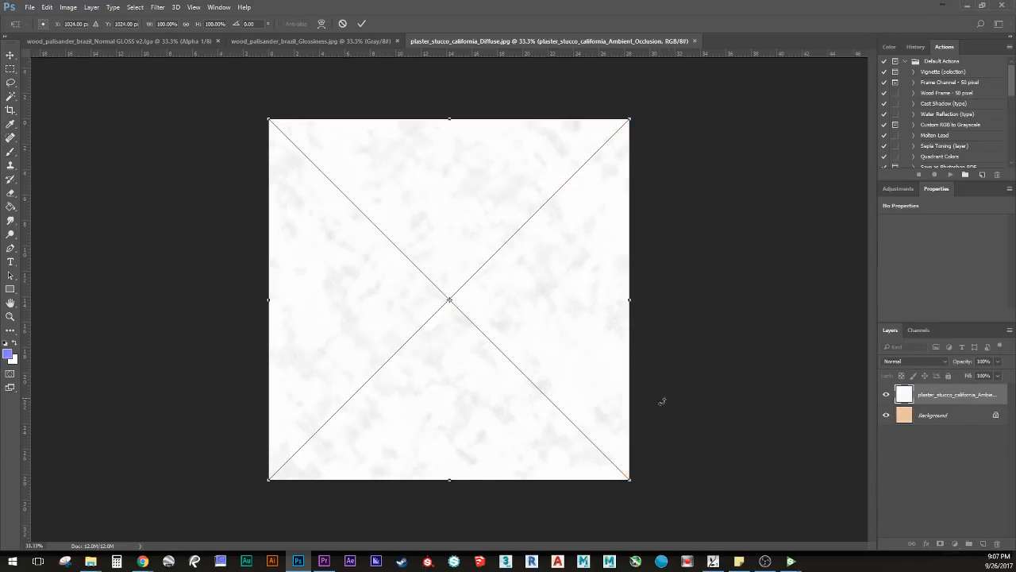
key(Return)
key(b)
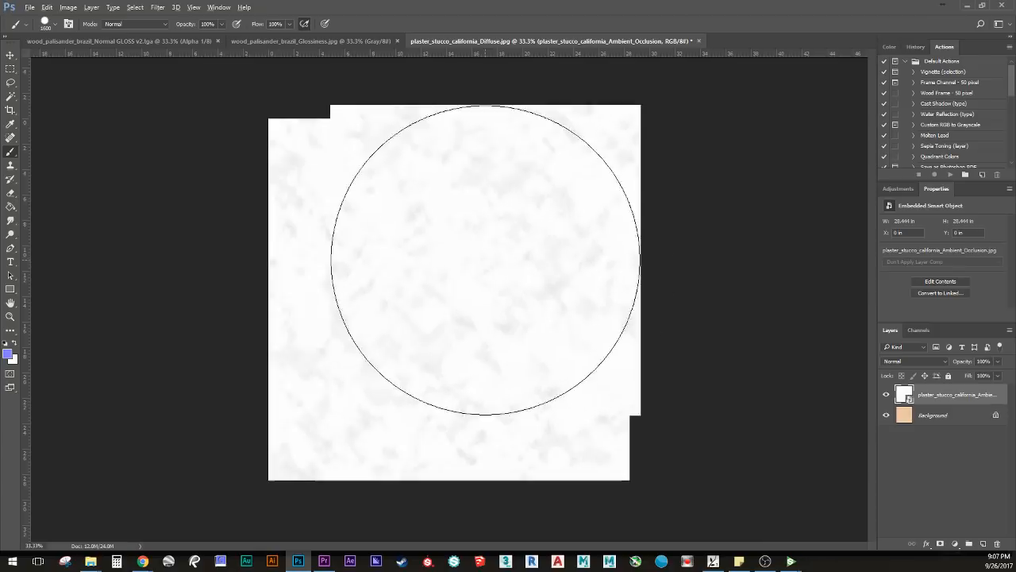
Step: Inspect the Ambient Occlusion layer up close and set its blend mode to Multiply over the diffuse
alt+scroll(430, 226, up, 8)
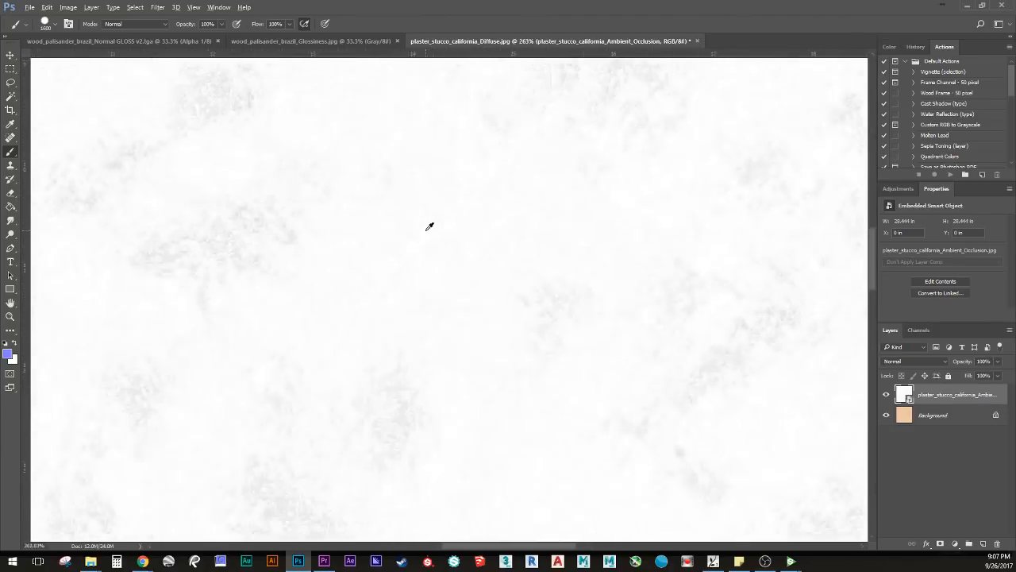
alt+scroll(399, 297, down, 8)
alt+scroll(388, 291, up, 1)
alt+scroll(370, 283, down, 1)
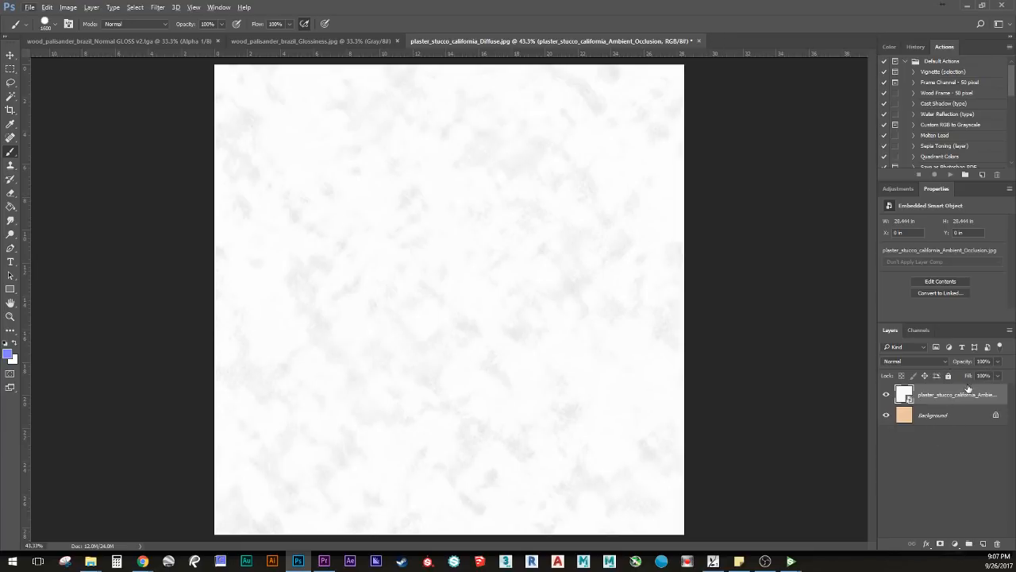
click(887, 395)
click(886, 395)
click(917, 362)
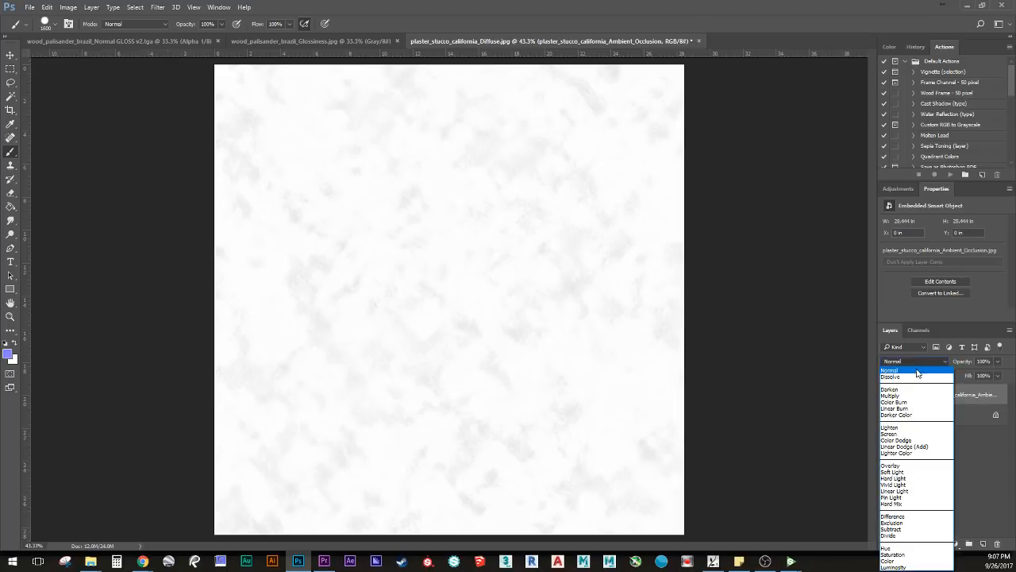
click(890, 395)
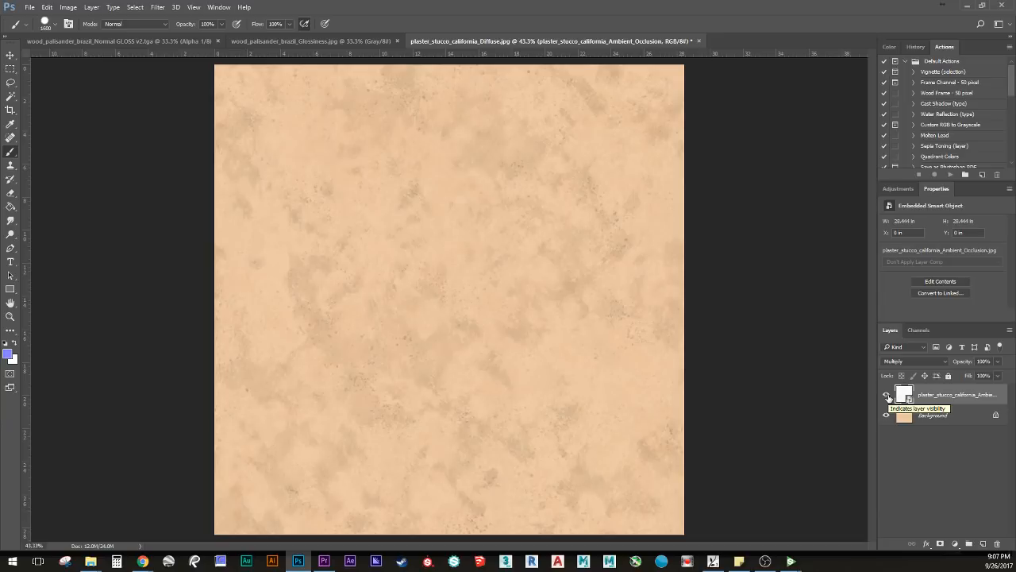
Step: Compare the diffuse with and without the Ambient Occlusion layer and check the layer's opacity setting
click(886, 395)
click(888, 395)
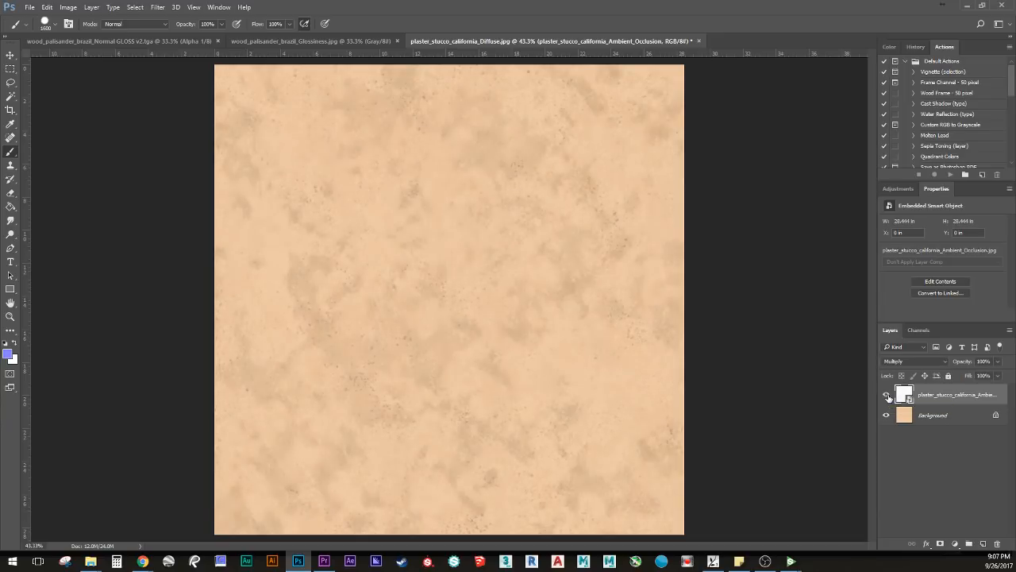
click(997, 362)
mouse_move(998, 375)
mouse_down()
mouse_move(906, 382)
mouse_move(1002, 393)
mouse_up()
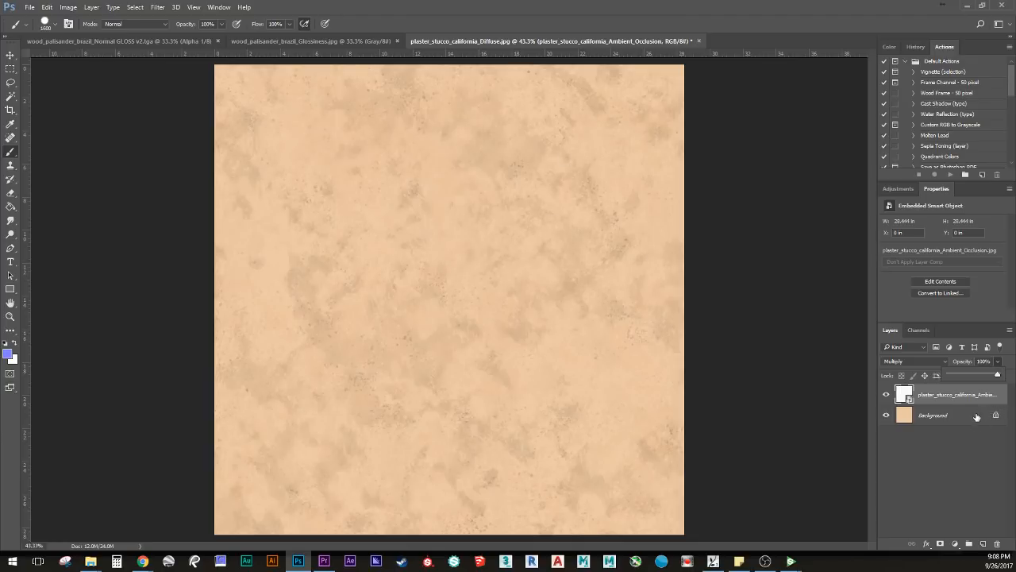
click(981, 456)
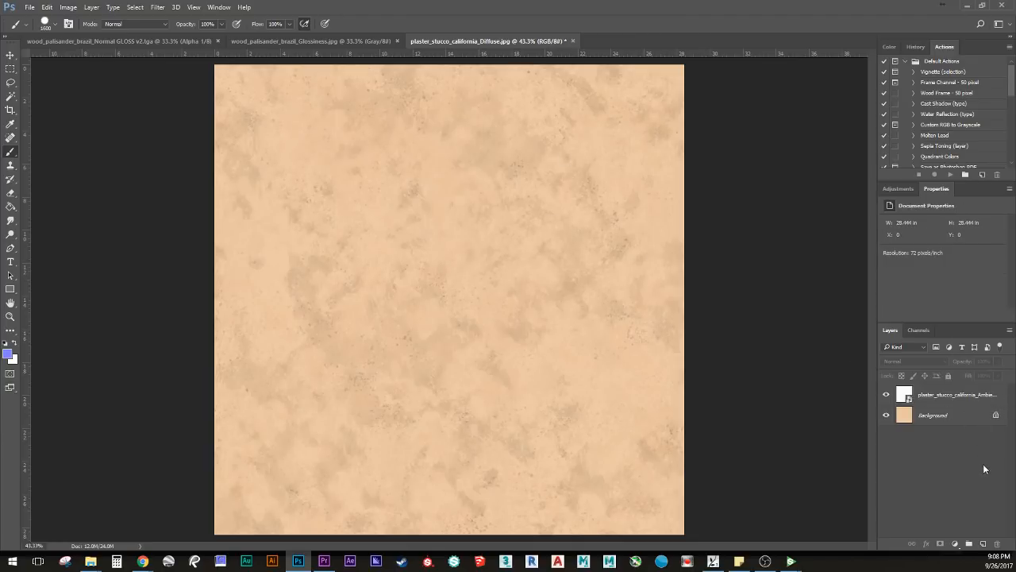
Step: Try intensifying the occlusion with three duplicates of the Ambient Occlusion layer, and delete the copies
click(953, 395)
drag(914, 395, 982, 543)
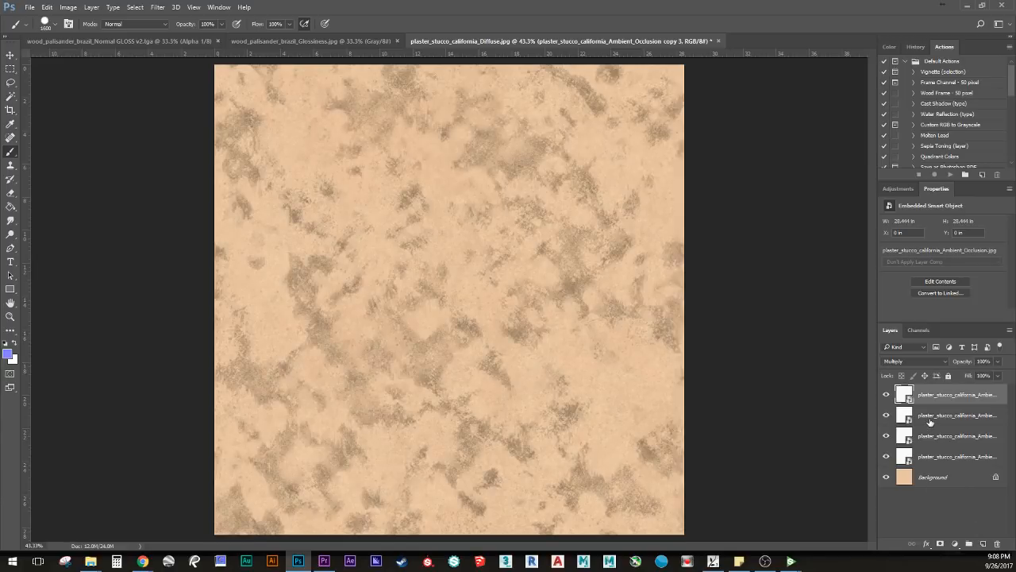
shift+click(943, 437)
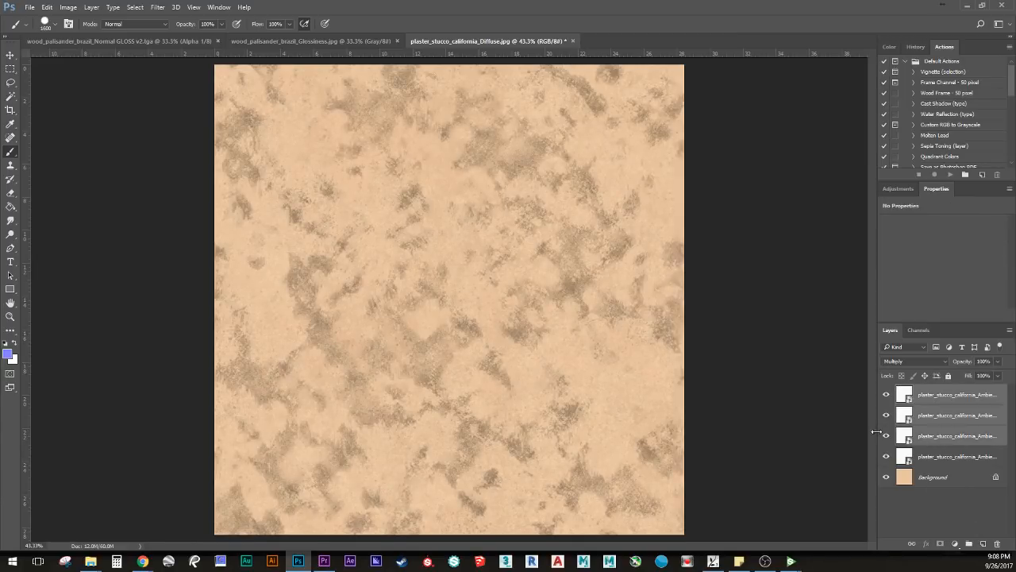
key(Delete)
click(939, 458)
click(937, 415)
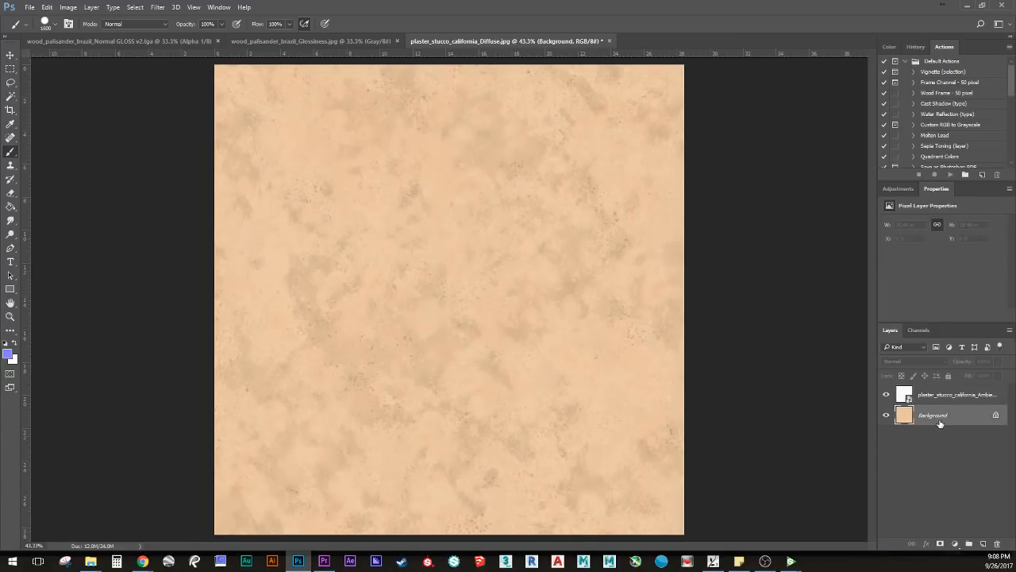
Step: Save the stucco diffuse blended with occlusion as a JPEG copy on the desktop at quality 5 (Medium)
click(33, 8)
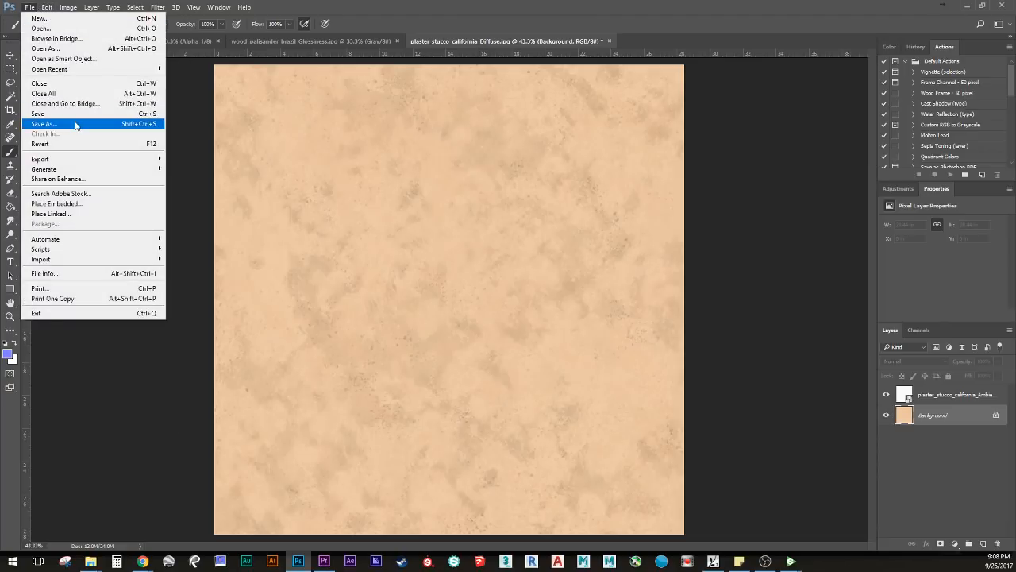
click(77, 124)
click(200, 245)
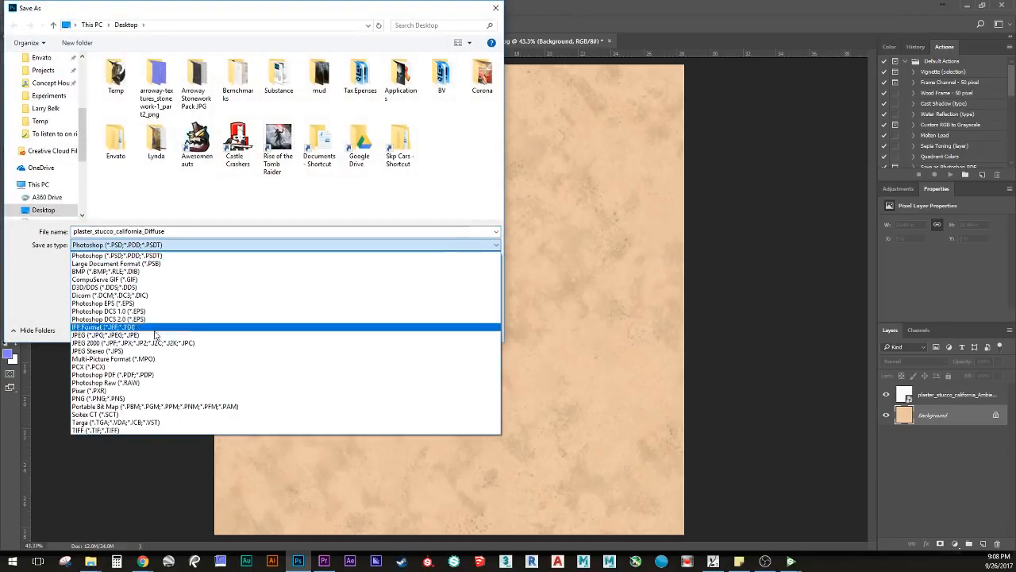
click(199, 324)
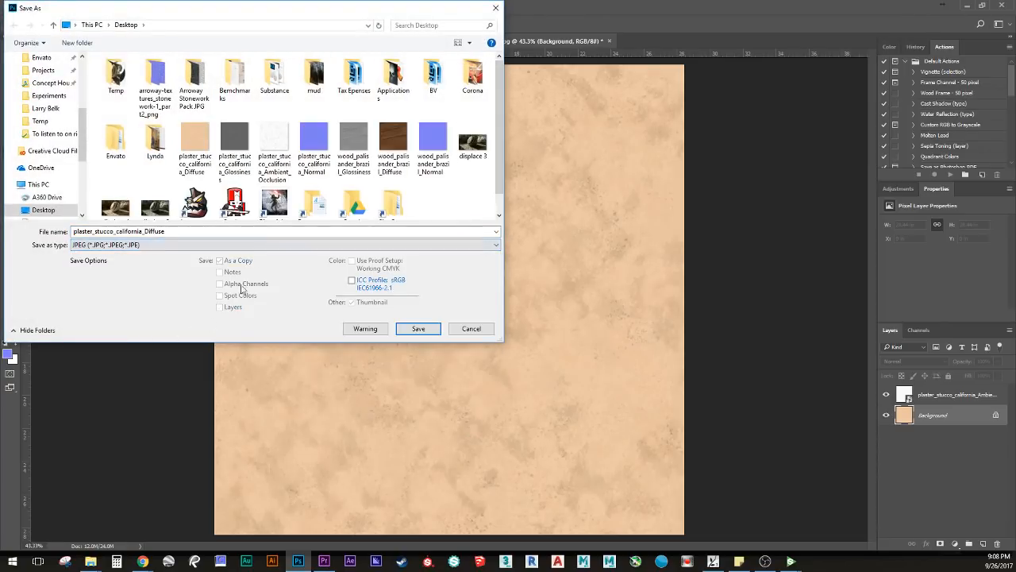
click(276, 232)
click(293, 230)
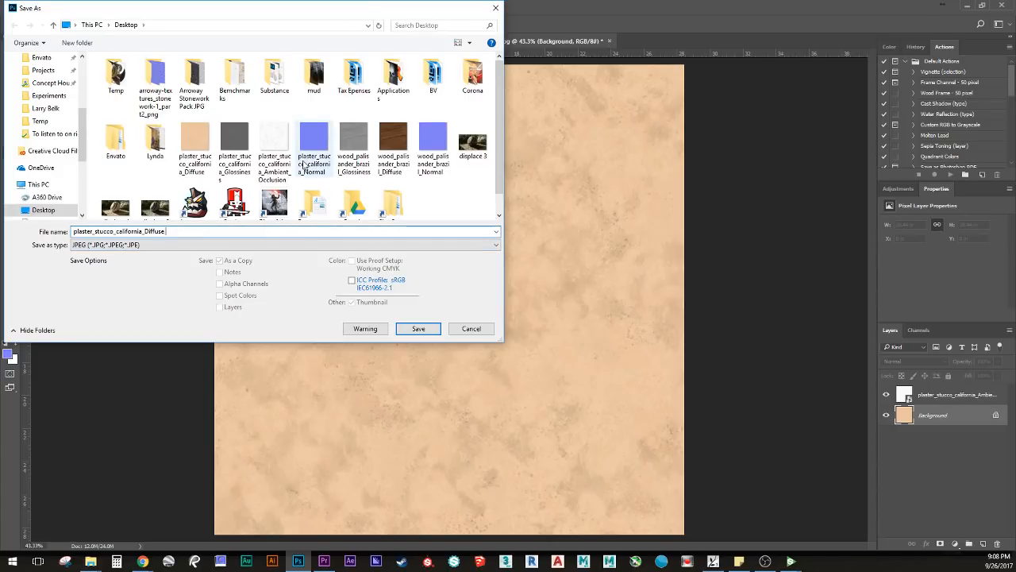
key(Return)
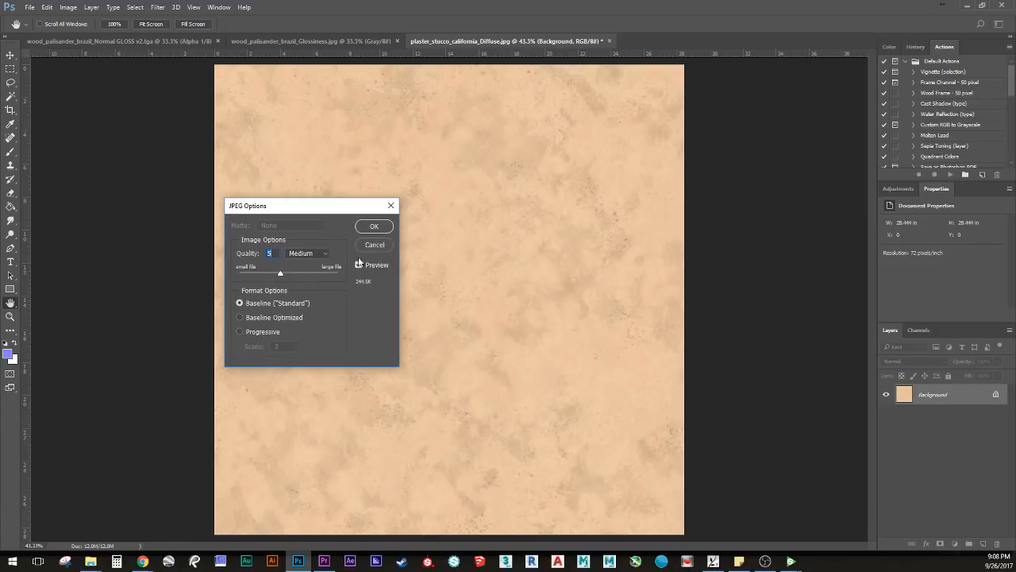
click(380, 229)
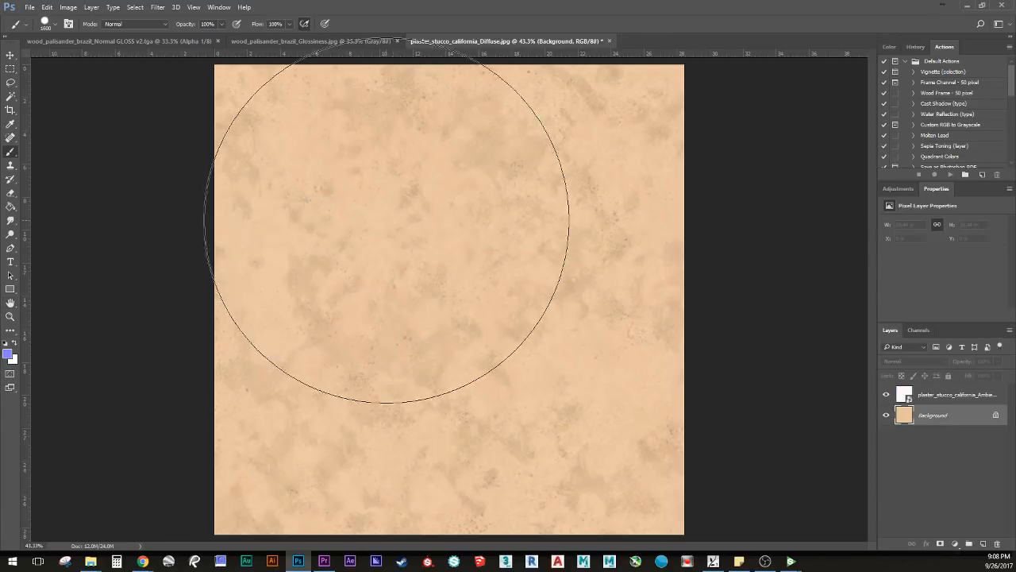
Step: Open plaster_stucco_california_Normal.jpg and plaster_stucco_california_Glossiness.jpg as separate documents
key(alt+Tab)
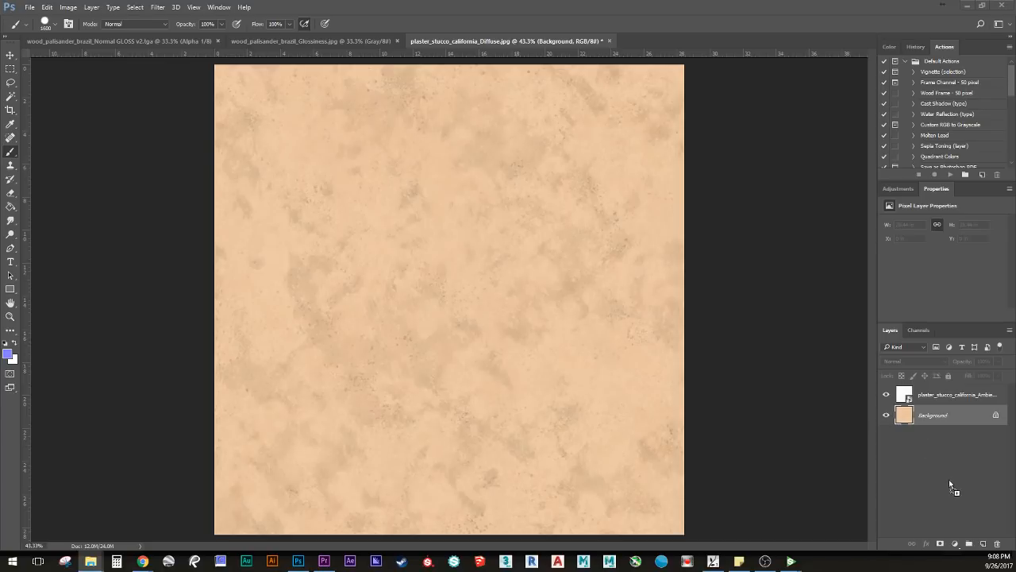
drag(949, 479, 951, 487)
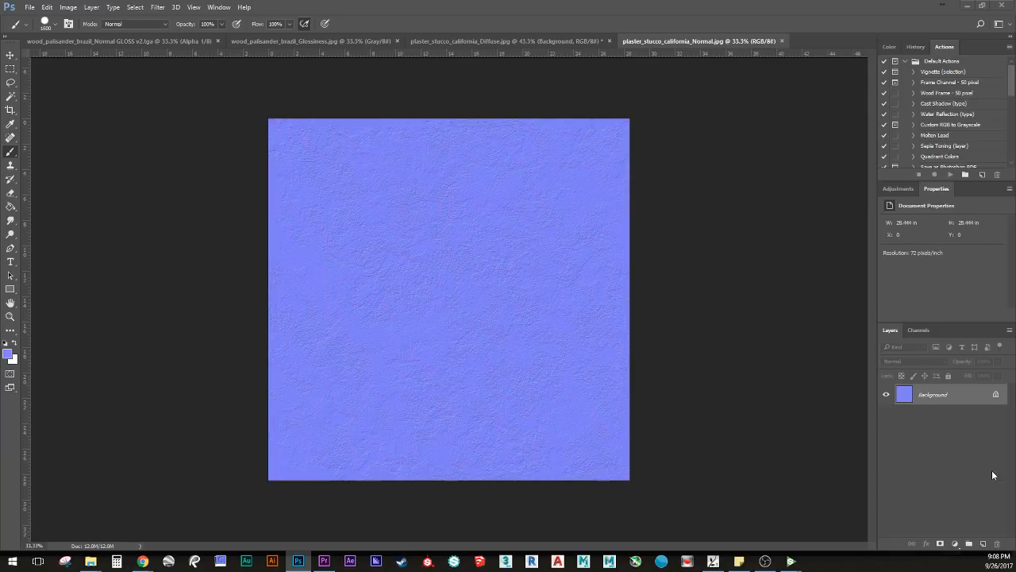
drag(976, 455, 976, 455)
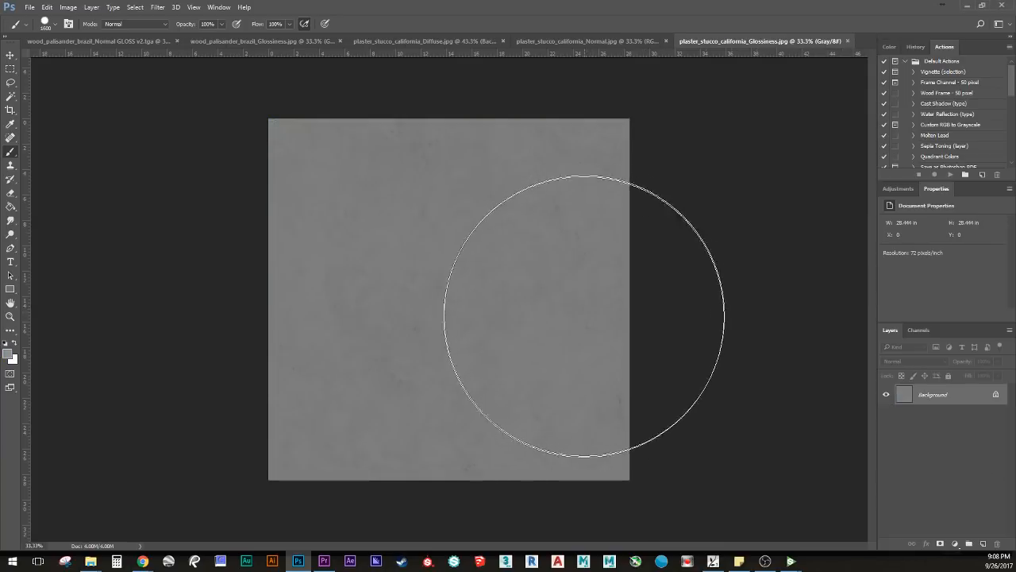
alt+scroll(563, 264, up, 2)
alt+scroll(563, 264, down, 1)
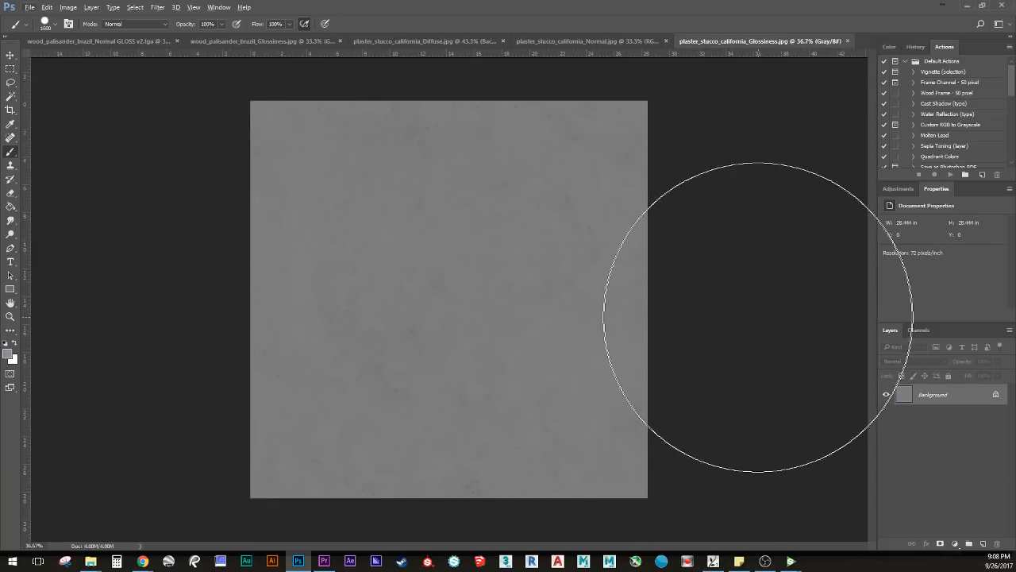
Step: Copy the whole stucco Glossiness map into a new alpha channel of the Normal map document and show the RGB channels with it
key(ctrl+a)
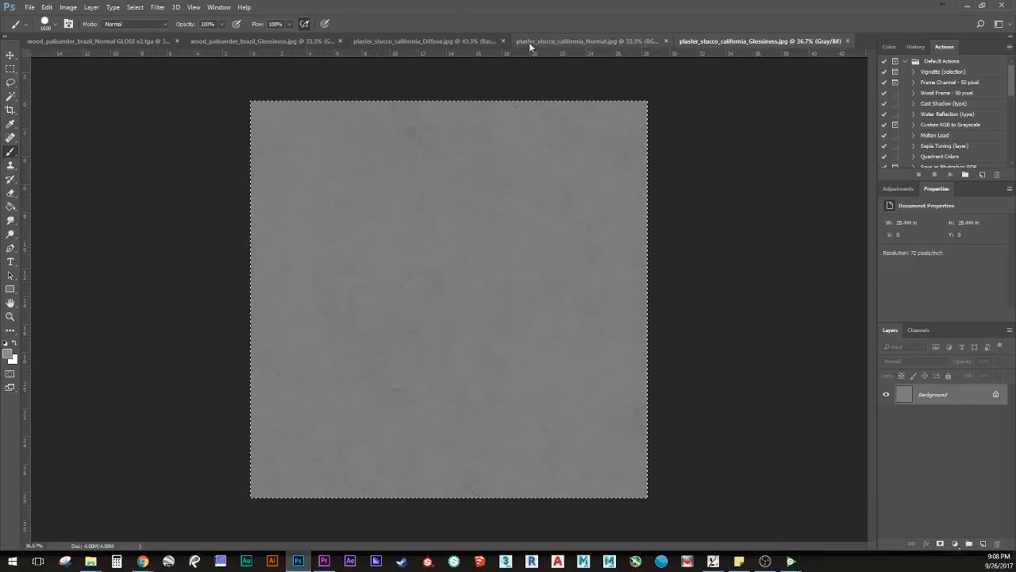
click(577, 41)
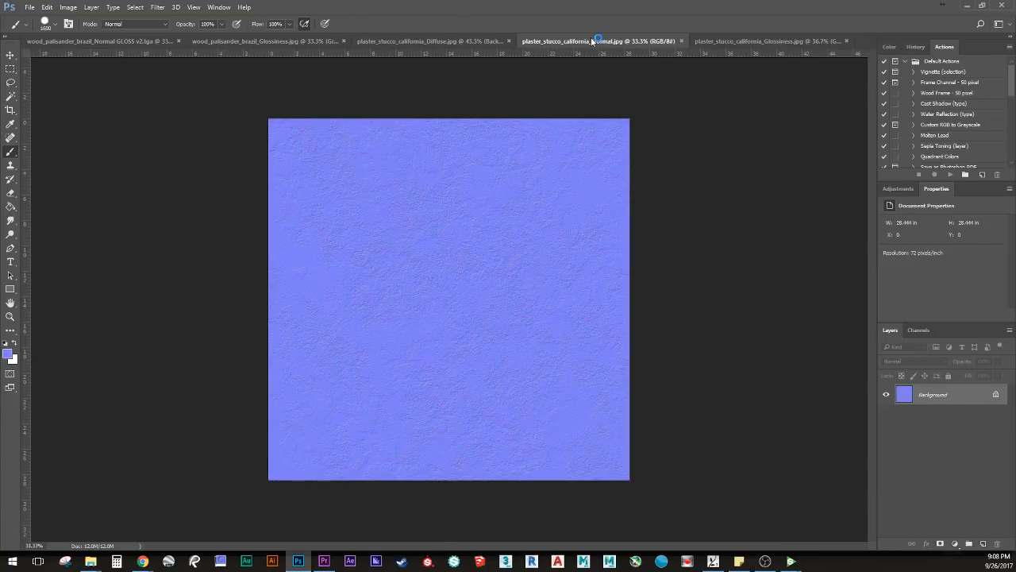
click(721, 42)
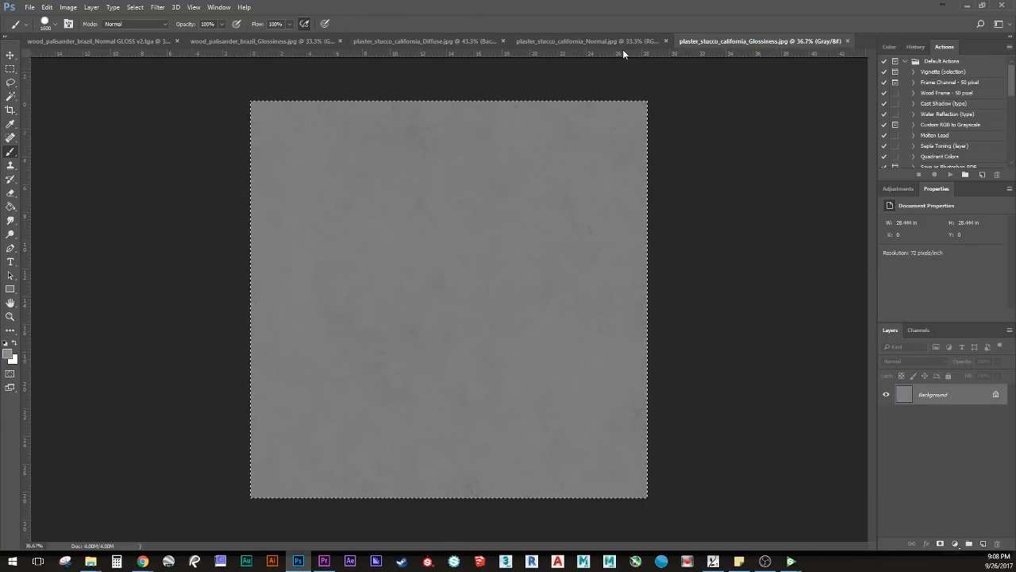
click(624, 44)
click(919, 330)
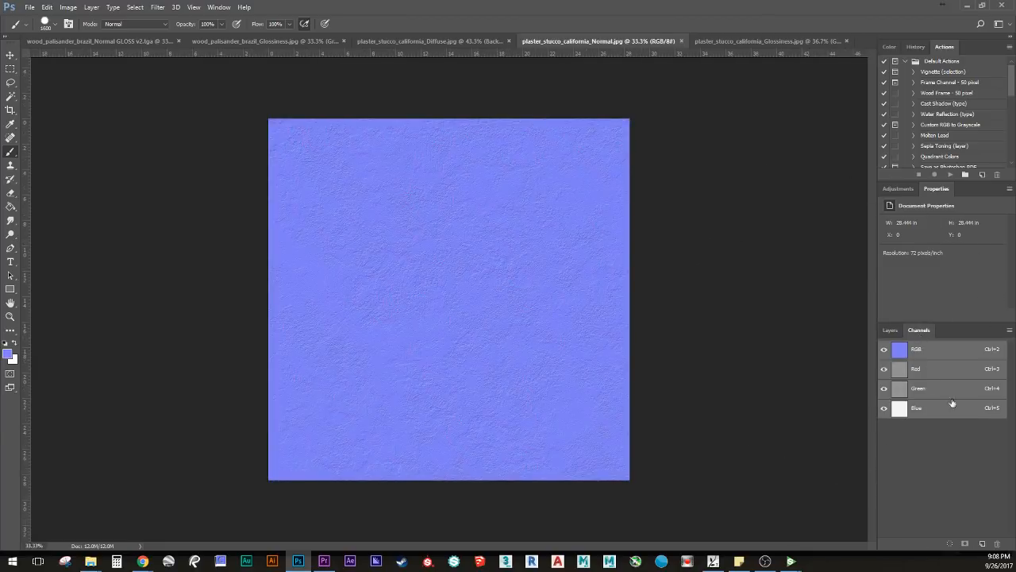
click(982, 545)
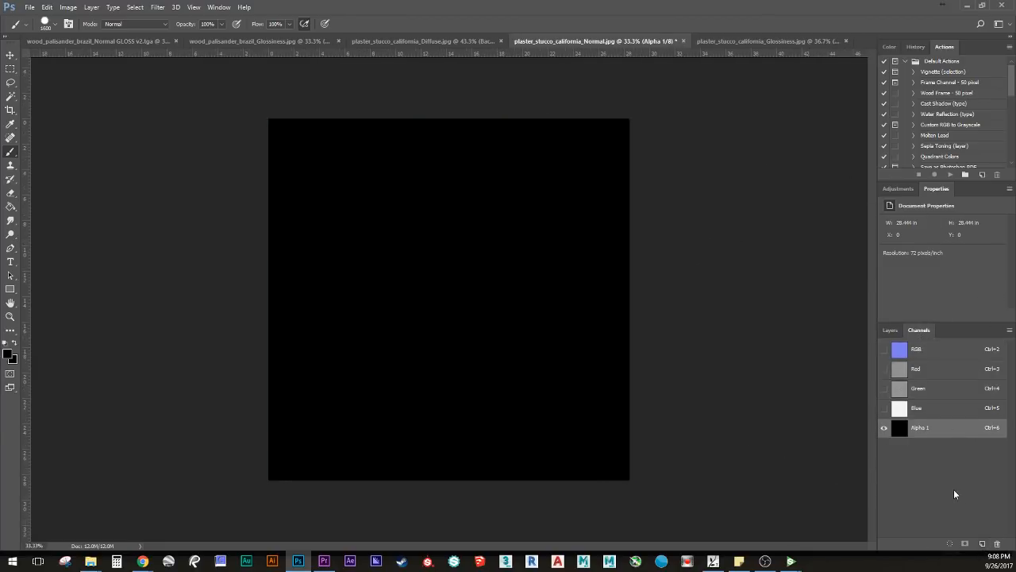
key(ctrl+v)
click(884, 350)
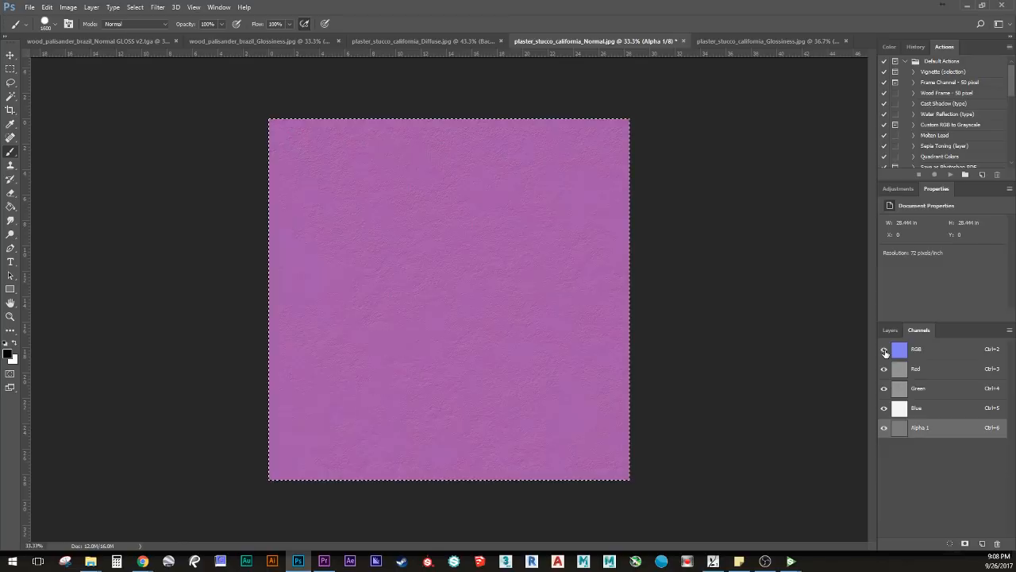
Step: Save the combined stucco map on the desktop as the Targa file plaster_stucco_california_Normal GLOSS with alpha channels included
click(890, 330)
click(29, 7)
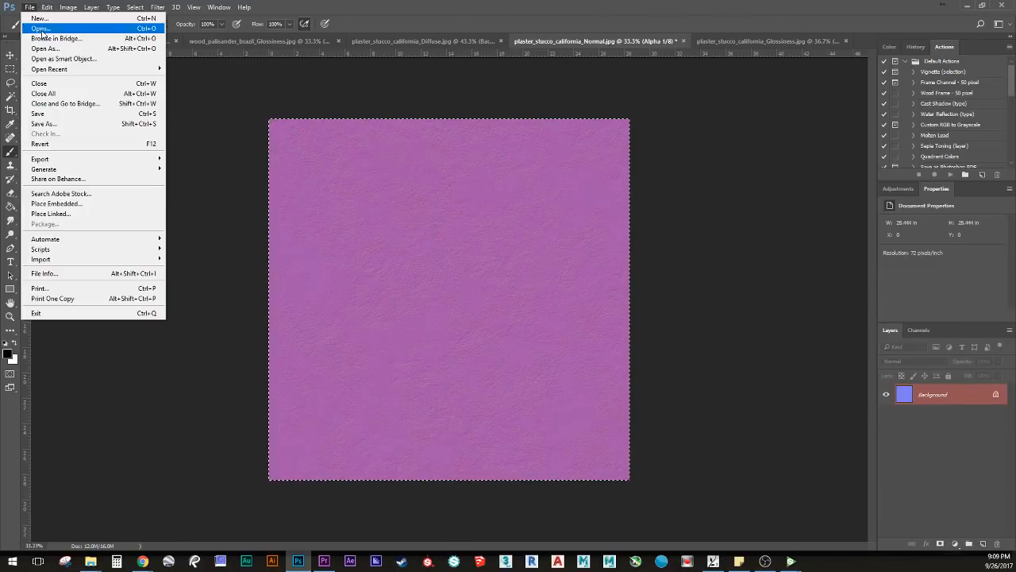
click(89, 127)
click(193, 232)
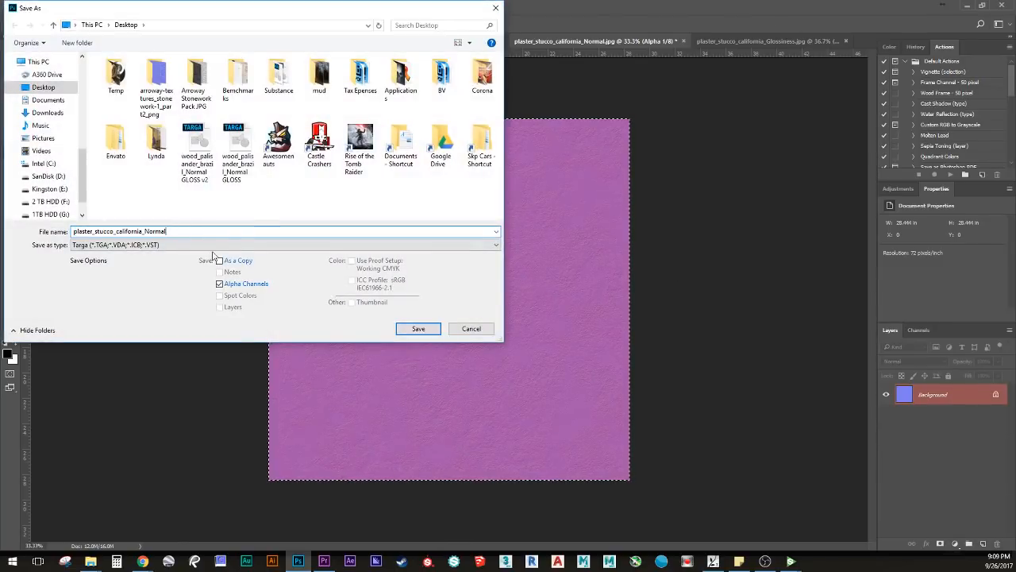
text(GLOSS)
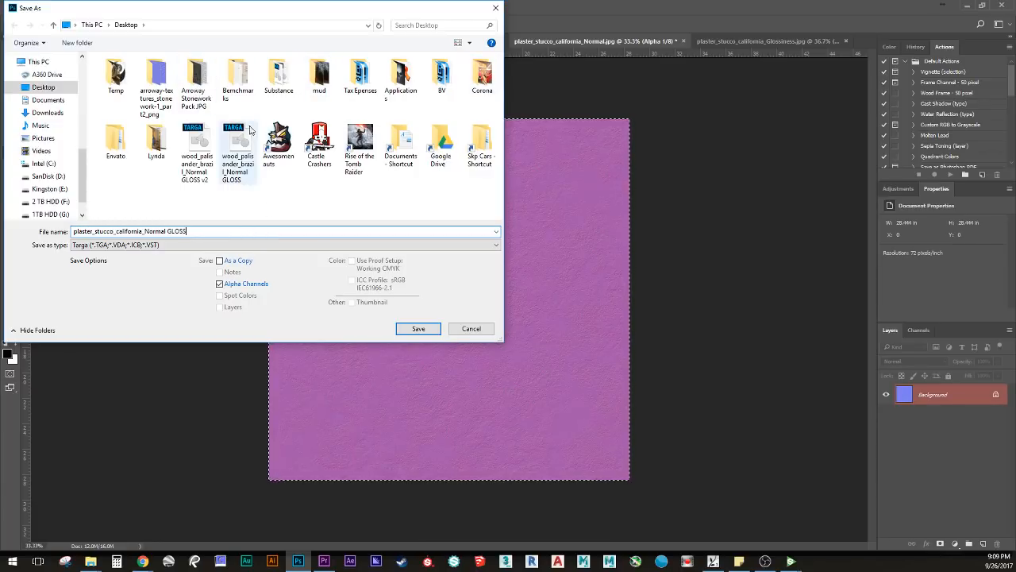
click(418, 328)
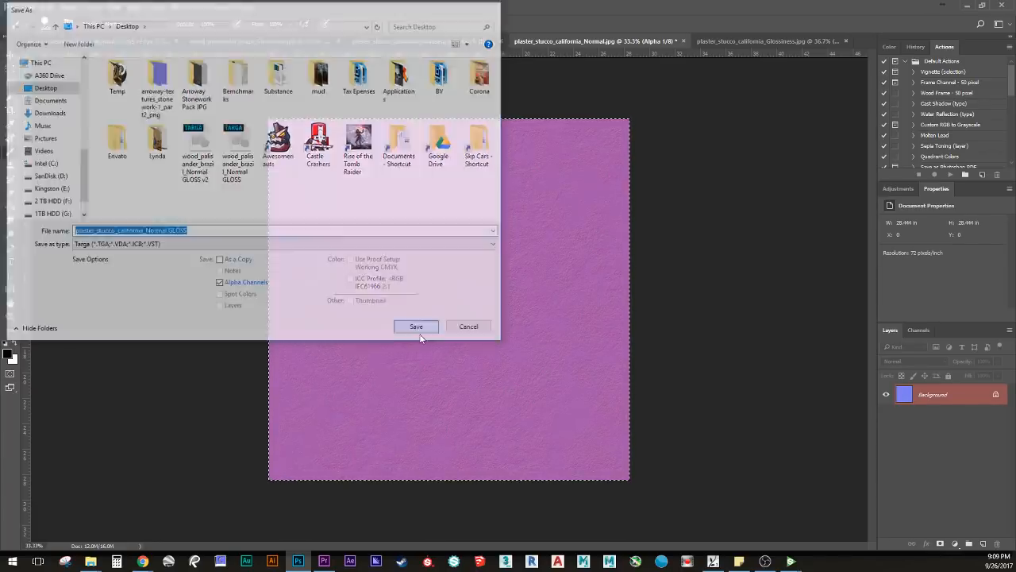
click(329, 104)
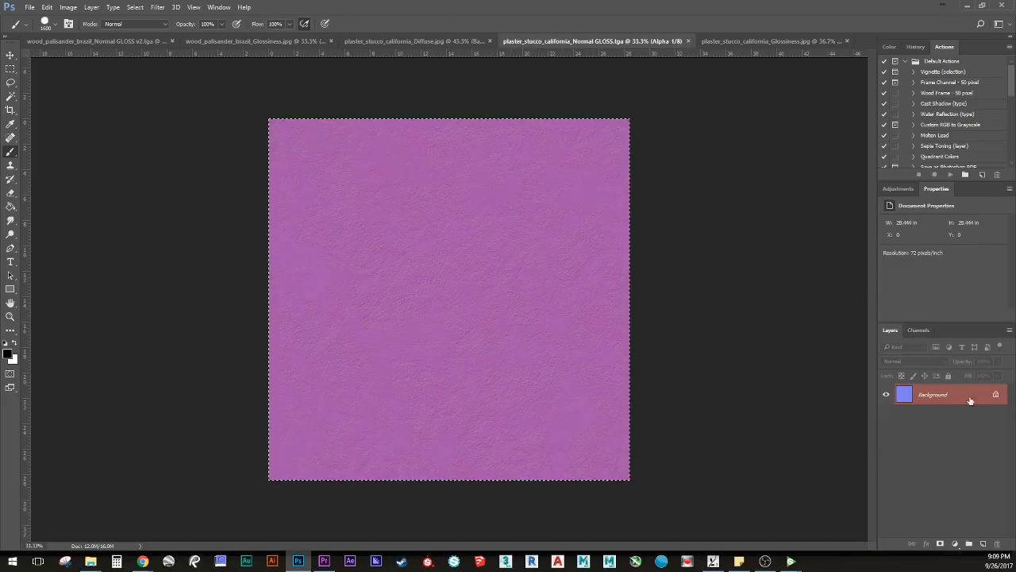
Step: Isolate the Alpha 1 channel and boost its contrast with Levels, using input levels of 76, 0.19 and 110
click(918, 330)
click(884, 349)
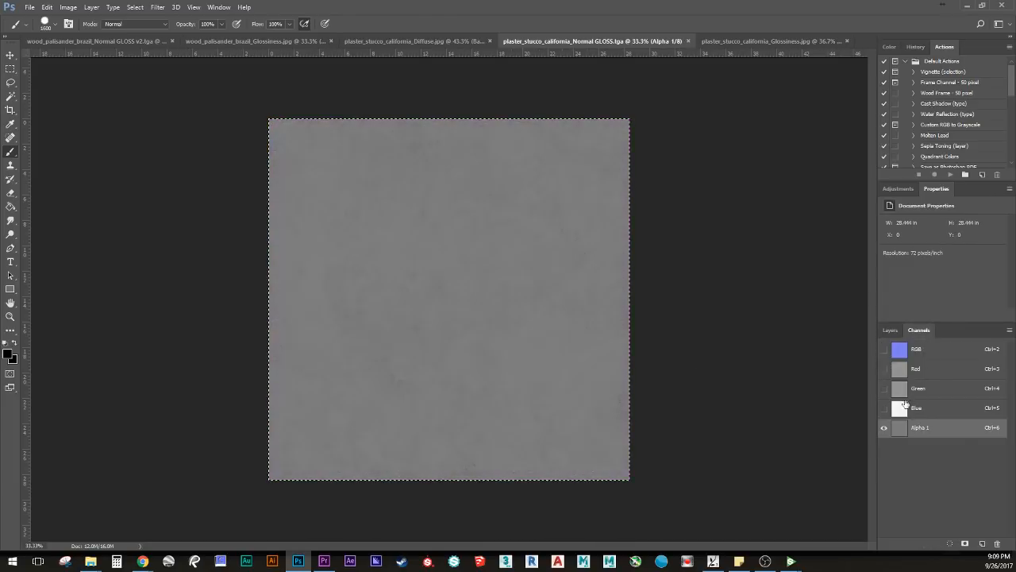
click(92, 7)
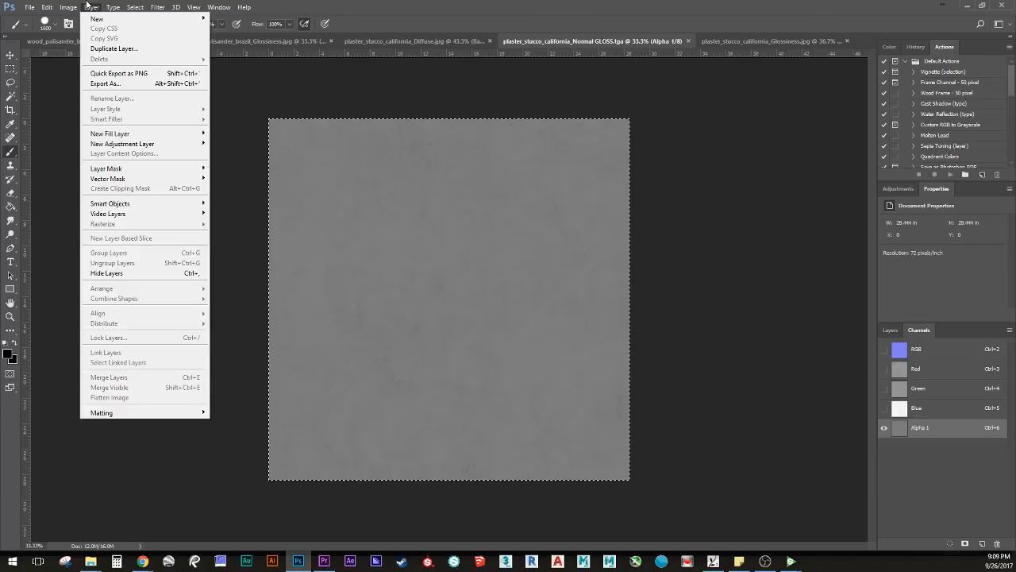
mouse_move(68, 7)
mouse_move(118, 36)
click(205, 43)
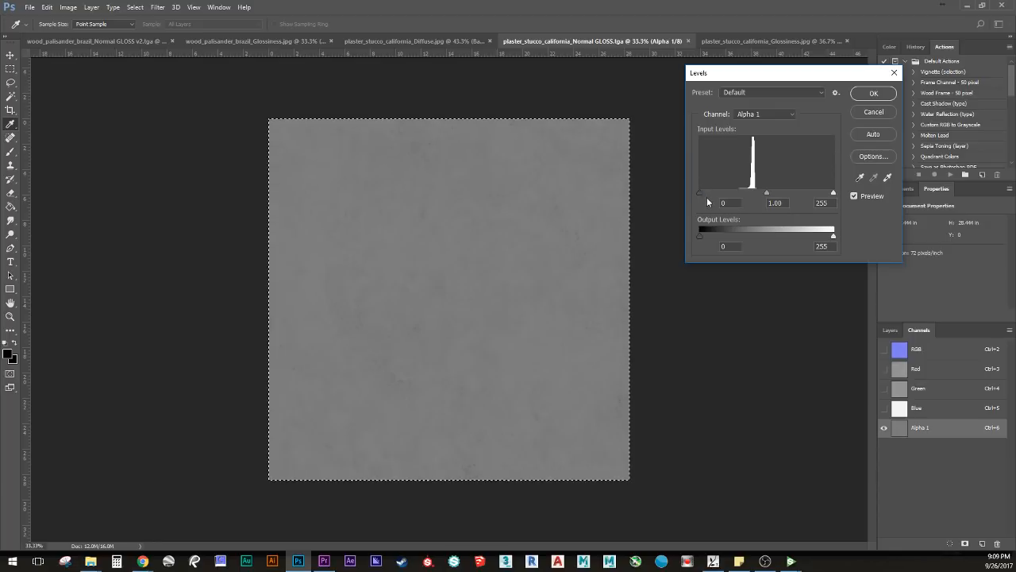
drag(700, 193, 739, 192)
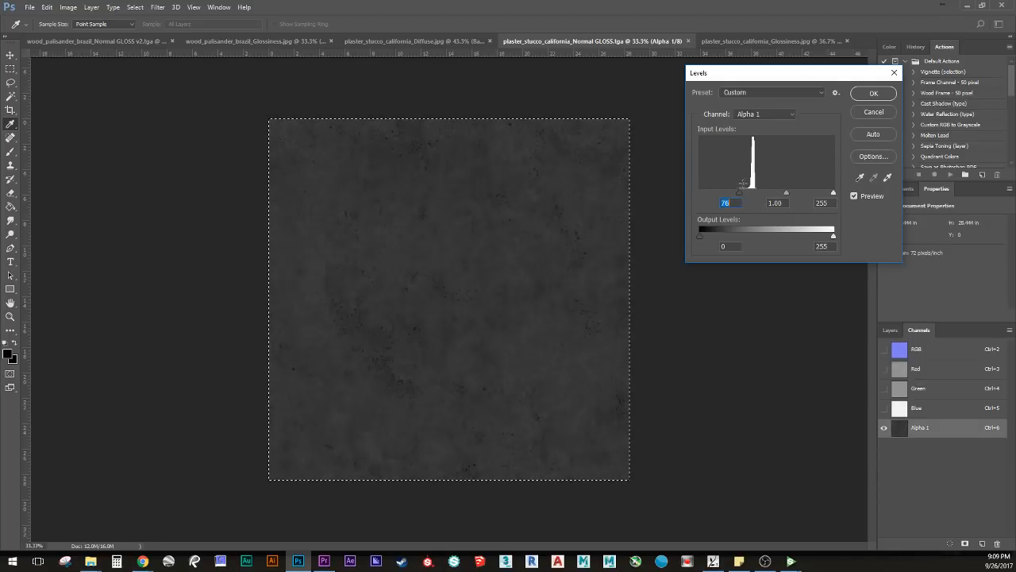
drag(833, 192, 756, 192)
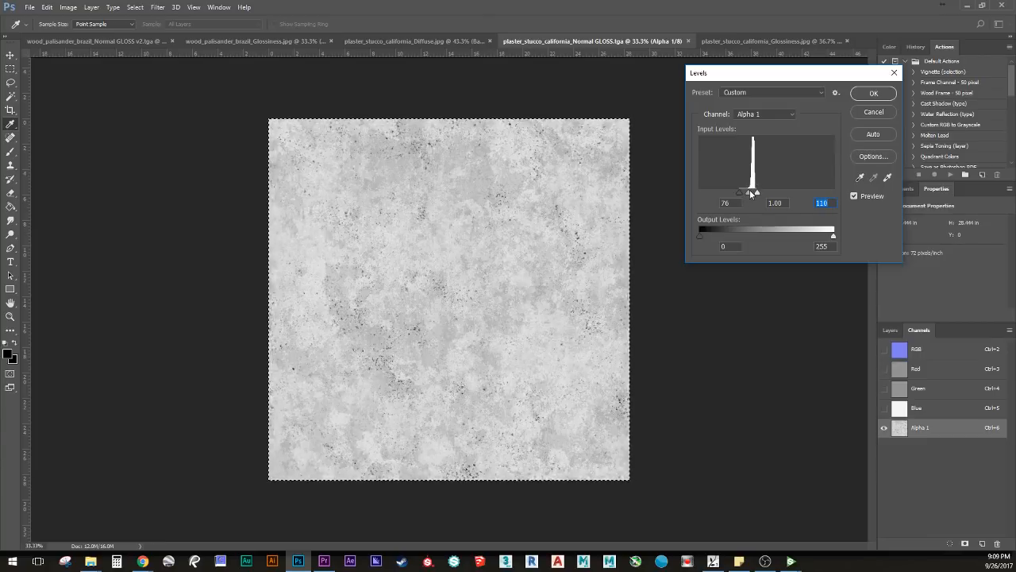
drag(751, 193, 755, 198)
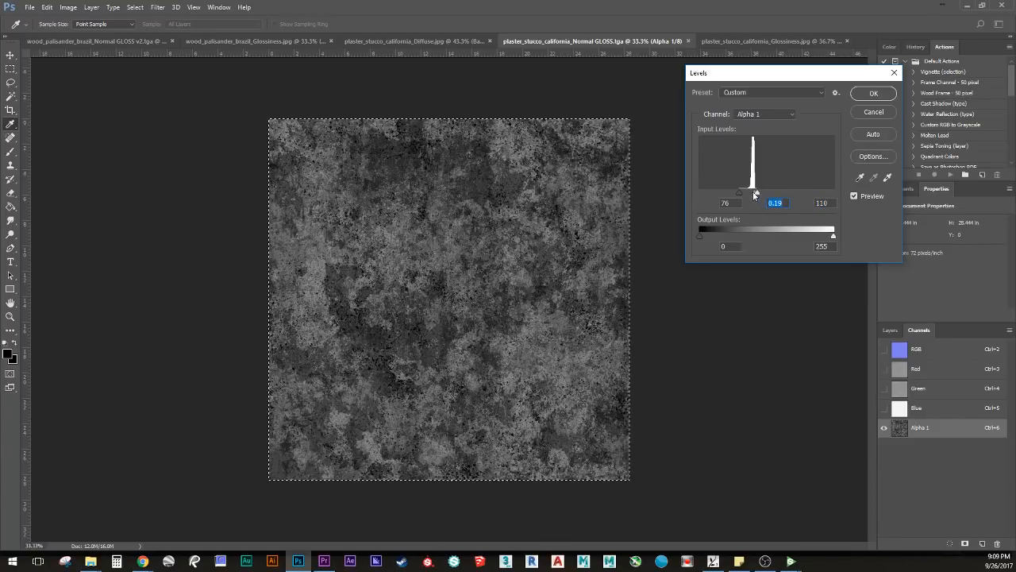
drag(758, 194, 753, 194)
key(Tab)
click(874, 93)
key(b)
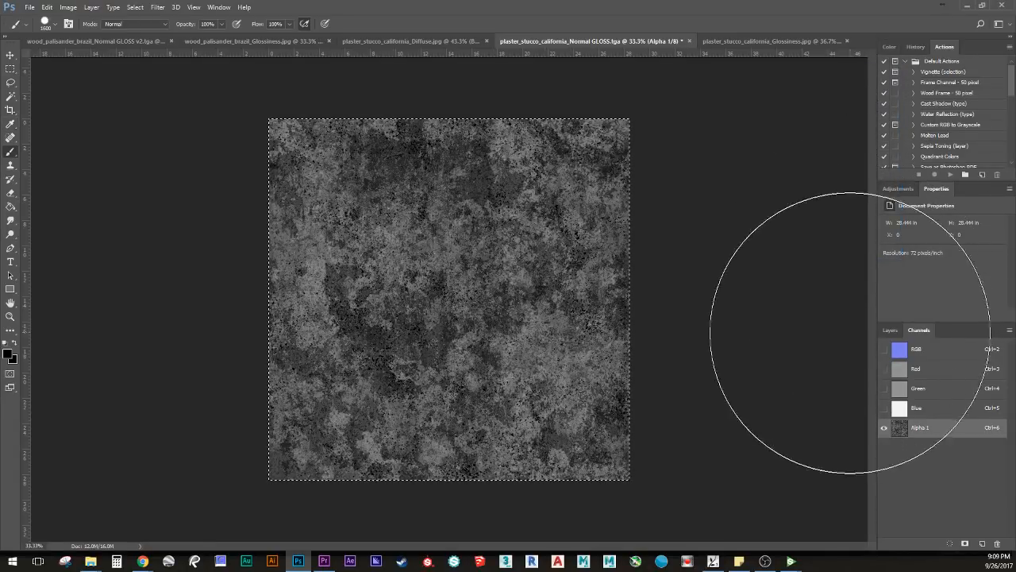
Step: Restore the RGB channels' visibility and save the map as the 32 bits/pixel Targa file plaster_stucco_california_Normal GLOSS v2 on the desktop
click(884, 348)
click(890, 329)
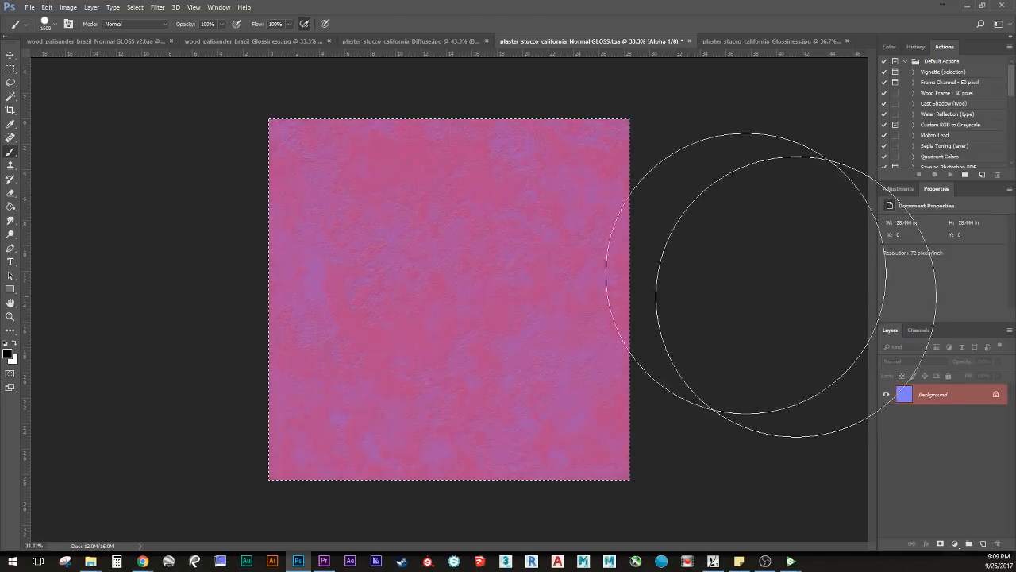
click(29, 7)
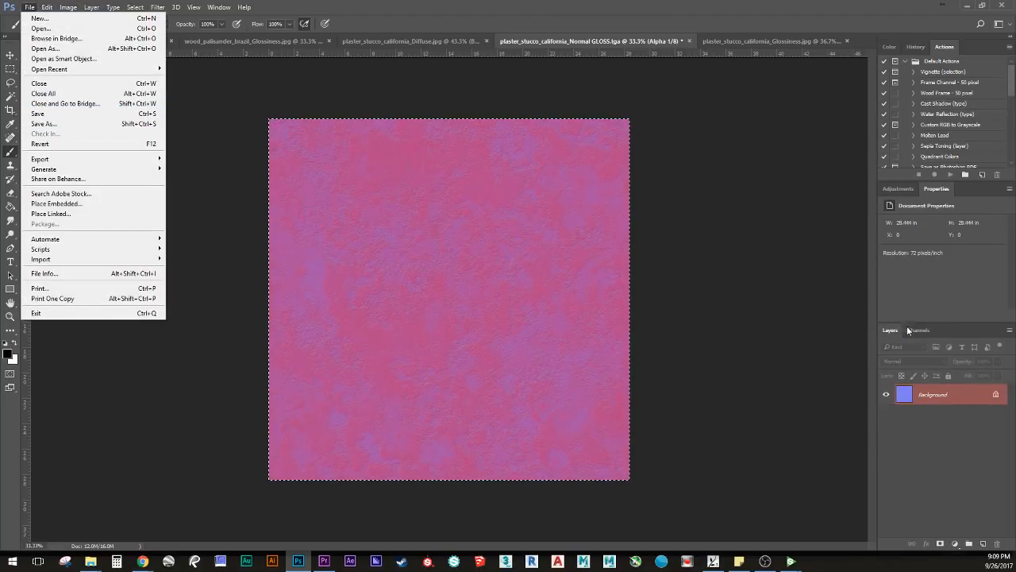
click(49, 124)
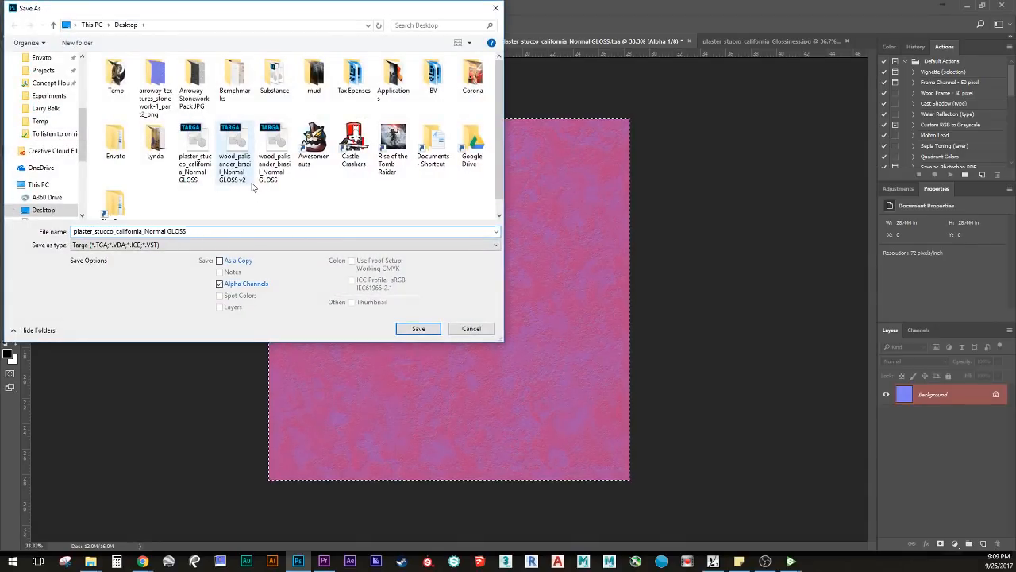
text(v2)
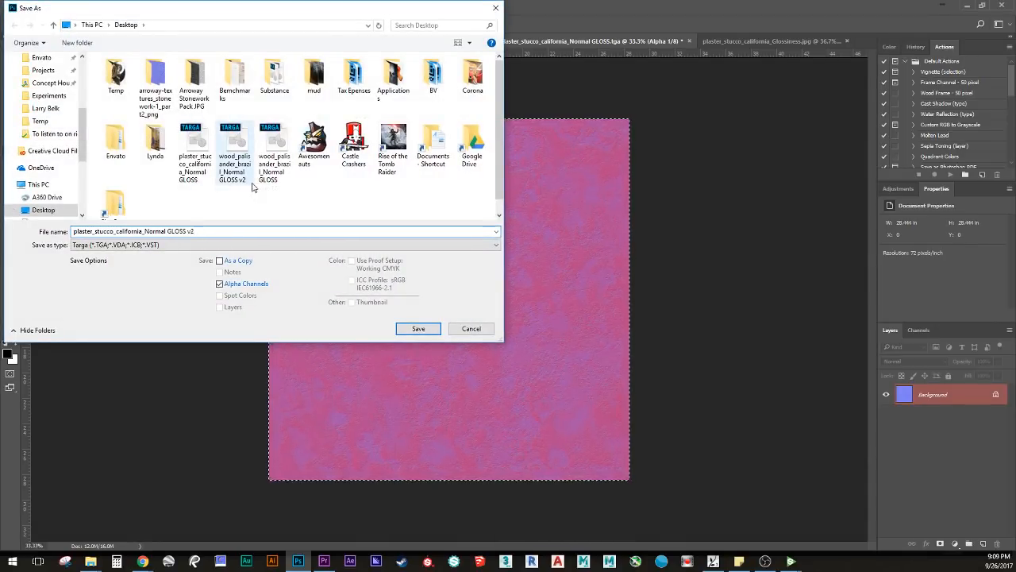
click(419, 329)
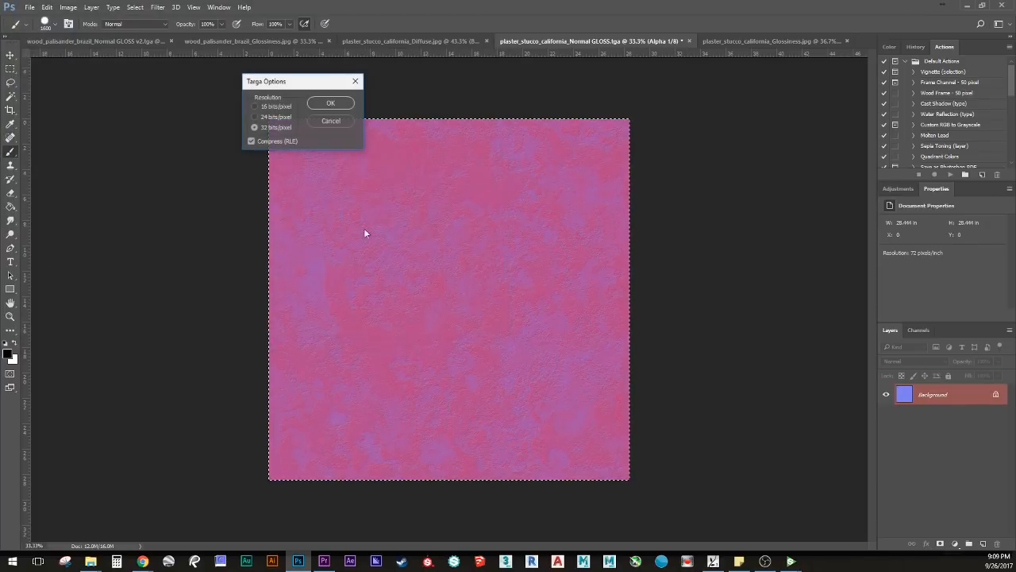
click(335, 104)
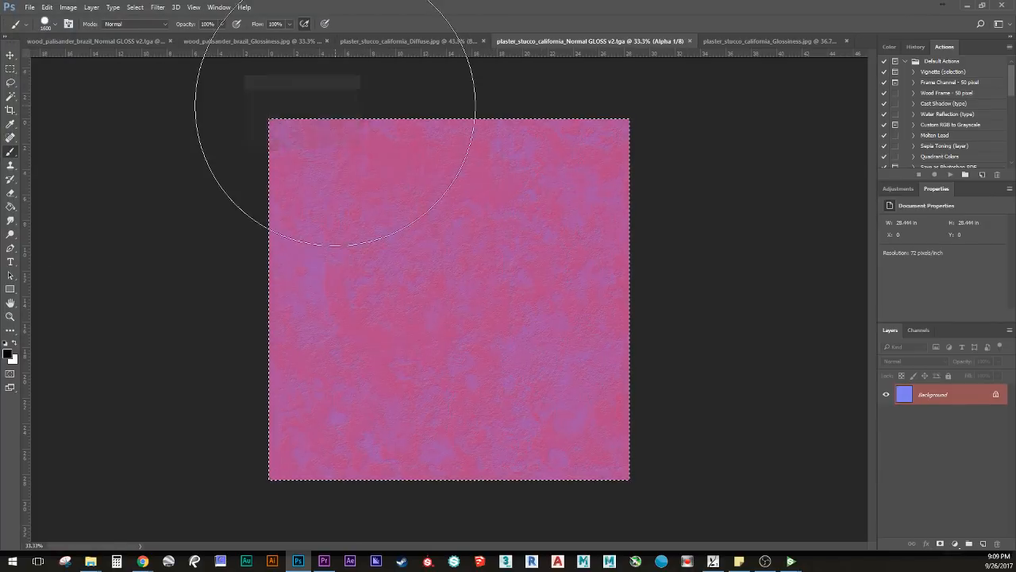
Step: Switch to Lumion, select movie clip 2, and enter Build mode
click(967, 6)
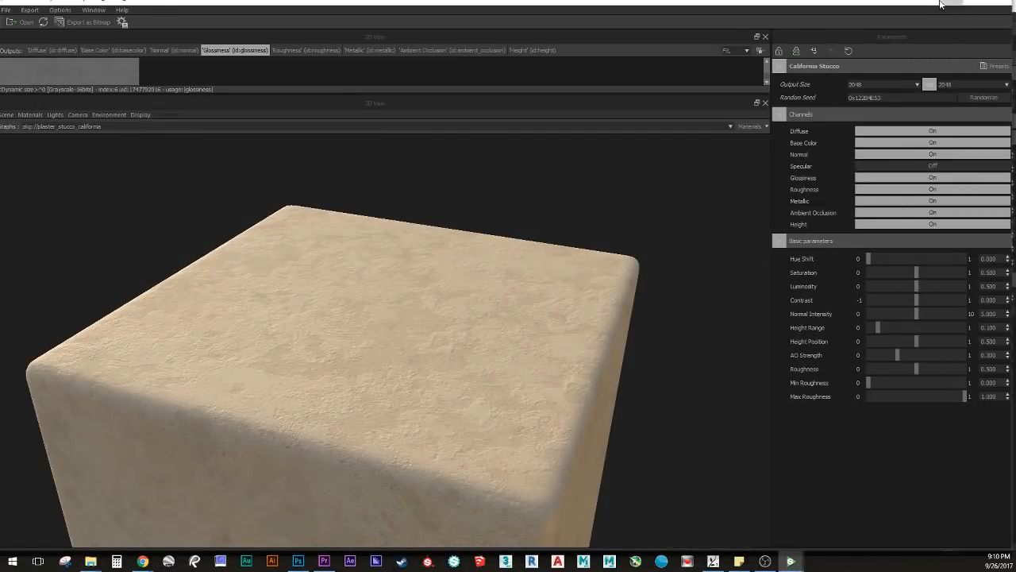
click(941, 4)
click(953, 7)
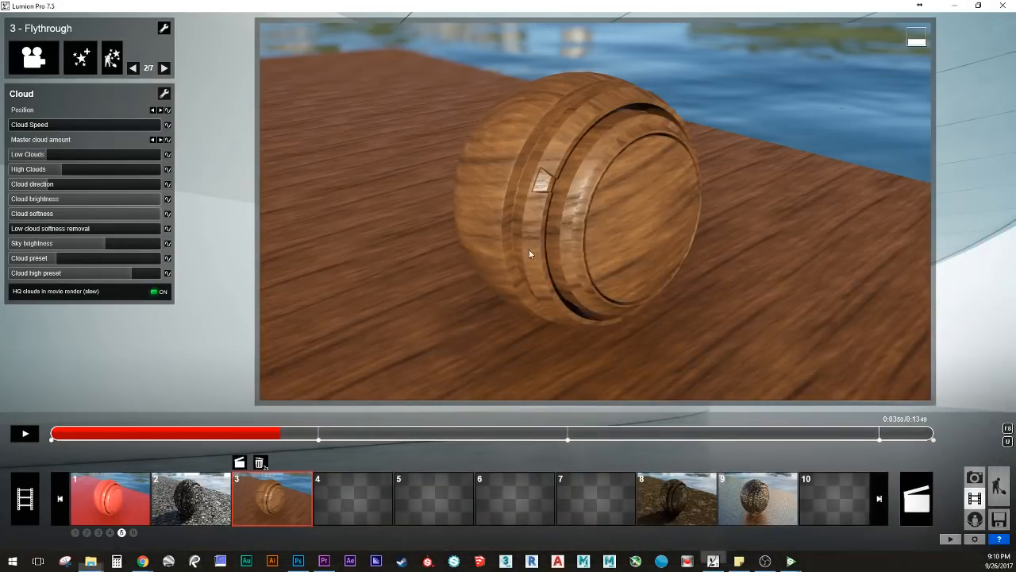
click(196, 507)
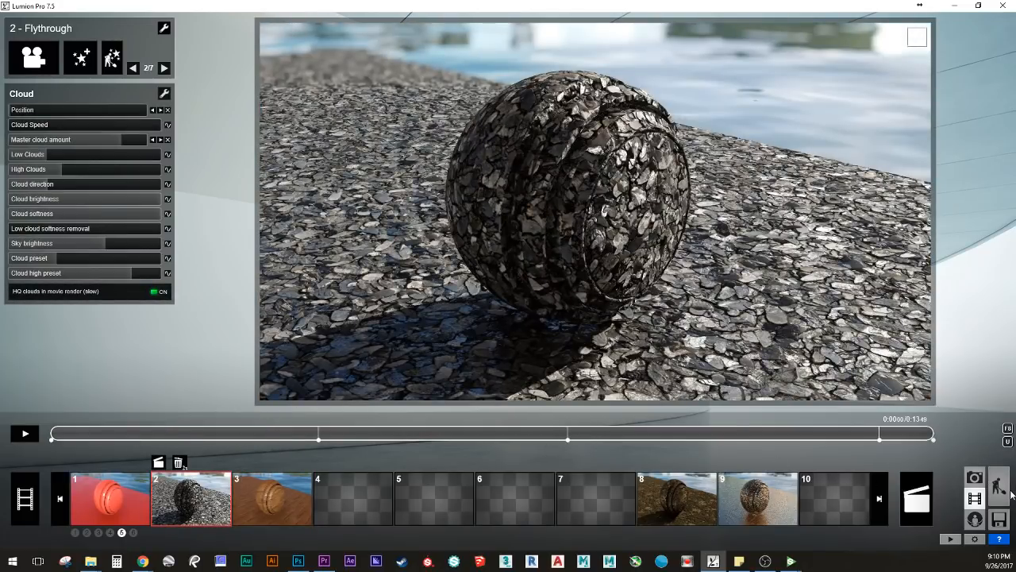
click(999, 484)
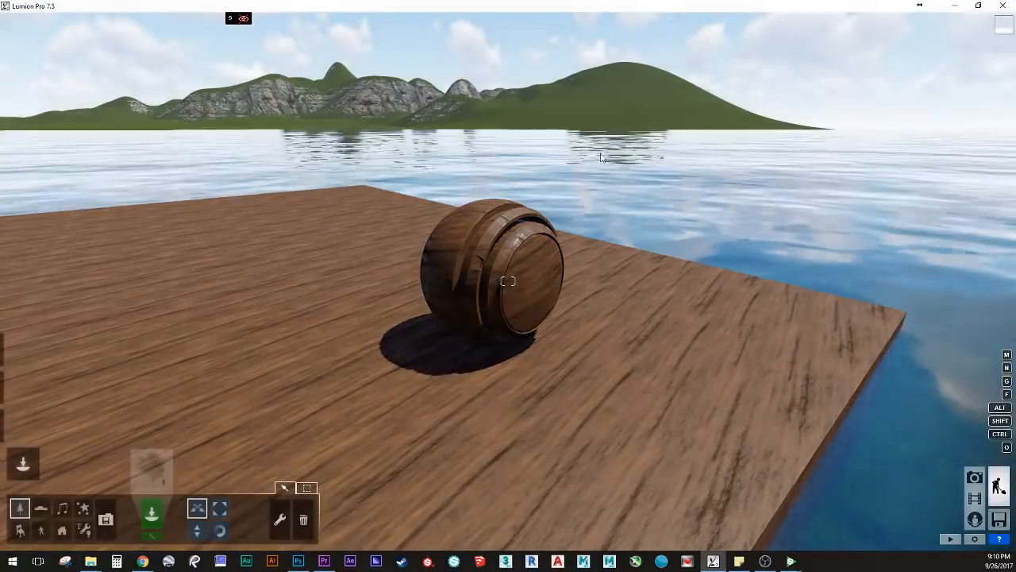
Step: Show layer 10 and hide layers 9 and 11 to isolate the slate-covered ball and platform
click(247, 20)
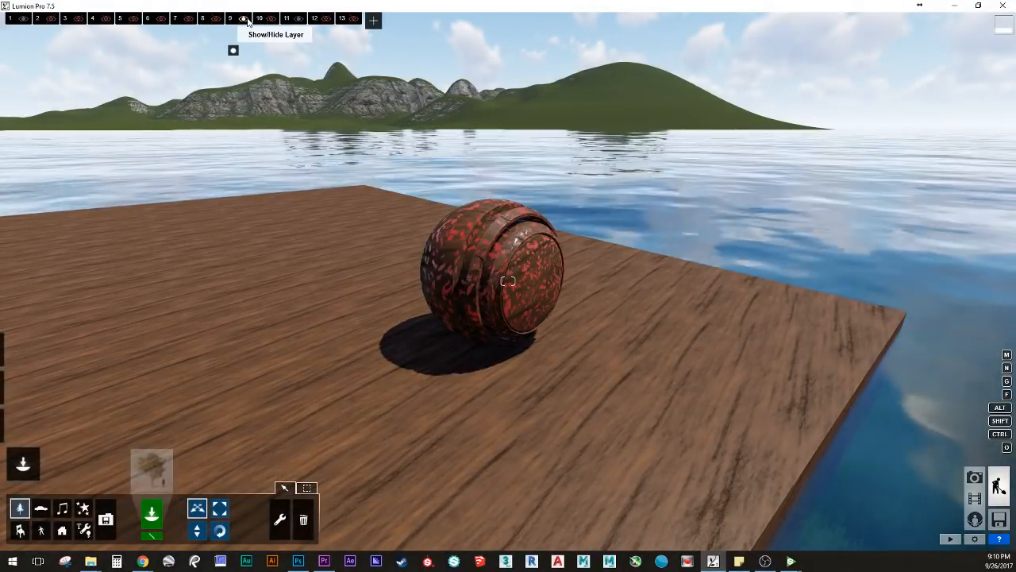
click(247, 19)
click(275, 20)
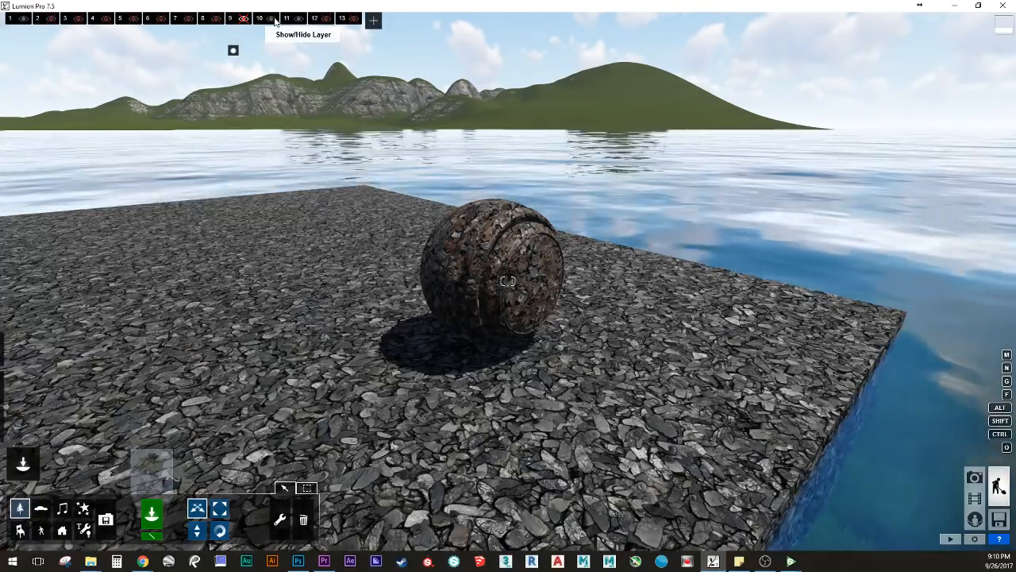
click(302, 21)
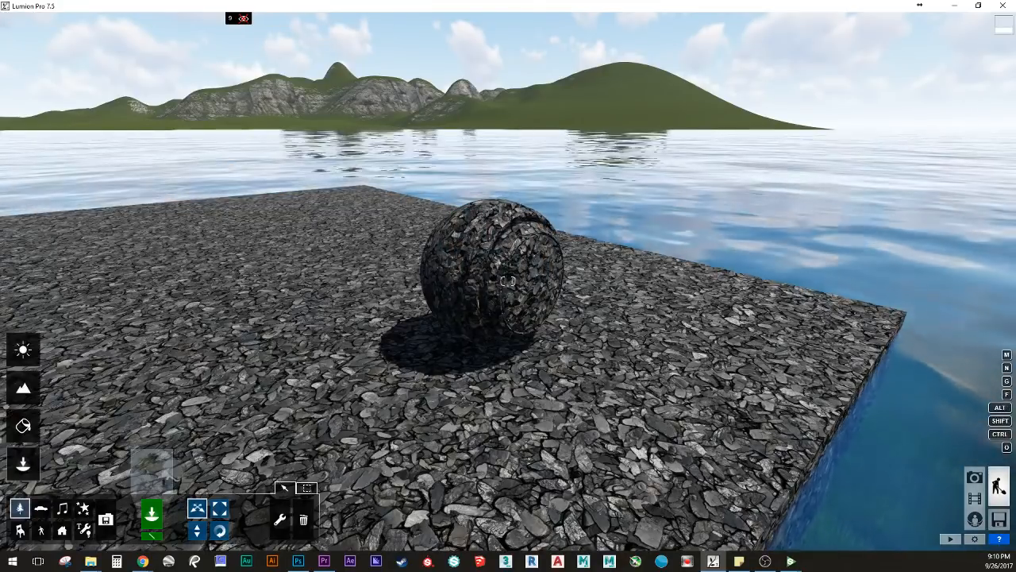
Step: Remove the color map and normal map from the ball's slate material
click(22, 425)
click(419, 320)
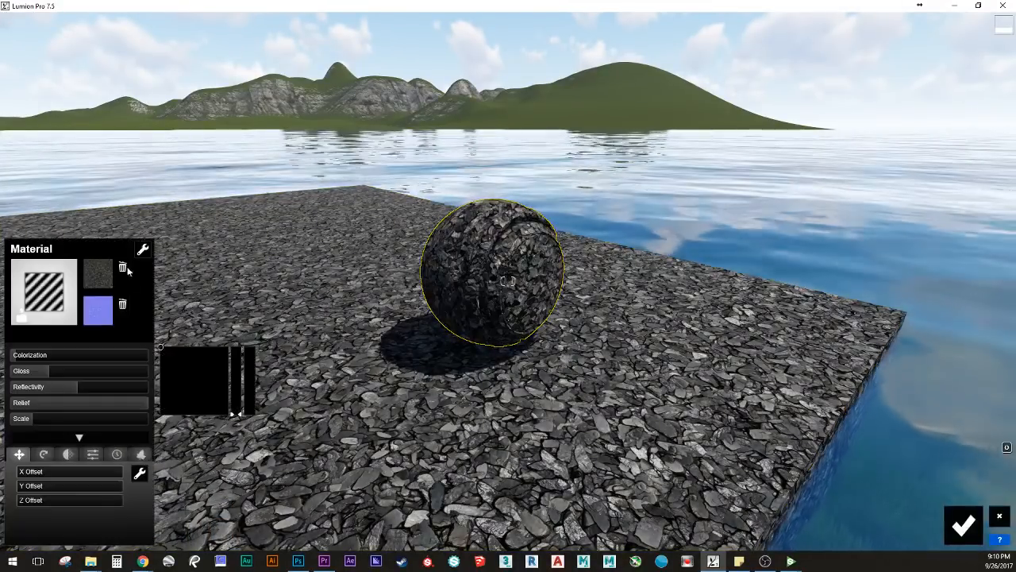
click(123, 270)
click(123, 305)
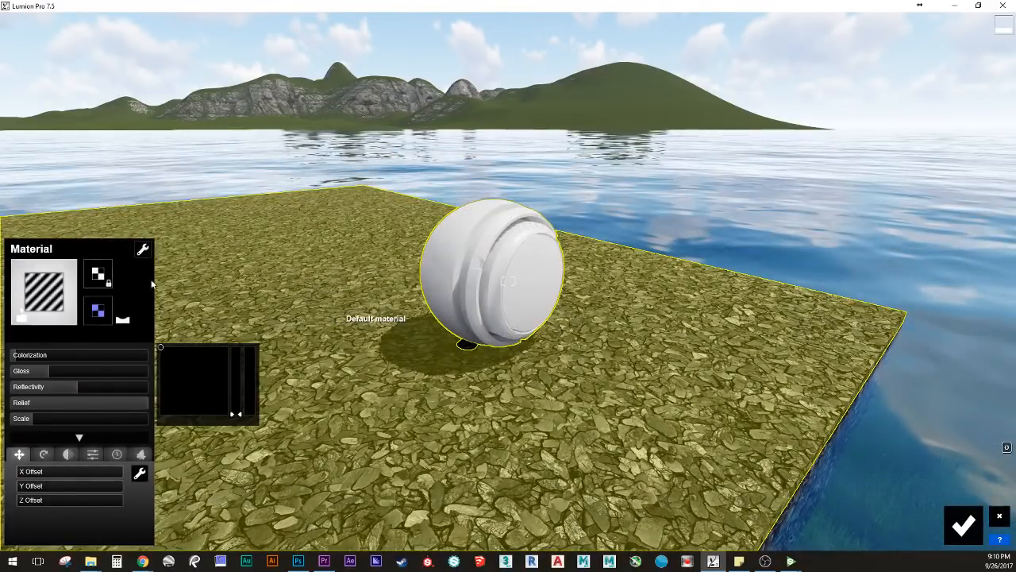
Step: Delete the color and normal maps from the platform's slate material
click(336, 316)
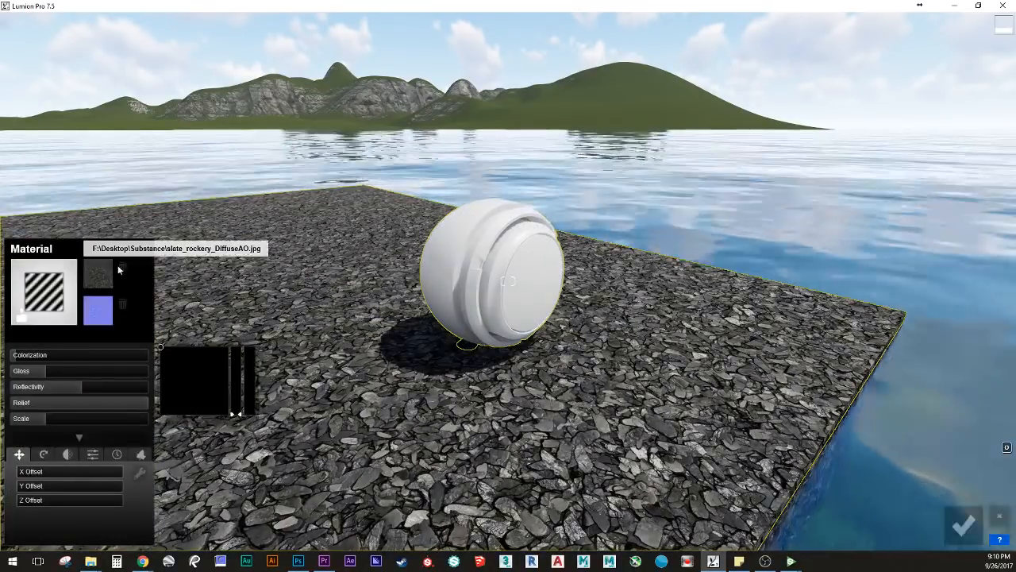
click(123, 271)
click(123, 305)
click(512, 289)
click(512, 289)
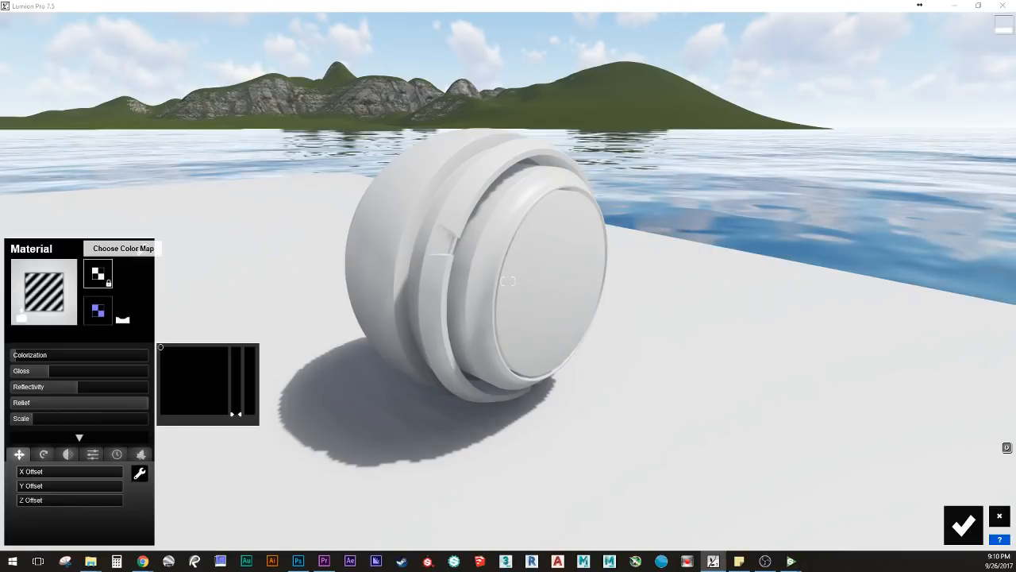
Step: Load plaster_stucco_california_Diffuse AO as the ball's color map and plaster_stucco_california_Normal as its normal map
click(97, 273)
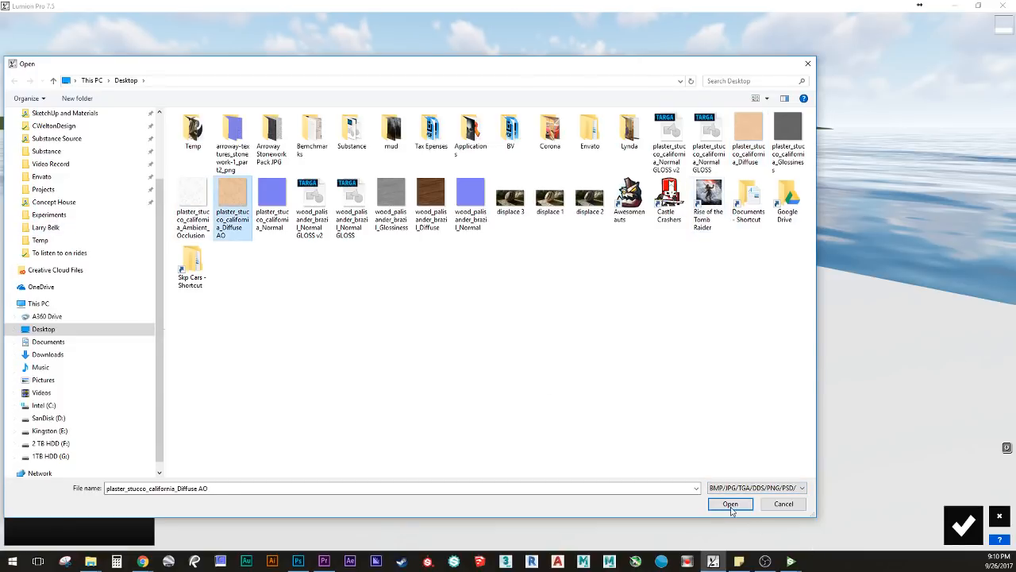
click(730, 508)
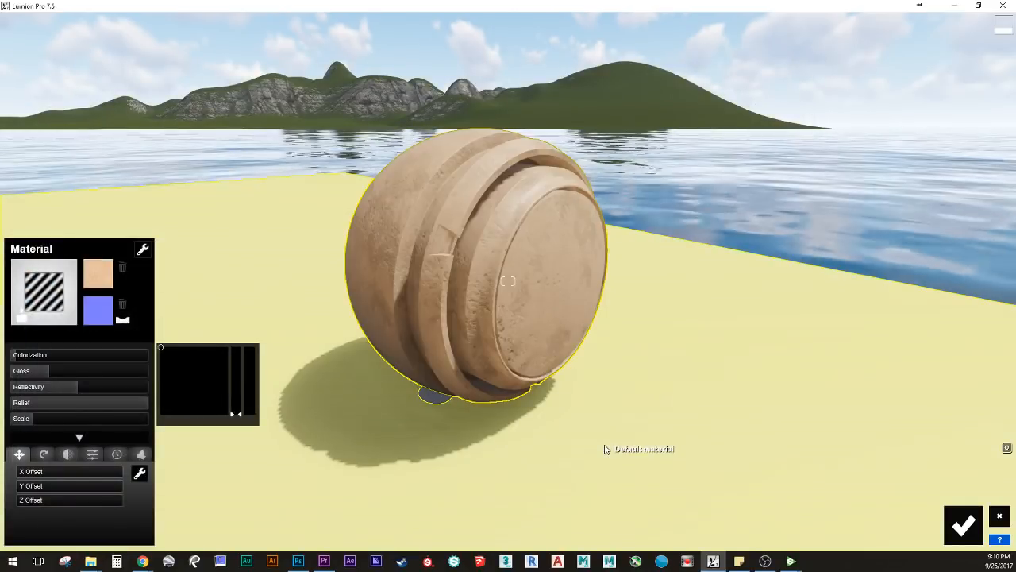
key(e)
mouse_move(580, 354)
right_down()
mouse_move(572, 329)
mouse_move(532, 298)
mouse_move(551, 310)
mouse_move(562, 339)
mouse_move(579, 337)
mouse_move(562, 357)
mouse_move(583, 381)
mouse_move(585, 361)
right_up()
key(w)
key(s)
key(q)
key(s)
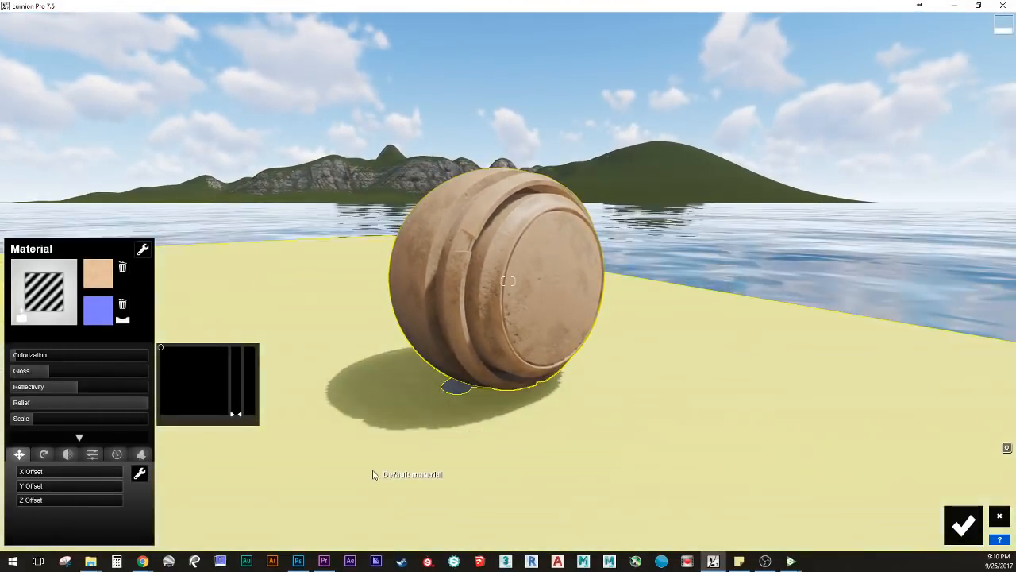
click(506, 317)
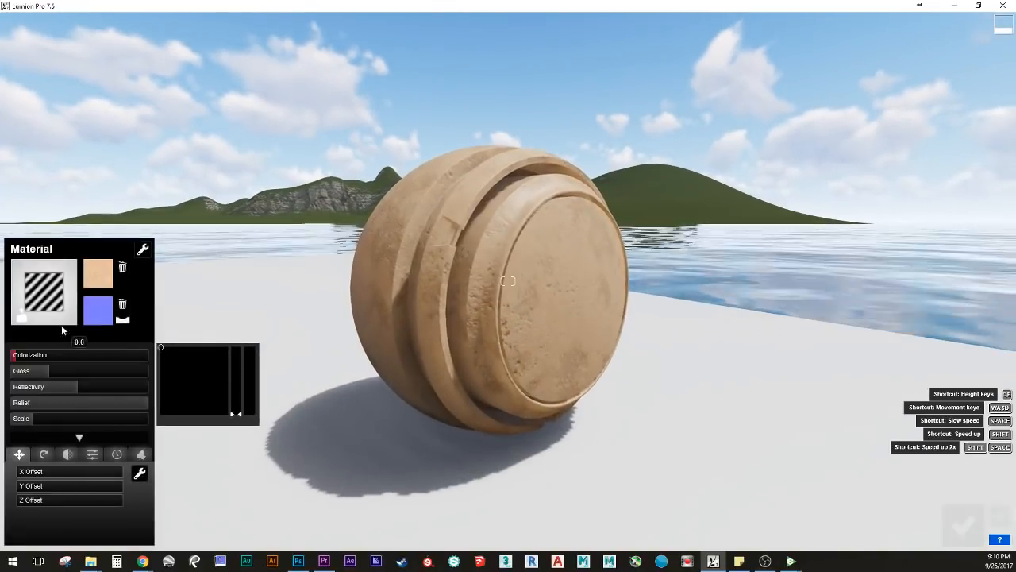
click(99, 318)
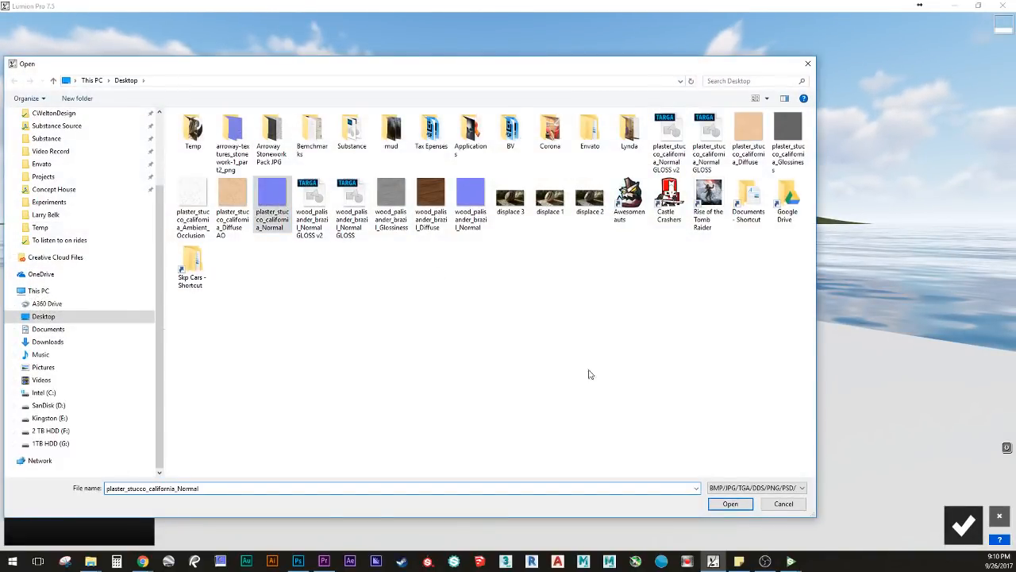
click(731, 503)
Step: Slightly reduce the scale of the ball's stucco texture and test its relief and gloss settings
right_drag(551, 374, 436, 374)
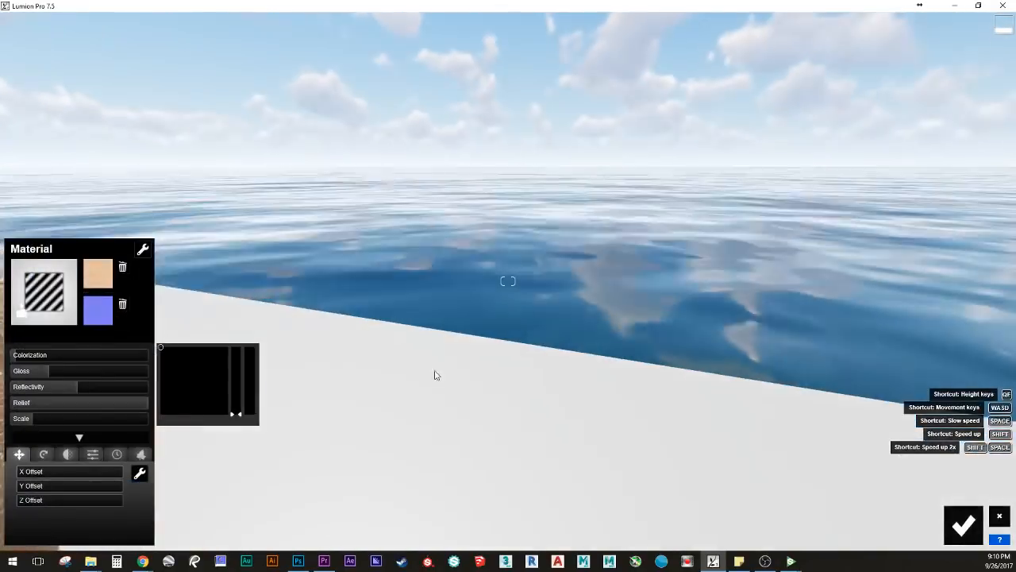
mouse_move(508, 281)
right_down()
mouse_move(397, 281)
mouse_move(349, 258)
mouse_move(333, 234)
mouse_move(506, 318)
mouse_move(497, 320)
mouse_move(513, 299)
right_up()
key(d)
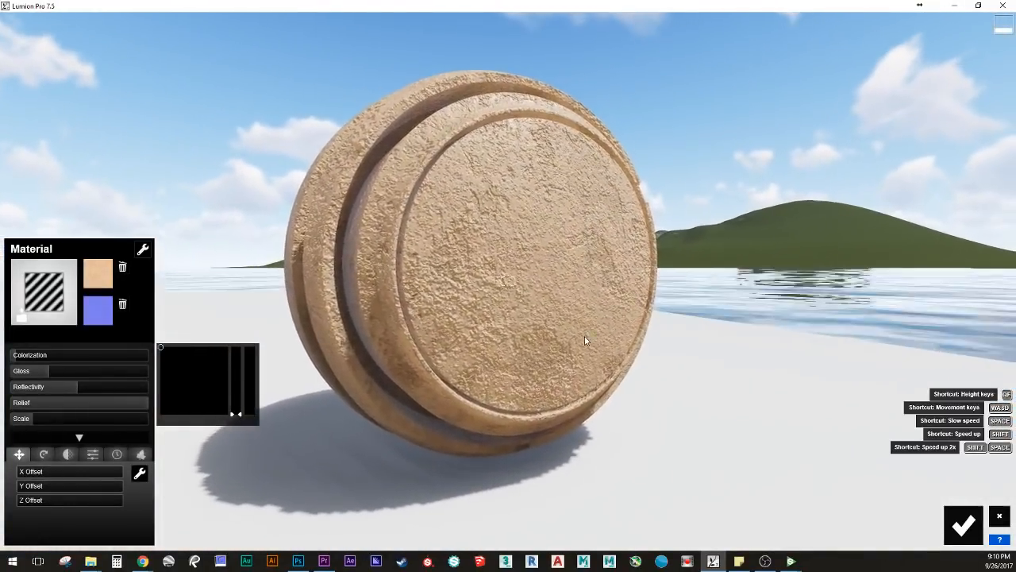
mouse_move(585, 340)
right_down()
mouse_move(591, 330)
mouse_move(570, 352)
right_up()
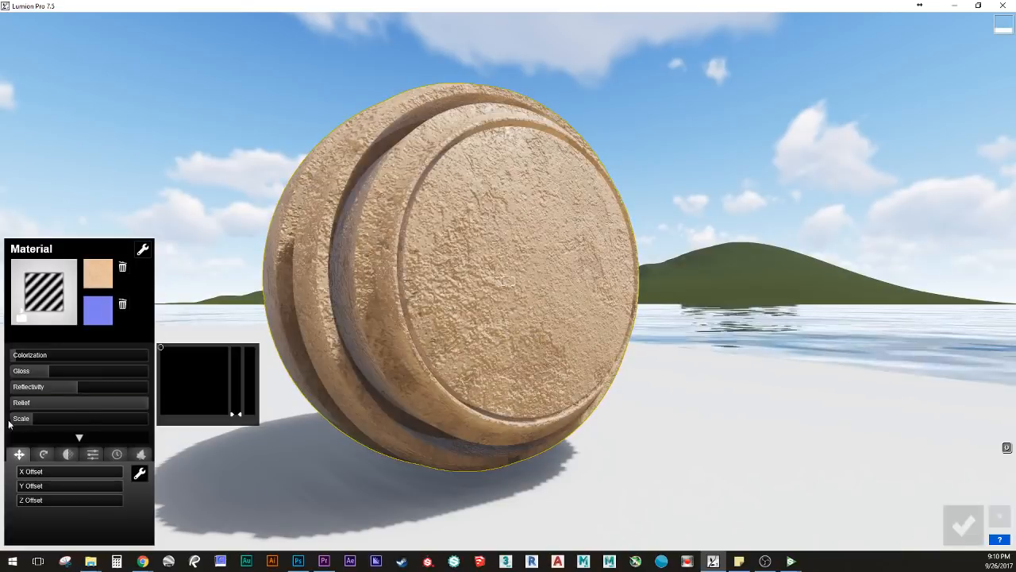
drag(38, 421, 37, 421)
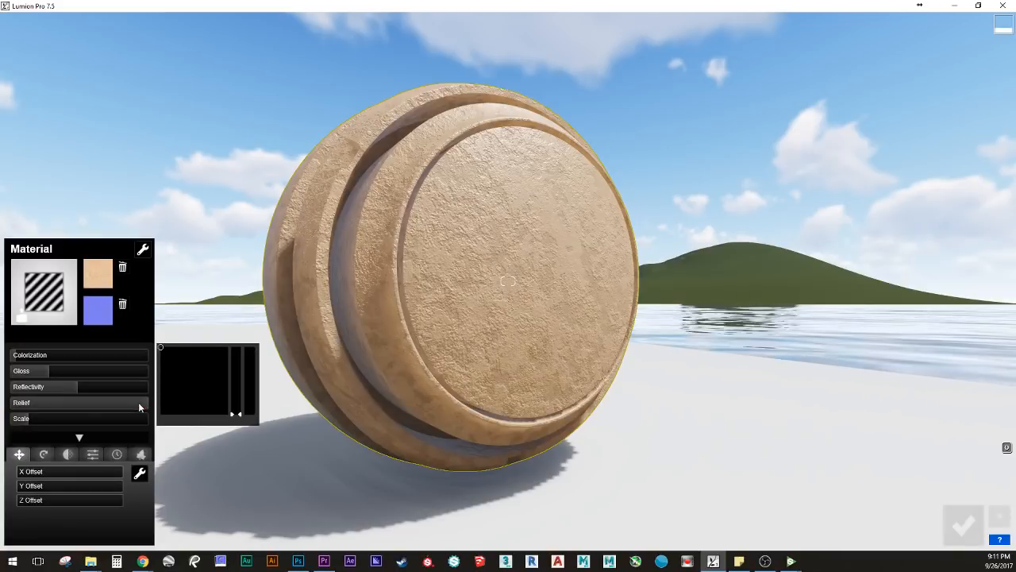
mouse_move(139, 407)
mouse_down()
mouse_move(95, 402)
mouse_move(147, 402)
mouse_move(131, 398)
mouse_up()
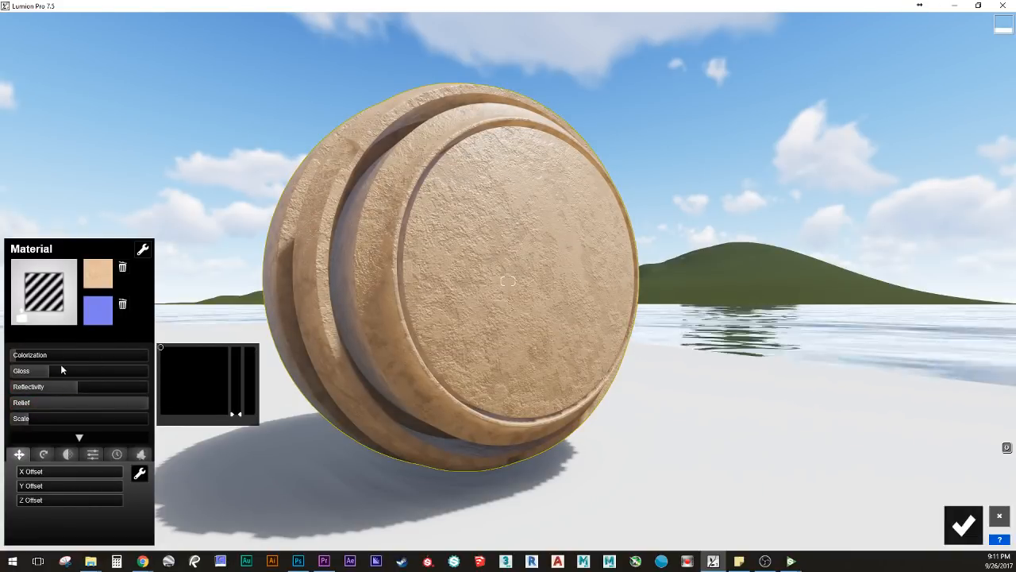
drag(87, 374, 10, 355)
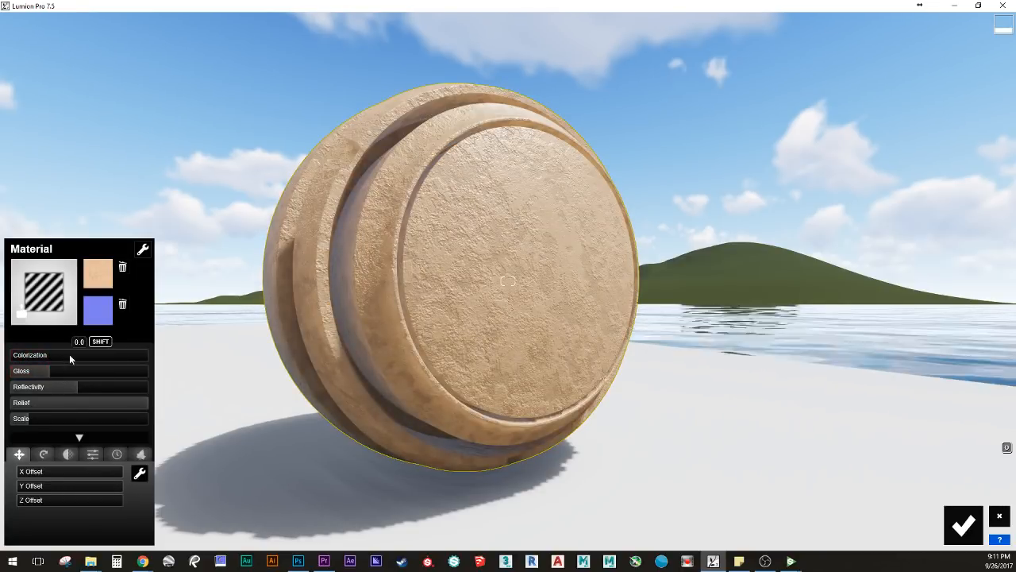
Step: Colorize the ball fully black with lowered gloss, and replace its normal map with plaster_stucco_california_Normal GLOSS
click(69, 354)
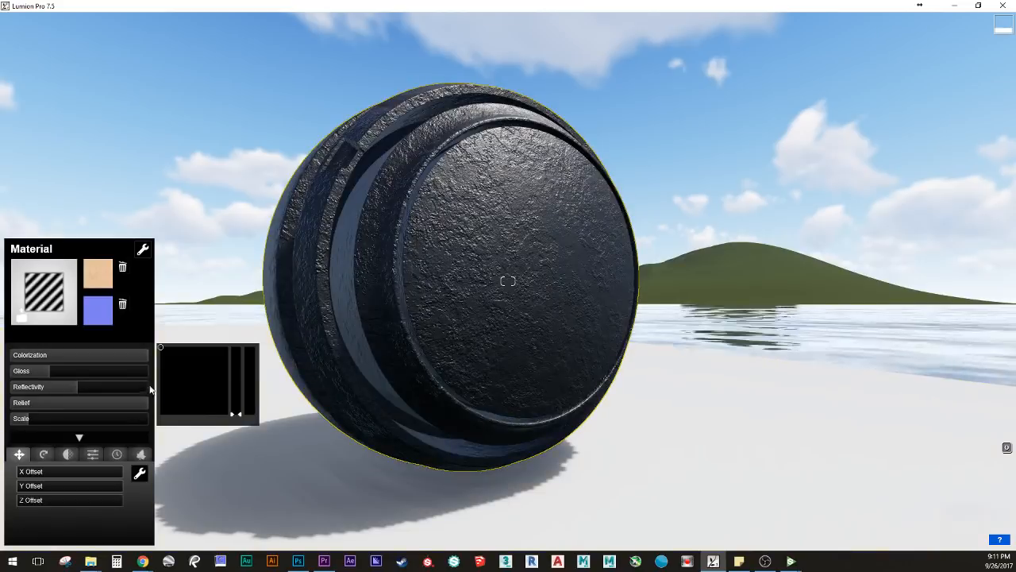
drag(48, 374, 29, 364)
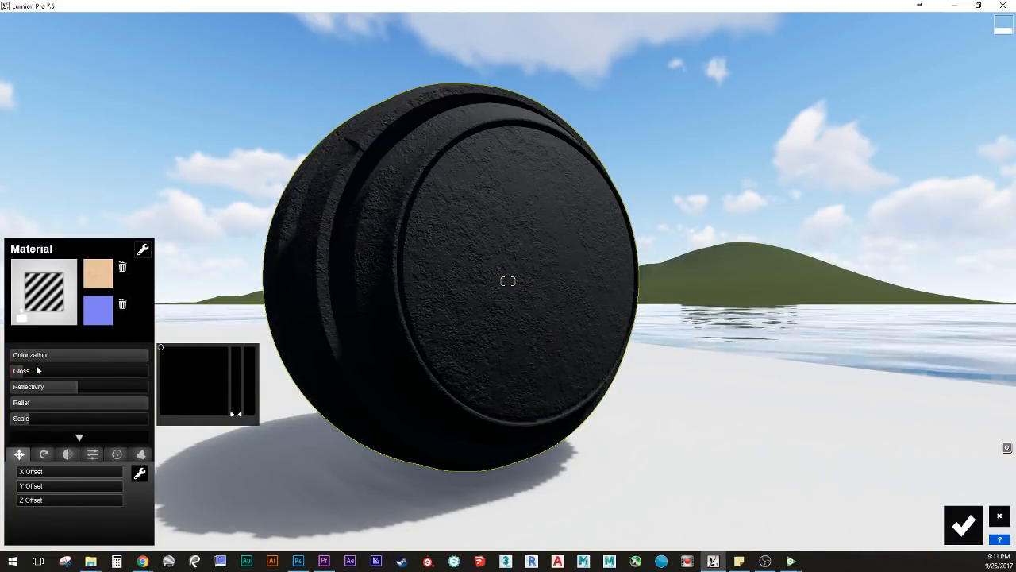
click(97, 316)
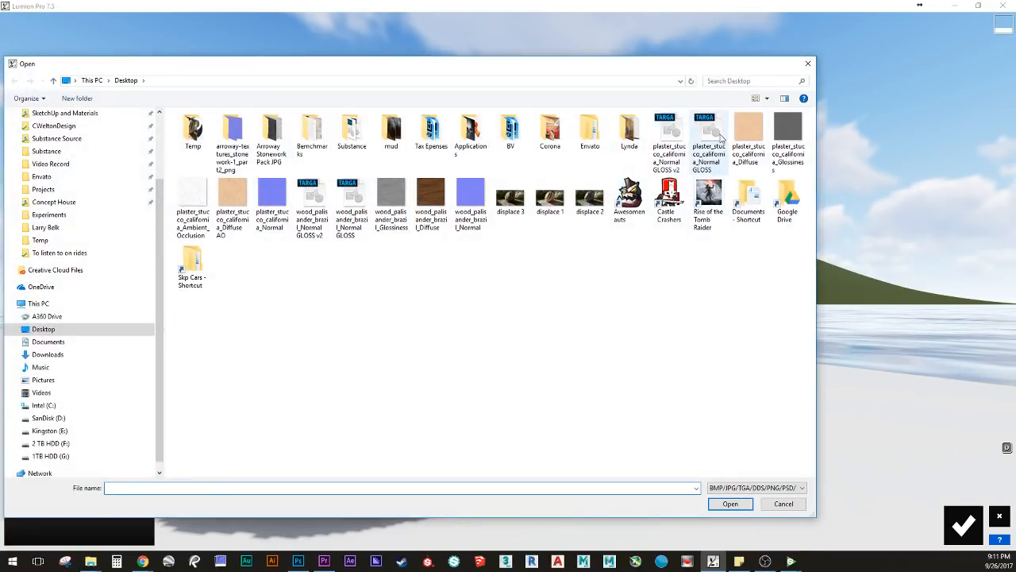
click(729, 504)
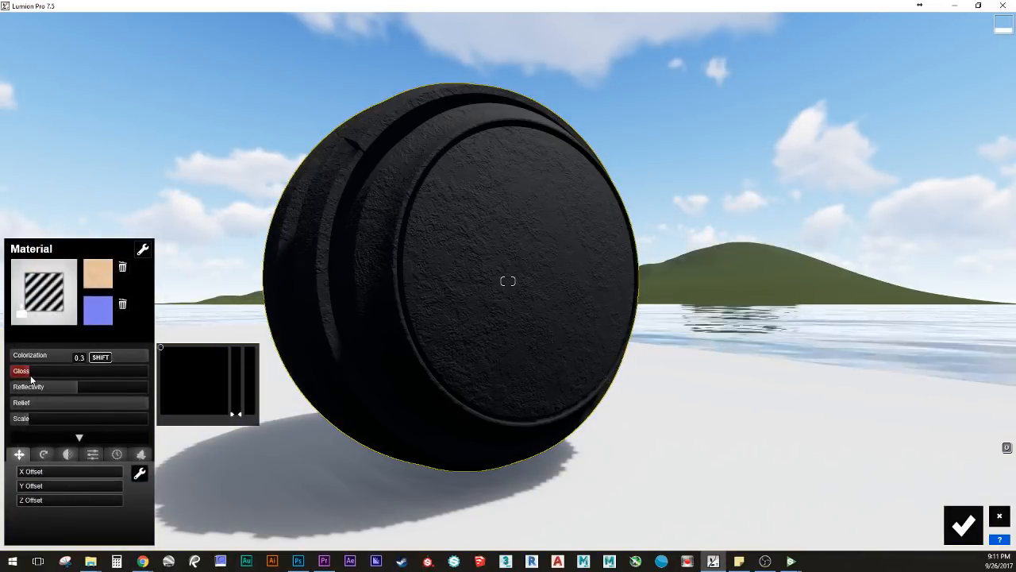
Step: Remove the black colorization from the ball, set its gloss to 0.5, and slightly reduce its reflectivity
mouse_move(37, 373)
mouse_down()
mouse_move(63, 365)
mouse_move(17, 371)
mouse_move(28, 370)
mouse_up()
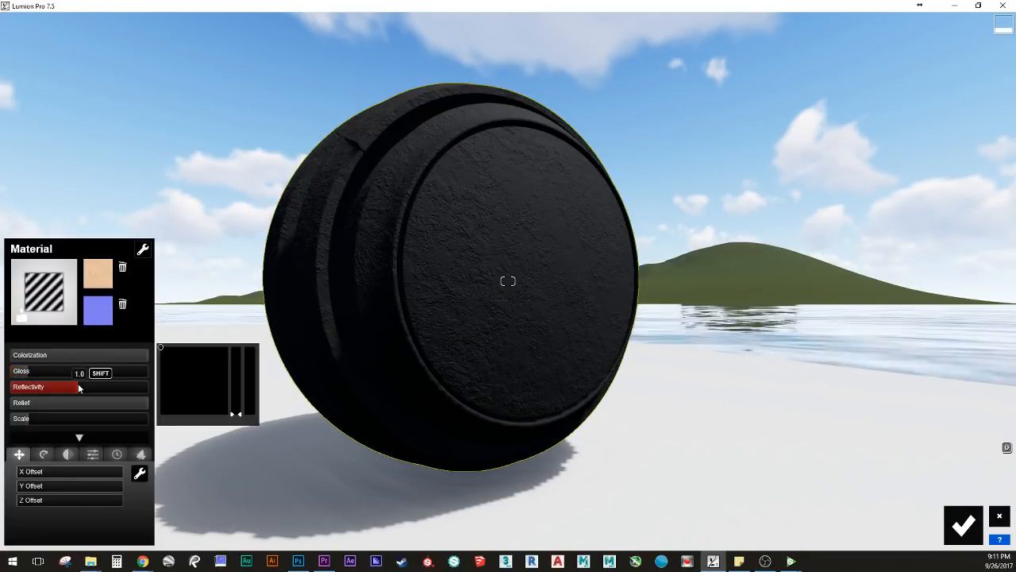
drag(78, 387, 66, 394)
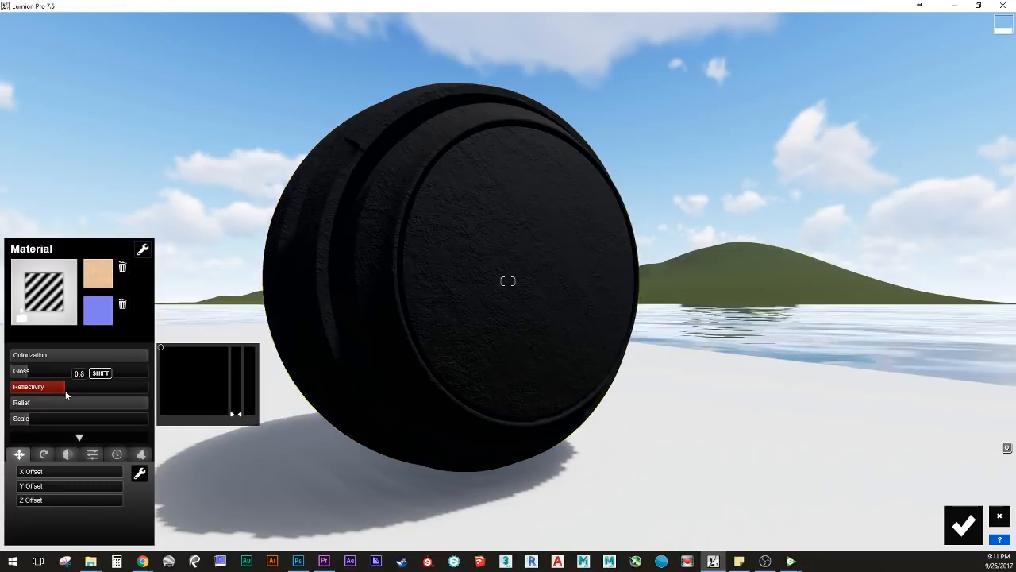
click(85, 357)
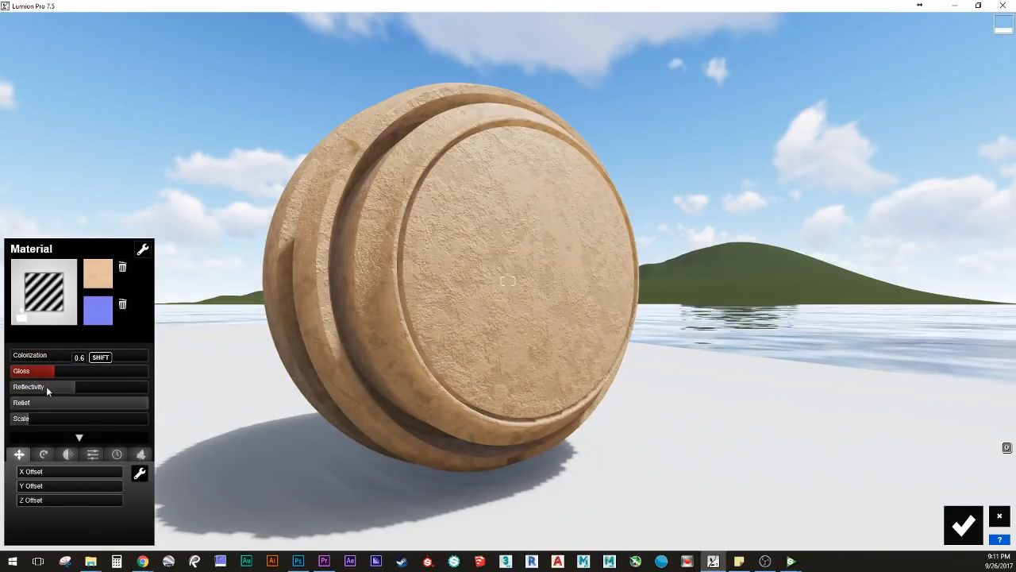
drag(73, 399, 72, 398)
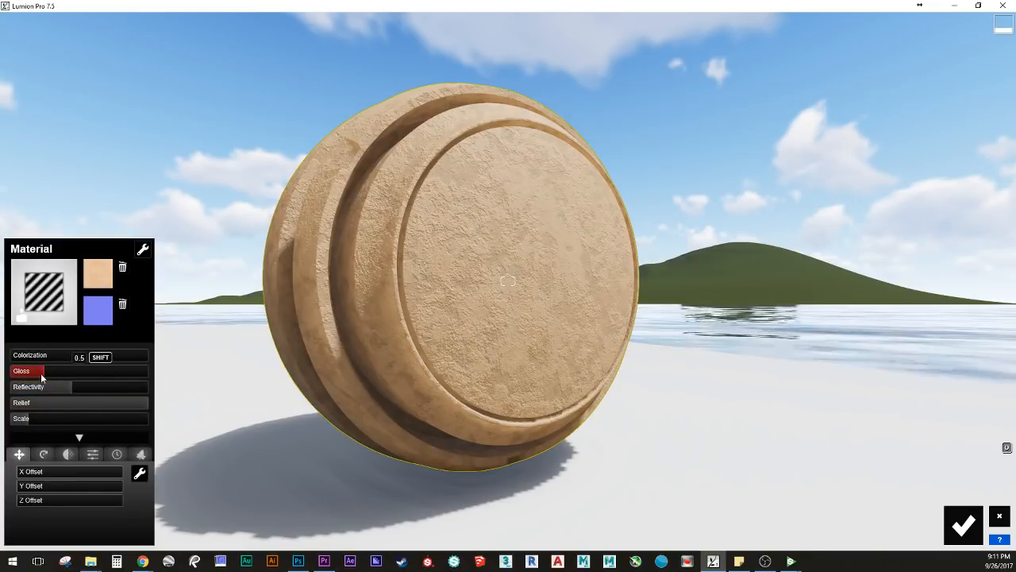
Step: Replace the ball's normal map with plaster_stucco_california_Normal GLOSS v2
right_drag(471, 445, 718, 339)
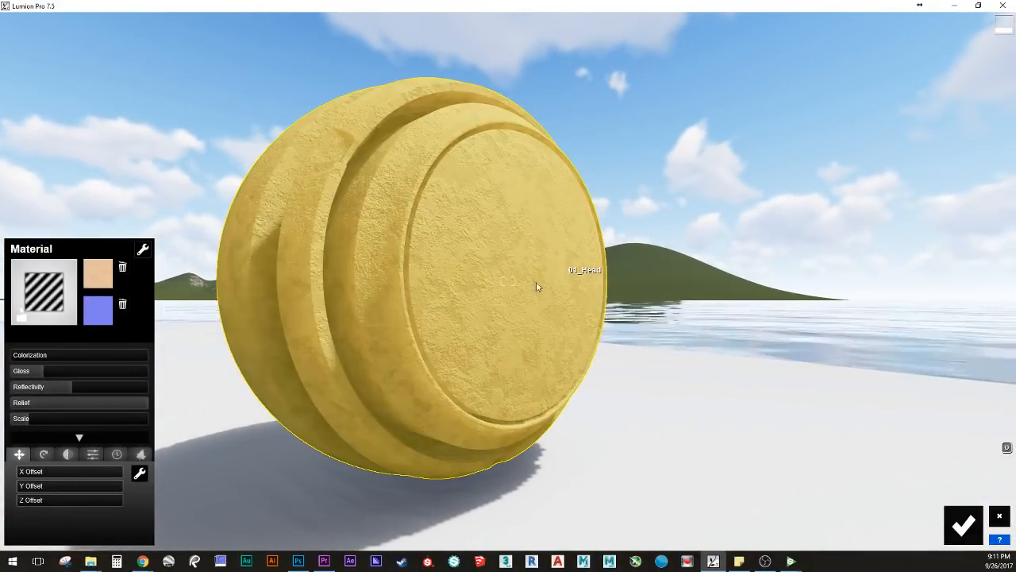
click(44, 291)
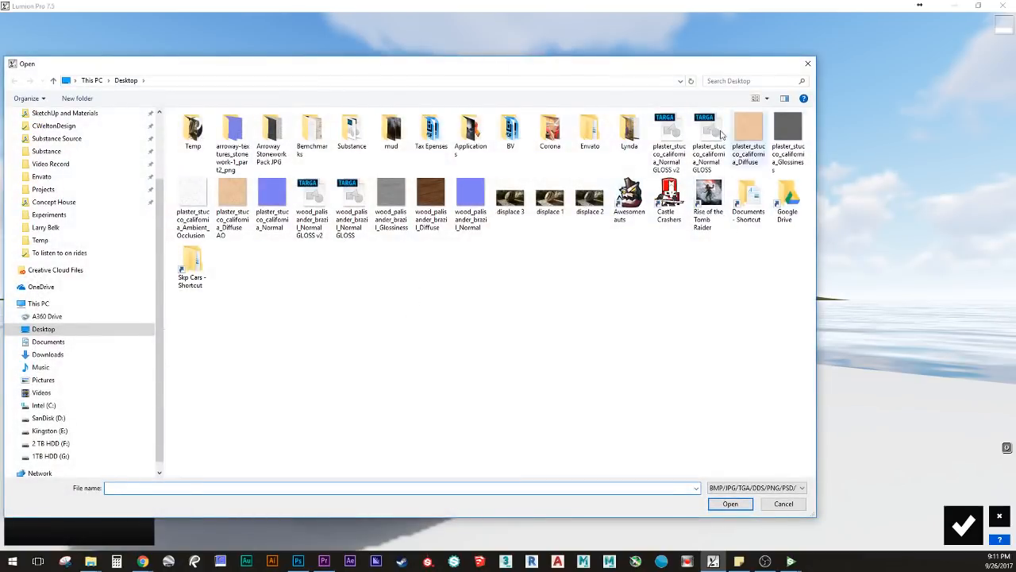
click(671, 142)
click(730, 505)
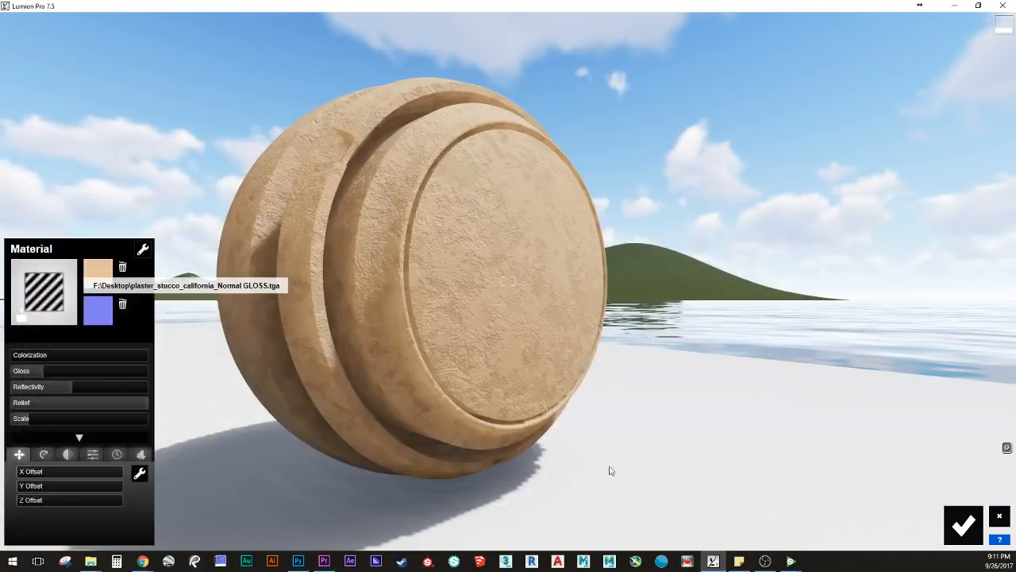
Step: Using a temporary full black colorization as a check, raise the ball's gloss to 1.5 and lower its reflectivity
click(77, 355)
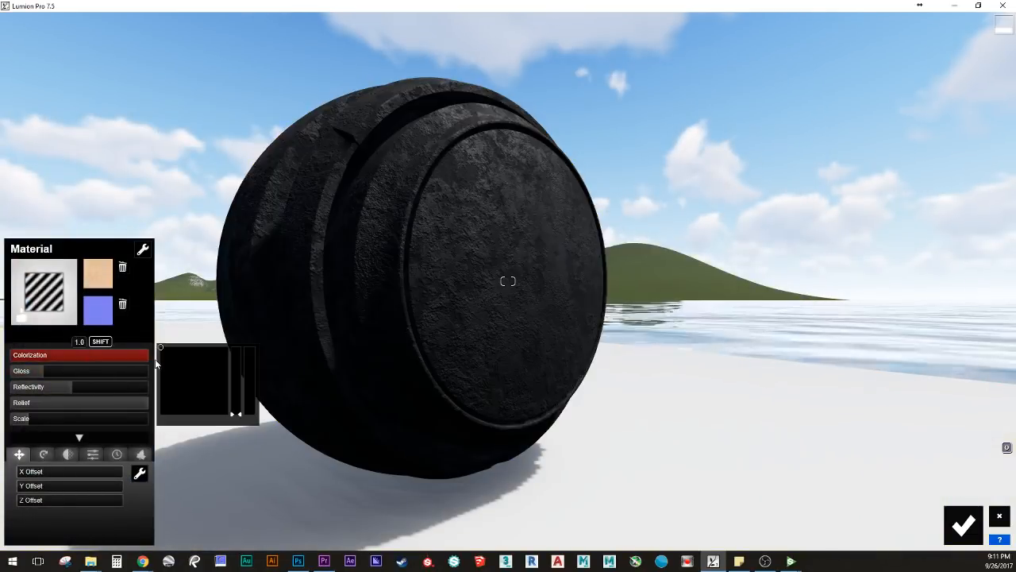
mouse_move(53, 375)
mouse_down()
mouse_move(82, 379)
mouse_move(66, 387)
mouse_move(59, 368)
mouse_up()
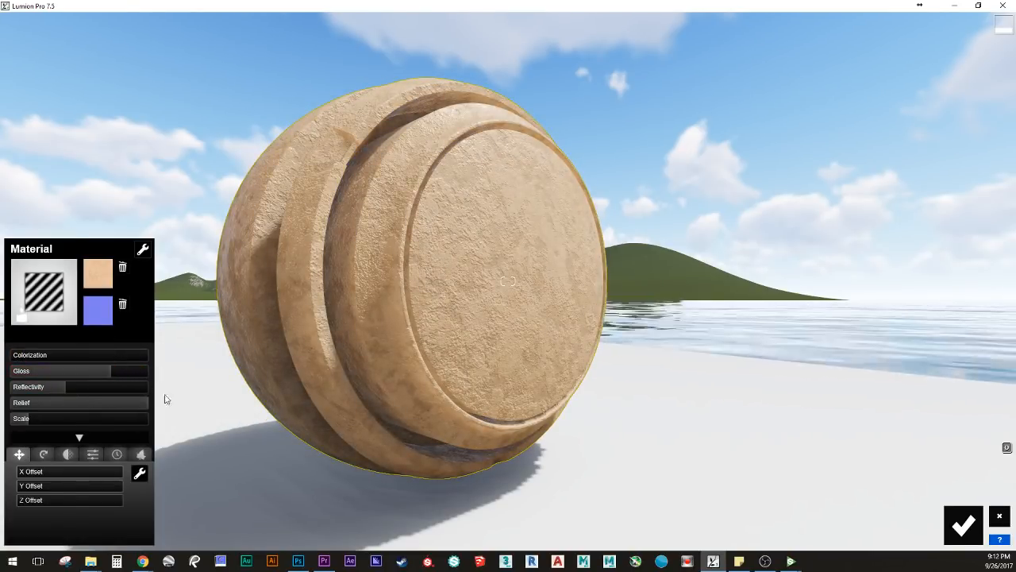
Step: Drop the ball's relief to its minimum and examine the gloss variation in the highlights on its face
right_drag(524, 376, 477, 389)
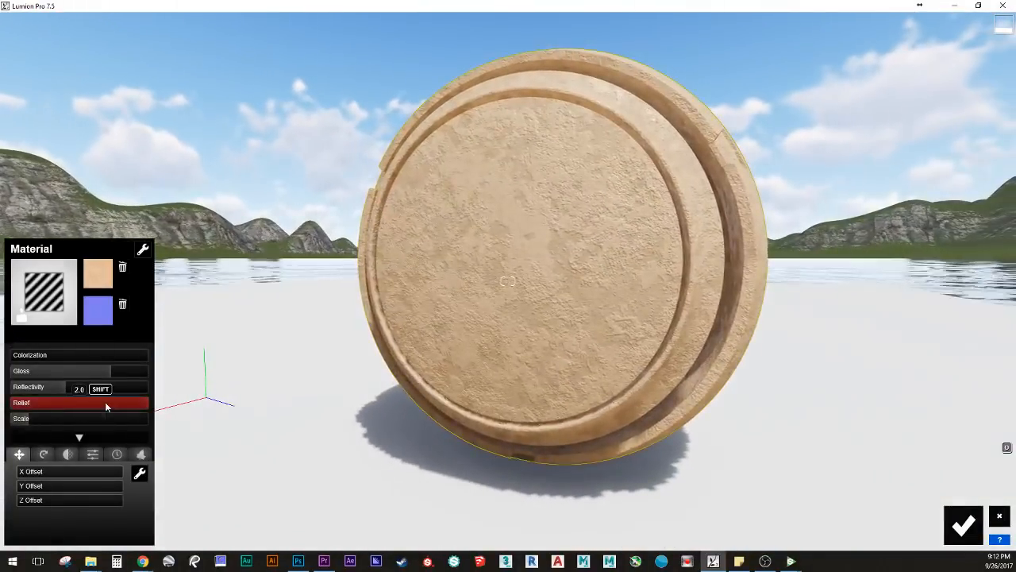
drag(107, 403, 11, 403)
right_drag(595, 297, 782, 24)
key(w)
key(a)
key(d)
key(e)
key(a)
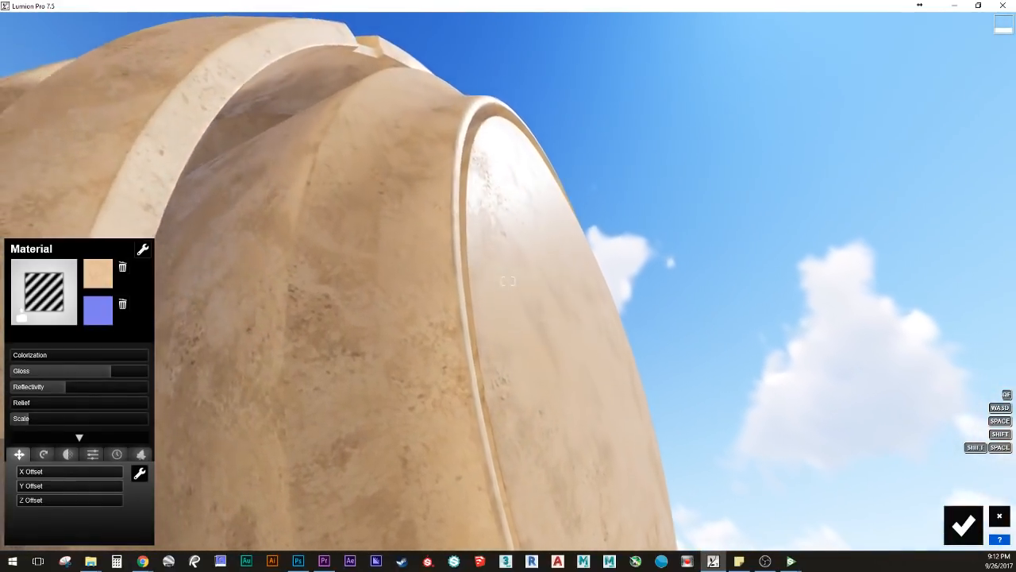
key(d)
right_drag(508, 281, 518, 257)
key(a)
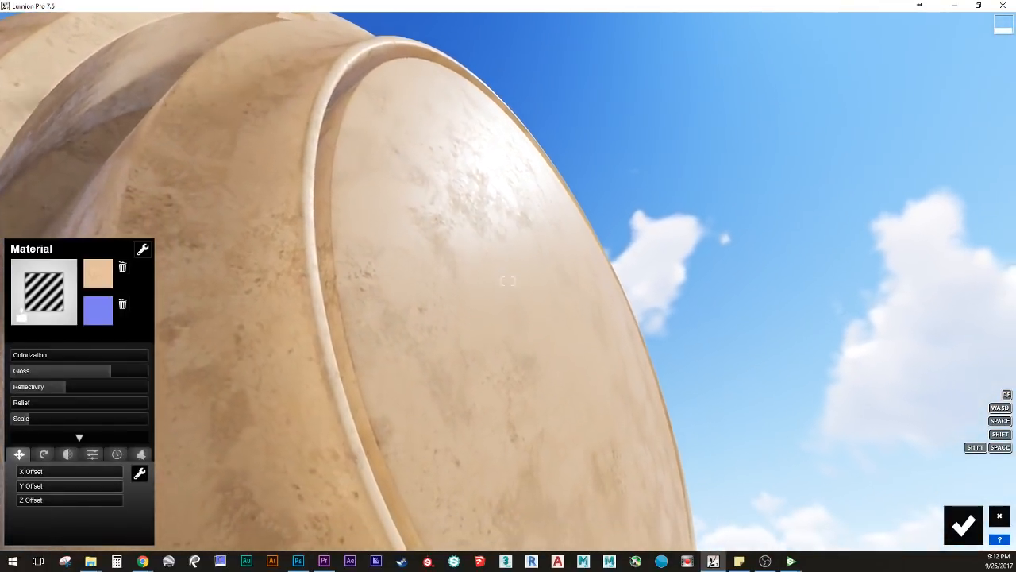
key(s)
drag(518, 257, 518, 288)
key(d)
right_drag(518, 287, 492, 279)
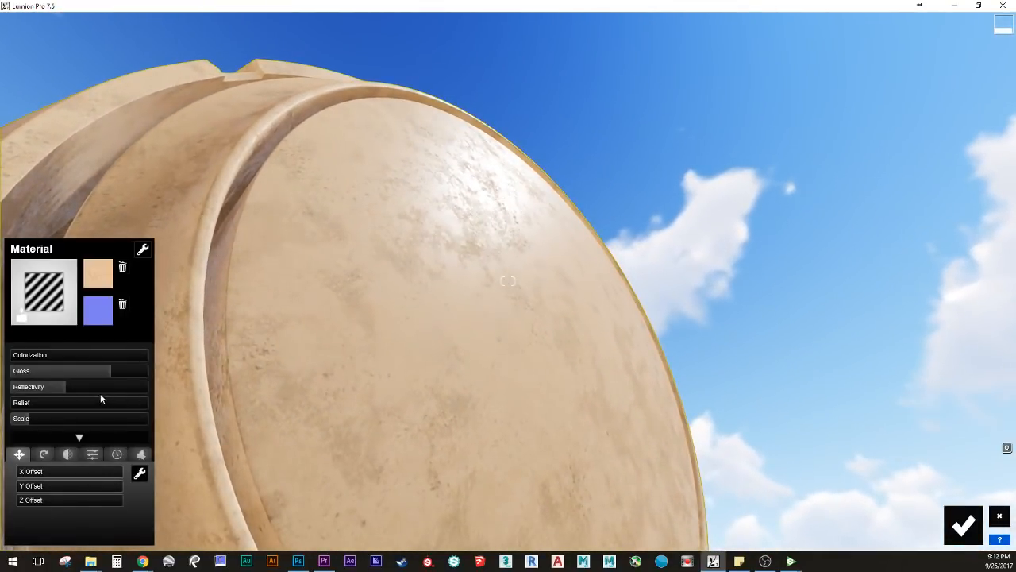
Step: Set the ball's relief back to the maximum of 2.0 and reduce its gloss to under half of the range
drag(31, 403, 199, 406)
key(s)
right_drag(298, 365, 278, 380)
key(e)
key(d)
key(w)
key(s)
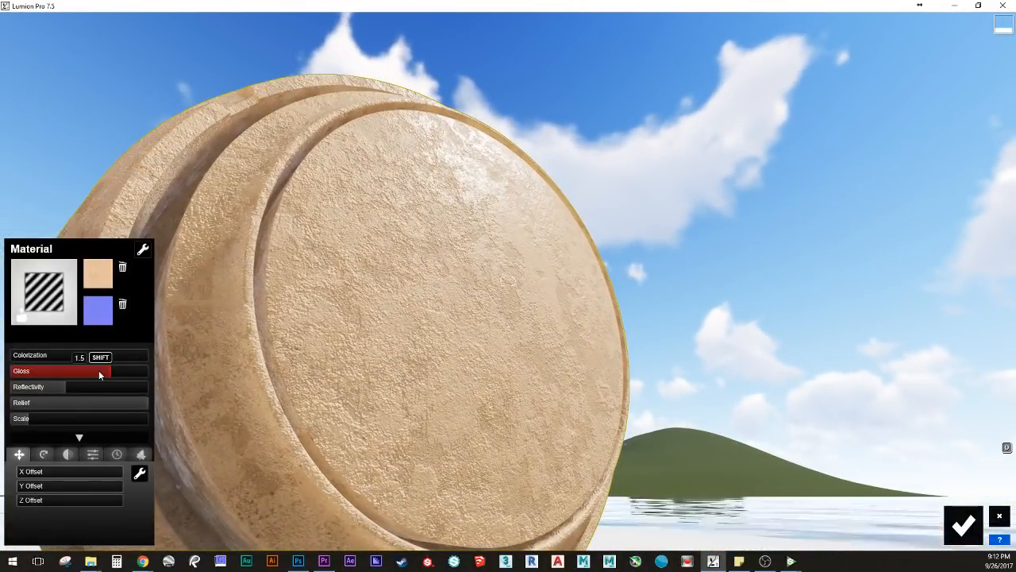
drag(99, 370, 47, 383)
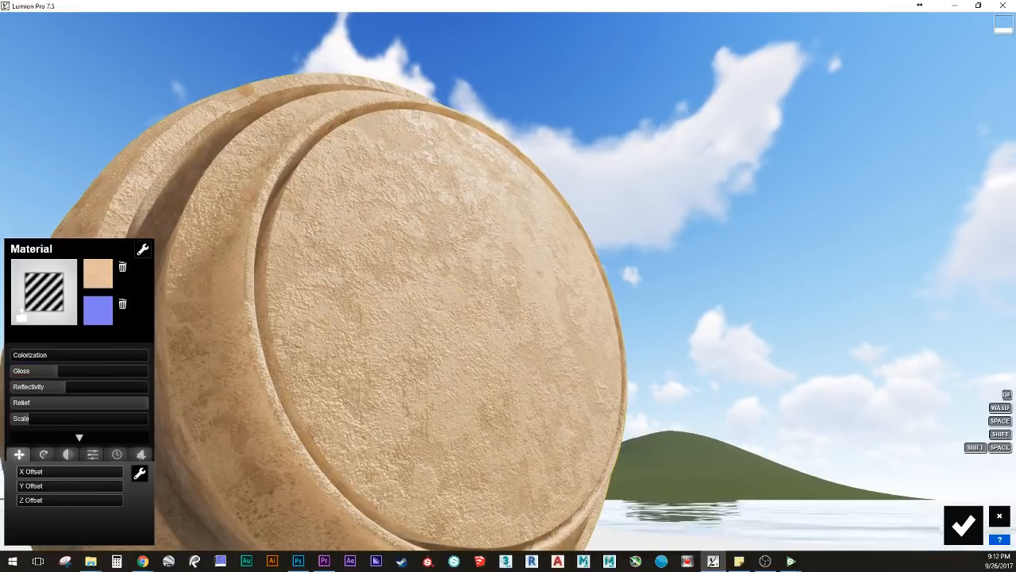
Step: Copy the ball's stucco material and paste it onto the platform
key(a)
right_drag(239, 375, 249, 389)
key(s)
right_drag(766, 296, 747, 317)
click(141, 248)
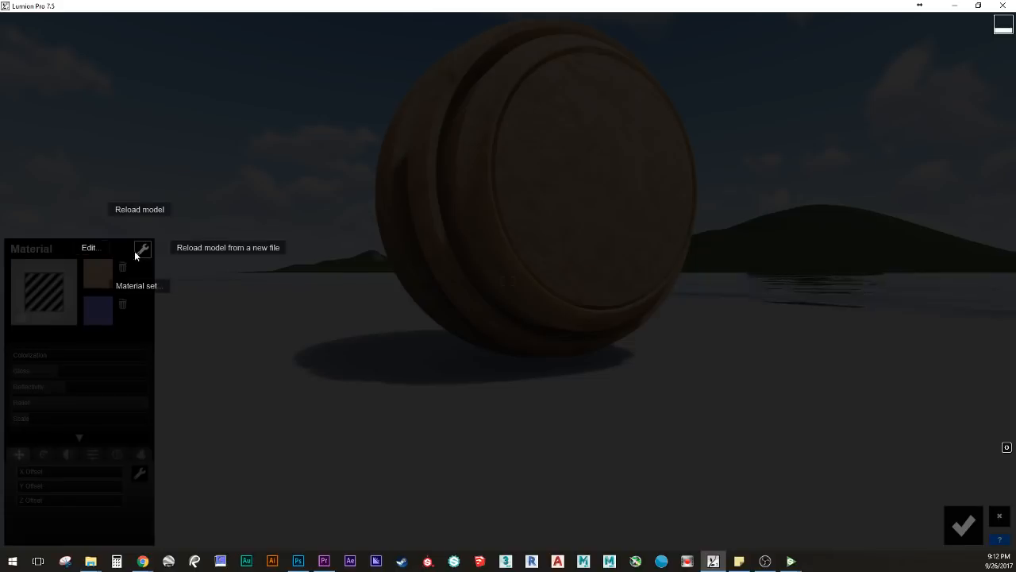
click(128, 264)
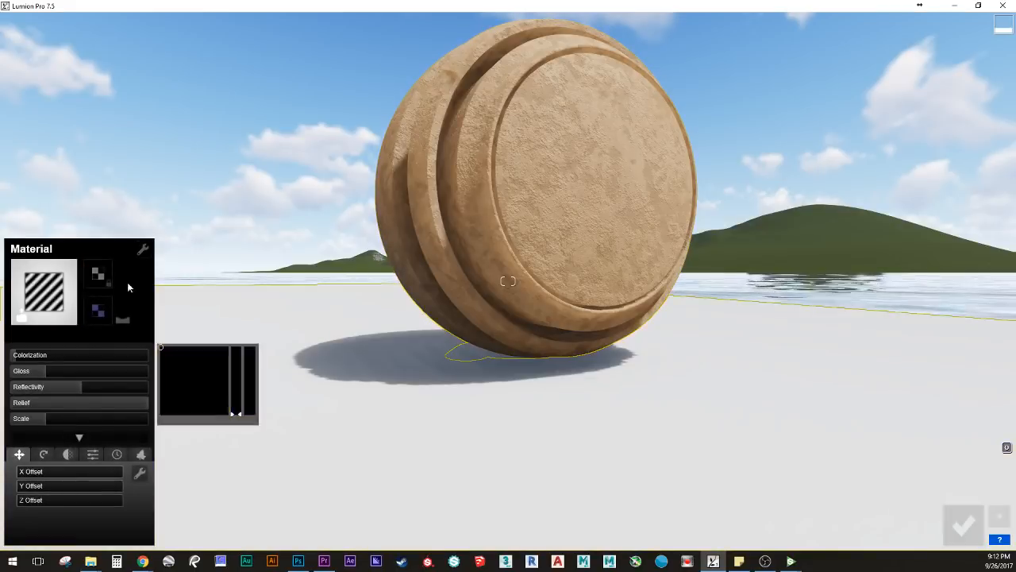
click(141, 249)
click(111, 284)
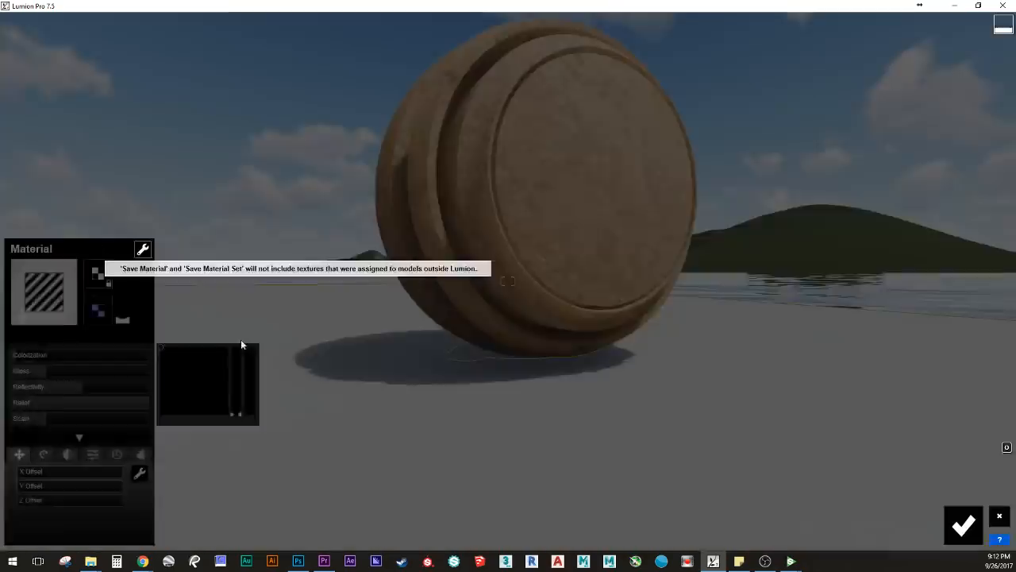
key(q)
right_drag(242, 345, 252, 381)
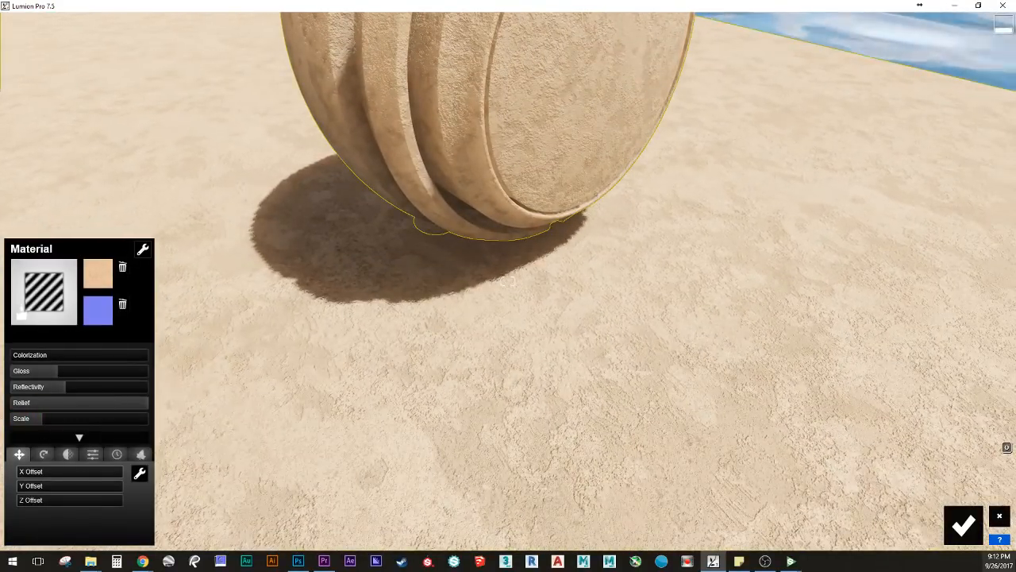
Step: Save the material changes and return to Movie mode to view clip 2
click(963, 524)
click(972, 496)
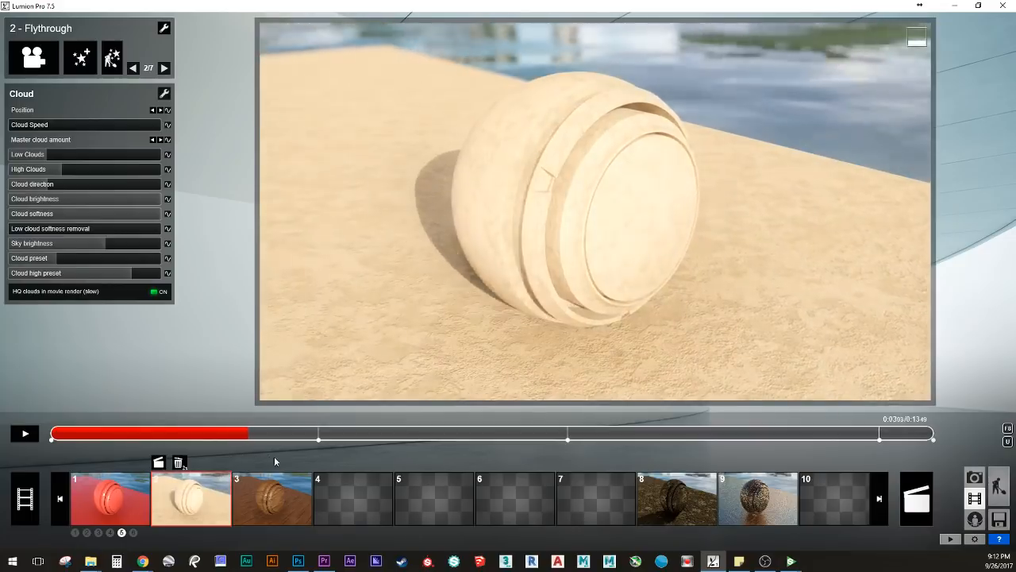
Step: Move clip 2 to 0:03:20, open the ball's material for editing and set its weathering to 0.0
drag(396, 477, 261, 450)
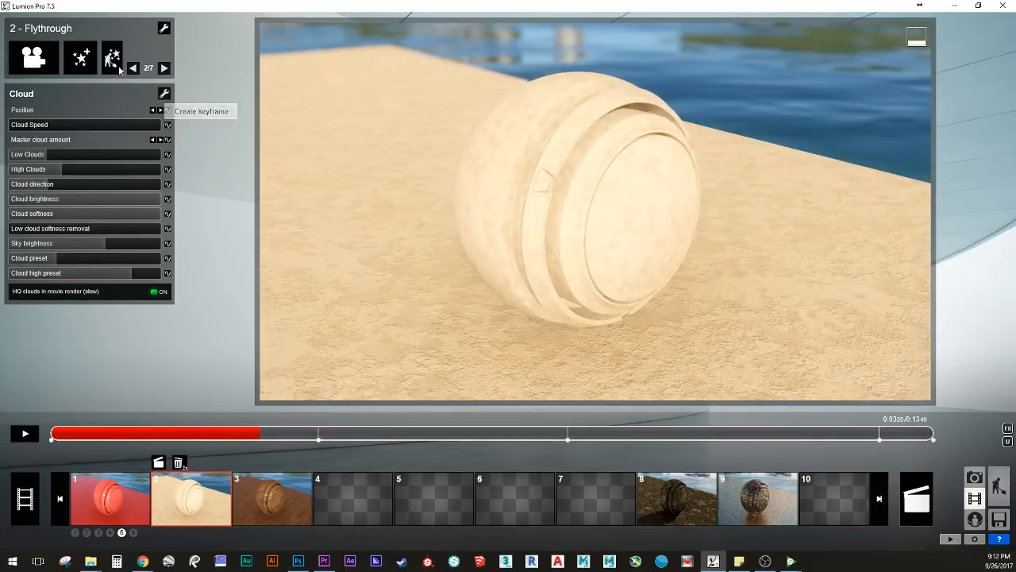
click(113, 59)
click(513, 258)
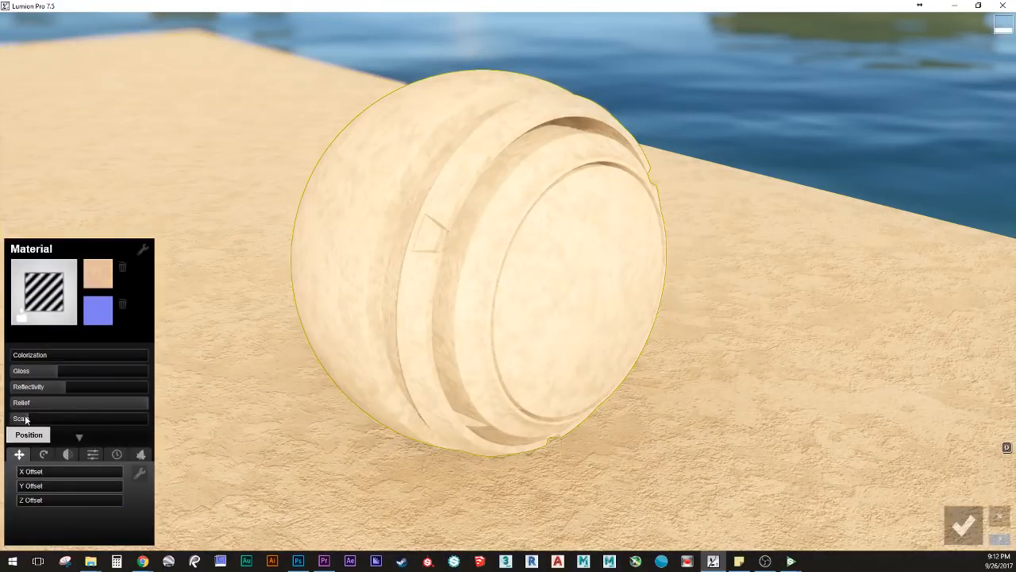
click(92, 454)
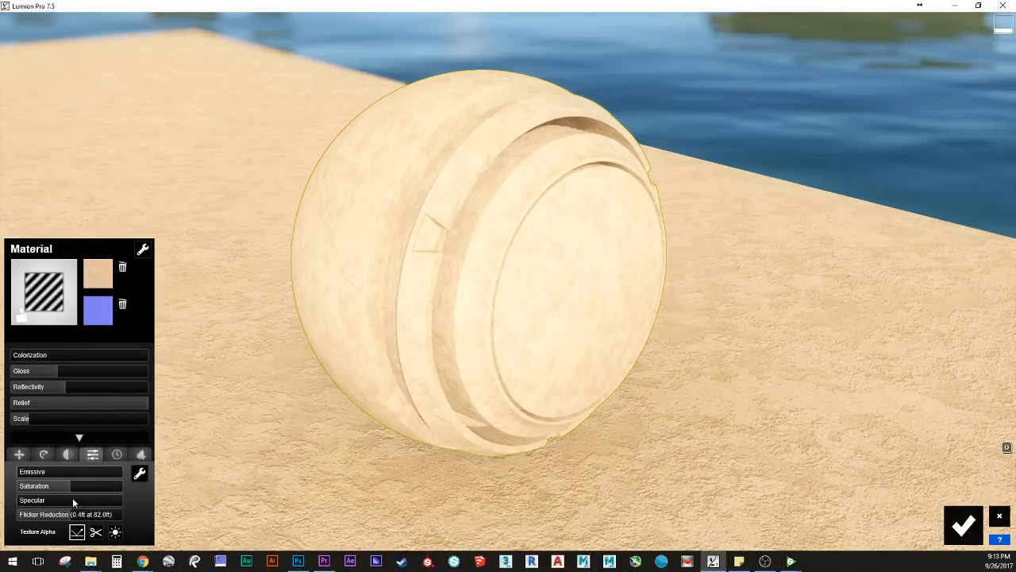
click(117, 455)
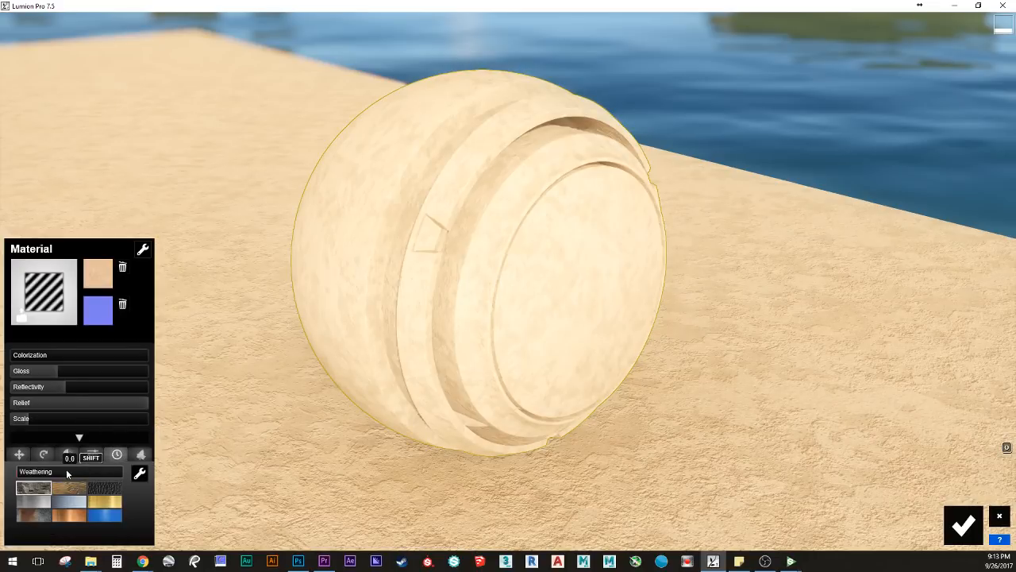
mouse_move(91, 465)
mouse_down()
mouse_move(23, 470)
mouse_move(50, 474)
mouse_move(37, 475)
mouse_up()
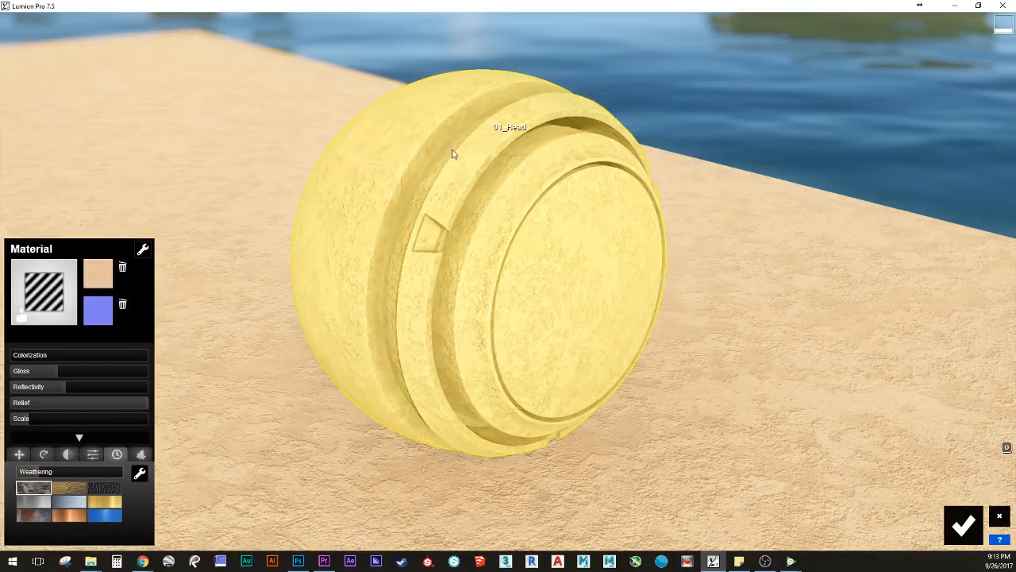
Step: Examine the stucco relief on the ball and platform up close from different angles
right_drag(466, 177, 502, 279)
key(e)
key(q)
key(w)
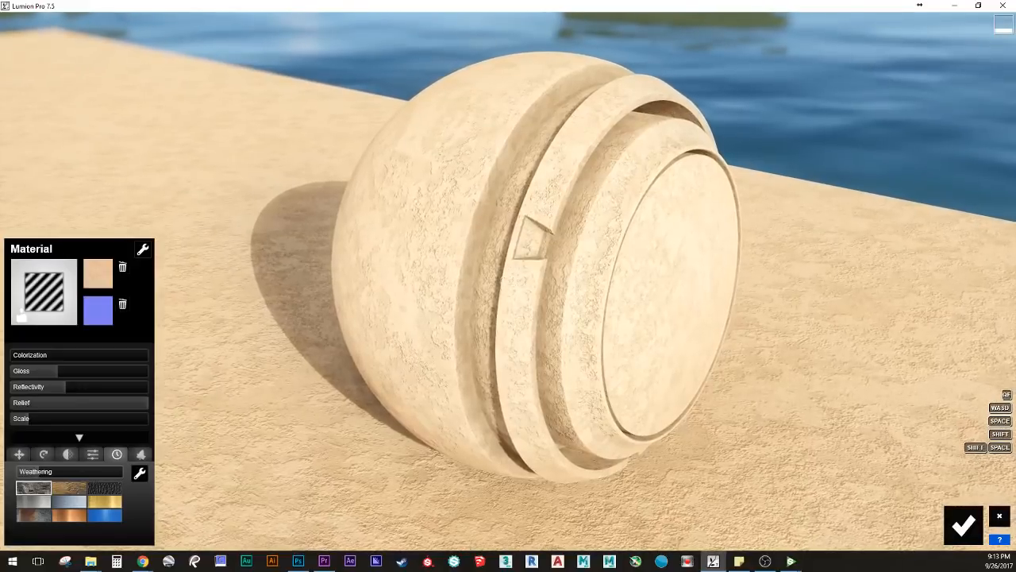
key(e)
right_drag(397, 163, 414, 97)
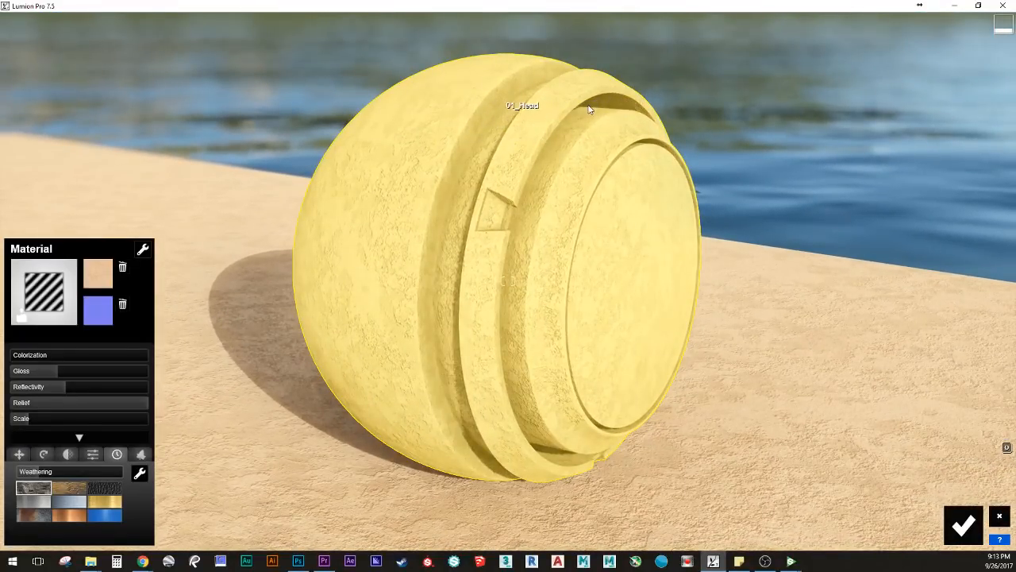
key(o)
right_drag(500, 106, 487, 151)
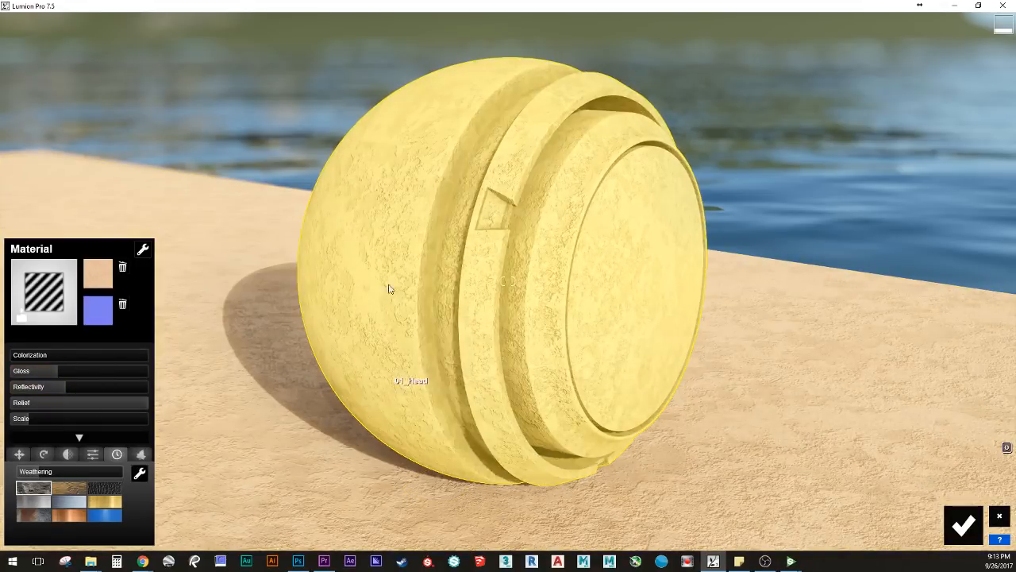
Step: Save the material changes and page through clip 2's effects to the fog and volumetric sunlight settings
click(964, 525)
click(968, 528)
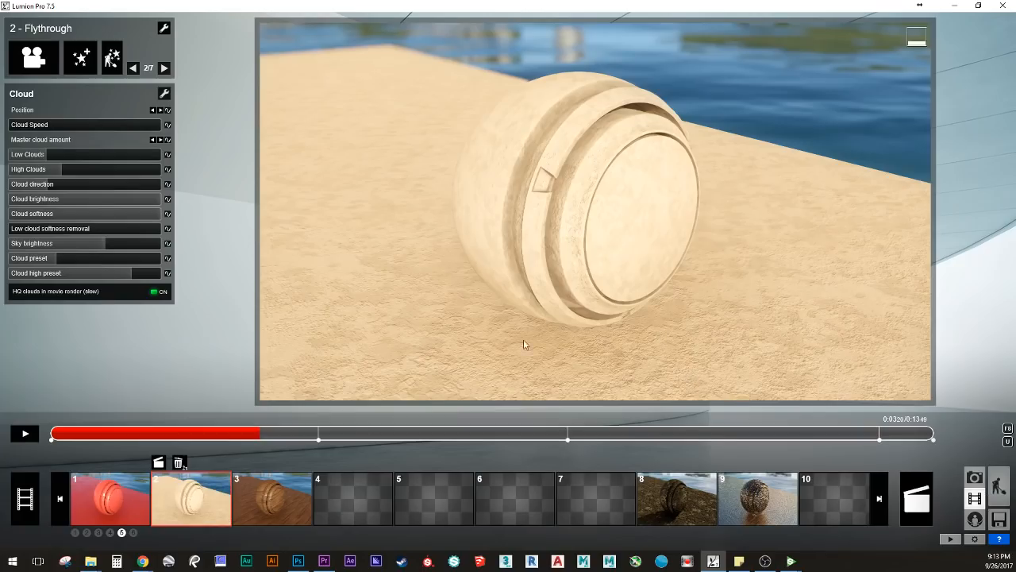
click(165, 68)
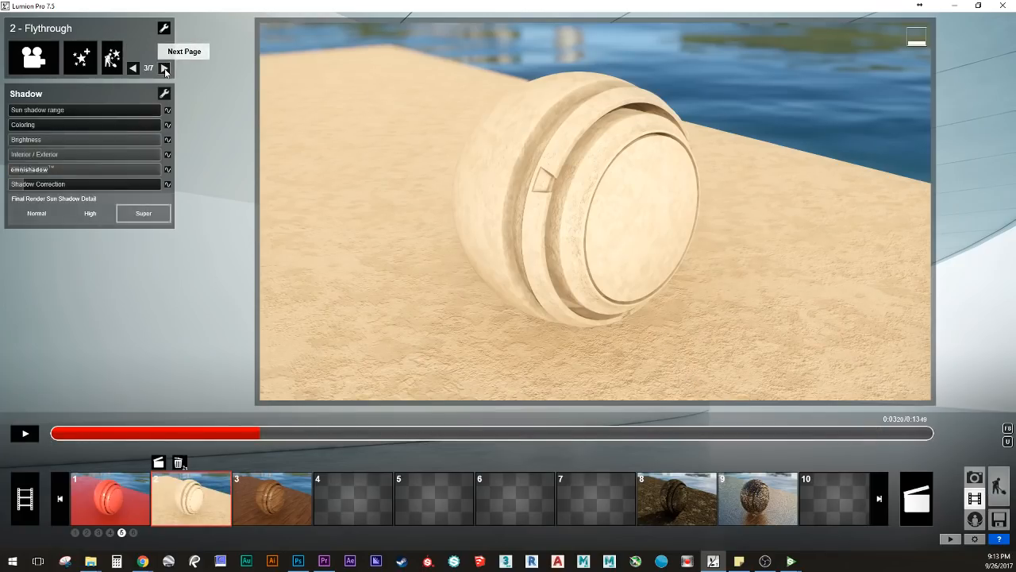
click(165, 69)
click(164, 68)
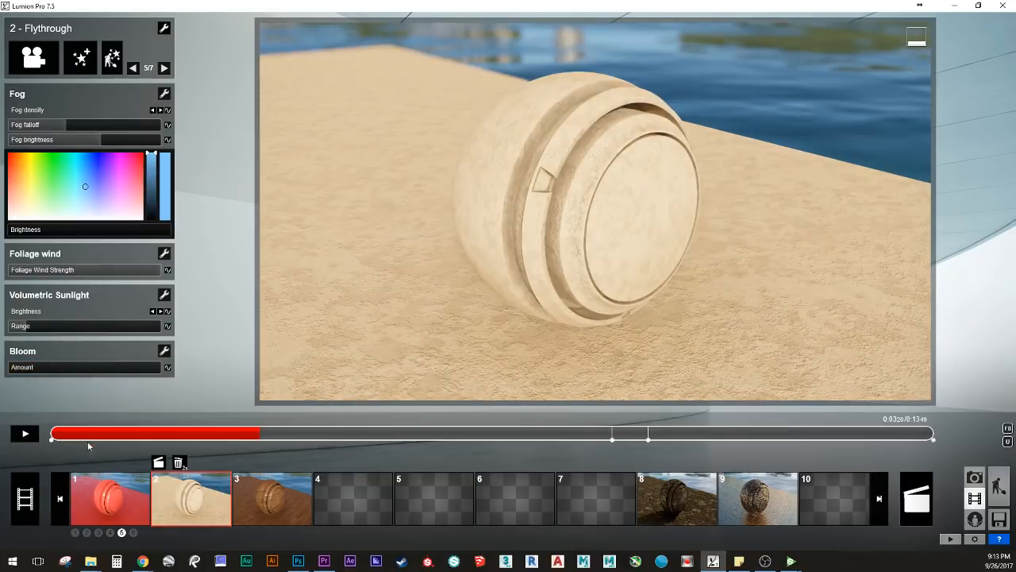
Step: Move clip 2 to another moment with different sunlight, reopen the ball's material and test its relief between 0.0 and 1.9, ending at 1.9
drag(87, 441, 378, 419)
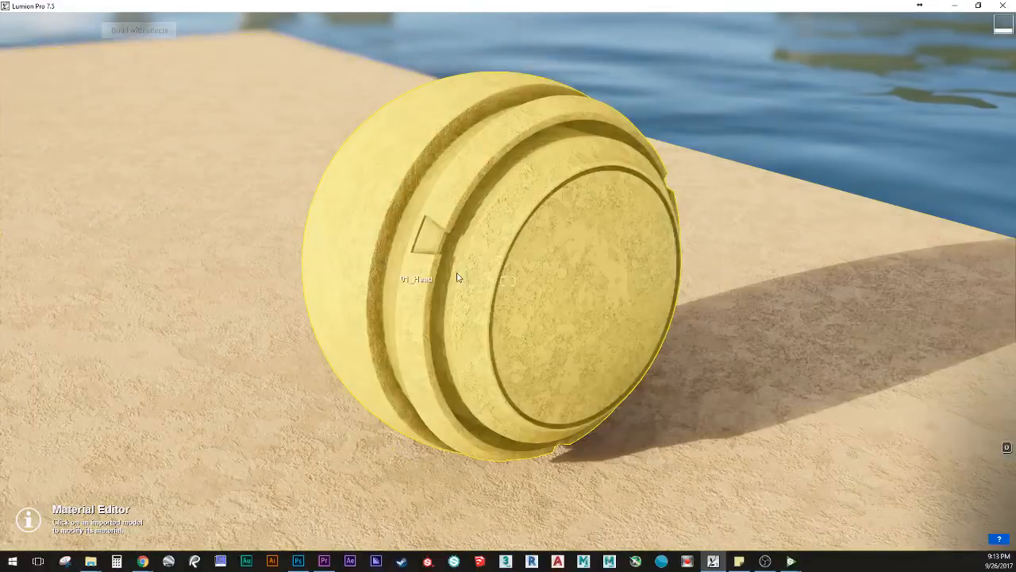
click(465, 277)
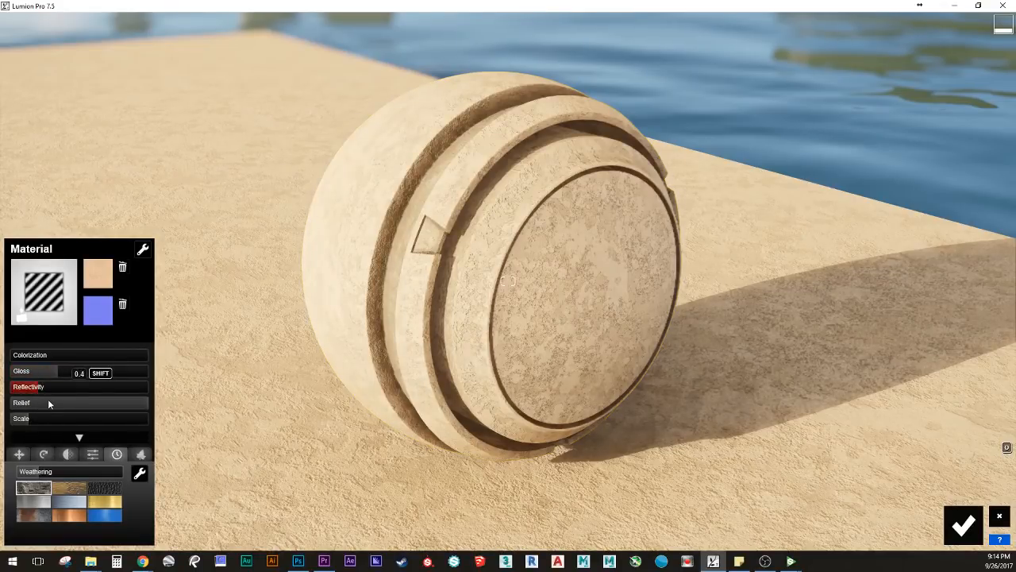
drag(48, 399, 2, 402)
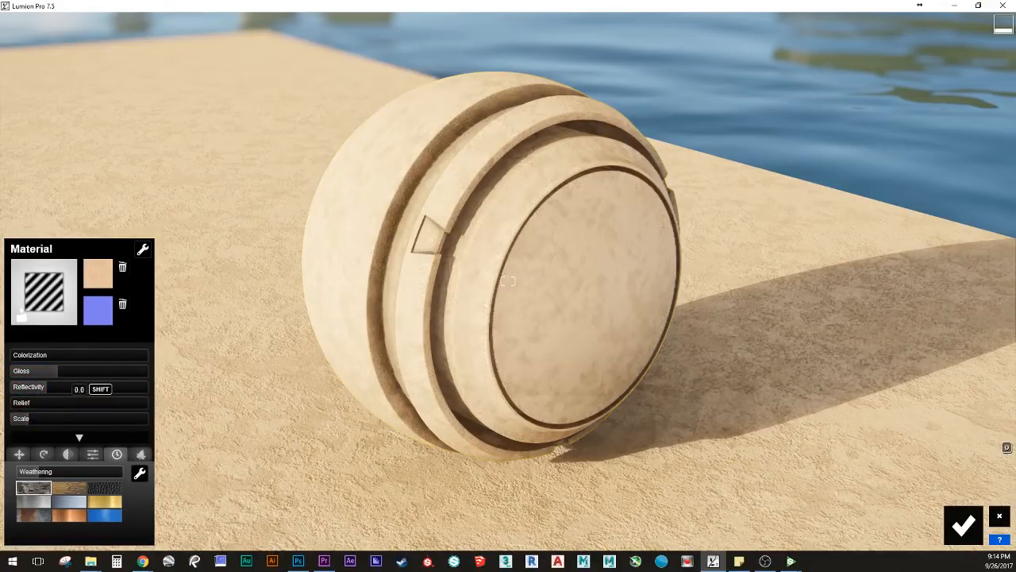
drag(91, 402, 145, 403)
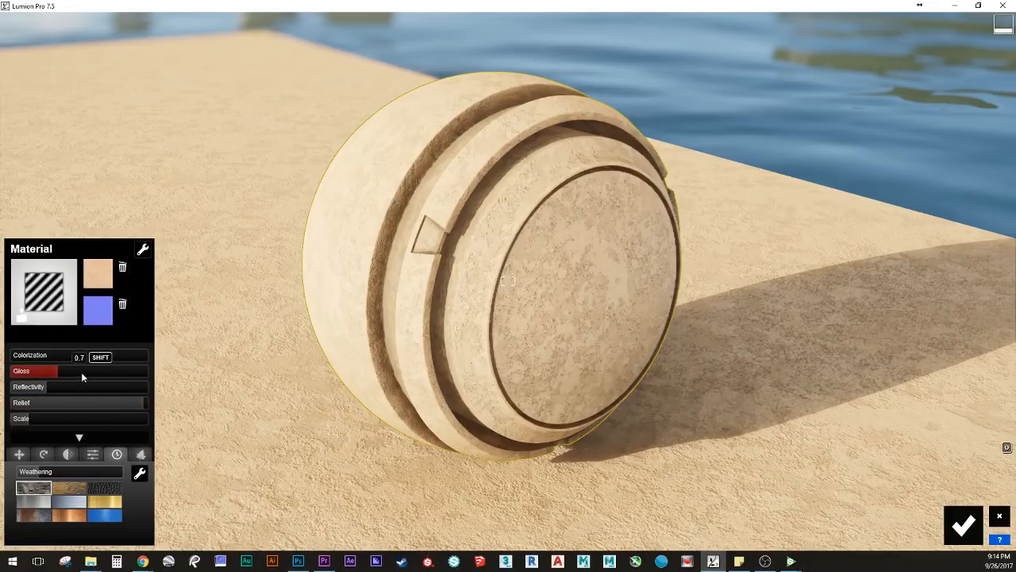
Step: Raise the ball's gloss to about the middle of its range and its reflectivity to just under the middle
drag(81, 371, 118, 371)
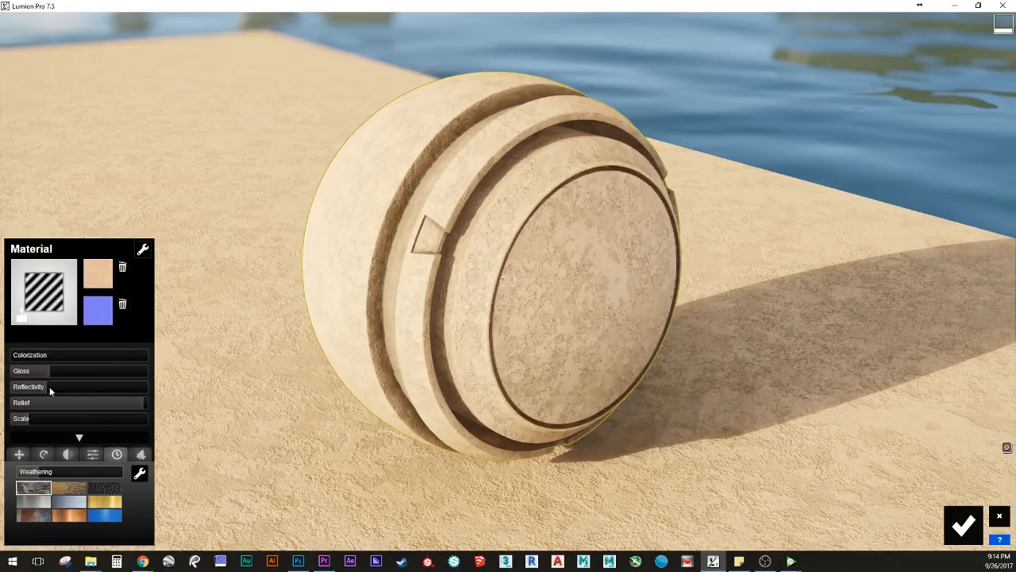
drag(49, 387, 184, 387)
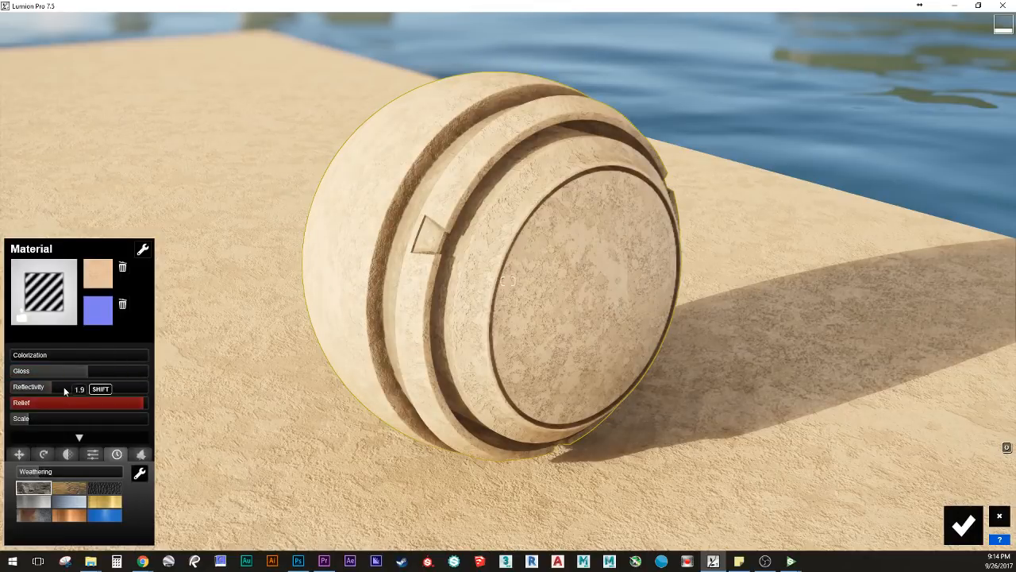
drag(63, 387, 111, 402)
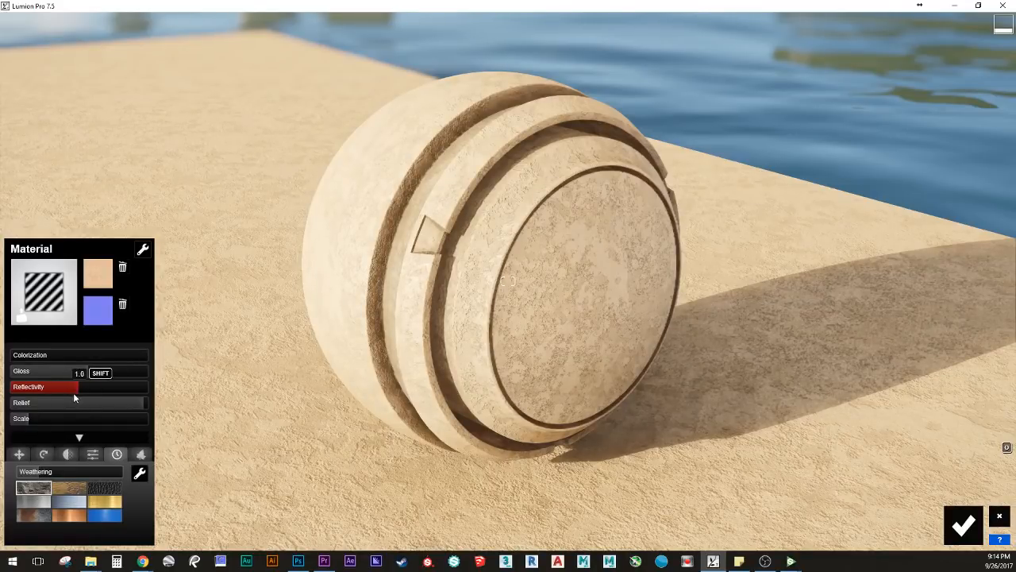
drag(74, 395, 73, 393)
Step: Darken the ball's stucco with black colorization at 0.3
mouse_move(142, 372)
mouse_down()
mouse_move(80, 375)
mouse_move(84, 356)
mouse_move(57, 363)
mouse_move(131, 368)
mouse_up()
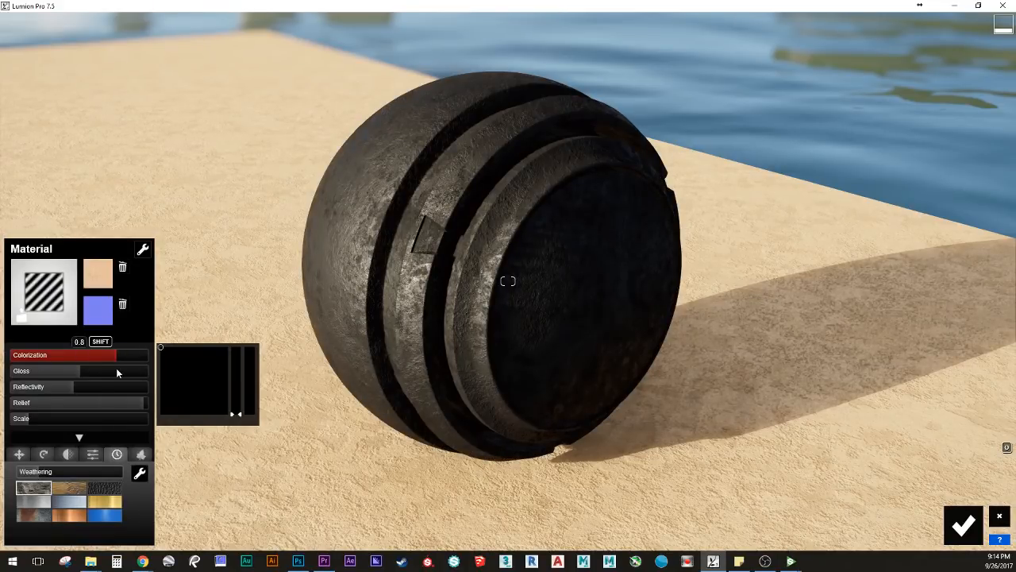
drag(78, 365, 39, 393)
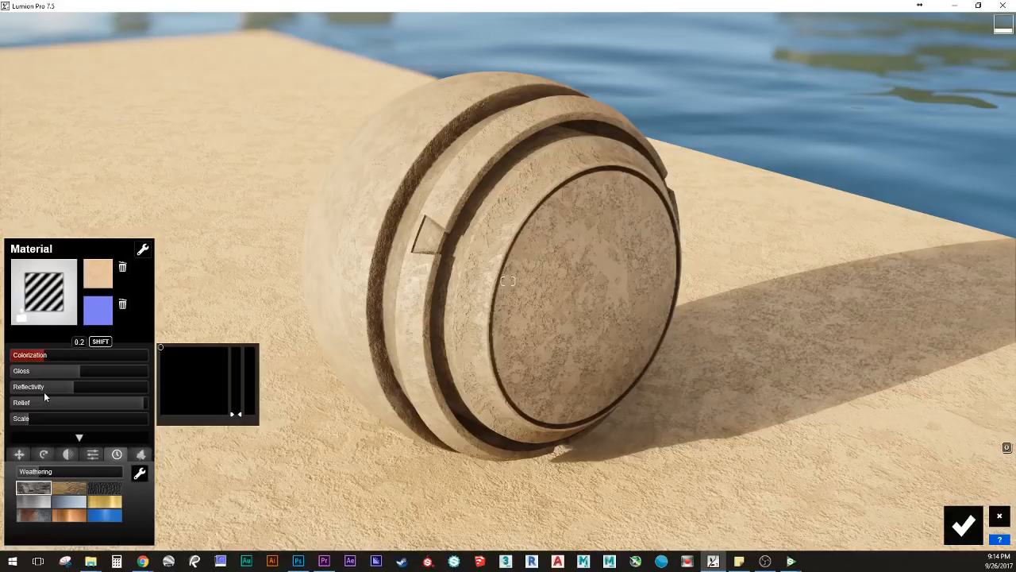
drag(43, 392, 48, 393)
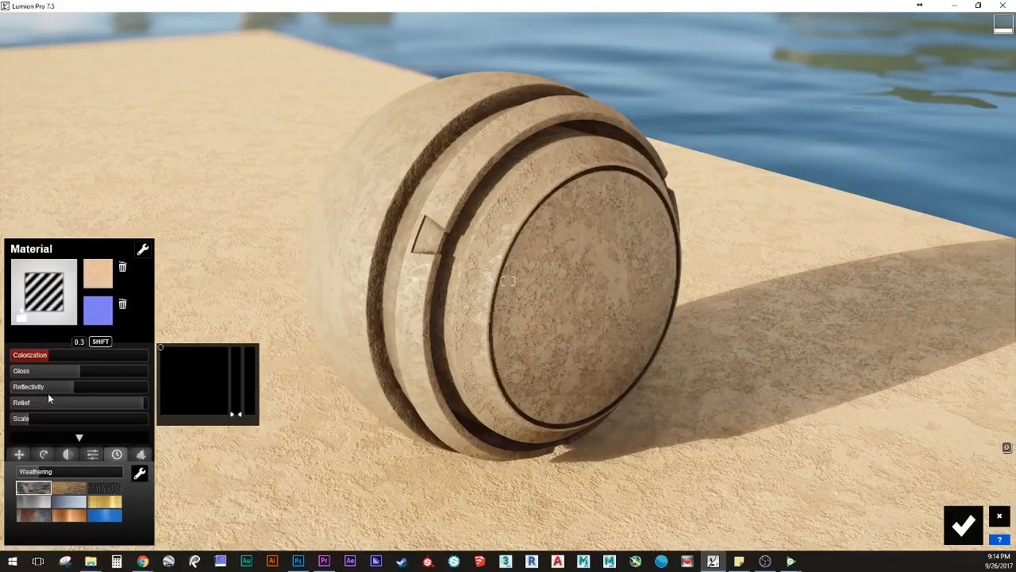
Step: Try to paste the copied material onto the platform
click(143, 248)
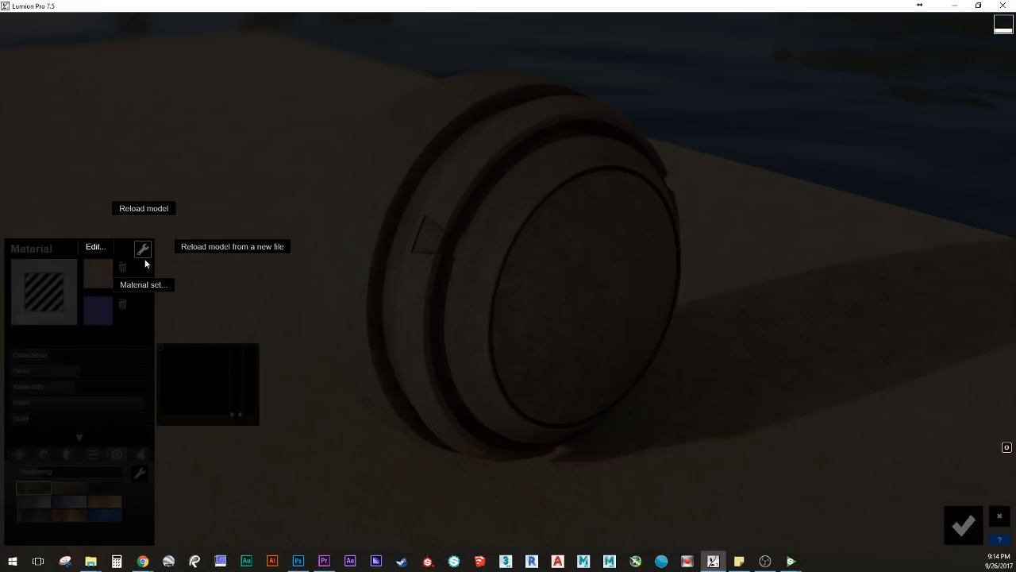
click(293, 260)
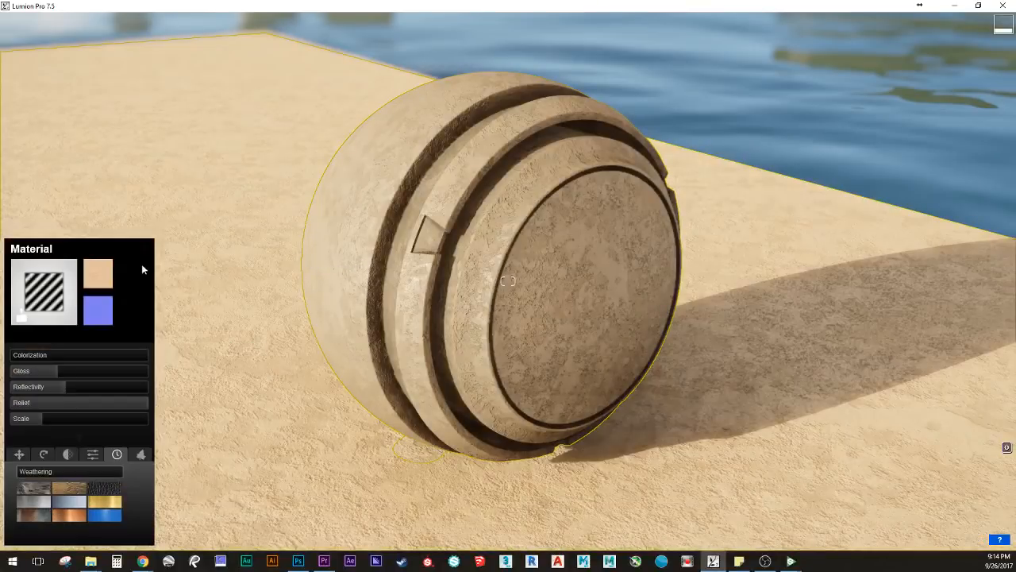
click(143, 249)
click(64, 241)
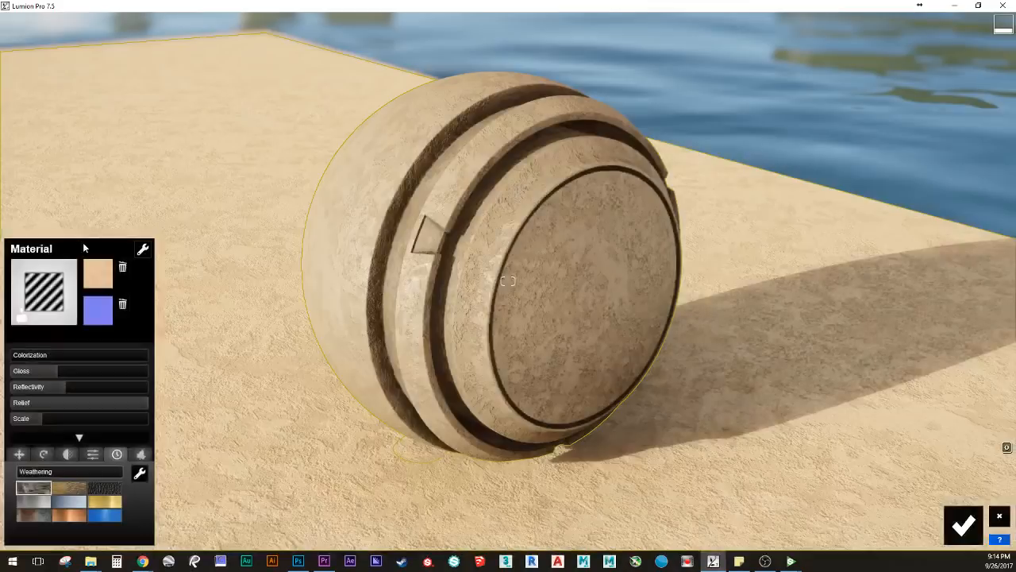
click(143, 248)
click(113, 284)
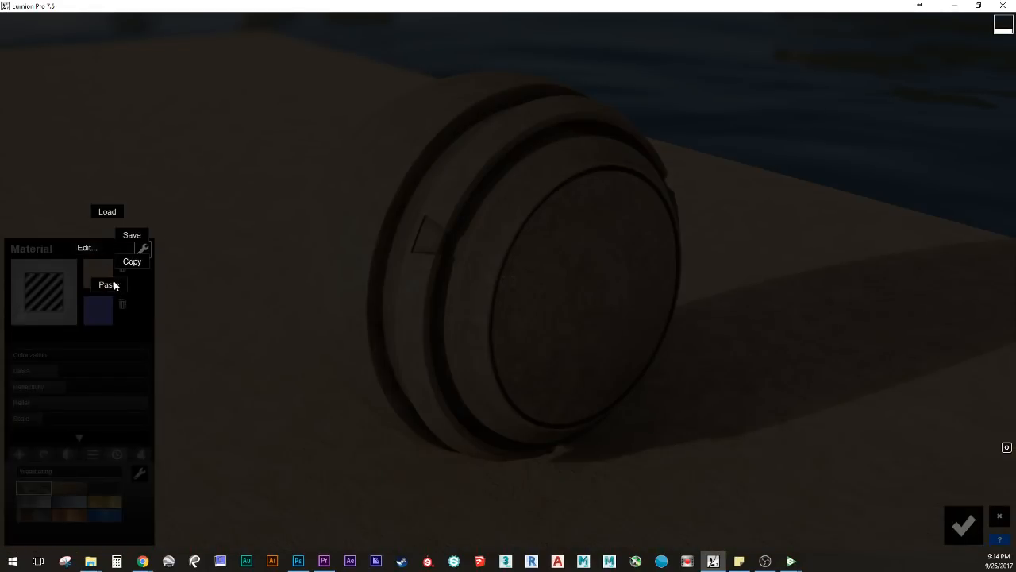
click(159, 286)
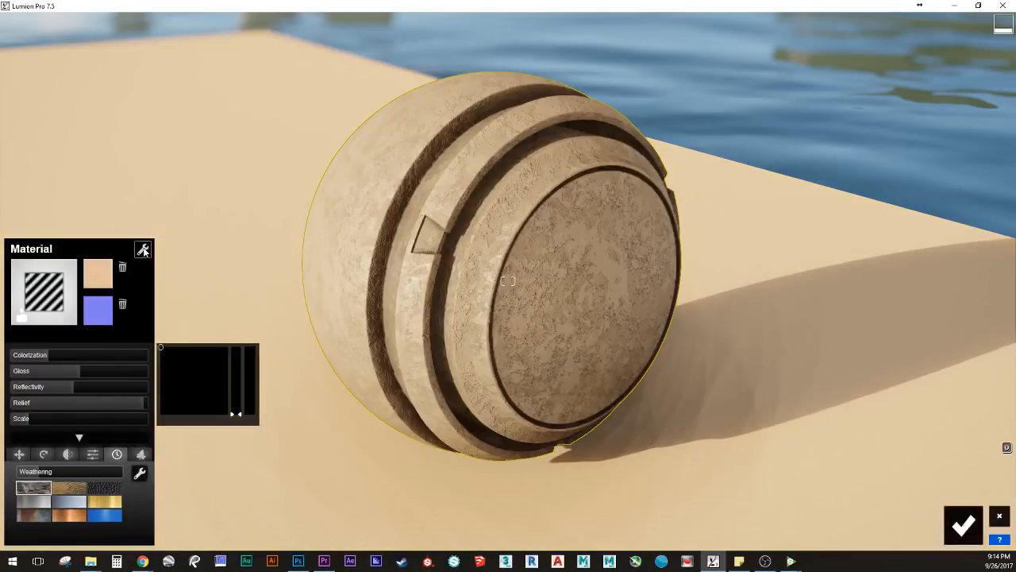
Step: Copy the ball's darkened material onto the platform and set the platform's texture scale to just under a quarter of the range
click(143, 249)
click(106, 247)
click(135, 262)
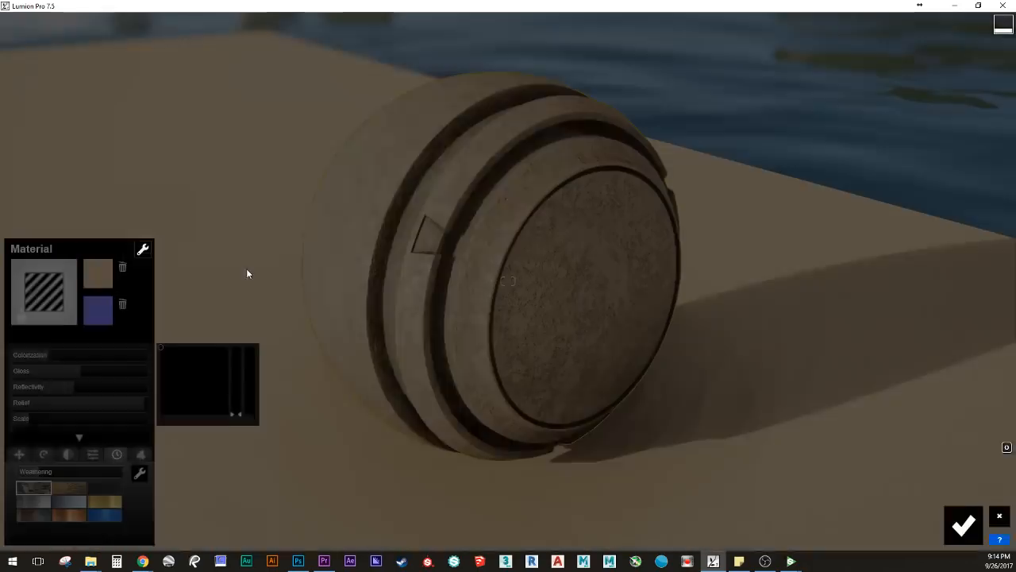
click(143, 248)
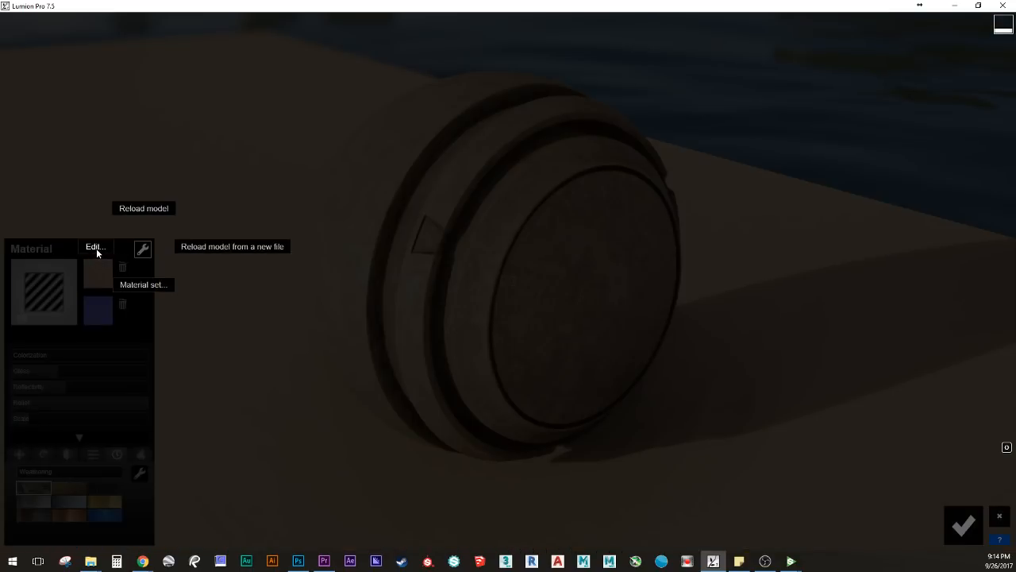
click(96, 248)
click(117, 283)
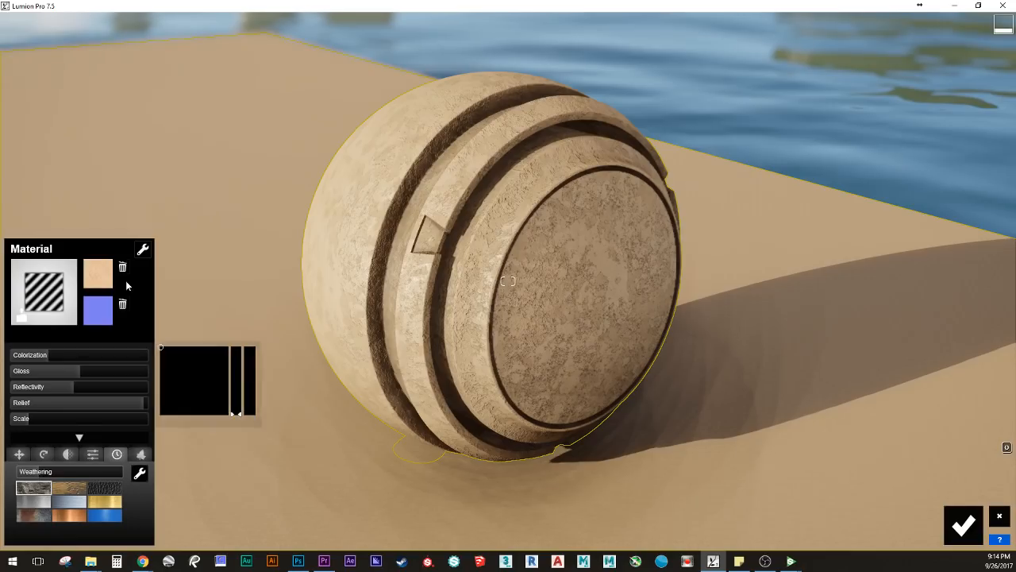
drag(31, 419, 148, 491)
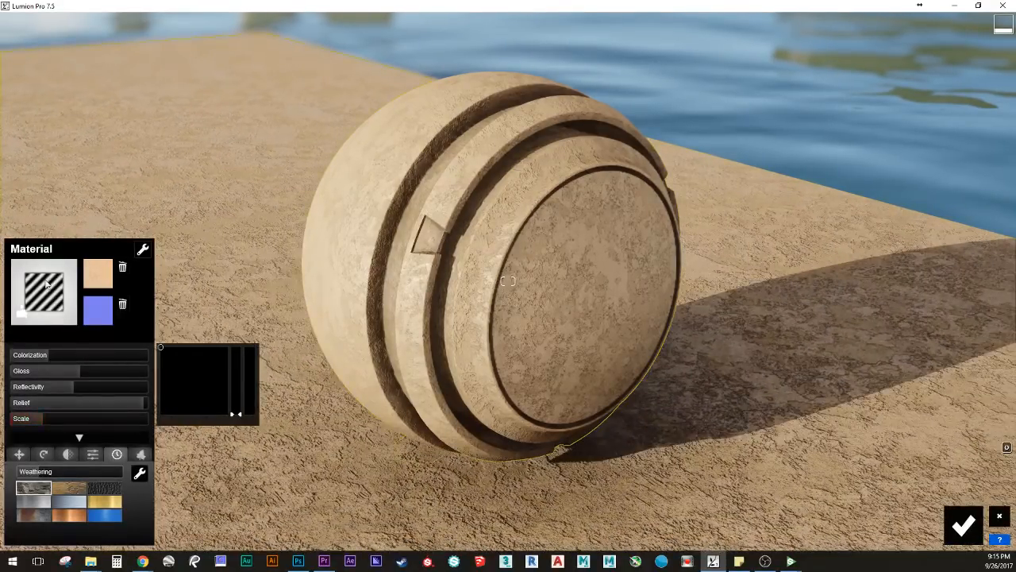
Step: Look through the pages of favorite materials in the material library and close it
click(44, 291)
click(192, 195)
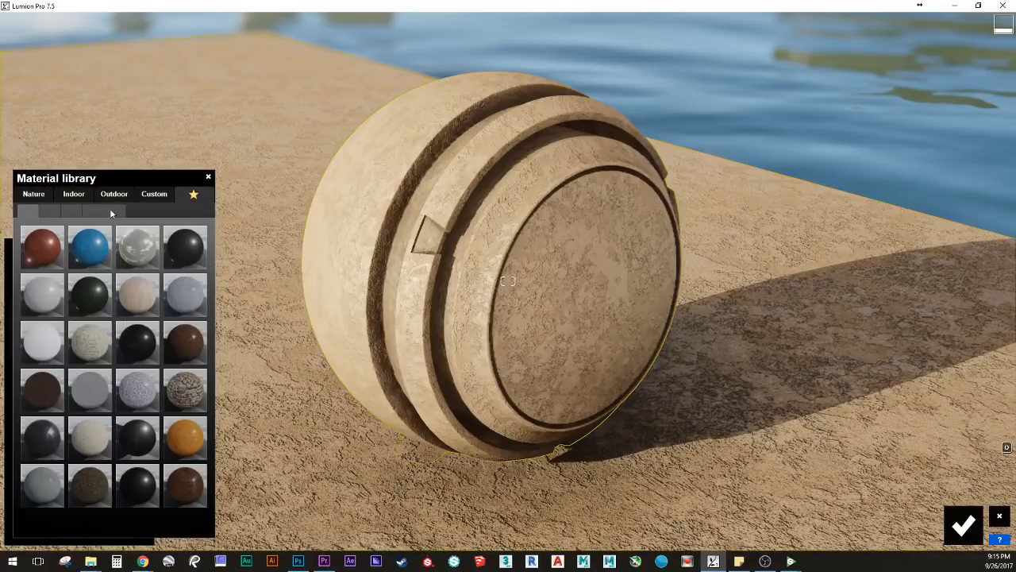
click(86, 213)
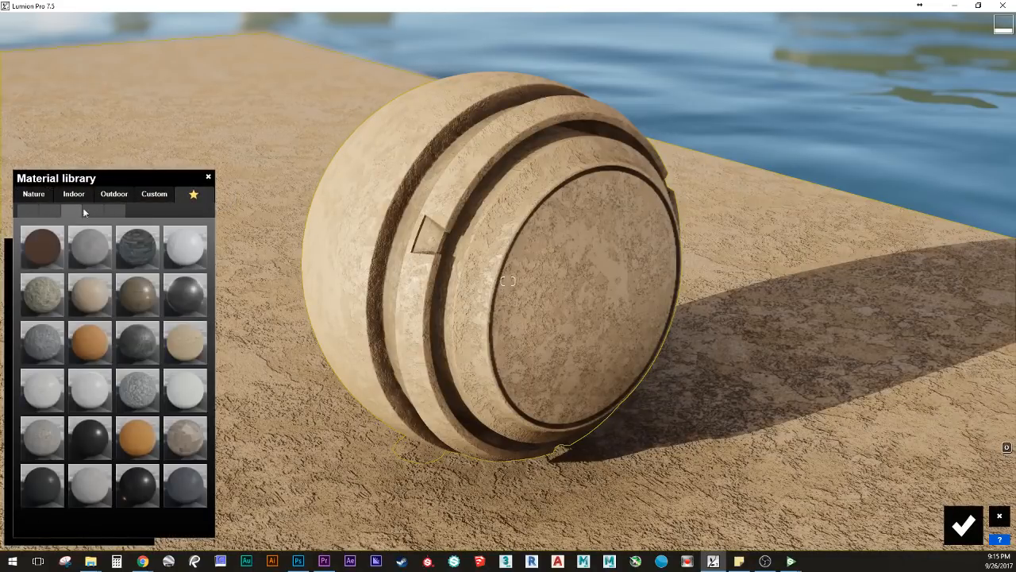
click(121, 207)
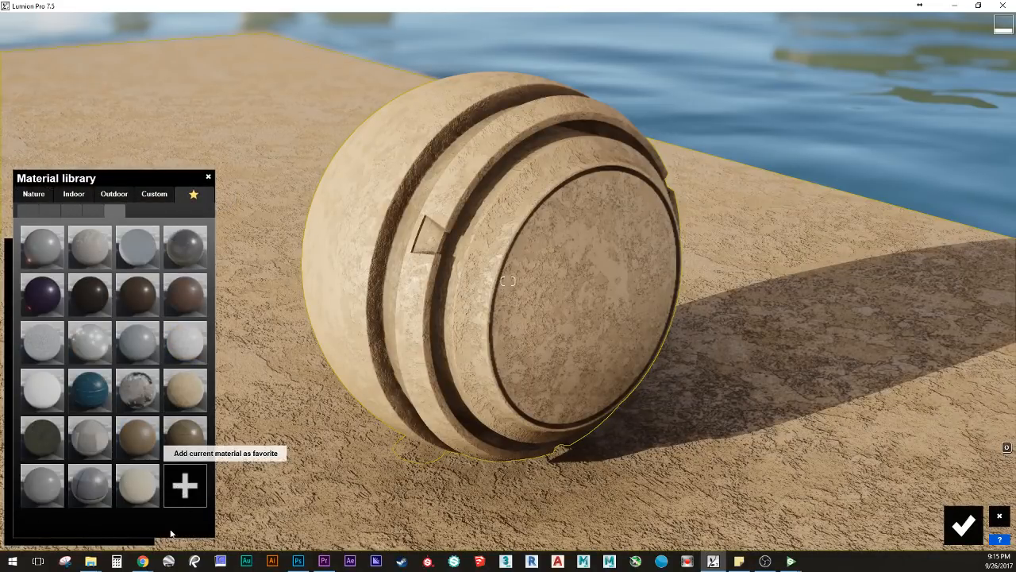
click(92, 208)
click(72, 212)
click(39, 212)
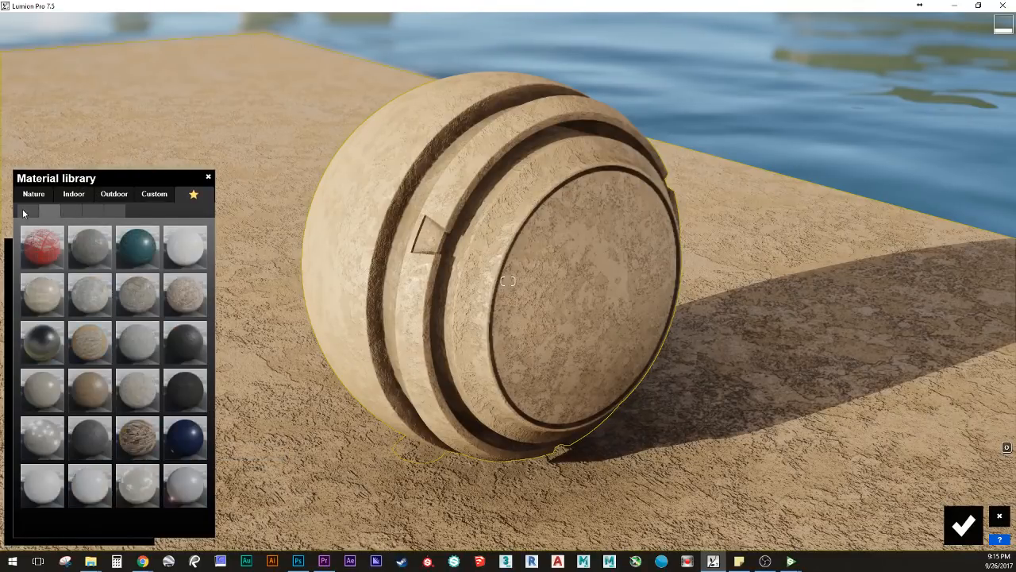
click(24, 210)
click(311, 425)
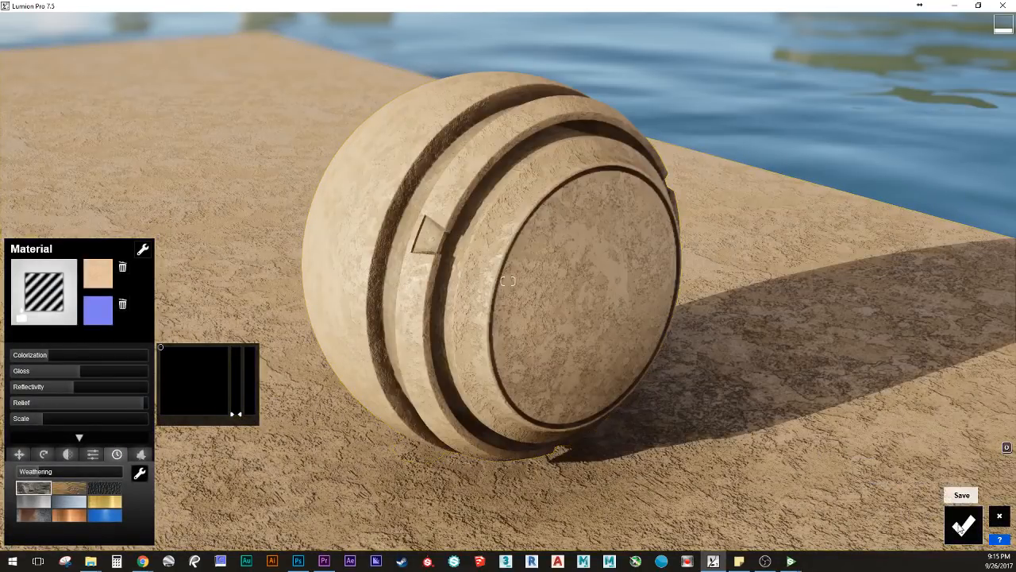
Step: Save the stucco material edits, return to the Flythrough clip and scrub it past six seconds to check the surface under changing light
click(963, 525)
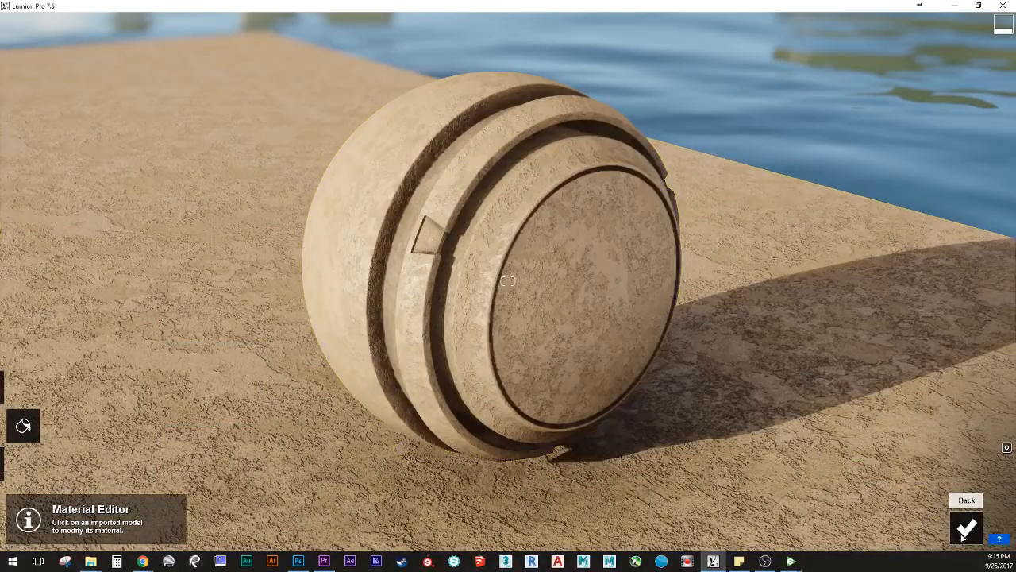
click(963, 525)
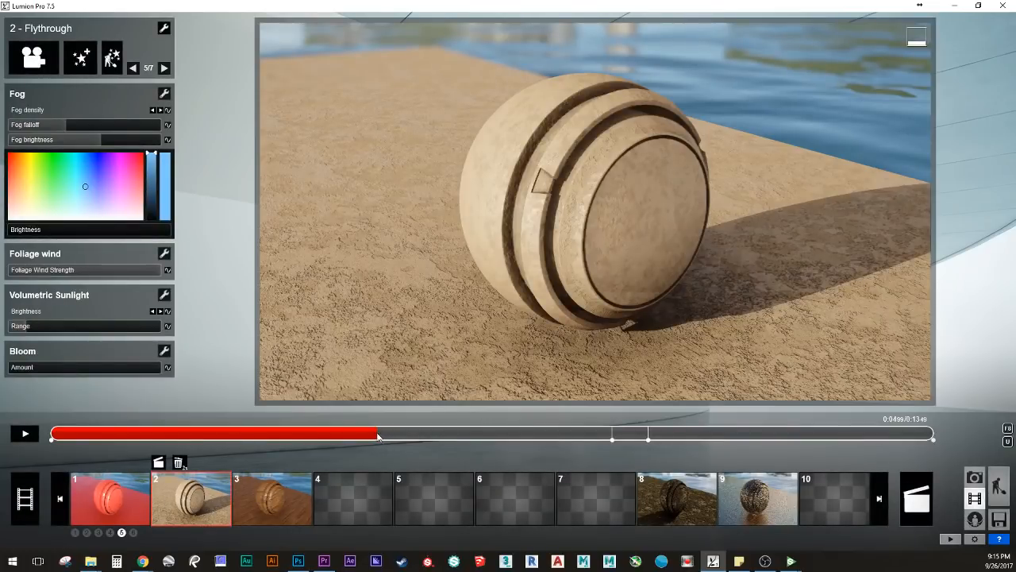
drag(382, 435, 483, 487)
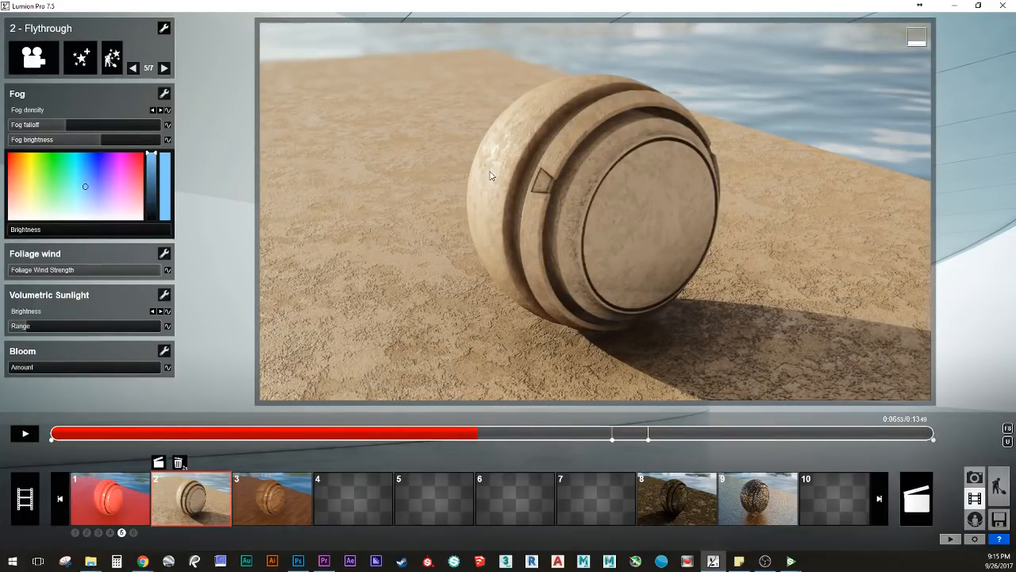
drag(485, 433, 502, 477)
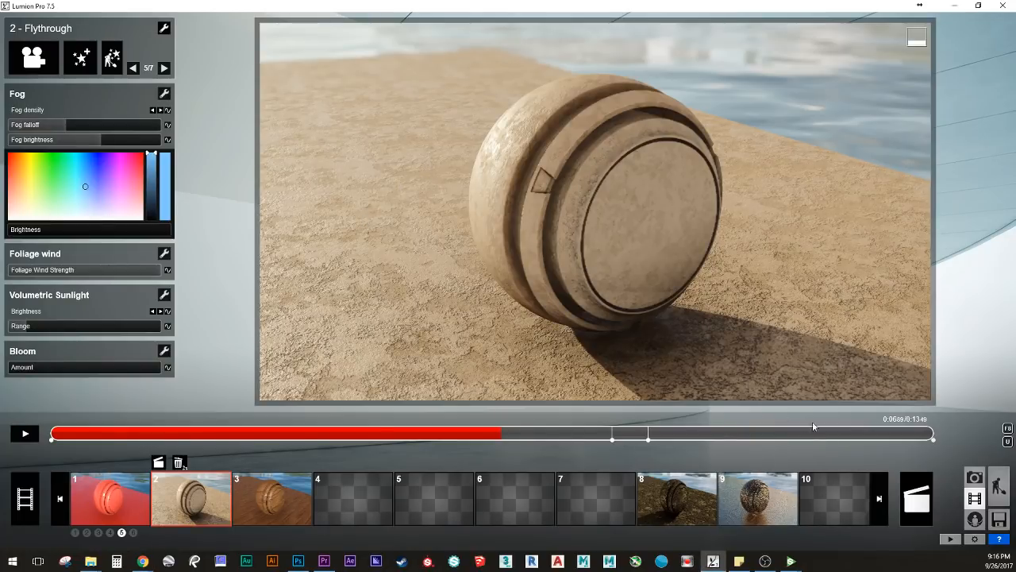
Step: Open the ball's material in build mode and delete the dark purple and first grey materials from the last page of favorites
click(999, 486)
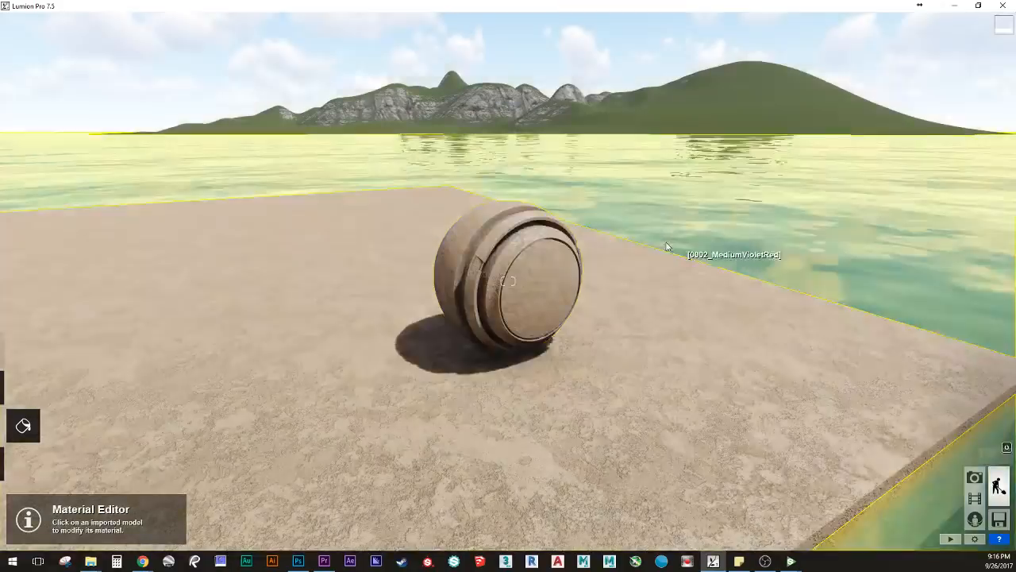
click(482, 270)
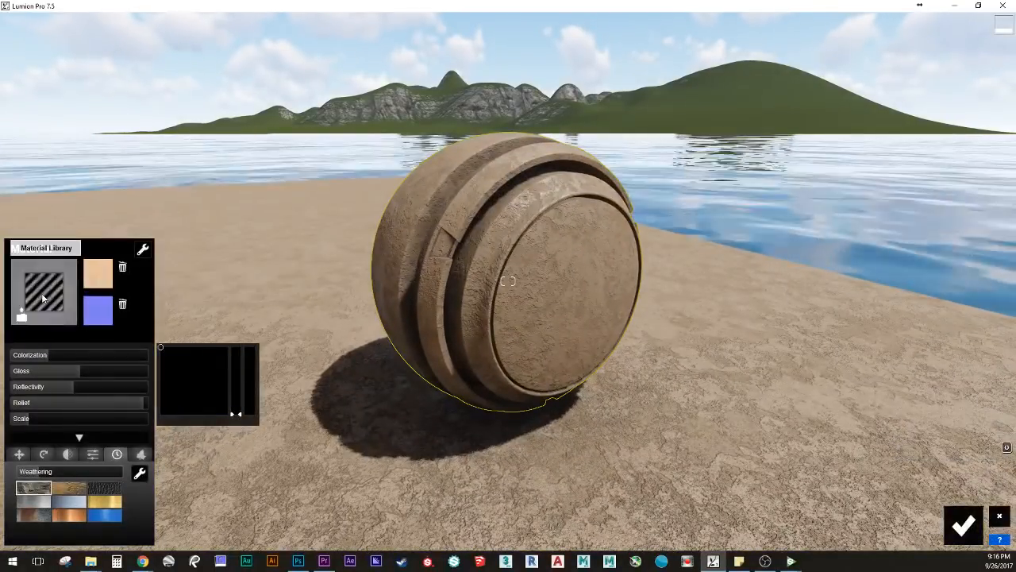
click(45, 288)
click(193, 193)
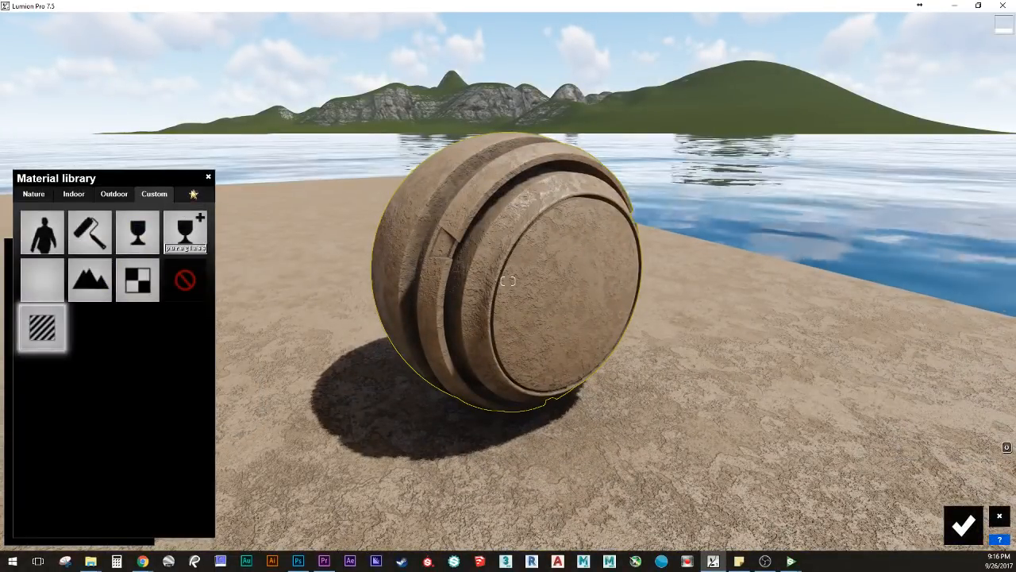
click(115, 210)
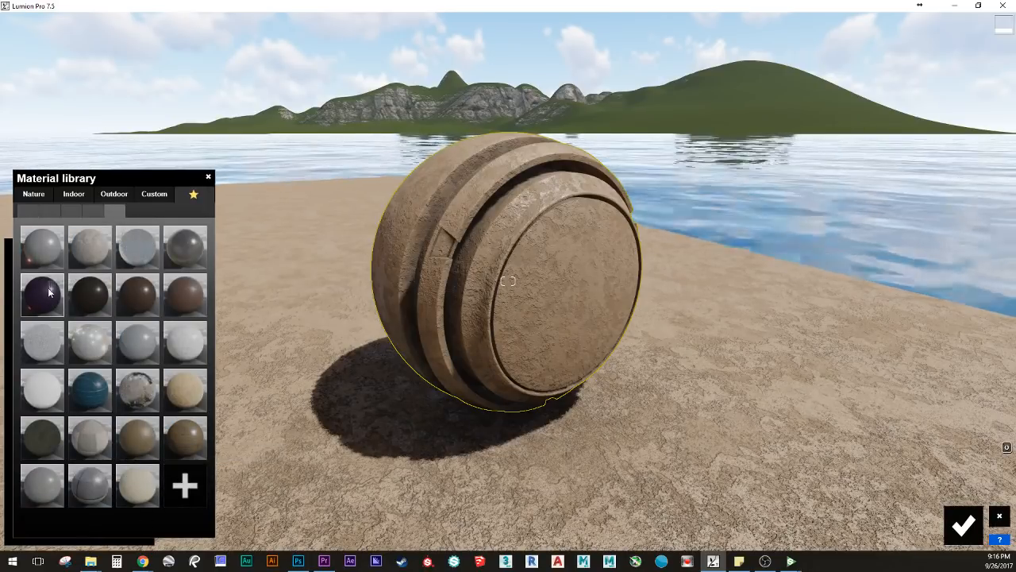
mouse_move(55, 283)
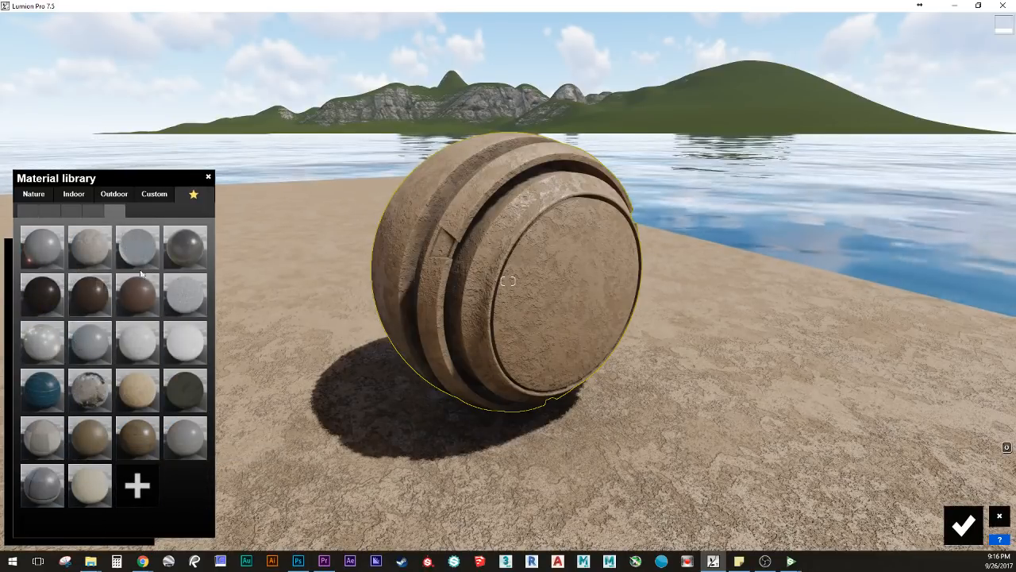
click(49, 235)
Step: Add the ball's stucco material to the favorites on the library's last page and return to its material settings
click(90, 485)
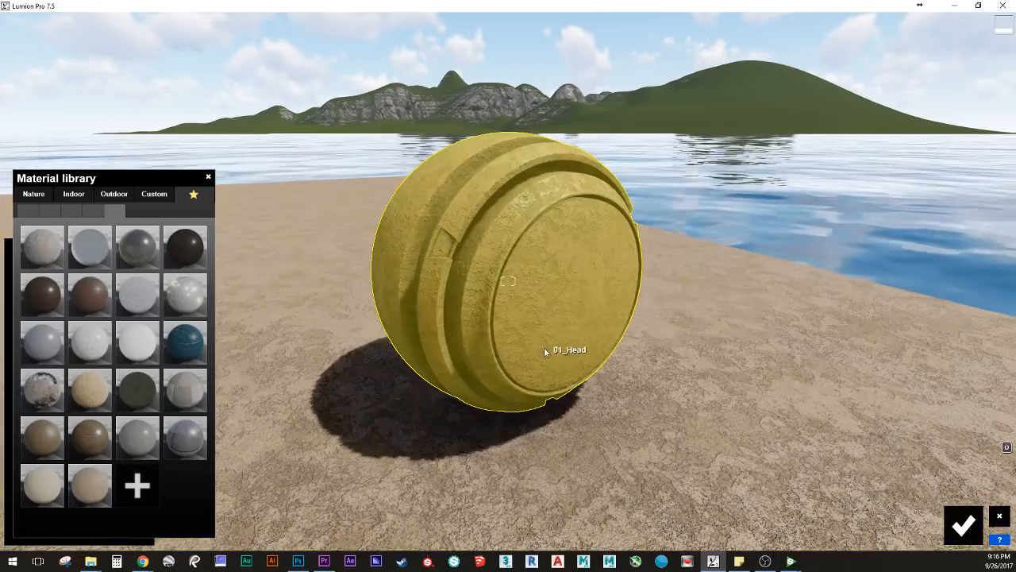
click(544, 350)
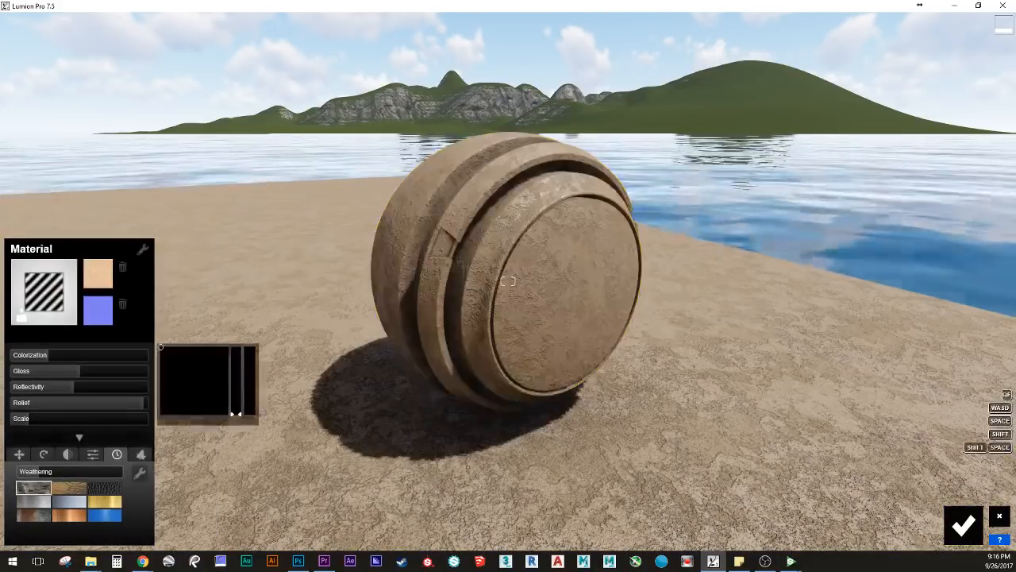
key(w)
right_drag(543, 349, 278, 482)
key(s)
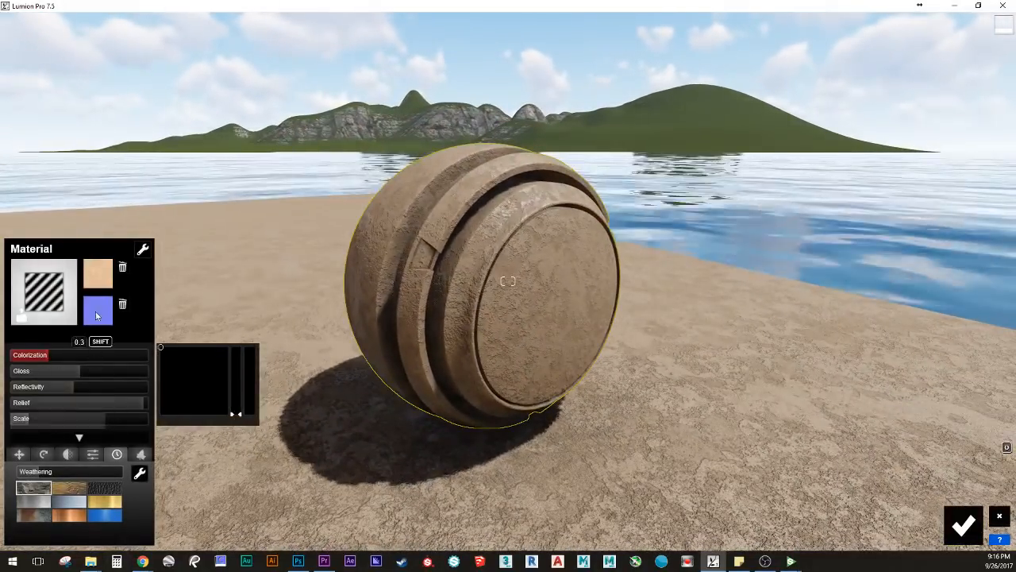
Step: Review the pages of favorite materials from the ball's material, finish on the first page, and save out of the material editor
click(43, 291)
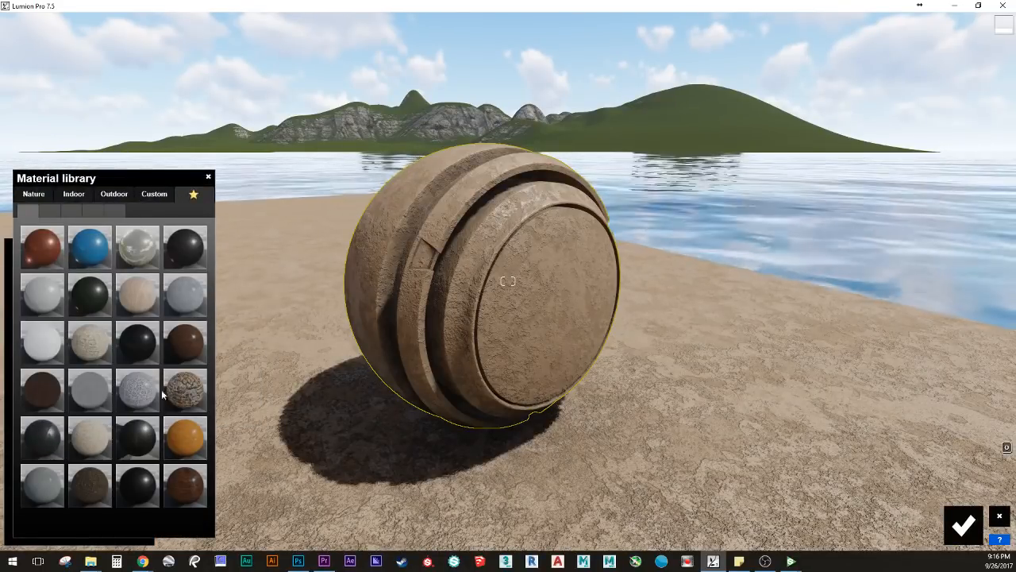
click(111, 209)
click(95, 210)
click(76, 210)
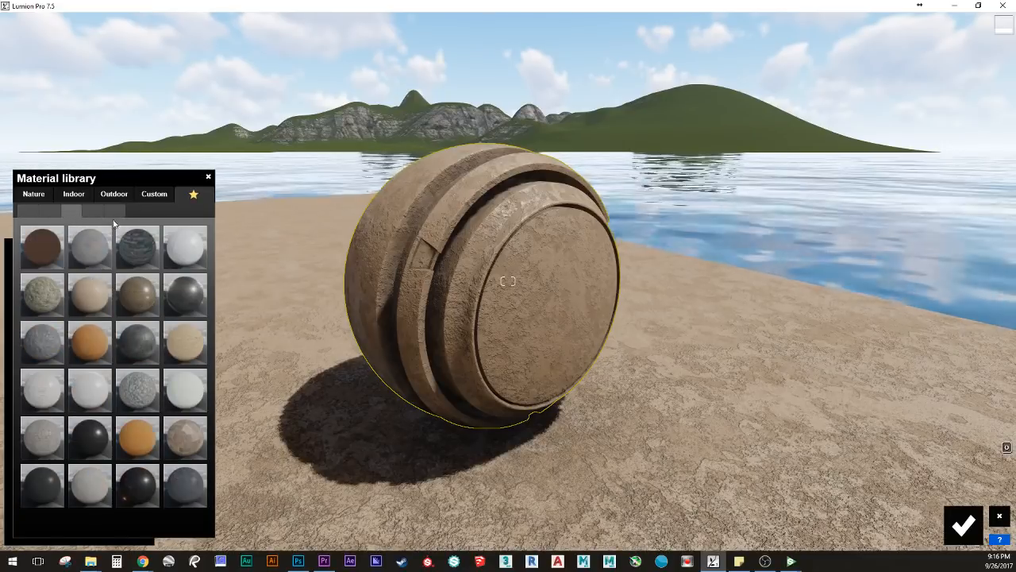
click(112, 208)
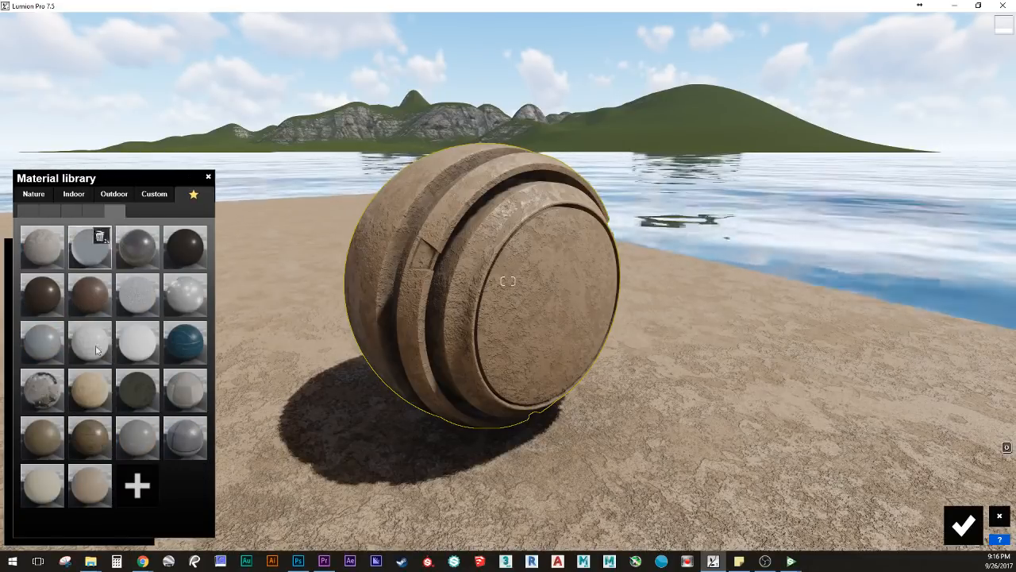
click(97, 209)
click(27, 210)
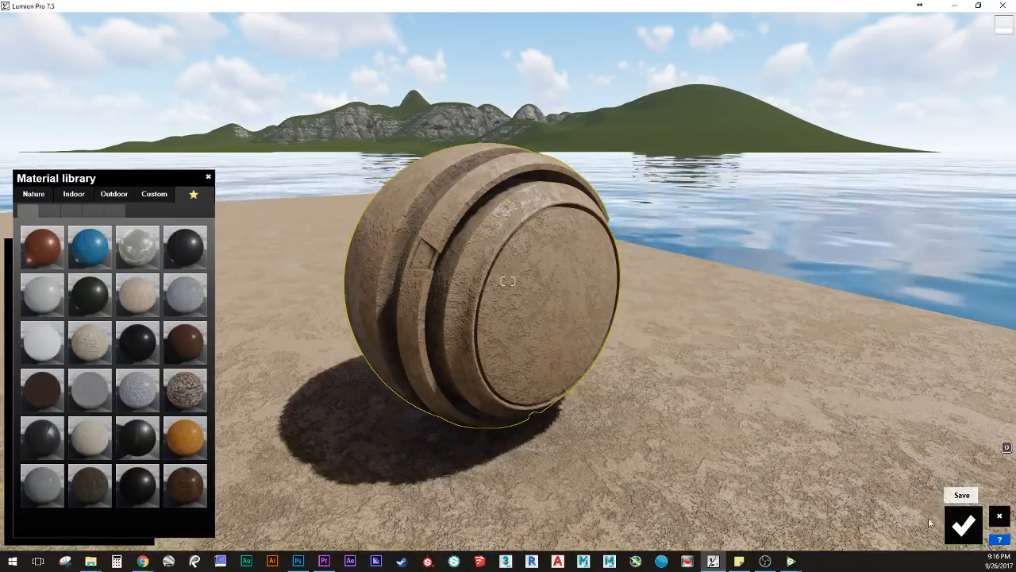
click(963, 524)
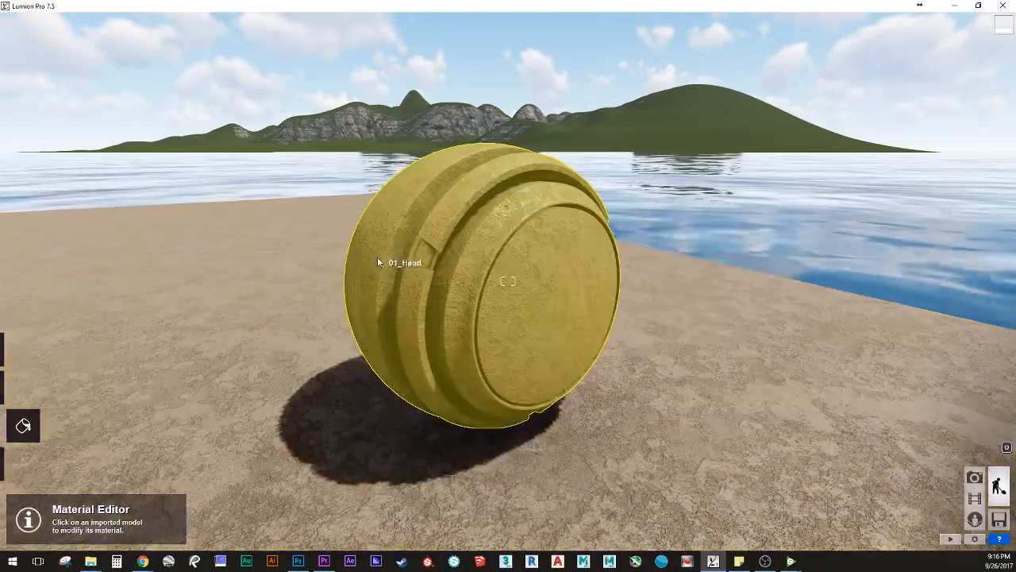
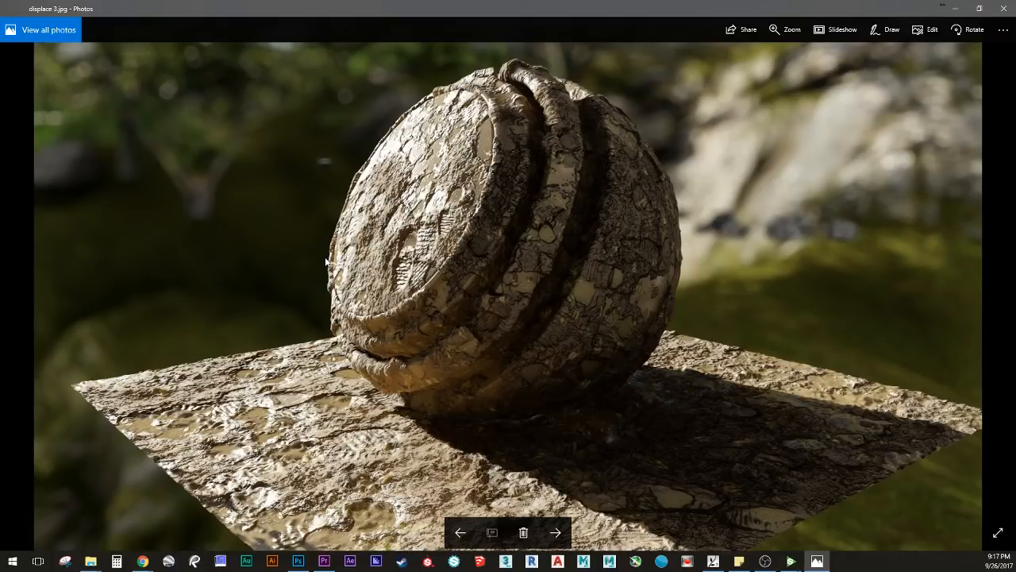
Step: Compare the displacement renders displace 3.jpg and displace 1.jpg, examining the relief along the ball's edge and the platform up close
click(559, 540)
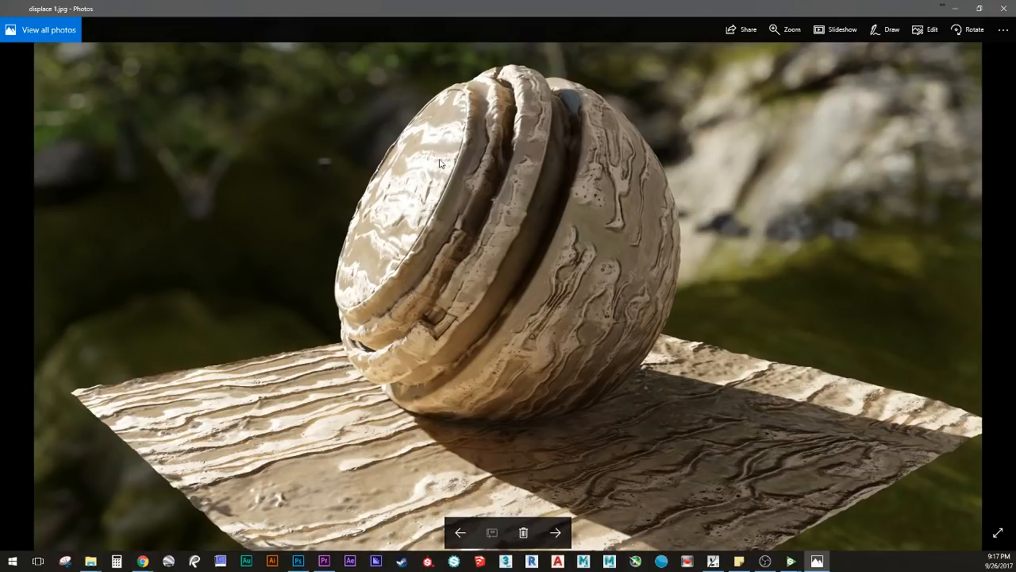
click(457, 536)
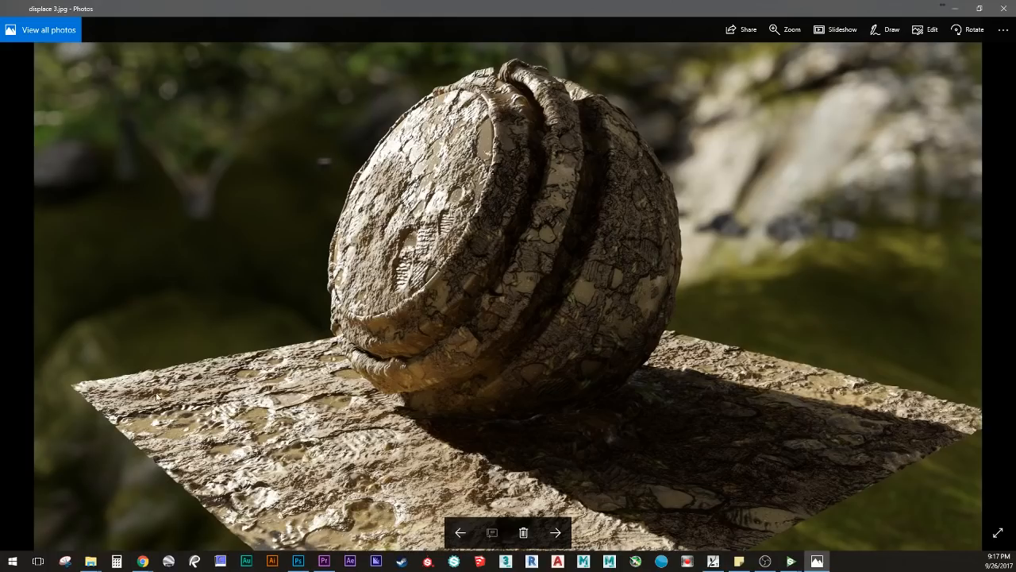
scroll(158, 396, up, 1)
scroll(178, 397, down, 1)
ctrl+scroll(317, 248, up, 3)
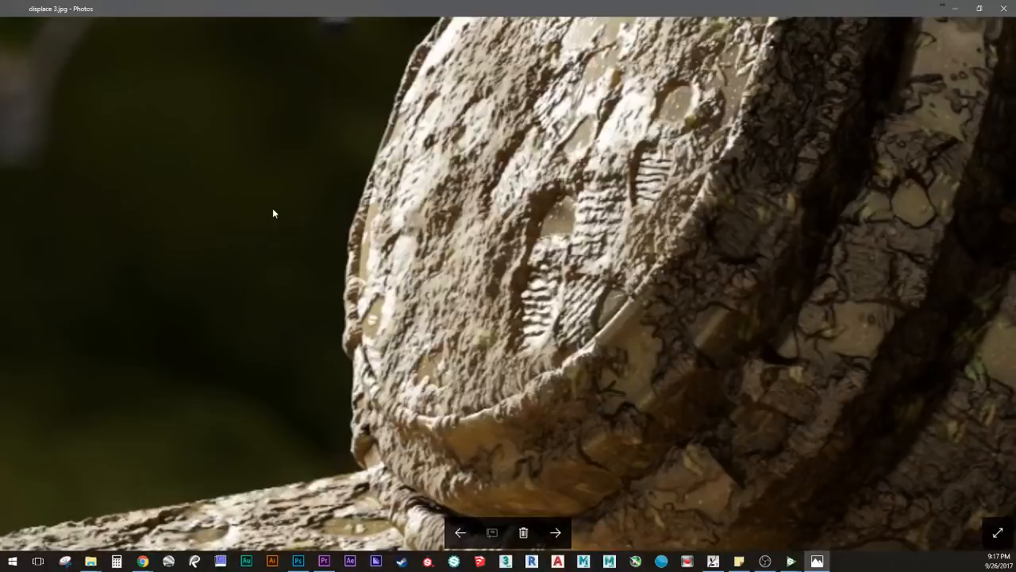
ctrl+scroll(272, 213, down, 3)
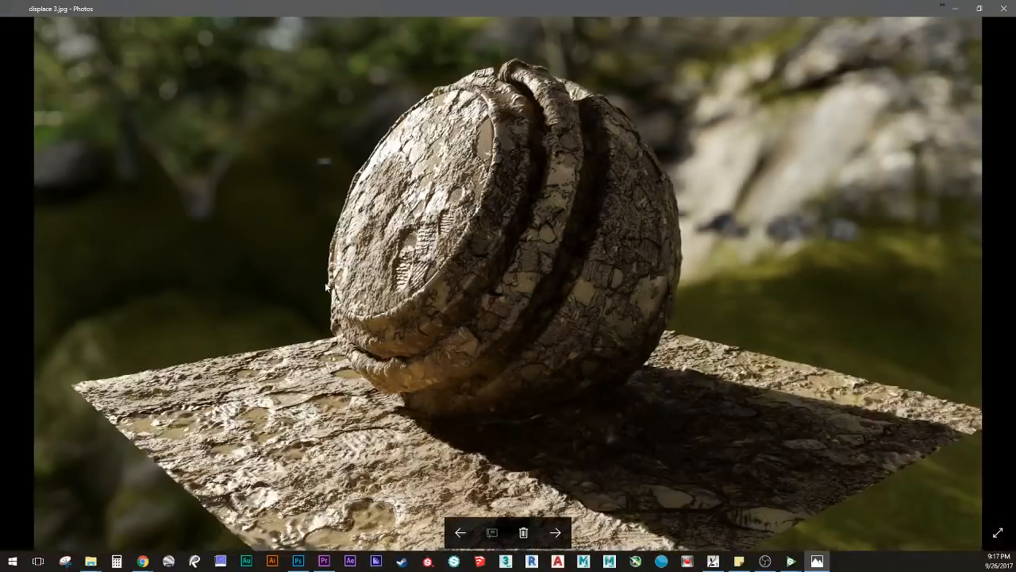
click(558, 537)
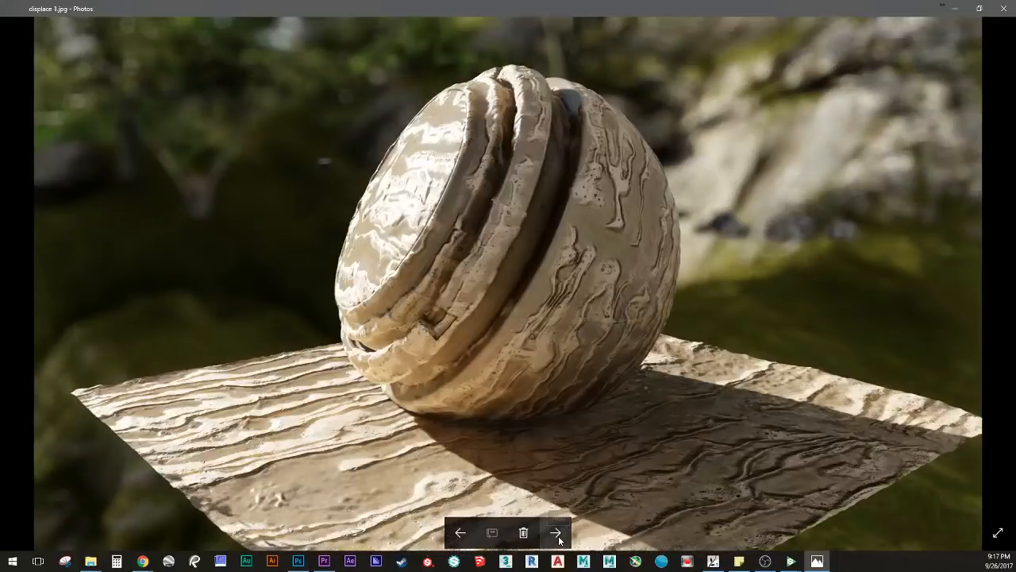
click(460, 532)
ctrl+scroll(274, 474, up, 4)
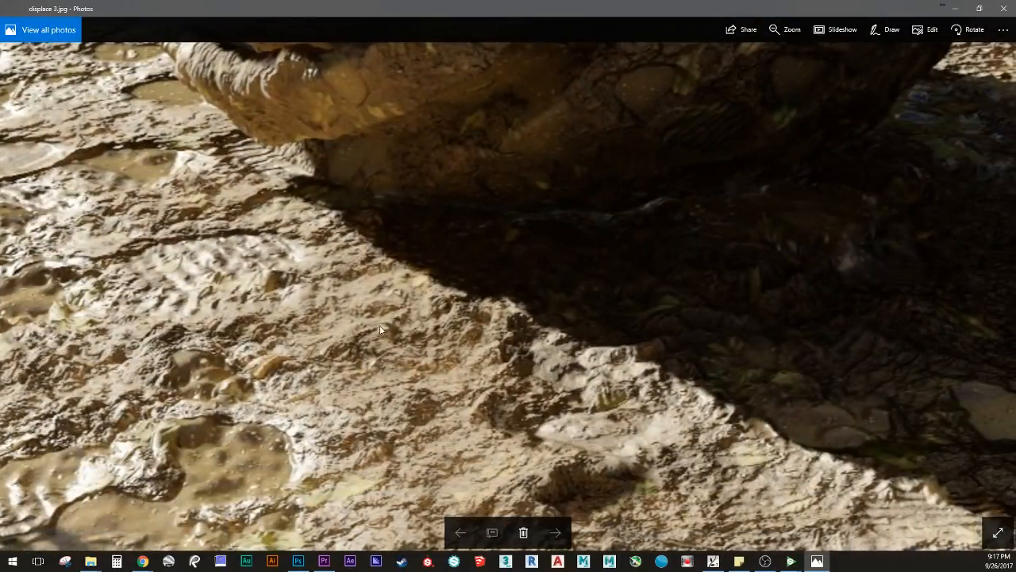
ctrl+scroll(257, 290, down, 4)
ctrl+scroll(256, 292, down, 2)
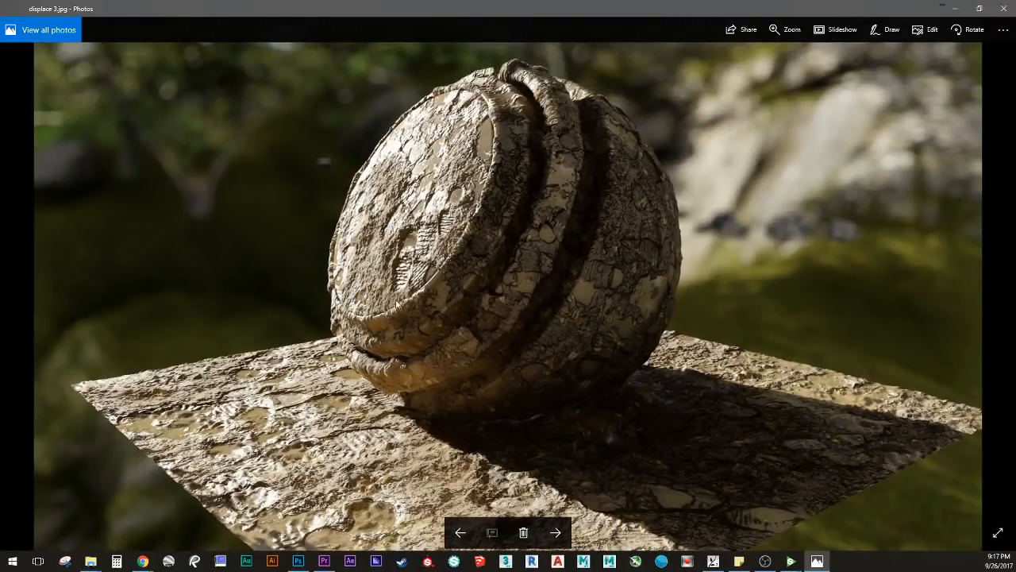
Step: Examine the pebble displacement render displace 2.jpg up close and close the image viewer
click(555, 533)
click(556, 534)
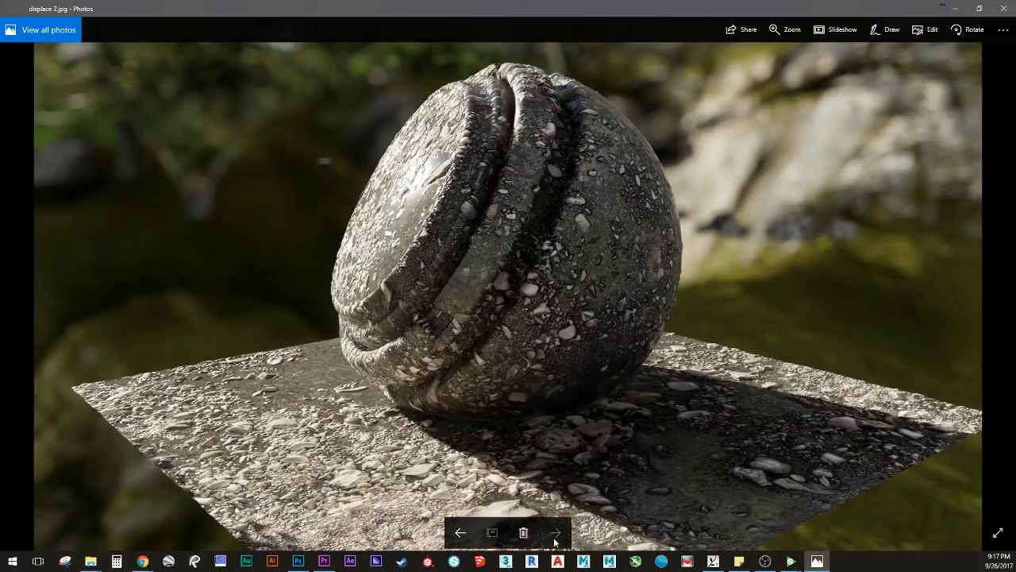
ctrl+scroll(522, 453, up, 3)
ctrl+scroll(522, 454, down, 3)
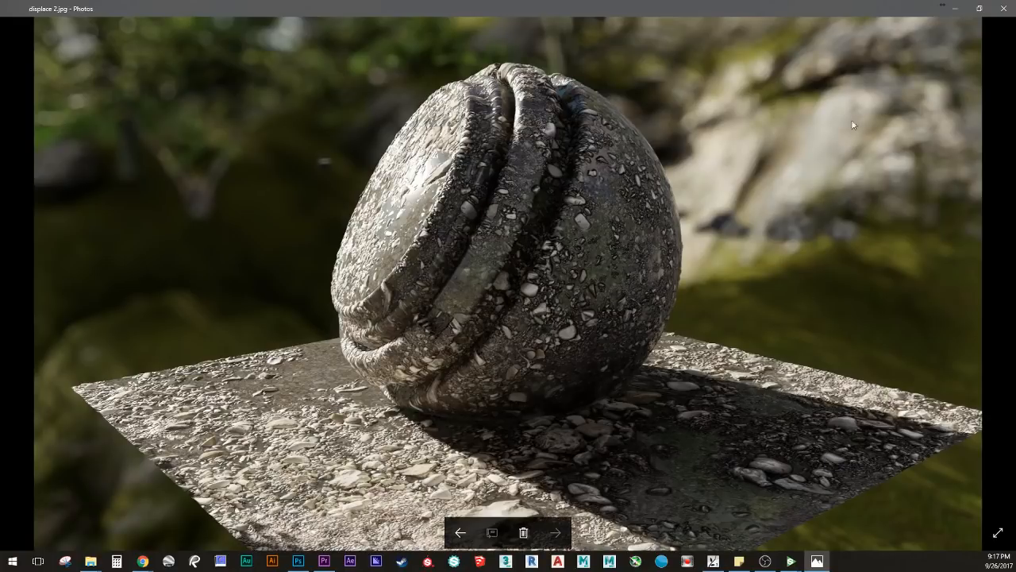
click(1003, 8)
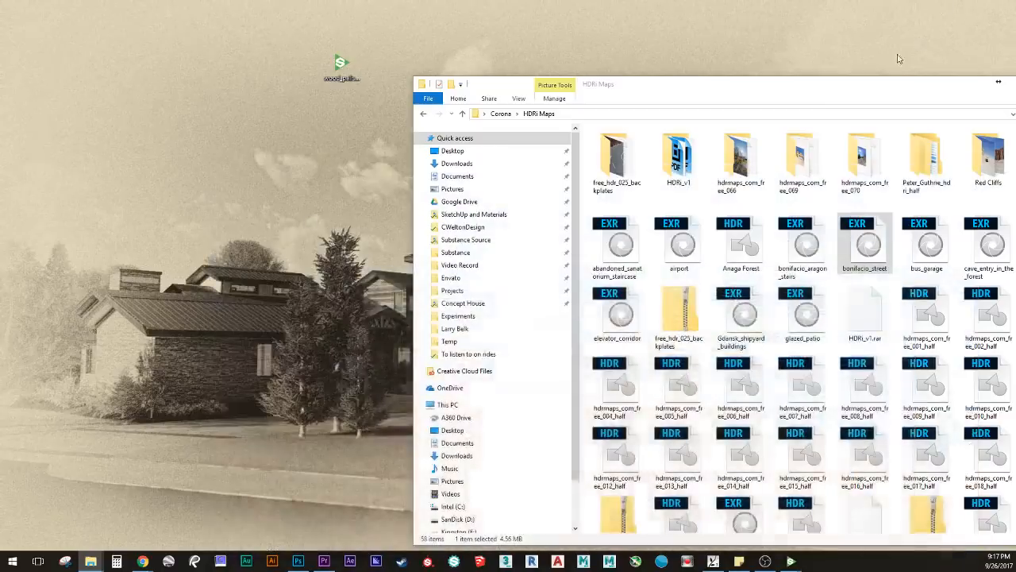
Step: Switch to the Substance Player window with the Terrazzo Generator and view the terrazzo cube from higher above
click(799, 563)
click(905, 508)
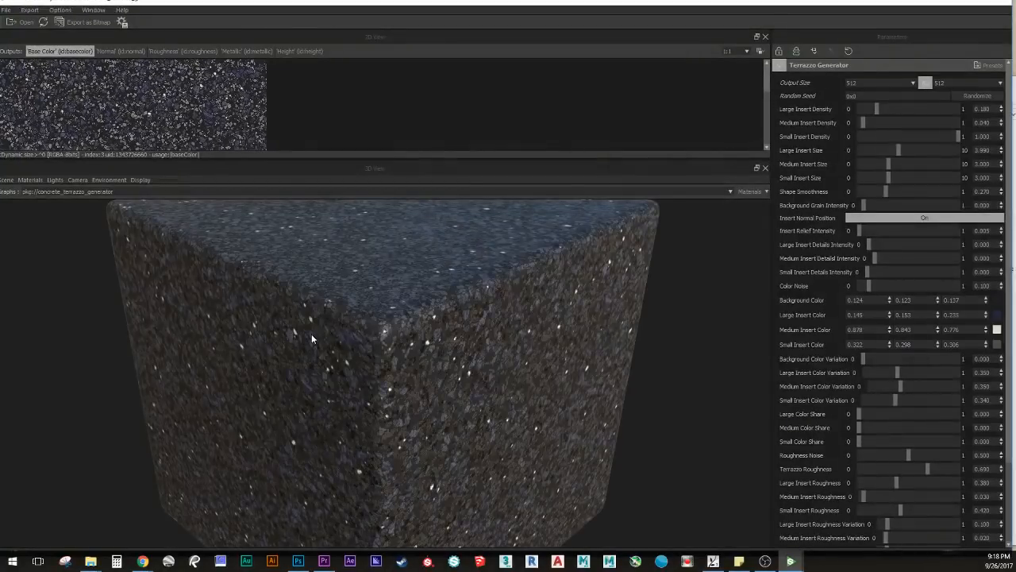
drag(381, 302, 379, 323)
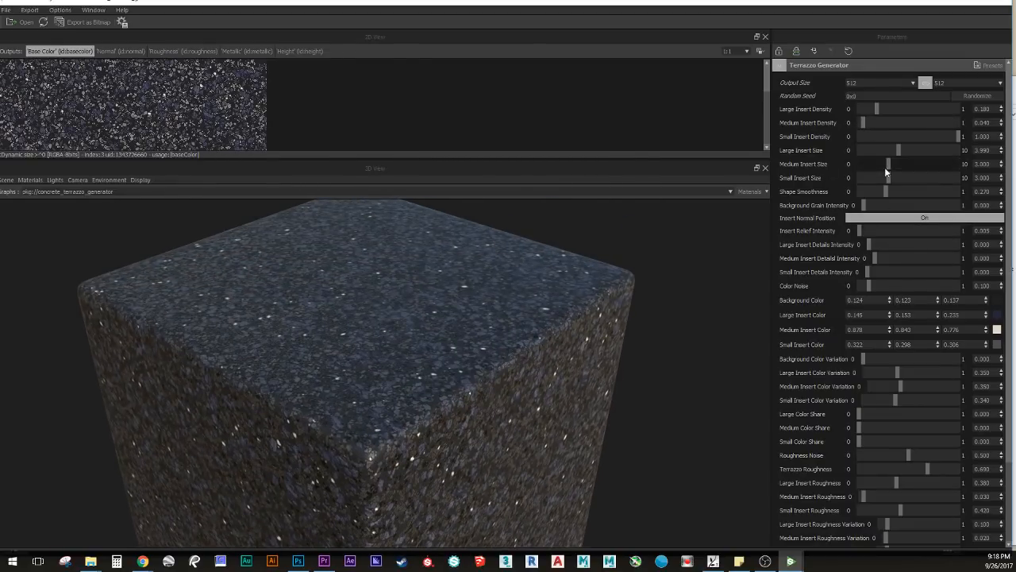
Step: Go through the Terrazzo Generator parameters, shifting the background color's blue to -0.163, small insert blue to 0.206 and shape smoothness to 0.296
scroll(951, 271, down, 8)
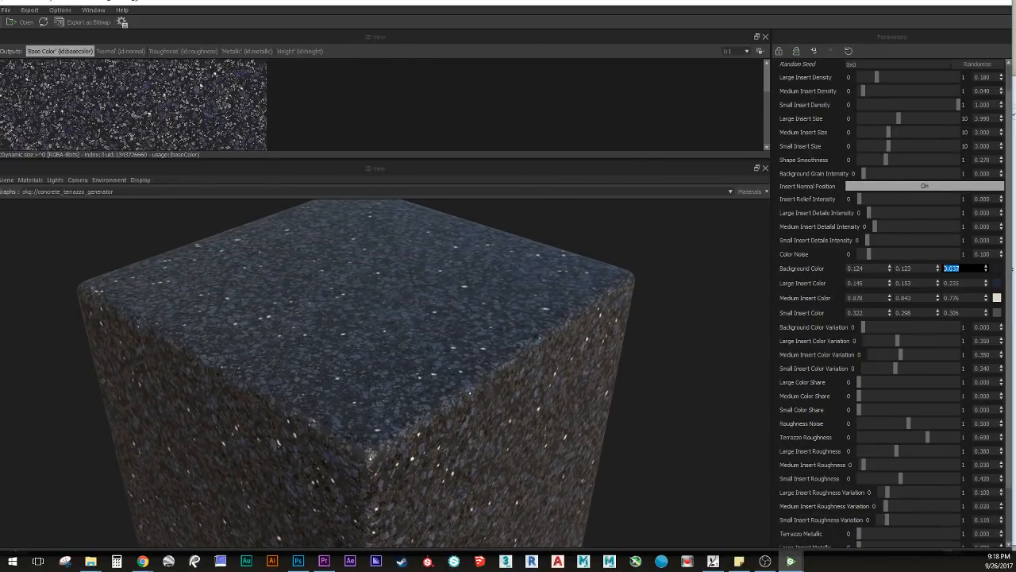
scroll(933, 304, up, 1)
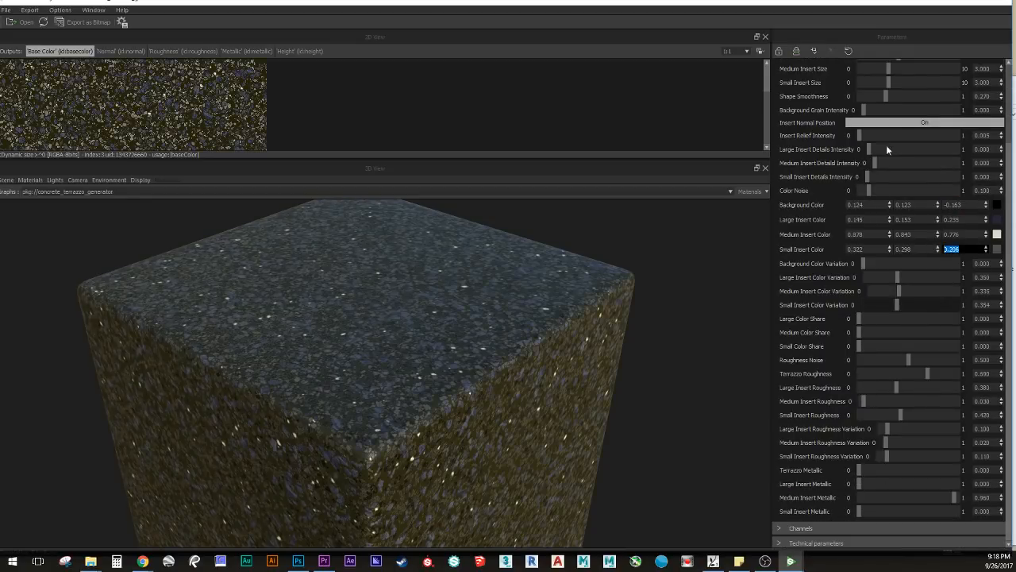
scroll(887, 144, up, 3)
scroll(881, 158, up, 1)
scroll(886, 172, up, 1)
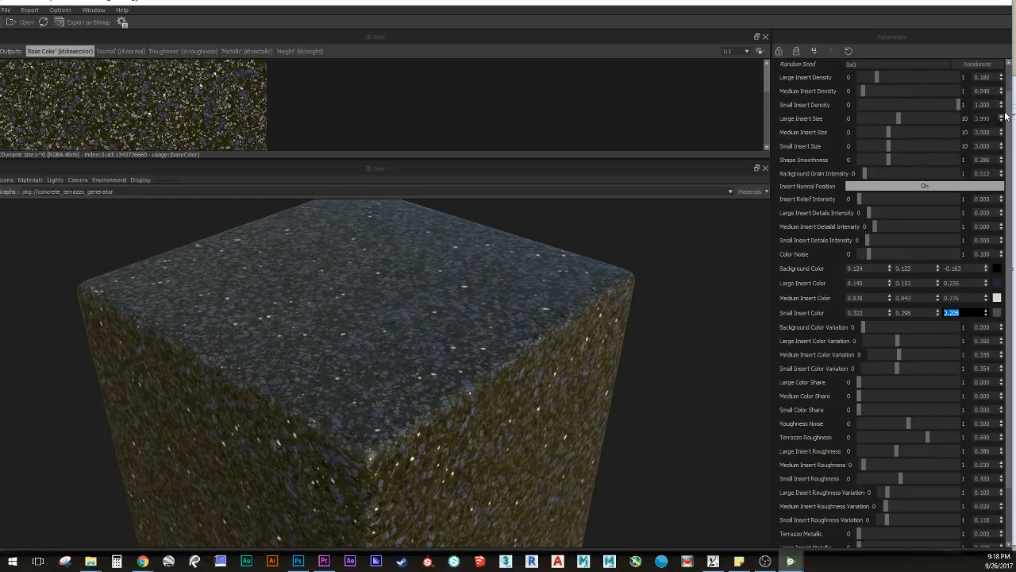
scroll(1010, 68, up, 2)
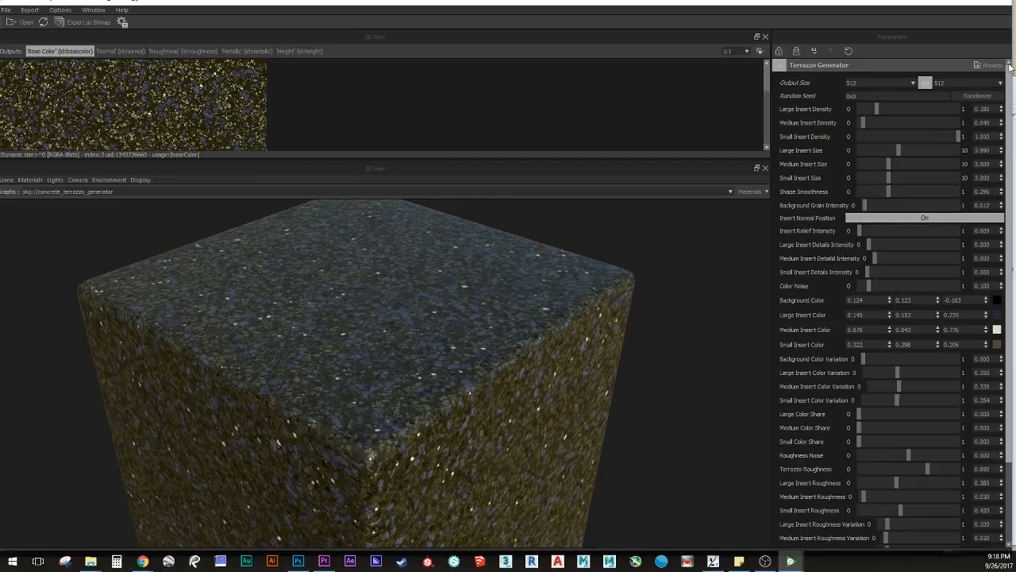
drag(1010, 68, 1015, 235)
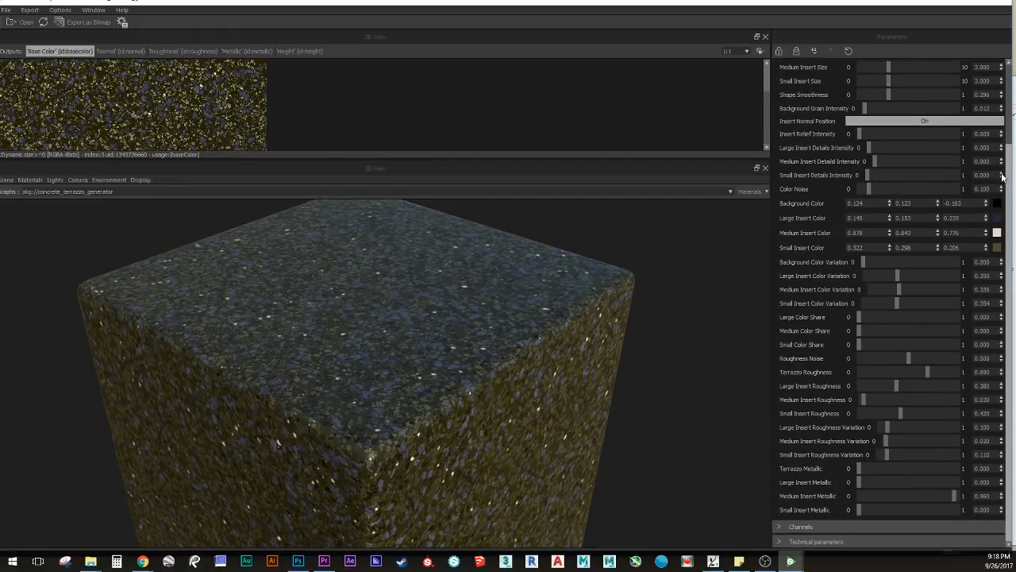
Step: Set the Terrazzo Generator's output size to 2048 and inspect the cube's top and side faces from different angles
scroll(1003, 155, up, 4)
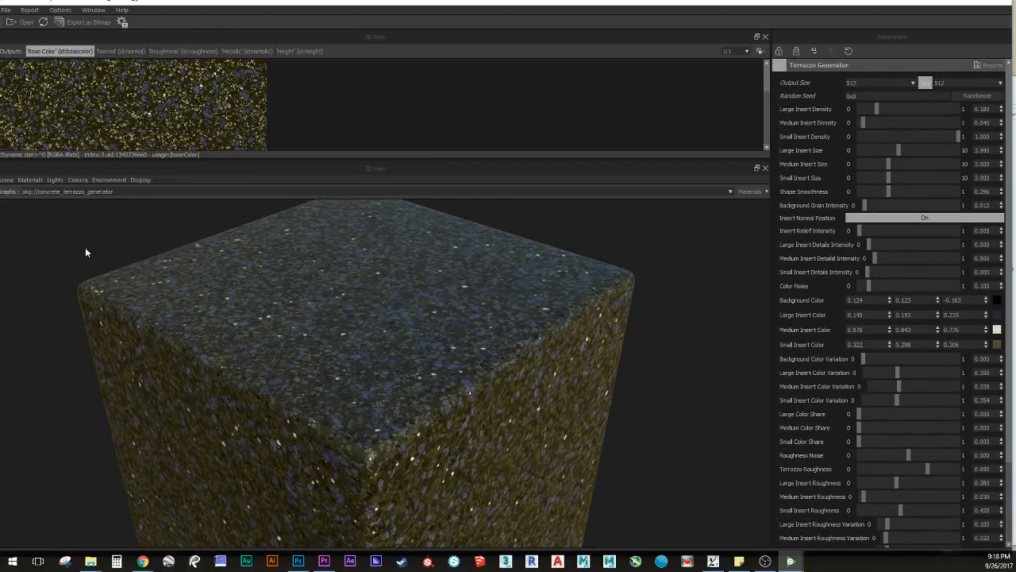
middle_drag(268, 390, 247, 396)
drag(289, 354, 439, 287)
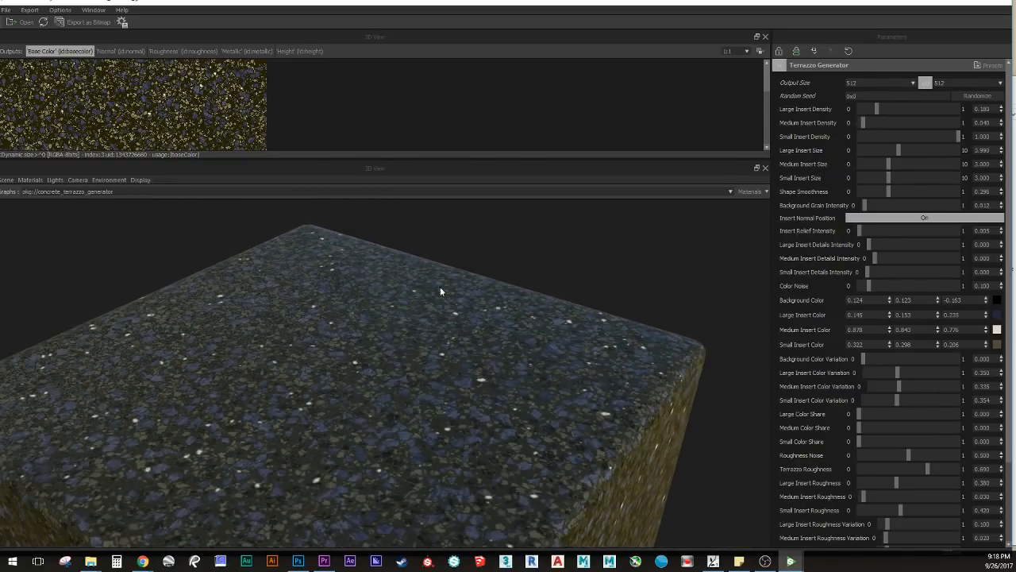
click(876, 85)
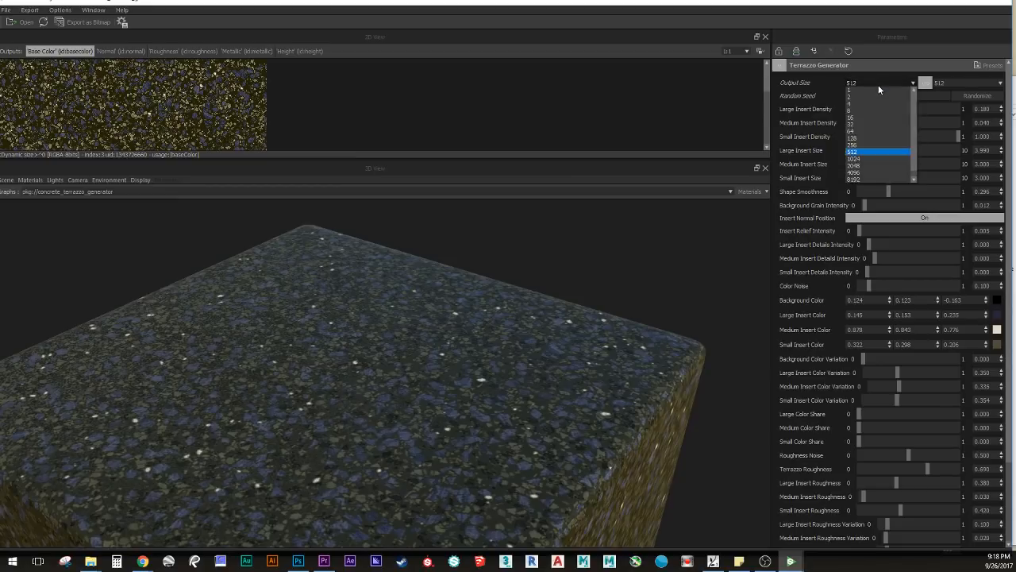
click(873, 165)
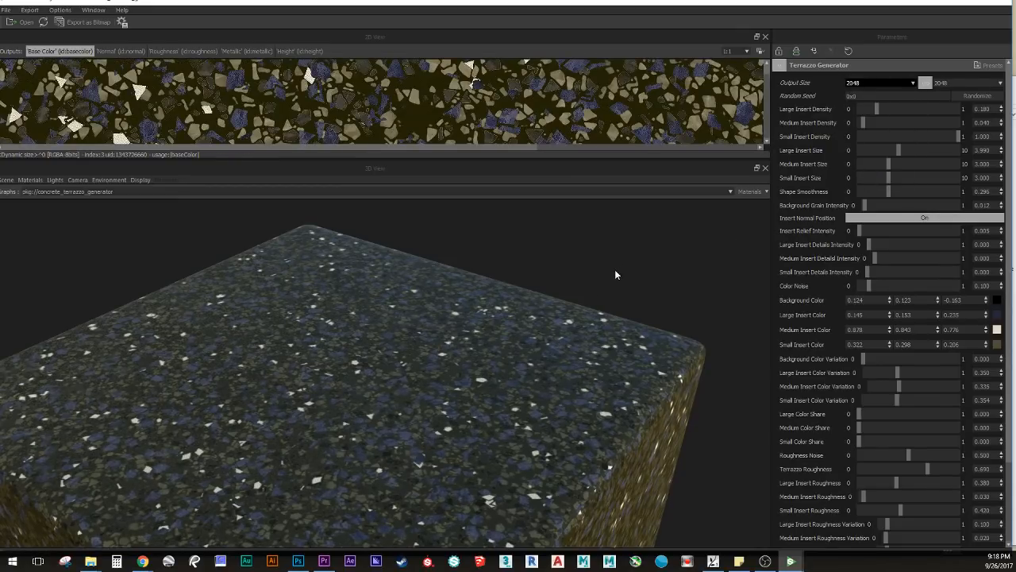
drag(615, 271, 378, 358)
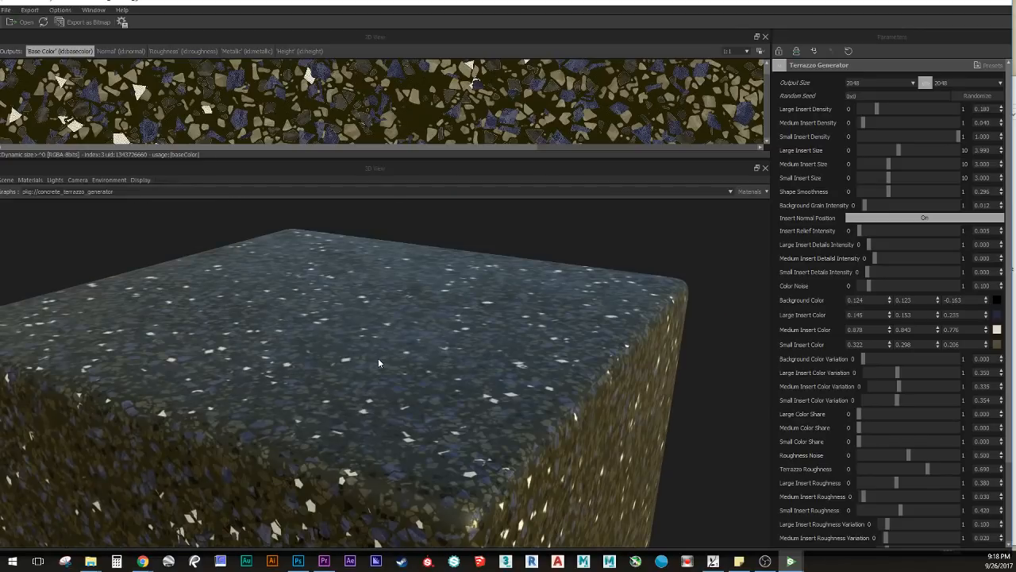
scroll(378, 358, down, 1)
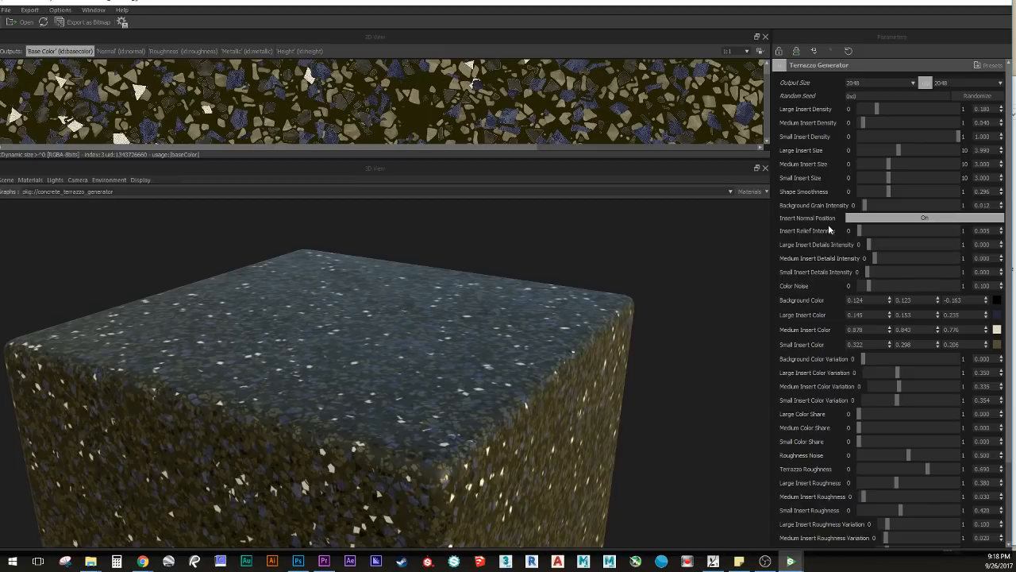
drag(343, 326, 397, 304)
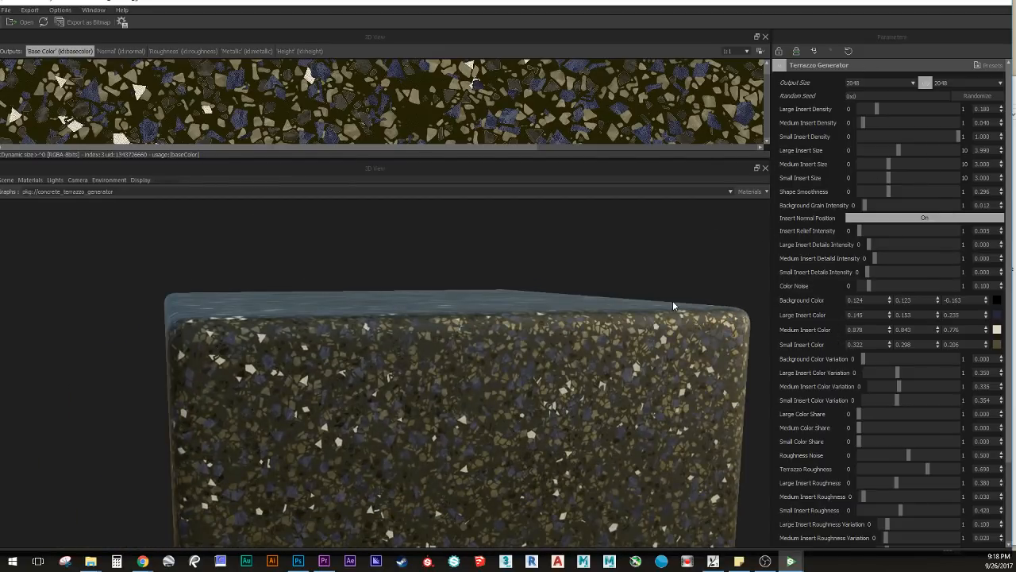
drag(673, 300, 342, 326)
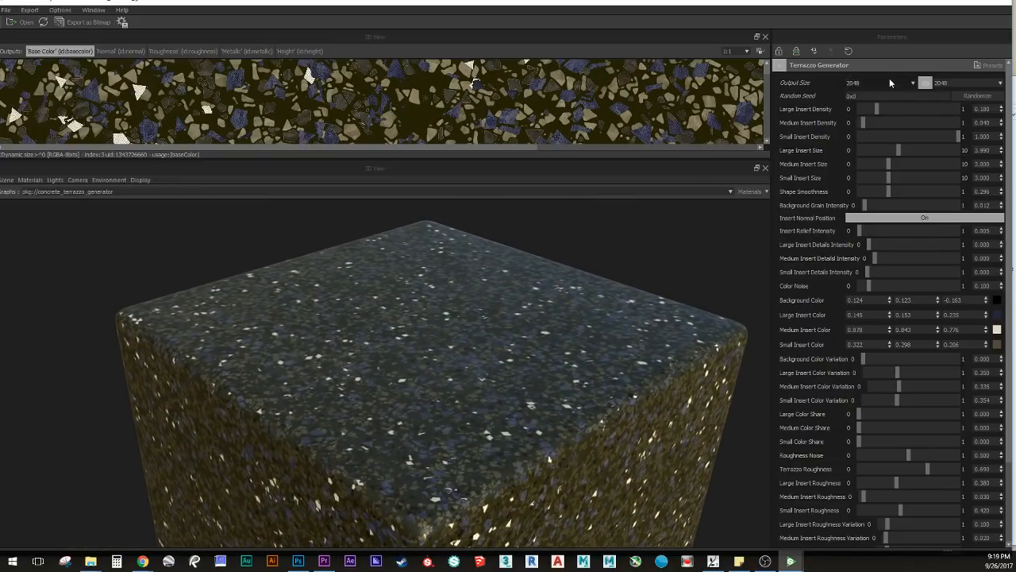
Step: Try output sizes of 1024 and 4096, examining the terrazzo surface up close at the 4096 resolution
click(891, 81)
click(863, 164)
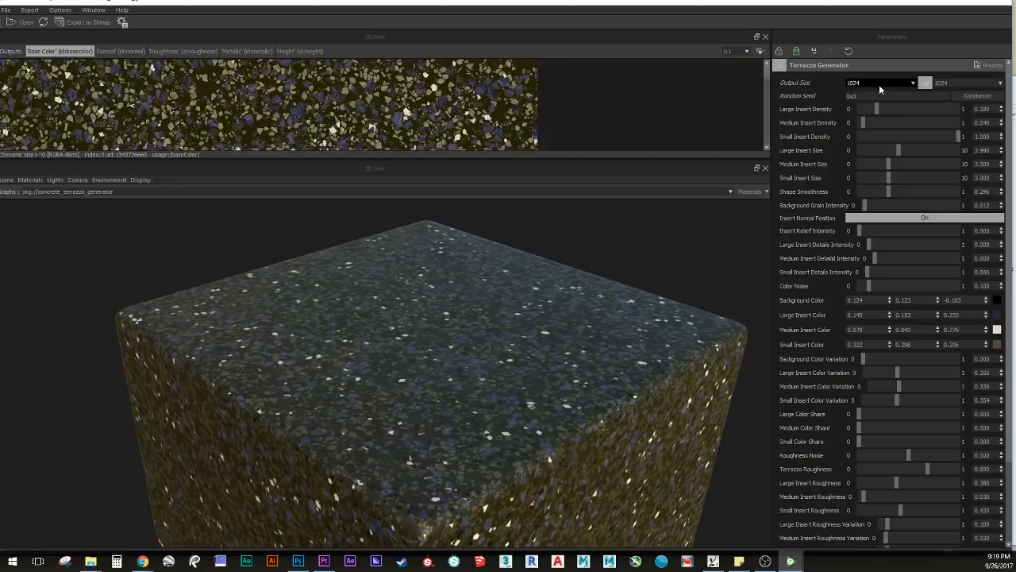
click(879, 84)
click(864, 175)
scroll(471, 360, up, 5)
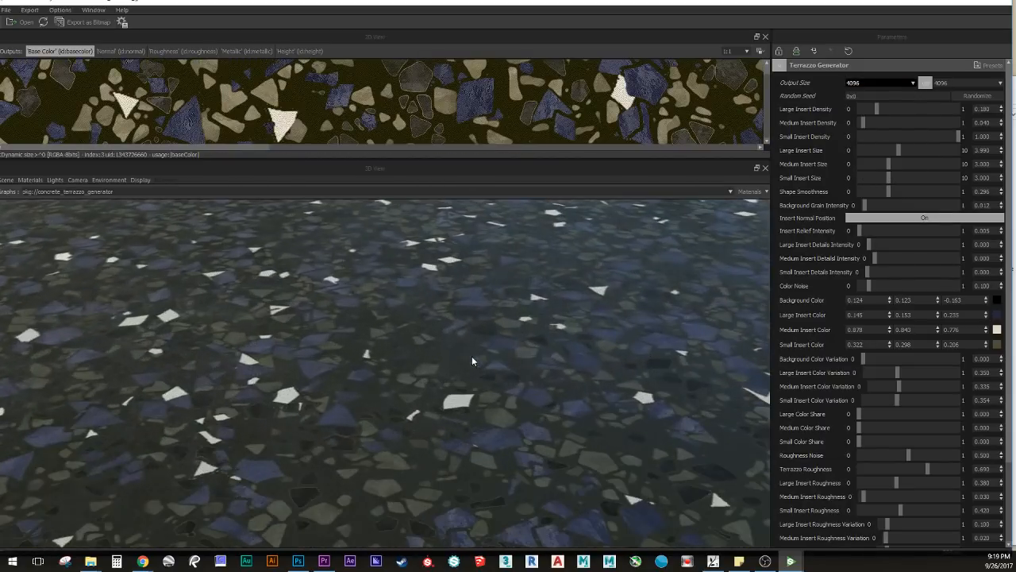
scroll(475, 359, up, 6)
scroll(475, 359, down, 6)
scroll(479, 400, up, 1)
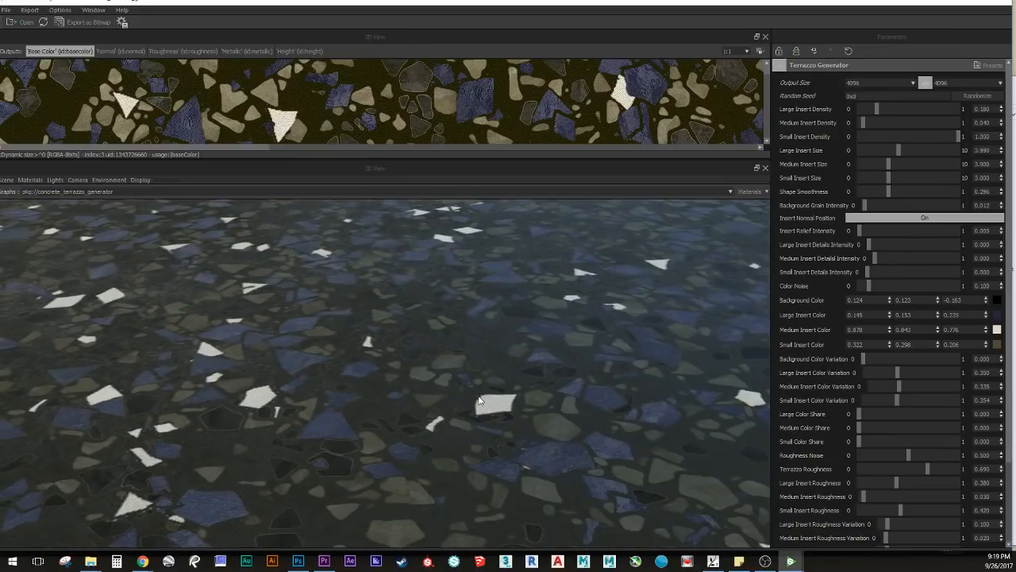
Step: Try small insert sizes of 4.365 and 7.500, and bring the value back to 3.086
click(902, 181)
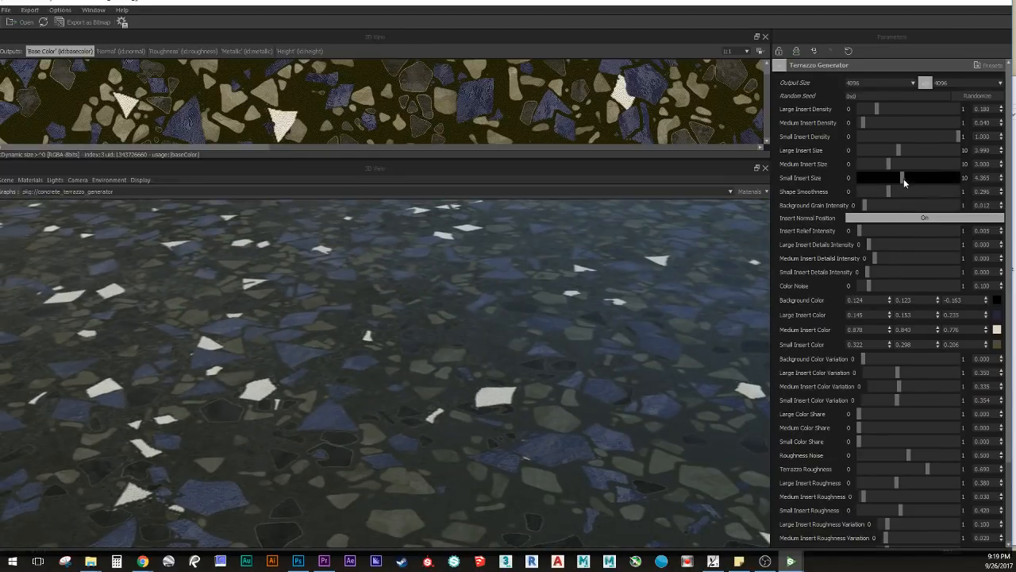
click(934, 179)
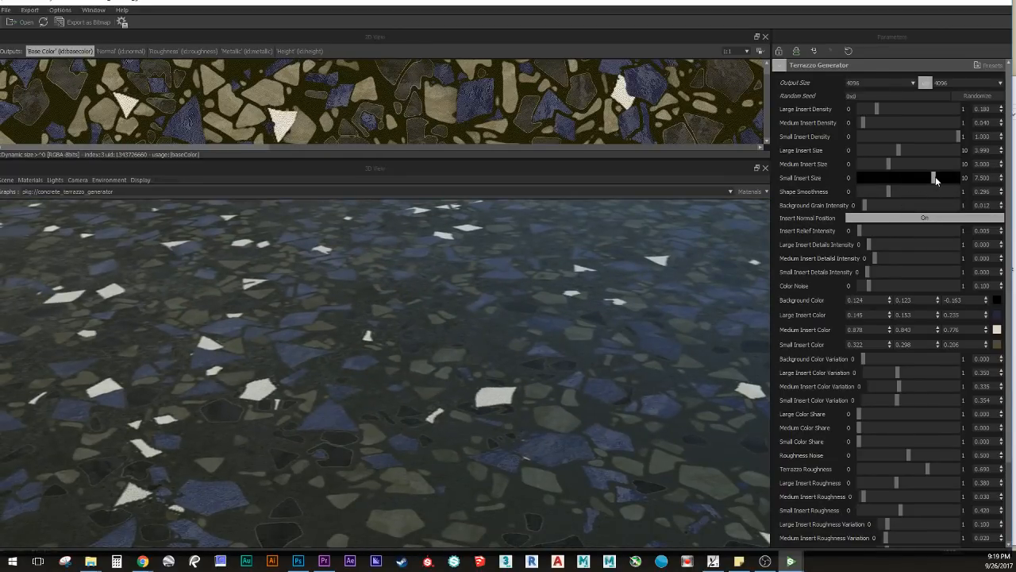
click(887, 179)
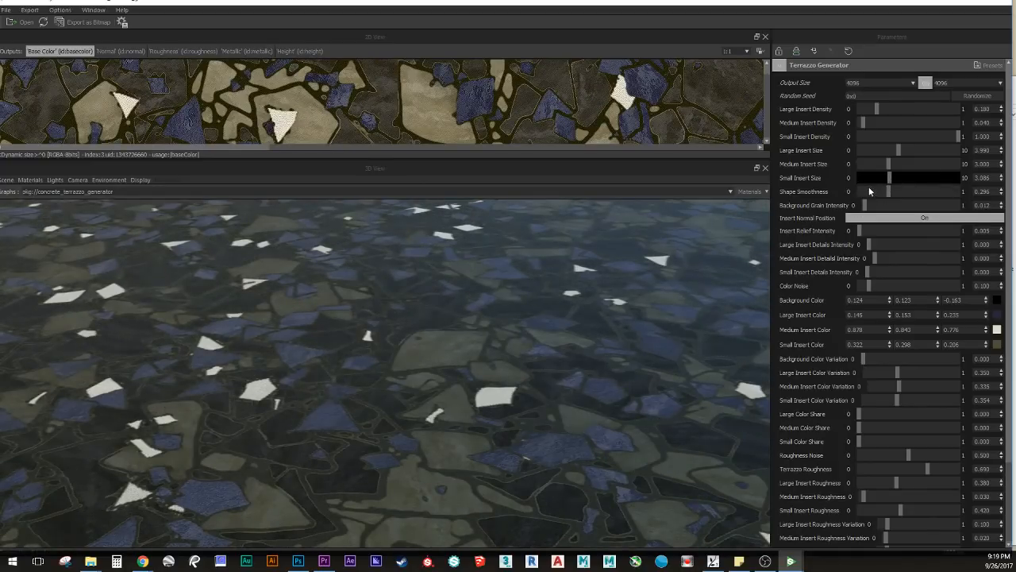
Step: Drop the output size to 512, check the terrazzo from farther away, and set the output size to 1024
click(876, 84)
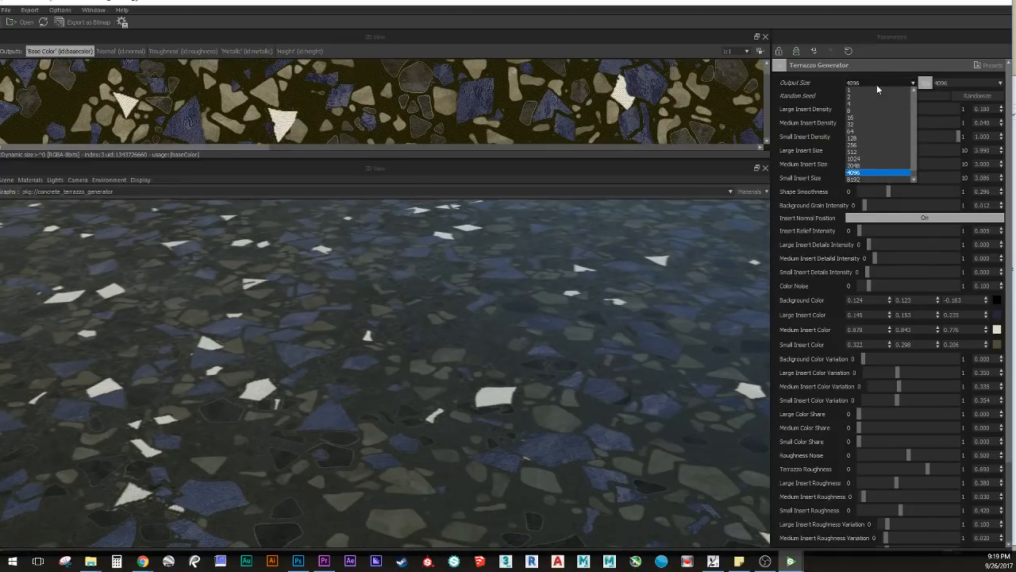
click(869, 152)
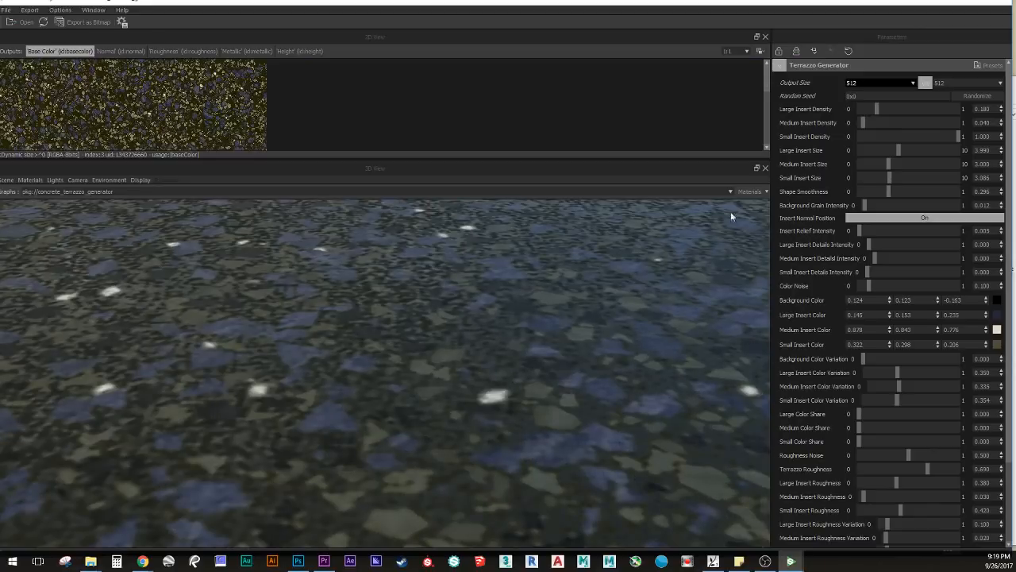
scroll(367, 443, down, 5)
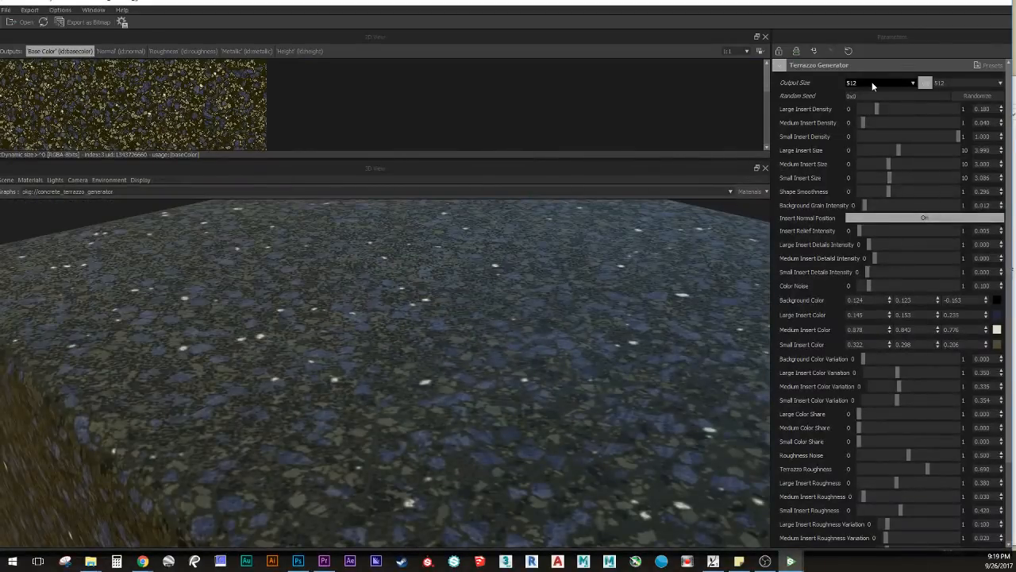
click(871, 83)
click(858, 161)
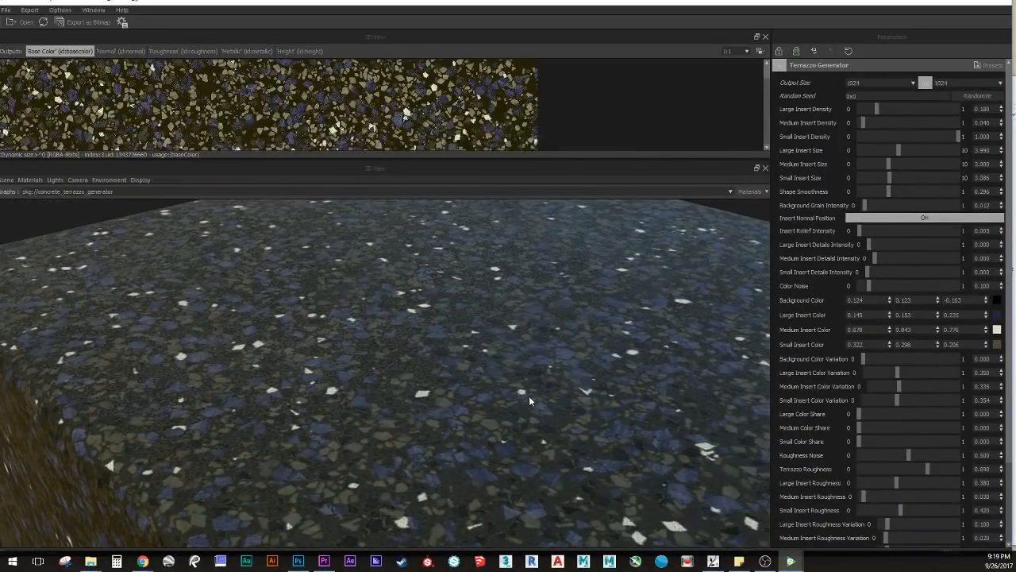
Step: Try a small insert size of 7.871, reduce it to about 3.4, and inspect the cube's top surface
middle_drag(529, 395, 726, 345)
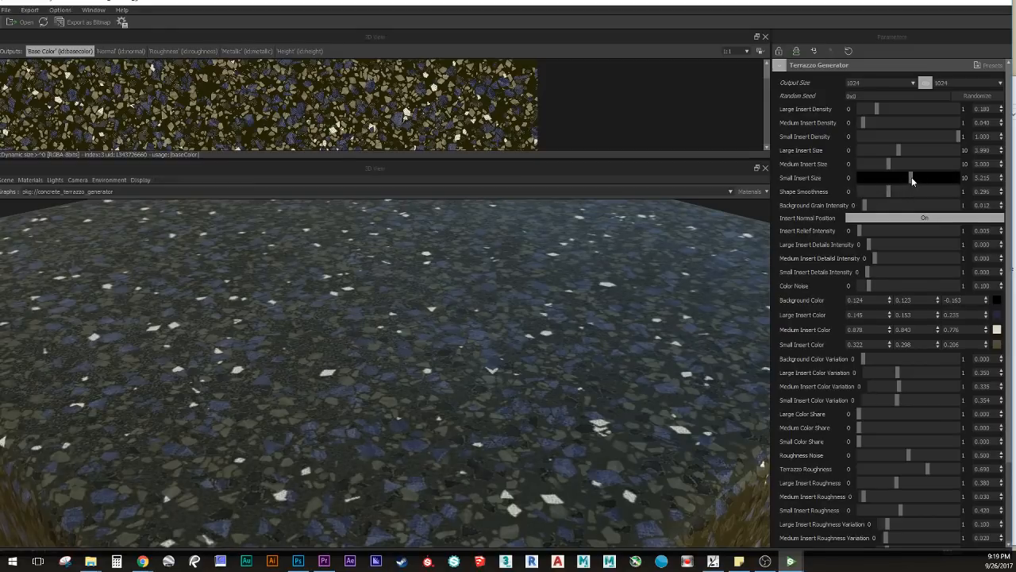
mouse_move(912, 177)
mouse_down()
mouse_move(937, 170)
mouse_move(893, 174)
mouse_up()
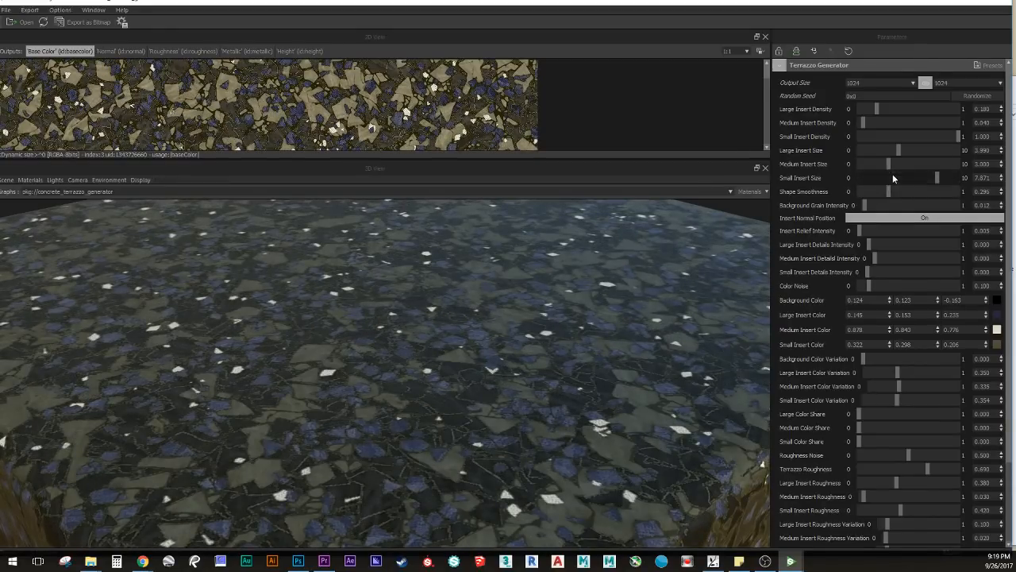
scroll(808, 342, down, 5)
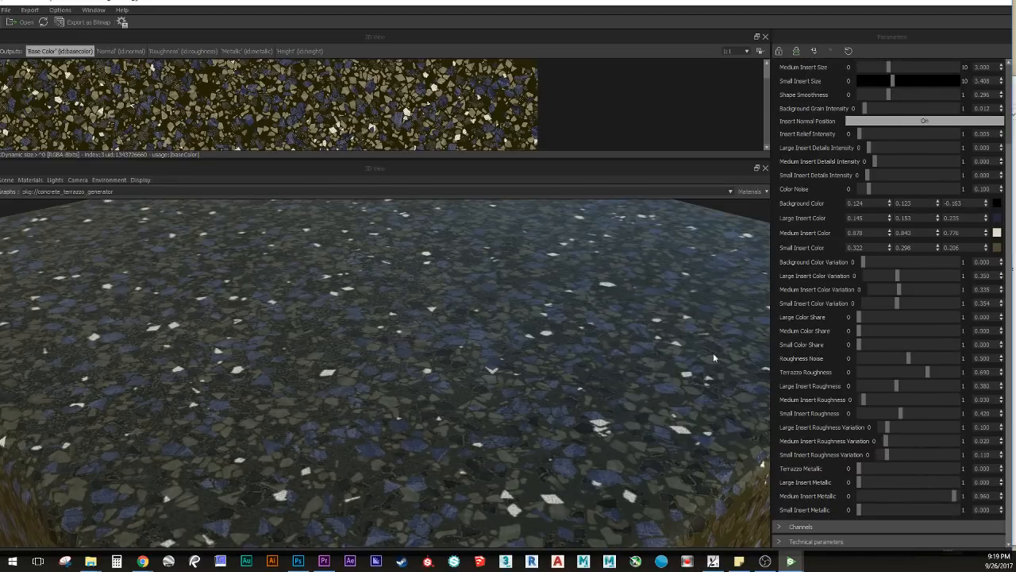
drag(550, 313, 554, 335)
drag(509, 314, 480, 393)
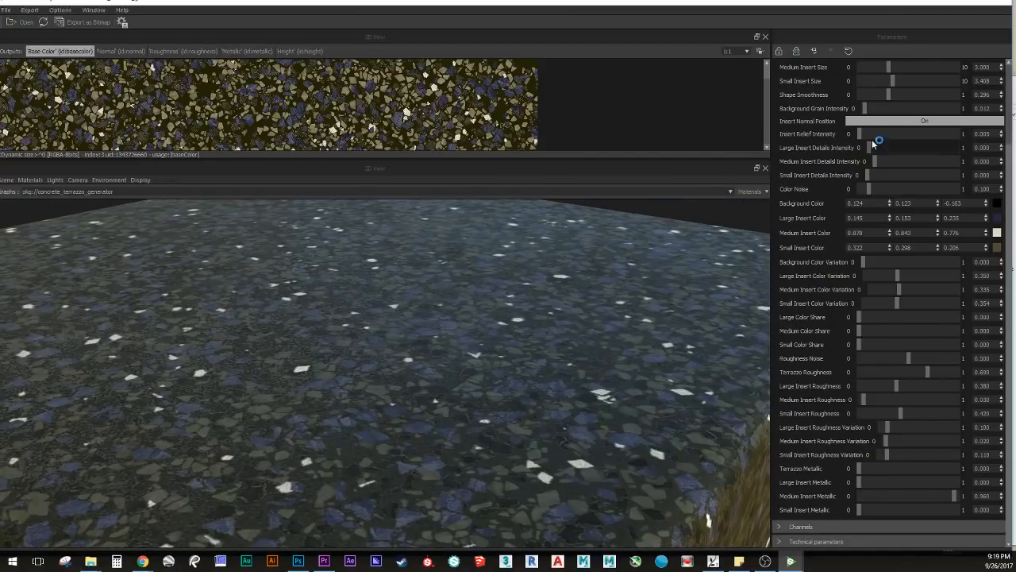
drag(527, 323, 532, 343)
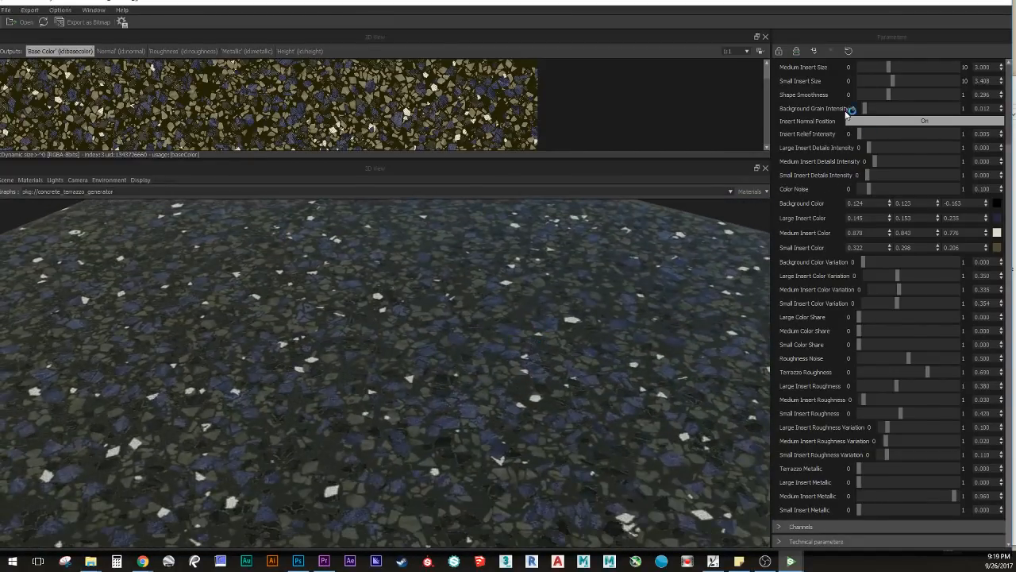
Step: Raise the large insert density to 0.952
scroll(830, 161, up, 3)
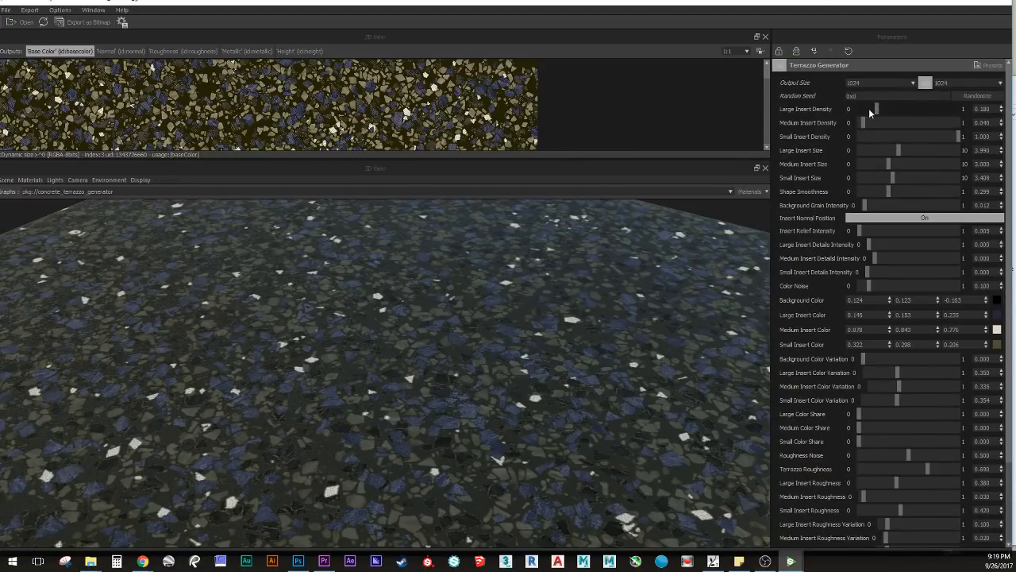
drag(873, 107, 950, 107)
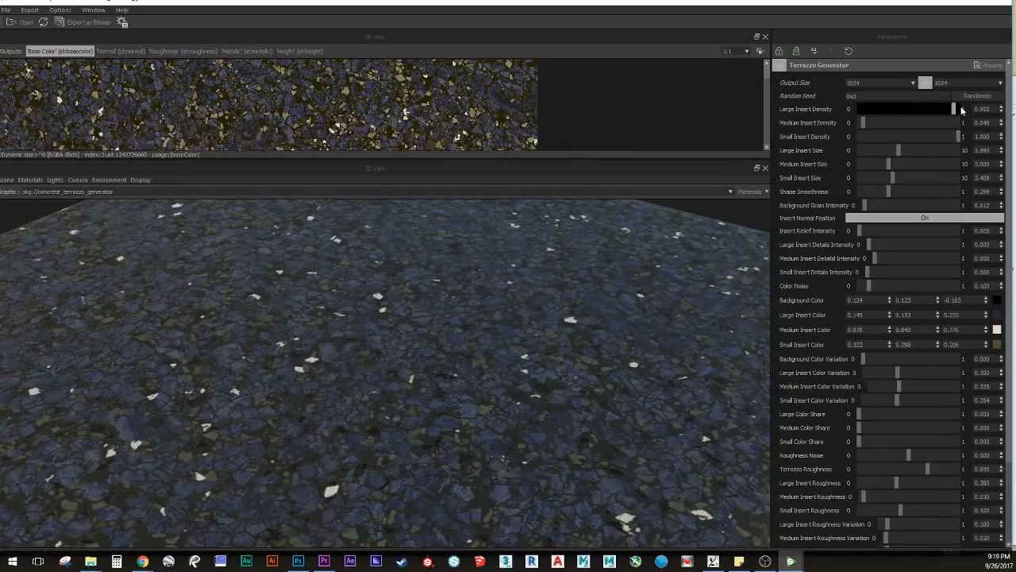
Step: Reduce the insert densities to 0.074 large, 0.037 medium and 0.032 small, with sizes 3.408 large and 1.973 medium and zero shape smoothness
drag(887, 101, 862, 125)
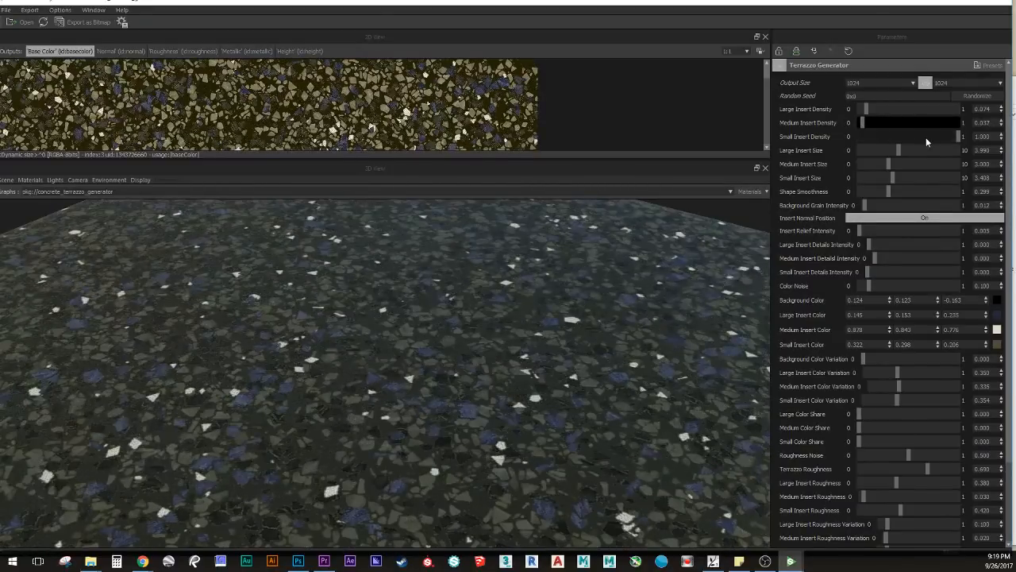
drag(926, 138, 832, 134)
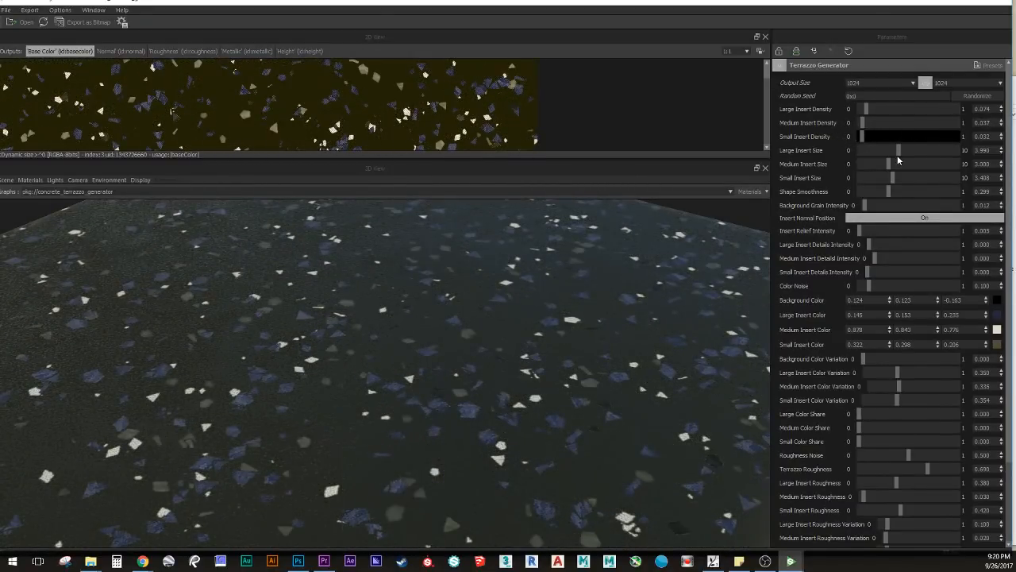
drag(898, 150, 852, 195)
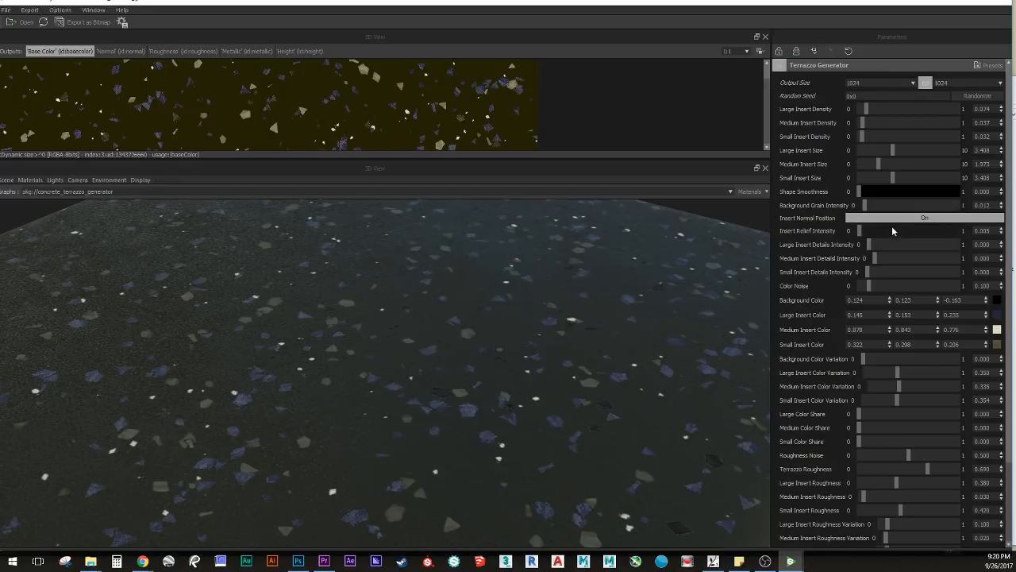
click(907, 217)
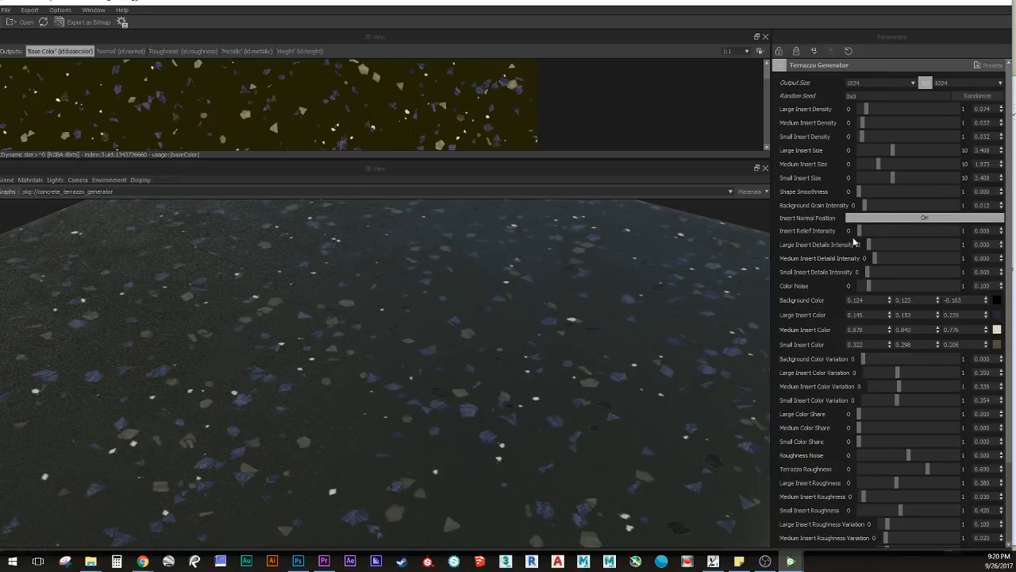
Step: Set the large insert color to a dark green, RGB 0.048, 0.235, 0.045
scroll(855, 243, down, 3)
double_click(856, 251)
click(997, 251)
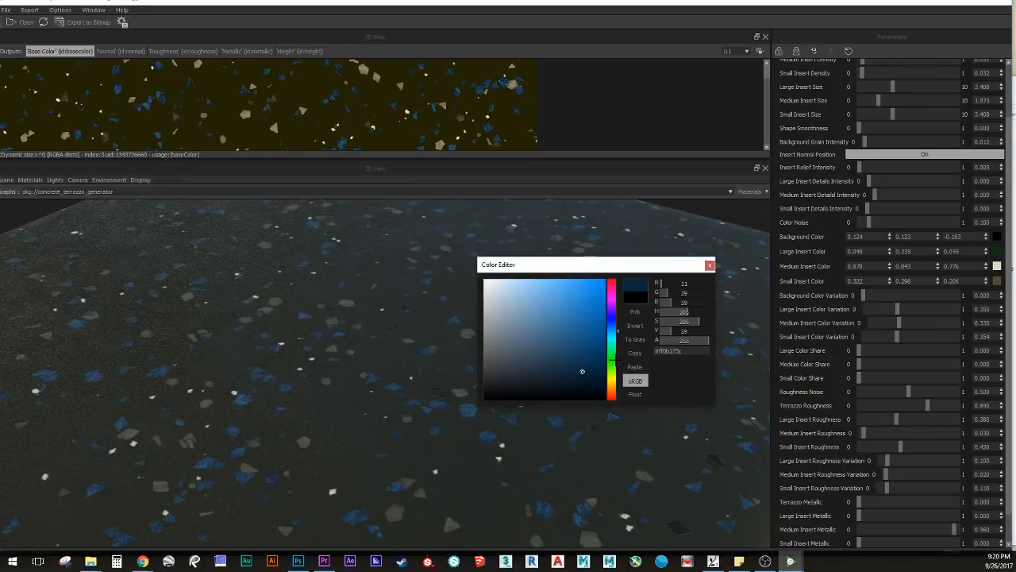
click(611, 359)
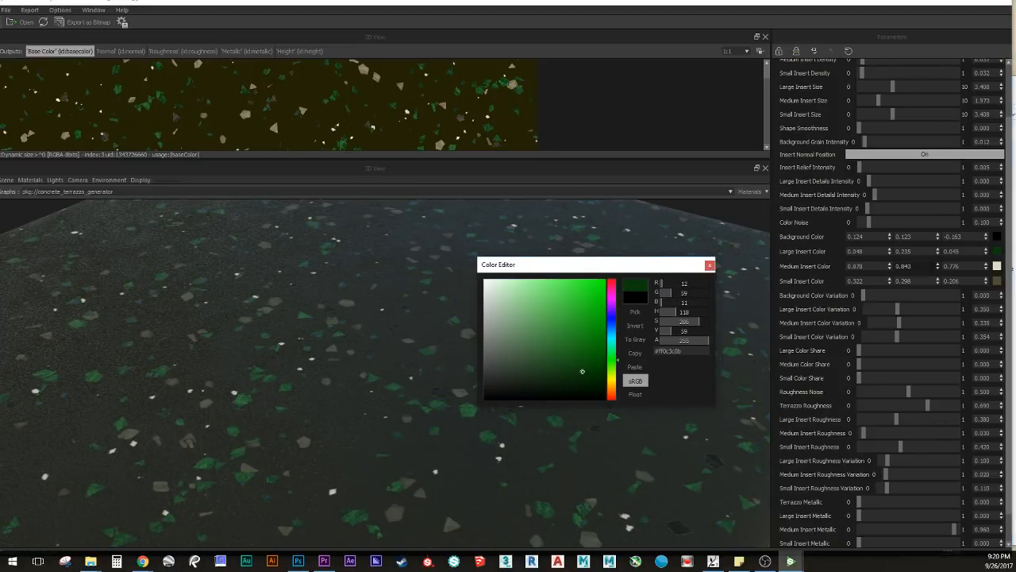
click(711, 266)
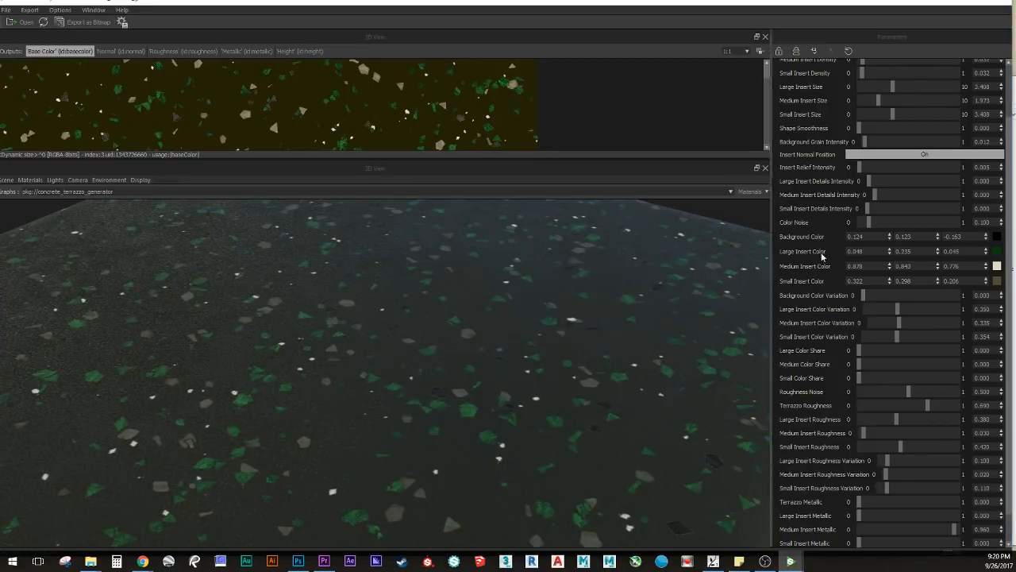
Step: Set the terrazzo background color to a pale cream, about RGB 0.943, 0.928, 0.809
click(997, 238)
drag(513, 326, 475, 343)
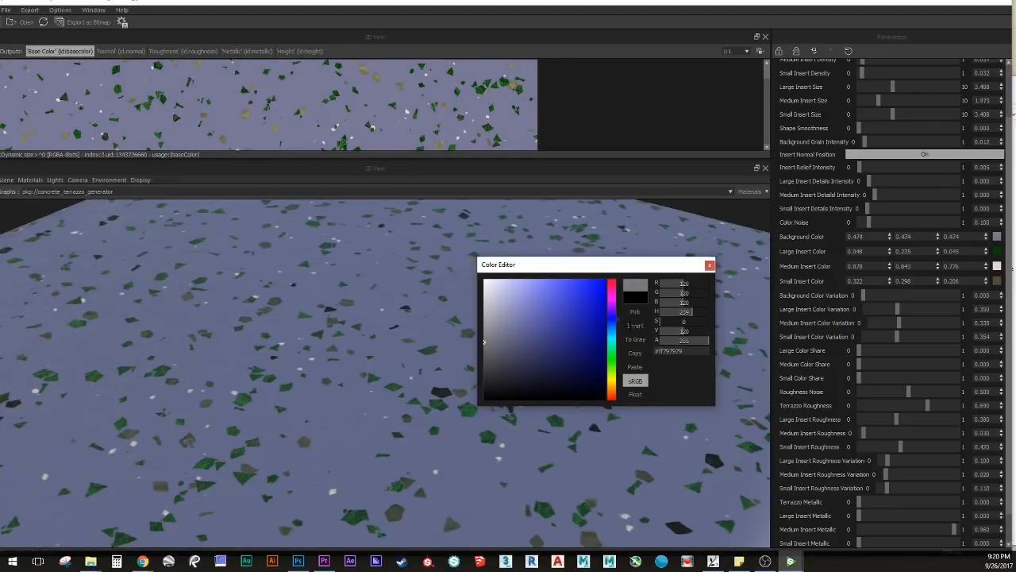
click(611, 370)
click(493, 297)
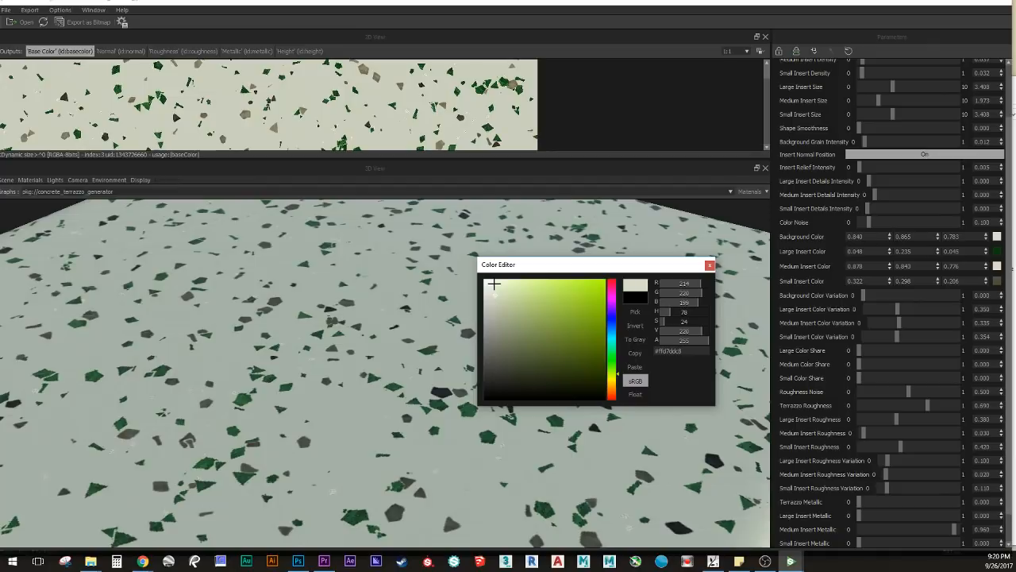
click(490, 286)
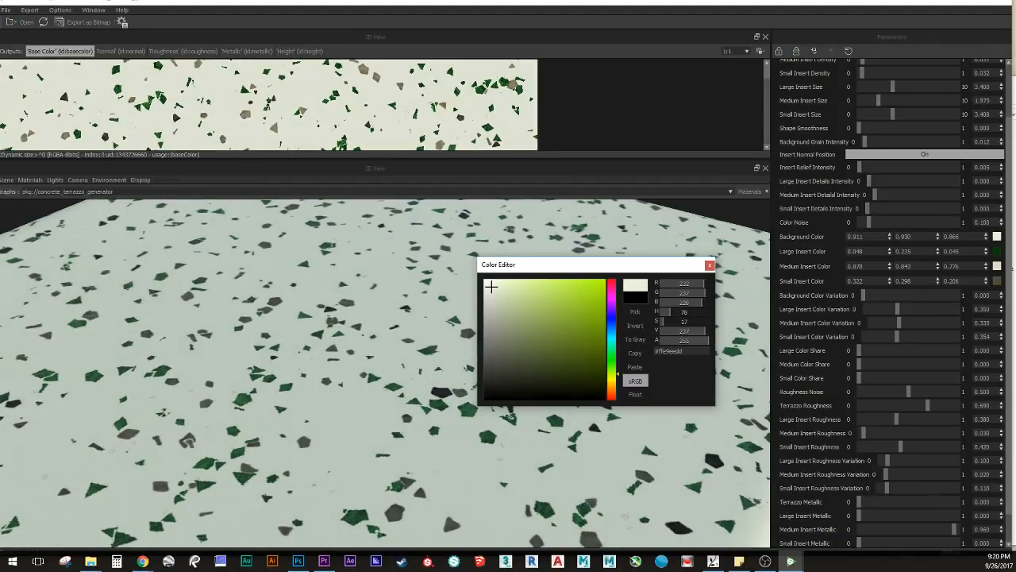
click(483, 283)
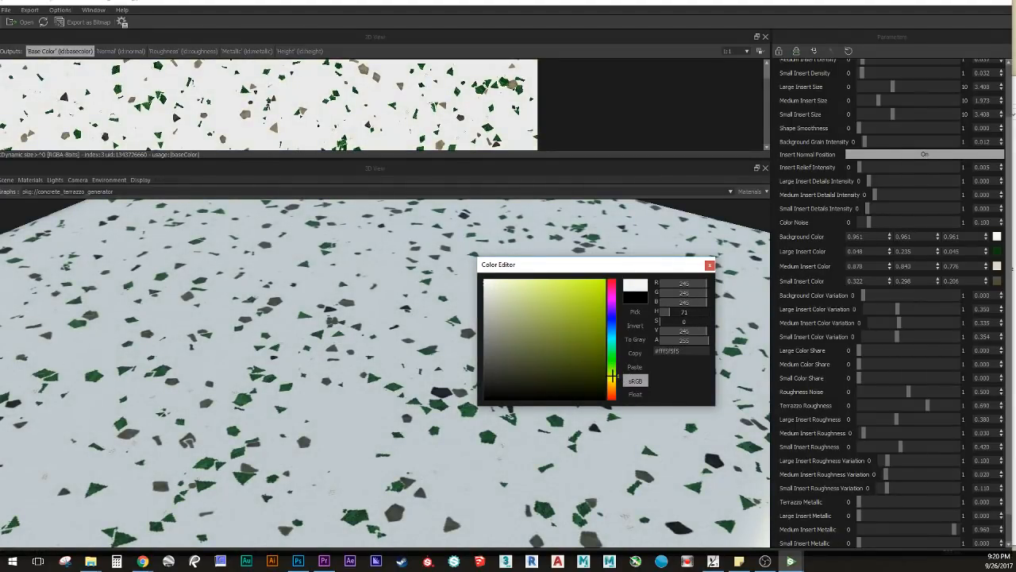
click(502, 286)
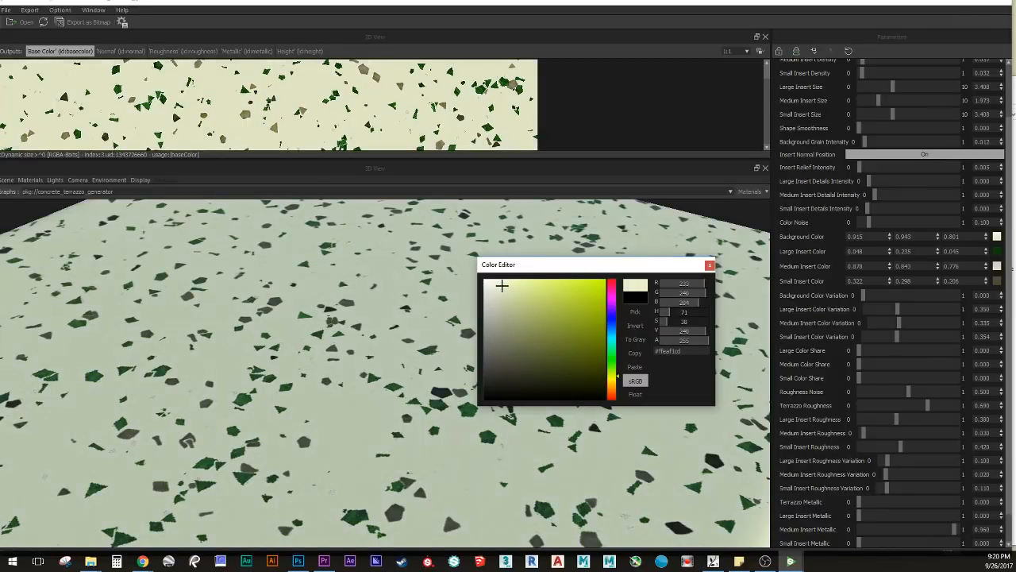
click(490, 290)
click(498, 294)
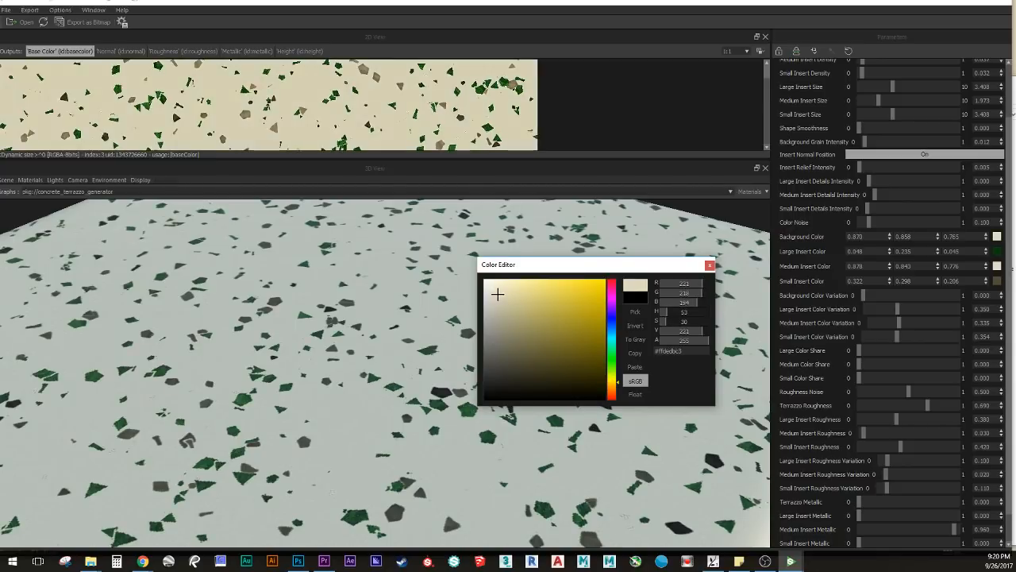
click(500, 312)
click(550, 308)
click(532, 296)
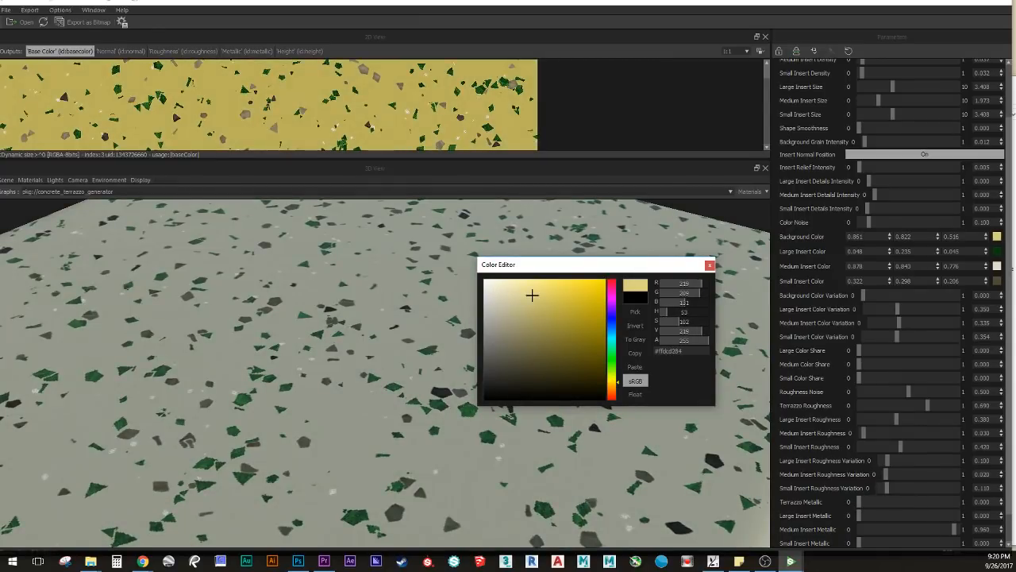
click(515, 283)
click(508, 283)
click(499, 285)
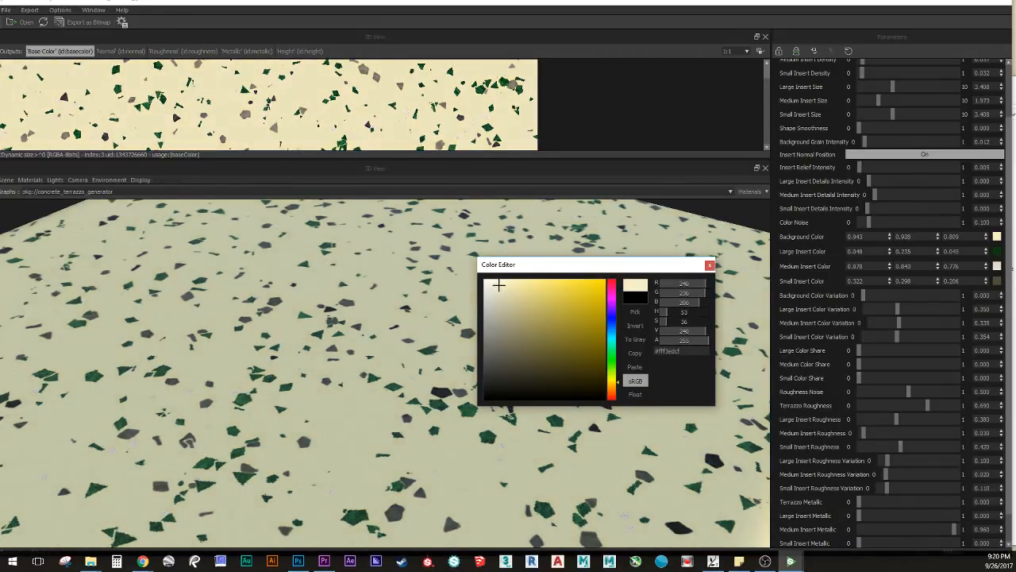
click(709, 266)
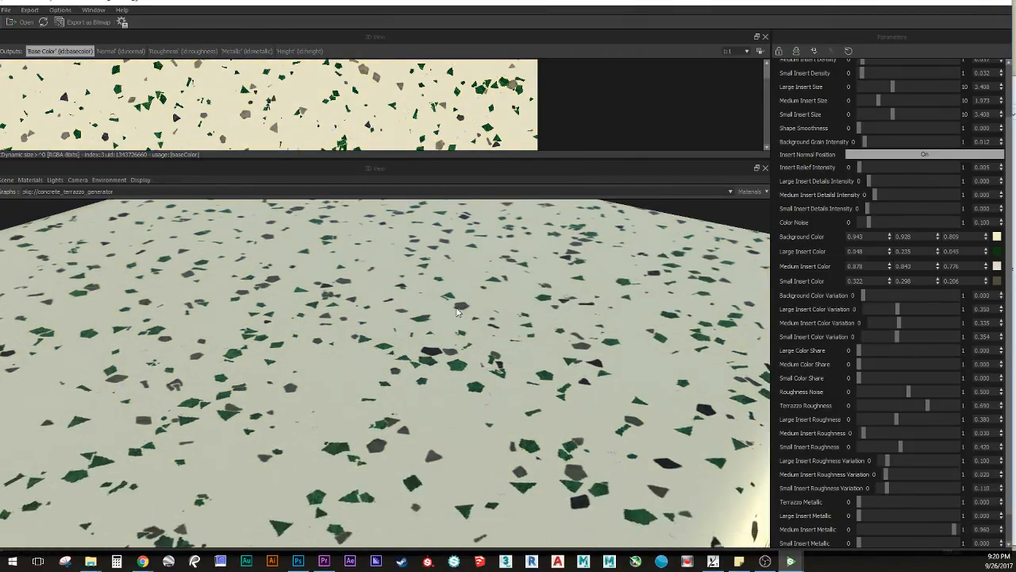
Step: Set the medium insert color to a saturated blue, about RGB 0.123, 0.113, 0.657
click(998, 267)
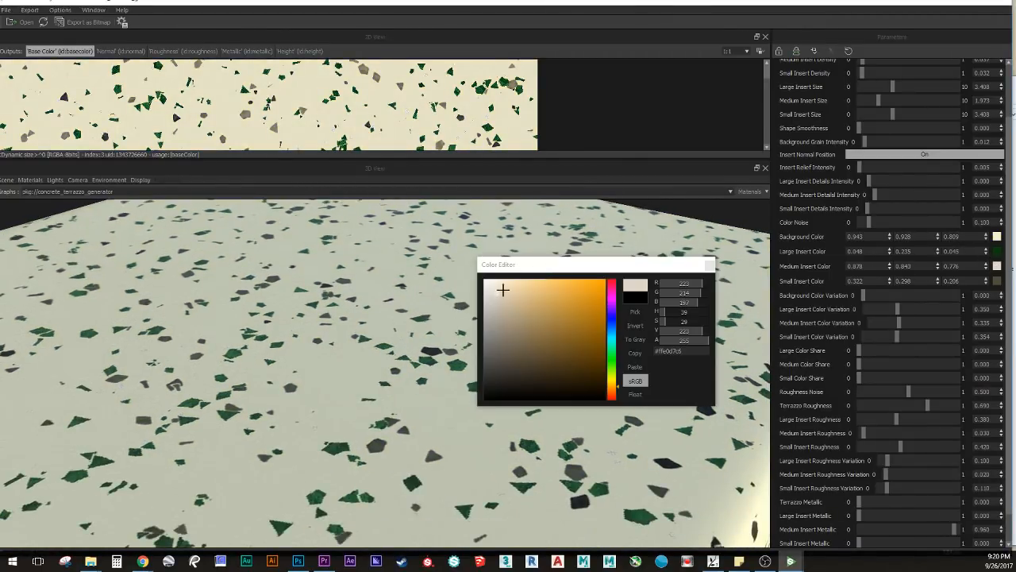
drag(611, 342, 611, 314)
click(584, 320)
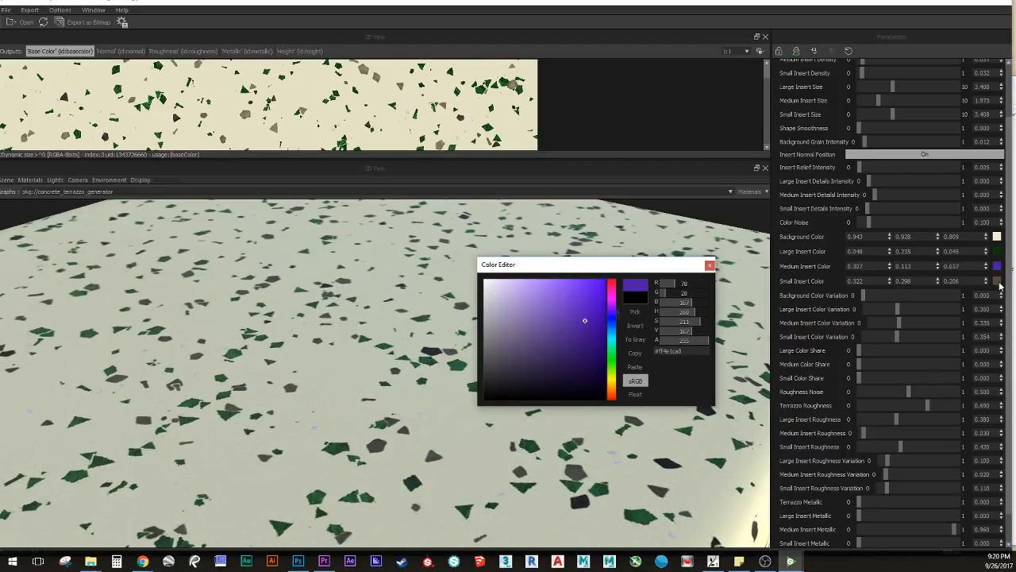
click(611, 319)
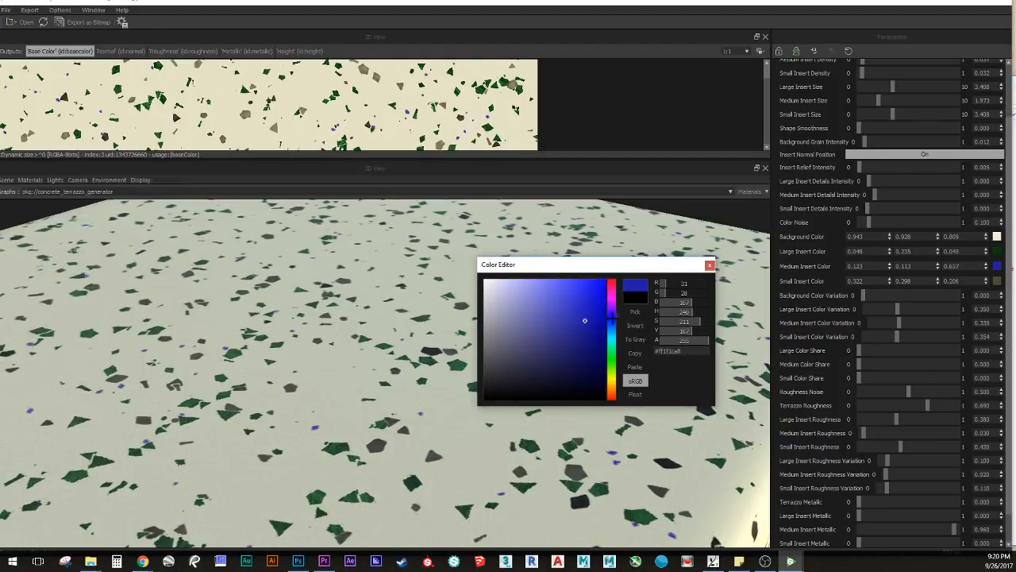
Step: Set the small insert color to a neutral mid gray, RGB 0.487 in all three channels
click(997, 281)
mouse_move(520, 334)
mouse_down()
mouse_move(565, 310)
mouse_move(414, 343)
mouse_up()
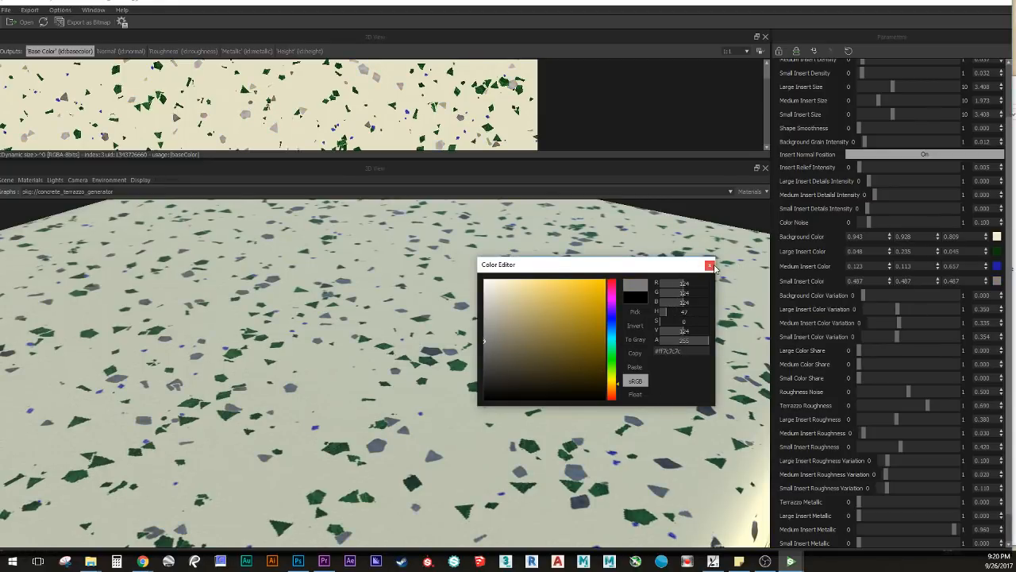
click(713, 267)
Step: Rotate the environment lighting and examine how light reflects off the terrazzo on the cube's top face
scroll(416, 342, down, 5)
drag(419, 351, 415, 336)
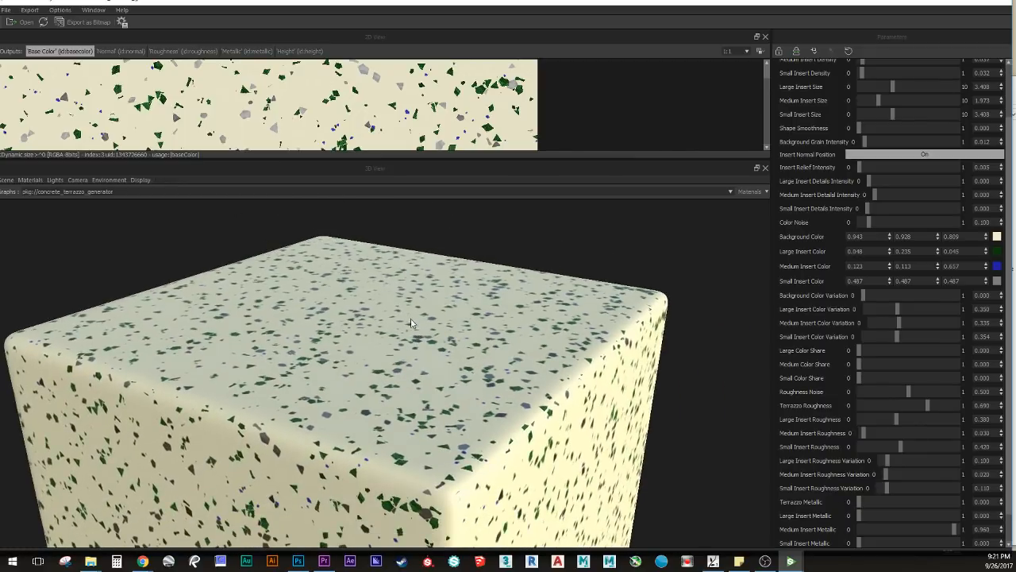
scroll(369, 341, up, 1)
ctrl+shift+right_drag(419, 377, 286, 474)
scroll(387, 402, up, 1)
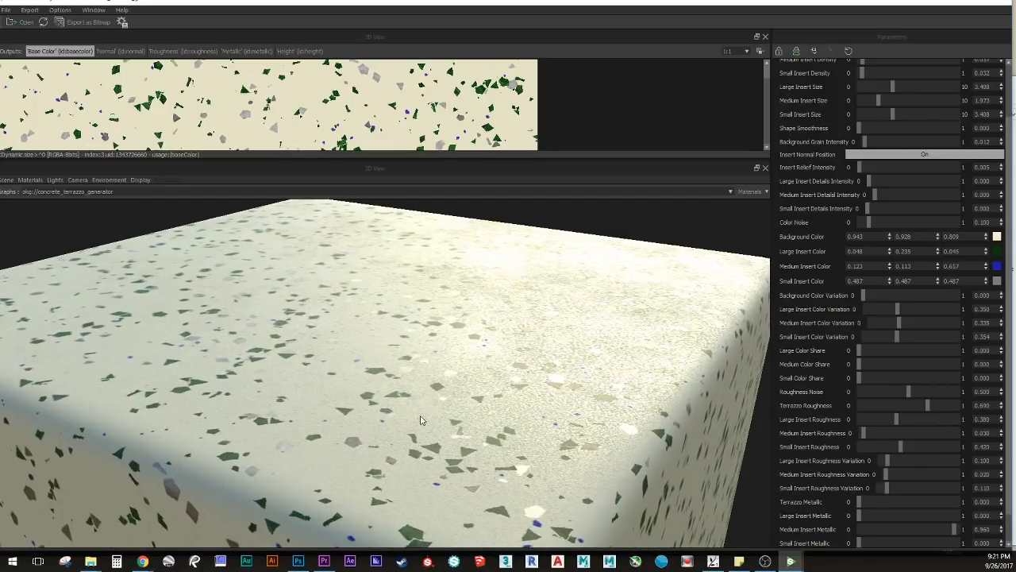
mouse_move(422, 420)
mouse_down()
mouse_move(411, 434)
mouse_move(421, 415)
mouse_up()
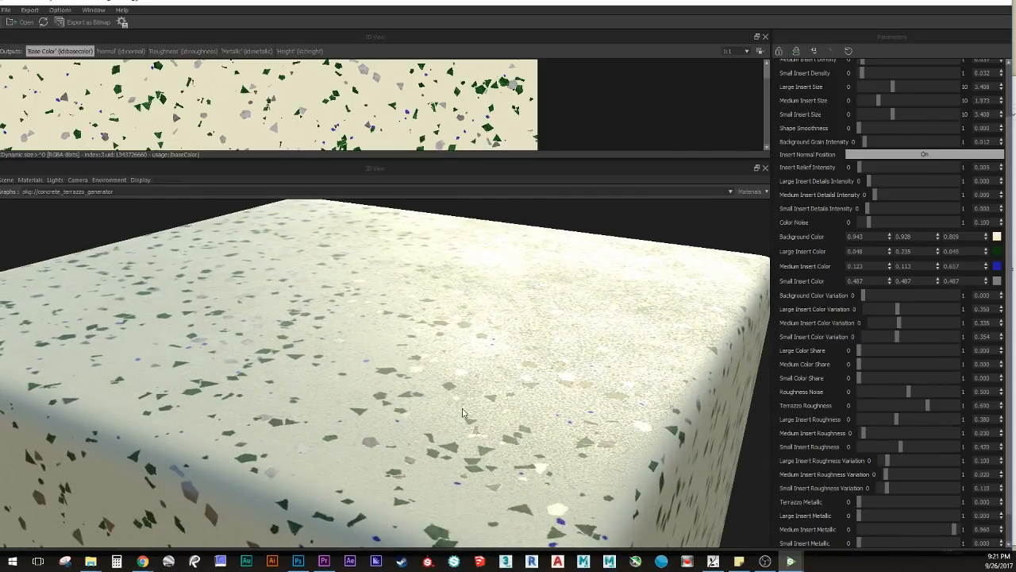
ctrl+shift+right_drag(462, 413, 461, 439)
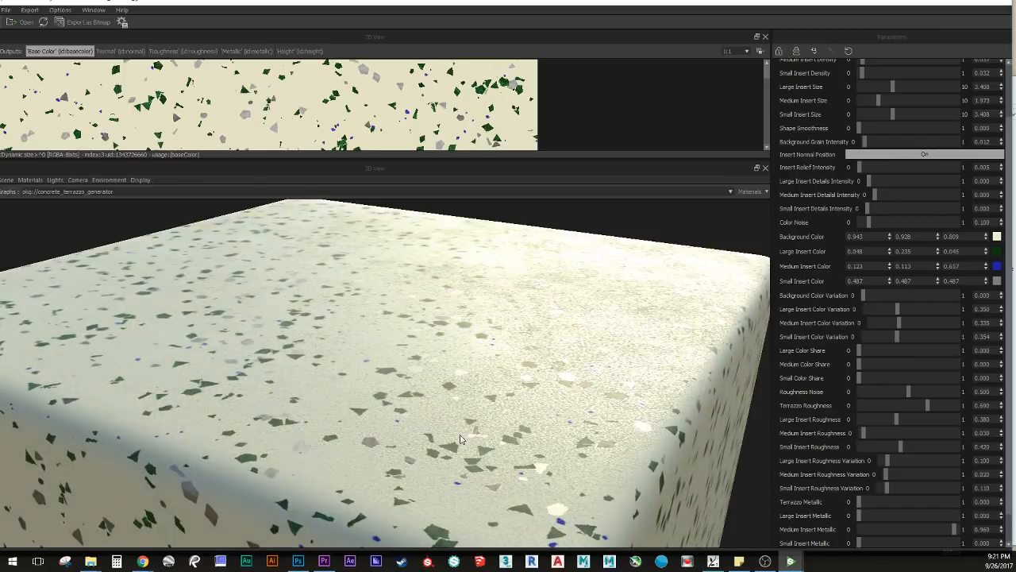
Step: Set the roughness noise to about 0.49 and raise the terrazzo roughness to about 0.88
drag(920, 404, 968, 392)
drag(876, 384, 909, 393)
drag(892, 406, 945, 405)
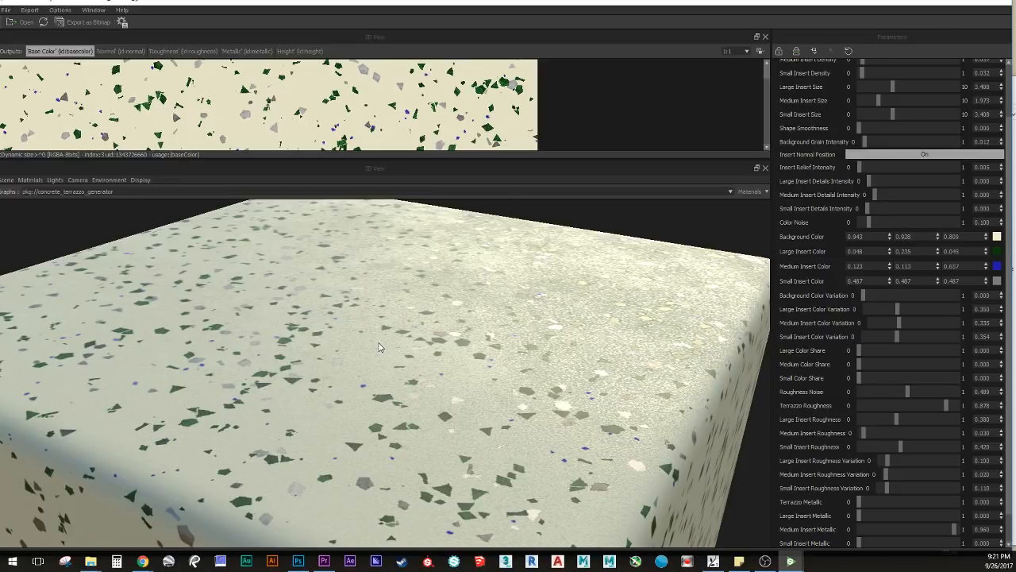
Step: Set the insert roughness to about 0.23 for large, 0.34 for medium and 0.30 for small inserts
drag(310, 371, 299, 392)
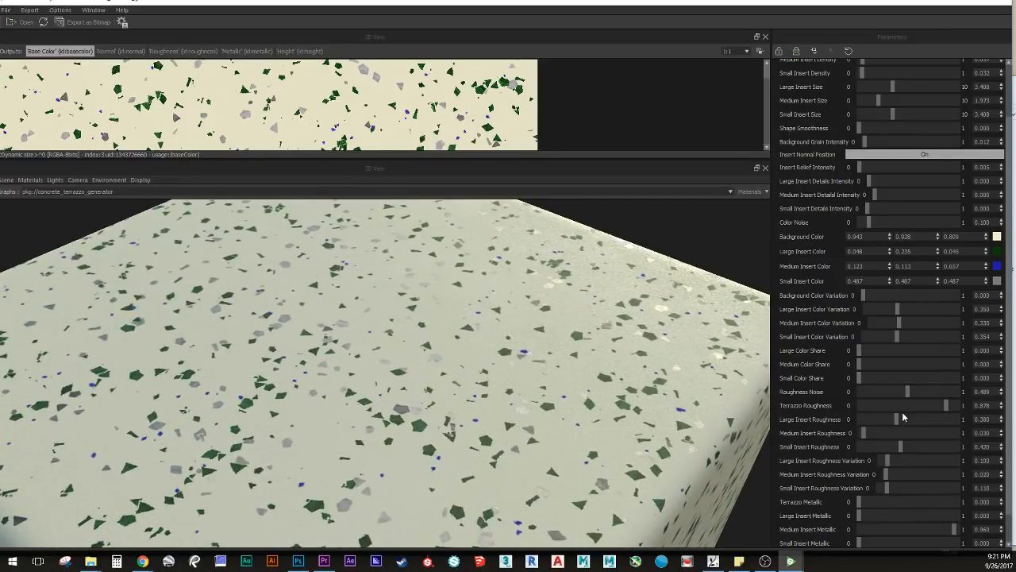
drag(899, 418, 803, 407)
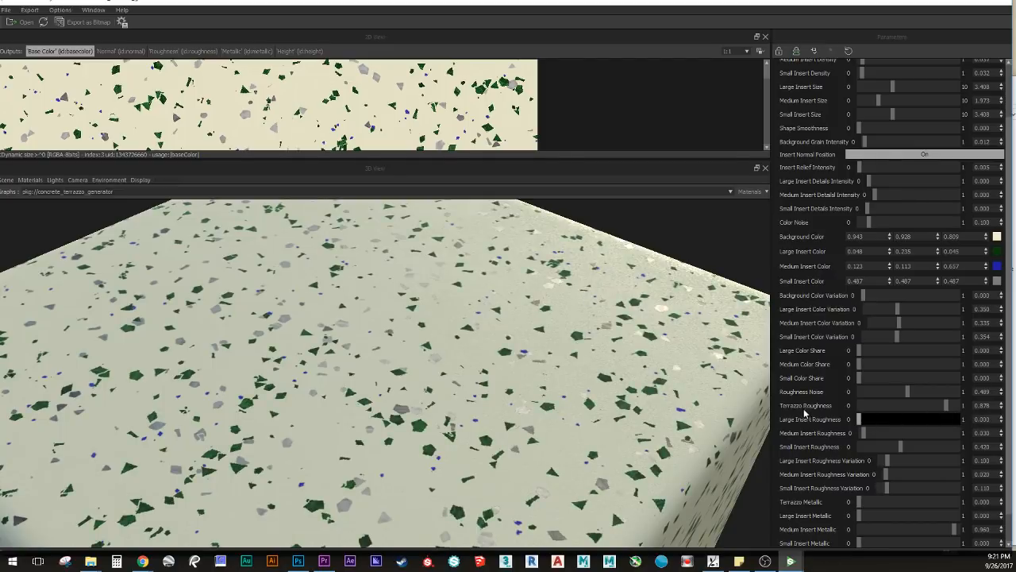
drag(872, 428, 998, 453)
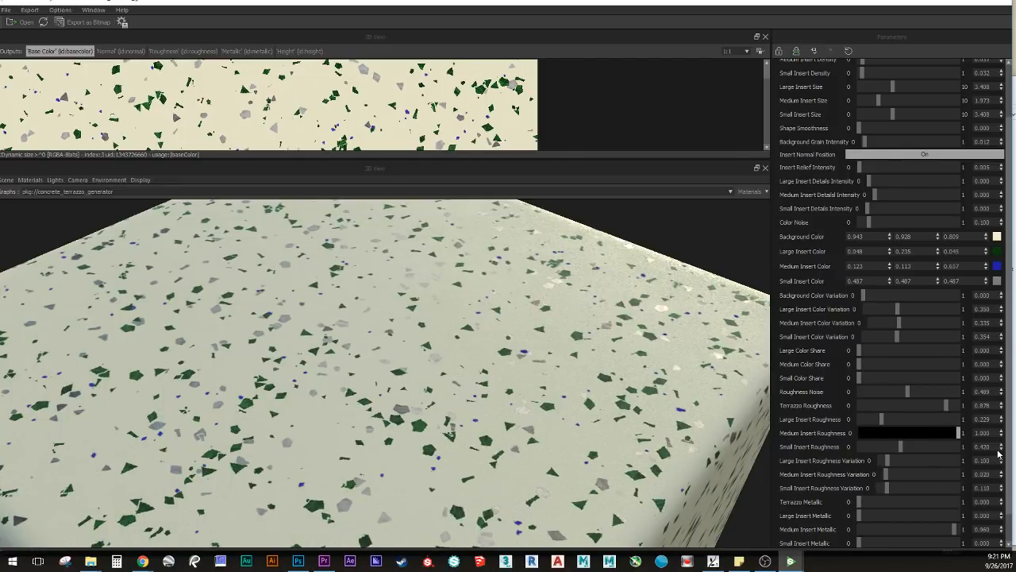
mouse_move(882, 449)
mouse_down()
mouse_move(963, 450)
mouse_move(843, 461)
mouse_move(882, 463)
mouse_up()
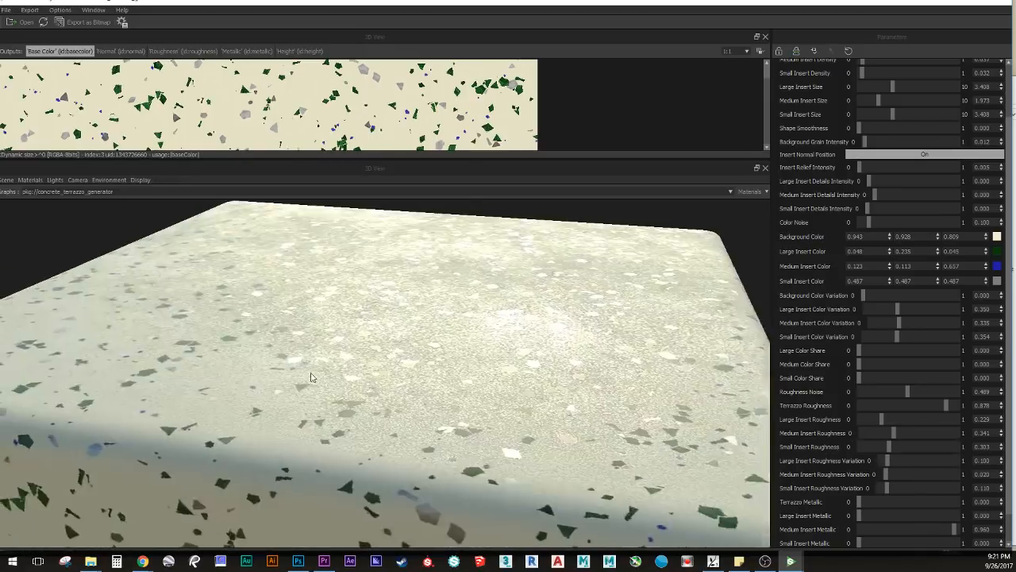
Step: Check the terrazzo on the whole cube and set the material's output size to 2048 by 2048
drag(311, 378, 326, 406)
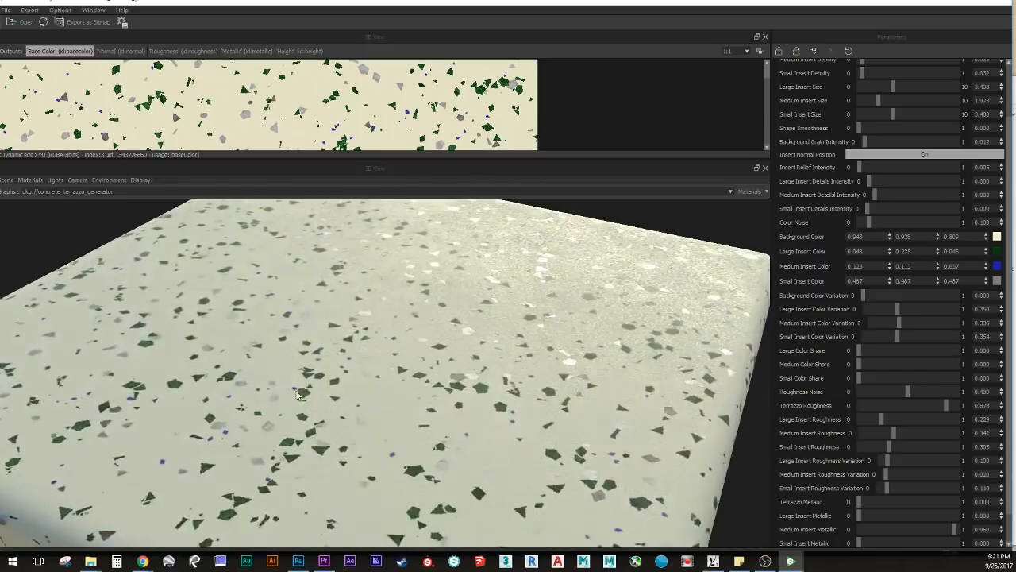
scroll(327, 397, down, 3)
drag(330, 349, 373, 324)
scroll(374, 324, down, 3)
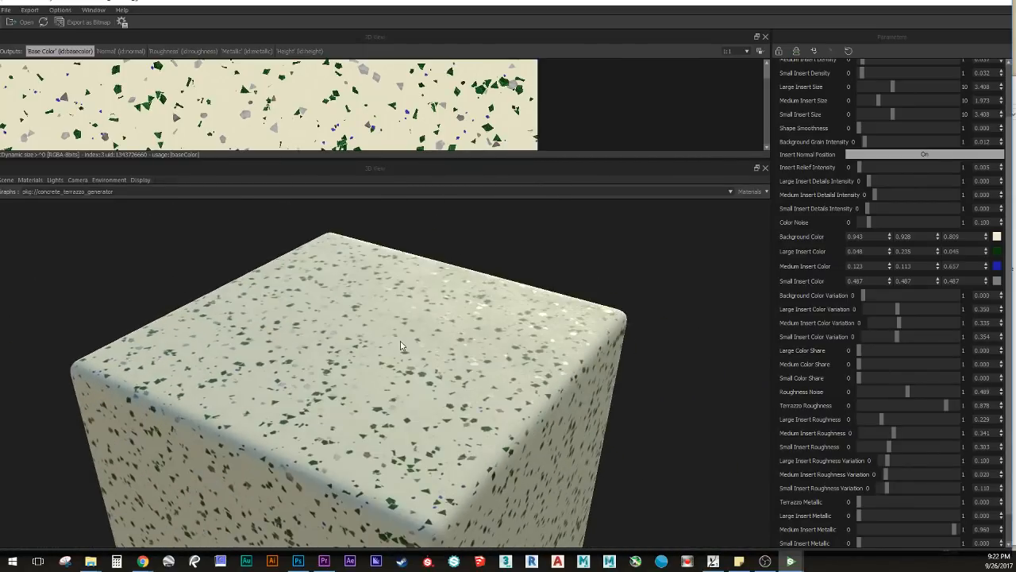
scroll(882, 456, down, 1)
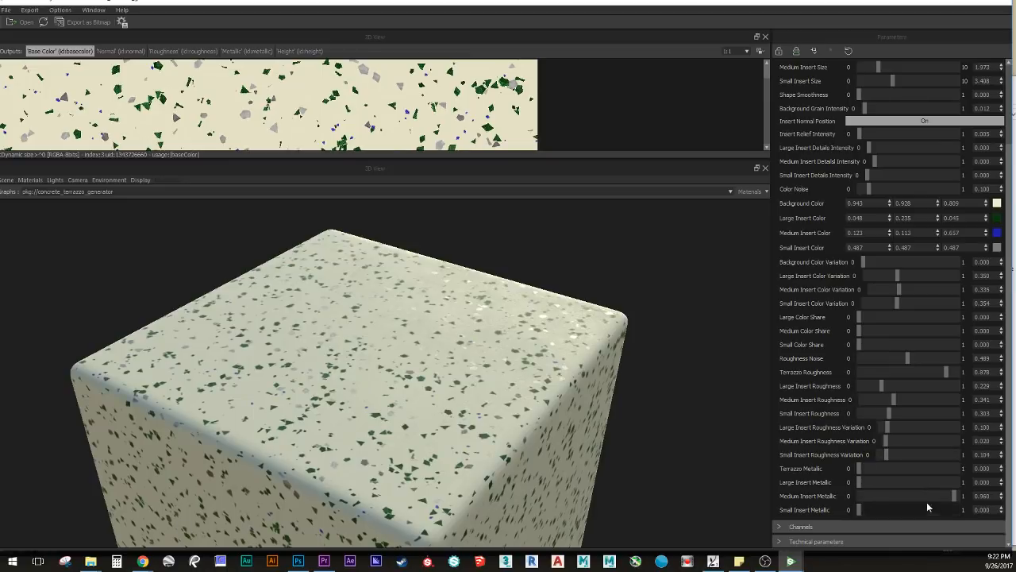
scroll(841, 407, up, 3)
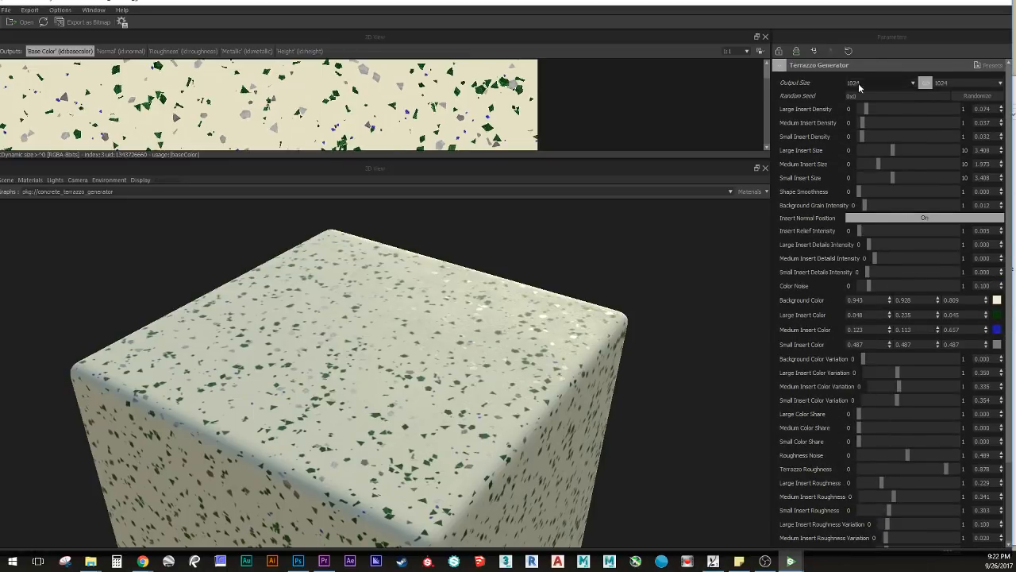
click(889, 83)
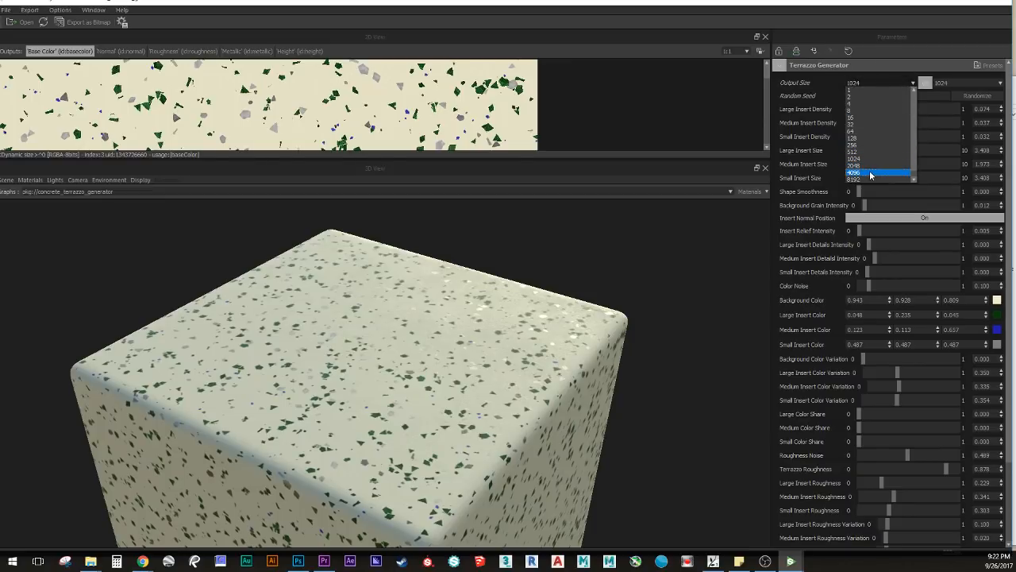
click(873, 170)
scroll(389, 419, up, 5)
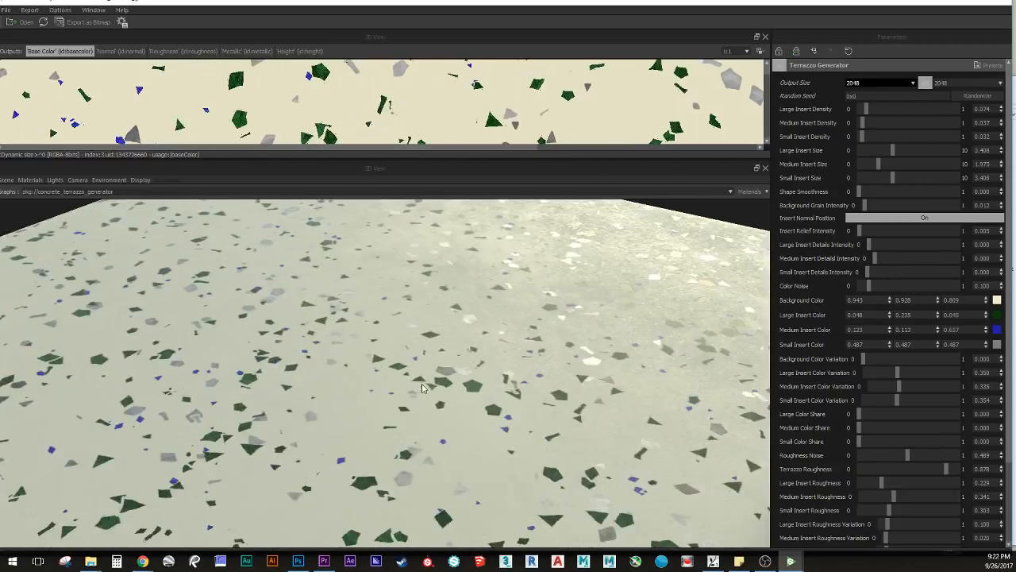
Step: Rotate the environment lighting, try a 4096 by 4096 output size and return it to 2048 by 2048
ctrl+shift+drag(478, 379, 497, 389)
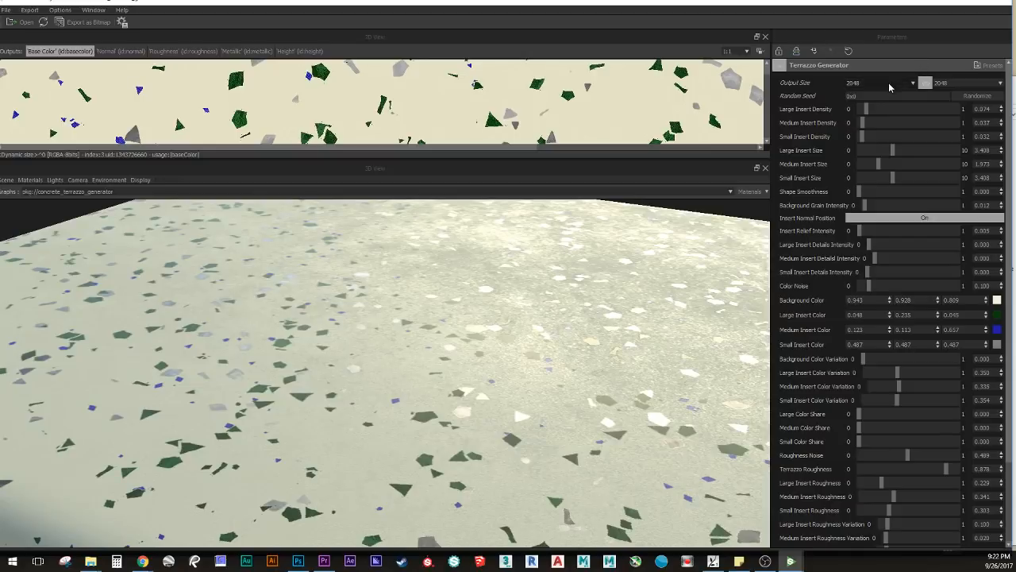
click(890, 83)
click(864, 172)
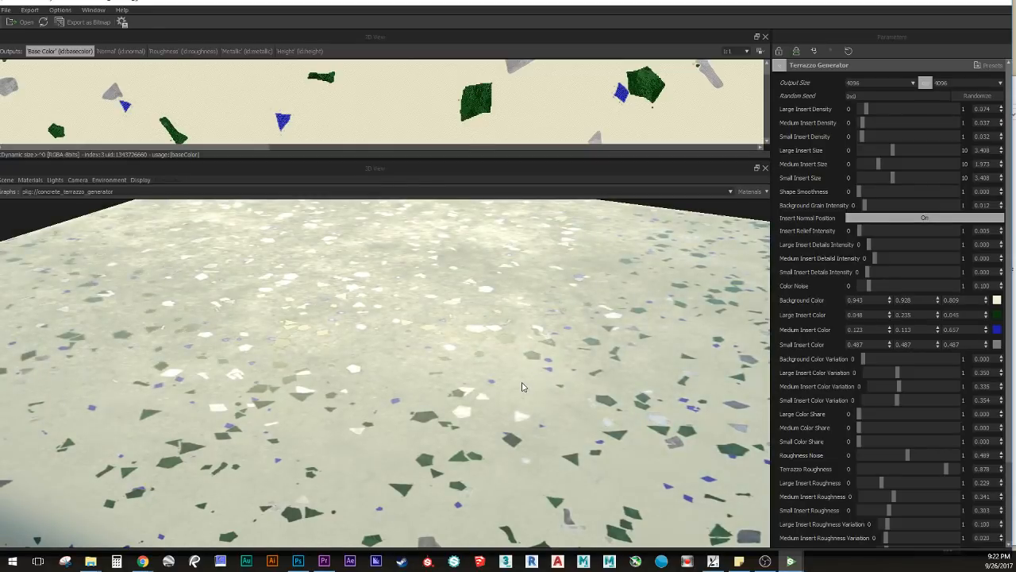
click(870, 83)
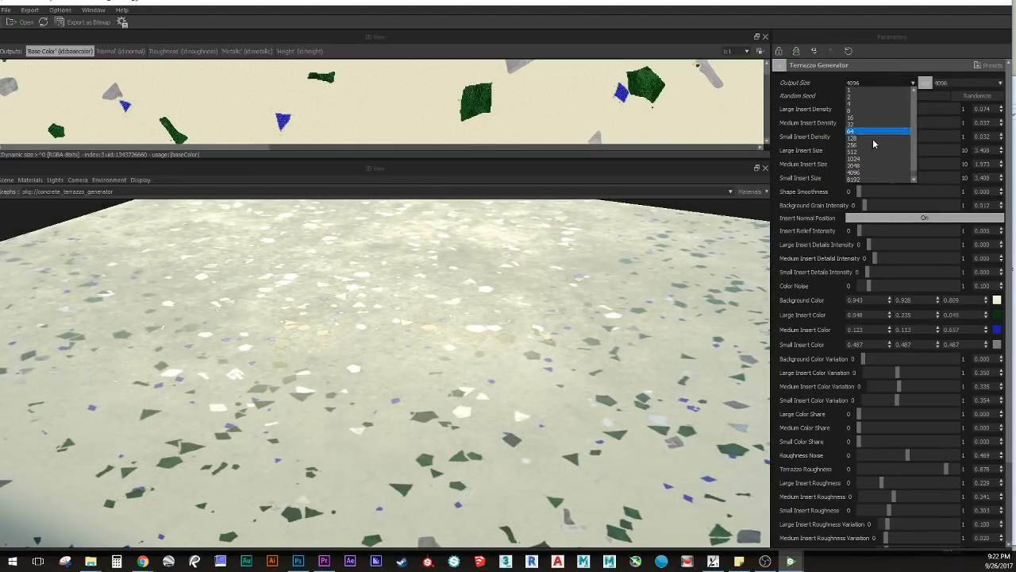
click(870, 166)
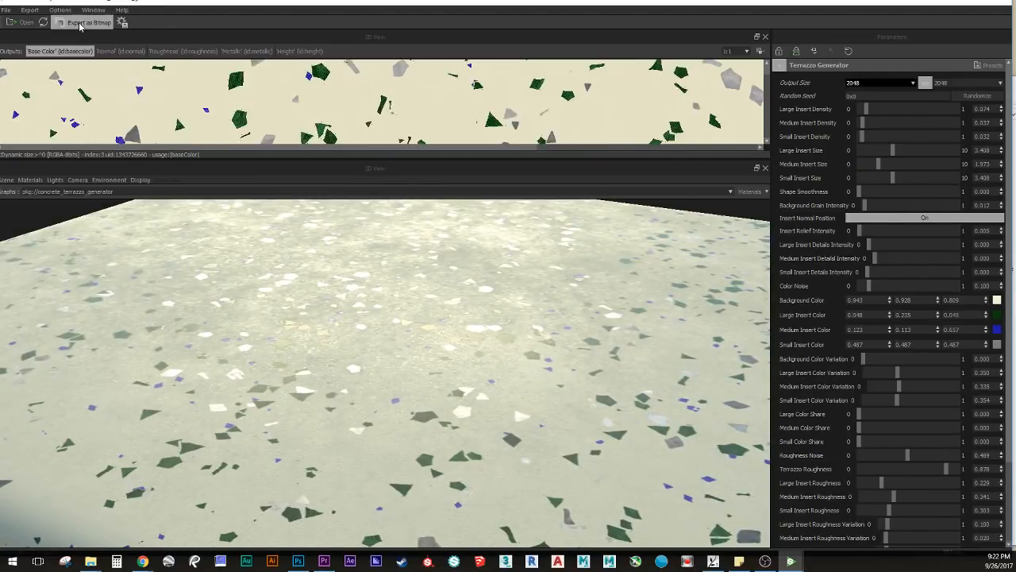
Step: Start a bitmap export and limit its outputs to Diffuse, Normal and Glossiness
click(87, 22)
click(354, 257)
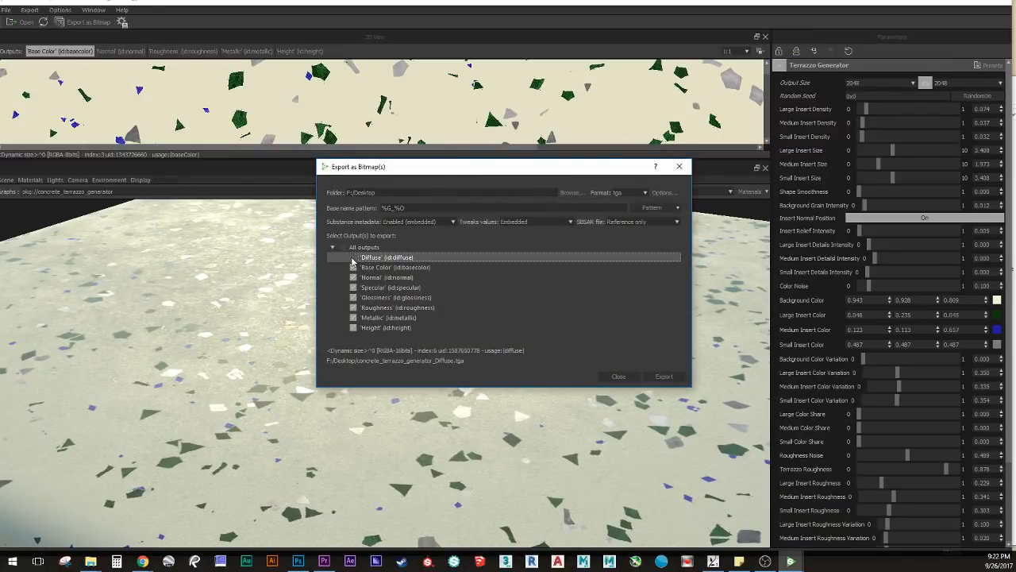
click(353, 267)
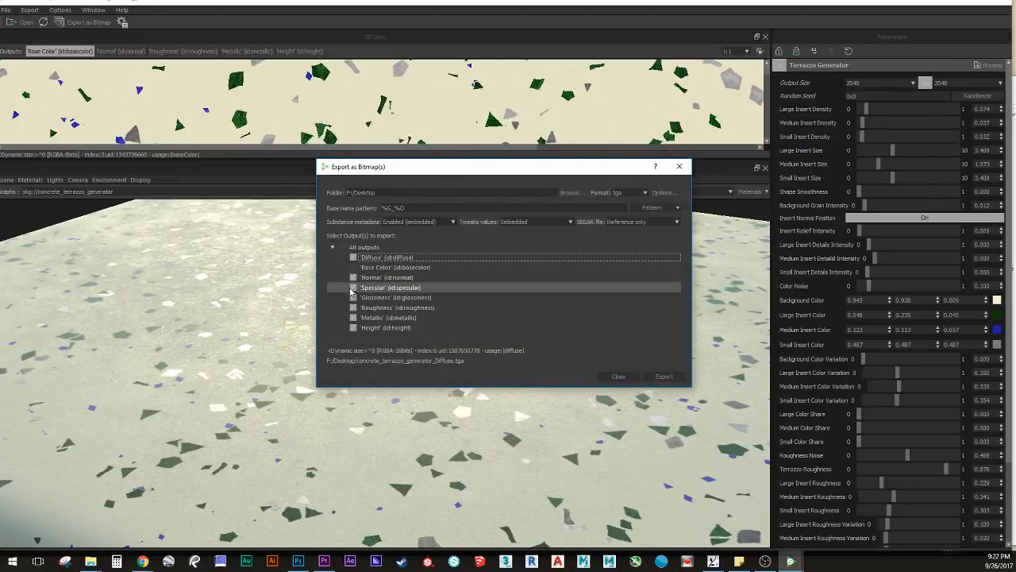
click(353, 288)
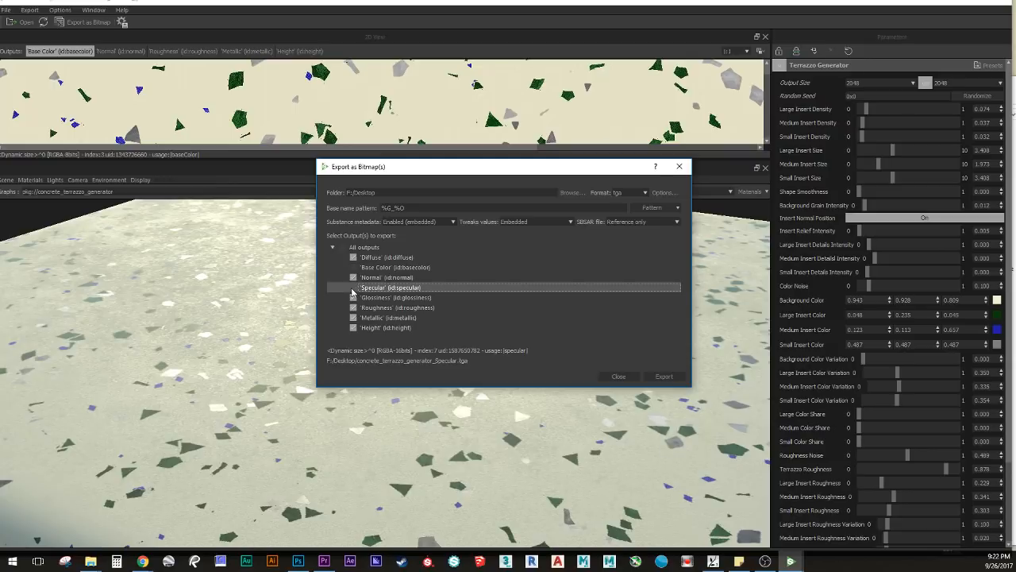
click(354, 307)
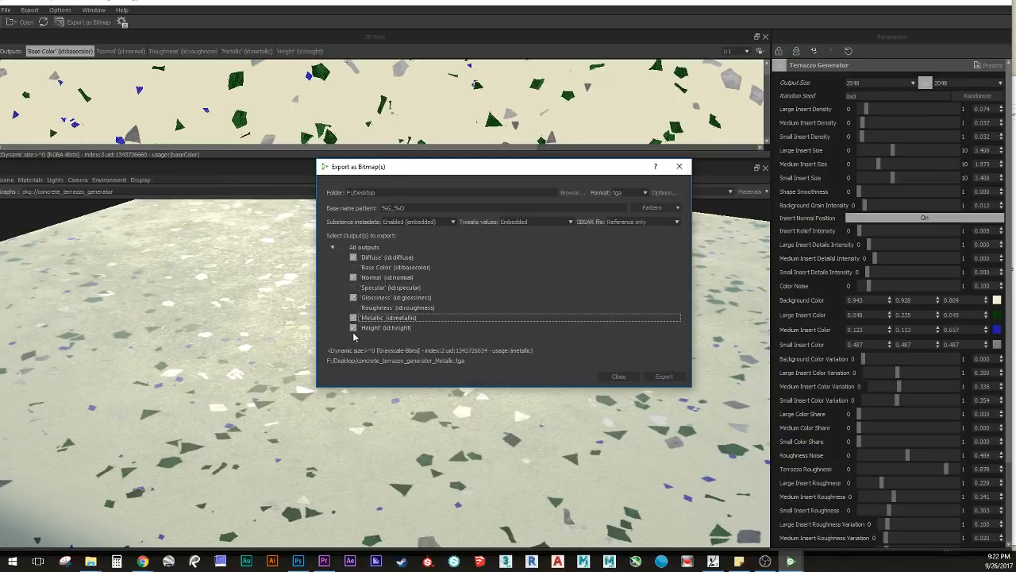
click(353, 327)
click(353, 317)
Step: Export the maps as jpg to the Desktop with tweaks values saved in an external .sbsprs file
click(627, 193)
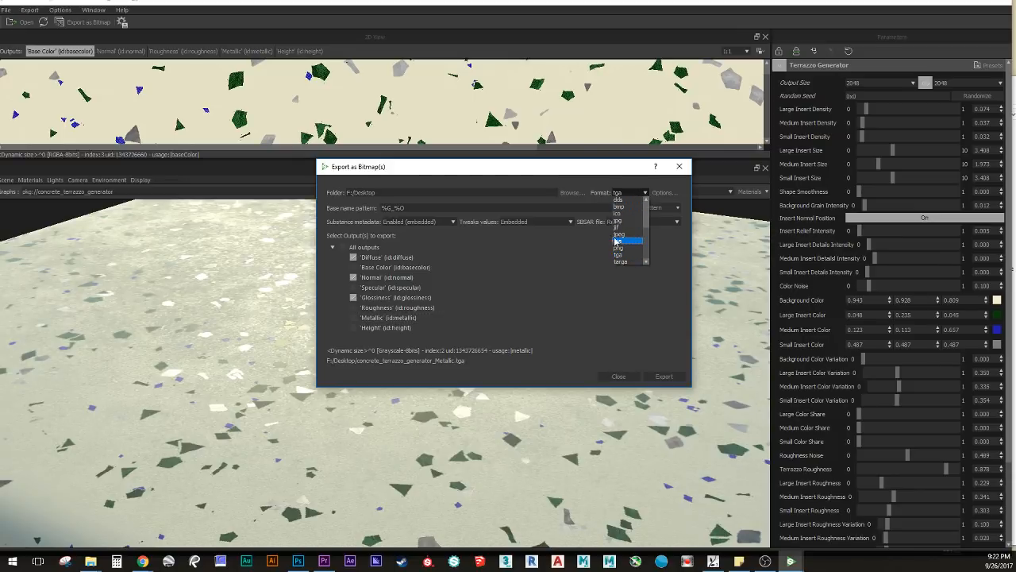
click(619, 220)
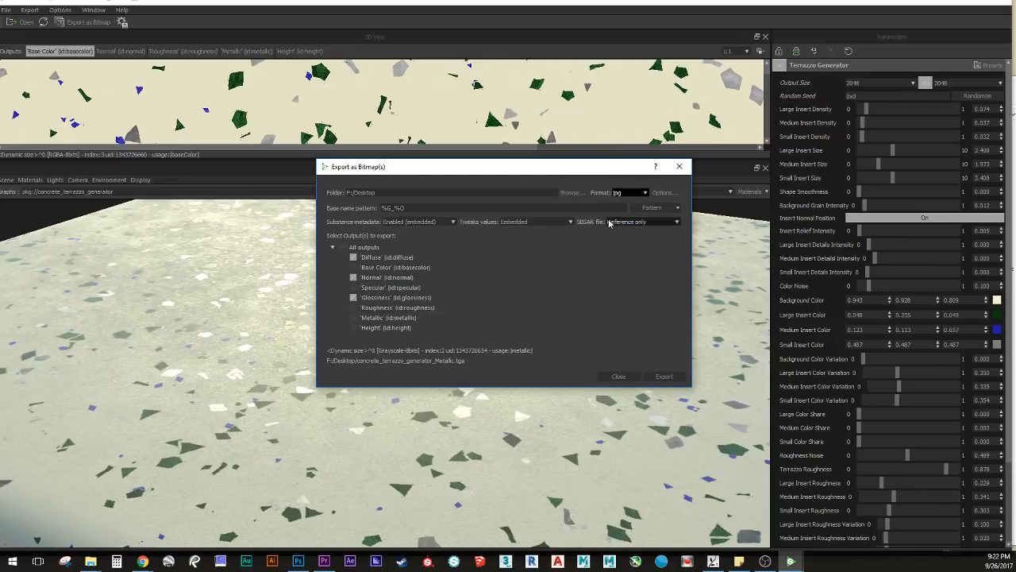
click(542, 226)
click(534, 238)
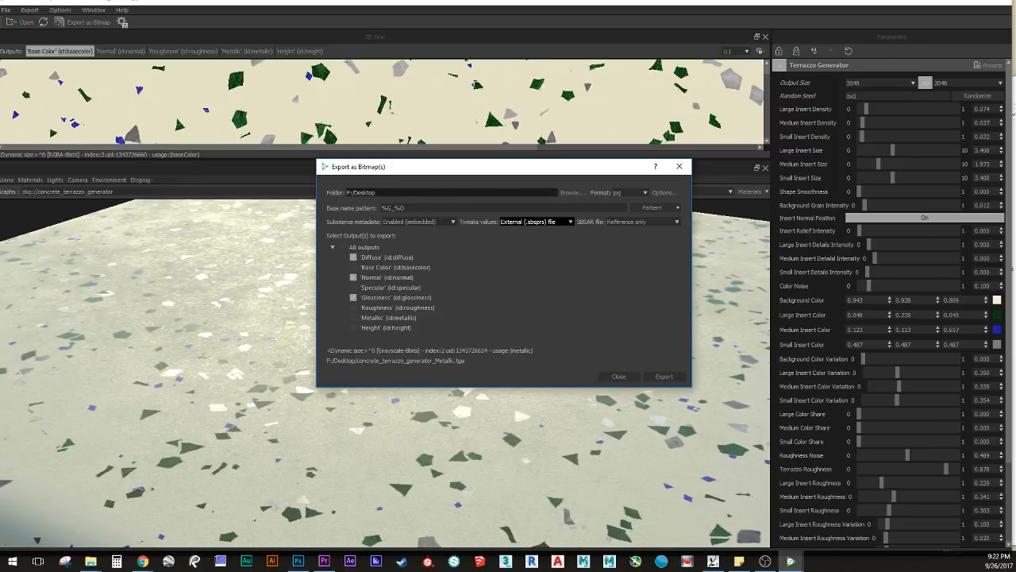
click(655, 207)
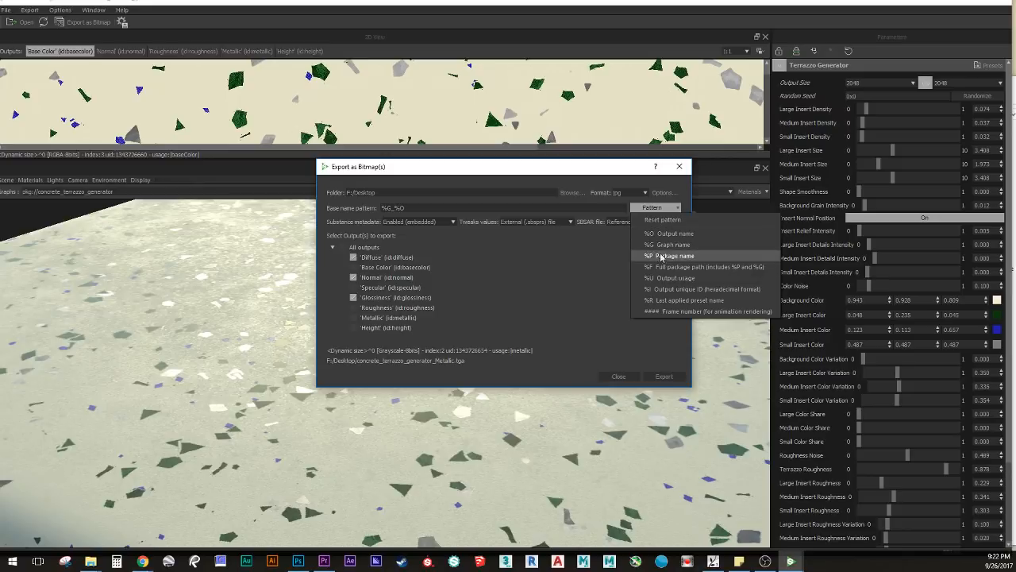
click(589, 266)
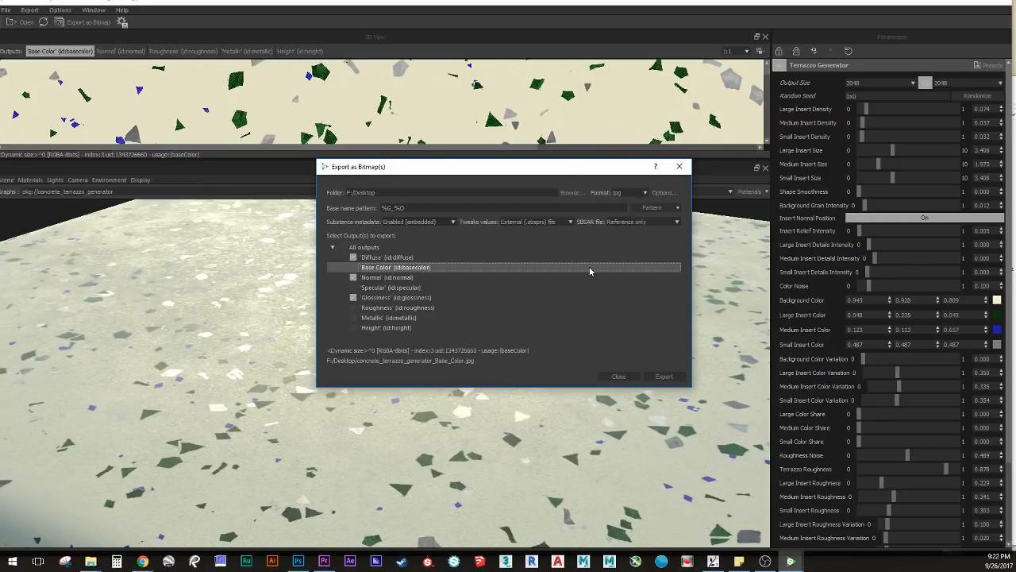
click(664, 377)
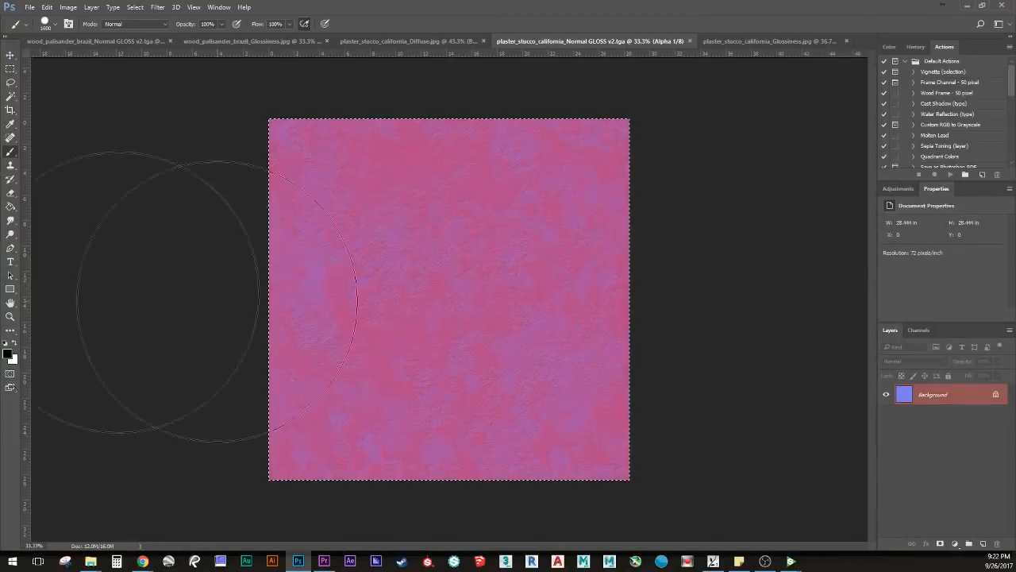
Step: Clear the selection in Photoshop's plaster stucco normal map and bring the File Explorer Desktop folder fully into view
key(ctrl+a)
key(ctrl+d)
key(alt+Tab)
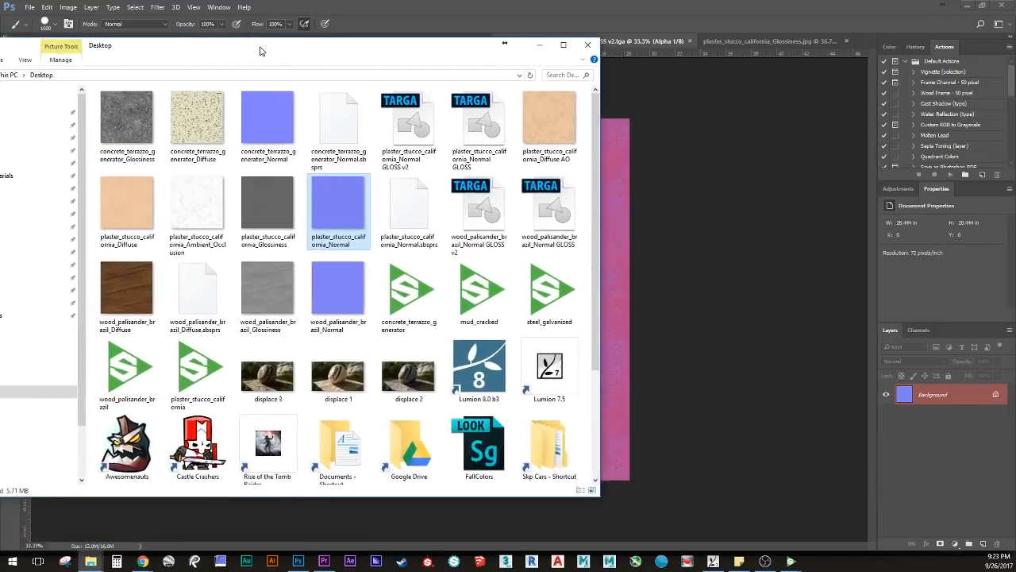
drag(261, 50, 273, 55)
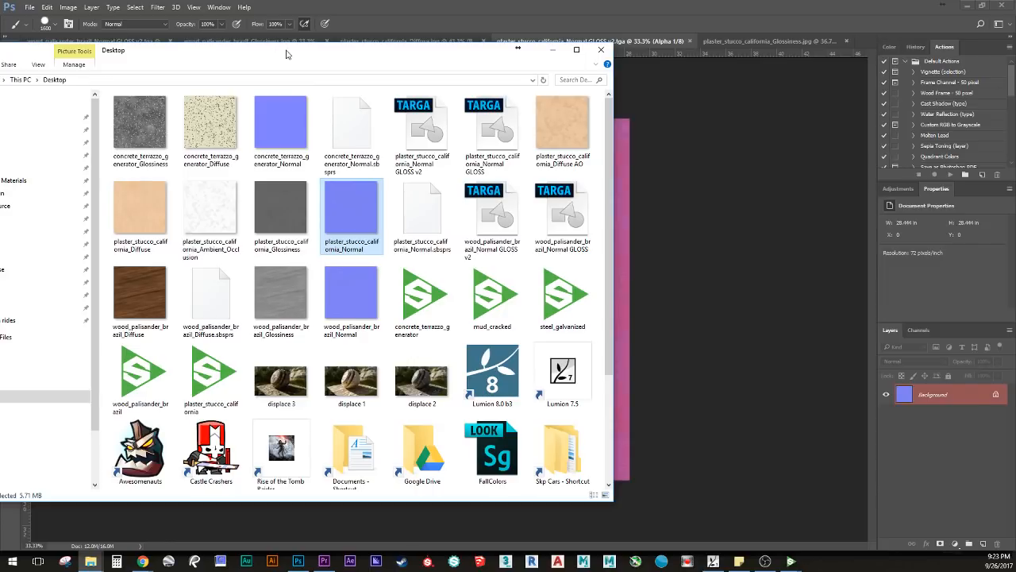
drag(290, 54, 379, 61)
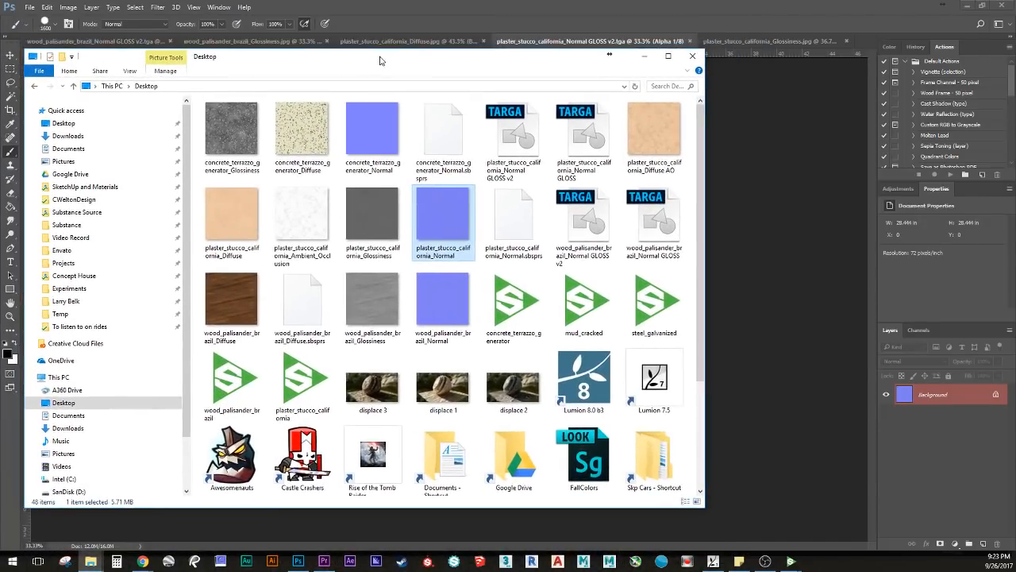
click(791, 561)
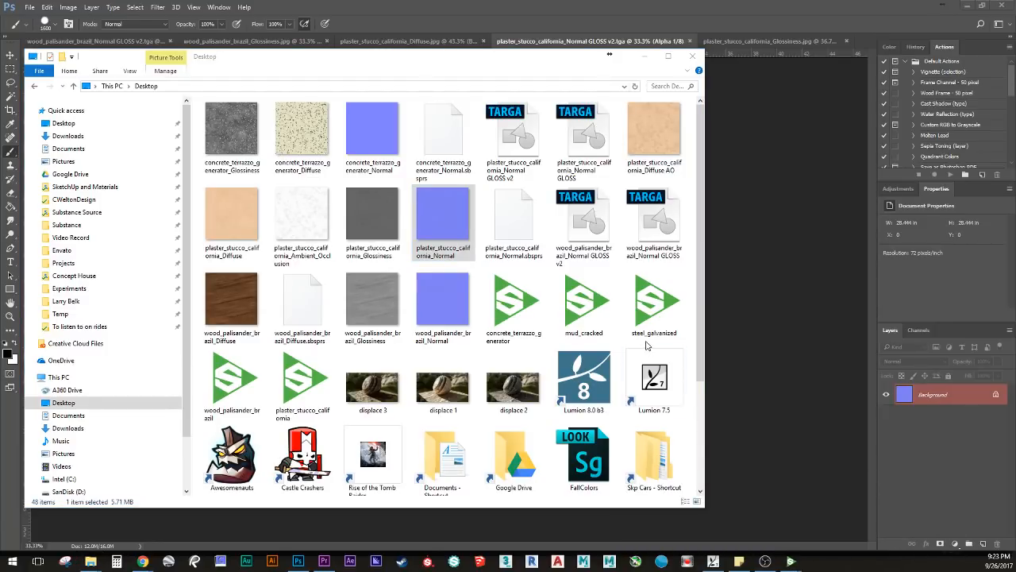
Step: Open the concrete_terrazzo_generator Diffuse, Normal and Glossiness images from the Desktop folder in Photoshop
click(306, 133)
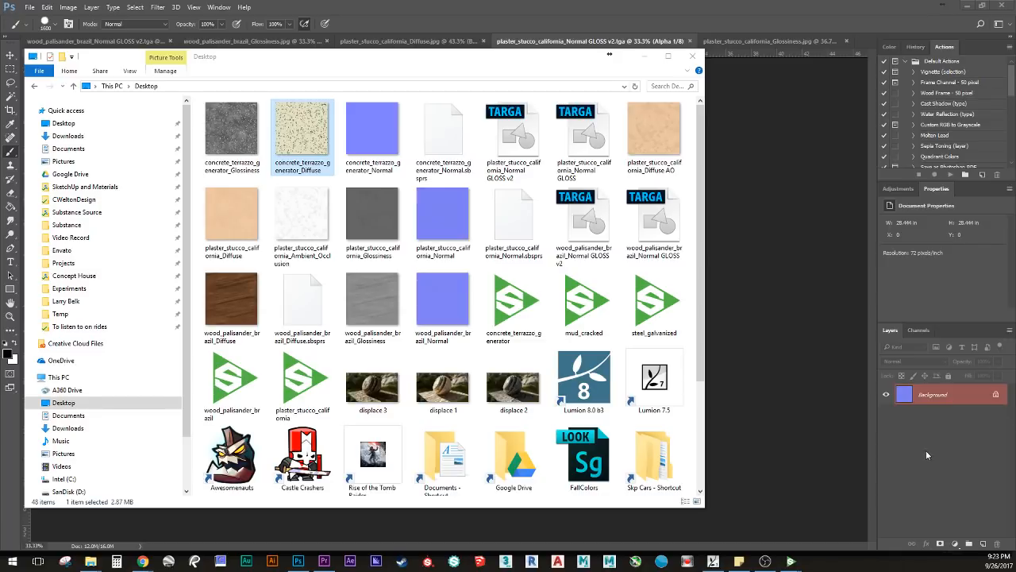
key(Return)
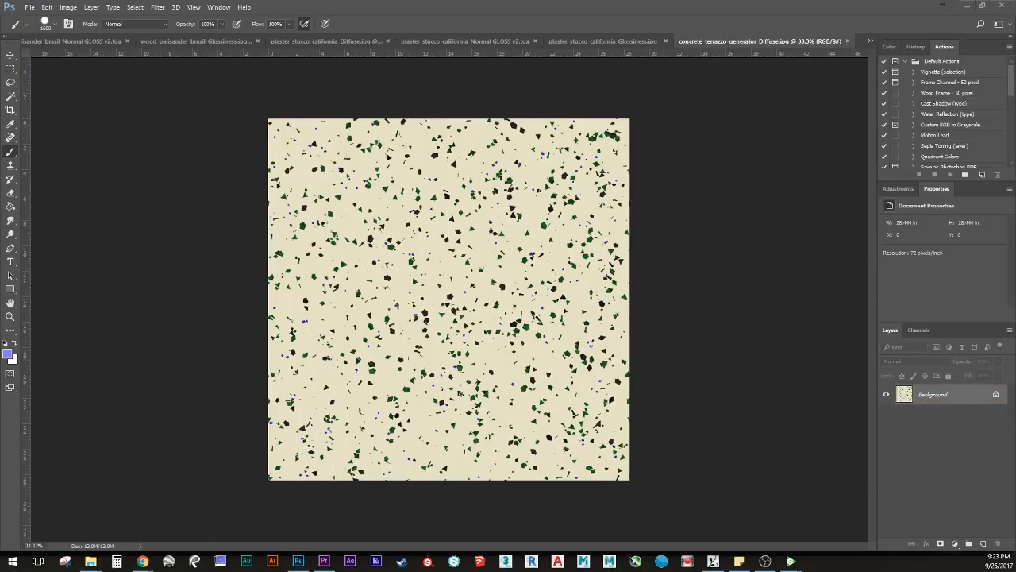
key(alt+Tab)
click(149, 161)
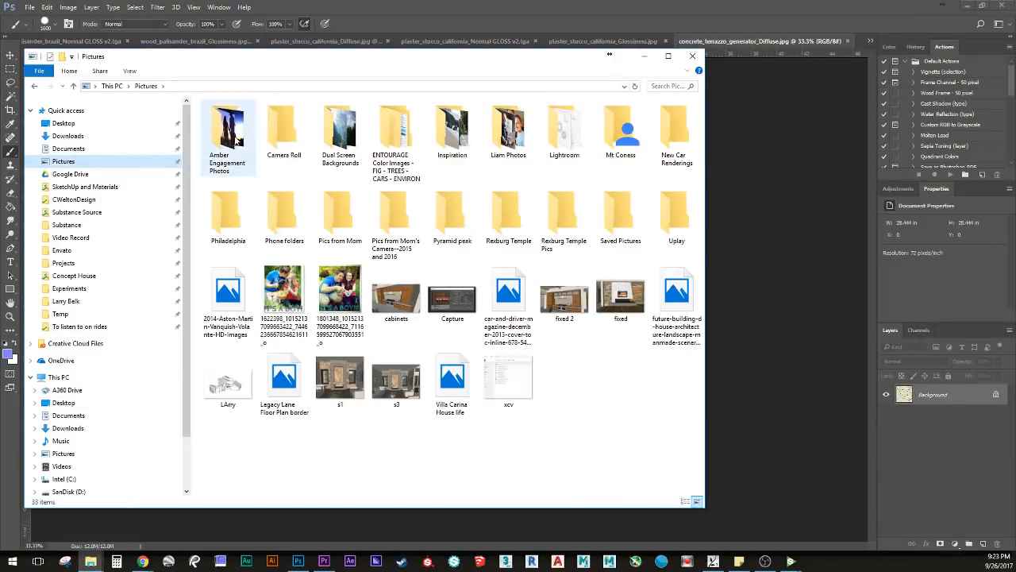
click(64, 403)
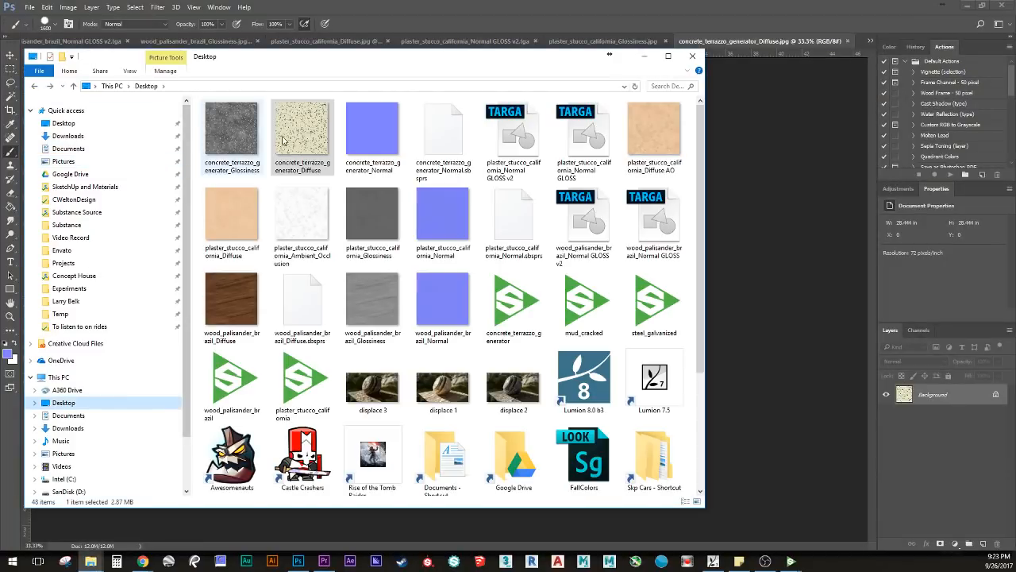
click(372, 133)
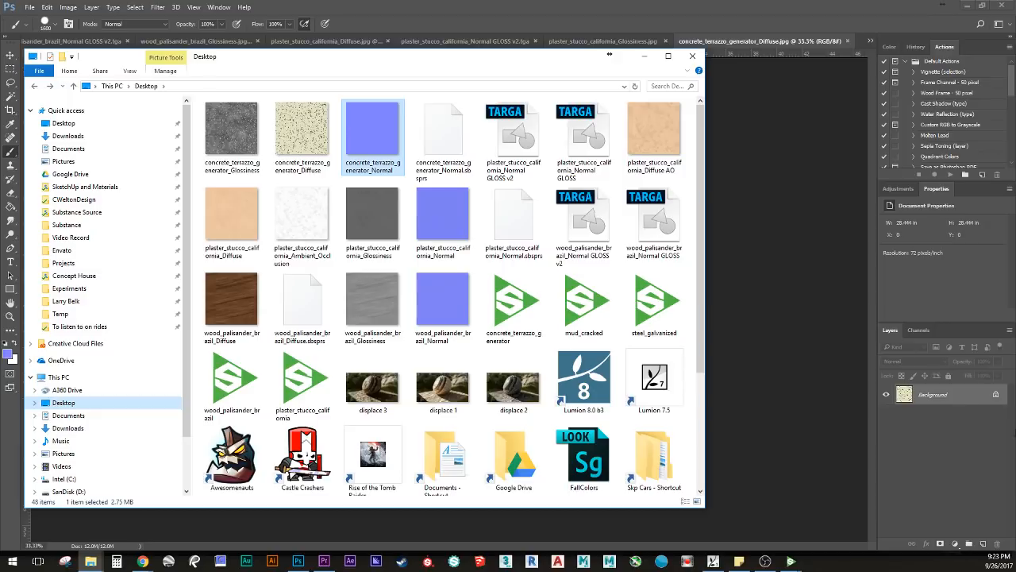
key(Return)
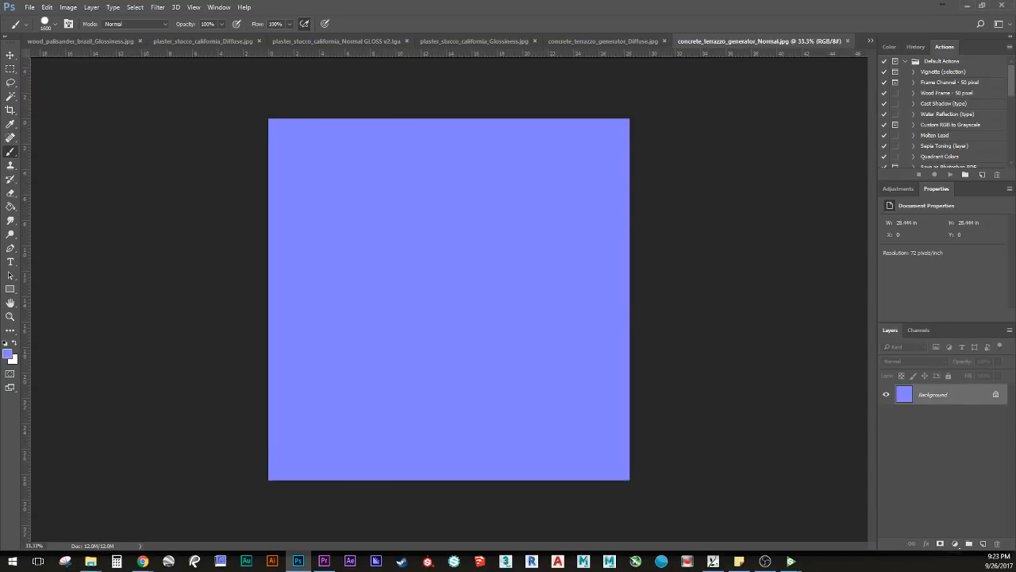
key(alt+Tab)
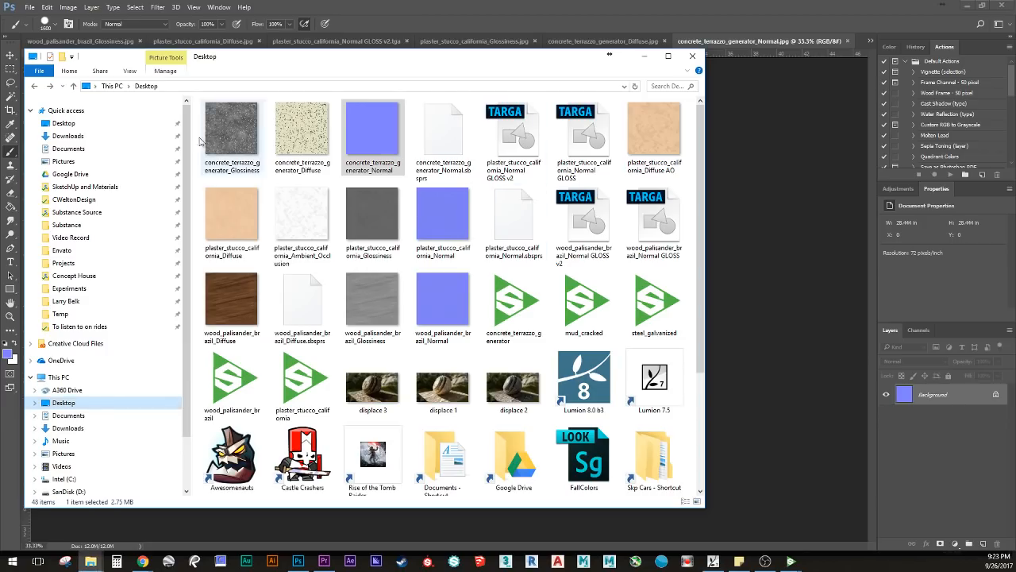
drag(197, 137, 917, 454)
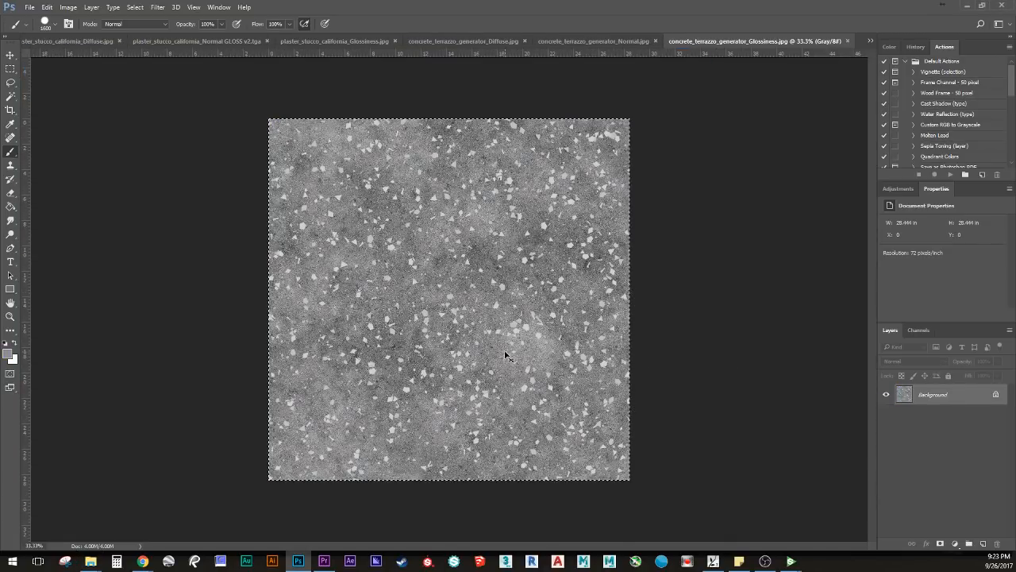
Step: Paste the copied glossiness map into a new alpha channel of concrete_terrazzo_generator_Normal.jpg and show the RGB channels with it
click(612, 42)
click(918, 330)
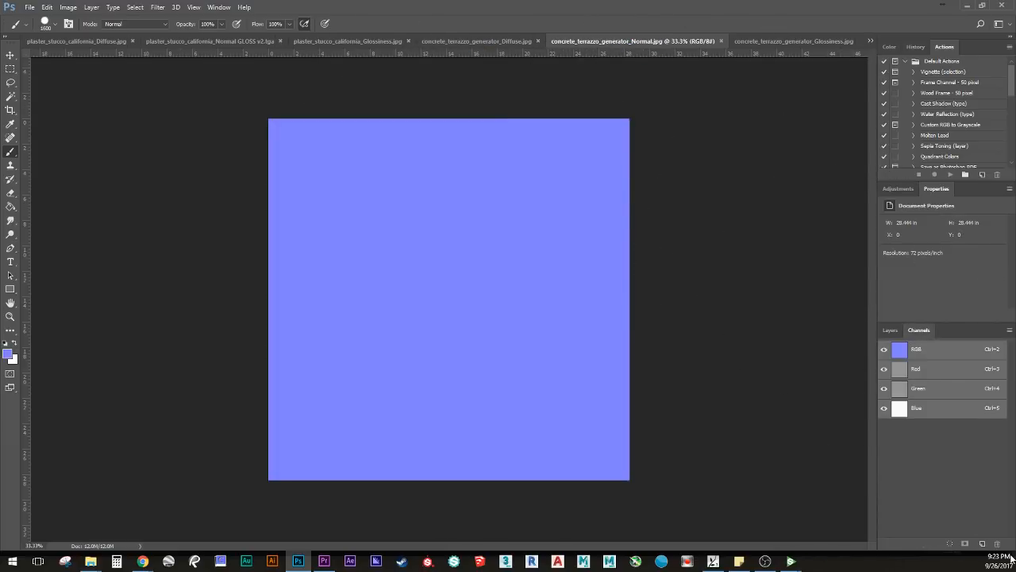
click(983, 543)
key(ctrl+v)
click(885, 349)
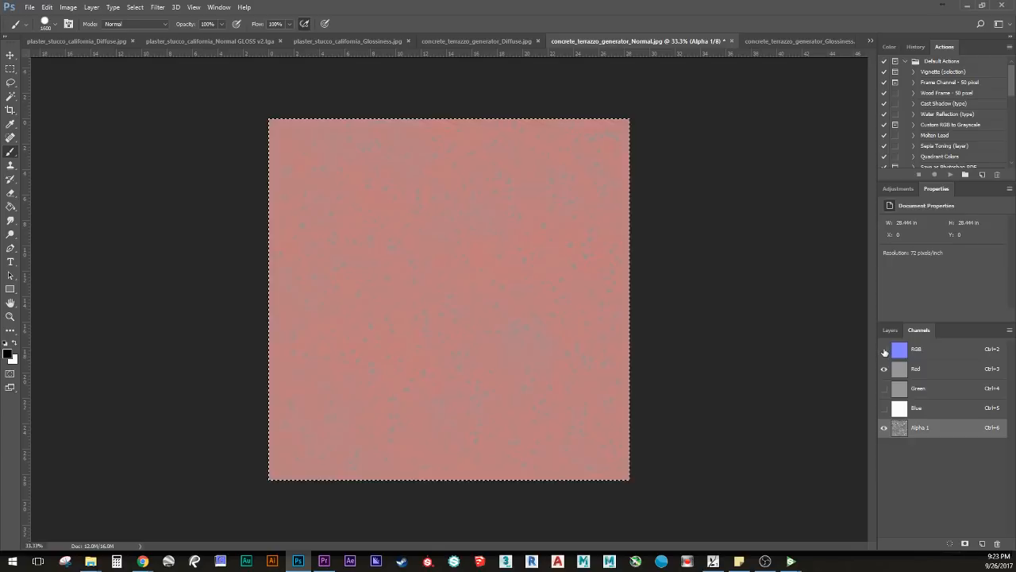
Step: Select the normal map's RGB composite channel, comparing its Background layer with the channel list
click(890, 330)
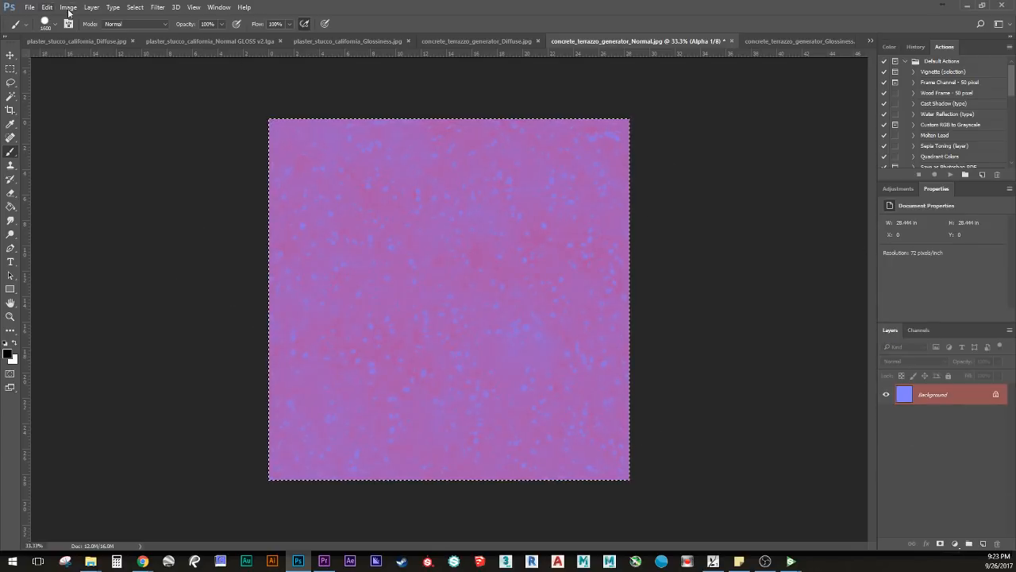
click(918, 331)
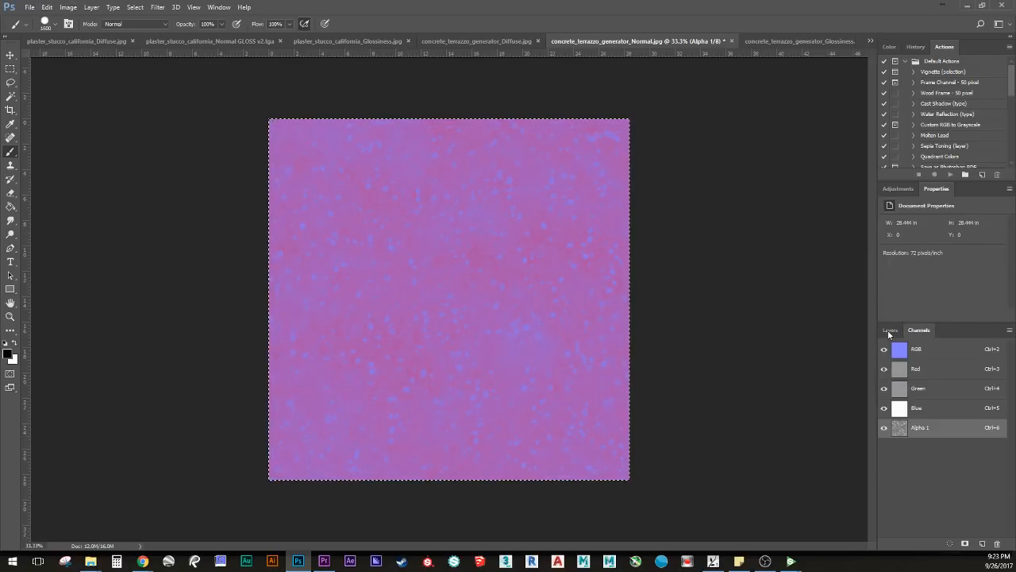
click(906, 355)
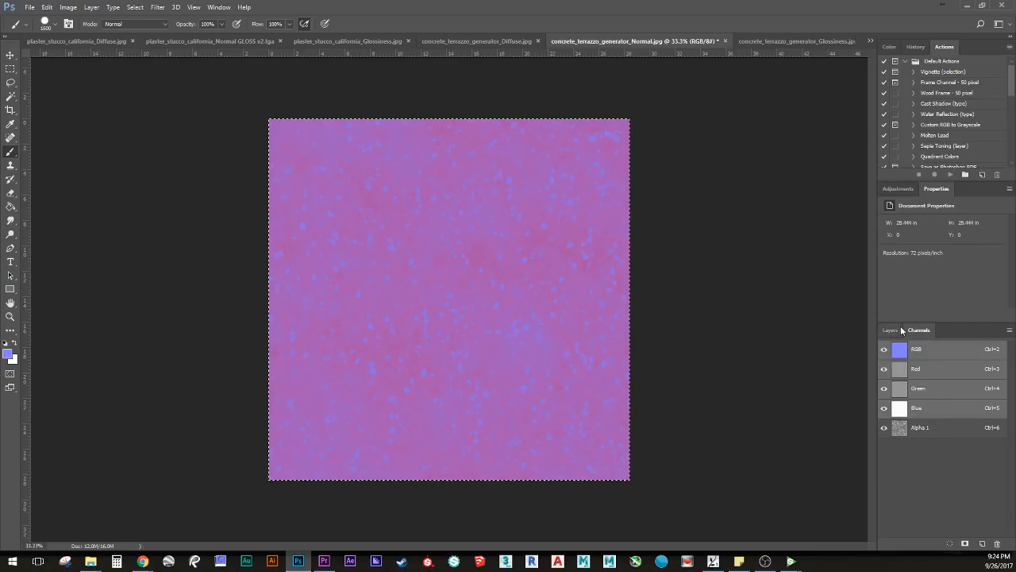
click(896, 330)
click(919, 331)
click(891, 330)
click(919, 331)
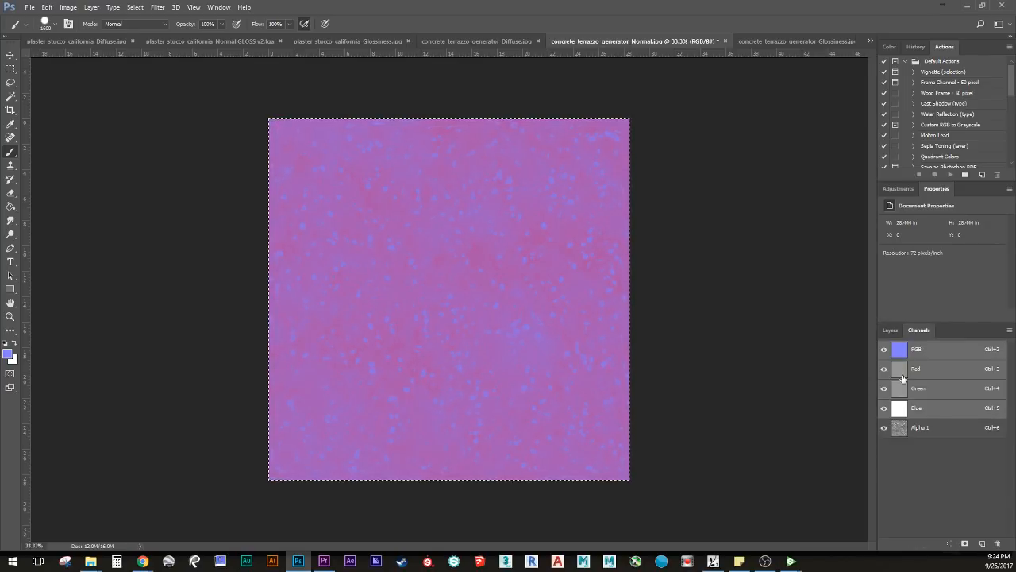
Step: Try painting black over the Alpha 1 channel with the brush, undo it and reselect the RGB composite channel
click(922, 434)
click(891, 329)
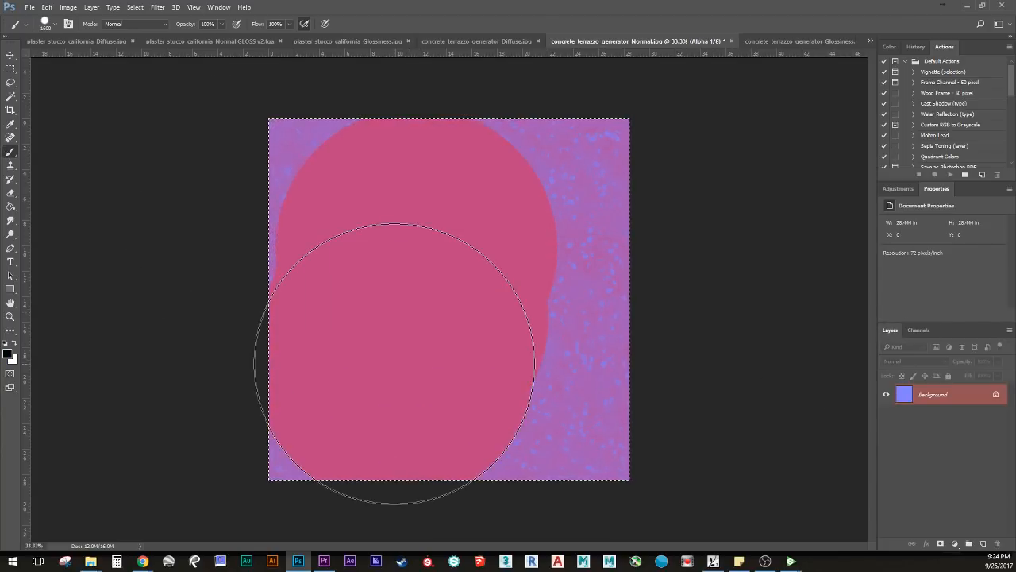
click(919, 329)
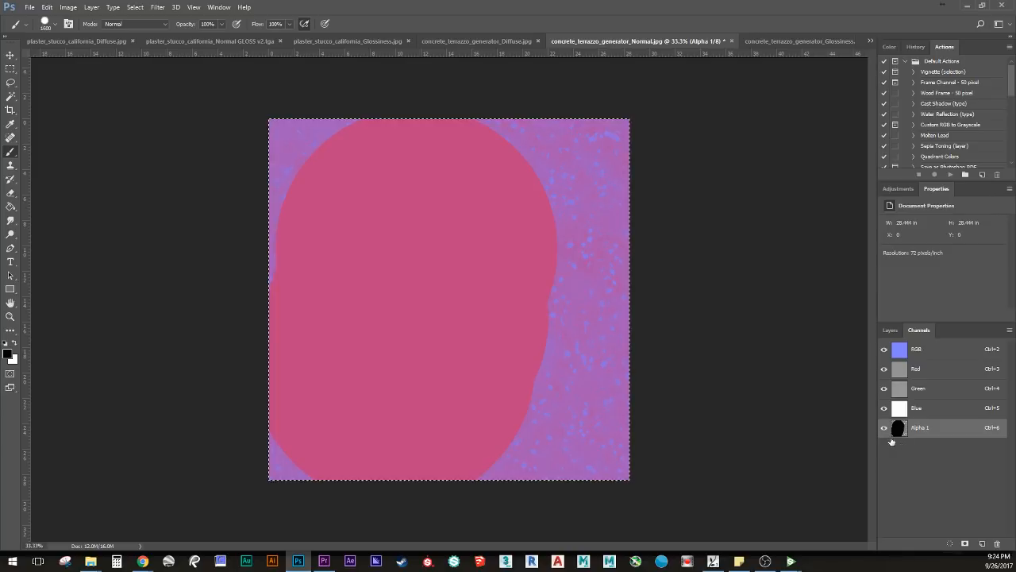
click(920, 356)
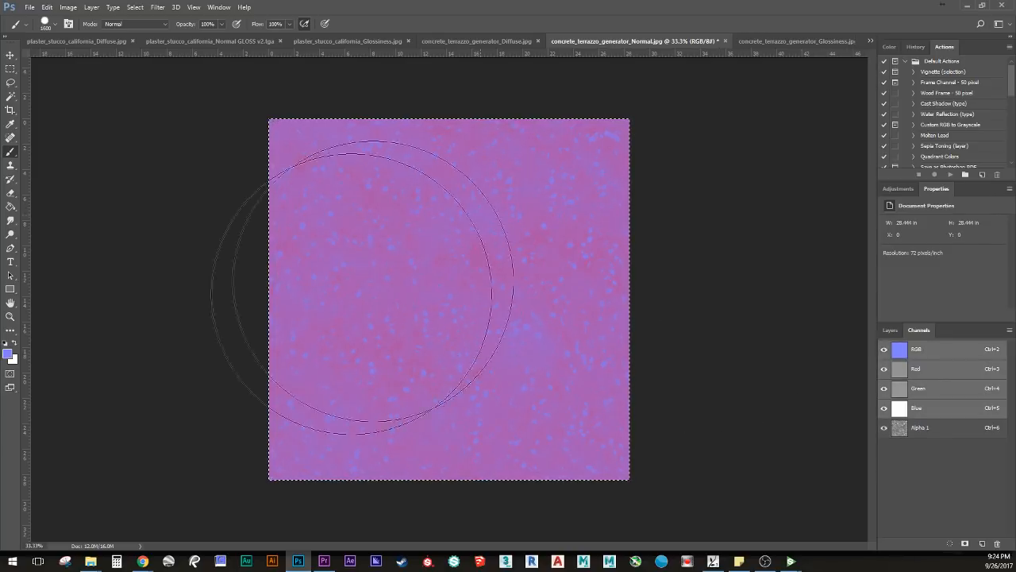
Step: Try painting black over the normal map's Background layer with the brush, and undo the stroke
click(891, 329)
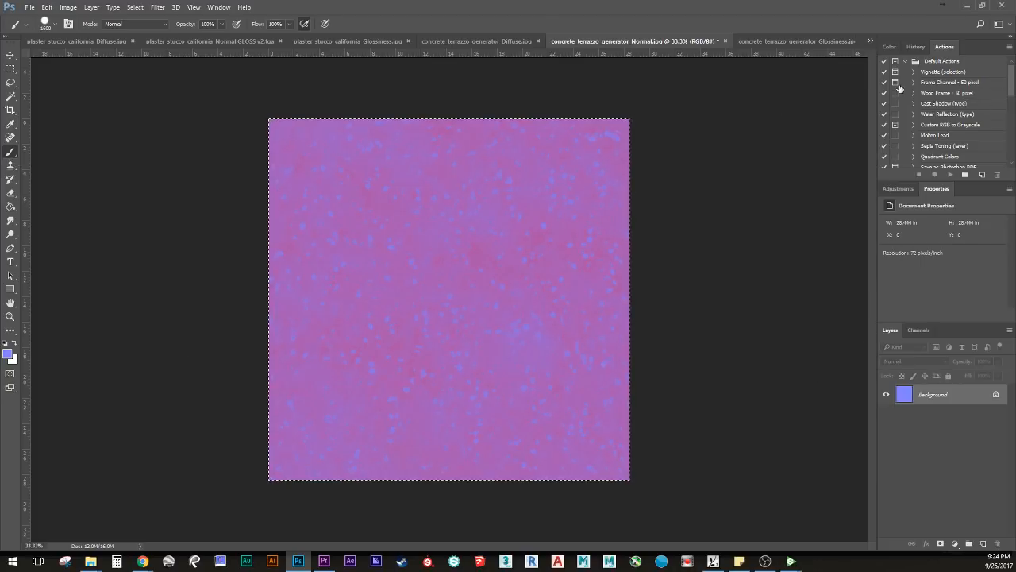
click(890, 46)
click(925, 175)
mouse_move(547, 246)
mouse_down()
mouse_move(481, 258)
mouse_move(509, 339)
mouse_up()
key(ctrl+z)
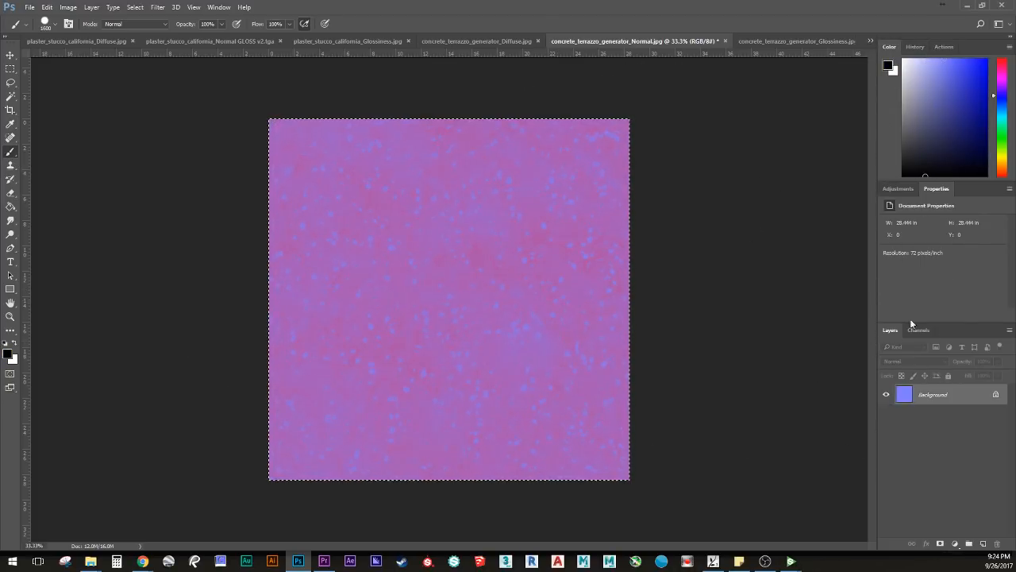
Step: Save the normal map to the Desktop as the Targa file "concrete_terrazzo_generator_Normal GLOSS" with alpha channels included, and clear the selection
click(30, 7)
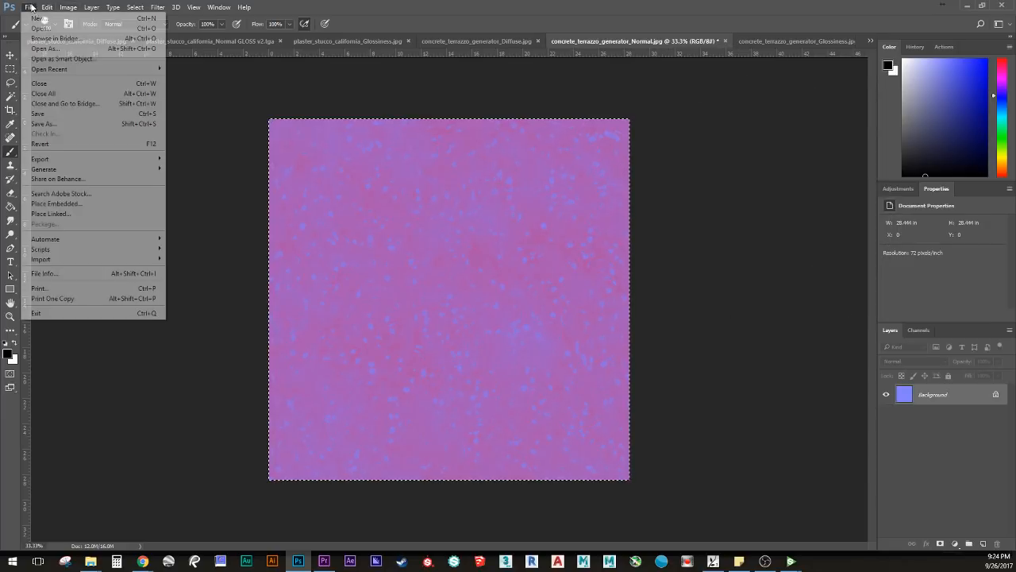
click(88, 123)
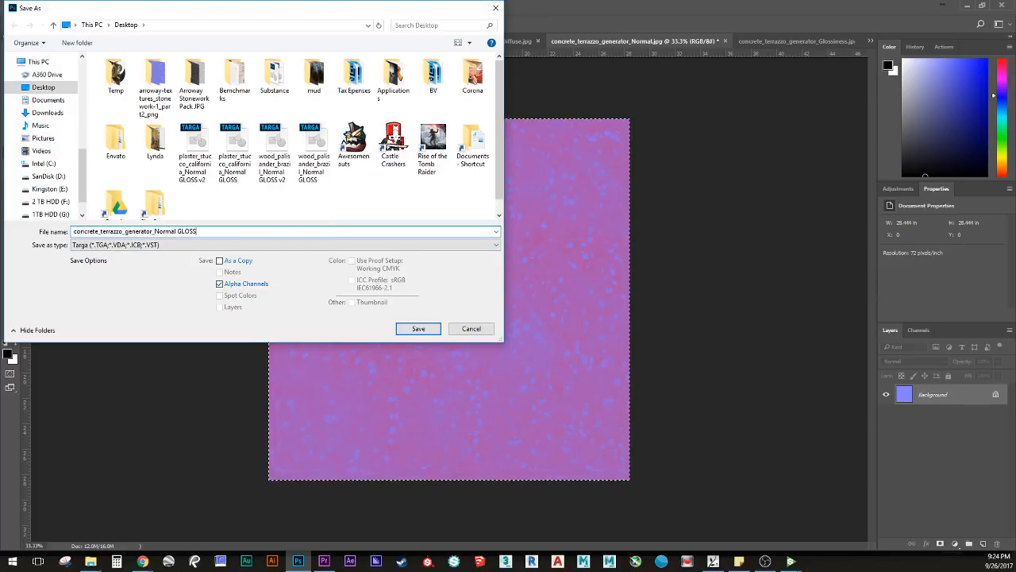
key(Return)
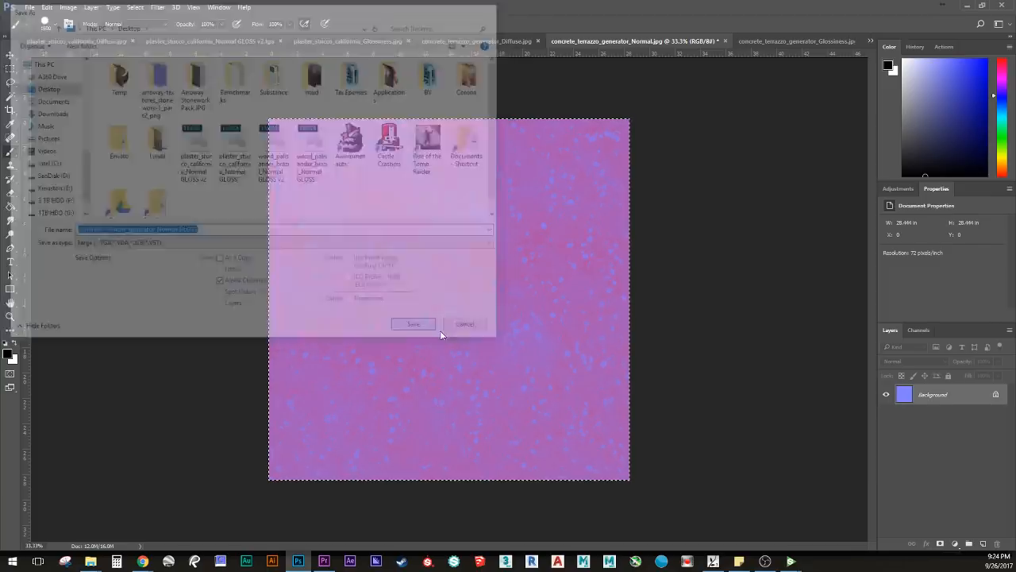
click(331, 102)
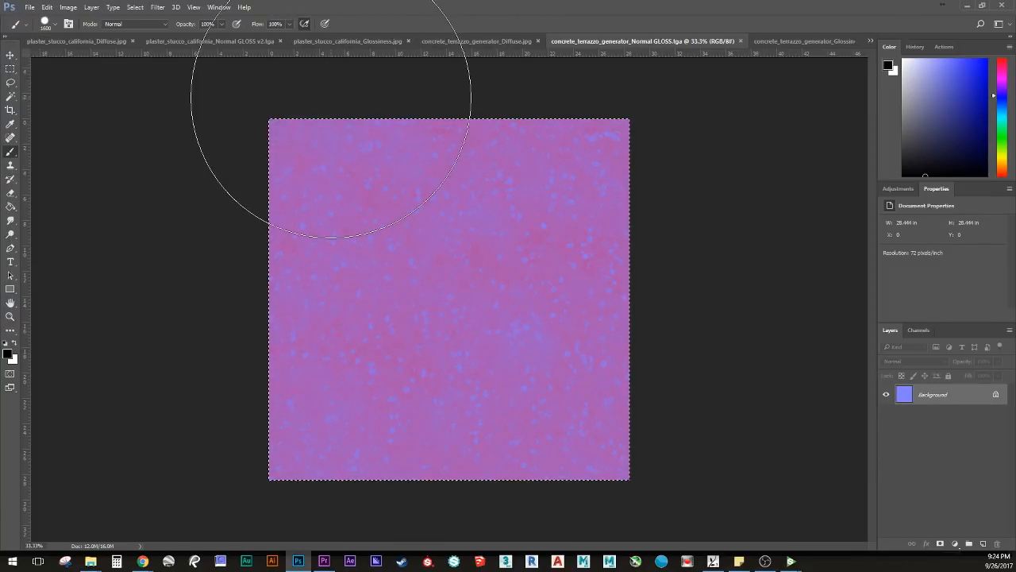
key(ctrl+d)
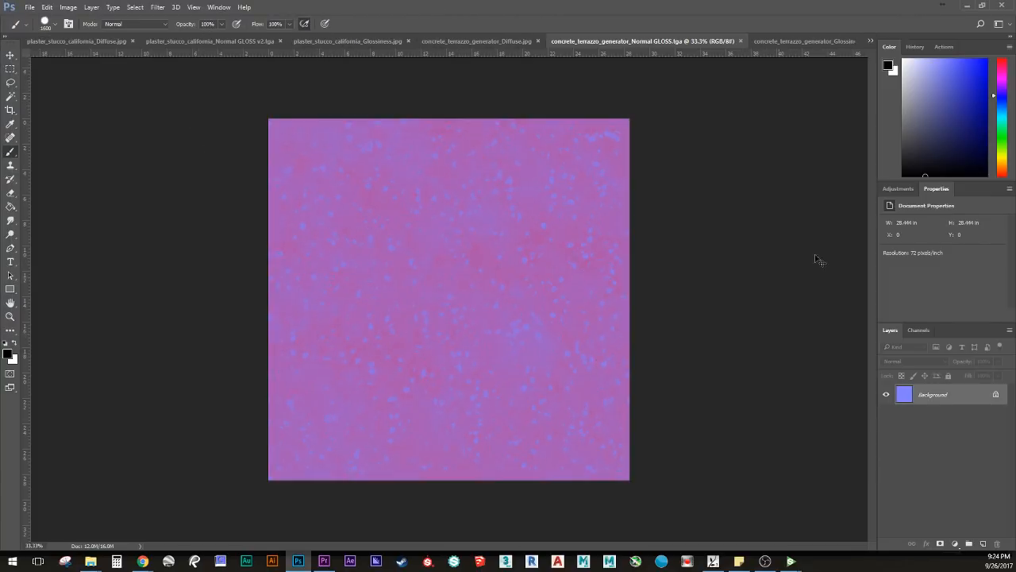
Step: Switch to the Lumion scene, view it in Photo mode and return to Build mode
click(971, 7)
click(982, 5)
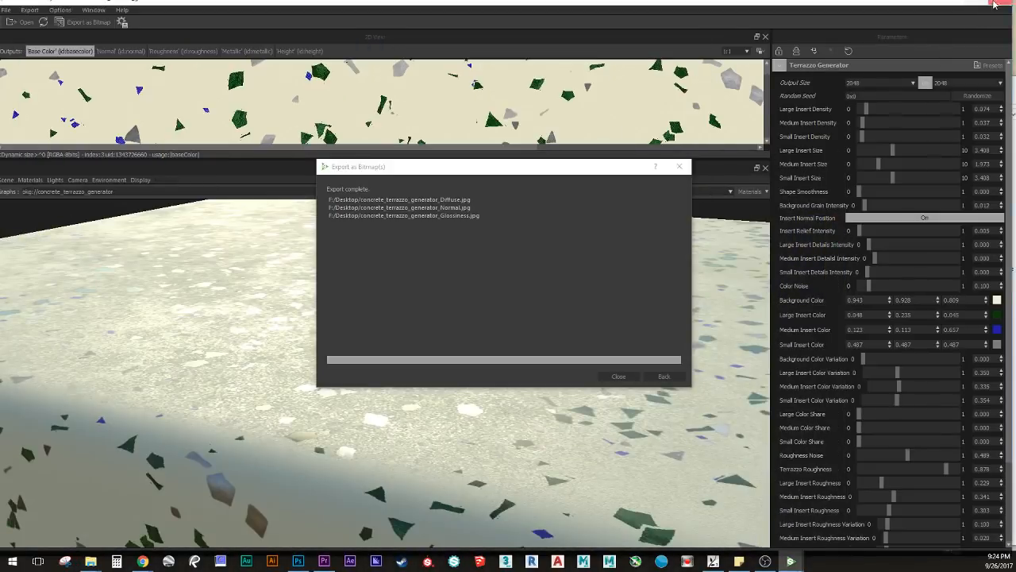
click(1002, 5)
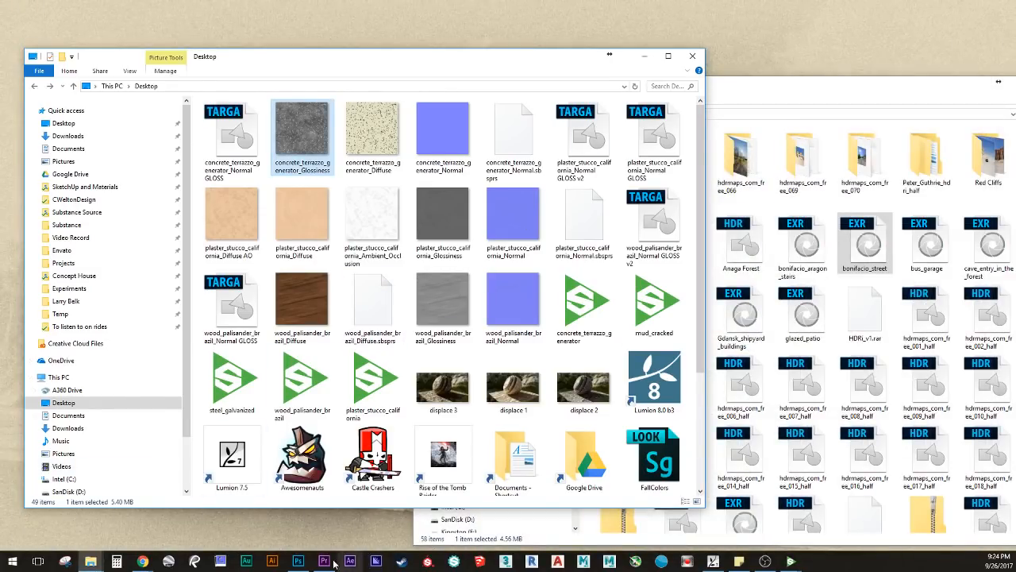
click(713, 561)
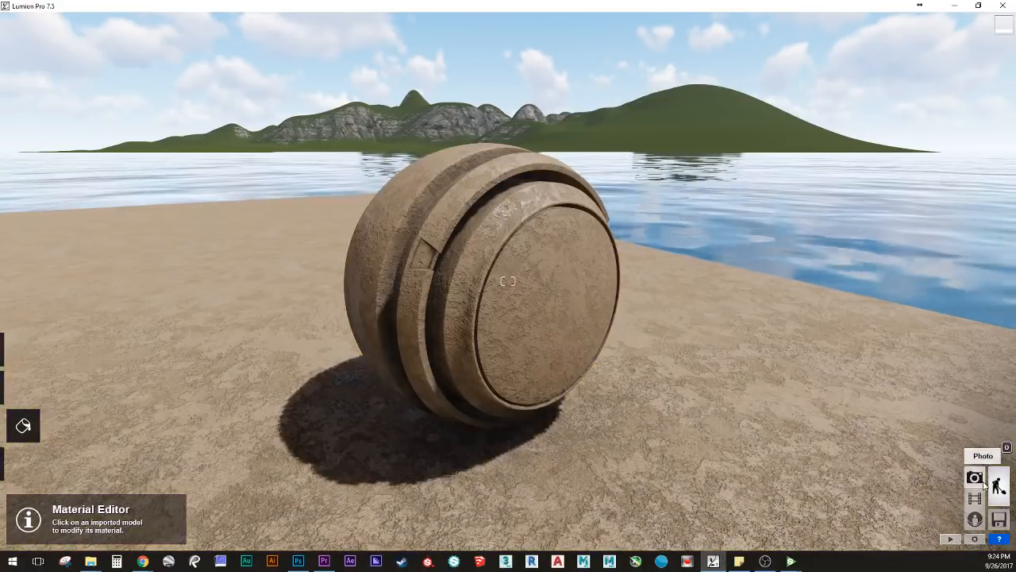
click(983, 485)
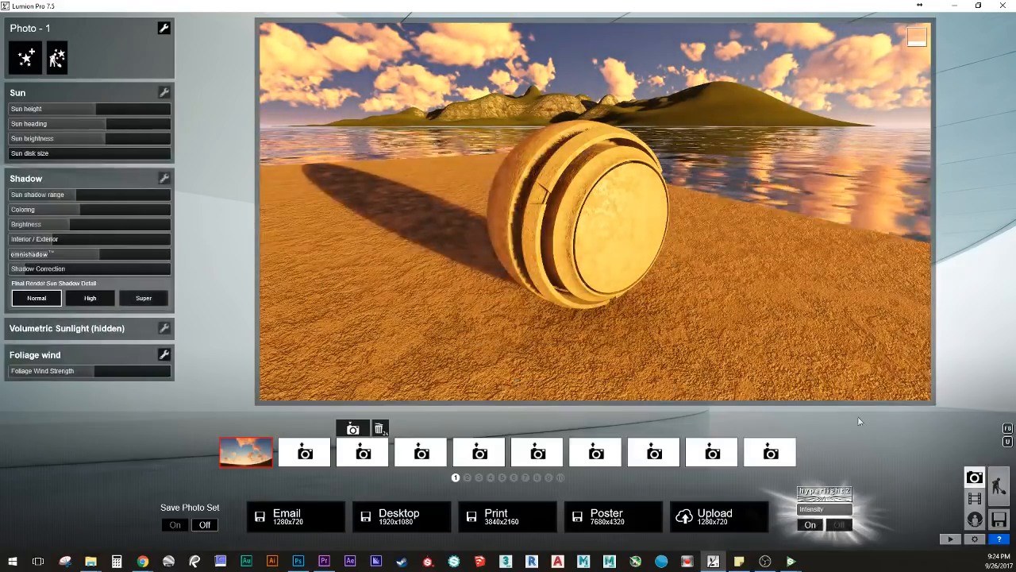
click(1000, 486)
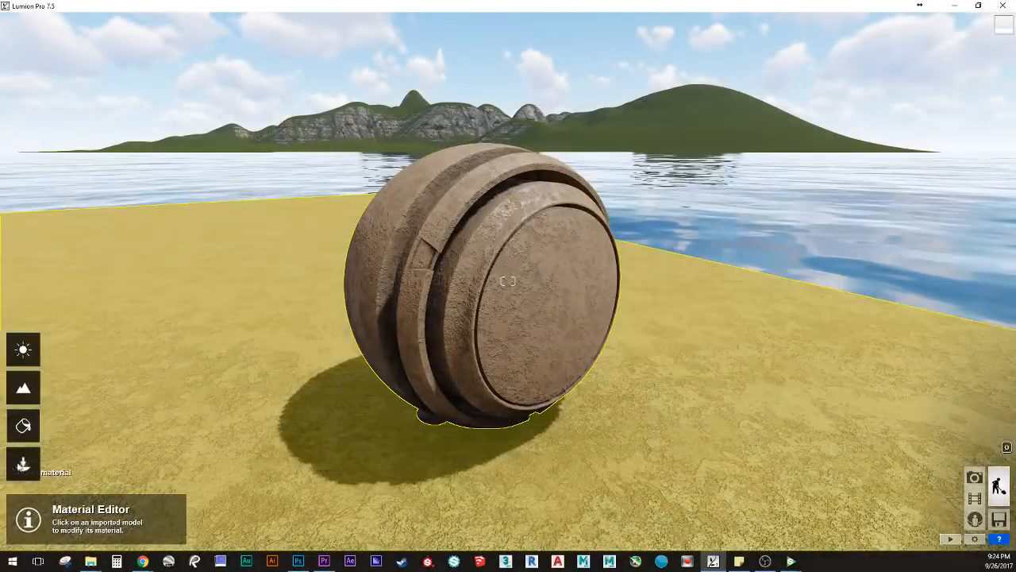
Step: Make layer 9 visible and frame the red ball together with its ground plane
click(18, 466)
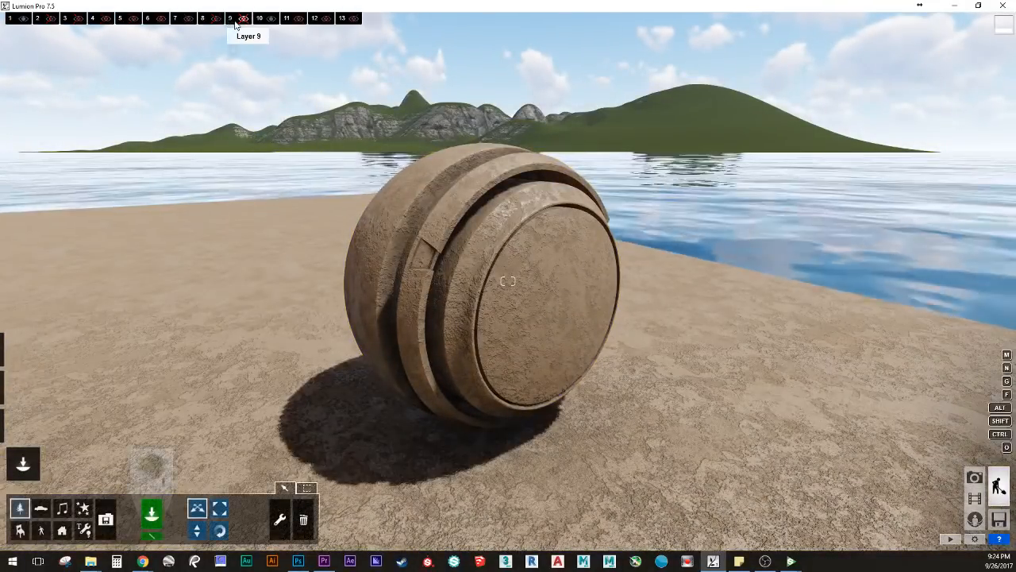
click(247, 19)
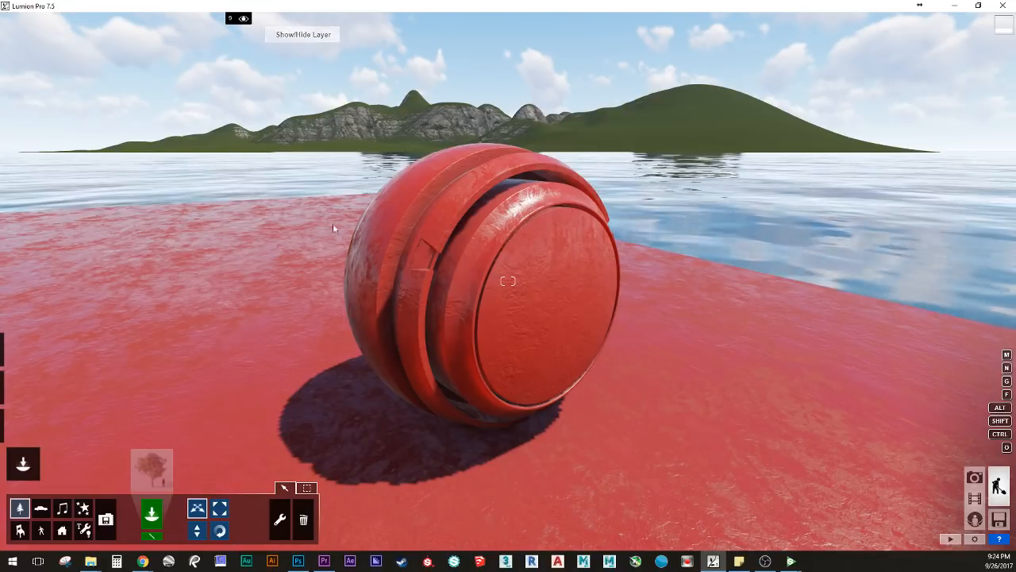
key(o)
right_drag(383, 441, 675, 445)
right_drag(508, 281, 595, 255)
key(d)
key(s)
key(e)
key(q)
key(w)
key(s)
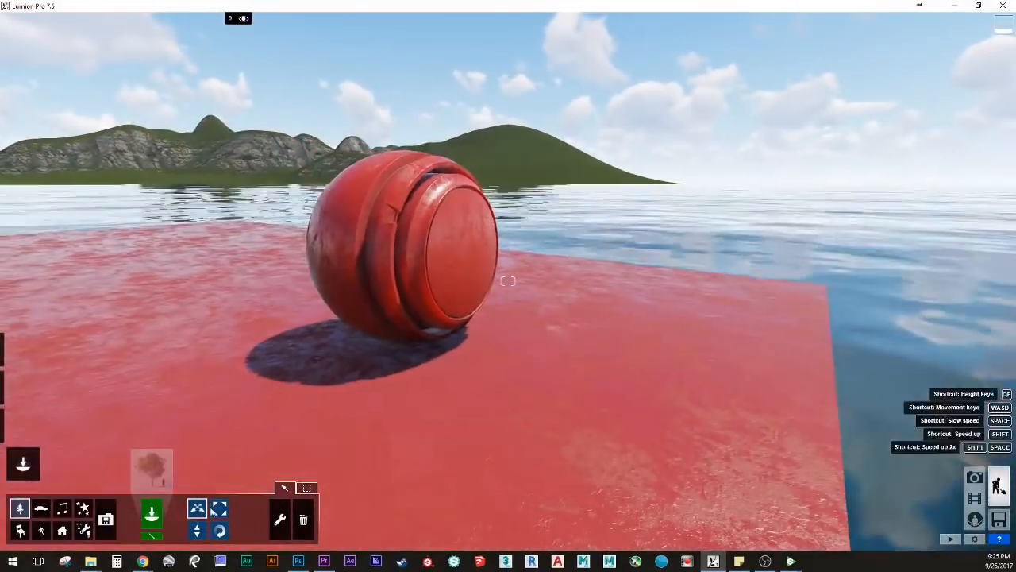
Step: Remove all colorization from the ball's 01_Head material and from the ground's Default material
mouse_move(38, 452)
click(23, 427)
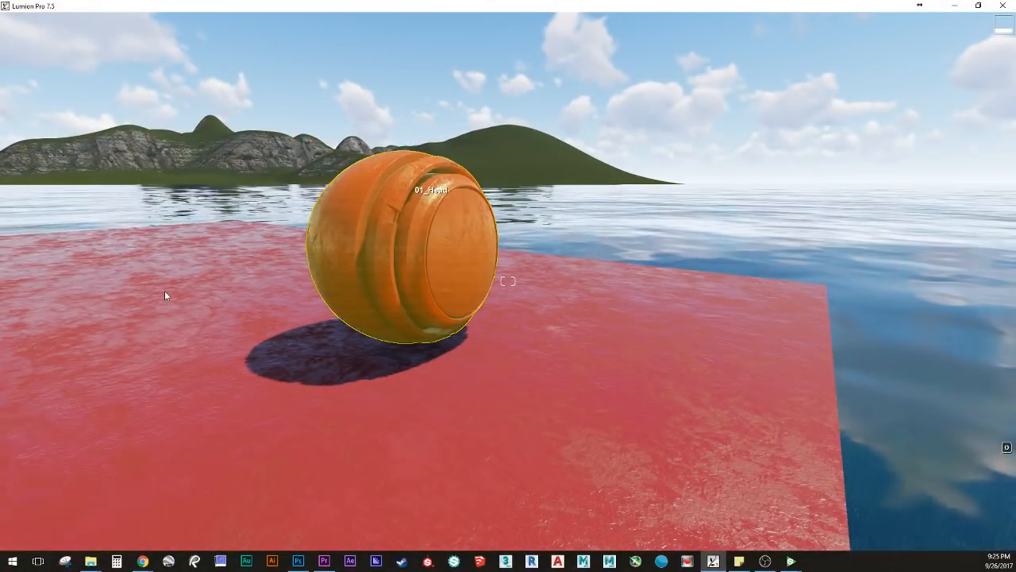
click(357, 262)
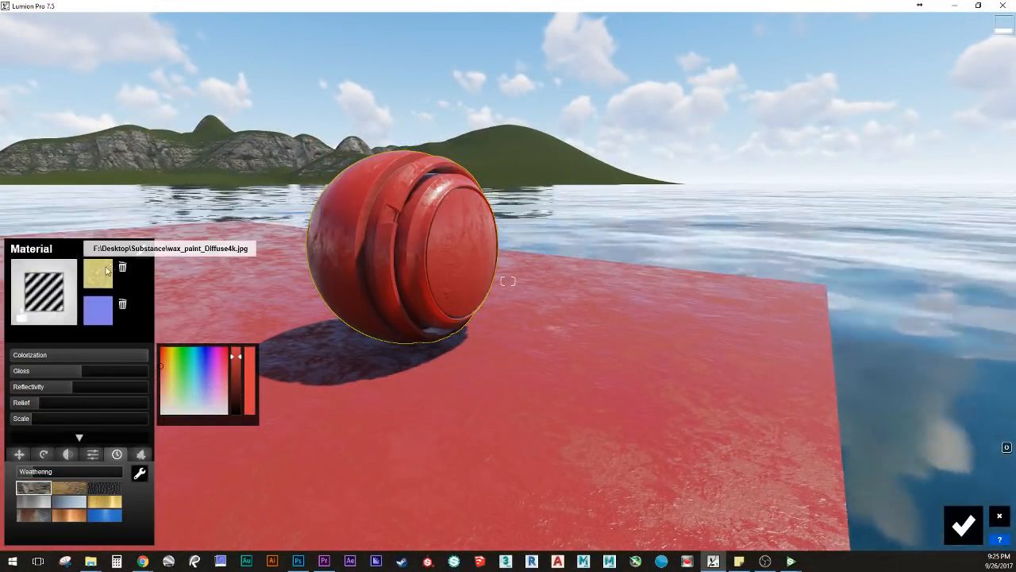
drag(110, 354, 0, 387)
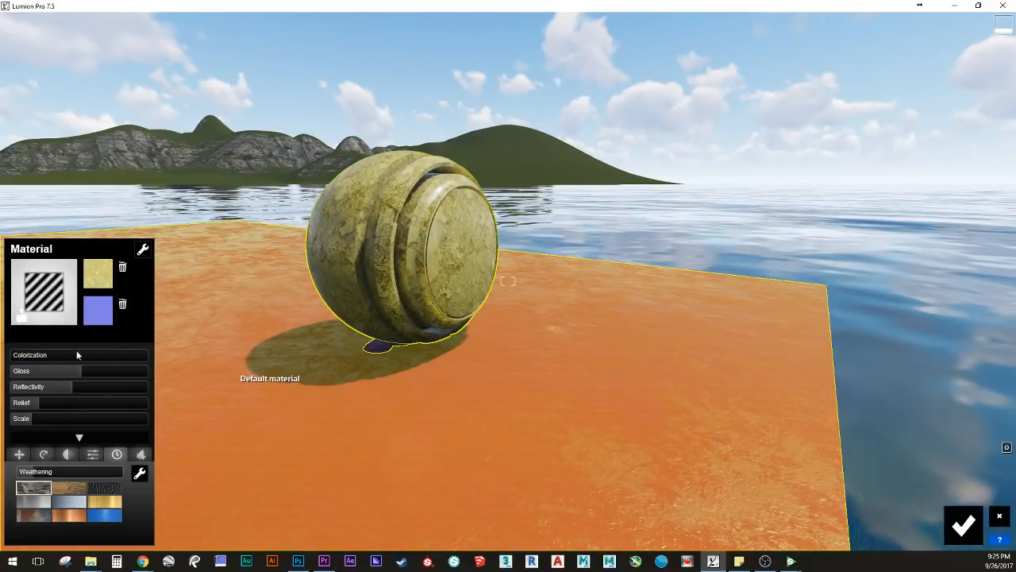
drag(101, 356, 7, 363)
key(w)
mouse_move(6, 363)
right_down()
mouse_move(0, 444)
mouse_move(0, 361)
right_up()
key(s)
right_drag(508, 280, 527, 244)
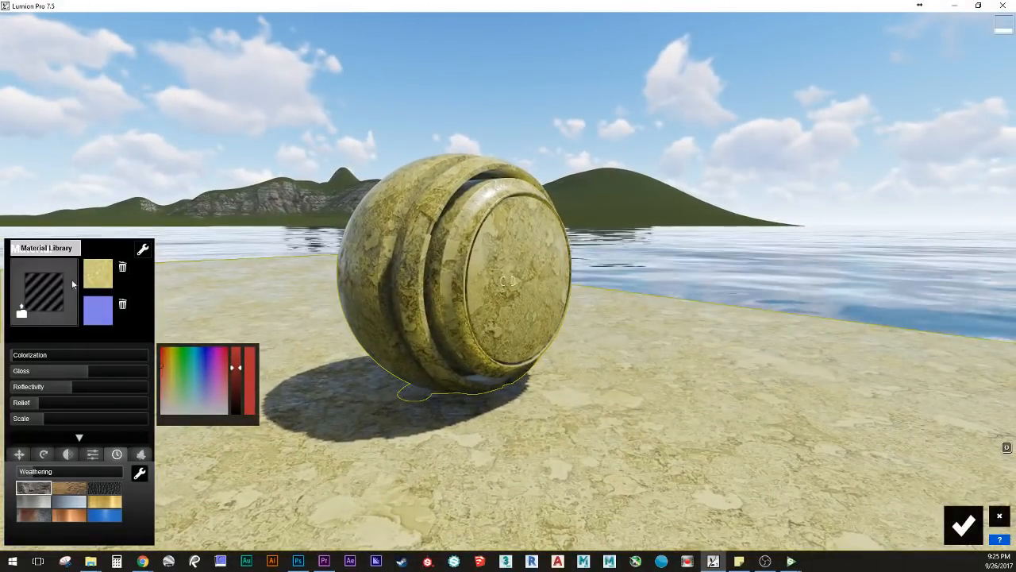
Step: Replace the ground's wax paint material with a fresh Standard material from the Custom library
click(90, 278)
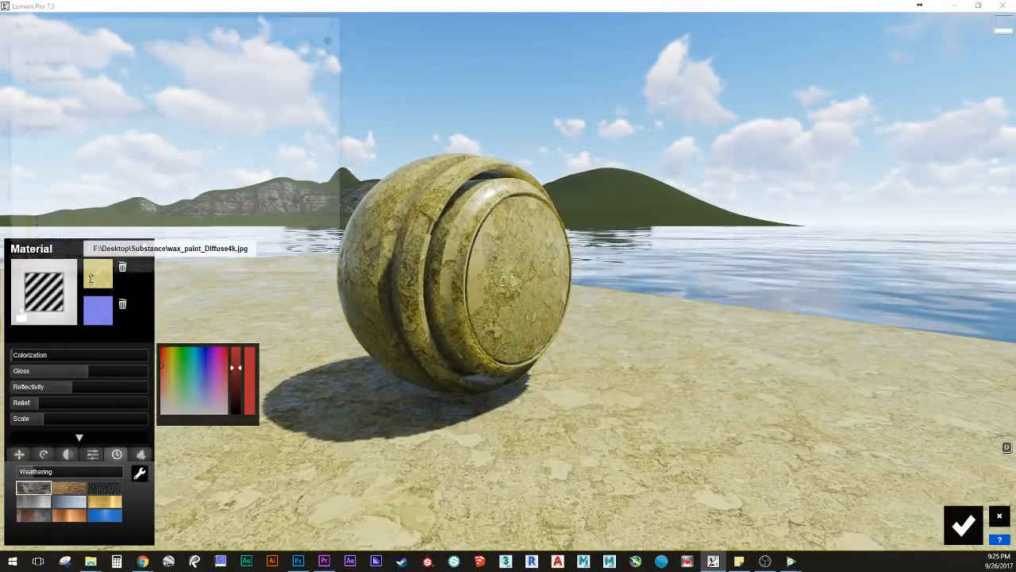
click(797, 507)
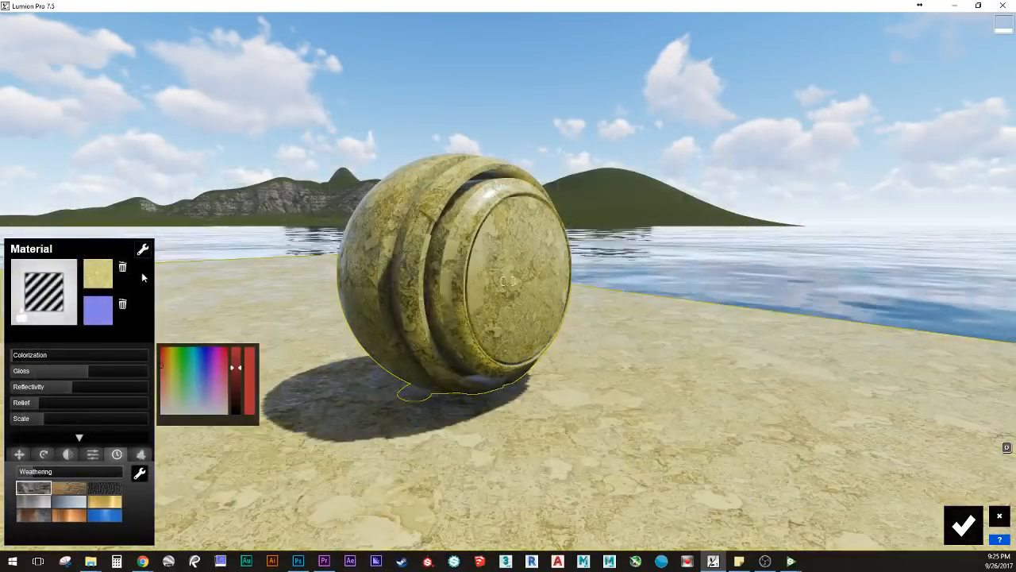
click(67, 290)
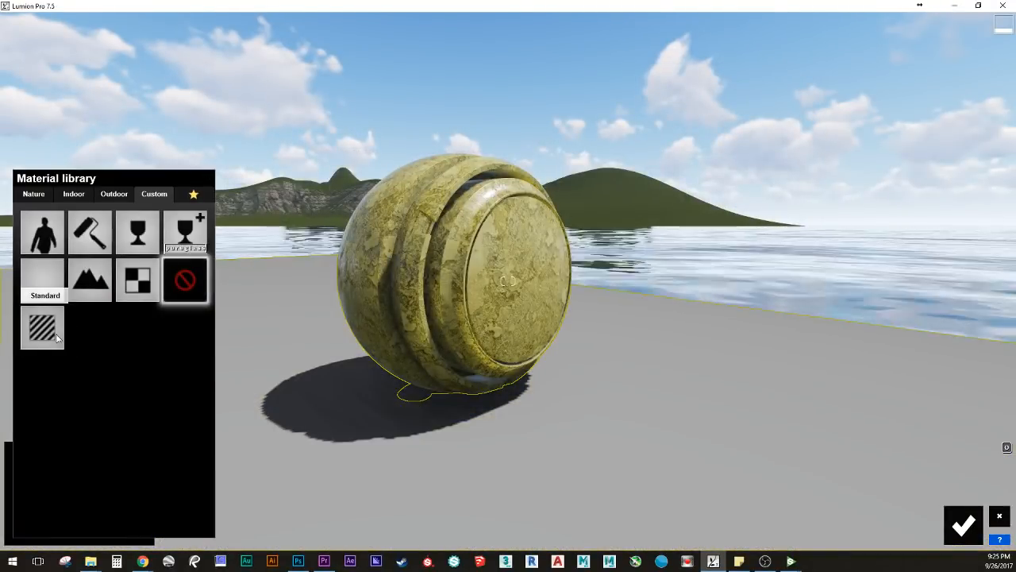
click(42, 280)
click(63, 291)
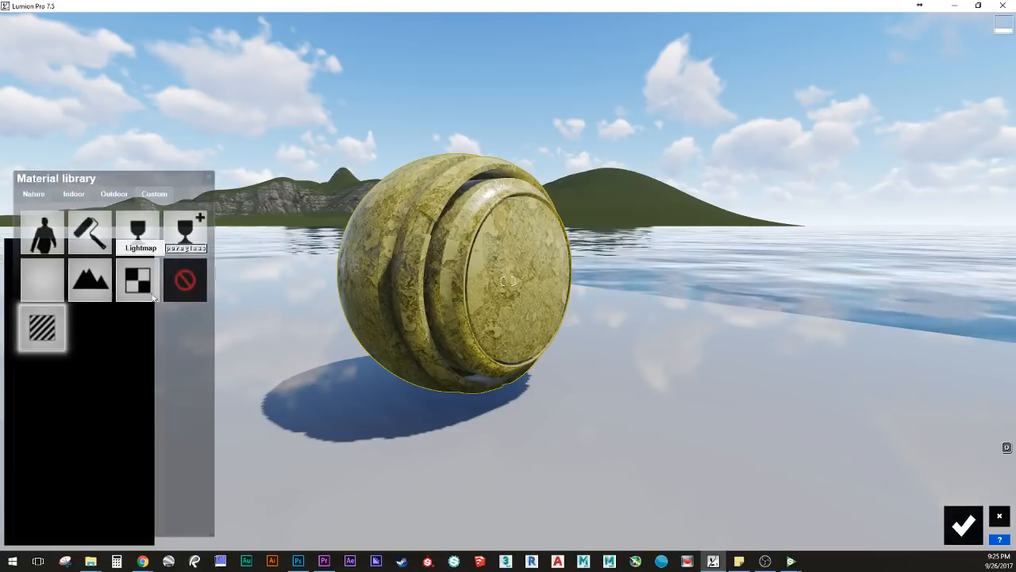
Step: Reset the ball's material and assign a fresh Standard material from the Custom library
click(185, 279)
click(194, 195)
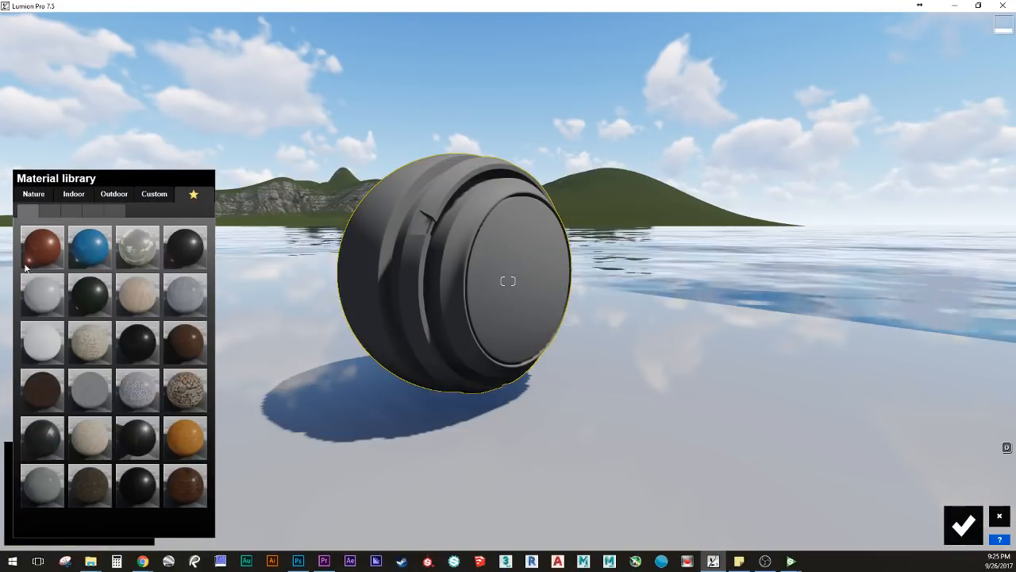
click(153, 195)
click(42, 328)
Step: Load concrete_terrazzo_generator_Diffuse as the ball's color map and reduce the colorization to its minimum
click(98, 271)
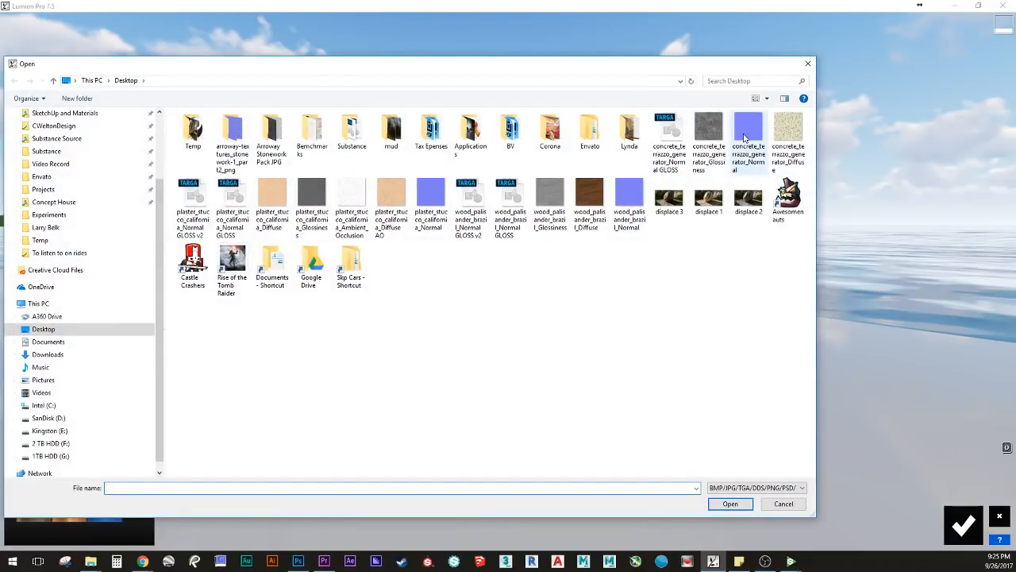
click(776, 146)
click(714, 504)
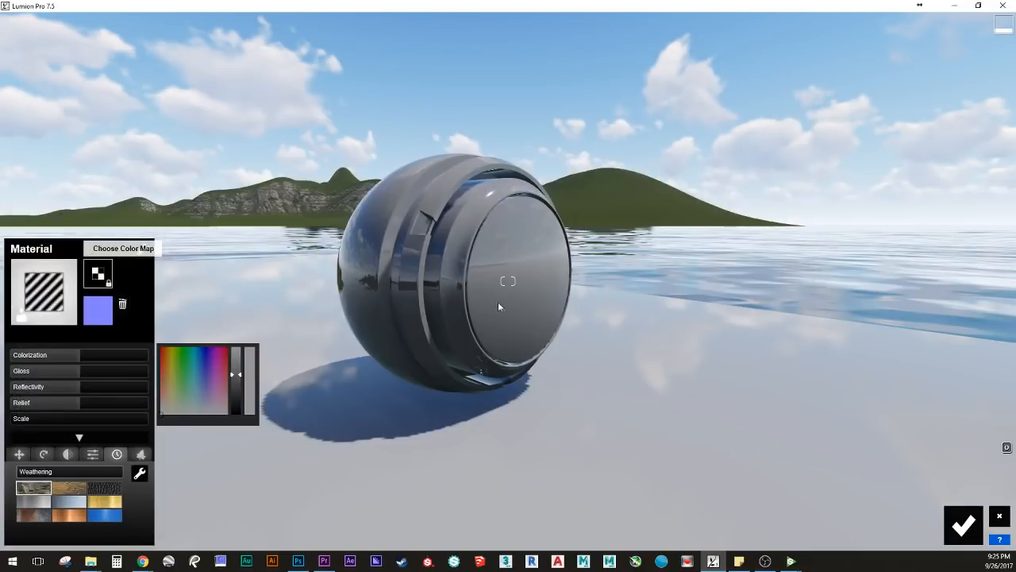
key(w)
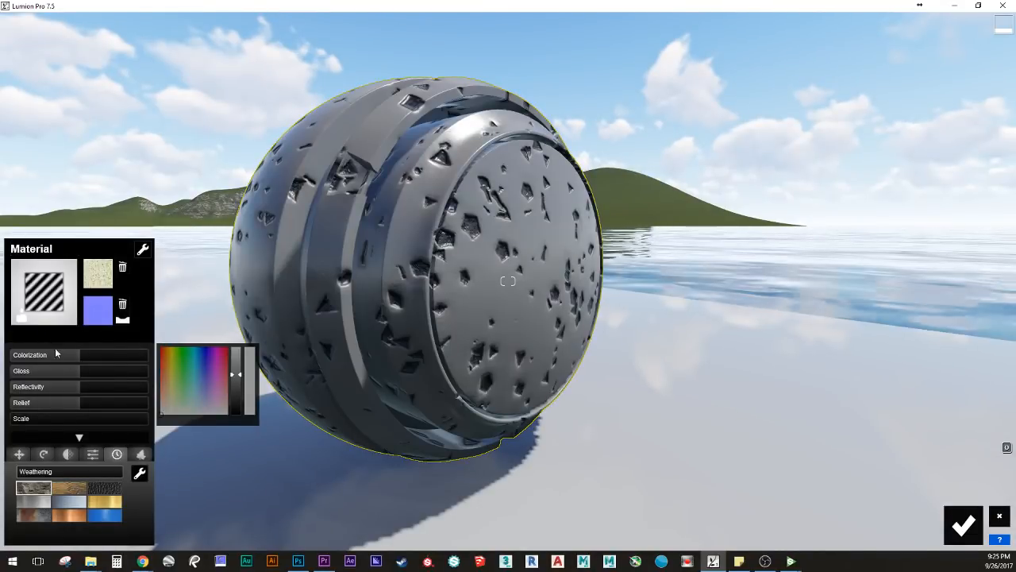
key(w)
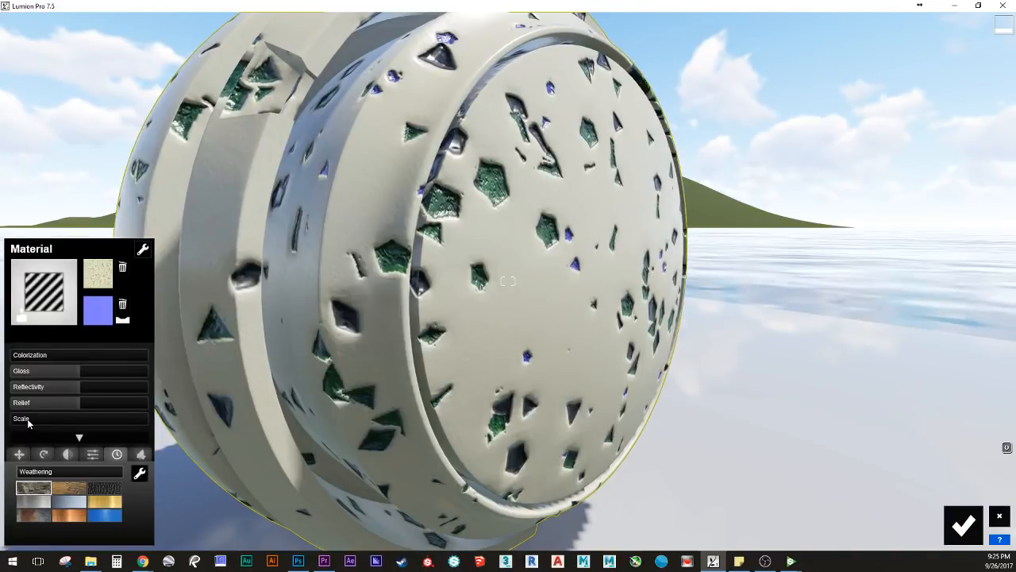
Step: Adjust the scale of the ball's terrazzo texture to make the chips much smaller
shift+drag(43, 419, 454, 437)
scroll(454, 436, down, 3)
key(w)
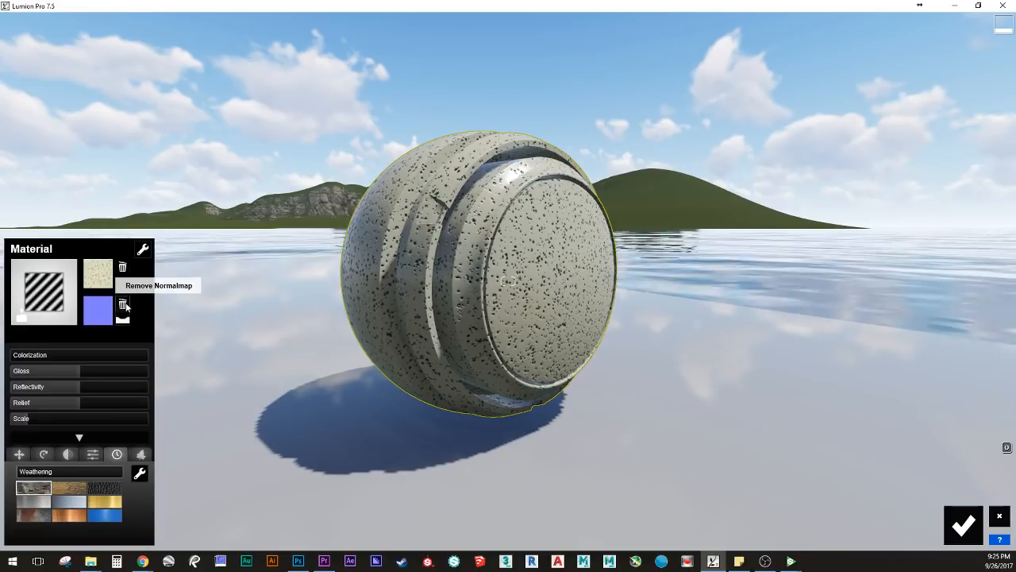
Step: Remove the ball's current normal map and load concrete_terrazzo_generator_Normal in its place
click(123, 305)
click(93, 312)
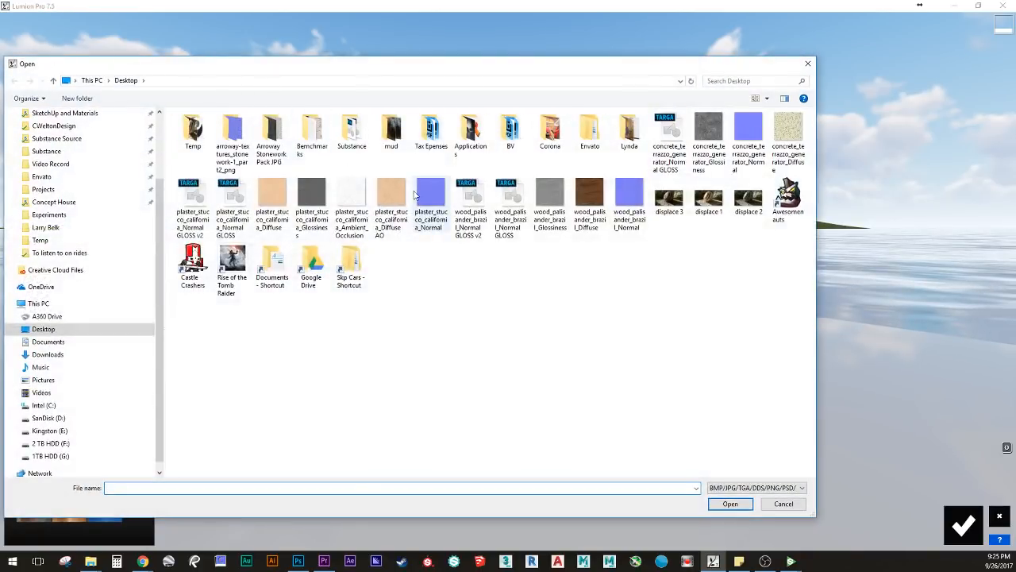
click(748, 139)
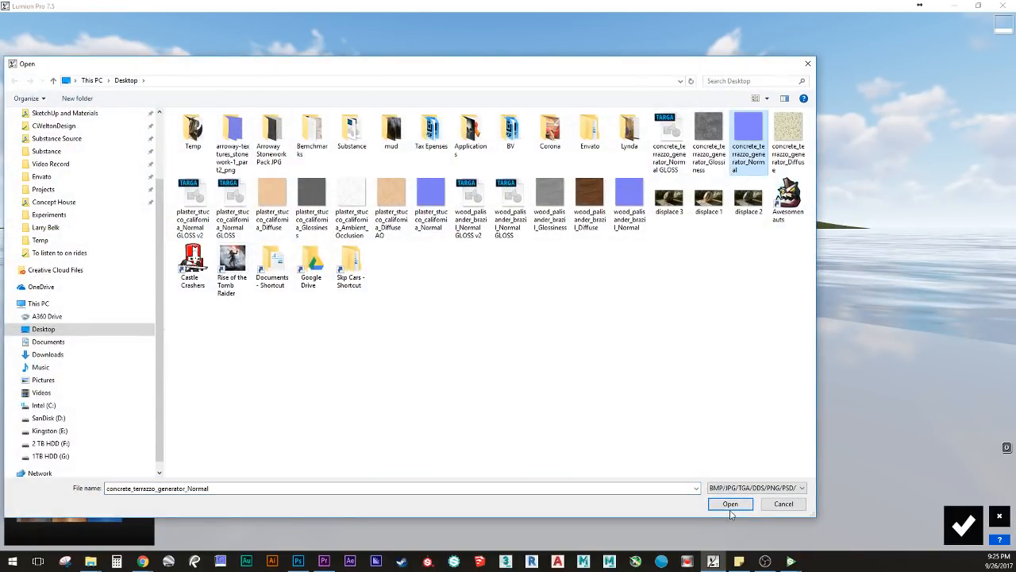
click(730, 504)
Step: Compare the ball's surface with relief at 0.0 and 2.0, leaving the relief at its maximum
scroll(594, 300, up, 5)
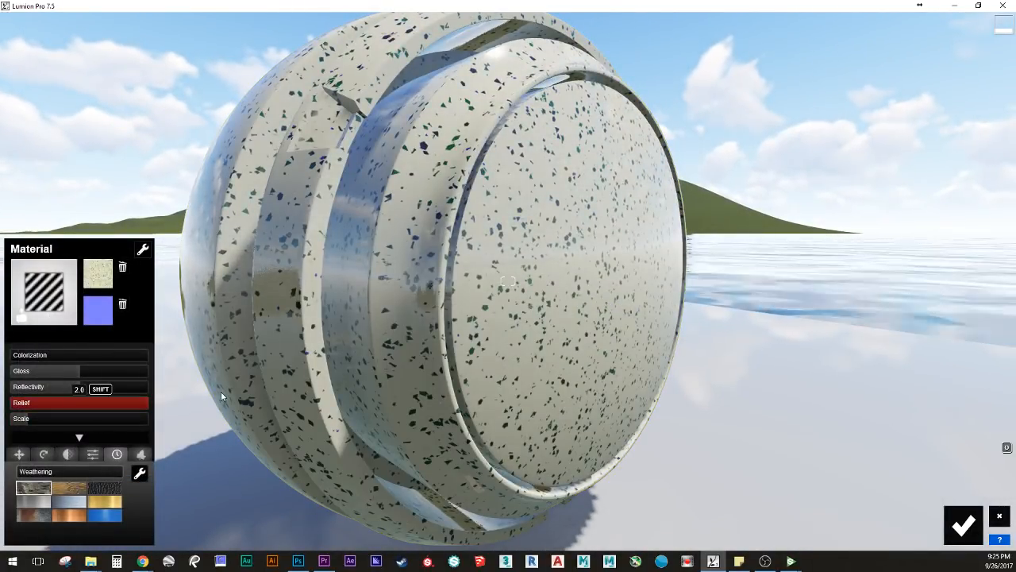
key(w)
right_drag(397, 328, 374, 324)
key(s)
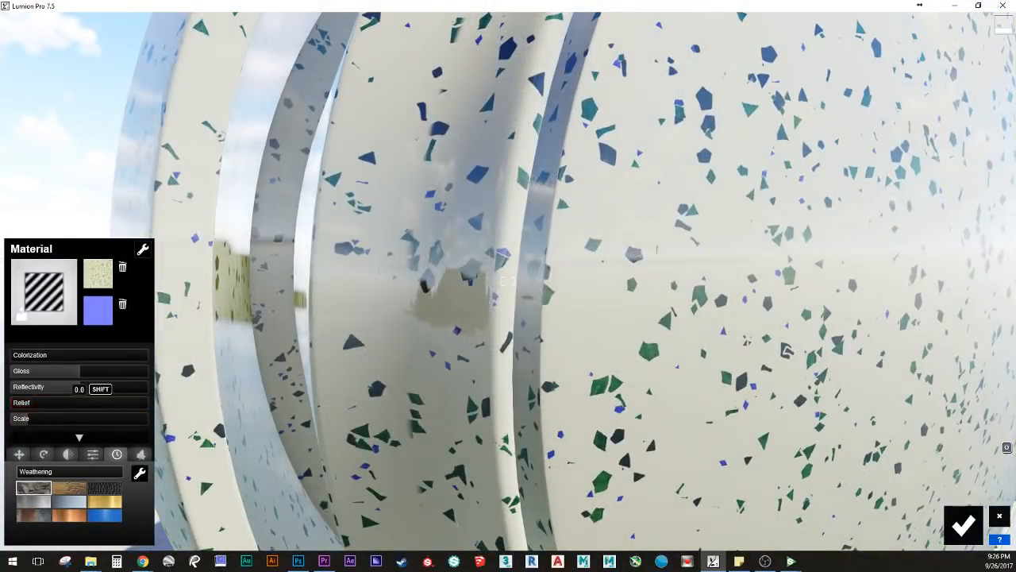
drag(13, 402, 148, 403)
key(s)
right_drag(535, 355, 536, 349)
key(w)
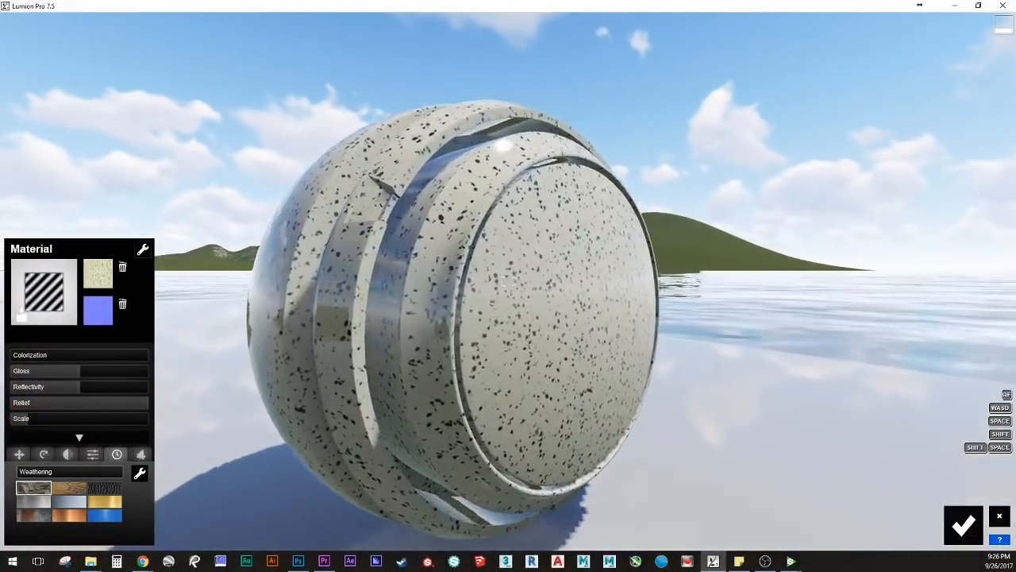
Step: Replace the ball's normal map with concrete_terrazzo_generator_Normal GLOSS
click(98, 310)
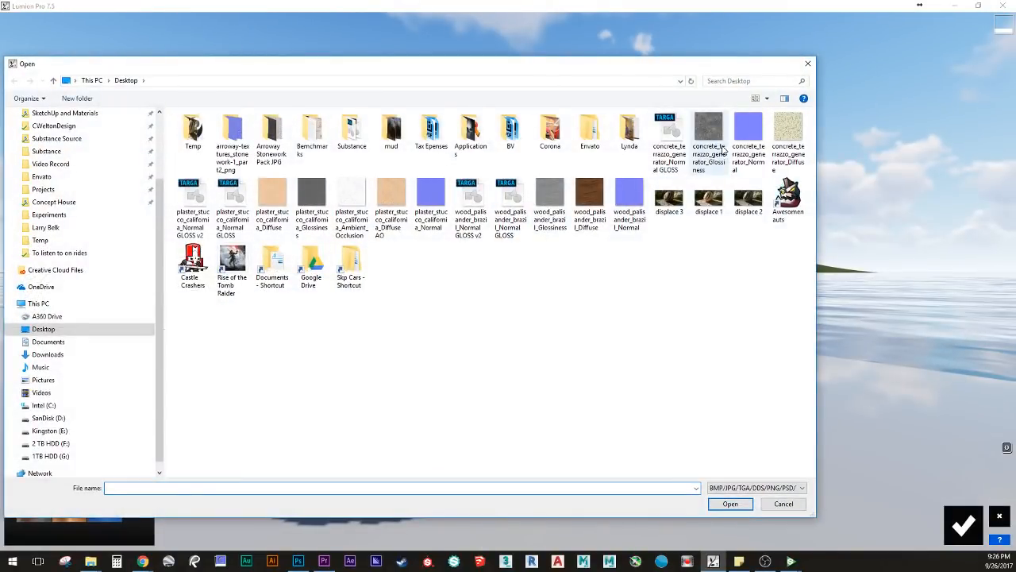
click(686, 131)
click(731, 503)
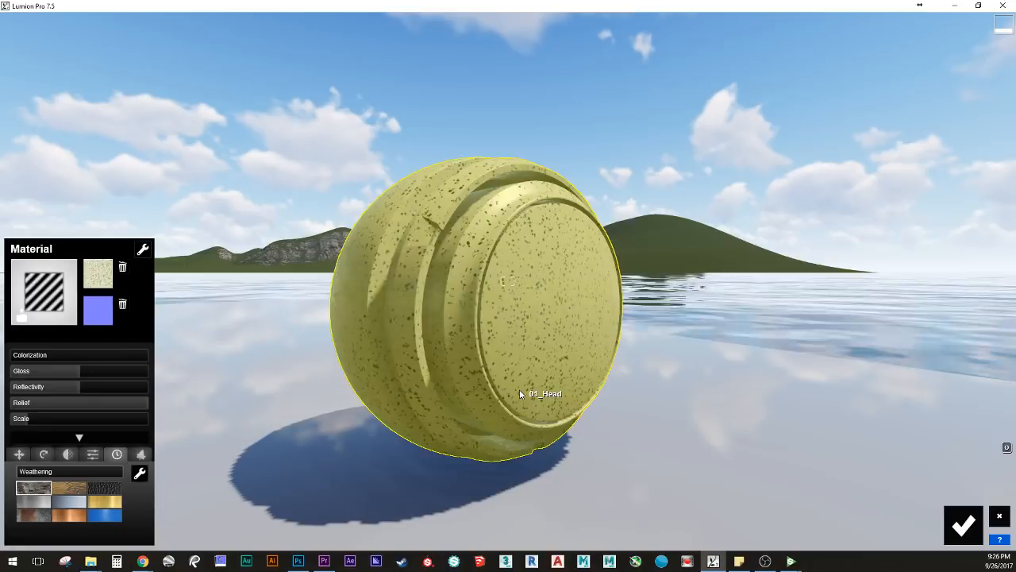
key(w)
right_drag(519, 390, 512, 367)
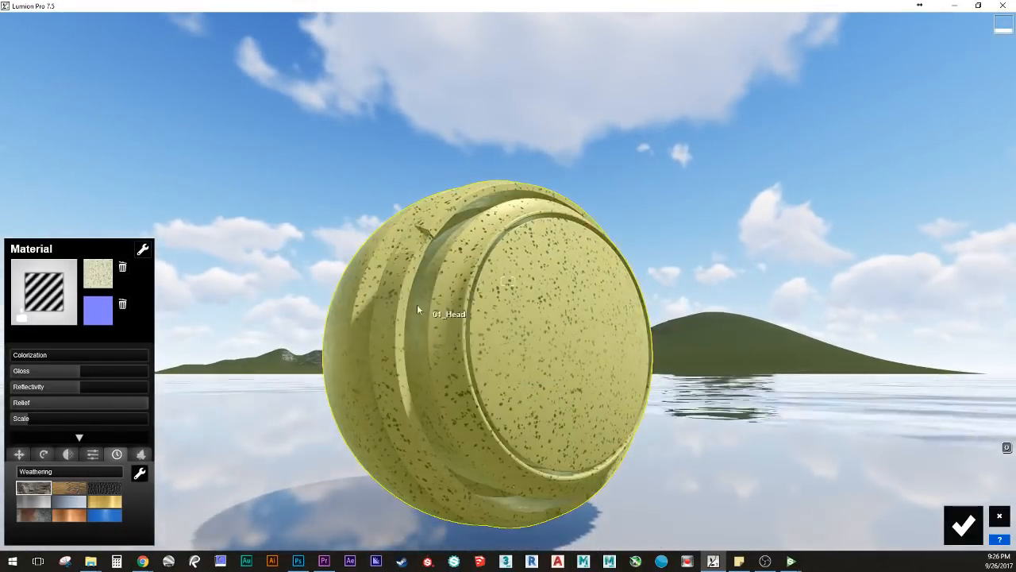
Step: Examine the ball's reflections with colorization raised to solid black, and return the colorization to its minimum
click(47, 355)
drag(236, 395, 235, 437)
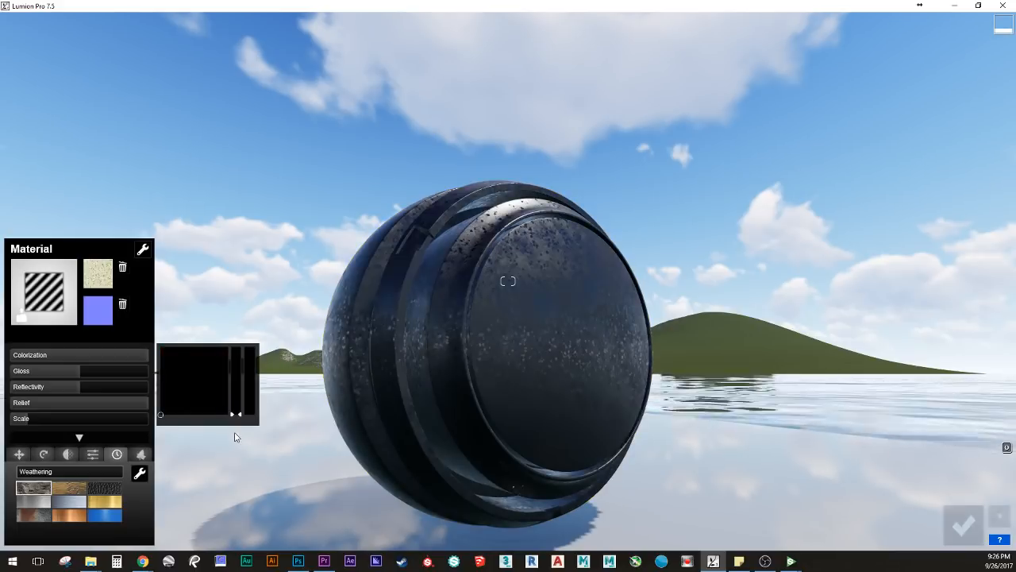
mouse_move(236, 437)
right_down()
mouse_move(143, 438)
mouse_move(231, 426)
right_up()
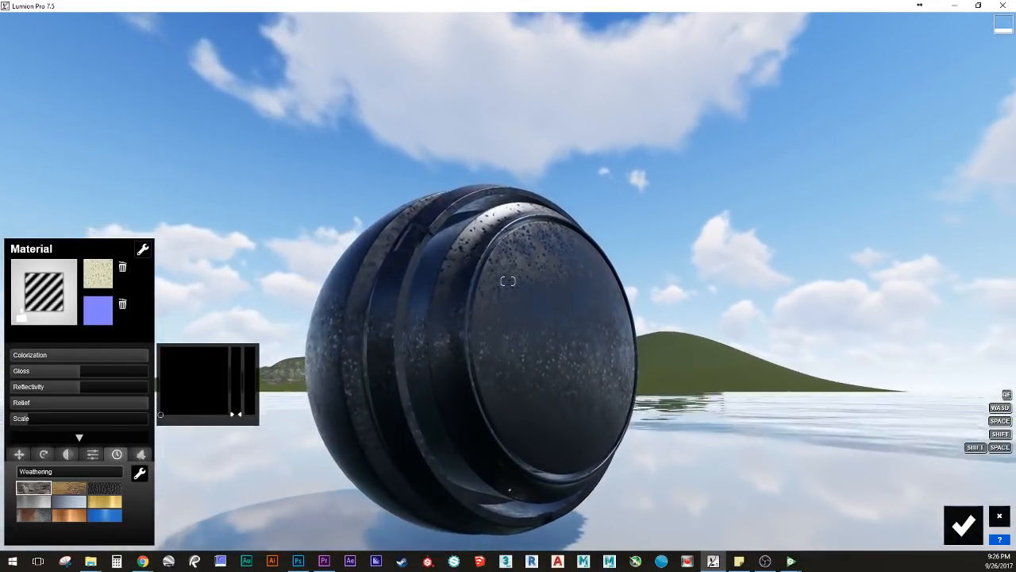
right_drag(349, 354, 360, 363)
drag(129, 356, 8, 357)
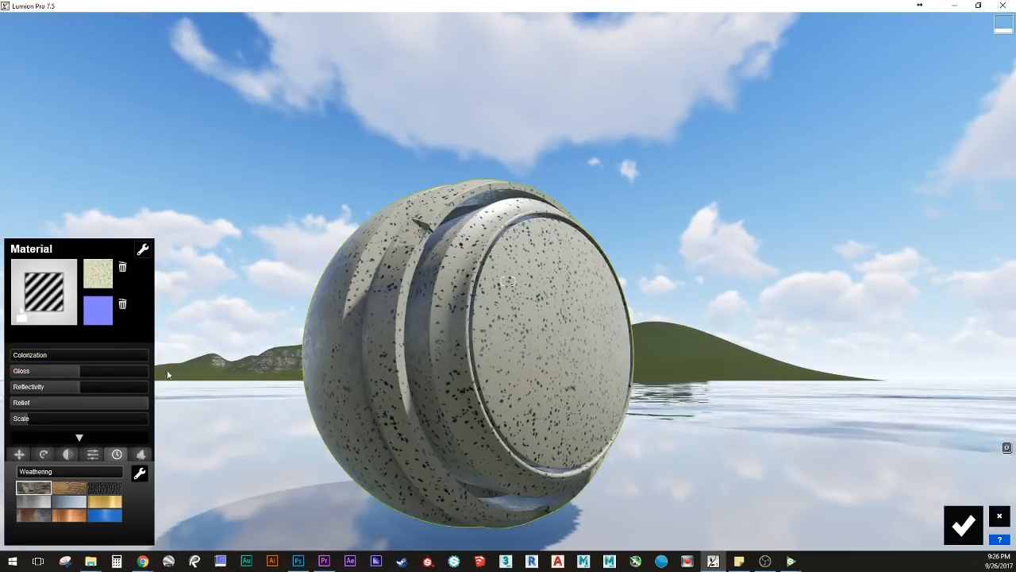
right_drag(168, 375, 163, 389)
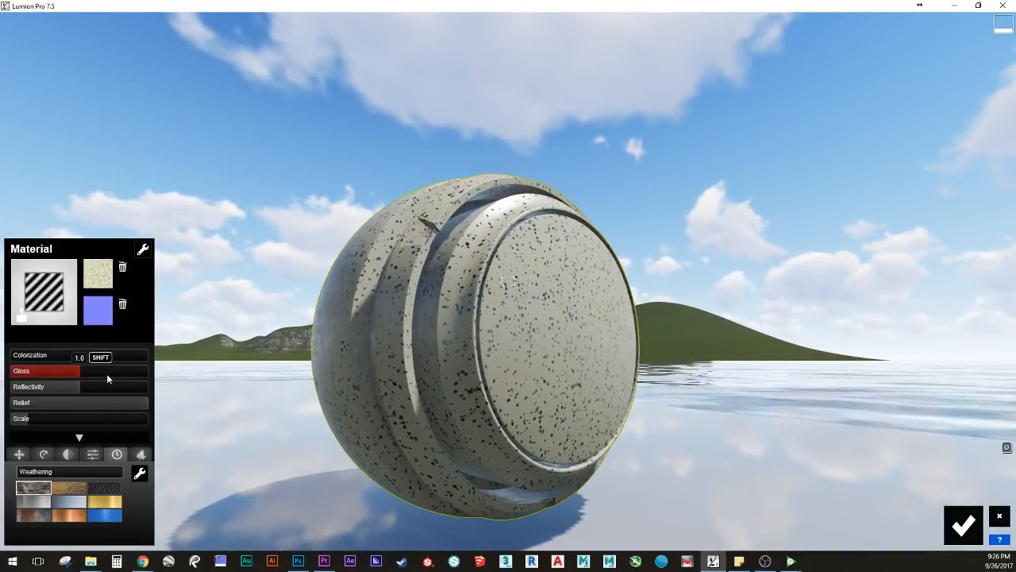
Step: Lower the ball's gloss slightly, raise its reflectivity slightly, and save the material changes
drag(127, 369, 72, 372)
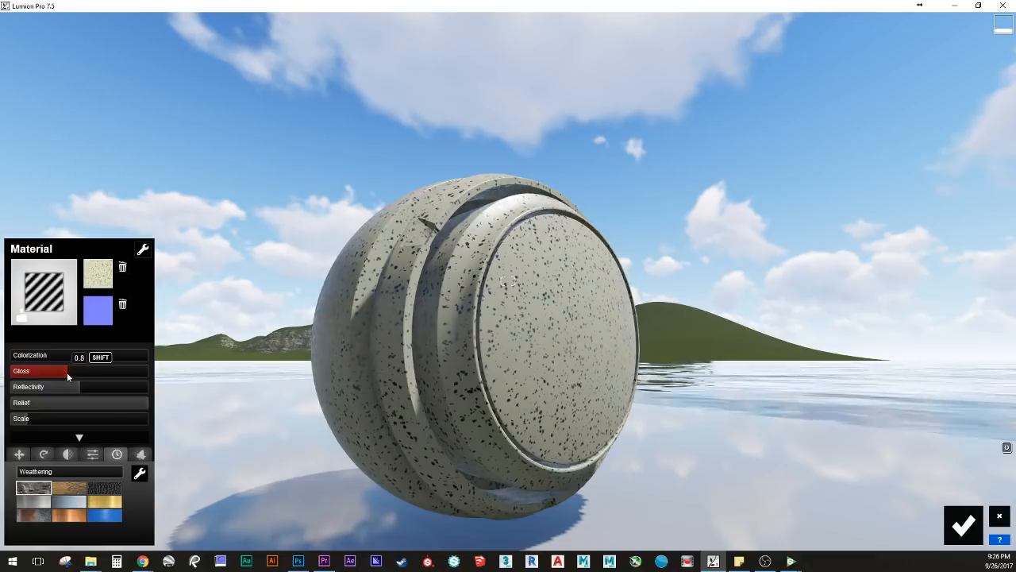
right_drag(167, 375, 385, 419)
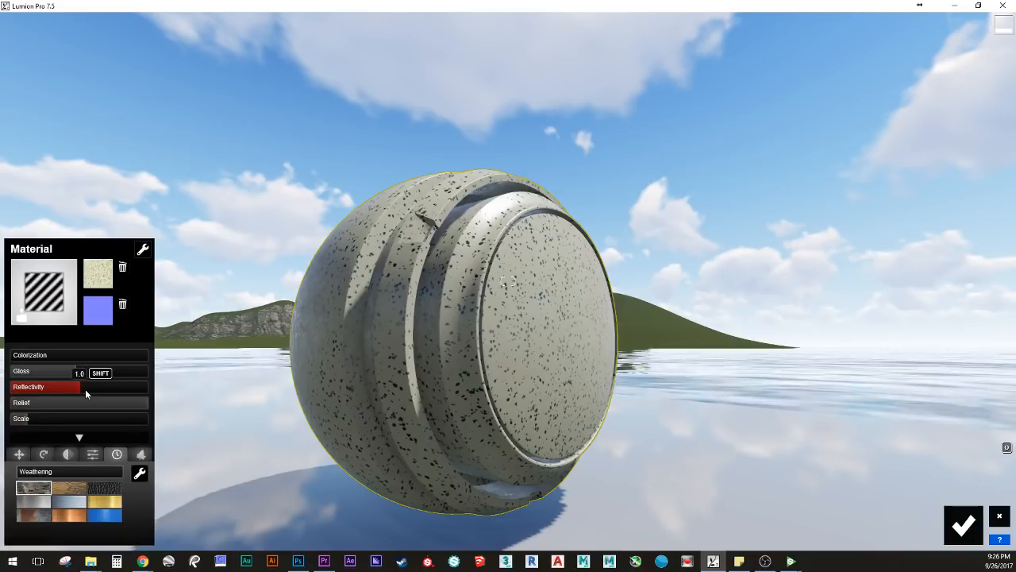
mouse_move(85, 389)
mouse_down()
mouse_move(12, 389)
mouse_move(87, 383)
mouse_move(107, 386)
mouse_move(61, 383)
mouse_move(144, 392)
mouse_move(43, 399)
mouse_move(113, 403)
mouse_move(79, 403)
mouse_move(95, 405)
mouse_up()
mouse_move(95, 405)
right_down()
mouse_move(64, 381)
mouse_move(115, 407)
right_up()
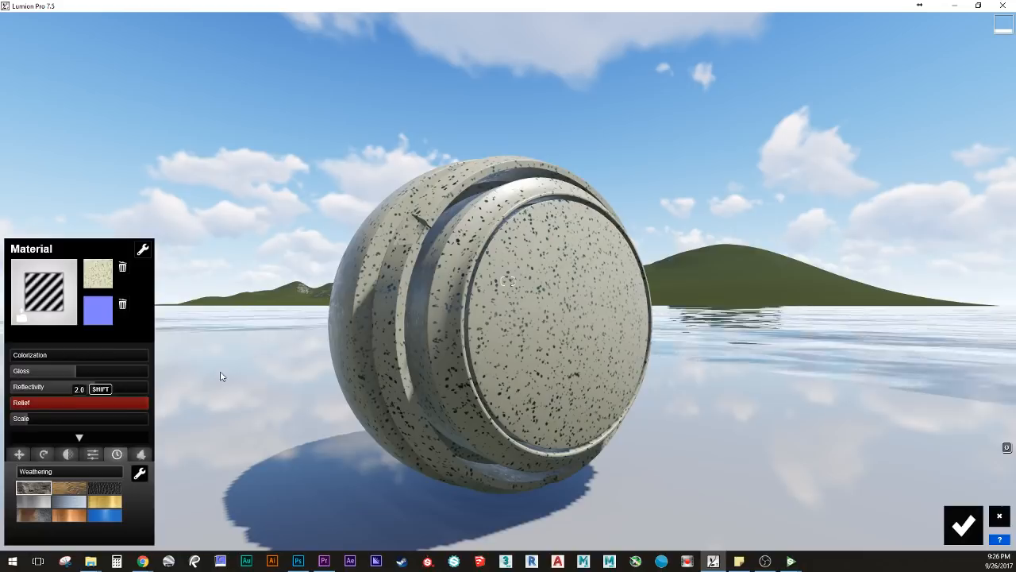
right_drag(230, 377, 404, 358)
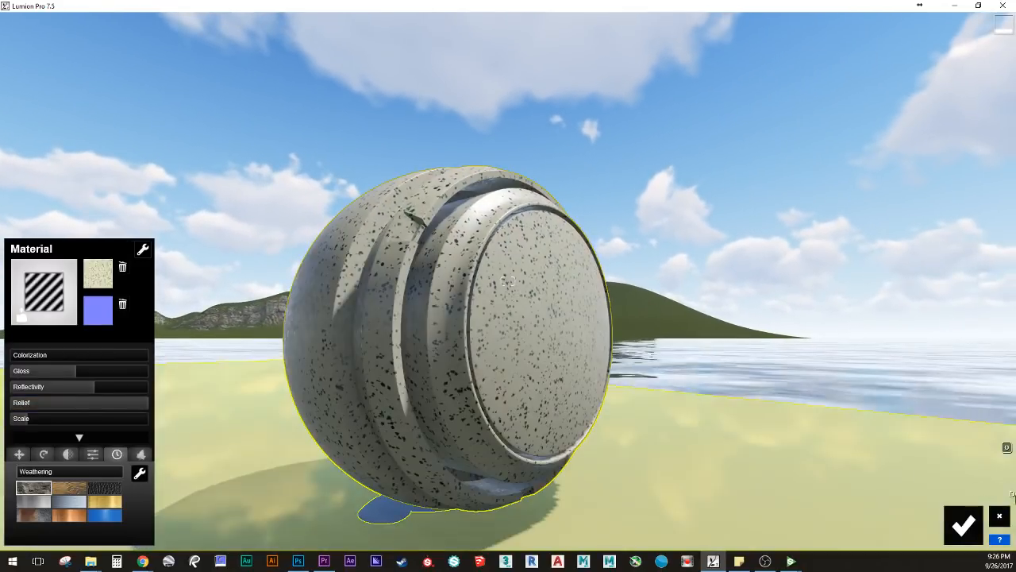
click(960, 526)
Step: Copy the ball's terrazzo material and paste it onto the ground plane
click(975, 499)
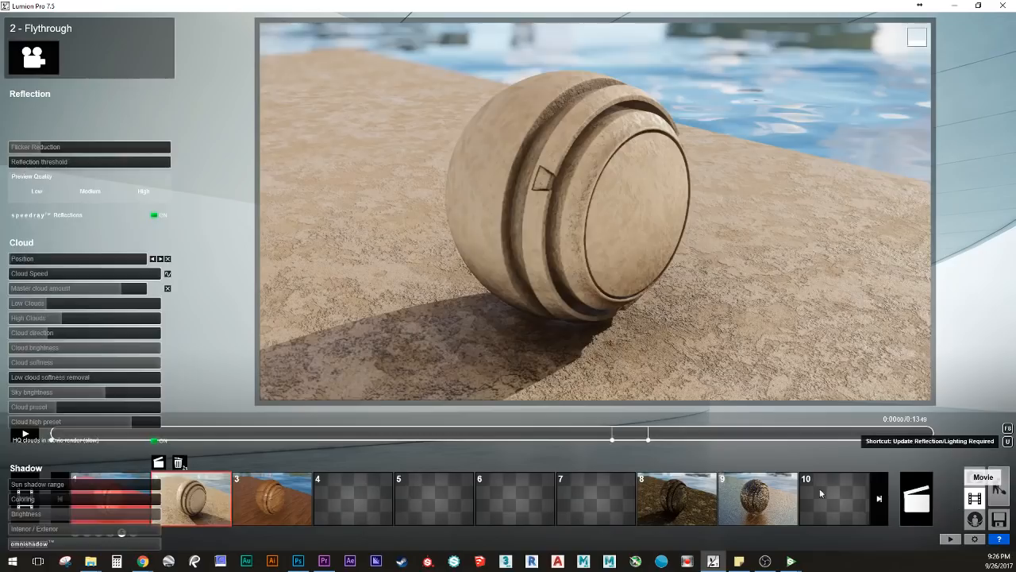
click(999, 486)
click(512, 262)
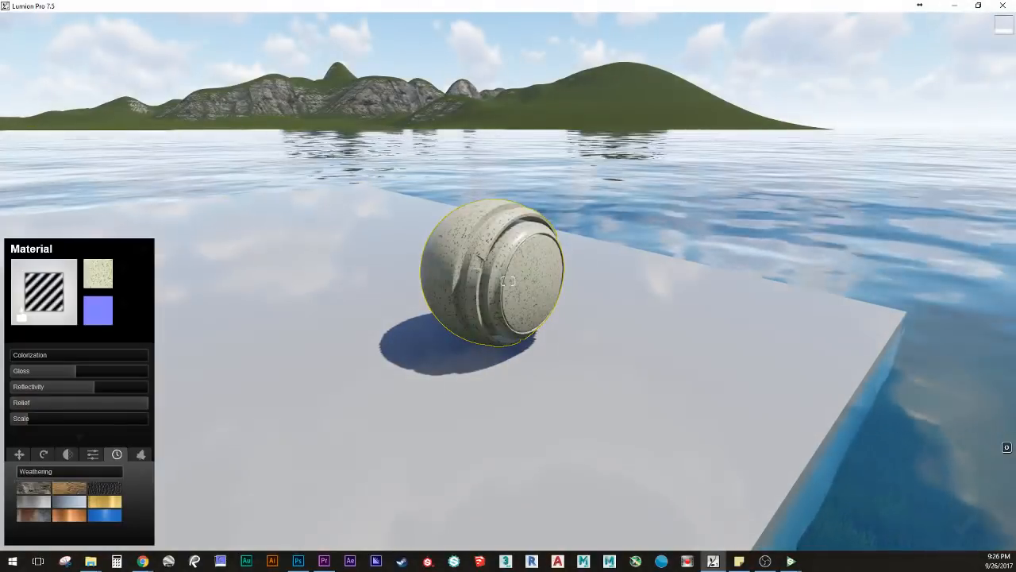
click(143, 249)
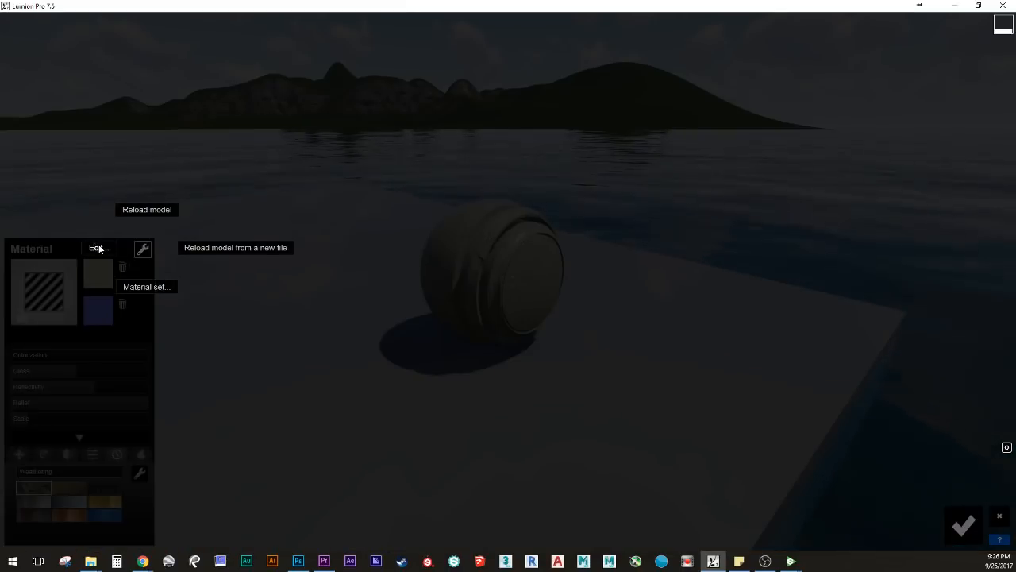
click(99, 248)
click(149, 262)
click(274, 383)
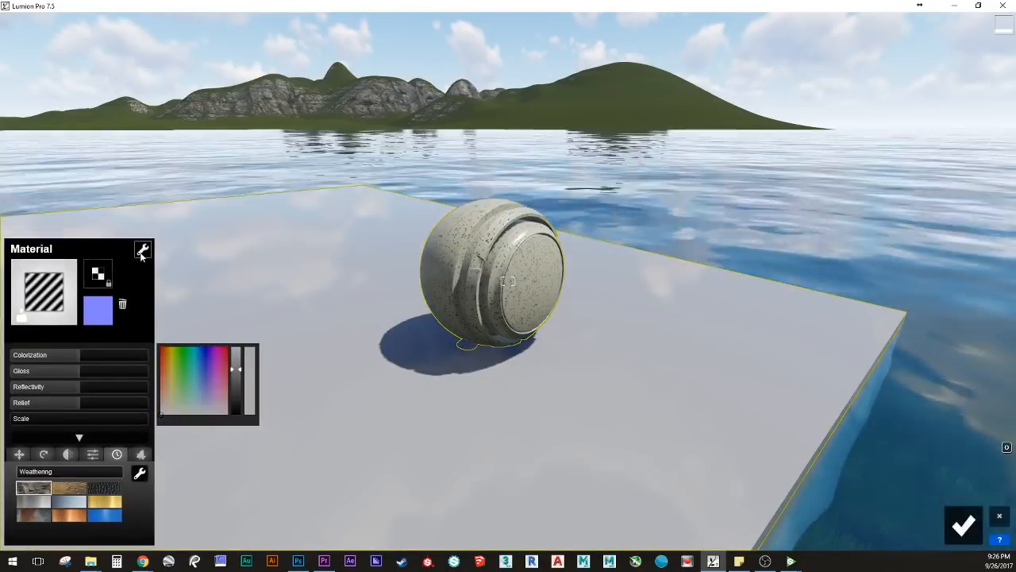
click(142, 251)
click(100, 252)
click(124, 289)
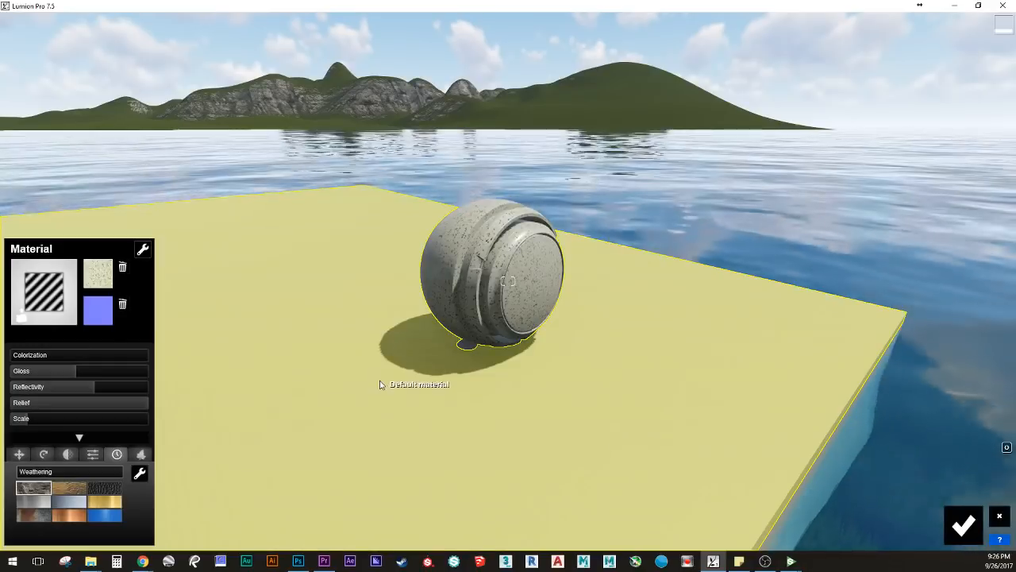
Step: Increase the scale of the ground's terrazzo texture until its chips are clearly visible, and save the material changes
key(w)
right_drag(380, 384, 377, 390)
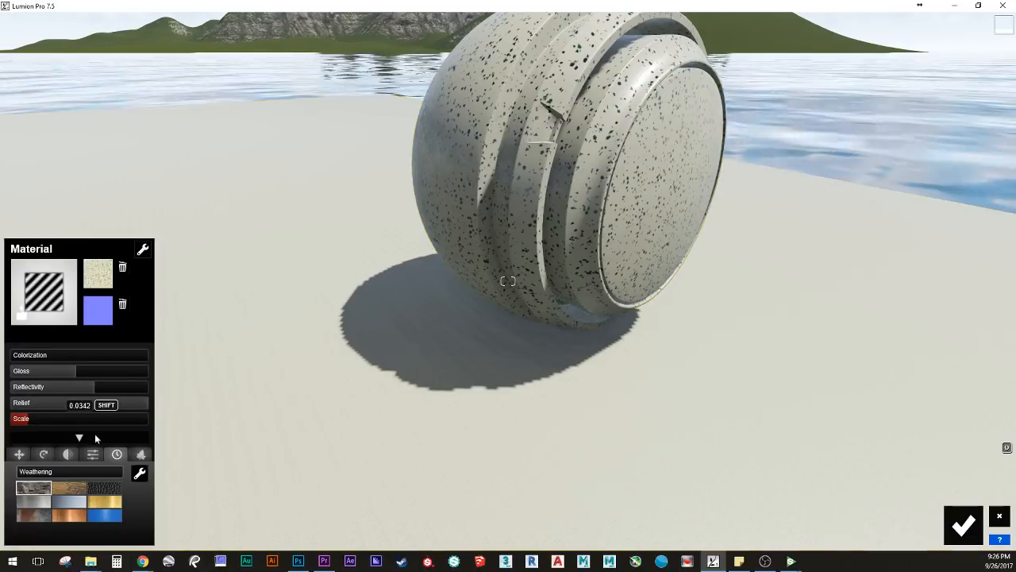
shift+drag(1015, 345, 0, 423)
right_drag(365, 227, 296, 244)
mouse_move(67, 420)
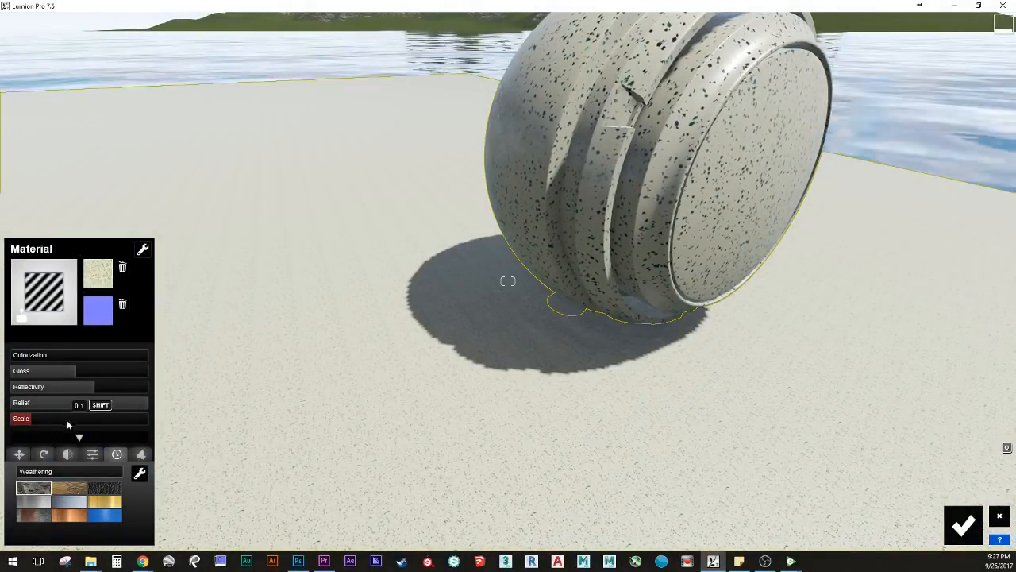
shift+drag(44, 421, 0, 422)
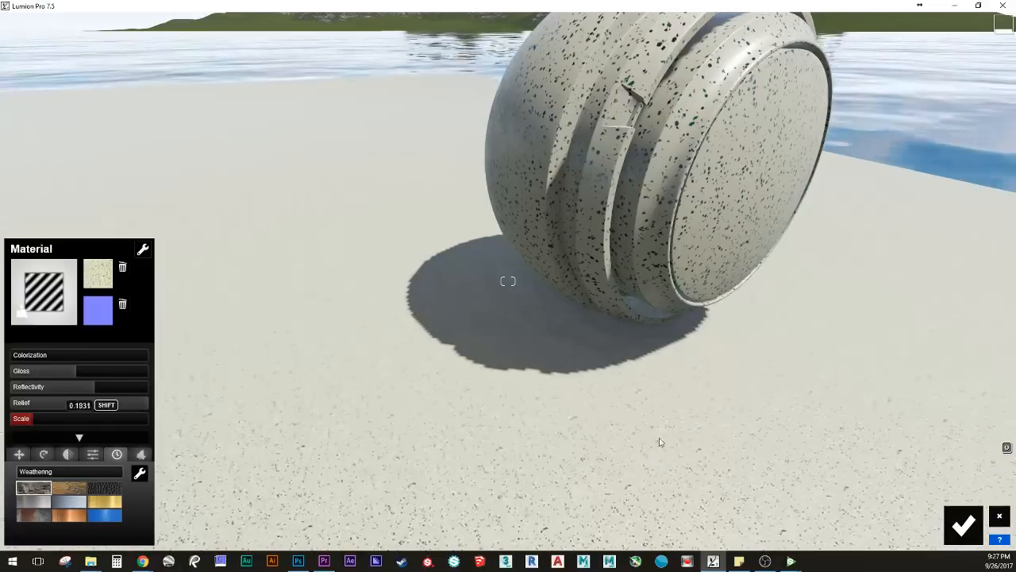
shift+drag(659, 442, 1015, 447)
right_drag(889, 437, 966, 427)
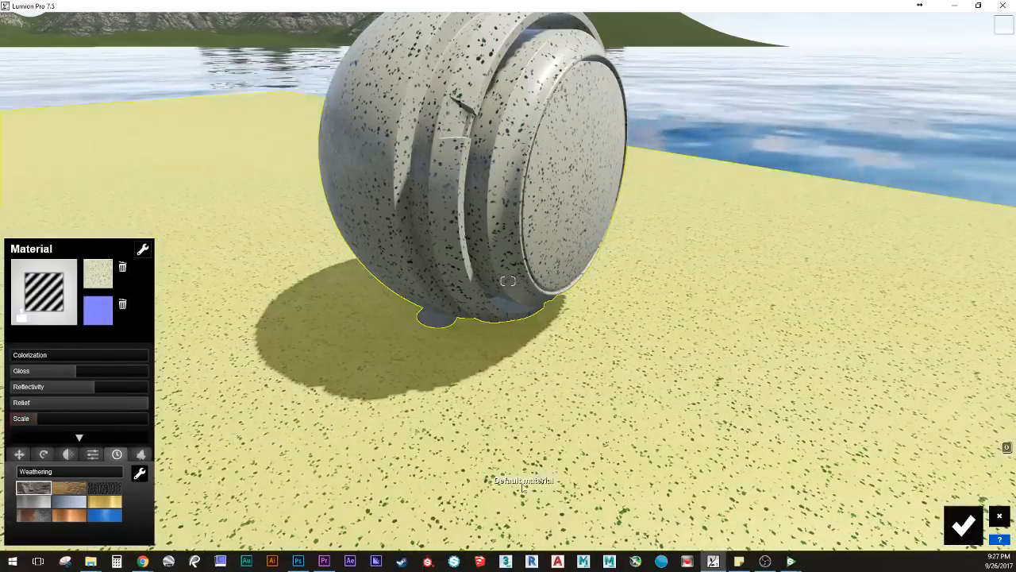
click(970, 536)
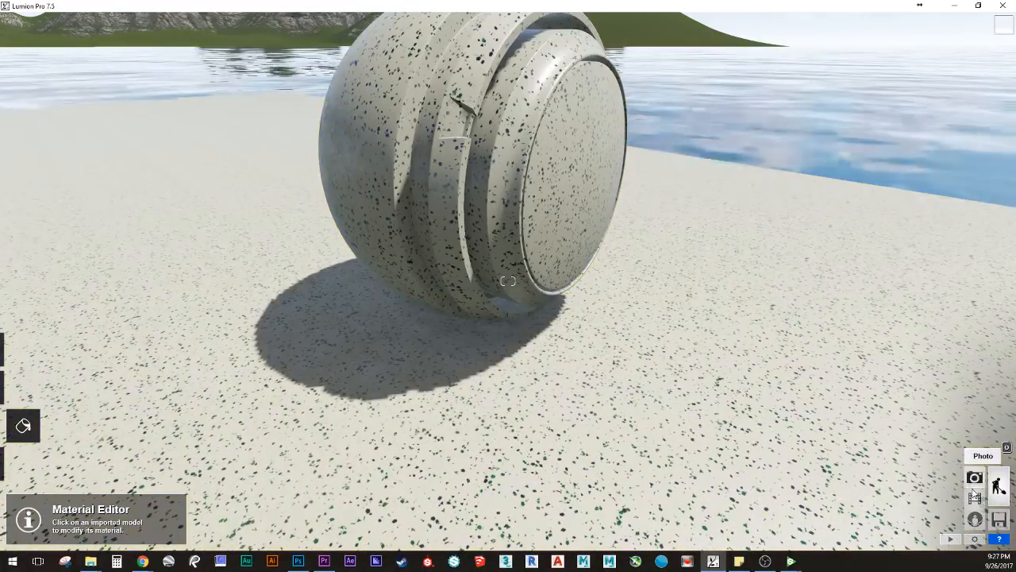
Step: Preview the terrazzo ball and ground in movie clip 1 at several points of the timeline
click(975, 497)
click(256, 512)
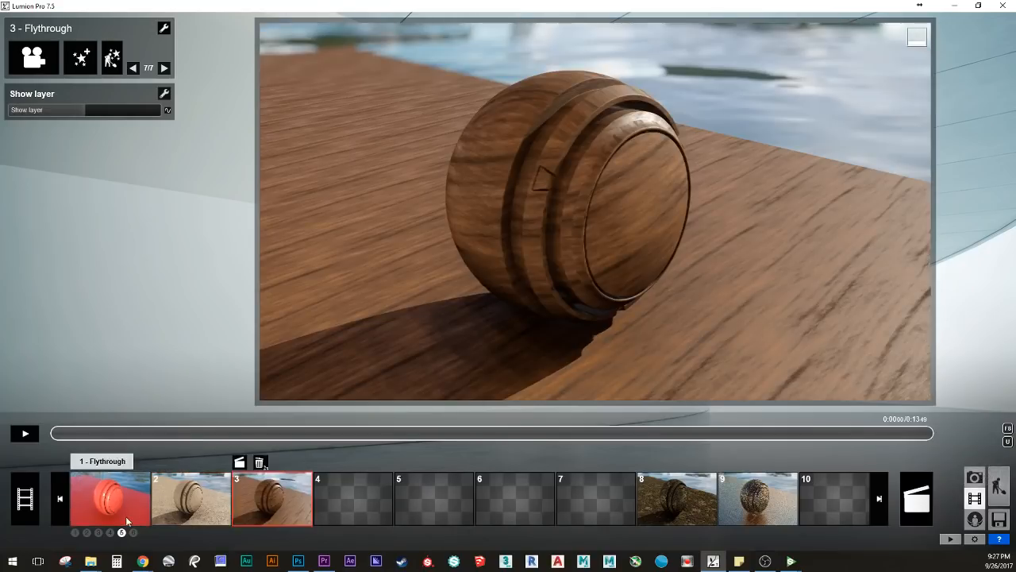
click(125, 516)
click(125, 433)
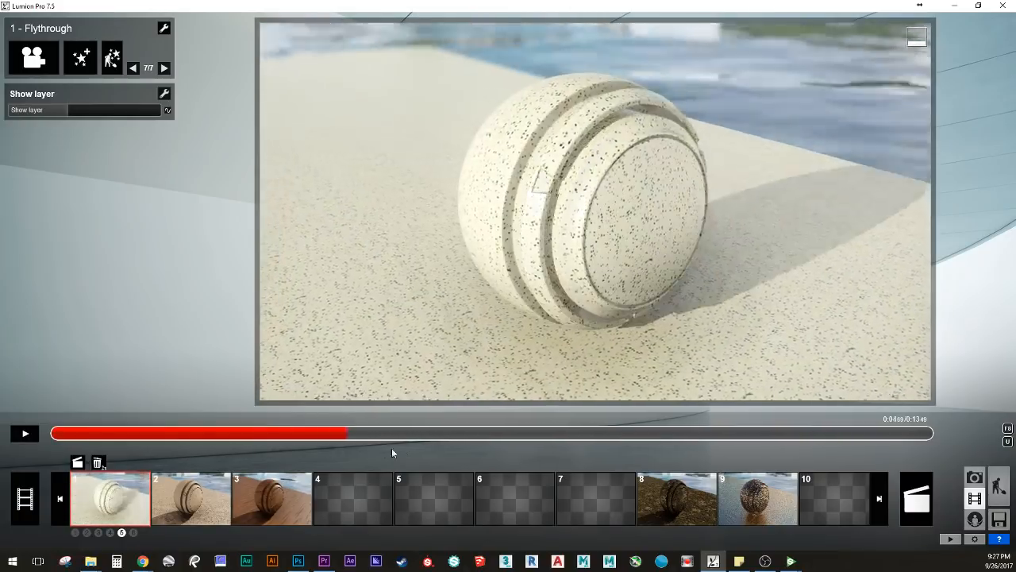
drag(331, 453, 580, 439)
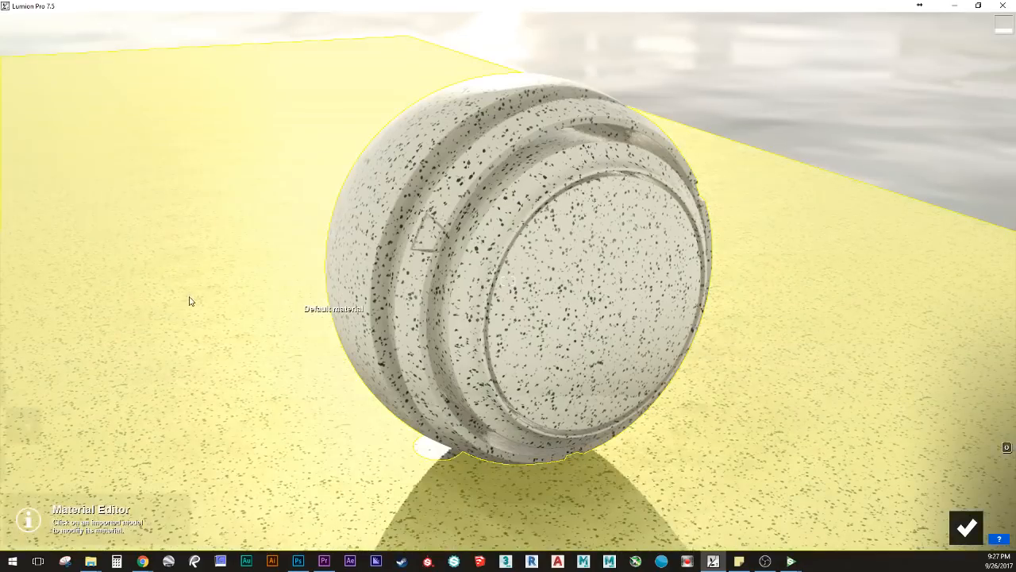
Step: Reduce the ground material's reflectivity well below its default and set its gloss to 0.6
click(188, 297)
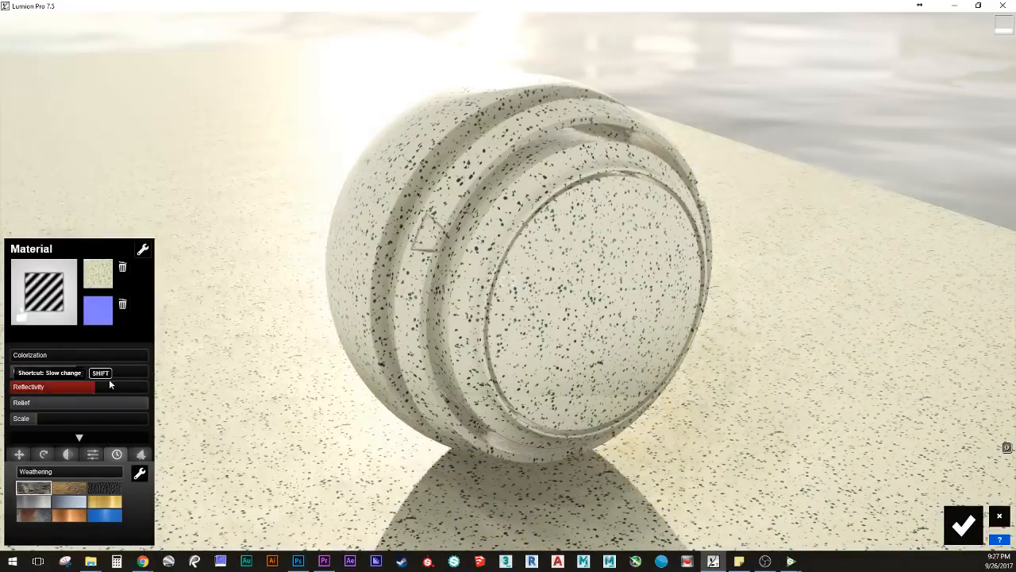
click(109, 379)
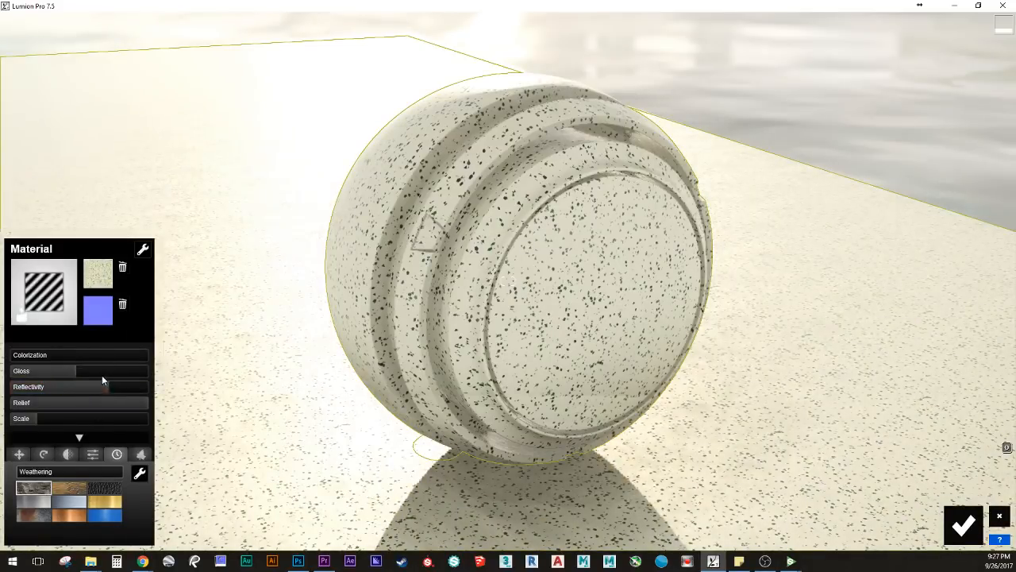
drag(123, 375, 43, 389)
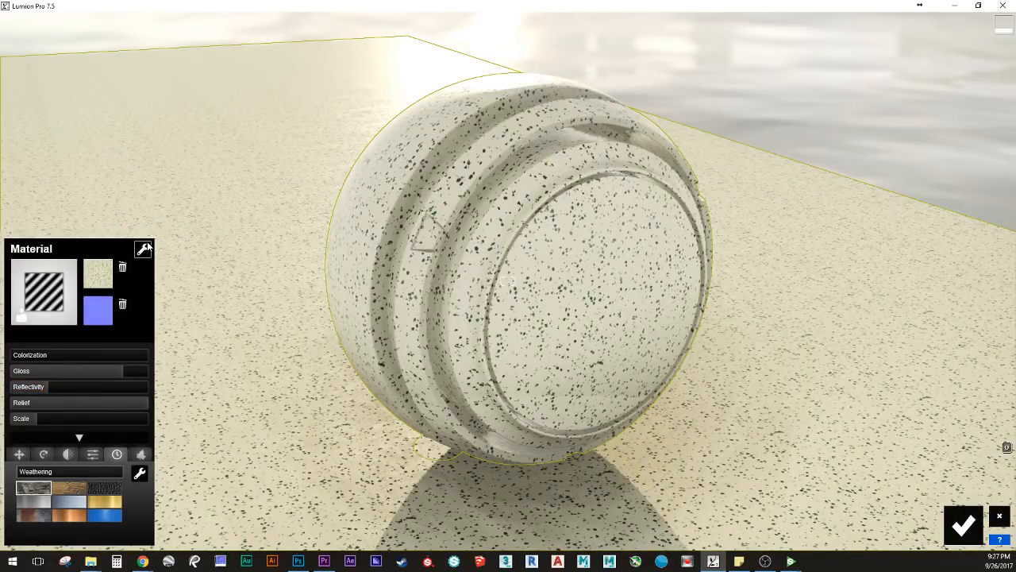
drag(121, 369, 55, 381)
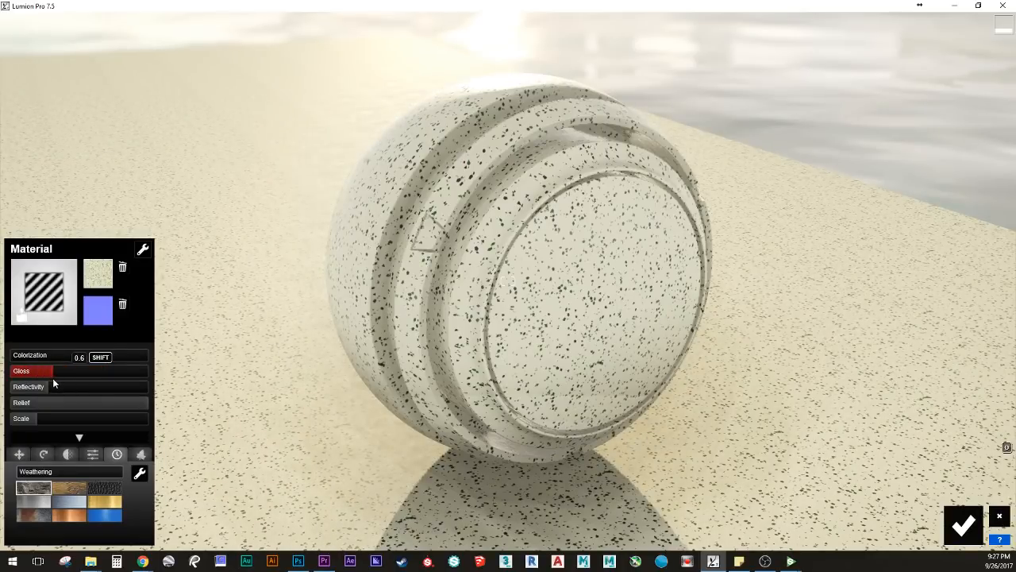
Step: Copy the ground's terrazzo material with its colorization at the minimum and paste it onto the ball
click(143, 250)
click(97, 251)
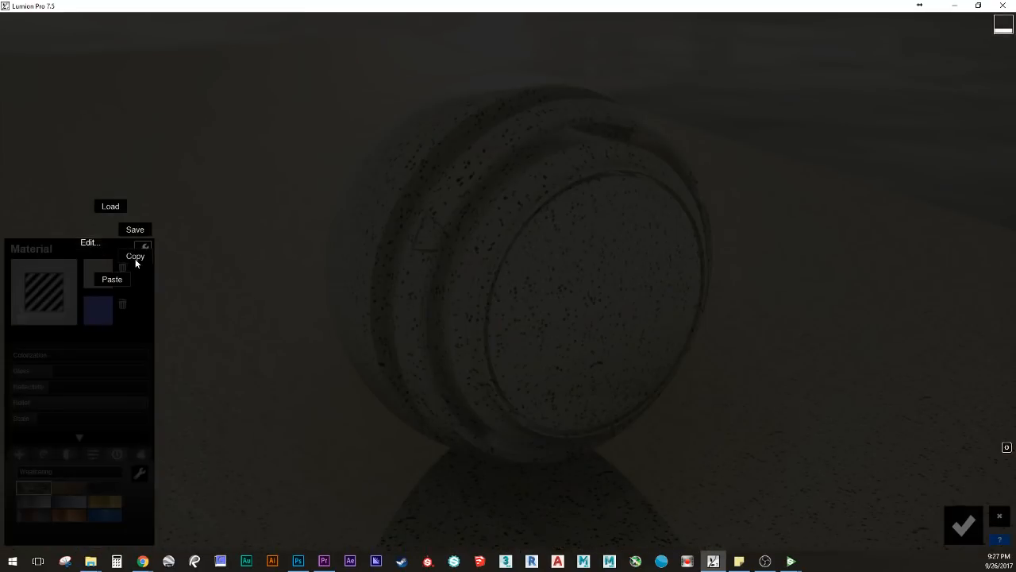
click(135, 257)
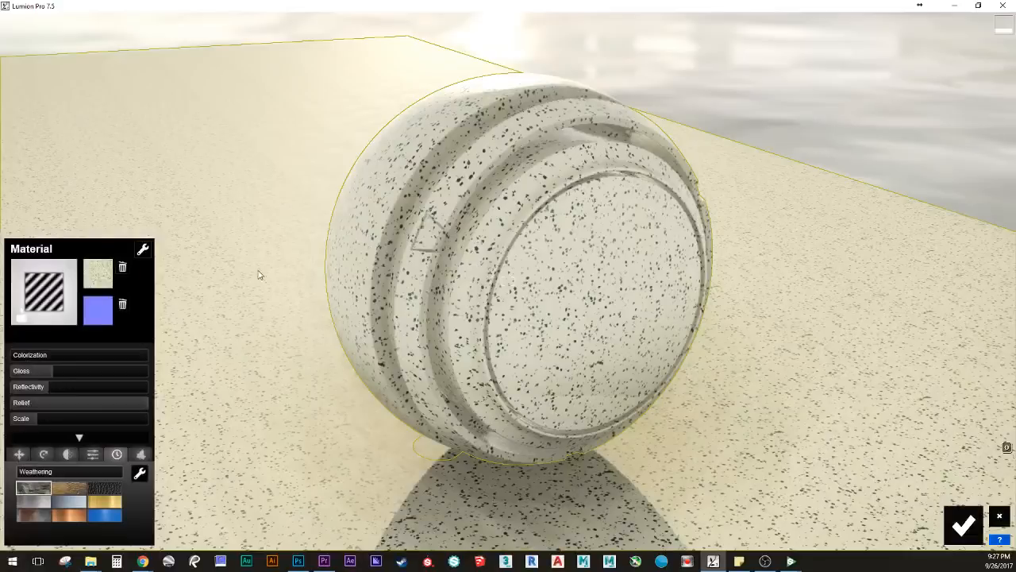
click(65, 353)
mouse_move(64, 357)
mouse_down()
mouse_move(14, 355)
mouse_move(27, 354)
mouse_up()
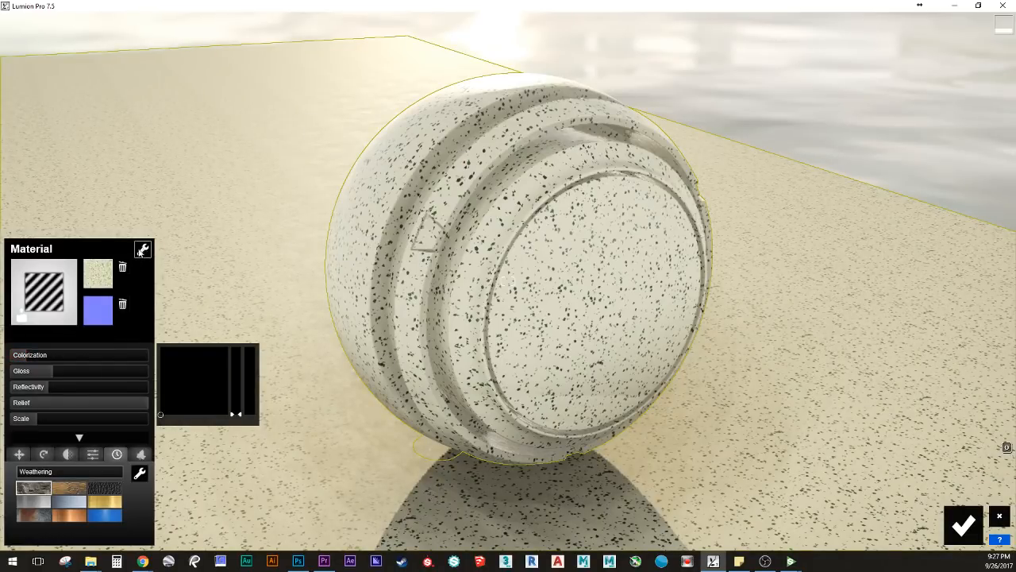
click(141, 251)
click(102, 251)
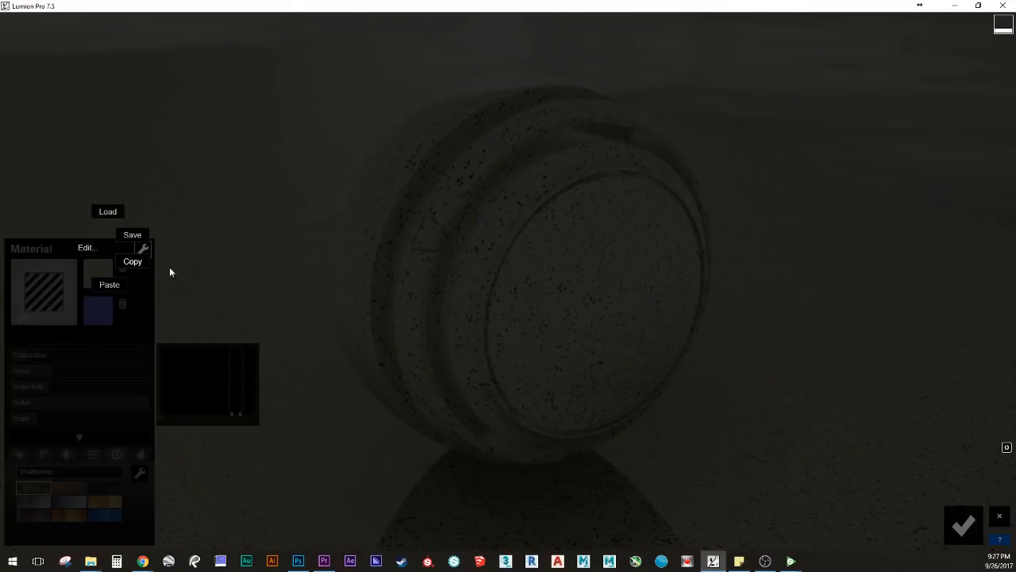
click(131, 259)
click(145, 251)
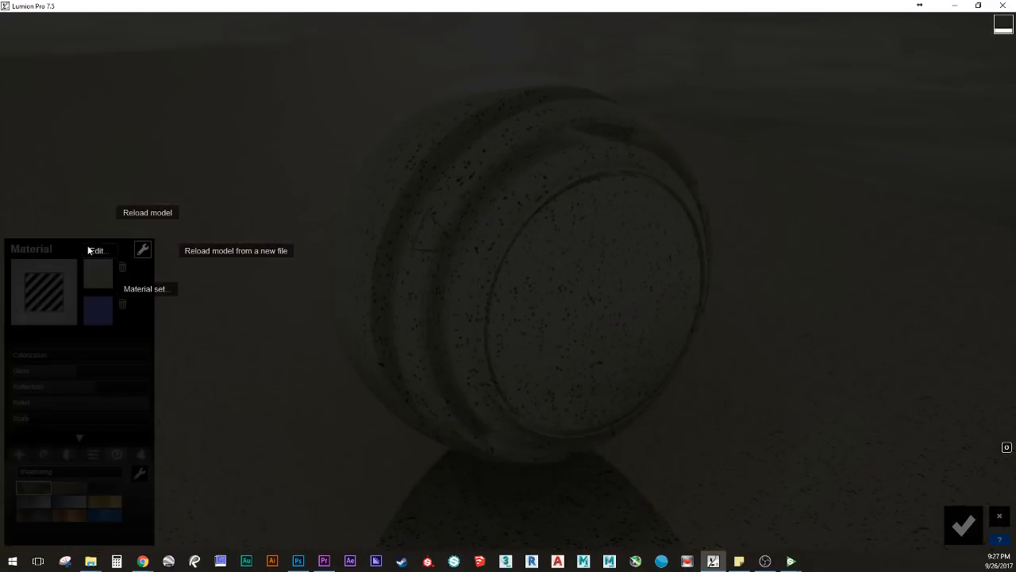
click(121, 287)
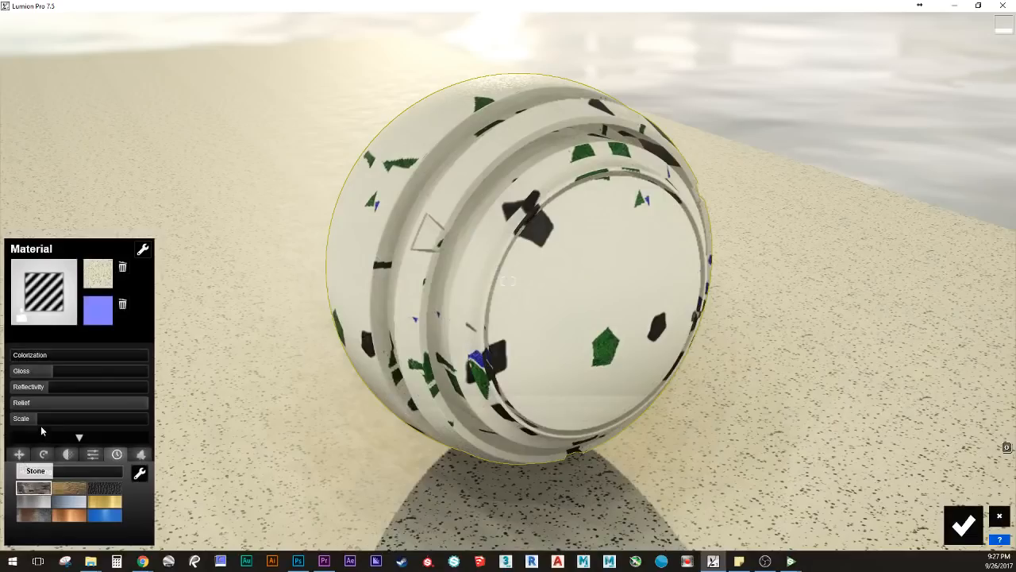
Step: Reduce the ball's terrazzo texture scale to fine chips, save the material and check the result along the clip's timeline
click(31, 422)
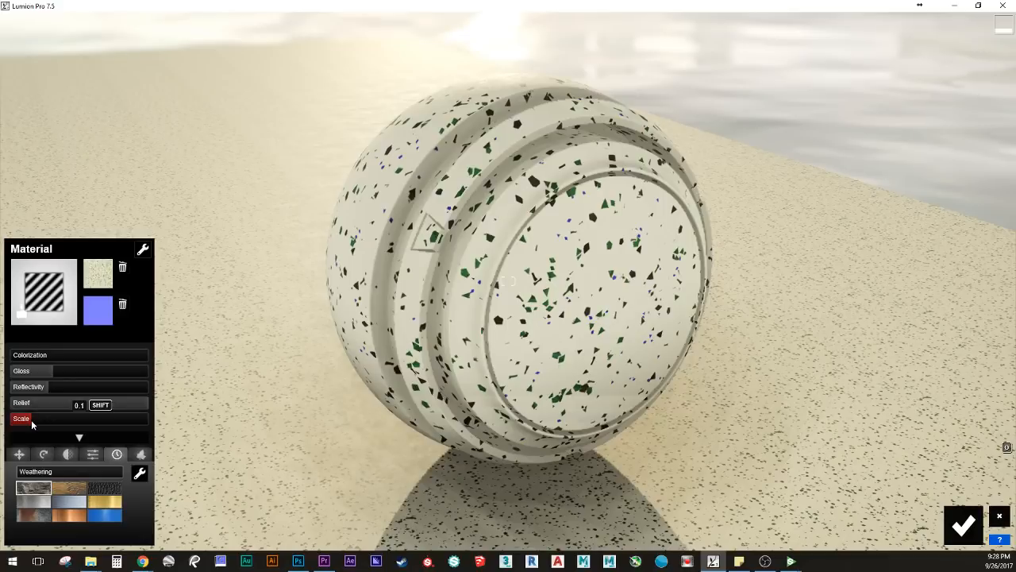
shift+drag(32, 422, 29, 422)
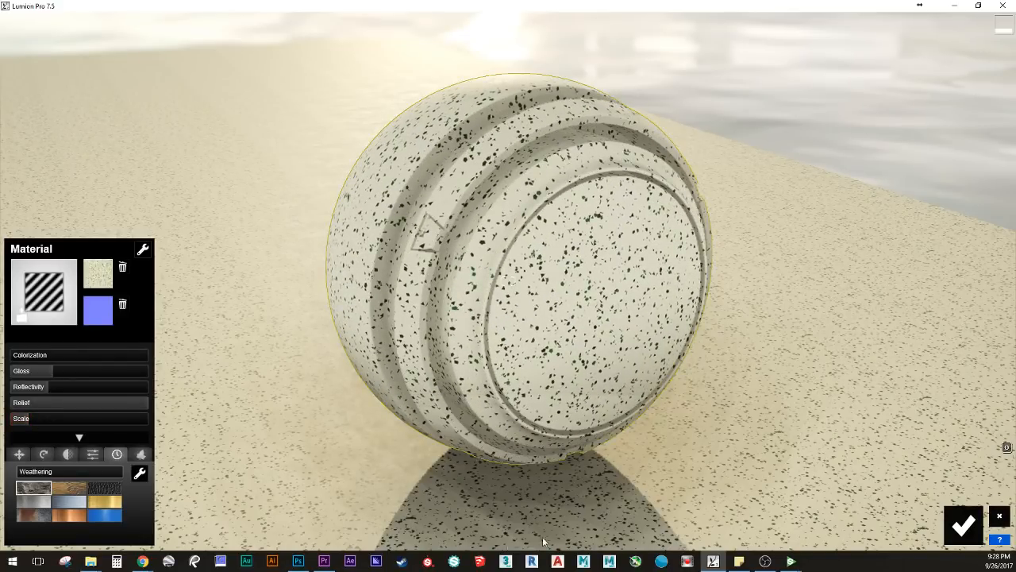
click(962, 525)
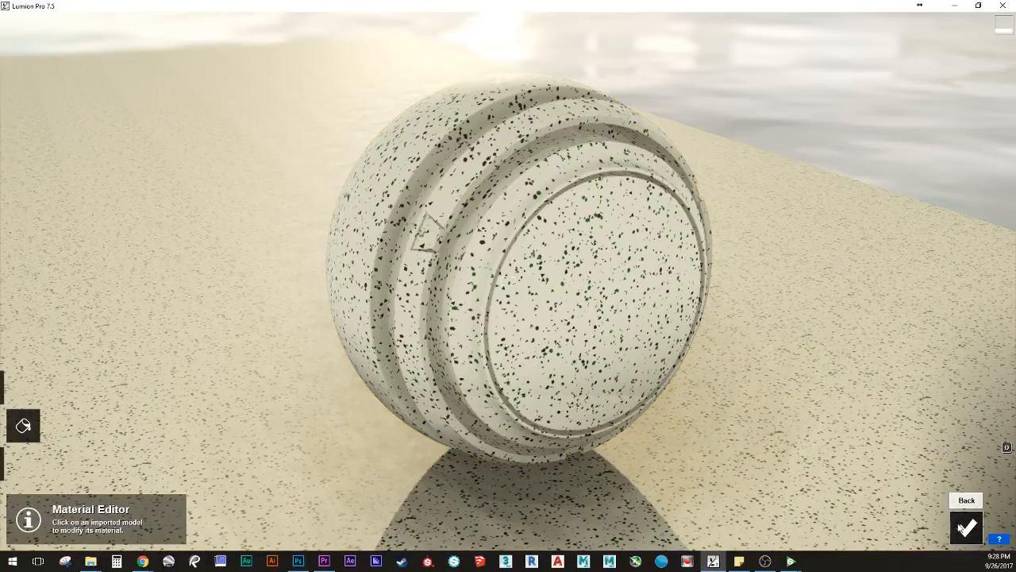
click(966, 526)
drag(571, 443, 628, 433)
drag(553, 422, 554, 443)
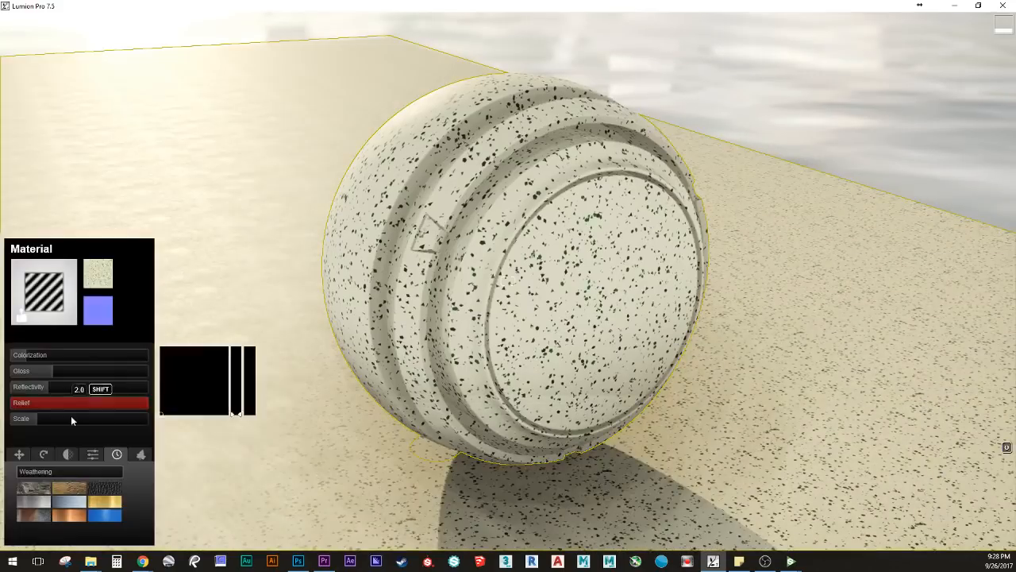
Step: Slightly enlarge the terrazzo texture scale on the ground and on the ball, save both and preview the clip
shift+drag(51, 414, 1015, 489)
click(548, 405)
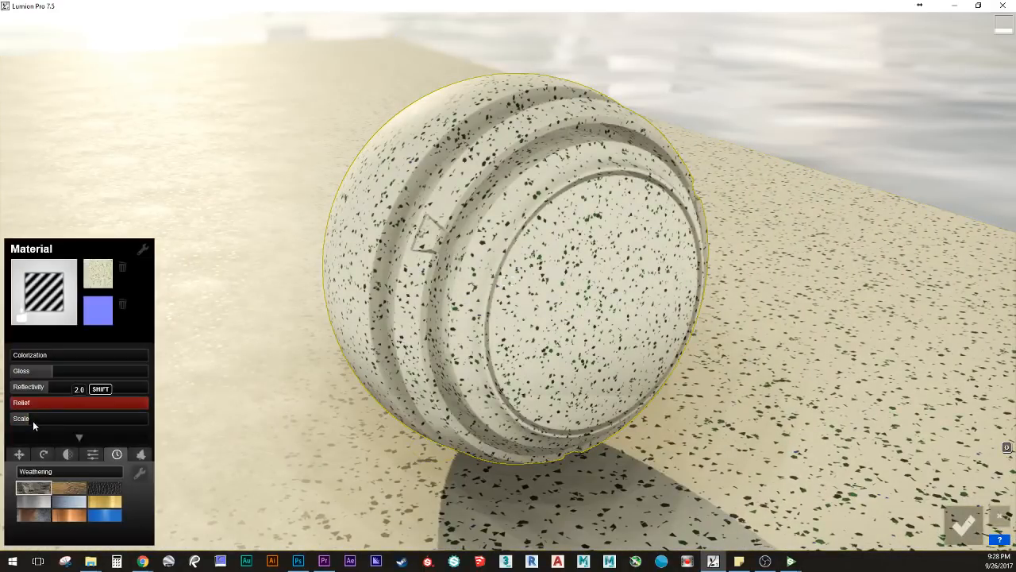
shift+drag(33, 422, 197, 425)
shift+drag(298, 425, 959, 496)
click(978, 535)
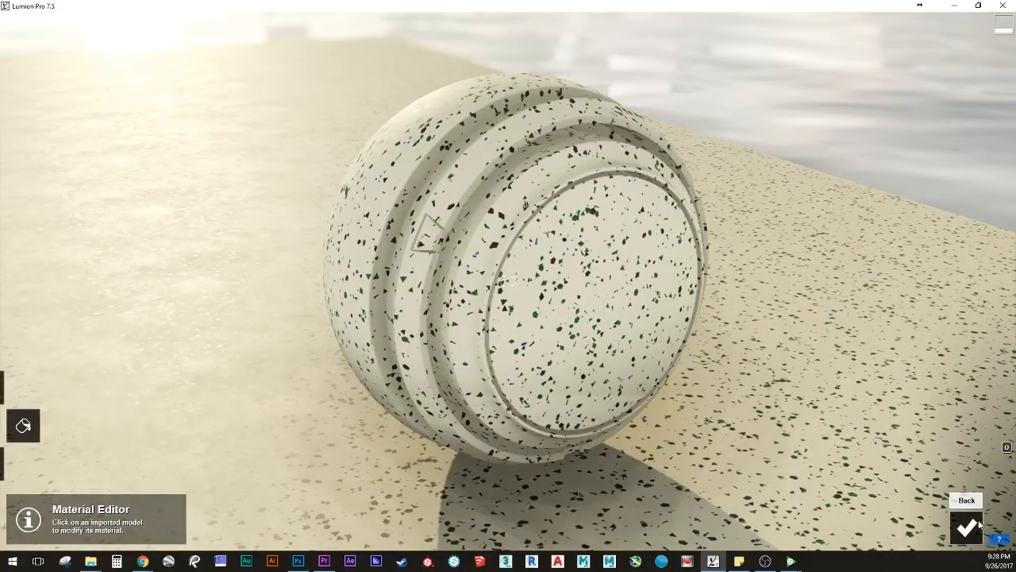
click(977, 534)
drag(538, 436, 572, 433)
Step: Preview movie clip 9, open its hexagon ground material for editing and lower the relief to 0.1
click(754, 499)
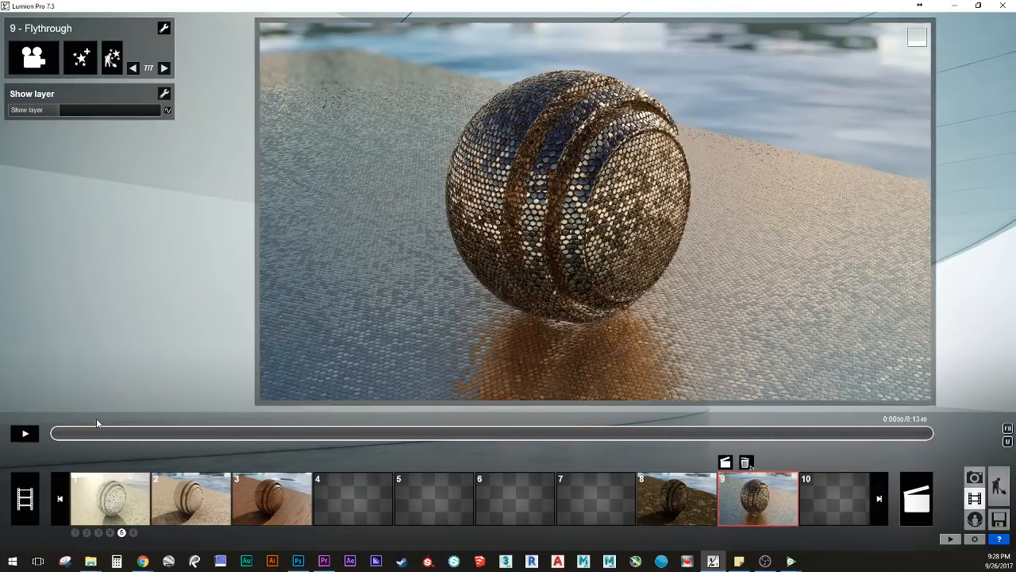
drag(92, 429, 567, 433)
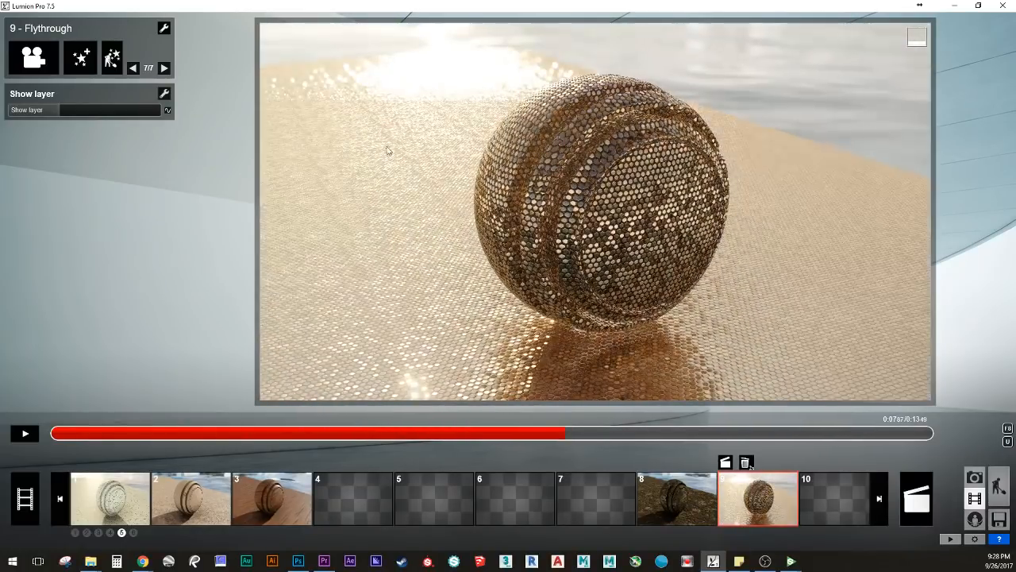
click(111, 66)
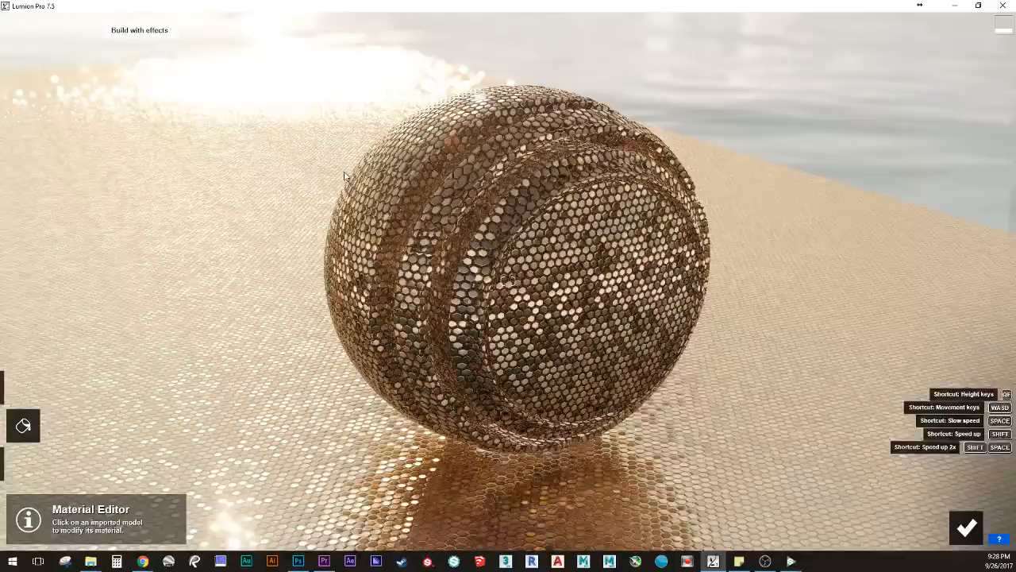
click(255, 338)
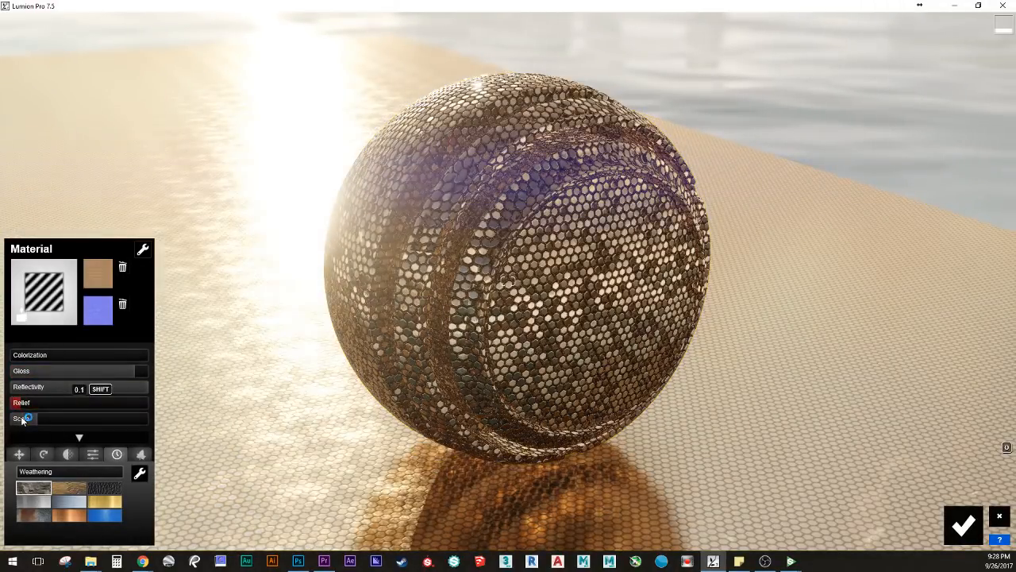
right_drag(297, 495, 370, 337)
key(w)
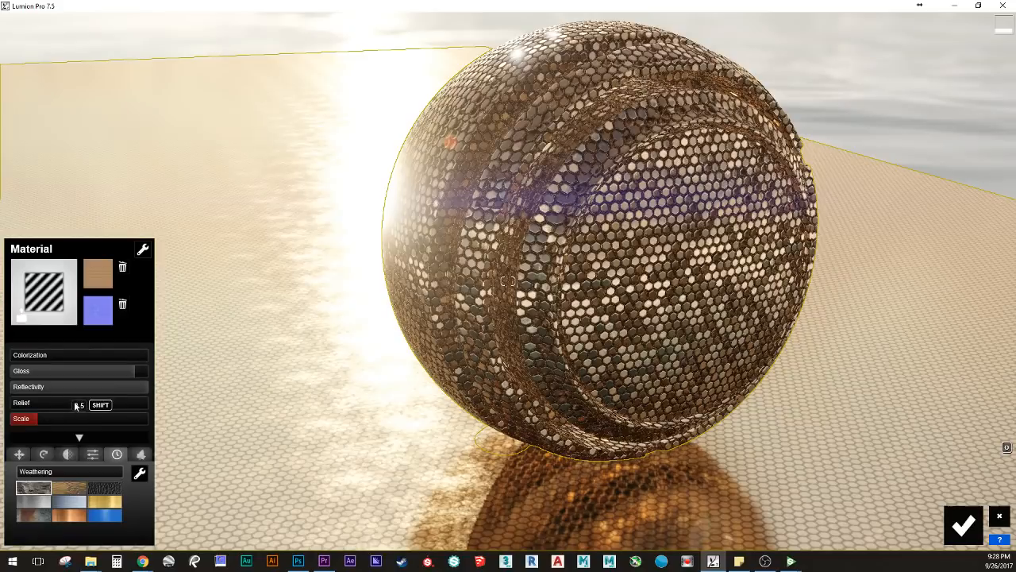
Step: Set the hexagon ground material's relief to 2.0, save the material and return to the movie editor
drag(120, 399, 184, 414)
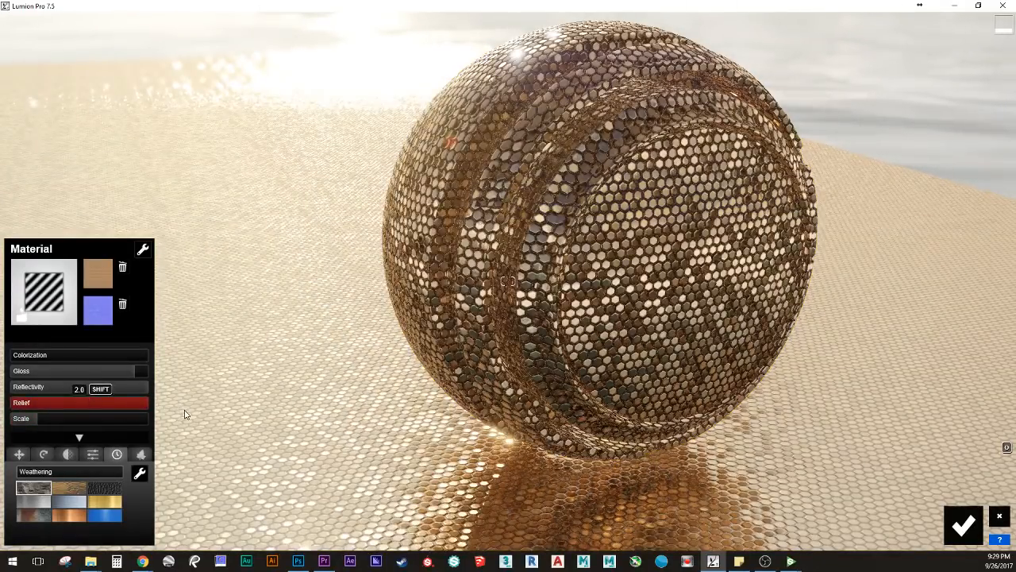
drag(111, 422, 233, 430)
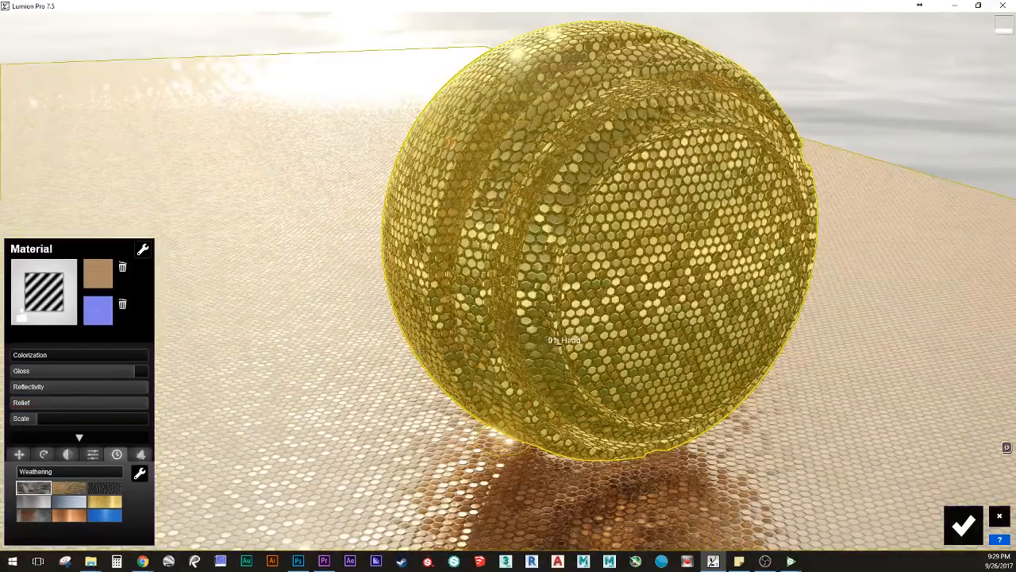
right_drag(714, 469, 740, 492)
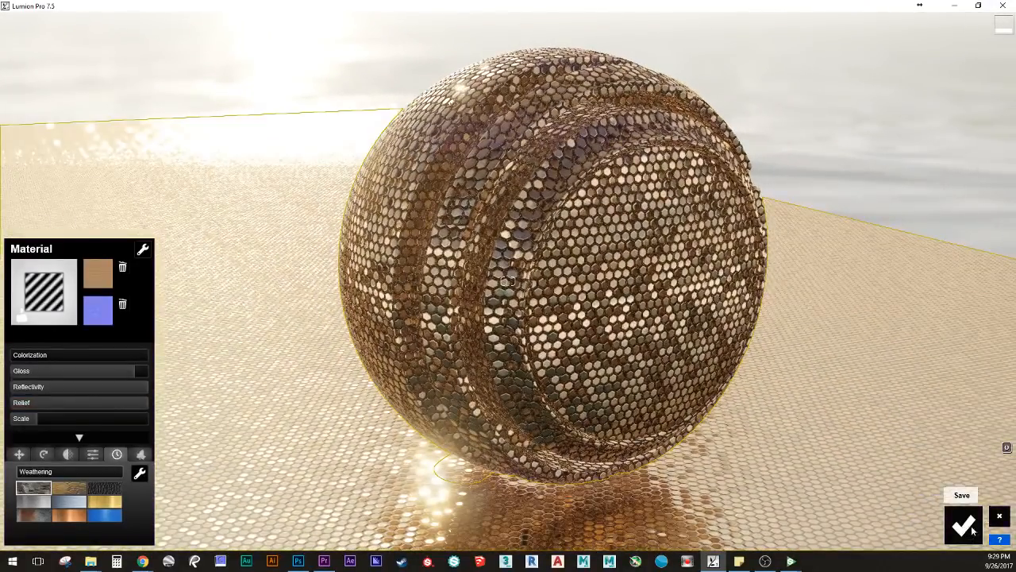
click(974, 528)
click(974, 524)
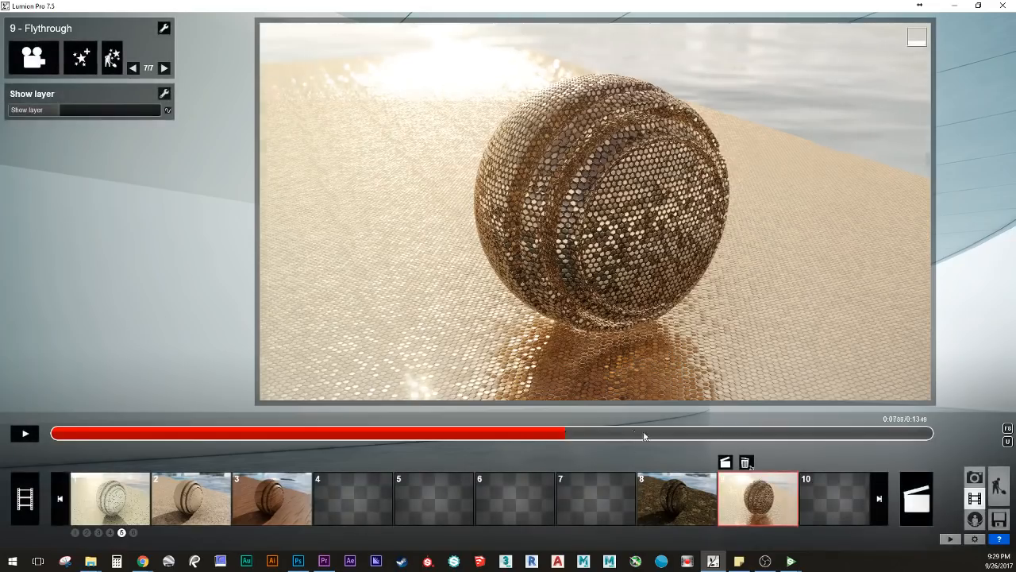
Step: Compare the materials of movie clips 9, 1, 2, 3 and 8, scrubbing through clips 9 and 8
drag(644, 435, 511, 413)
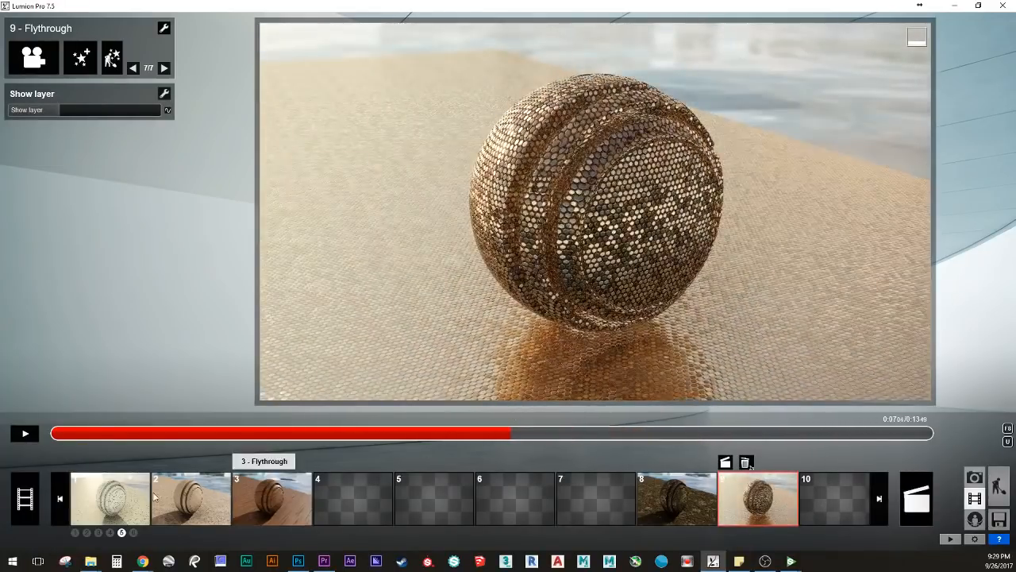
click(92, 499)
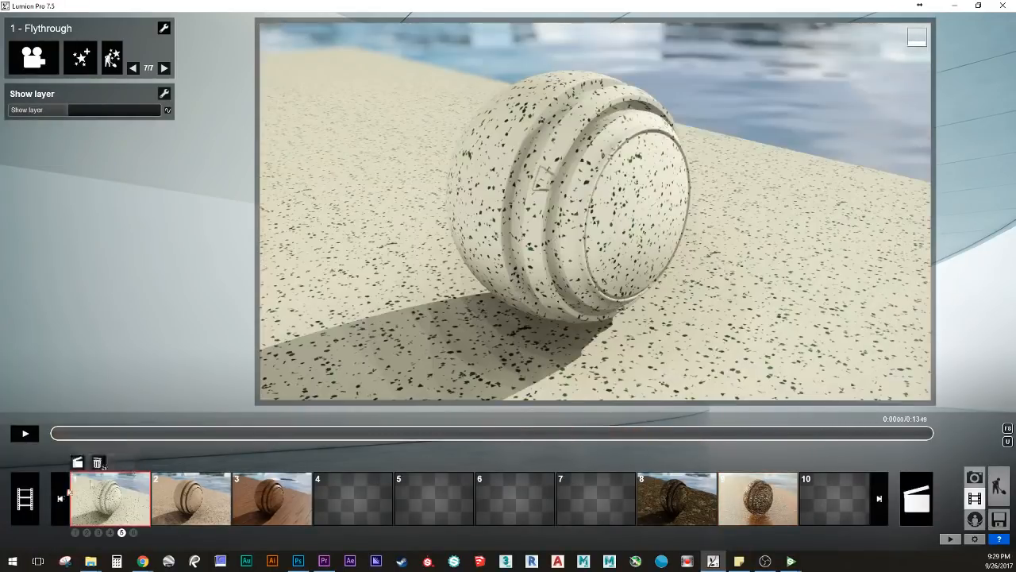
click(200, 488)
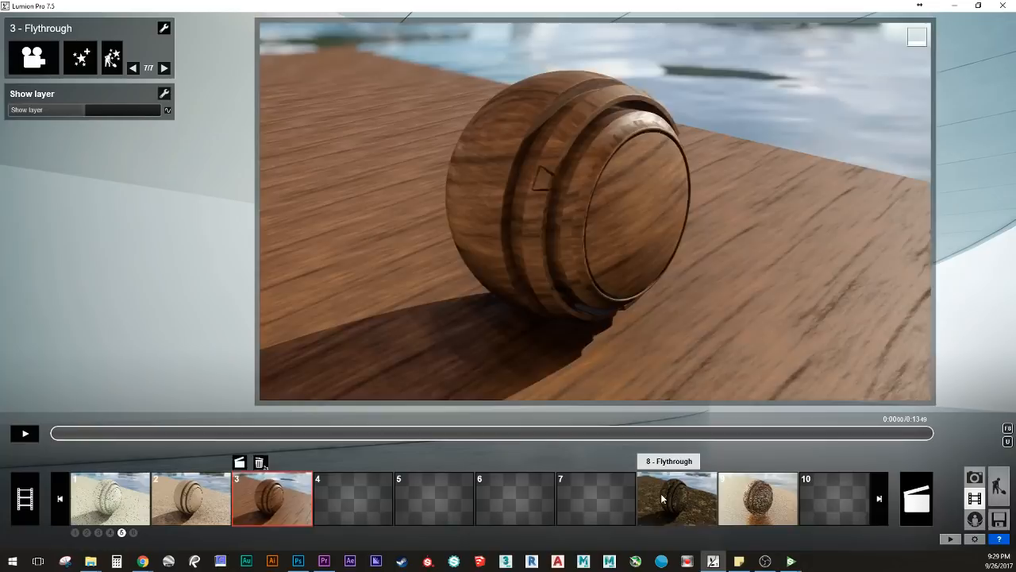
click(677, 492)
drag(87, 424, 249, 428)
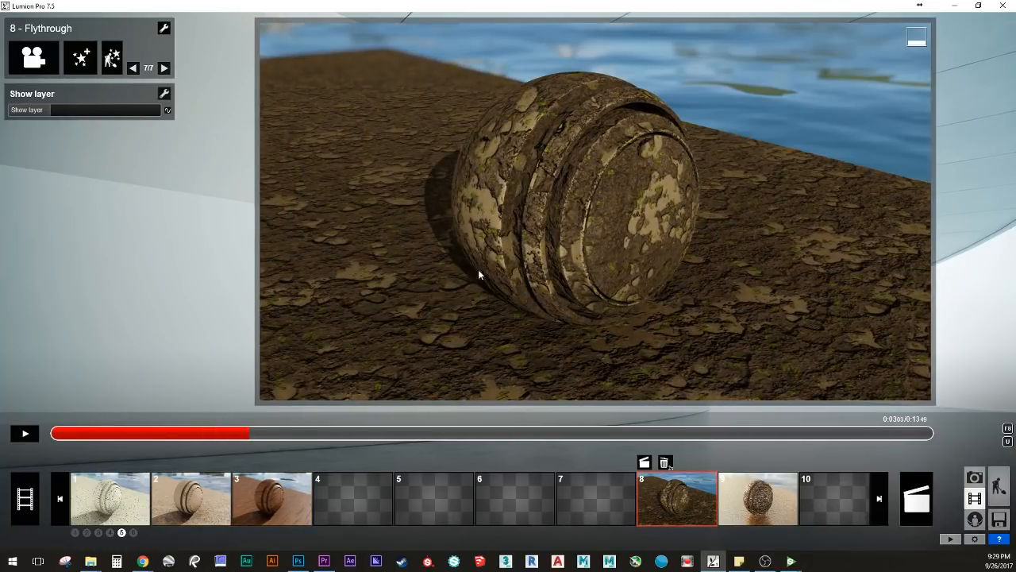
drag(247, 435, 513, 508)
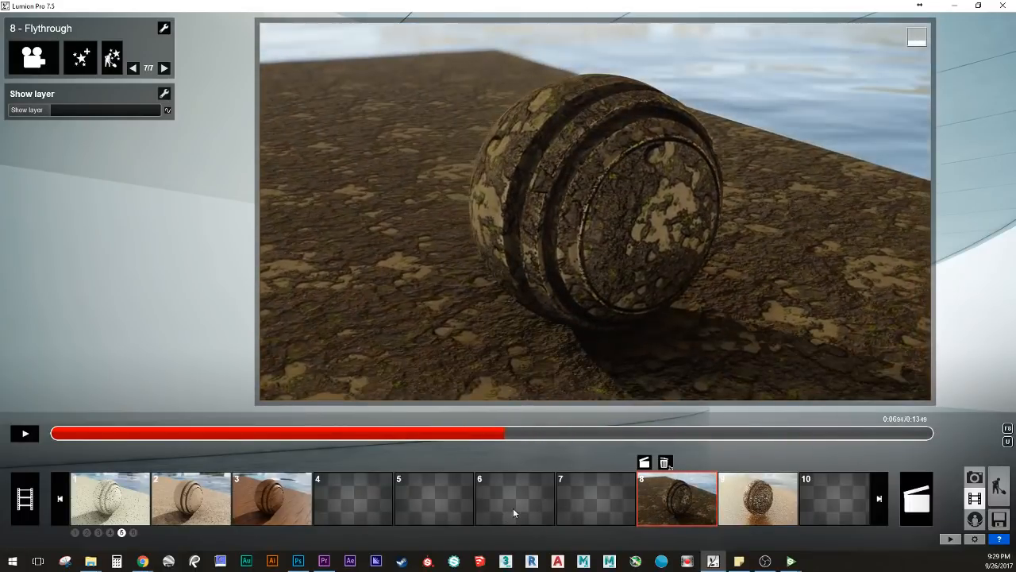
Step: Preview the pale material in movie clip 12 and the cracked glossy material in clip 13 along their timelines
click(756, 496)
click(882, 509)
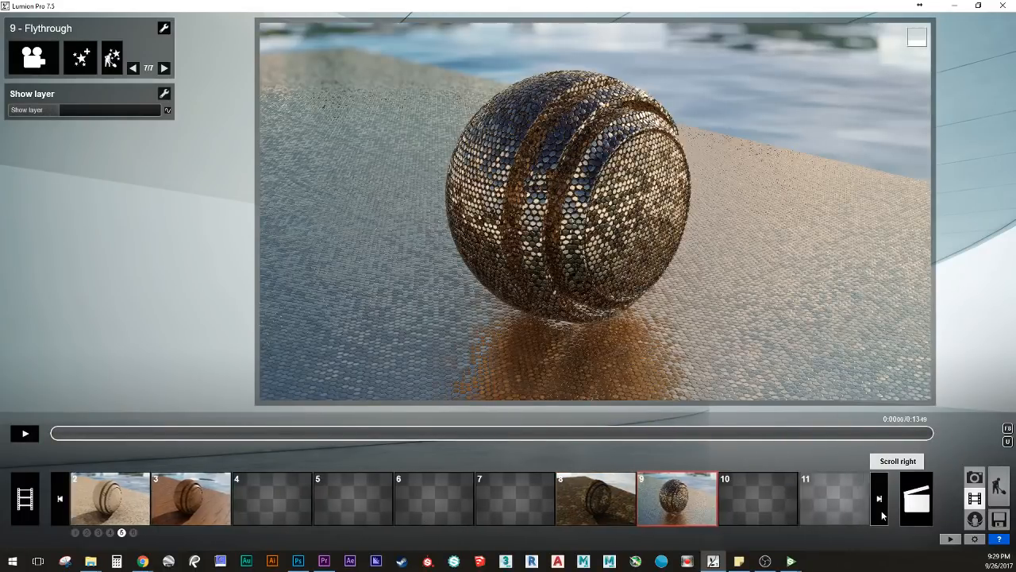
click(515, 507)
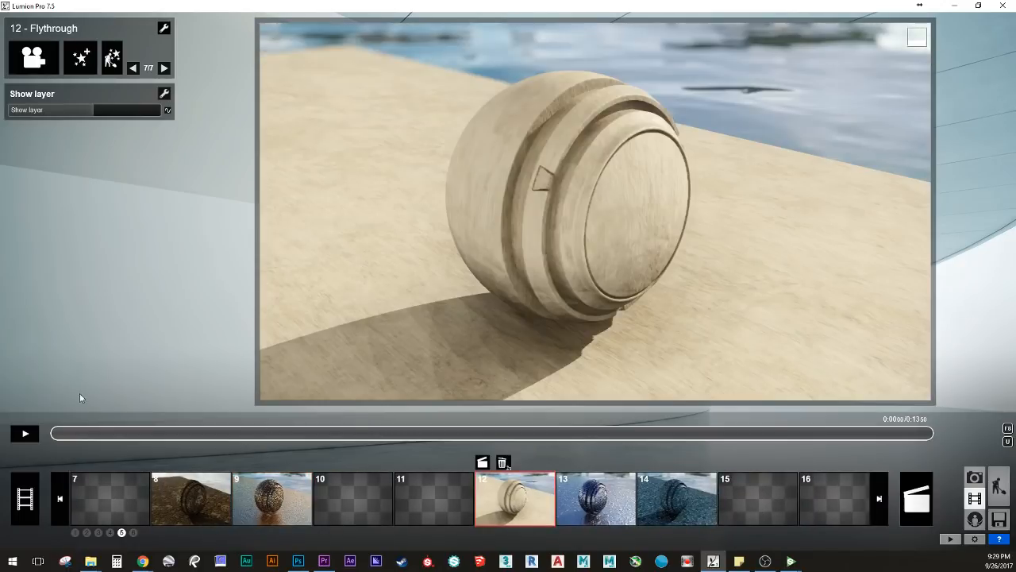
drag(171, 434, 549, 437)
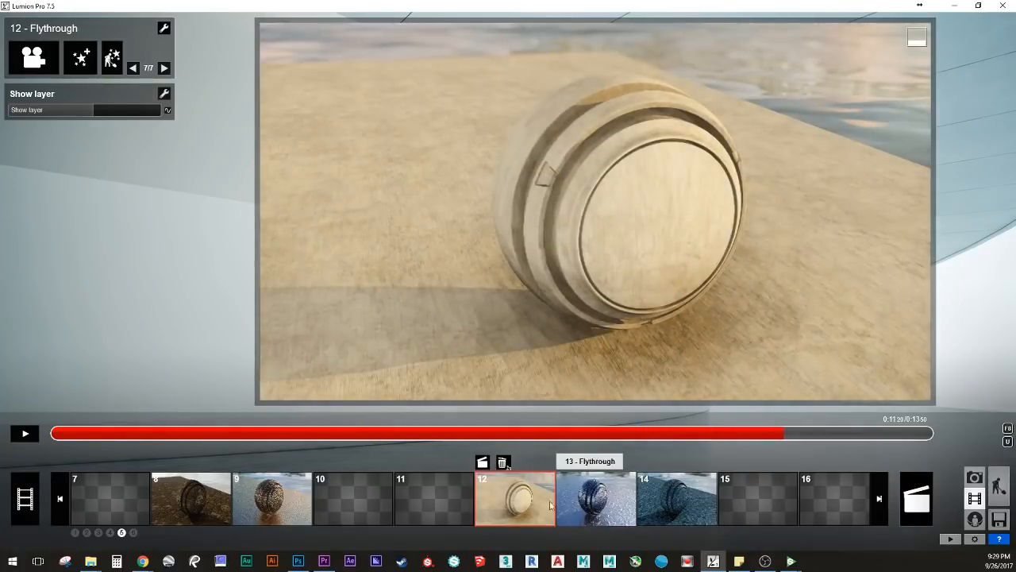
click(595, 501)
drag(241, 426, 568, 433)
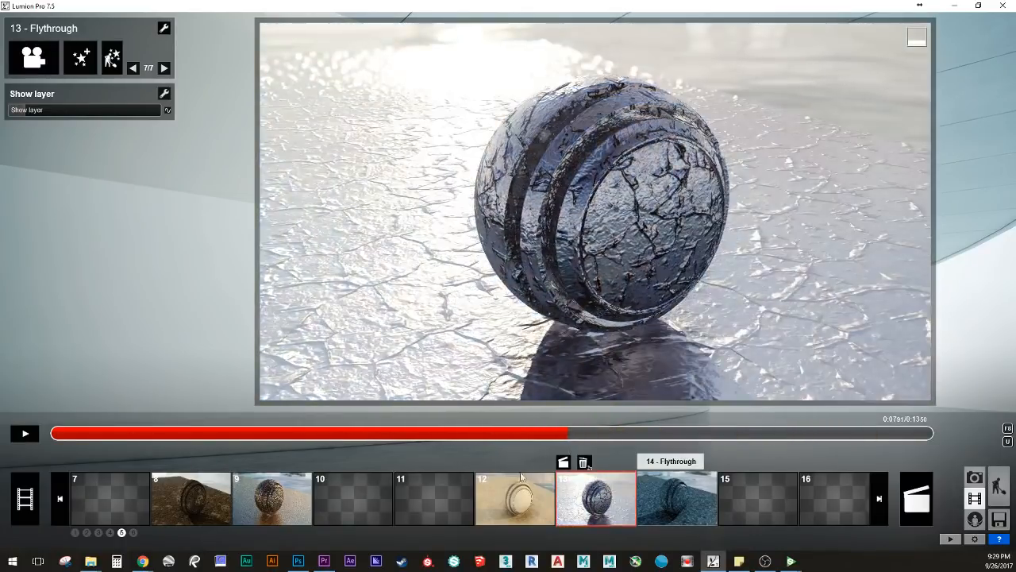
Step: Examine how sunlight reflects off the blue hexagon tiles at several points of movie clip 14
click(670, 496)
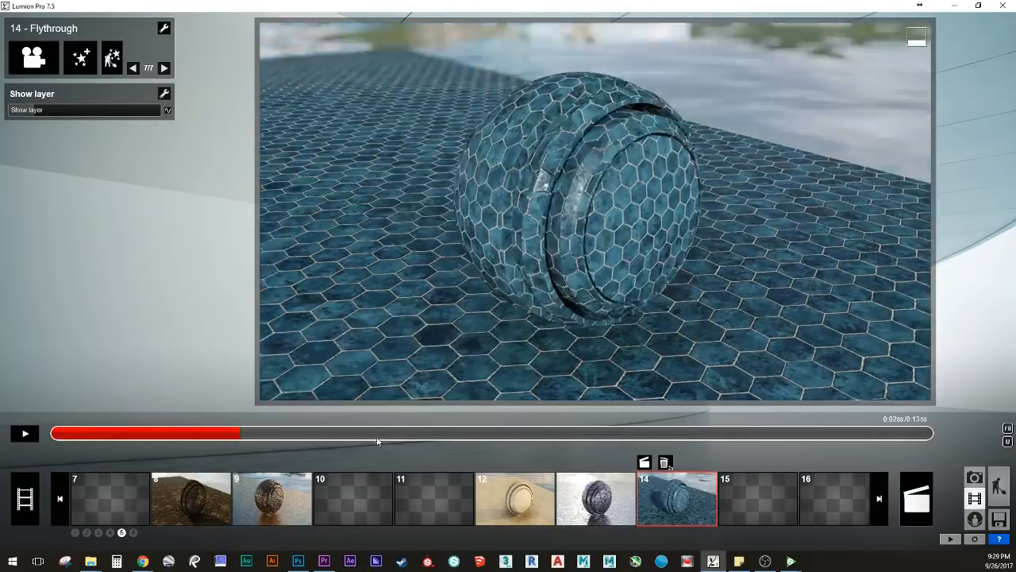
mouse_move(377, 441)
mouse_down()
mouse_move(714, 433)
mouse_move(620, 433)
mouse_move(599, 458)
mouse_move(548, 469)
mouse_move(667, 479)
mouse_move(531, 477)
mouse_move(502, 462)
mouse_up()
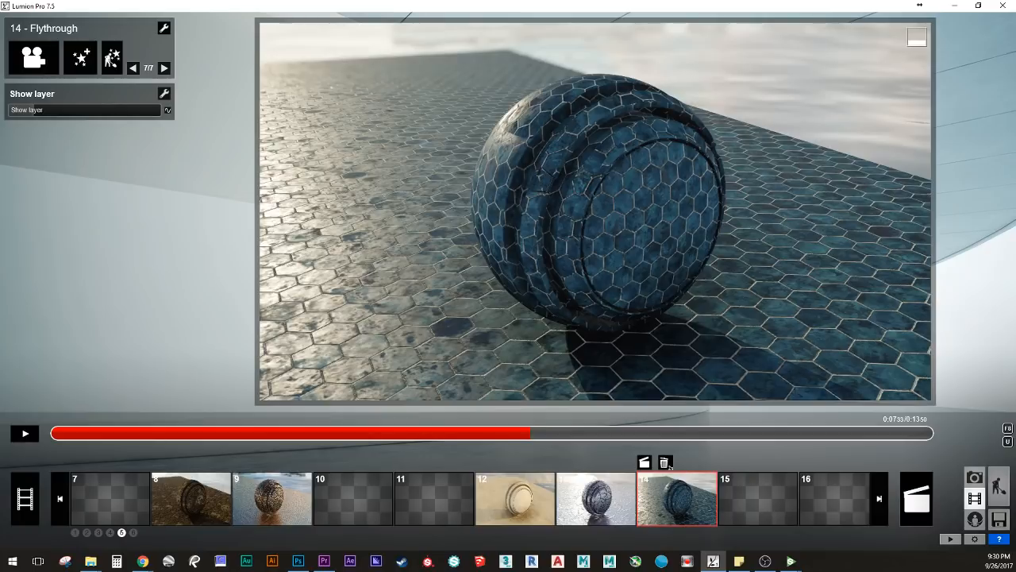
key(alt+Tab)
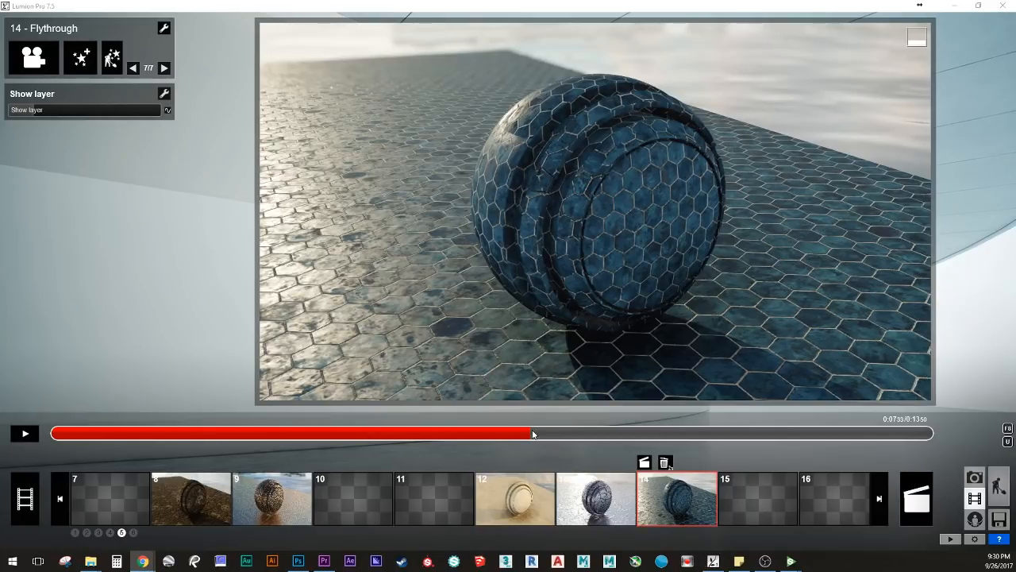
key(alt+Tab)
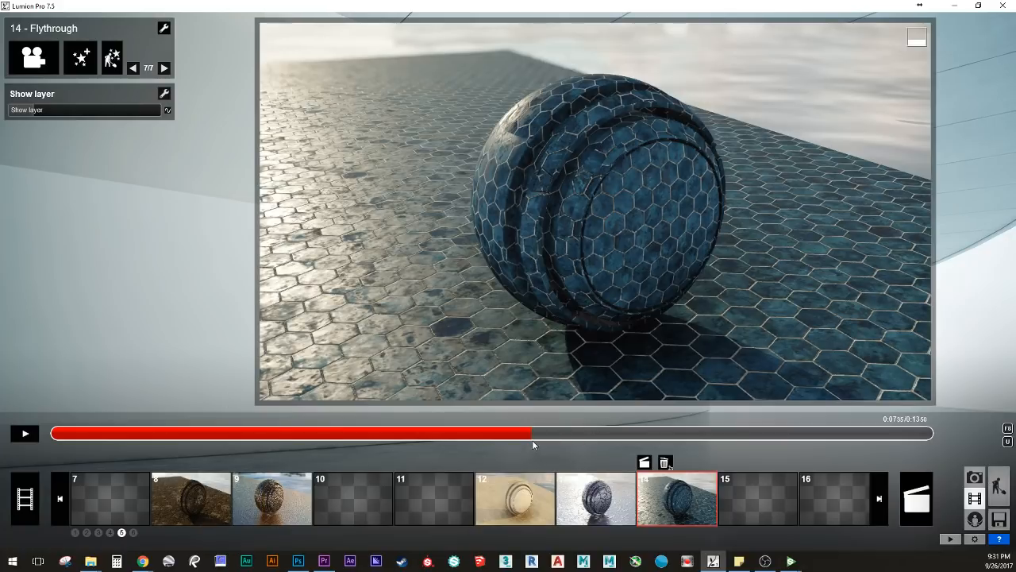
drag(532, 440, 622, 423)
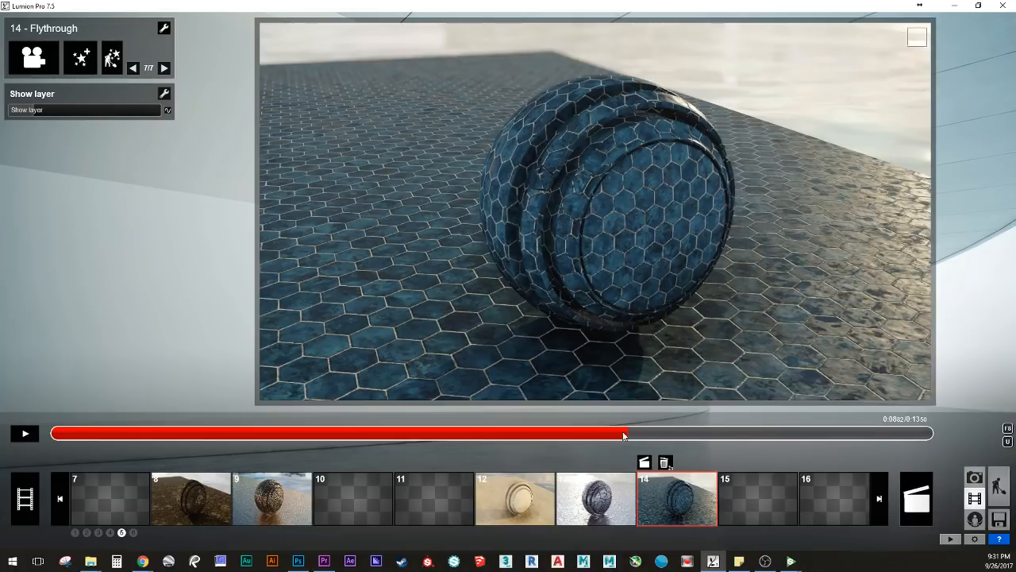
drag(626, 437, 538, 433)
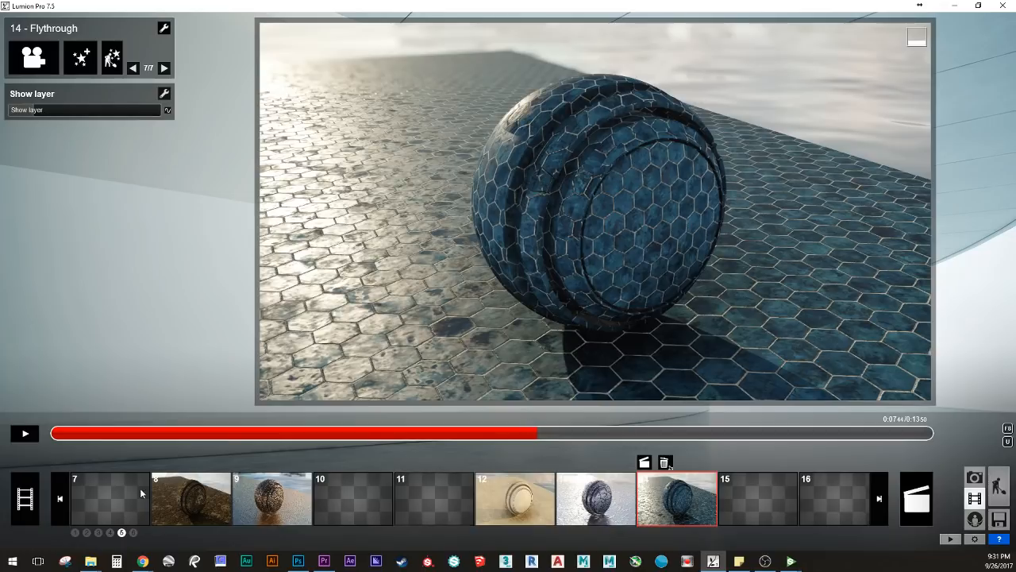
Step: Show the main movie, return to the first clips and preview the plaster material of clip 2
click(21, 500)
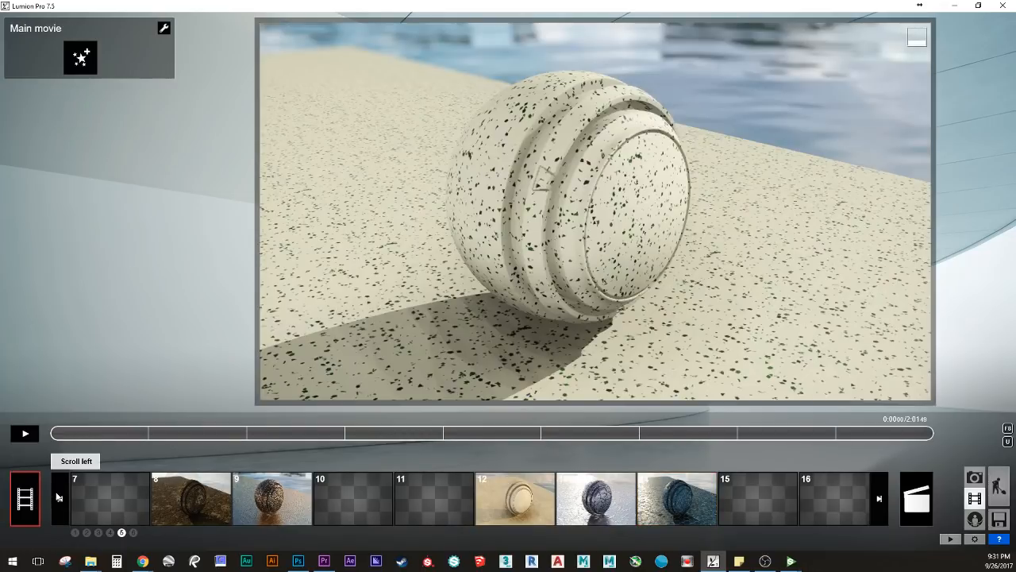
click(57, 497)
click(58, 497)
click(190, 498)
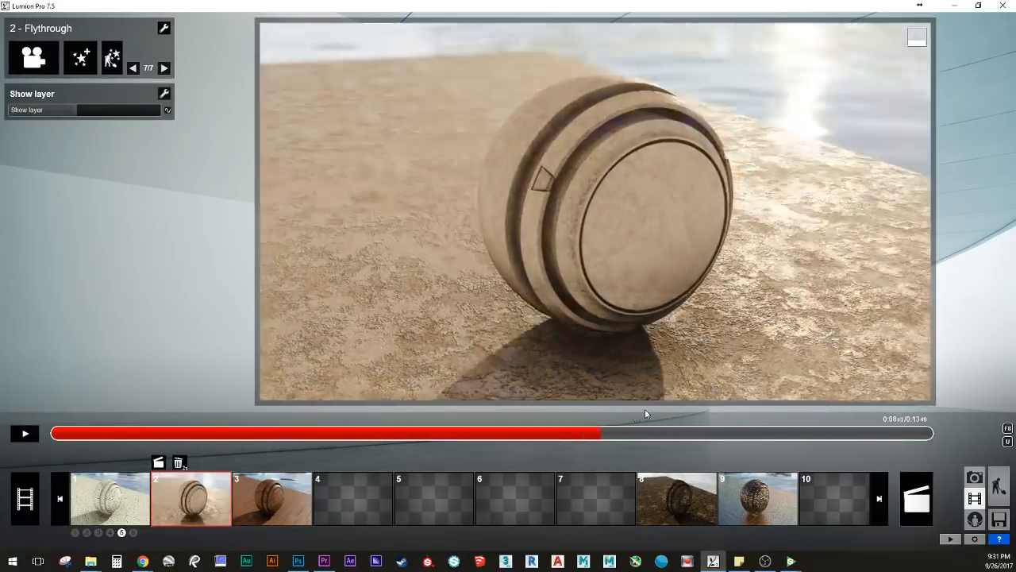
drag(645, 409, 614, 421)
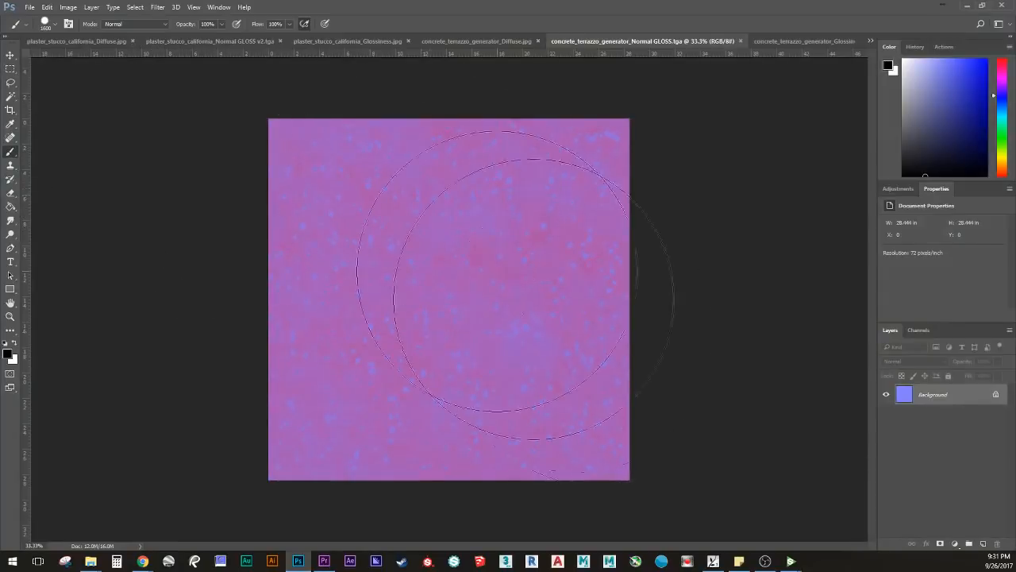
Step: Open the plaster stucco Normal GLOSS v2 map and display only its Alpha 1 channel for a close look
click(326, 41)
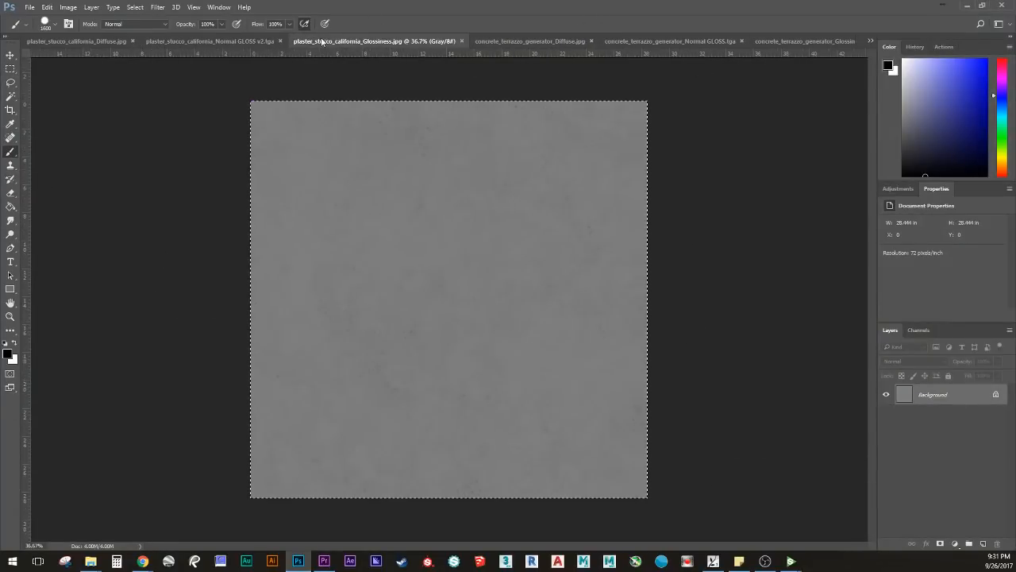
click(259, 43)
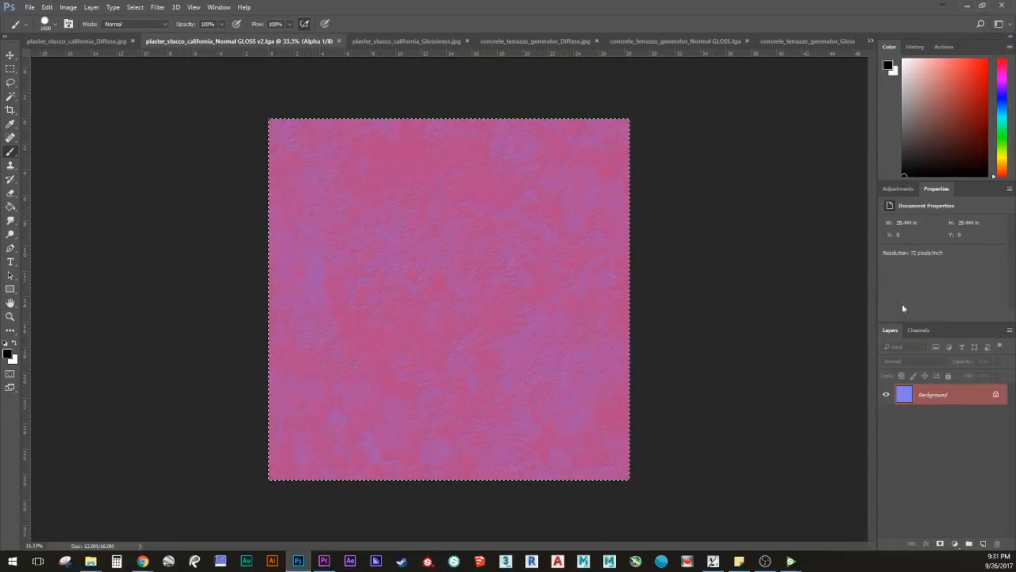
click(919, 330)
click(883, 349)
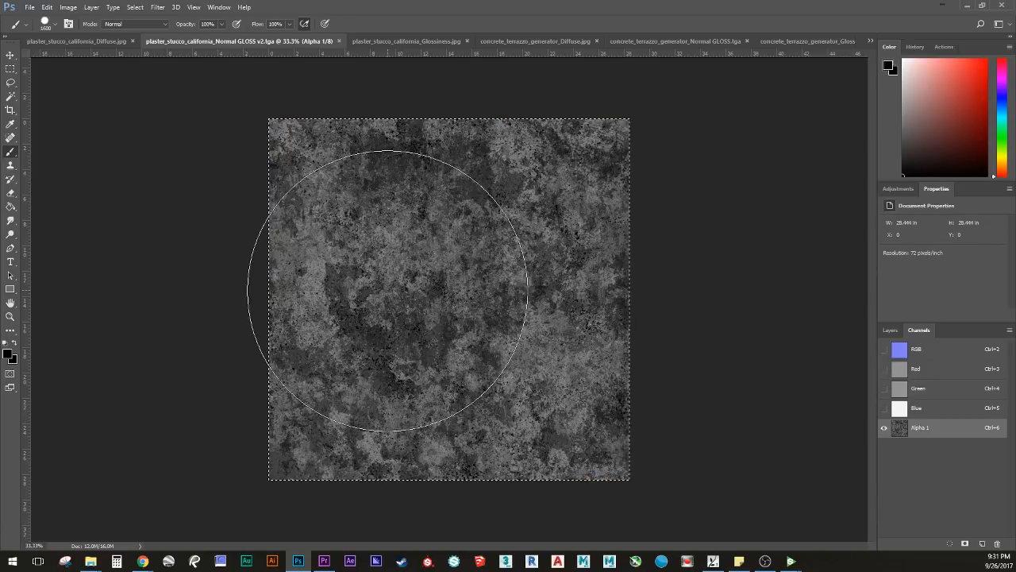
alt+scroll(467, 282, up, 5)
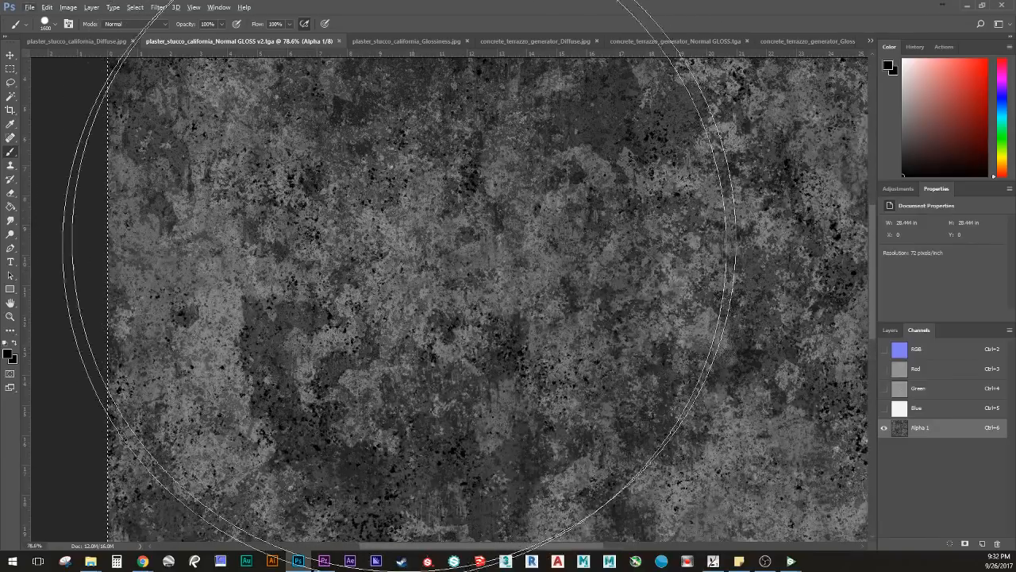
Step: Shrink the brush from its very large diameter to about 45 px
key(bracketleft)
key(bracketleft)
key(bracketleft)
key(bracketleft)
key(bracketleft)
key(bracketleft)
key(bracketleft)
key(bracketleft)
key(bracketleft)
key(bracketleft)
key(bracketleft)
key(bracketleft)
key(bracketleft)
key(bracketleft)
key(bracketleft)
key(bracketleft)
key(bracketleft)
key(bracketleft)
key(bracketleft)
key(bracketleft)
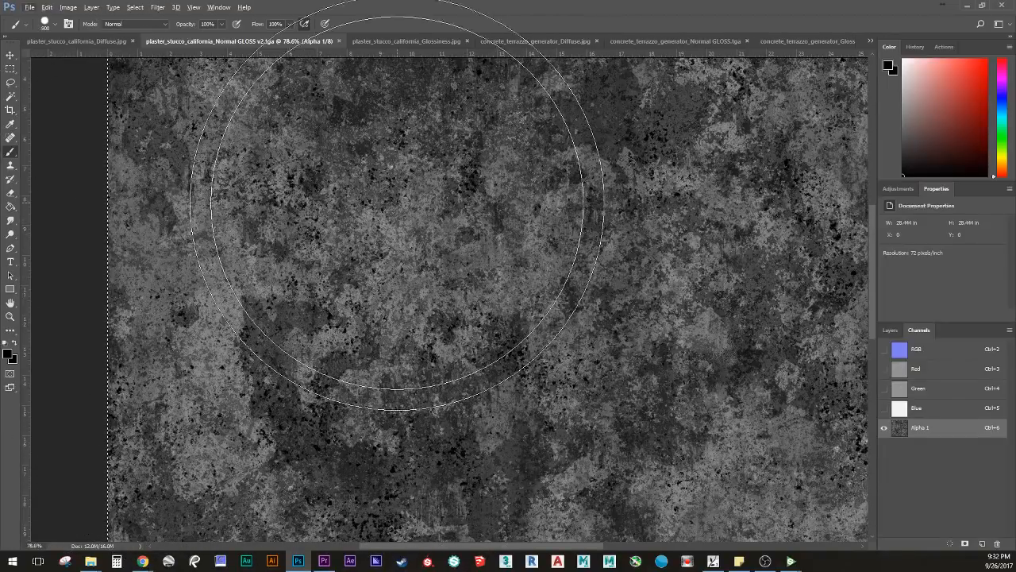
key(bracketleft)
key(bracketleft)
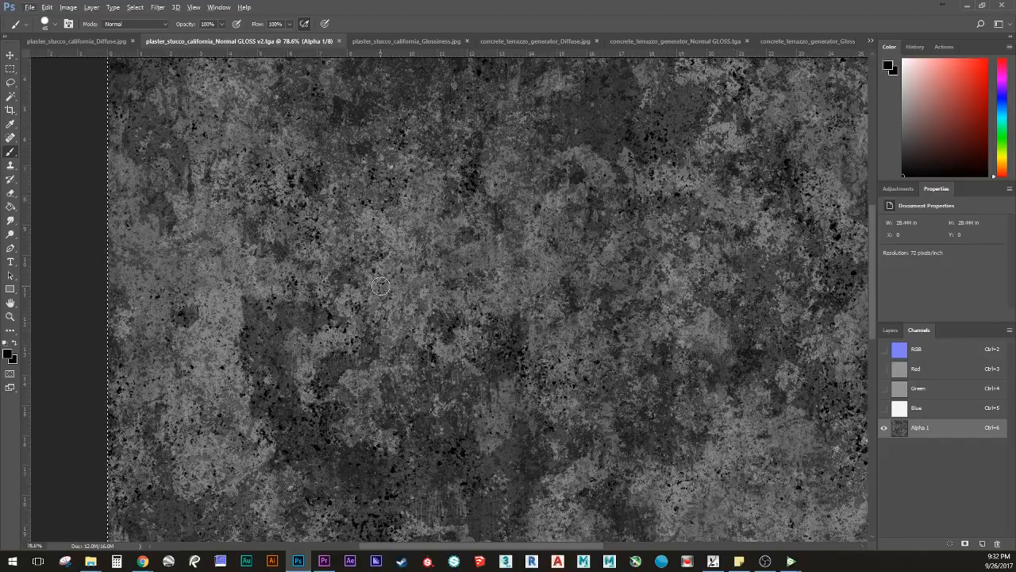
Step: Step back through the Alpha 1 edits and forward again to examine the pasted glossiness map before its contrast adjustment
alt+scroll(380, 285, down, 9)
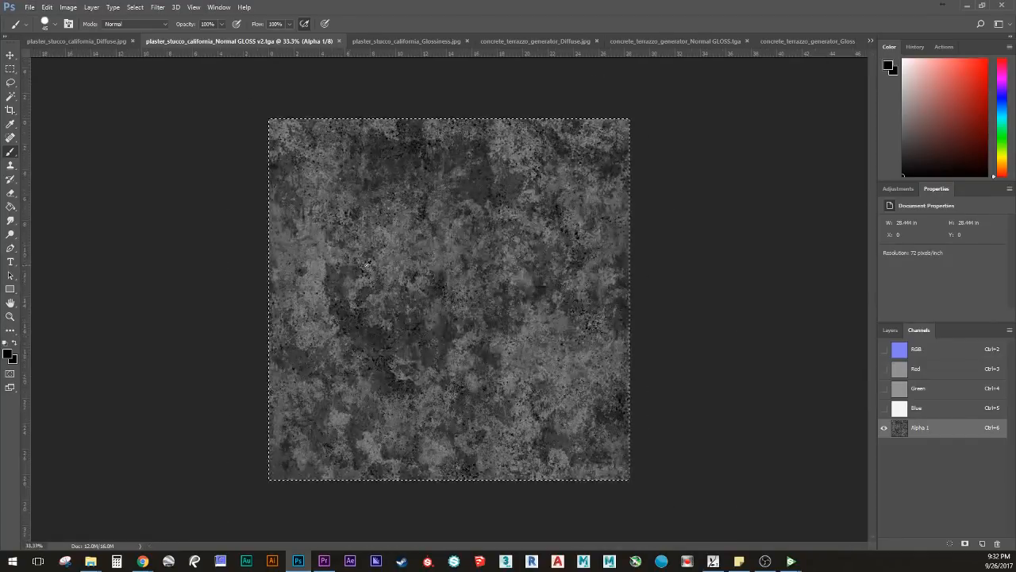
alt+scroll(381, 285, up, 2)
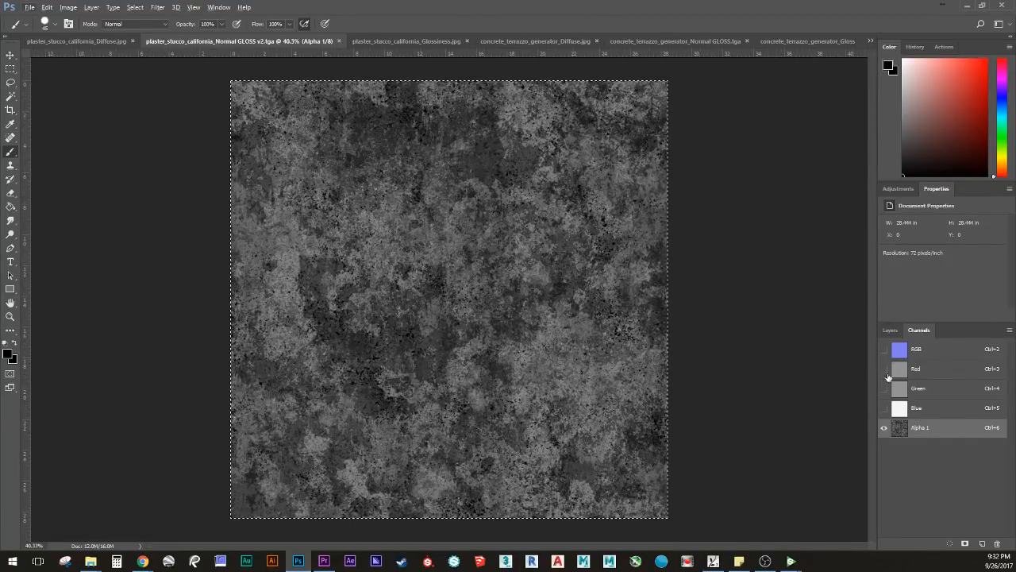
key(ctrl+alt+z)
key(ctrl+alt+z)
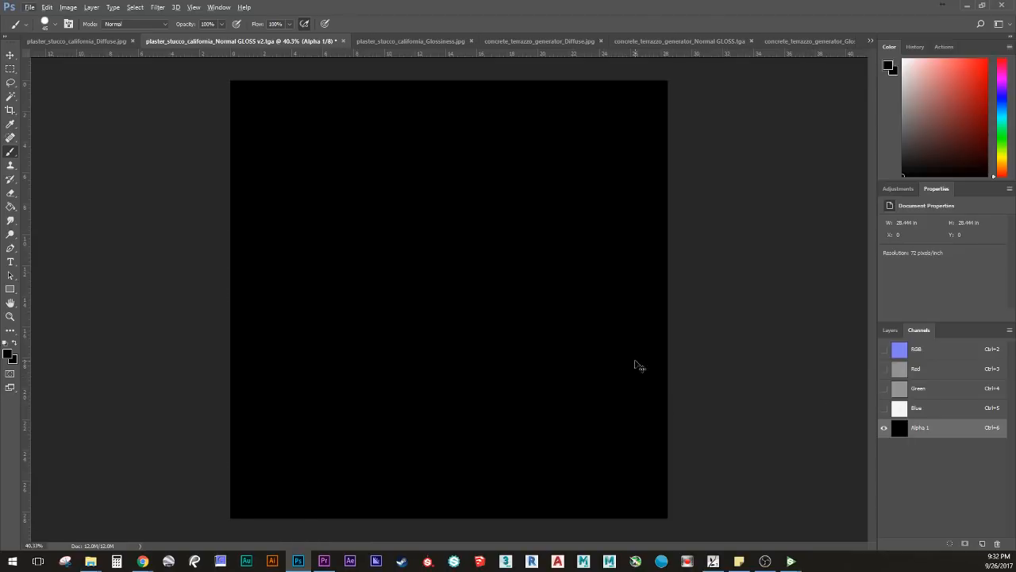
key(ctrl+shift+z)
key(ctrl+shift+z)
key(ctrl+shift+z)
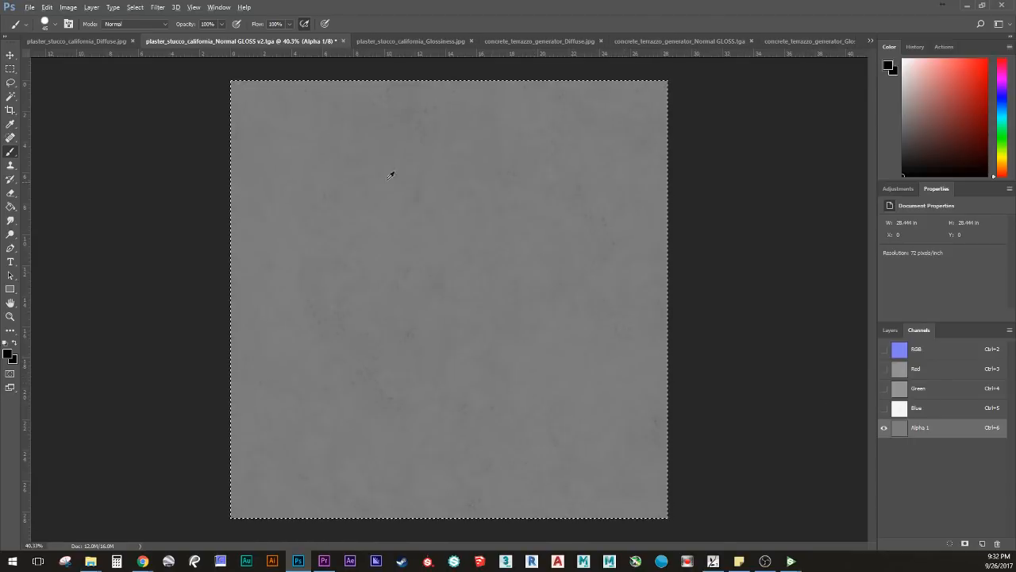
alt+scroll(447, 237, up, 8)
alt+scroll(448, 238, up, 2)
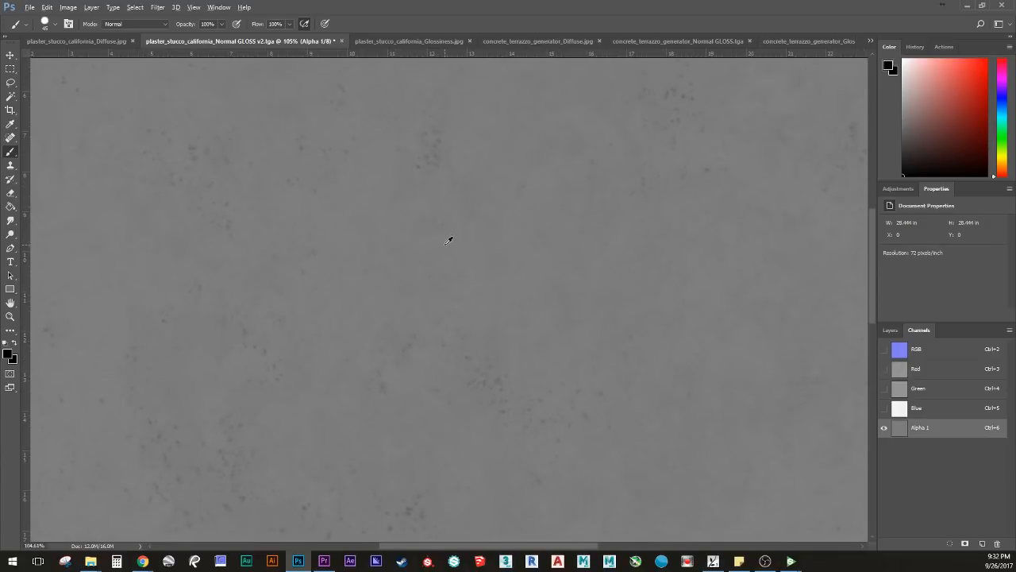
alt+scroll(443, 248, down, 5)
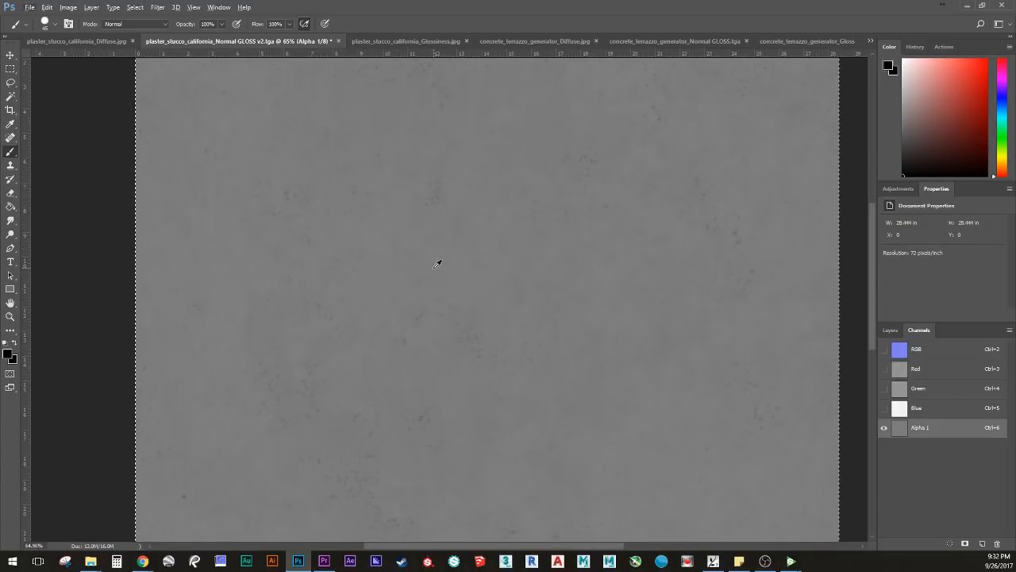
Step: Compare the plaster map's RGB normal channels with its Alpha 1 channel
key(ctrl+z)
key(ctrl+2)
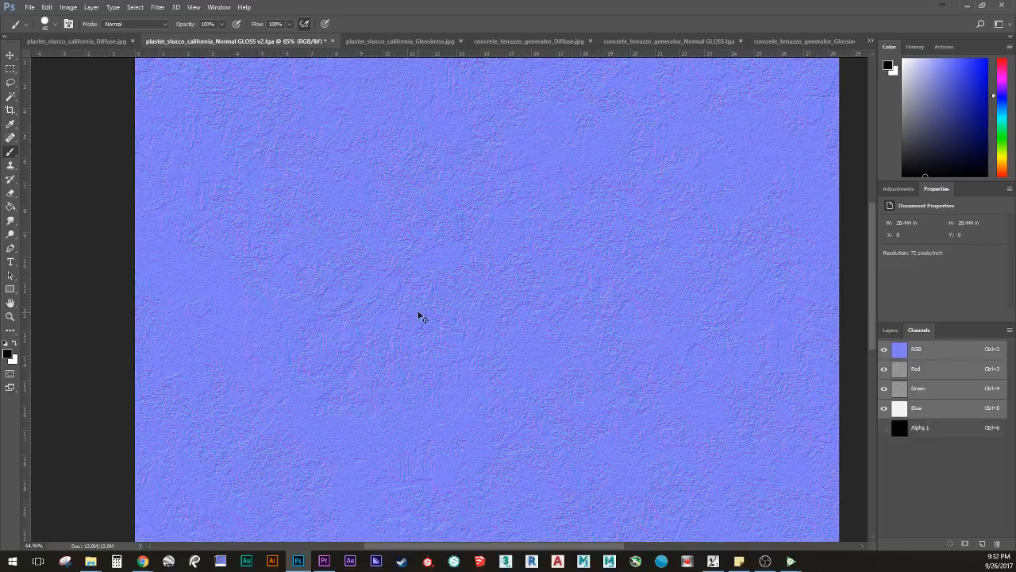
key(ctrl+6)
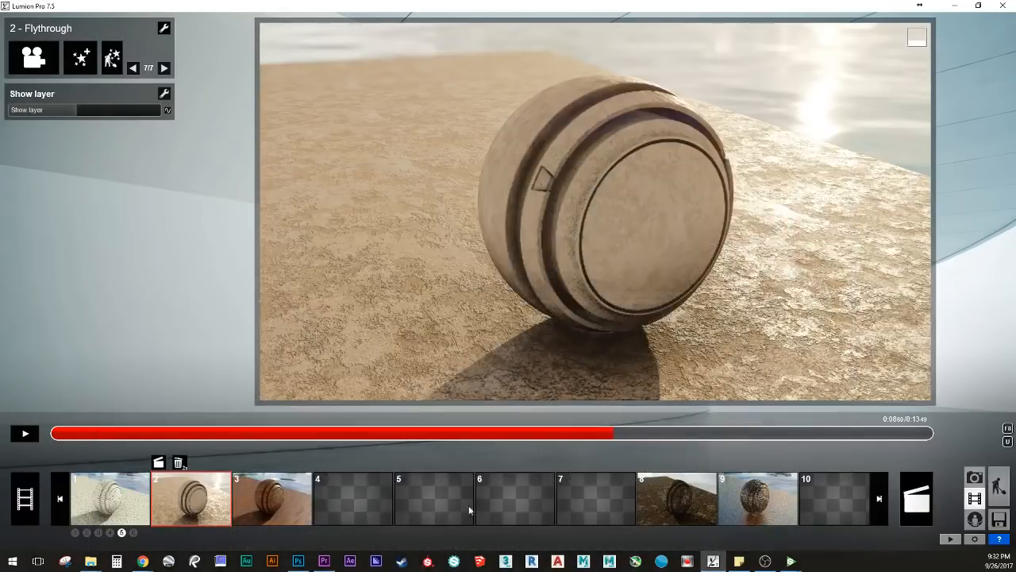
Step: Switch to Lumion's build mode and open the extended settings of the ball's material
click(999, 485)
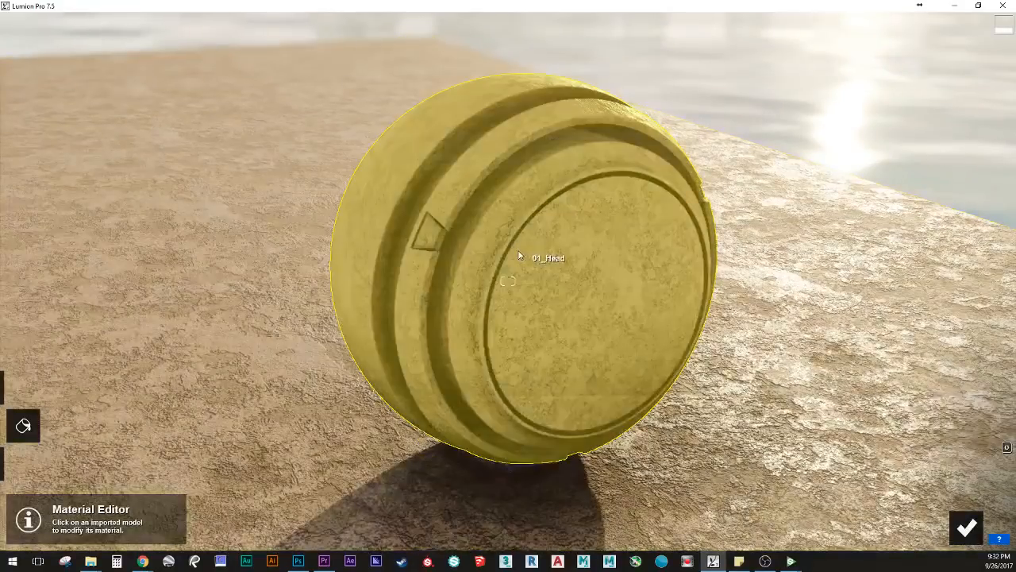
click(520, 250)
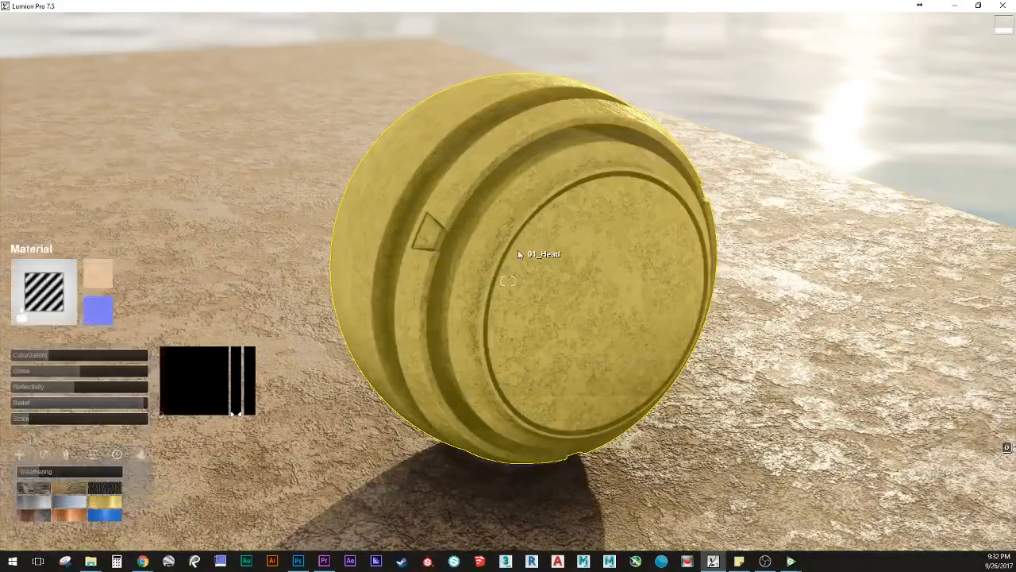
click(92, 453)
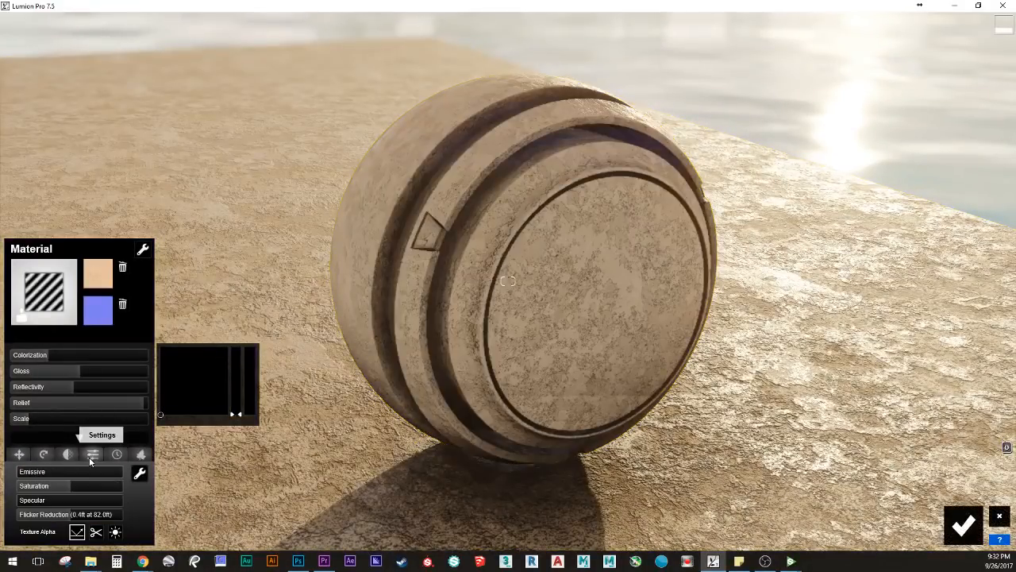
Step: Examine the ball material's Texture Alpha modes, including Color Map Alpha Clips Object
click(77, 531)
click(77, 530)
click(77, 531)
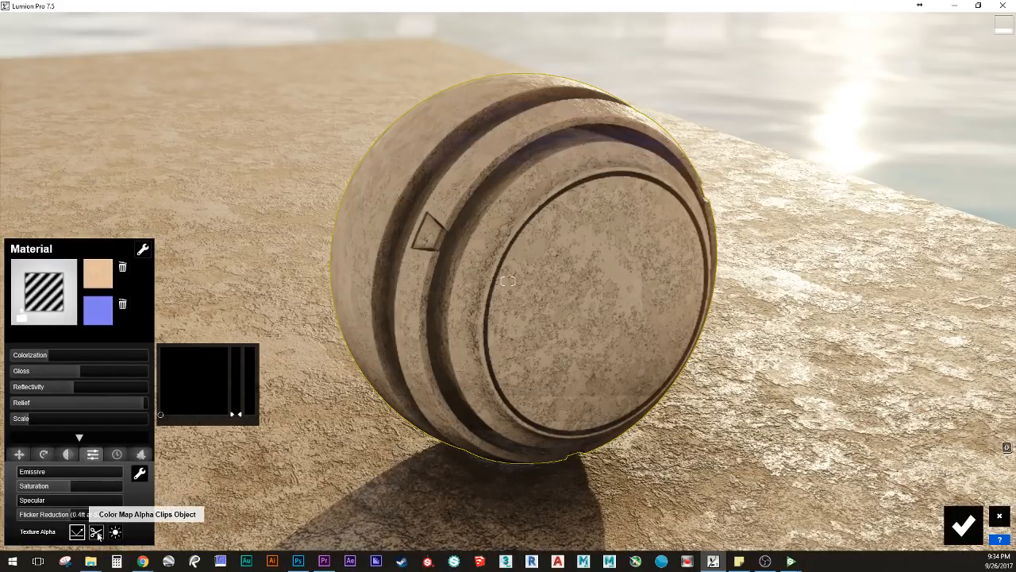
click(97, 532)
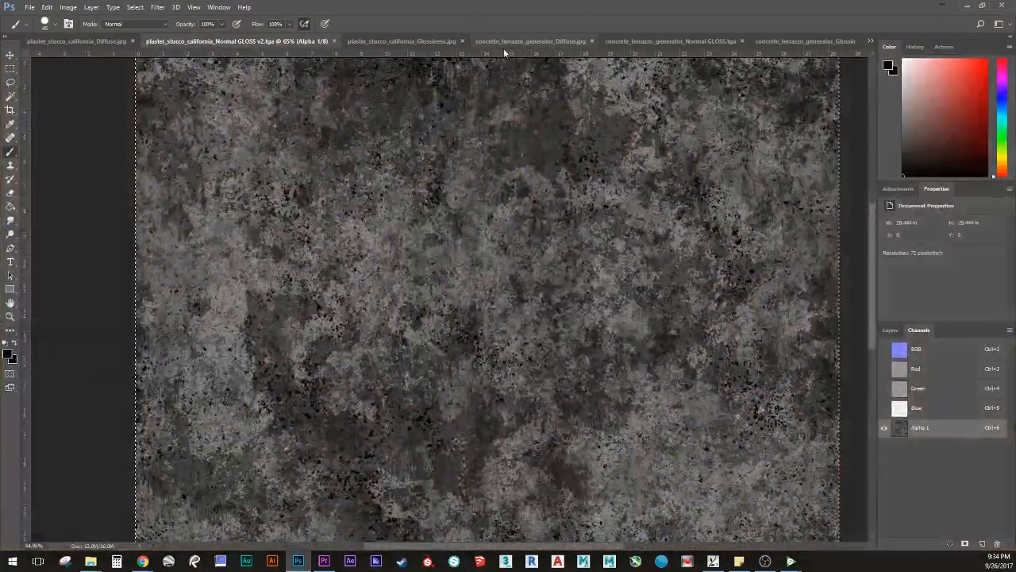
Step: In Photoshop, look through the open textures and isolate the Alpha 1 channel of the concrete terrazzo Normal GLOSS map
click(496, 40)
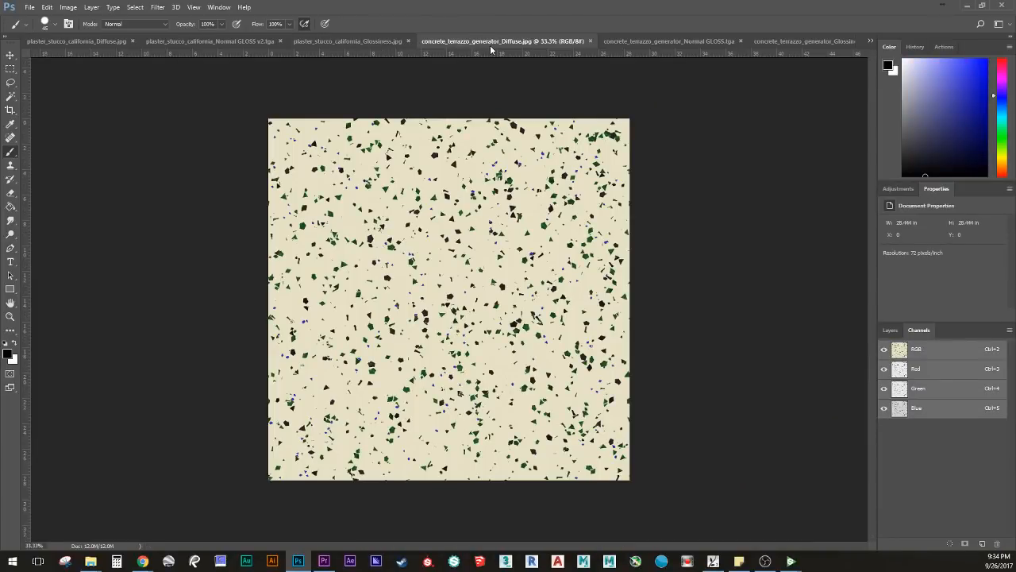
click(357, 40)
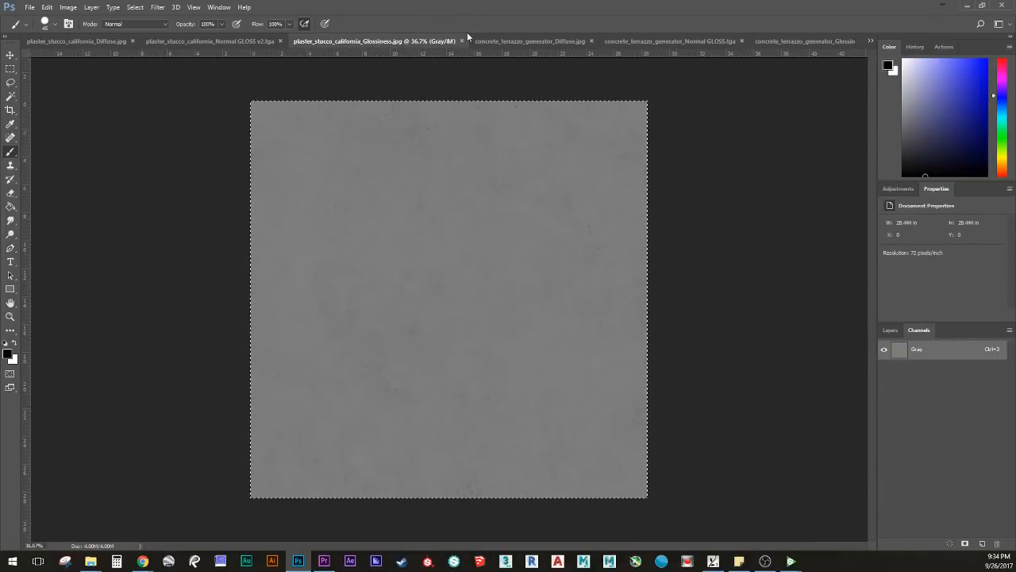
click(517, 42)
click(712, 46)
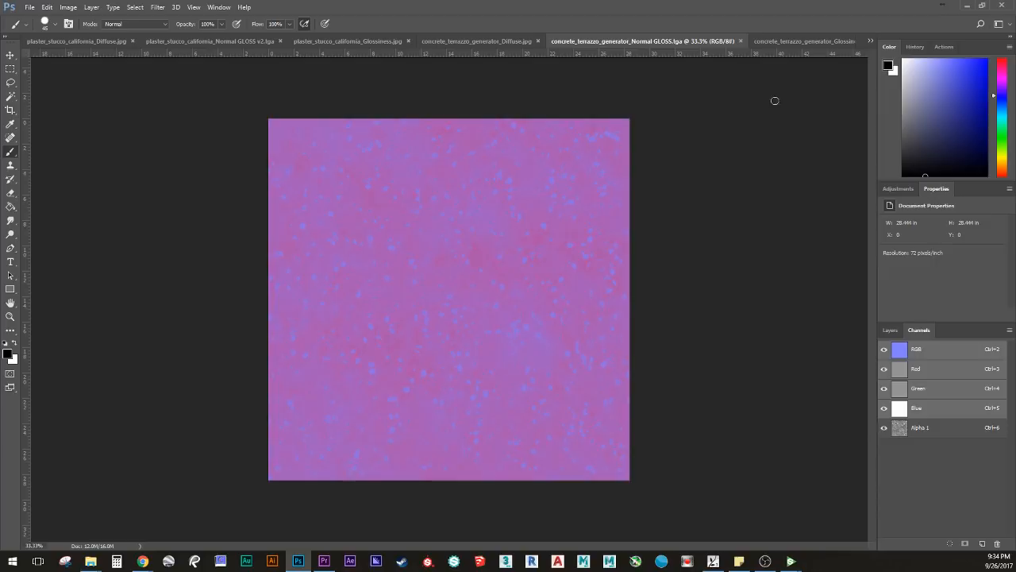
click(923, 433)
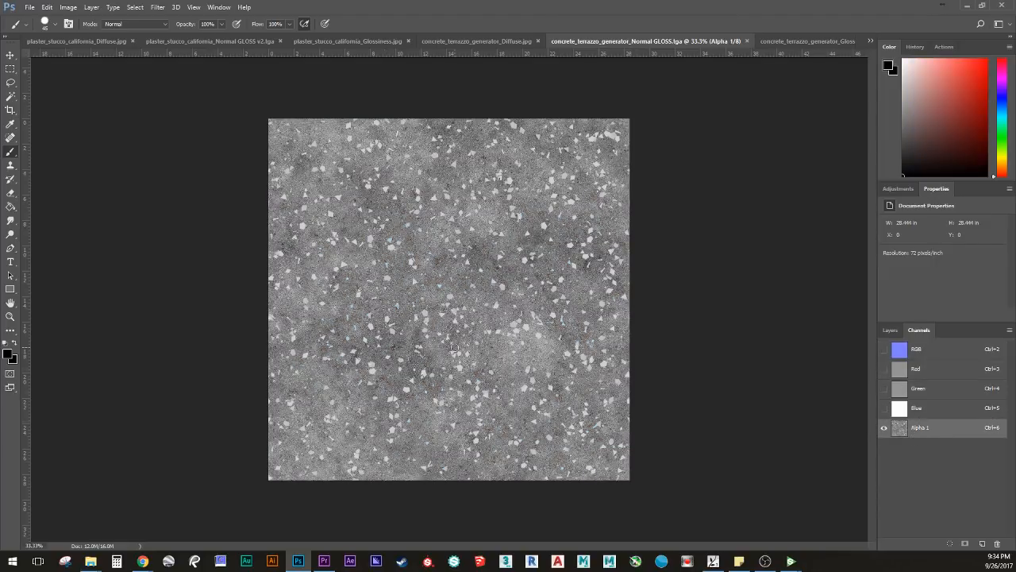
Step: Select the whole Alpha 1 channel and increase its contrast with Levels, raising the black input to about 89 and lowering the midtone and white inputs
key(ctrl+a)
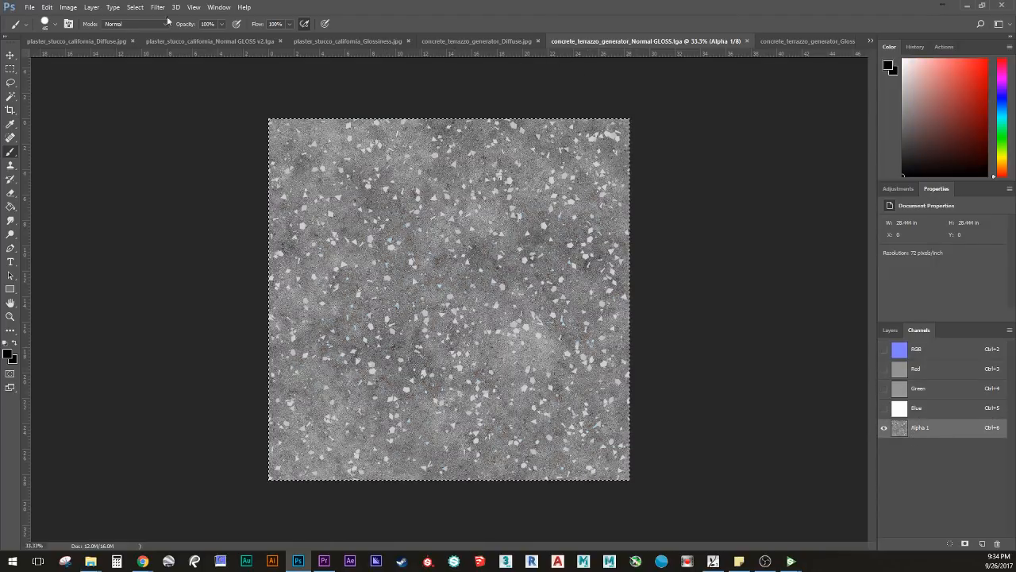
click(91, 7)
mouse_move(68, 7)
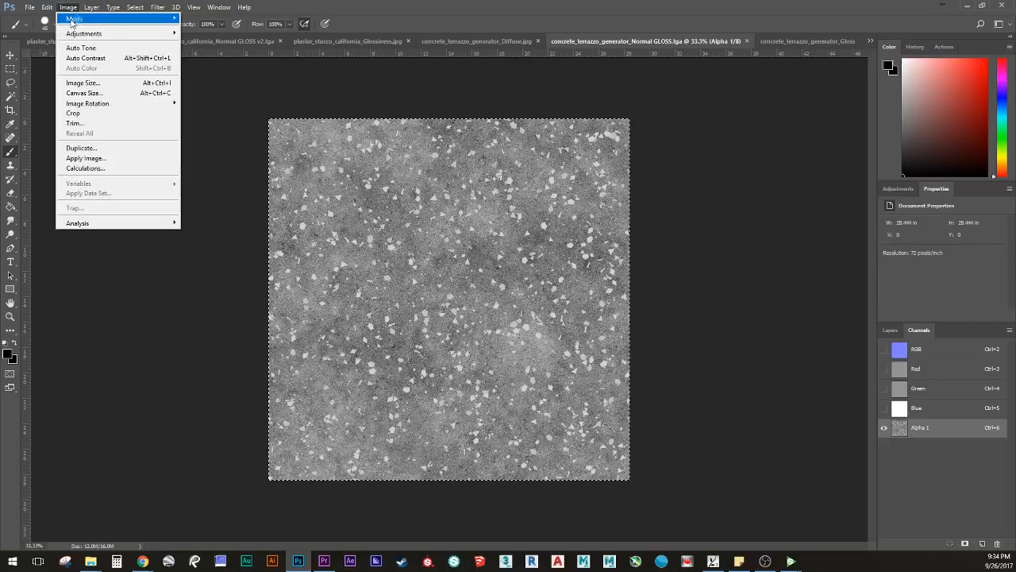
mouse_move(88, 34)
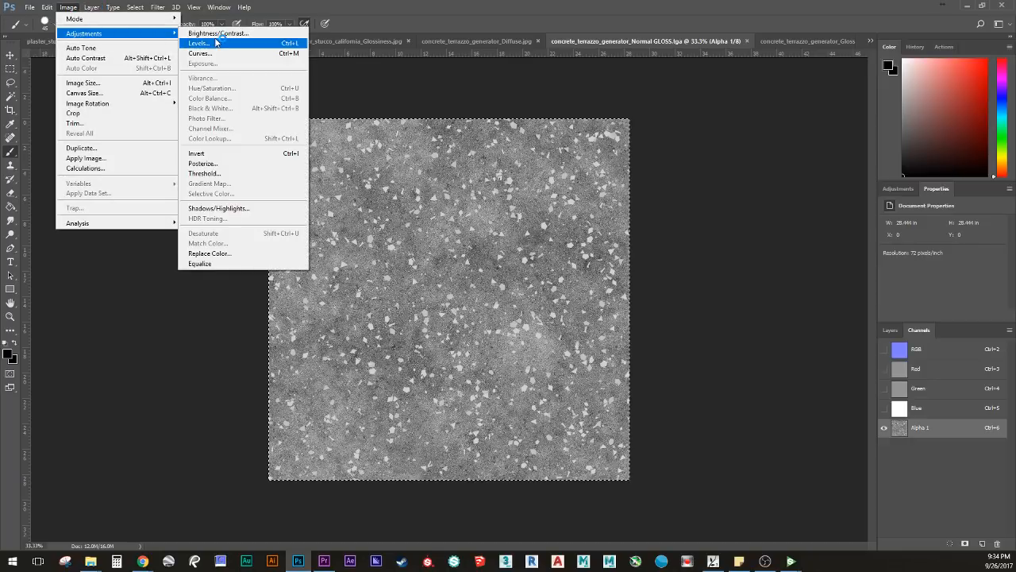
click(216, 41)
drag(699, 193, 747, 176)
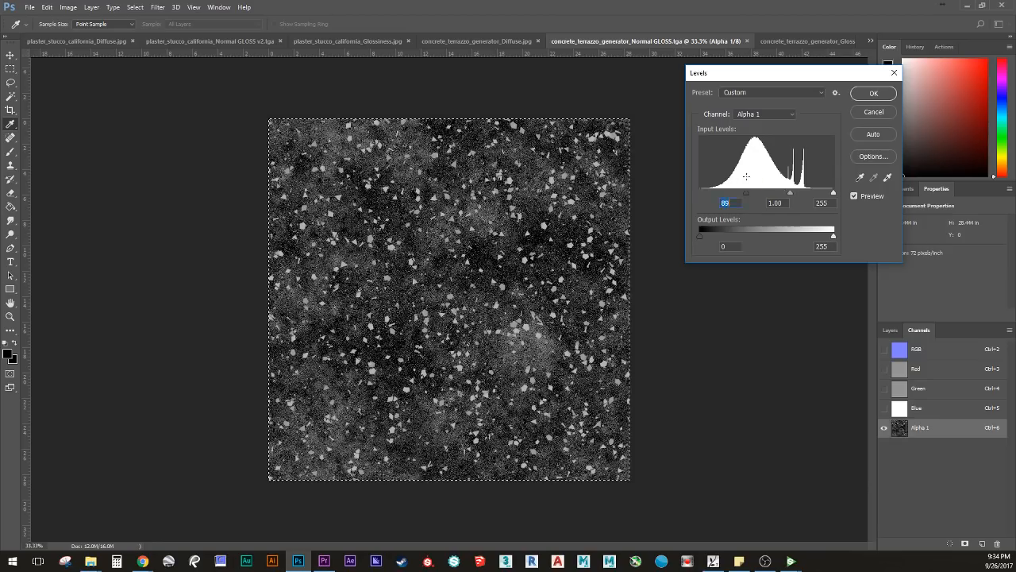
drag(834, 193, 785, 197)
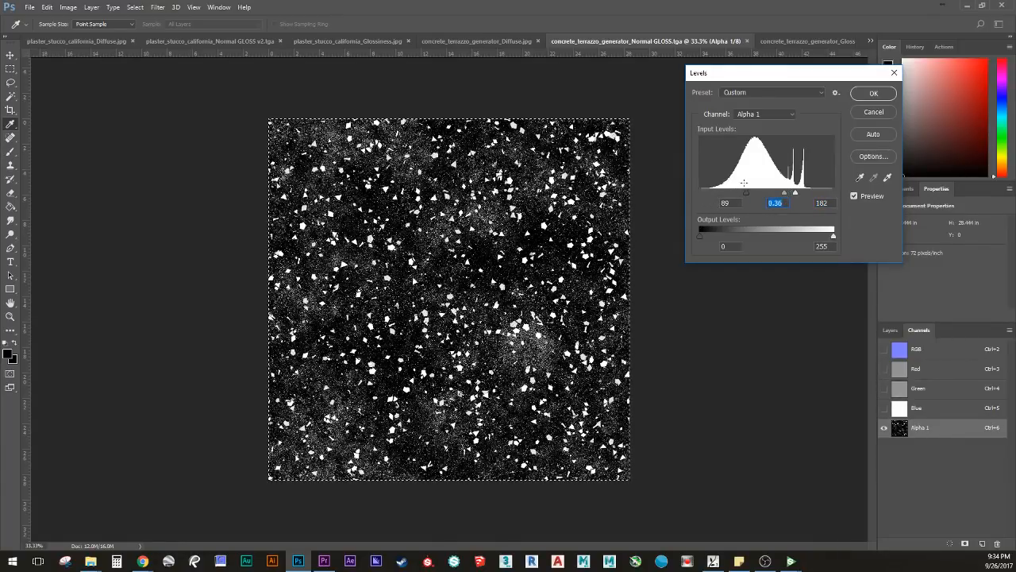
drag(746, 193, 795, 197)
key(Return)
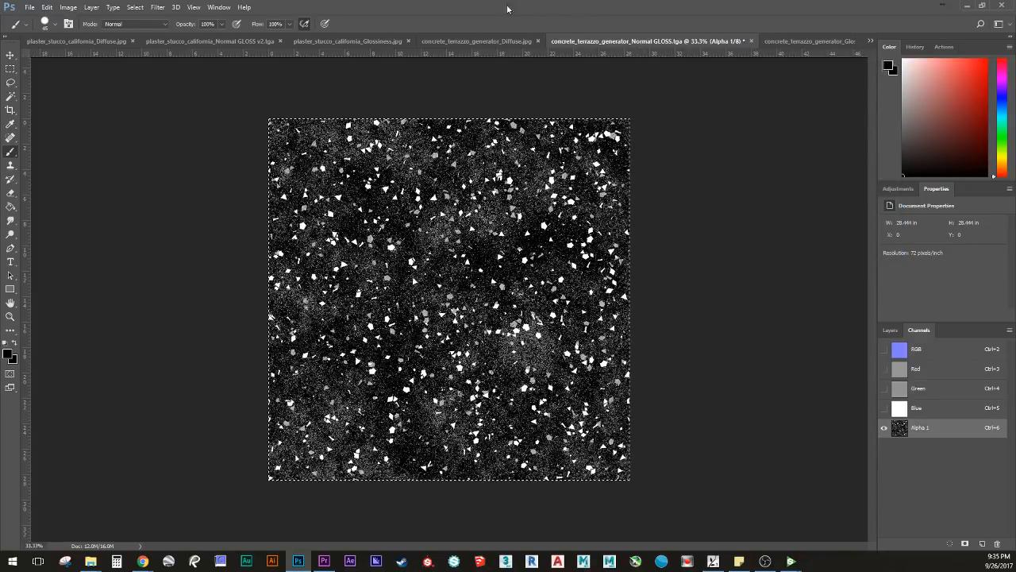
Step: Add an alpha channel to the concrete terrazzo Diffuse image, paste the high-contrast map into it and show it together with RGB
click(472, 43)
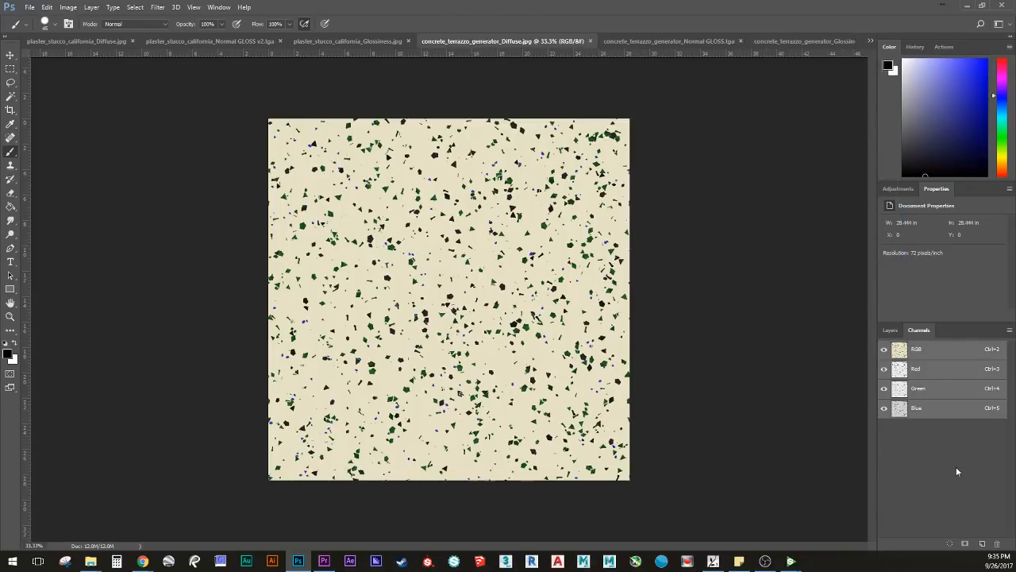
click(983, 543)
key(ctrl+v)
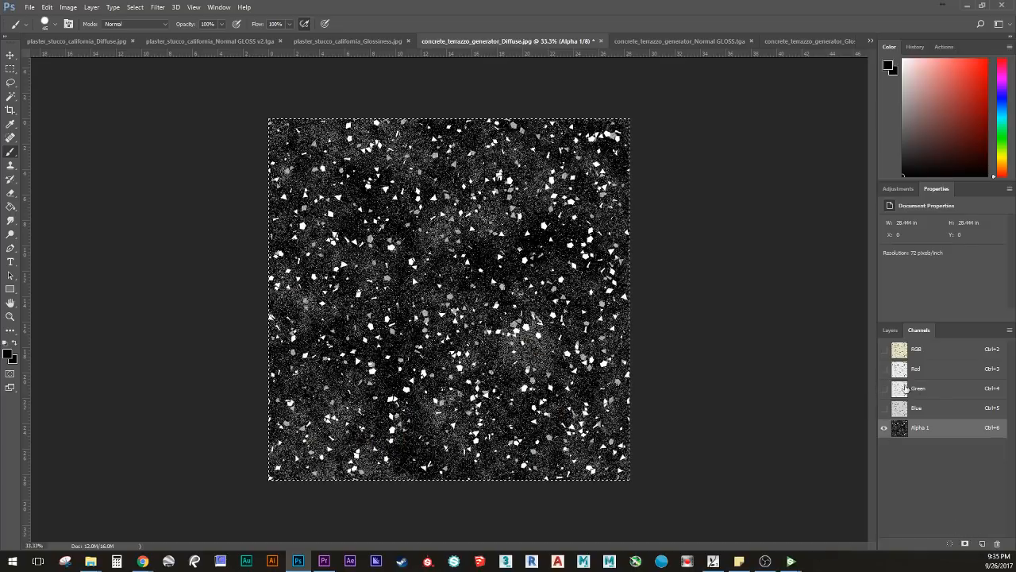
click(893, 353)
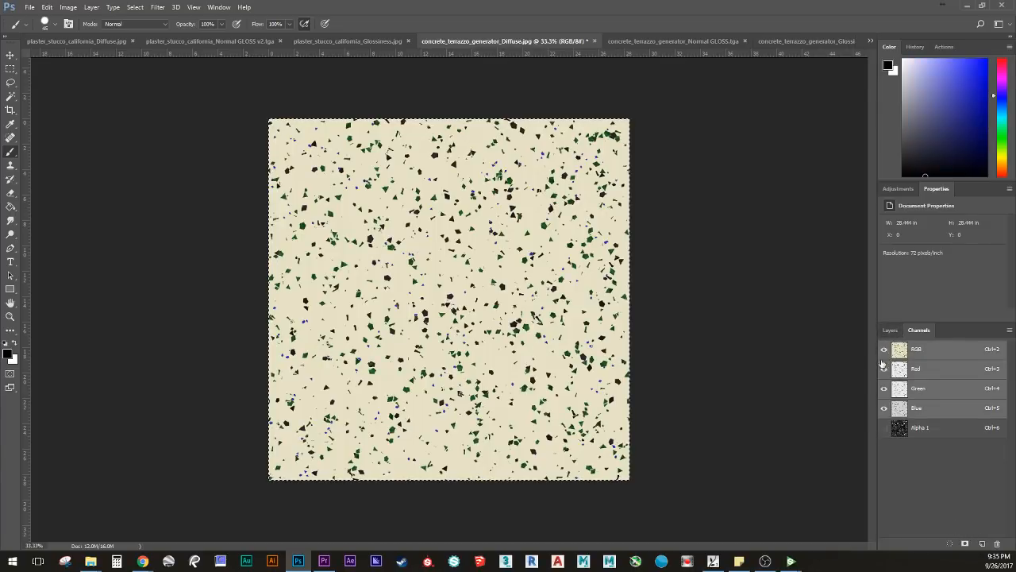
click(884, 428)
click(888, 330)
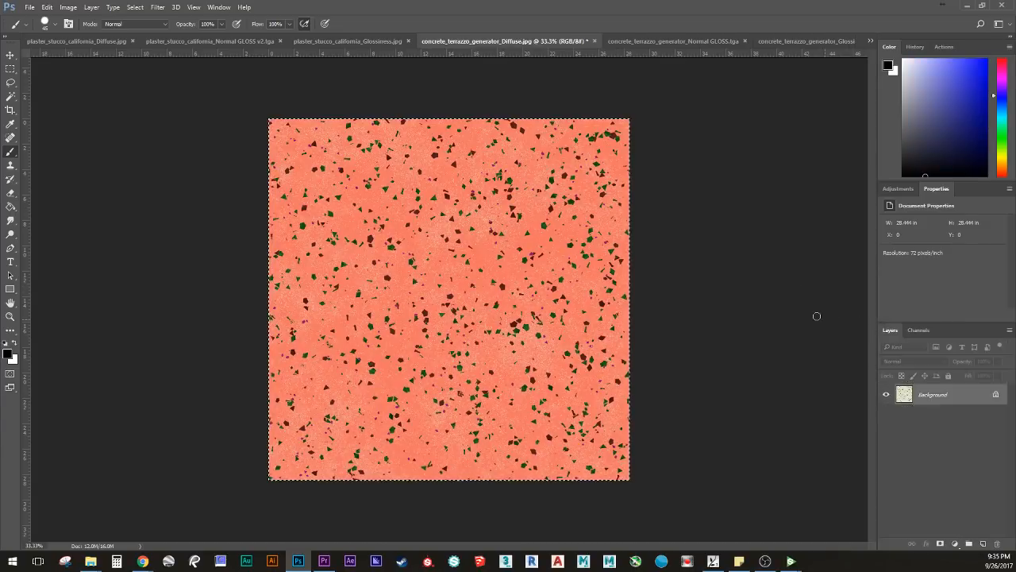
Step: Save the terrazzo image as the Targa file concrete_terrazzo_generator_Diffuse GLOSS with alpha channels, at 32 bits/pixel with RLE compression
click(29, 8)
click(79, 127)
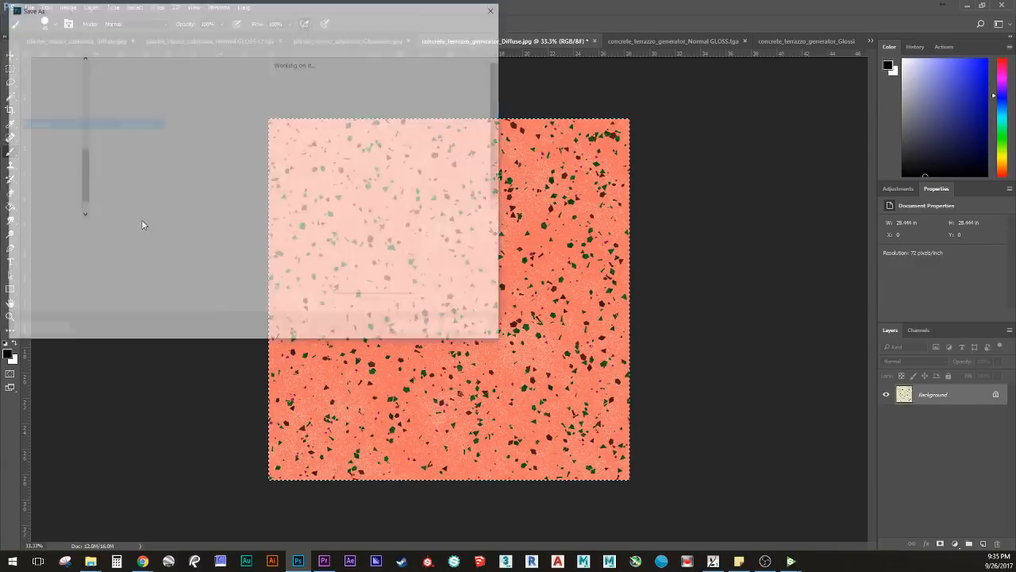
click(191, 229)
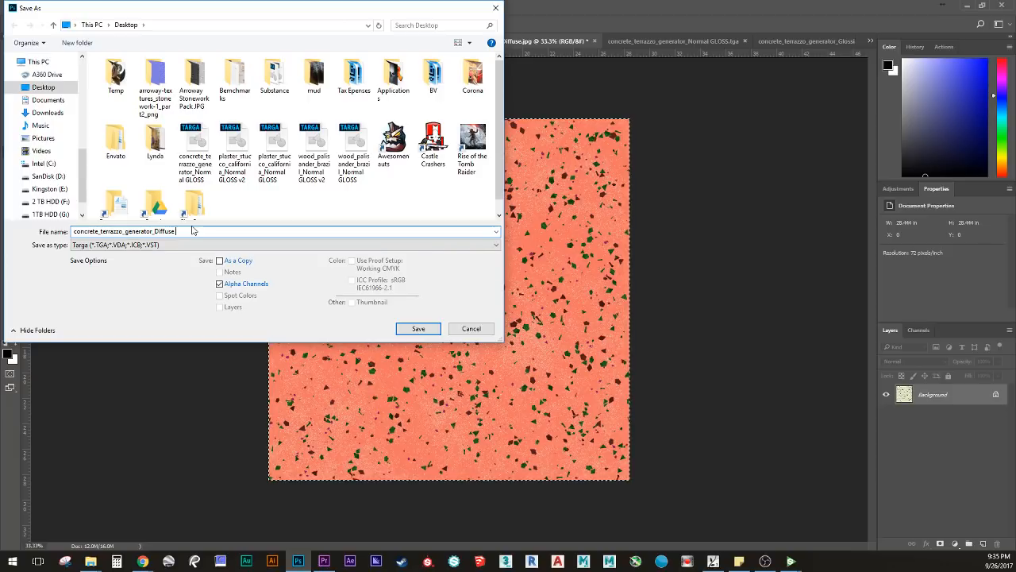
text(GLOSS)
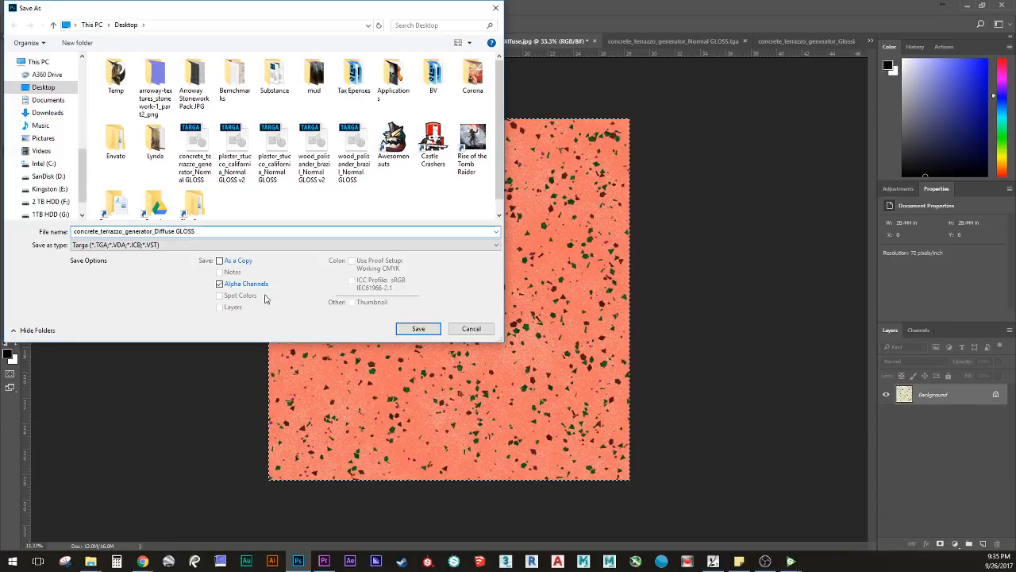
click(418, 328)
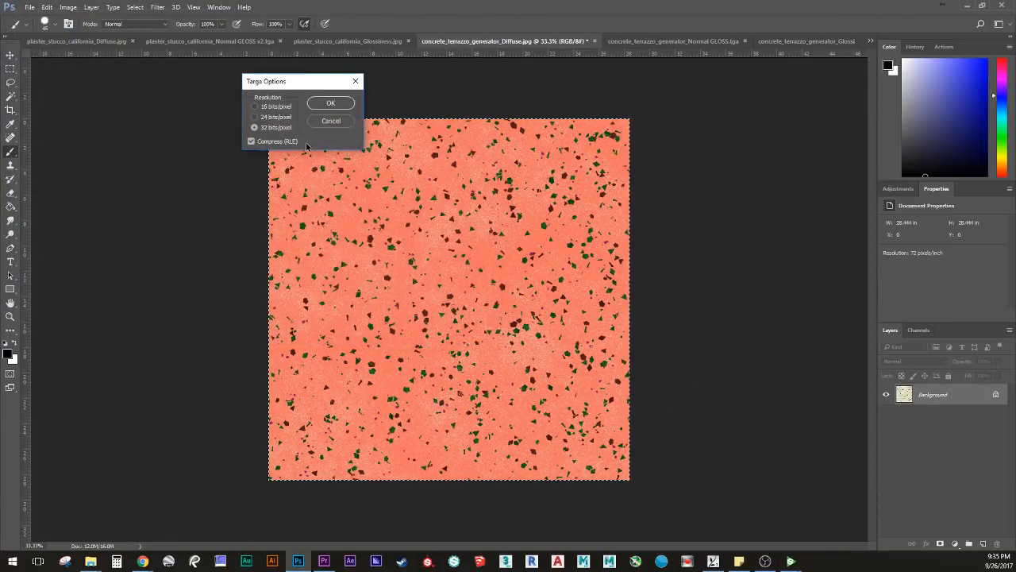
click(332, 104)
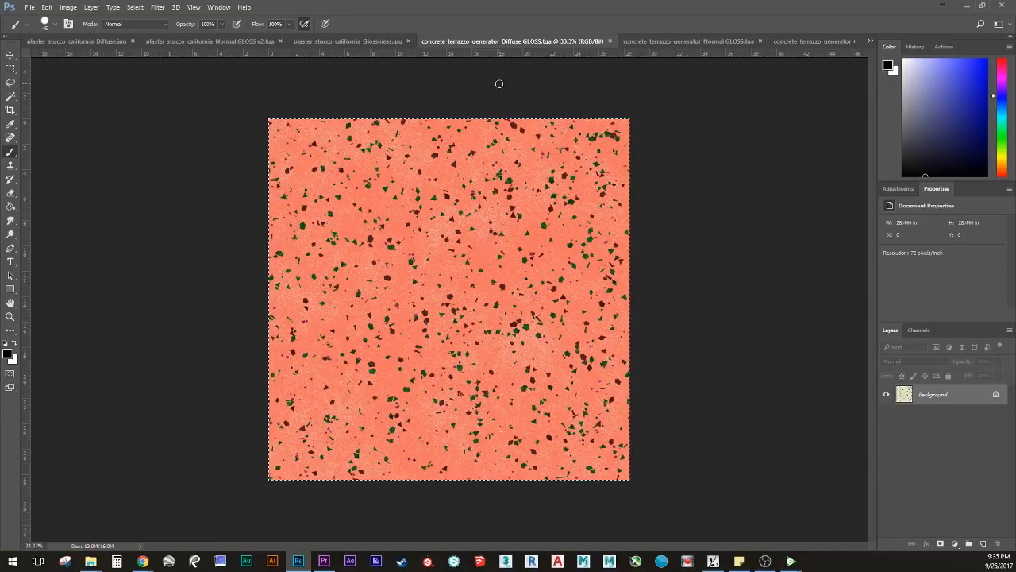
Step: Switch to Lumion, save the material changes on the plaster ball and enter Objects mode
click(968, 6)
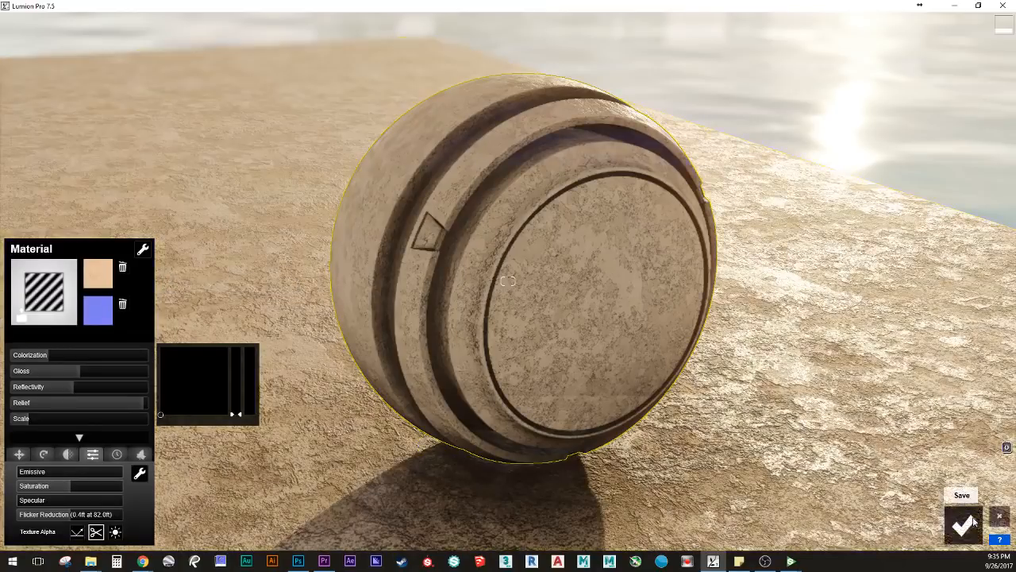
click(974, 520)
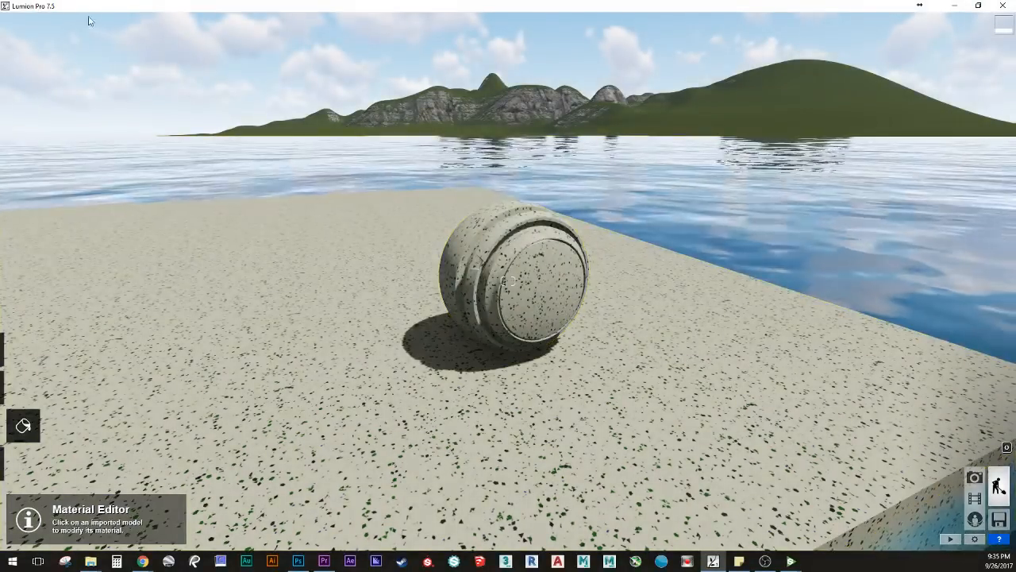
mouse_move(23, 395)
click(23, 464)
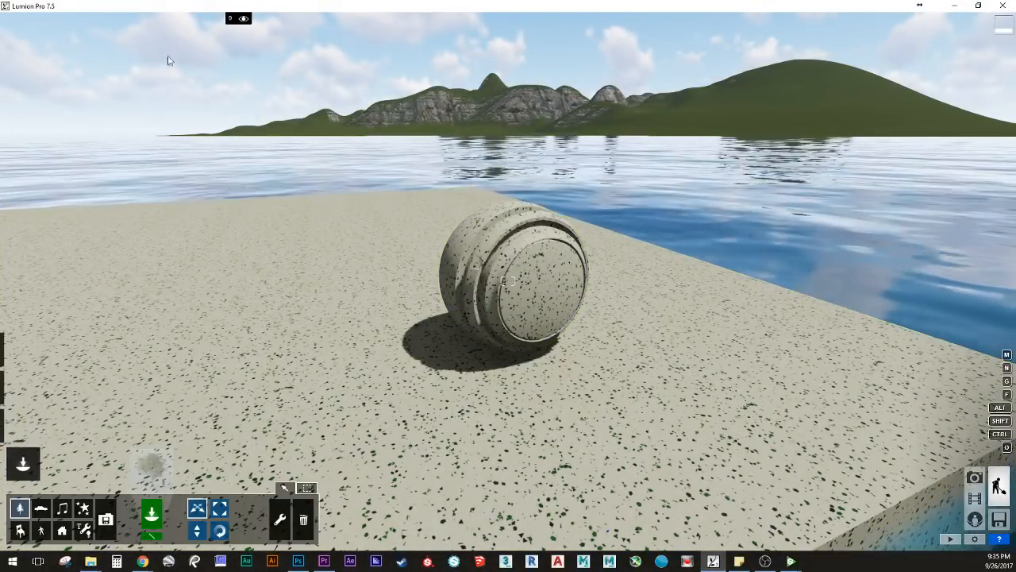
Step: Look through the contents of the numbered layers by toggling their visibility one after another, finishing with the terrazzo model's layer 9 shown
mouse_move(221, 26)
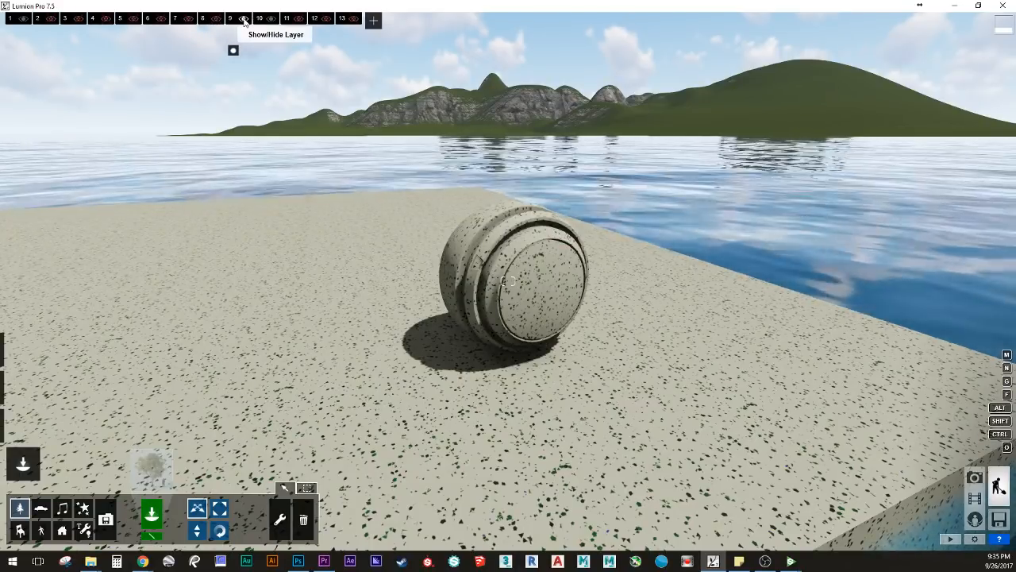
click(243, 19)
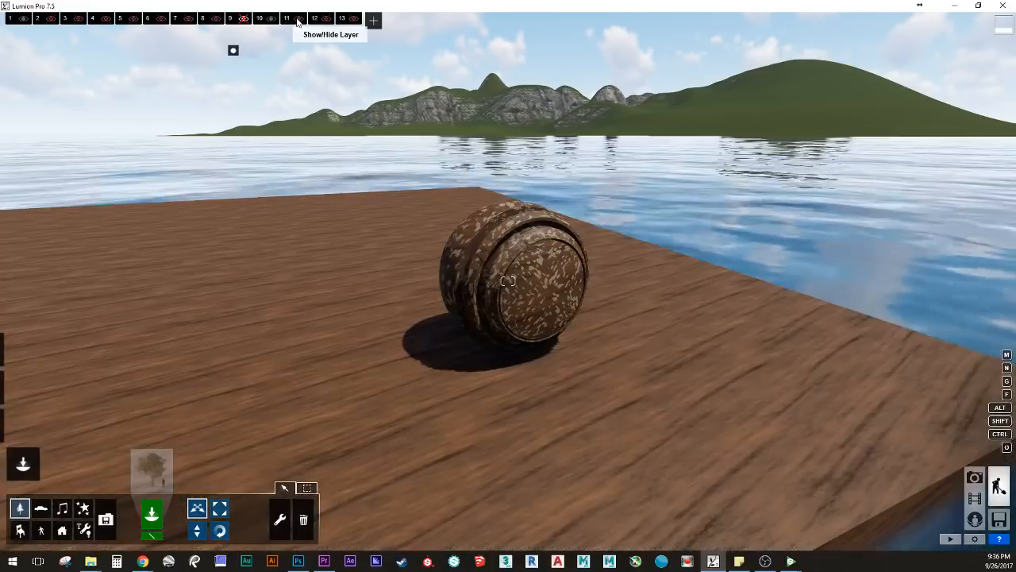
click(297, 20)
click(271, 19)
click(220, 21)
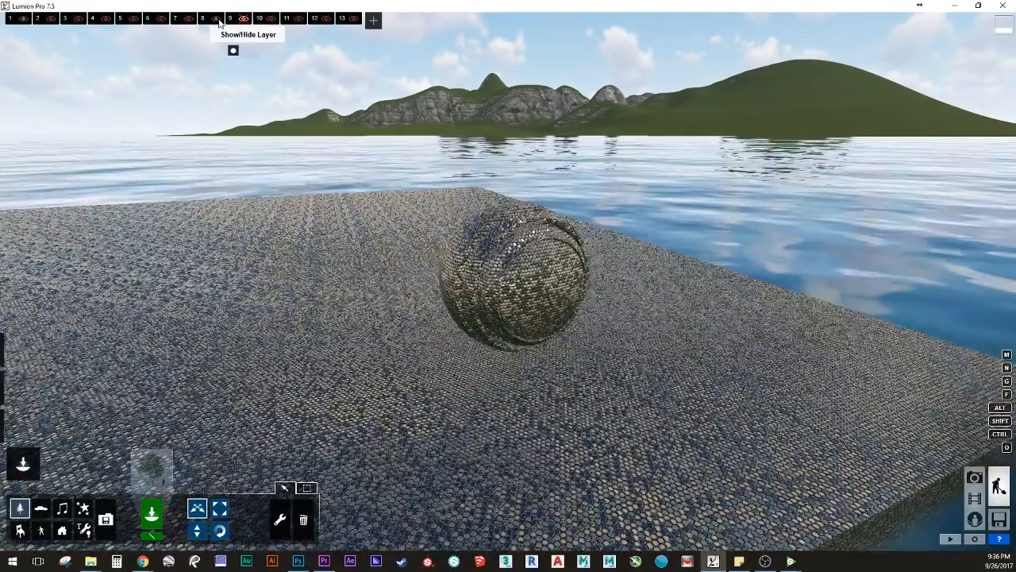
click(219, 20)
click(189, 19)
click(188, 19)
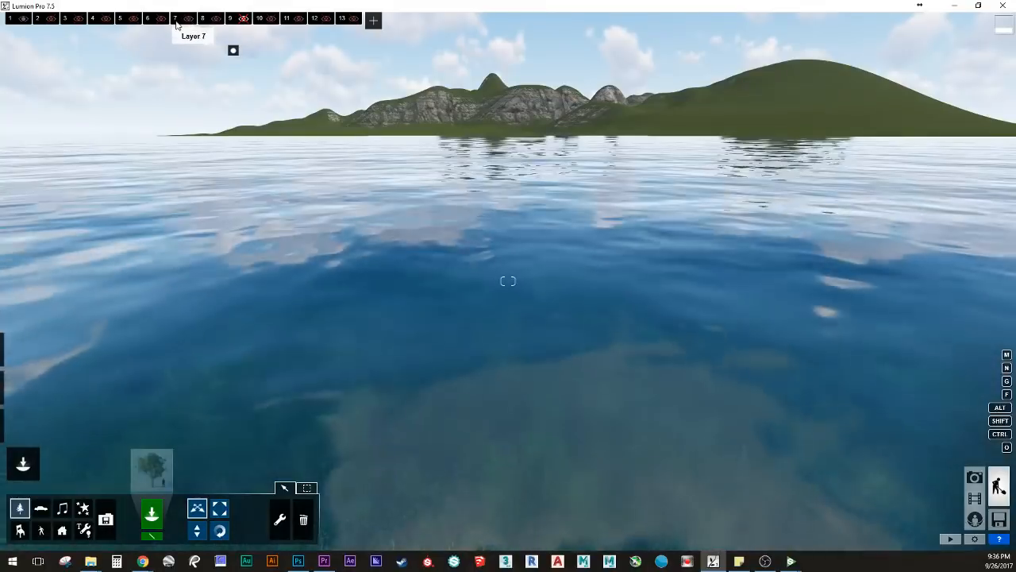
click(162, 19)
click(161, 19)
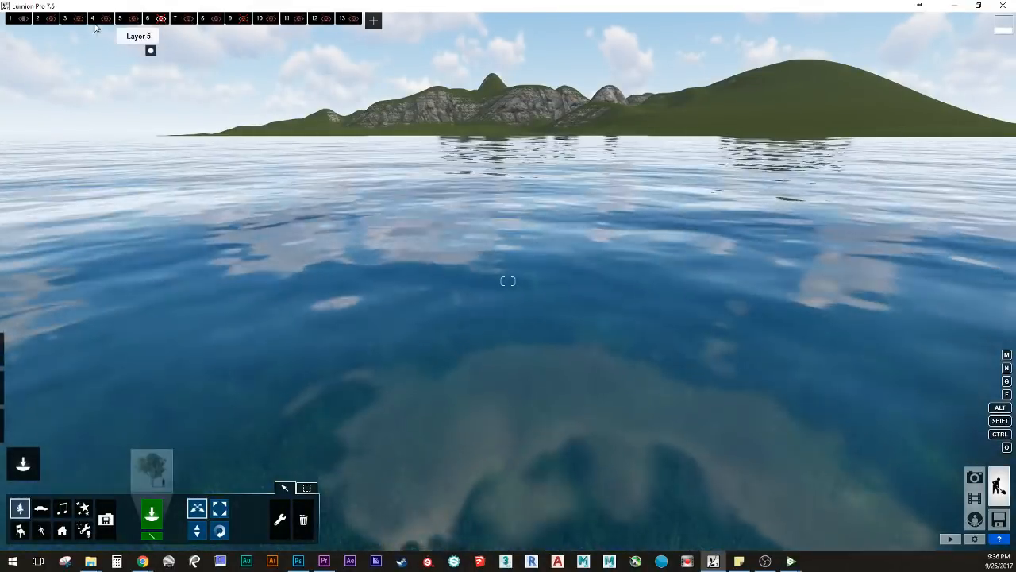
click(51, 18)
click(50, 18)
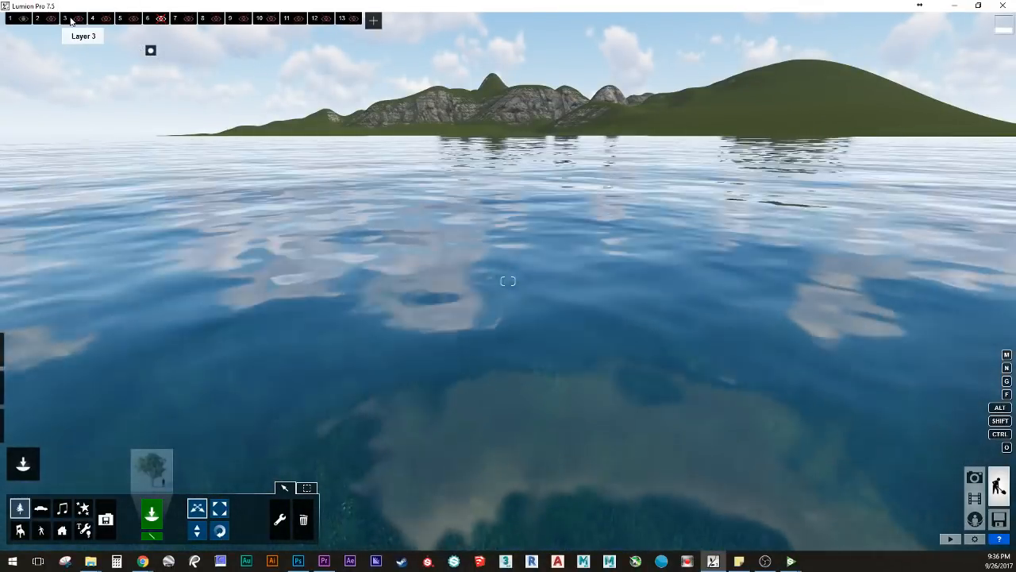
click(77, 19)
click(77, 19)
click(77, 19)
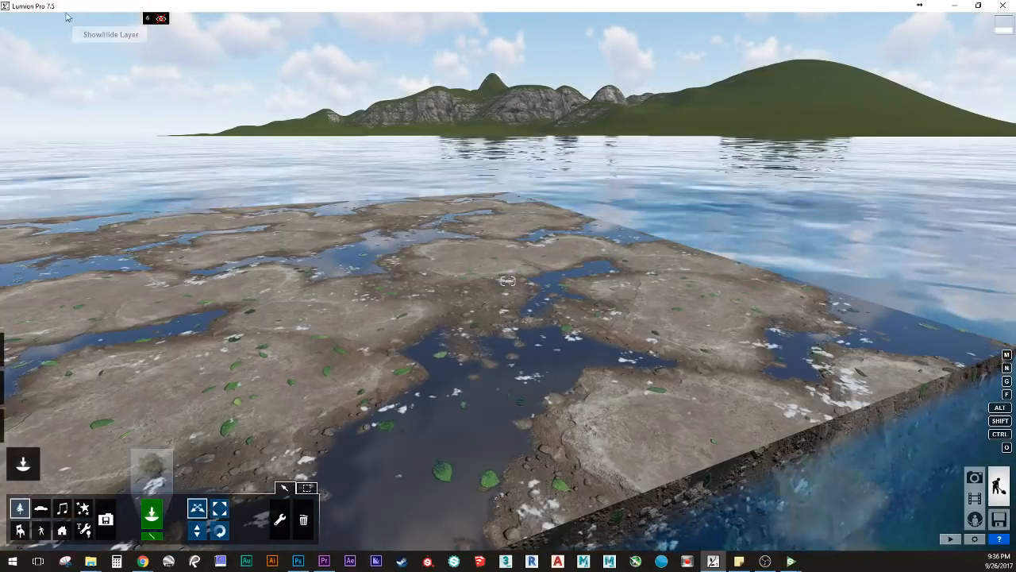
click(50, 18)
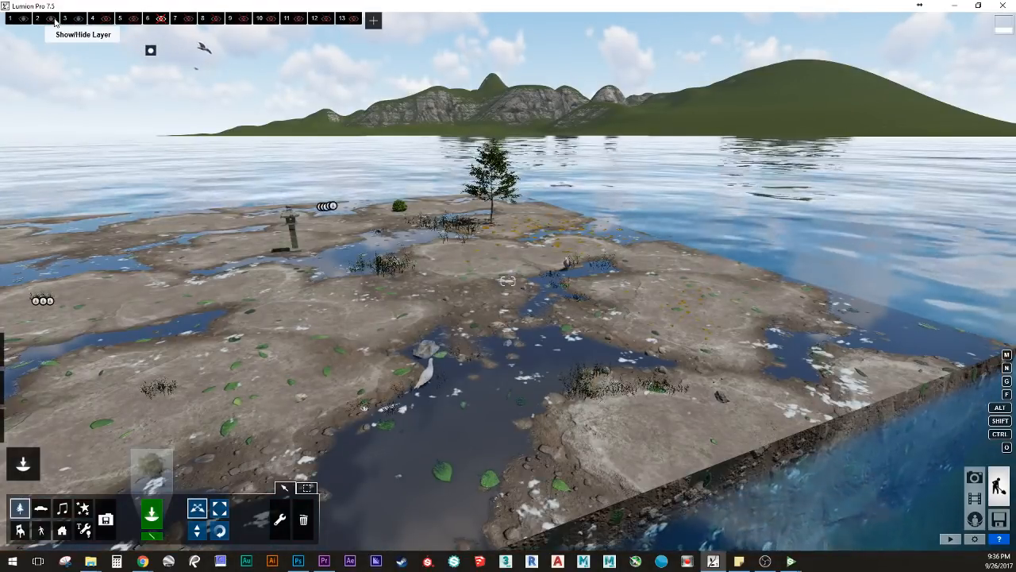
click(77, 21)
click(105, 21)
click(106, 20)
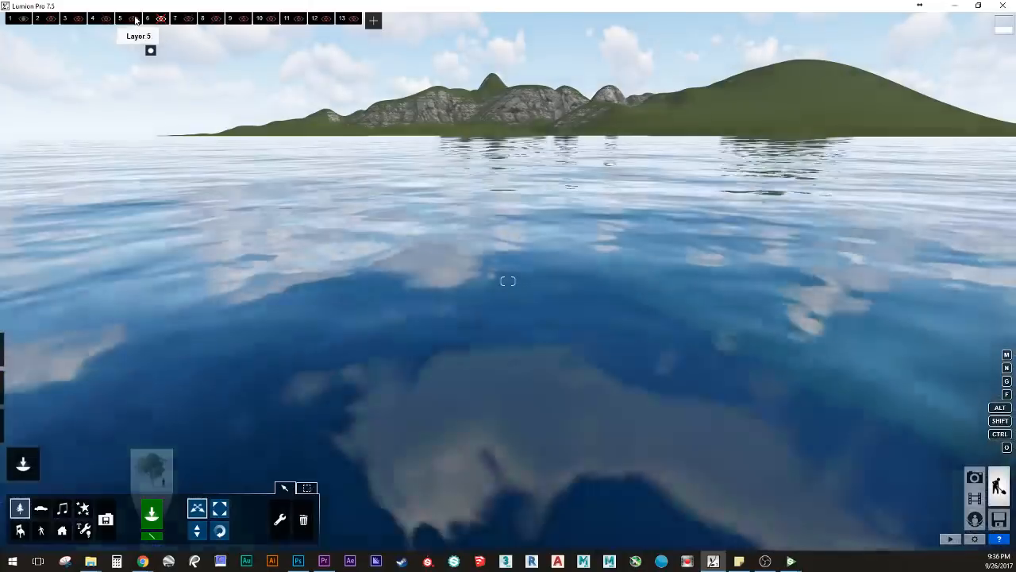
click(137, 19)
click(158, 19)
click(158, 19)
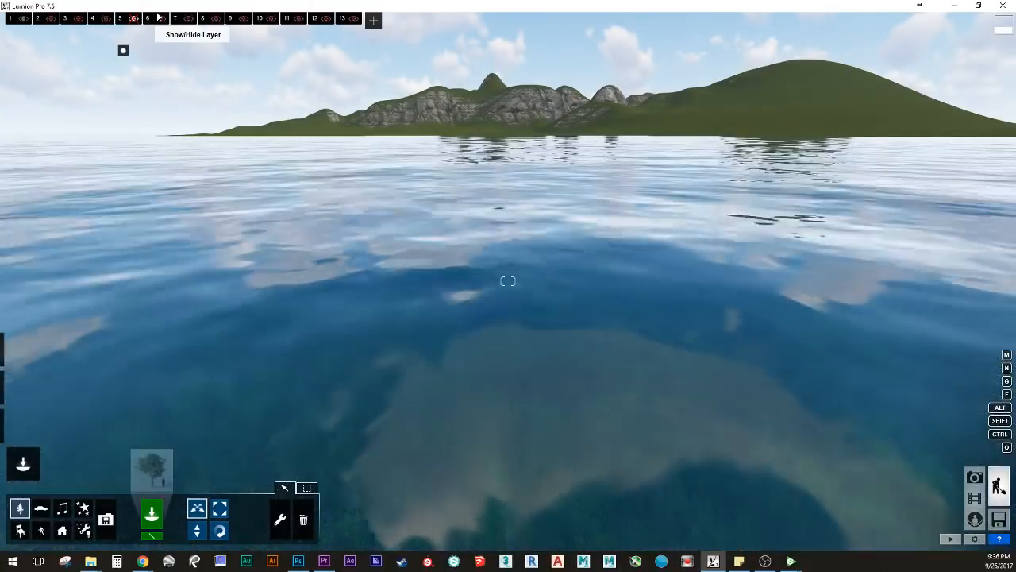
click(158, 19)
click(159, 20)
click(175, 17)
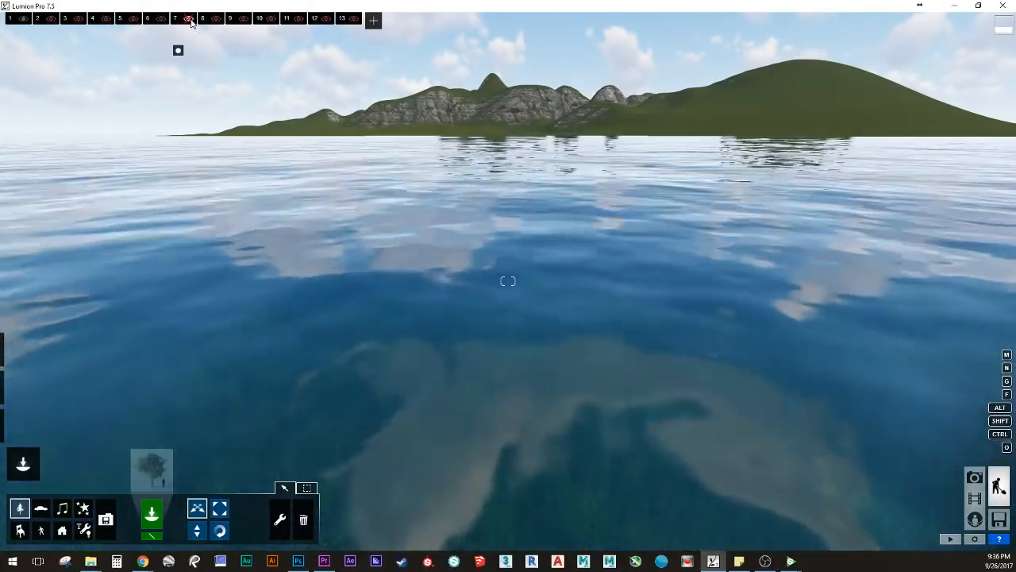
click(189, 19)
click(189, 19)
click(216, 18)
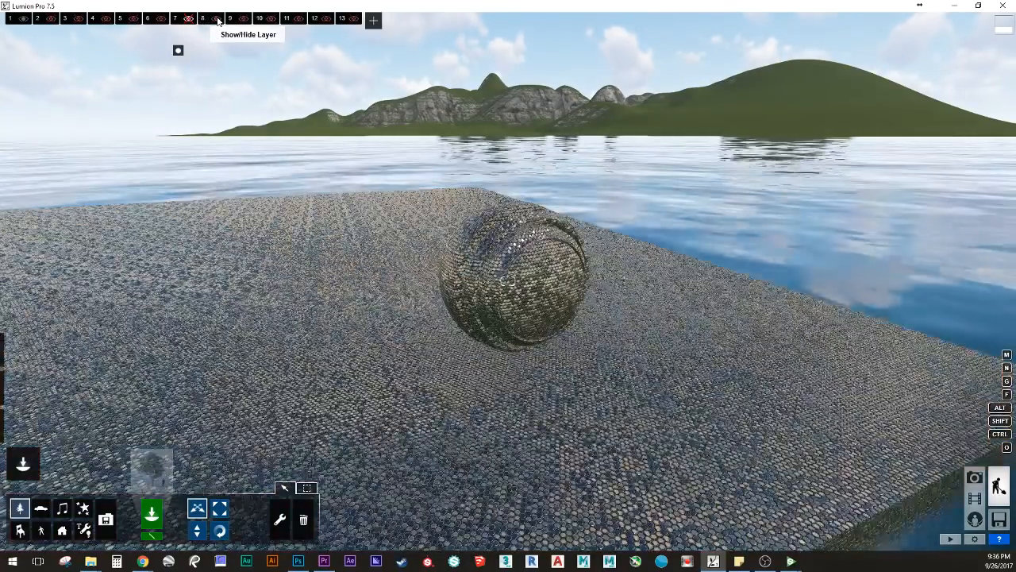
click(216, 18)
click(243, 19)
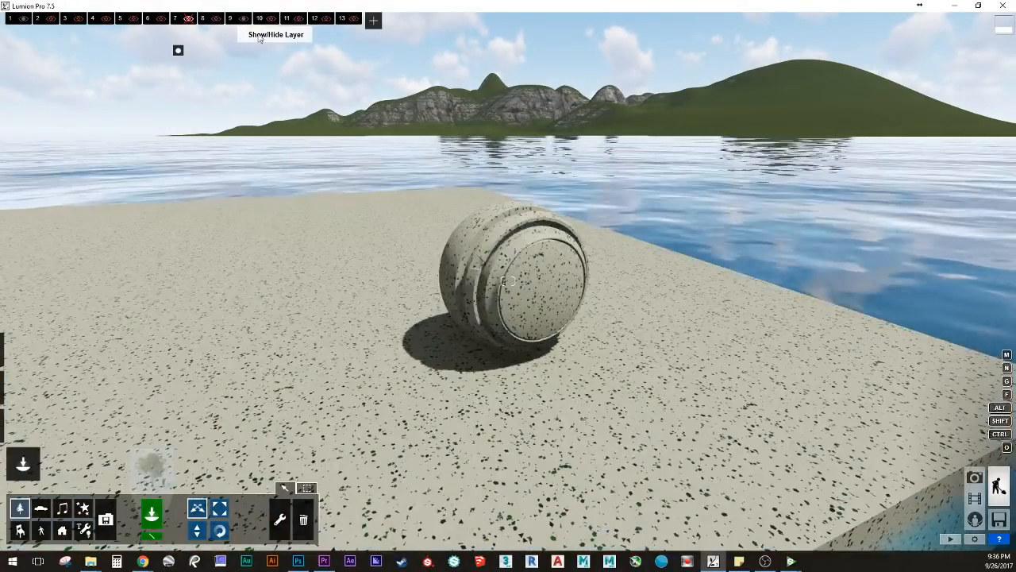
Step: Open the terrazzo ball's material for editing and check its Normal GLOSS map without replacing it
right_drag(530, 296, 536, 300)
key(w)
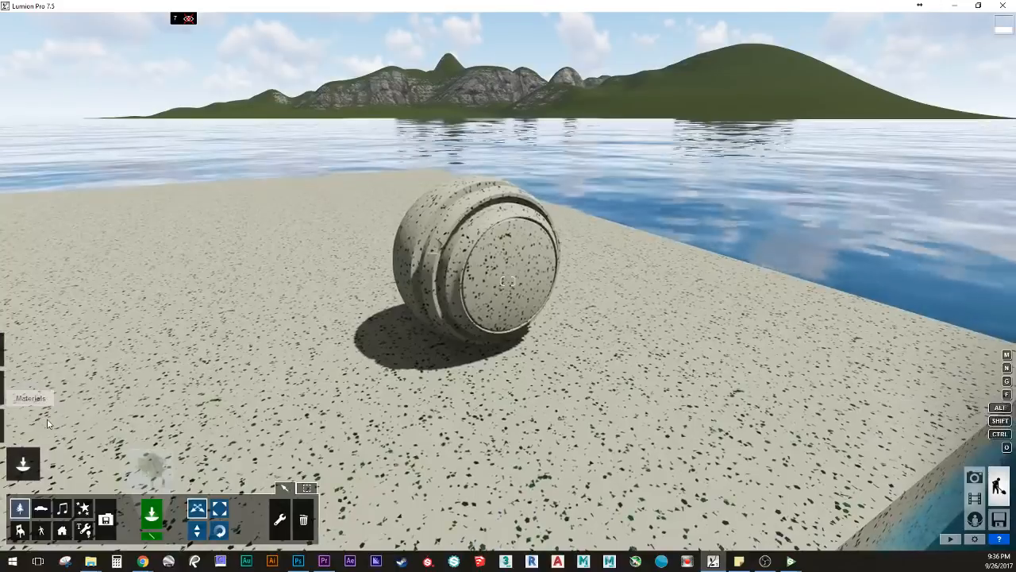
click(23, 426)
click(485, 269)
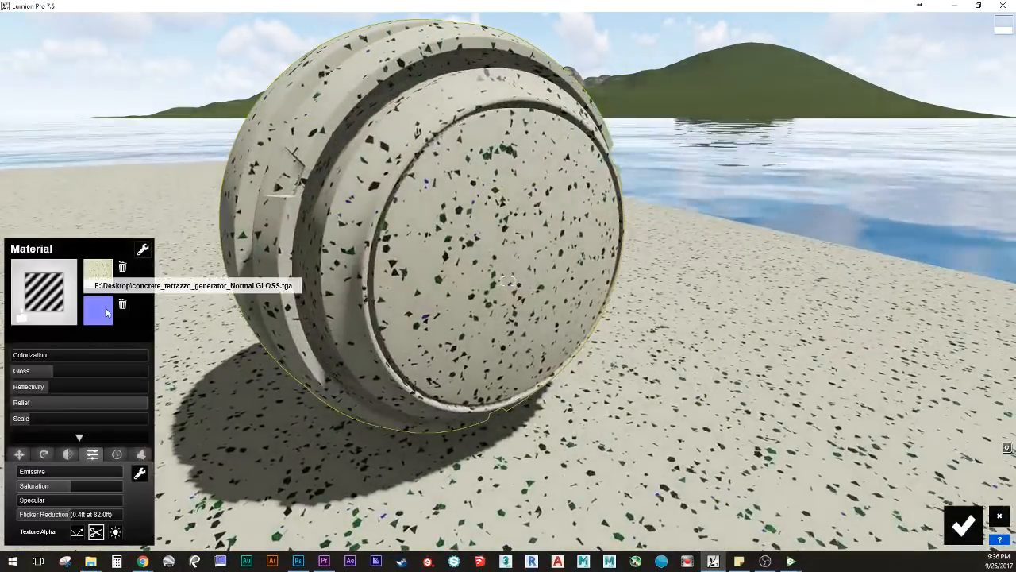
click(104, 307)
click(785, 505)
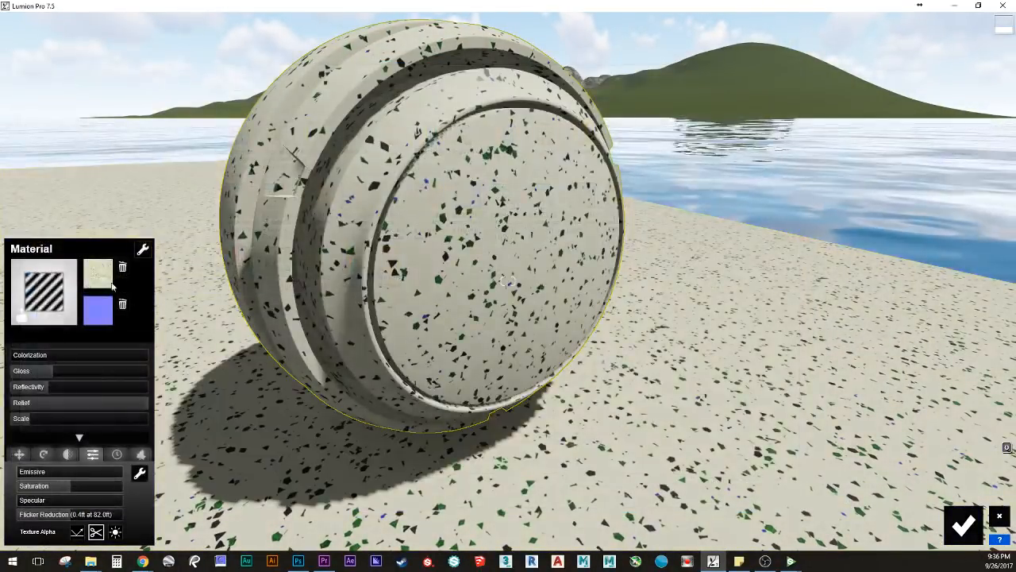
Step: Load concrete_terrazzo_generator_Diffuse GLOSS as the color map of the ball material and of the floor material
click(97, 271)
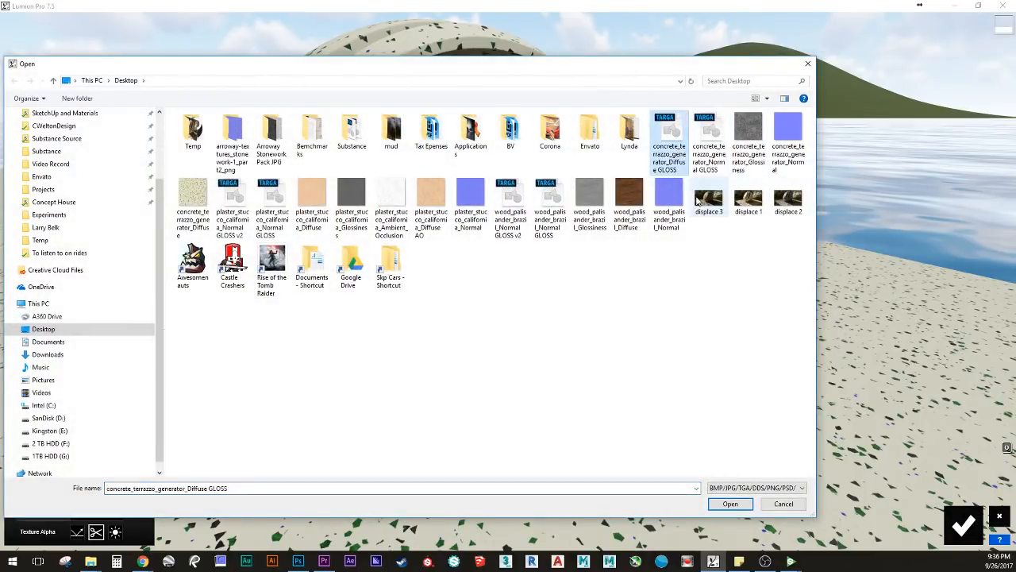
click(730, 504)
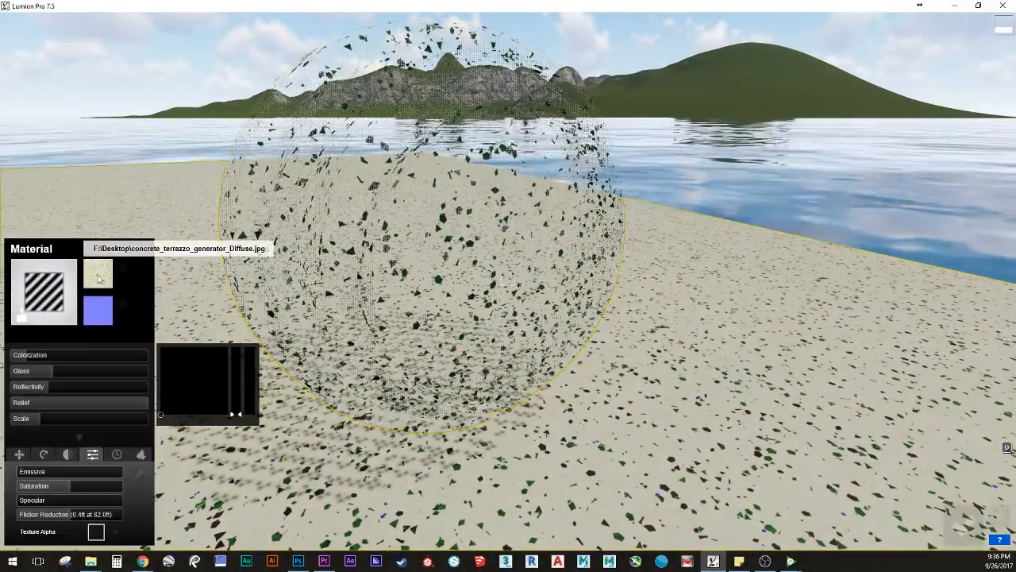
click(98, 273)
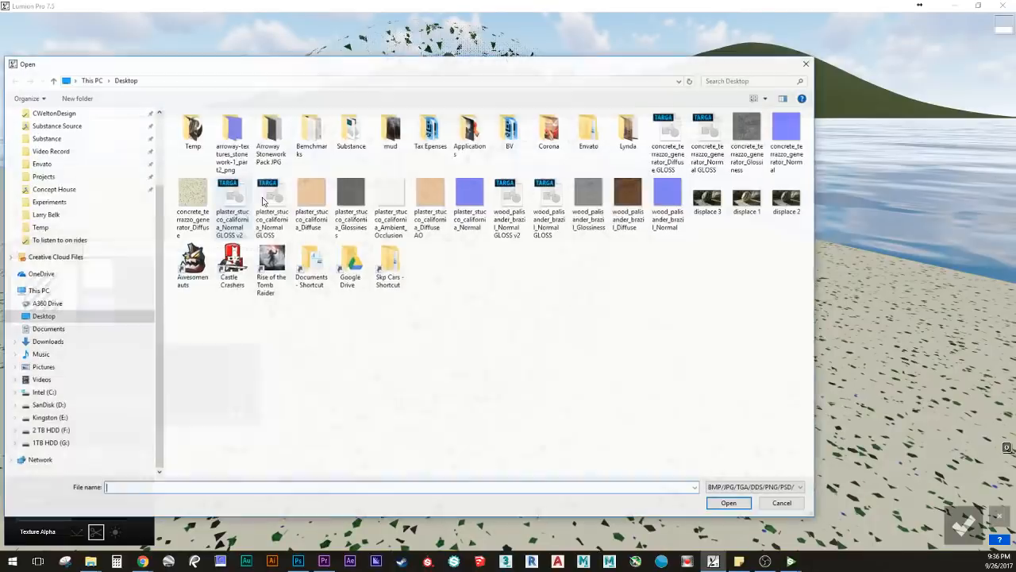
click(727, 504)
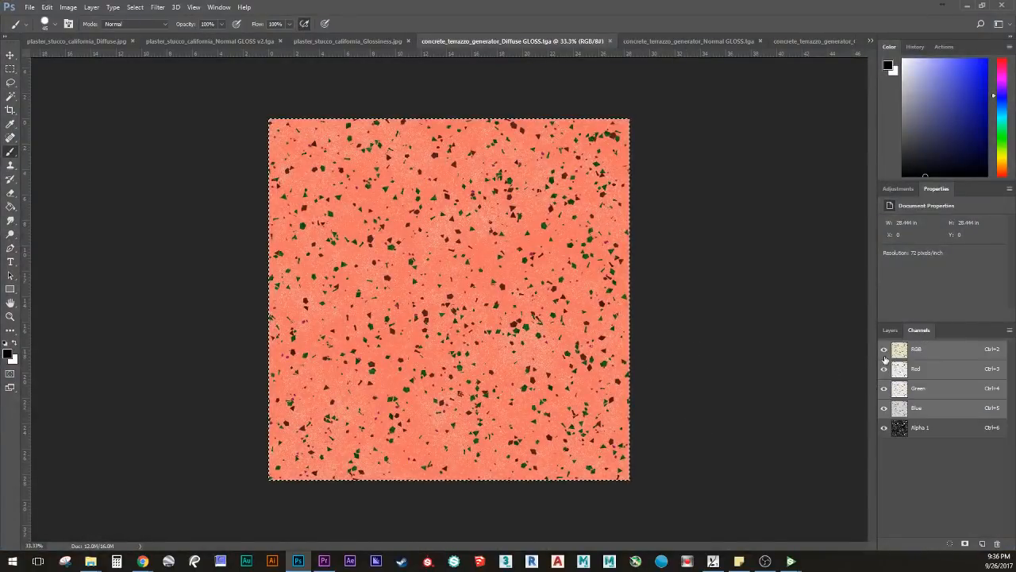
Step: In Photoshop, isolate the Alpha 1 channel of the Diffuse GLOSS image and examine its black and white areas up close
click(884, 354)
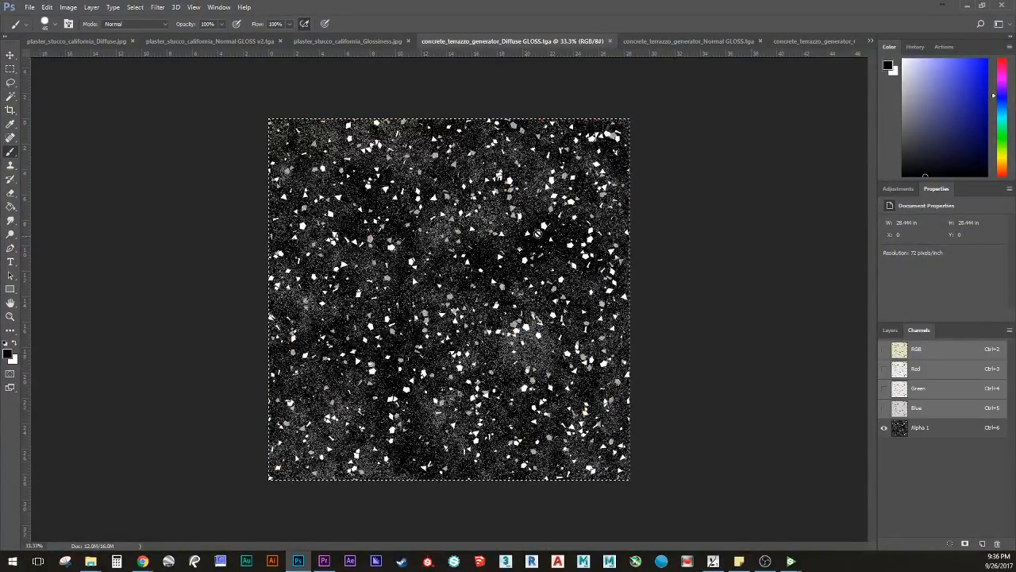
alt+scroll(528, 238, up, 15)
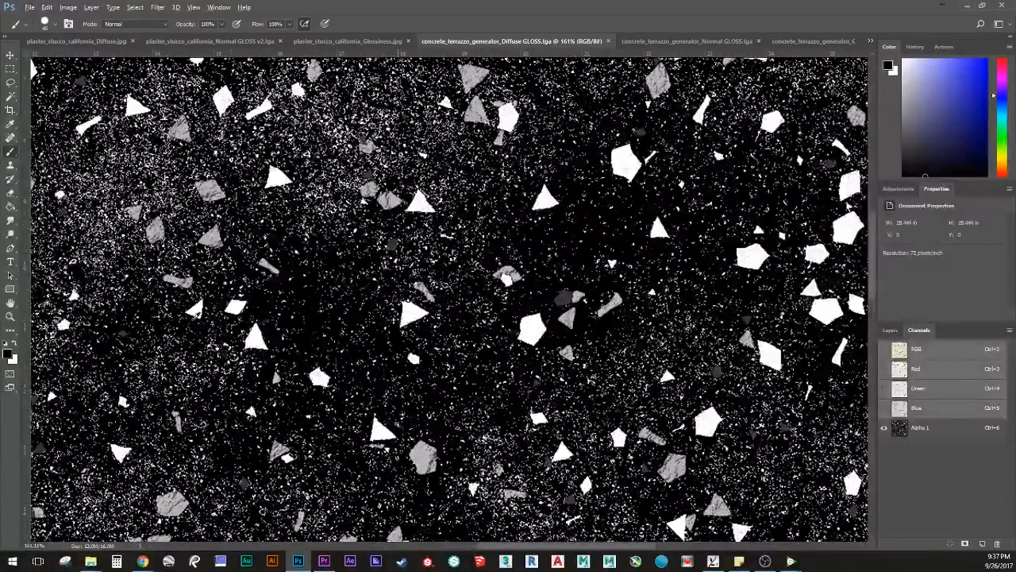
alt+scroll(264, 307, down, 6)
Step: Back in Lumion, change Texture Alpha from object clipping to the first mode for both the ball and floor materials
click(969, 6)
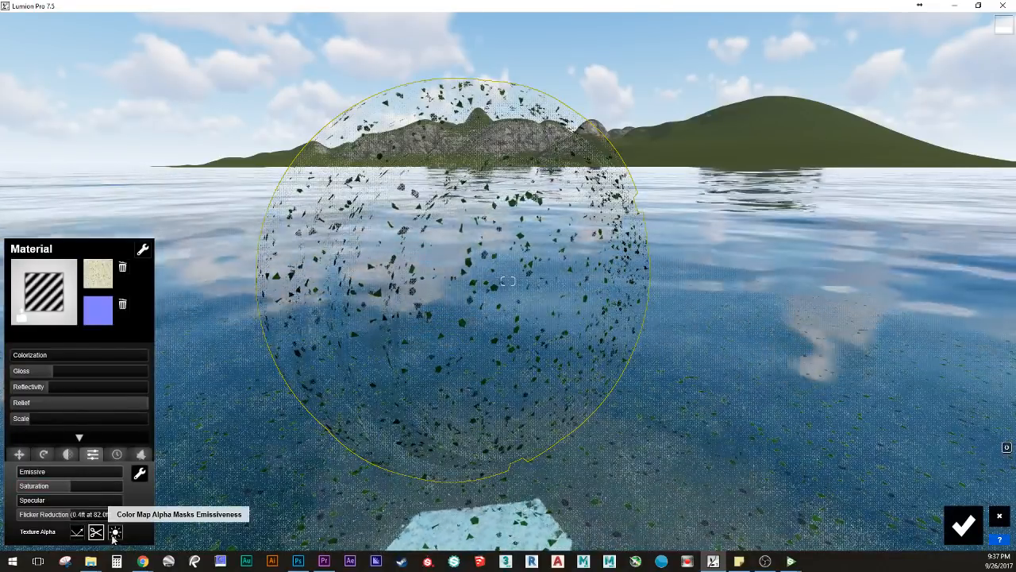
click(77, 531)
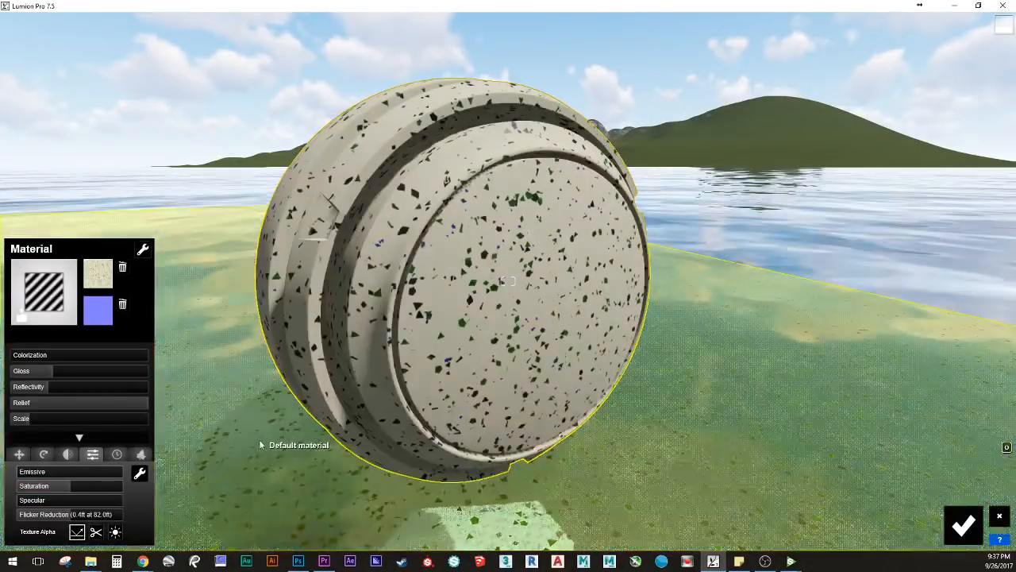
click(260, 442)
click(78, 532)
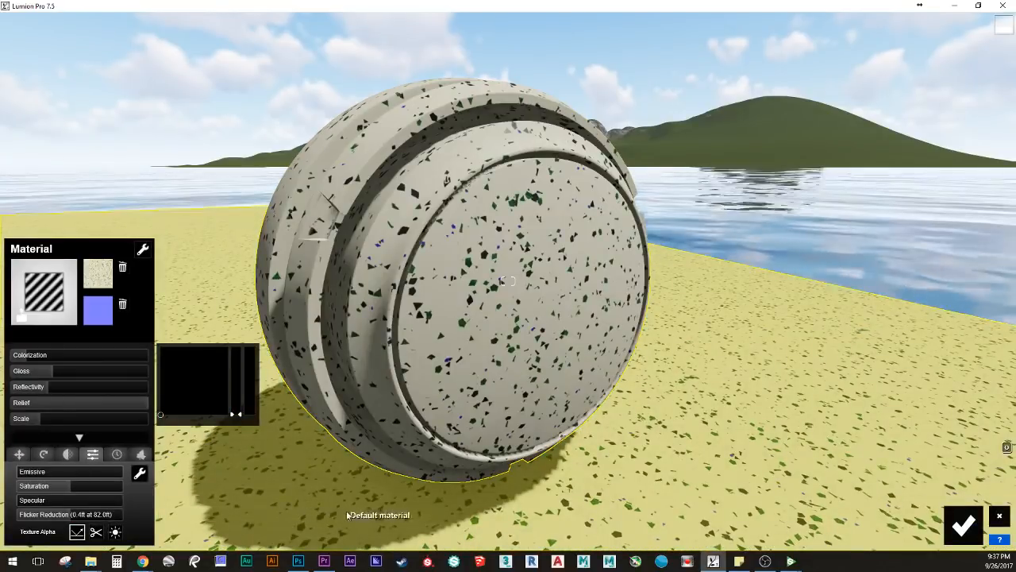
Step: Raise the floor material's Colorization to its maximum with black as the color
key(a)
right_drag(346, 515, 371, 365)
key(a)
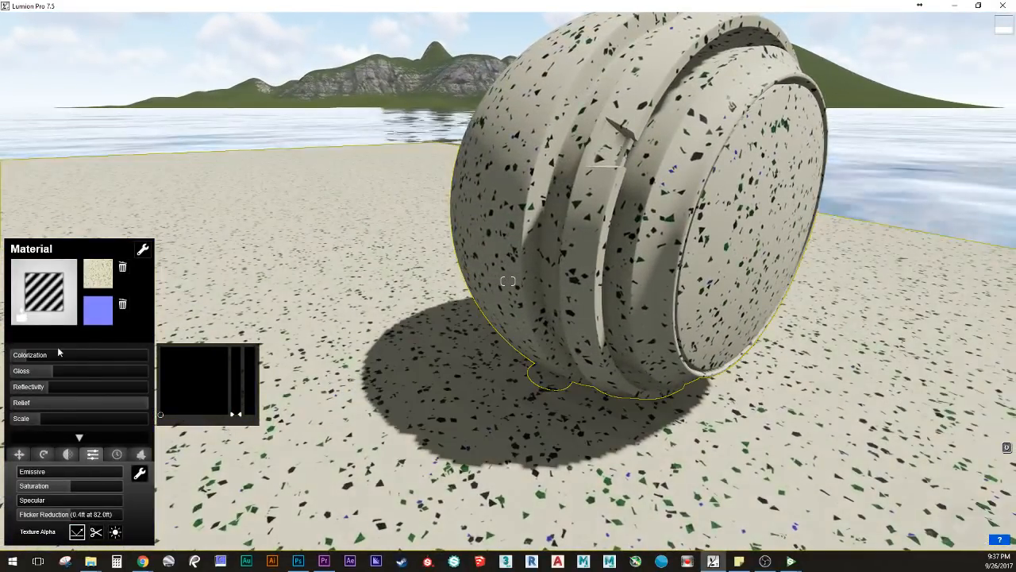
drag(55, 357, 168, 364)
Step: Examine the colorized terrazzo floor beside the ball from several close-up viewpoints
key(w)
right_drag(417, 380, 532, 468)
key(s)
key(w)
right_drag(509, 281, 528, 250)
key(s)
right_drag(433, 353, 415, 373)
key(w)
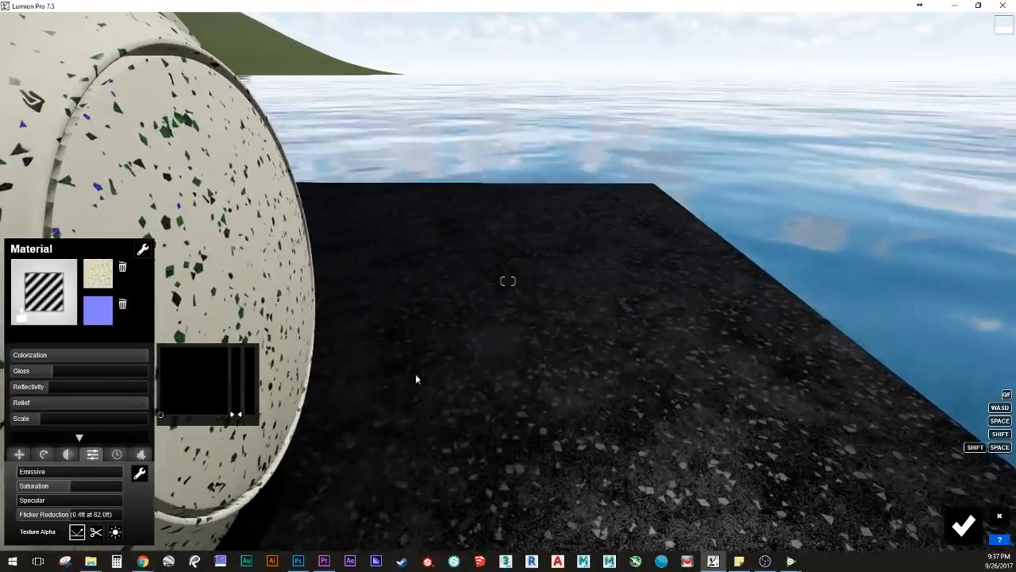
Step: Remove the normal map from the black terrazzo floor material
right_drag(560, 475, 526, 465)
key(e)
key(q)
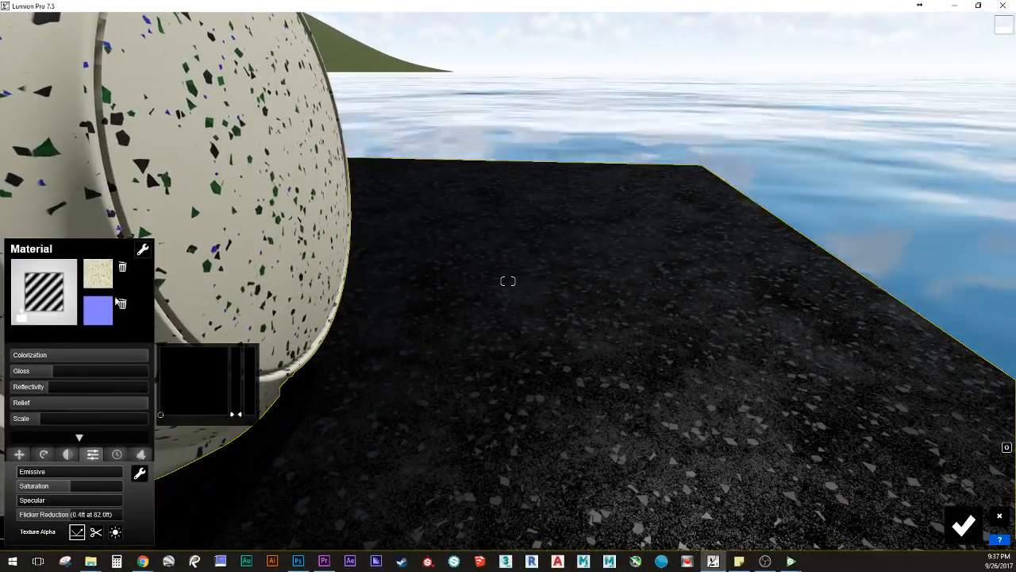
click(122, 304)
key(d)
right_drag(546, 406, 509, 417)
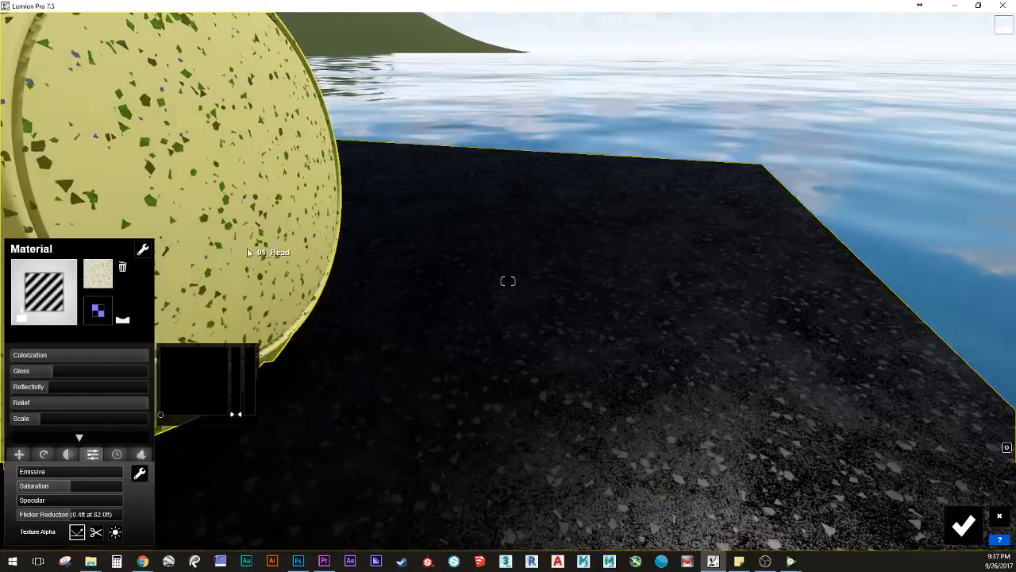
Step: Raise the ball material's Colorization to its maximum with black as the color and examine the darkened ball
click(248, 253)
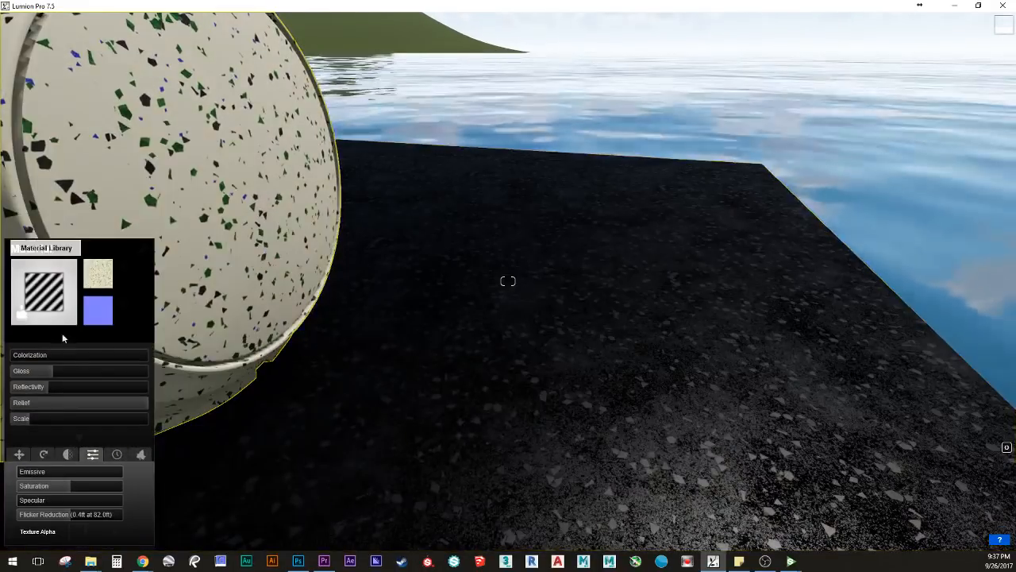
drag(62, 355, 202, 357)
right_drag(311, 277, 282, 261)
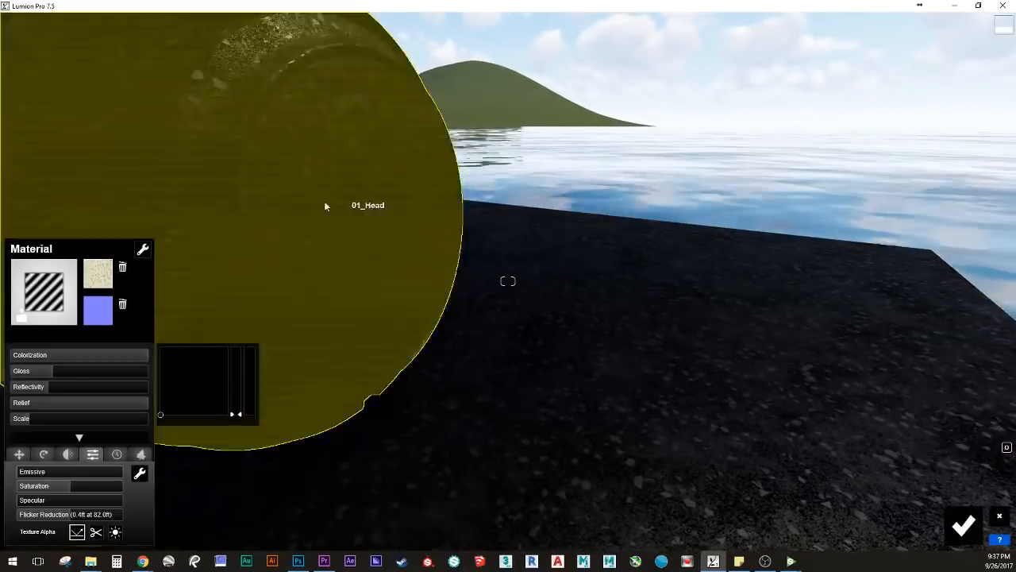
right_drag(324, 201, 308, 146)
key(a)
key(d)
key(w)
key(s)
key(w)
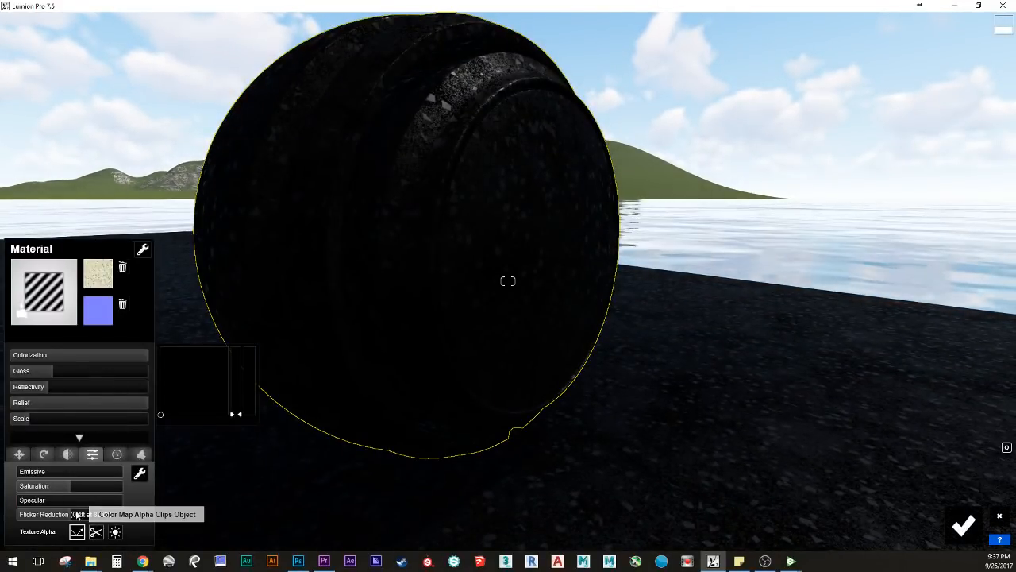
Step: Set Texture Alpha to Color Map Alpha Masks Emissiveness for both the ball and floor materials
click(116, 533)
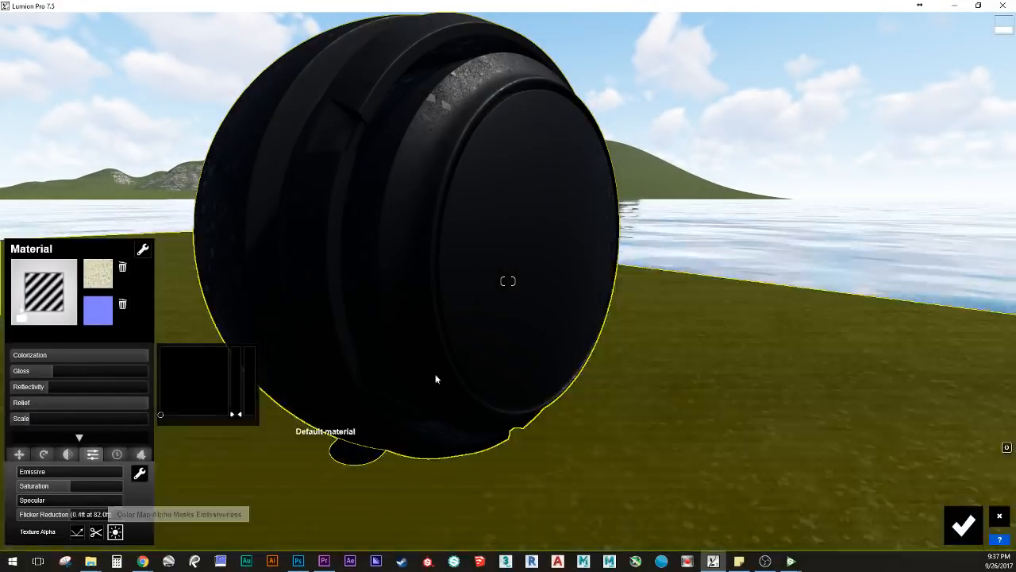
click(691, 396)
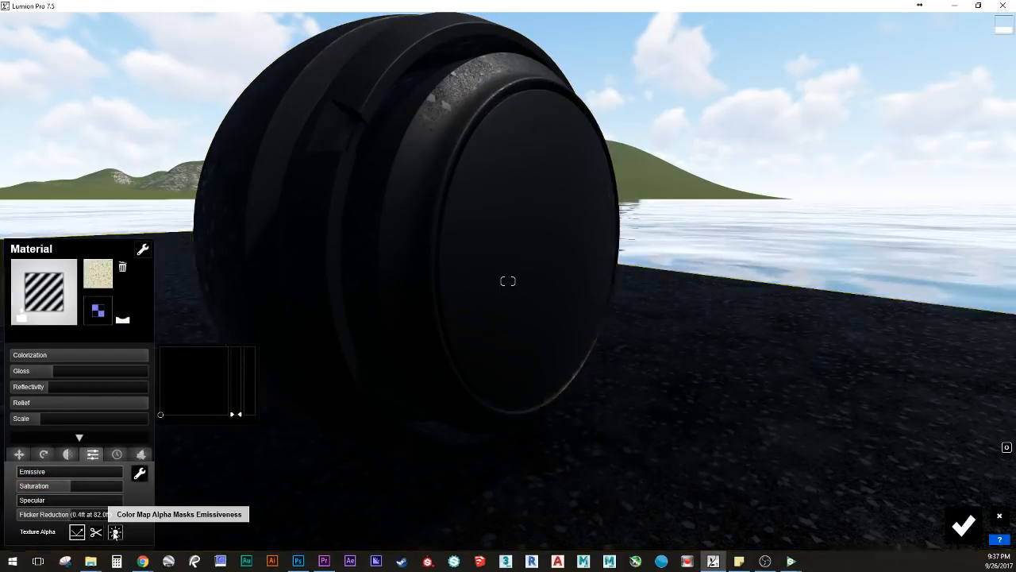
click(115, 533)
right_drag(477, 187, 469, 197)
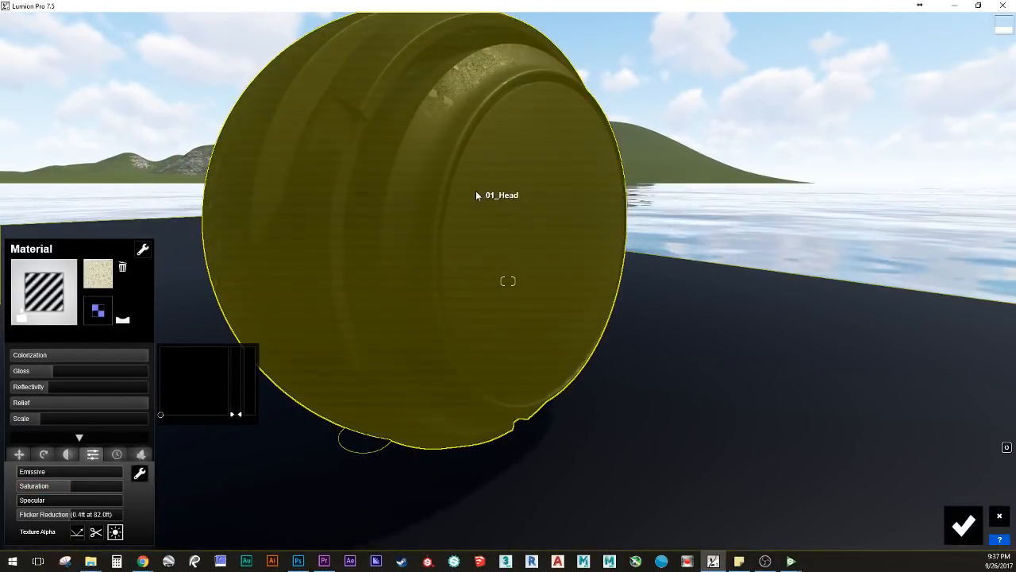
Step: Lower Reflectivity and bring Colorization down to zero for both the ball and floor materials
click(476, 195)
drag(40, 389, 8, 387)
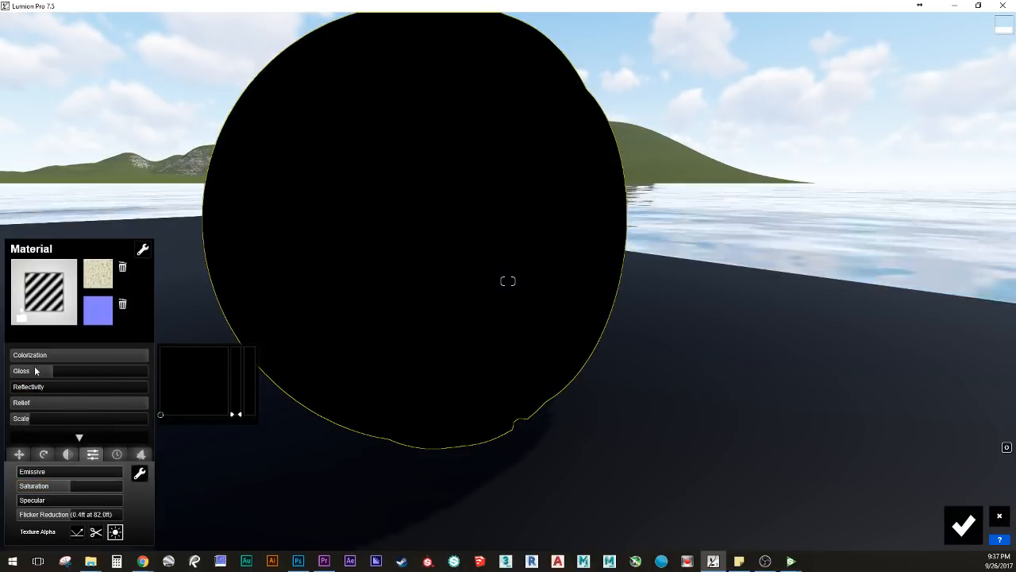
drag(79, 357, 11, 356)
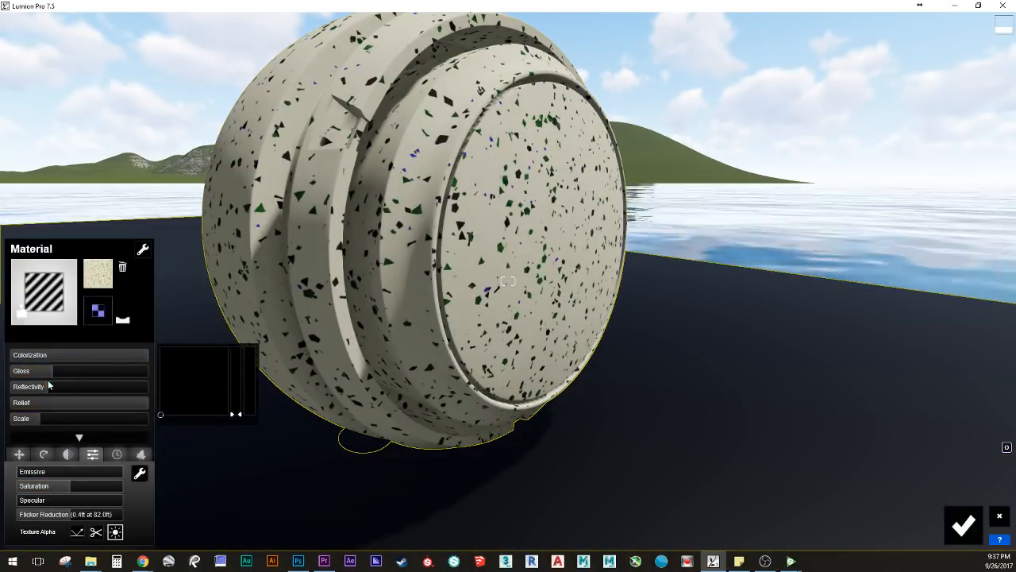
drag(46, 386, 12, 386)
drag(37, 354, 11, 357)
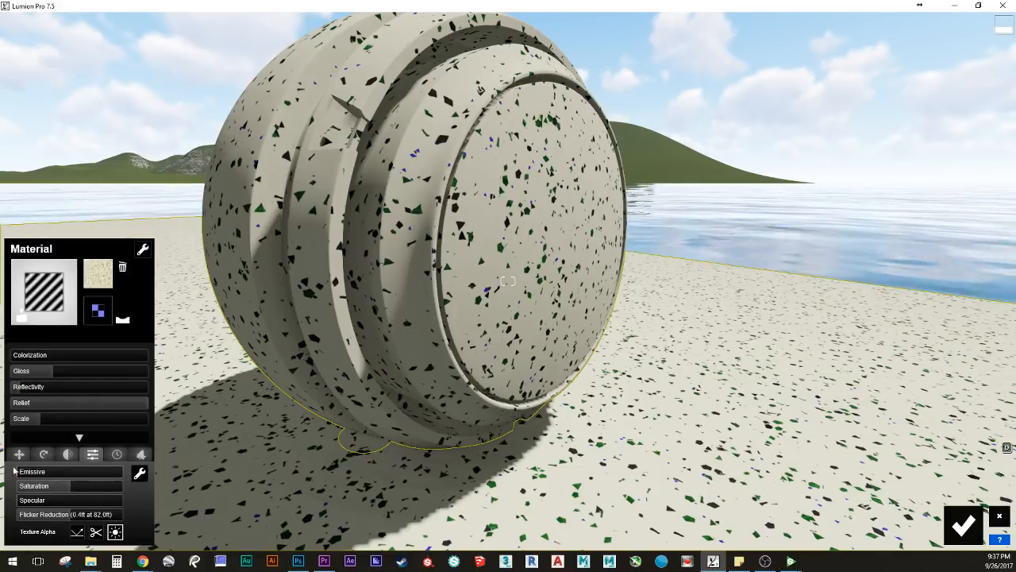
Step: Raise the Emissive value of the floor and ball materials and examine the alpha-masked glow from several distances
drag(25, 475, 44, 483)
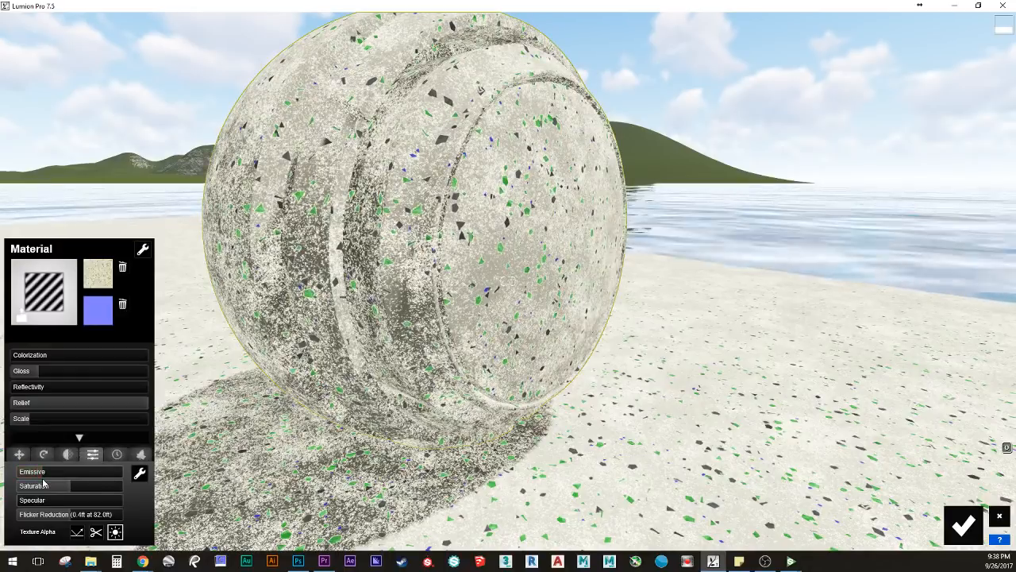
key(d)
right_drag(465, 234, 575, 202)
key(w)
key(a)
key(a)
key(q)
key(a)
key(s)
key(w)
key(s)
key(s)
key(d)
key(w)
key(w)
key(d)
key(d)
key(a)
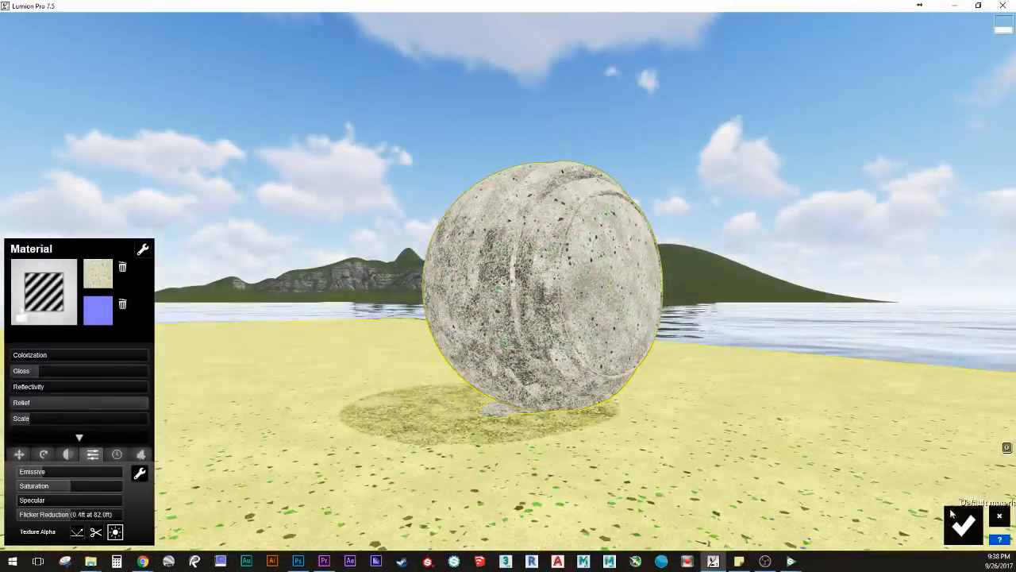
Step: Save the material changes and lower the sun height to turn the scene to night
click(964, 525)
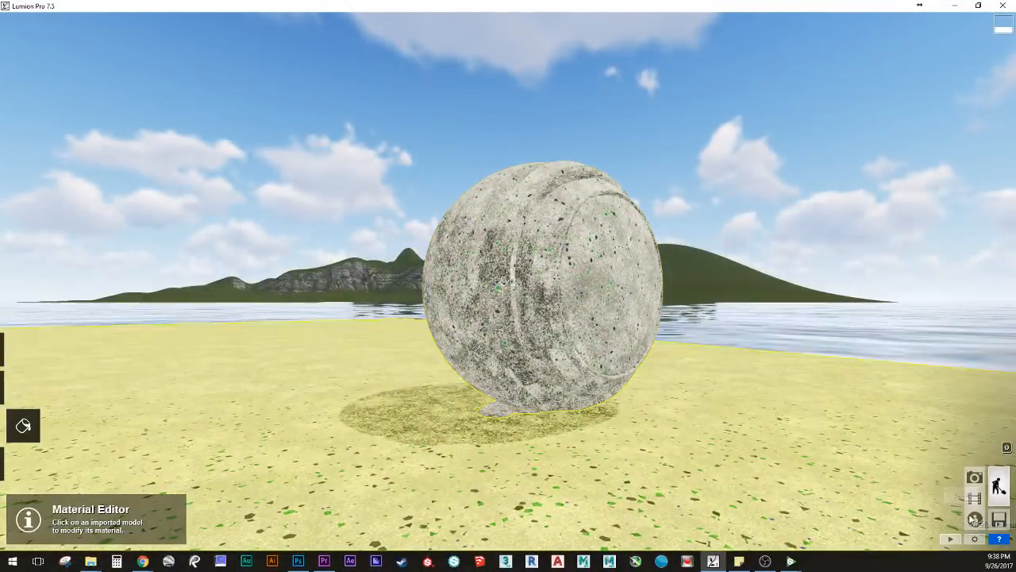
click(975, 475)
click(998, 481)
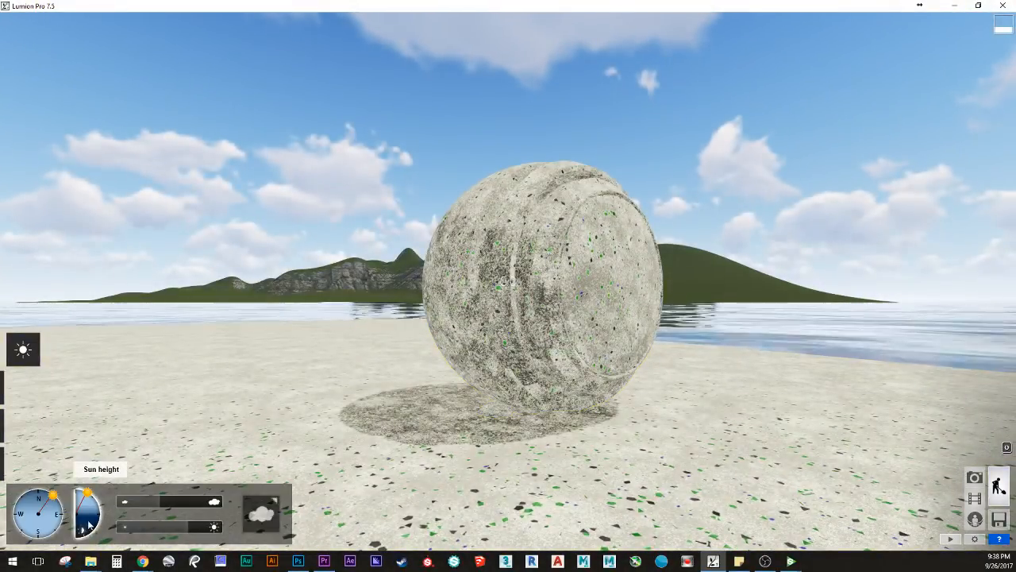
drag(89, 524, 114, 523)
right_drag(508, 286, 604, 334)
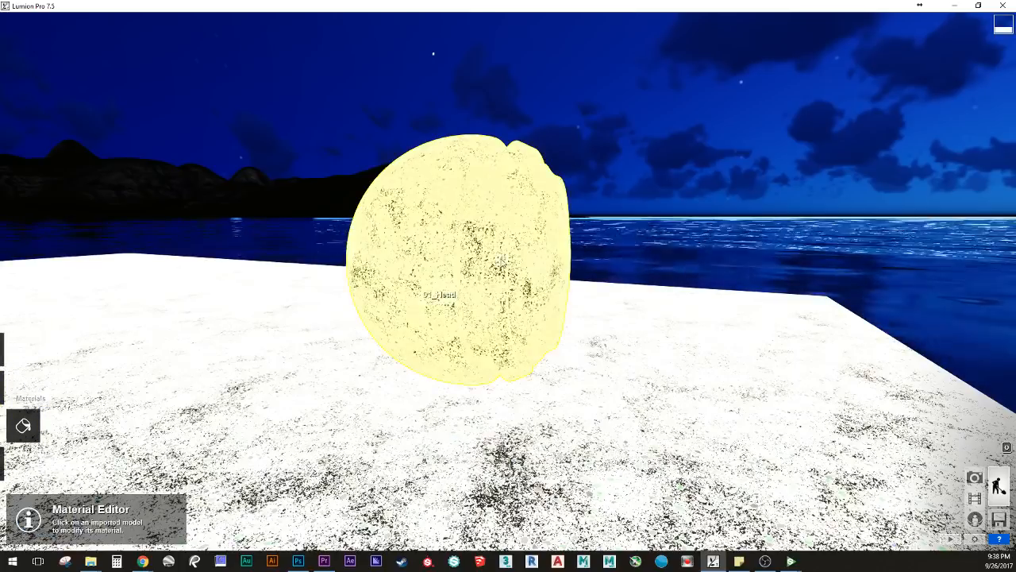
Step: Reduce Emissive to almost nothing on the ball and floor materials and save the changes
click(502, 259)
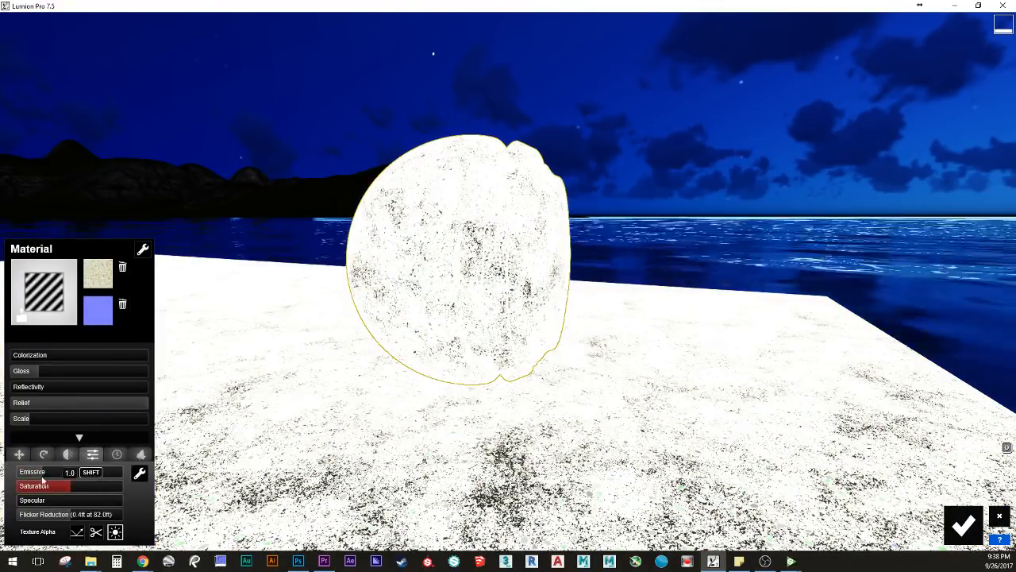
drag(31, 479, 19, 482)
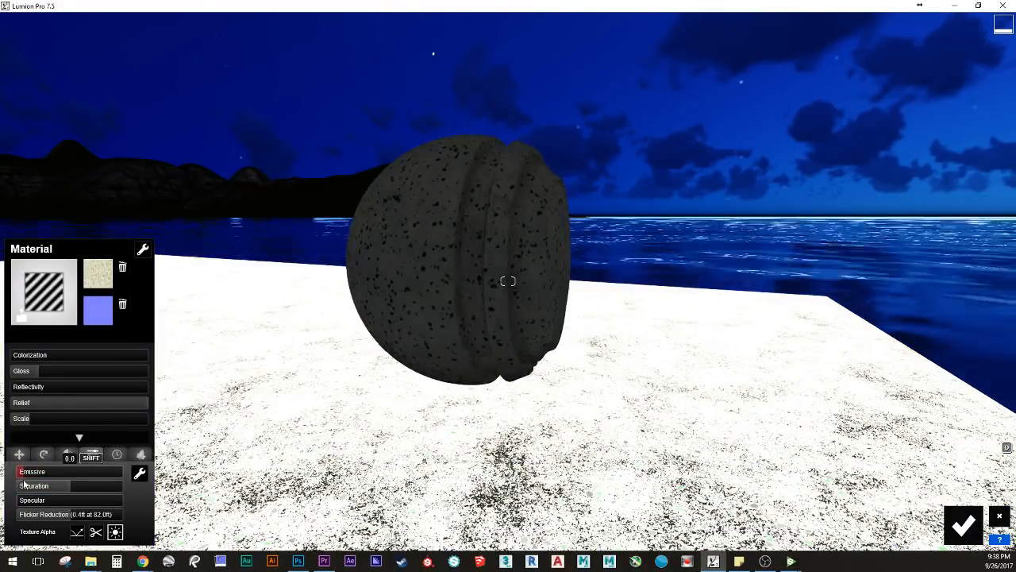
click(244, 423)
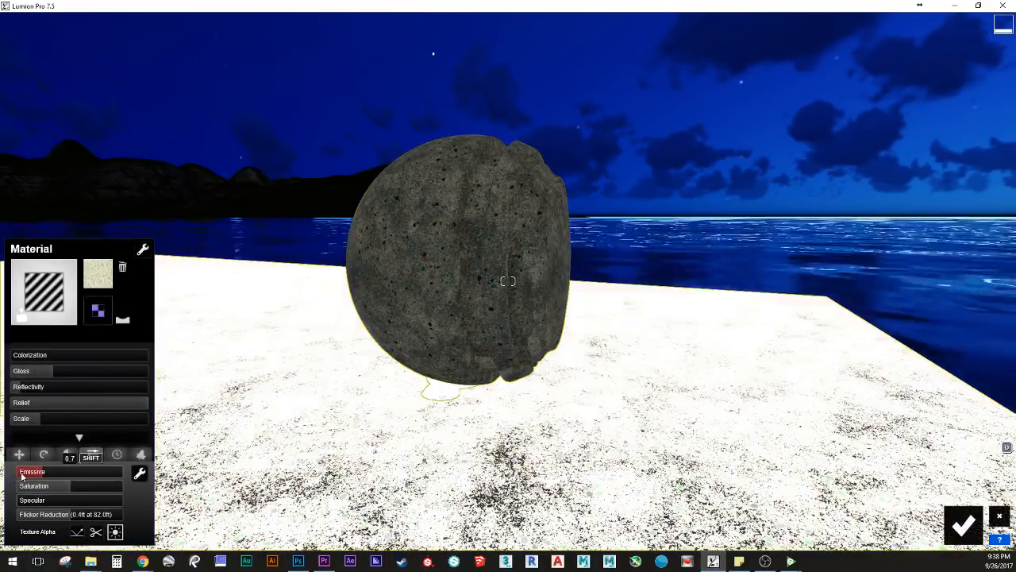
drag(21, 475, 18, 475)
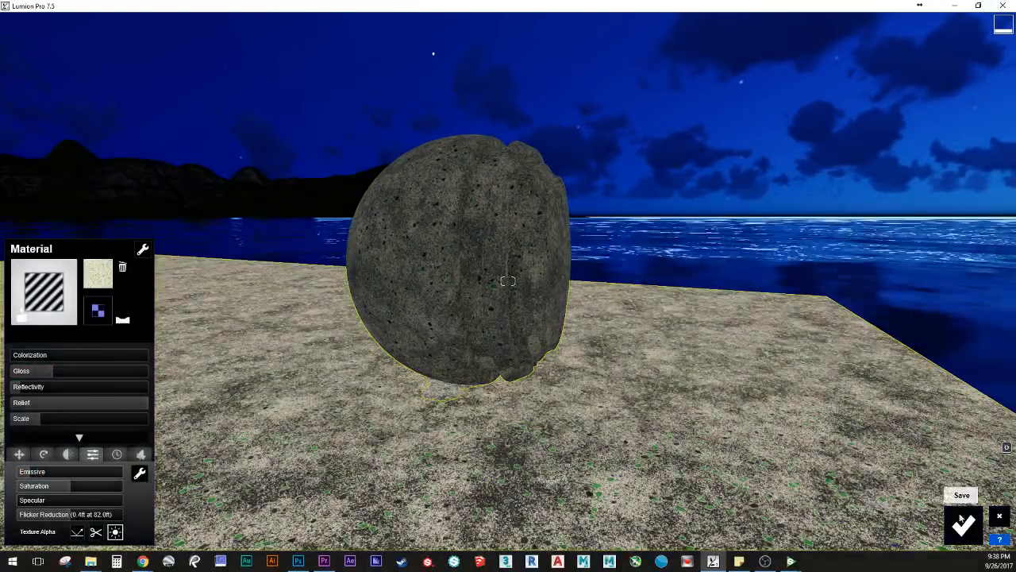
click(964, 524)
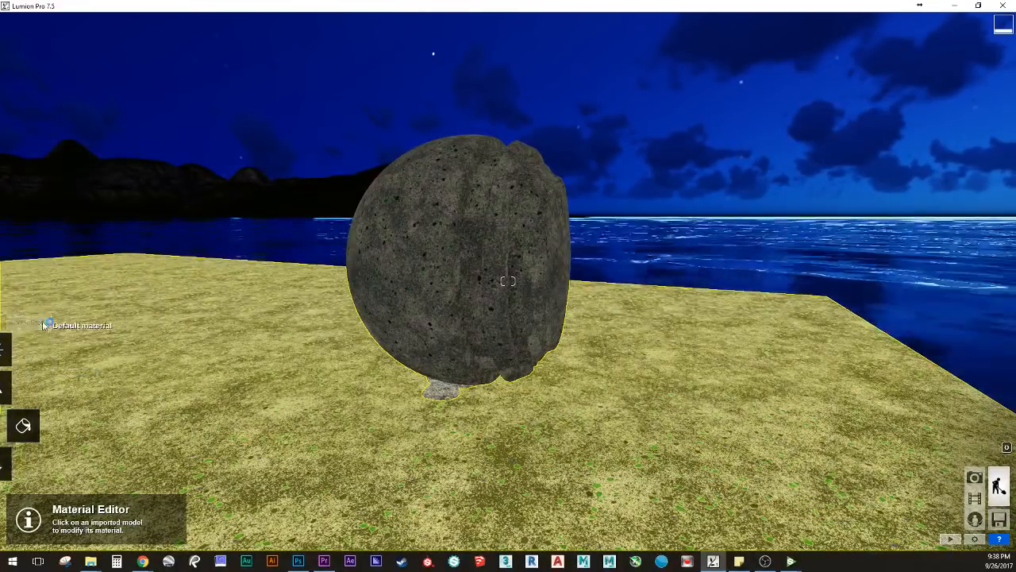
Step: Raise the sun height back to daylight and inspect the terrazzo ball up close
click(24, 349)
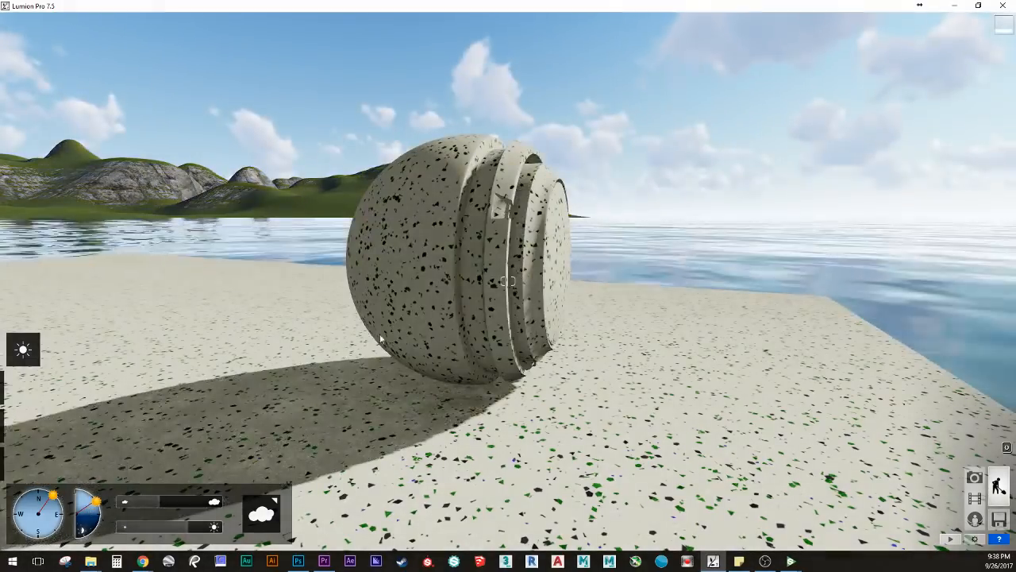
key(w)
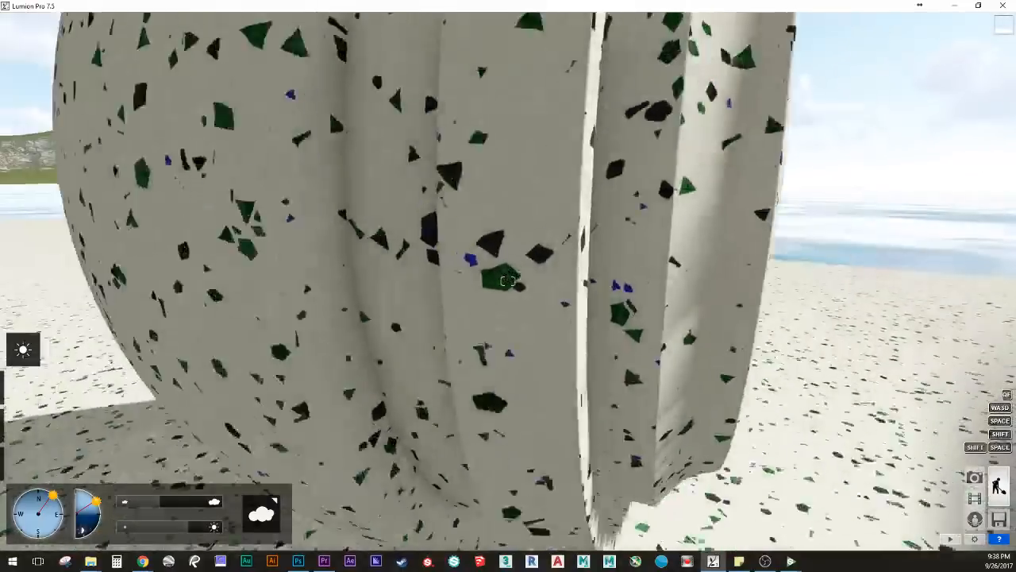
key(s)
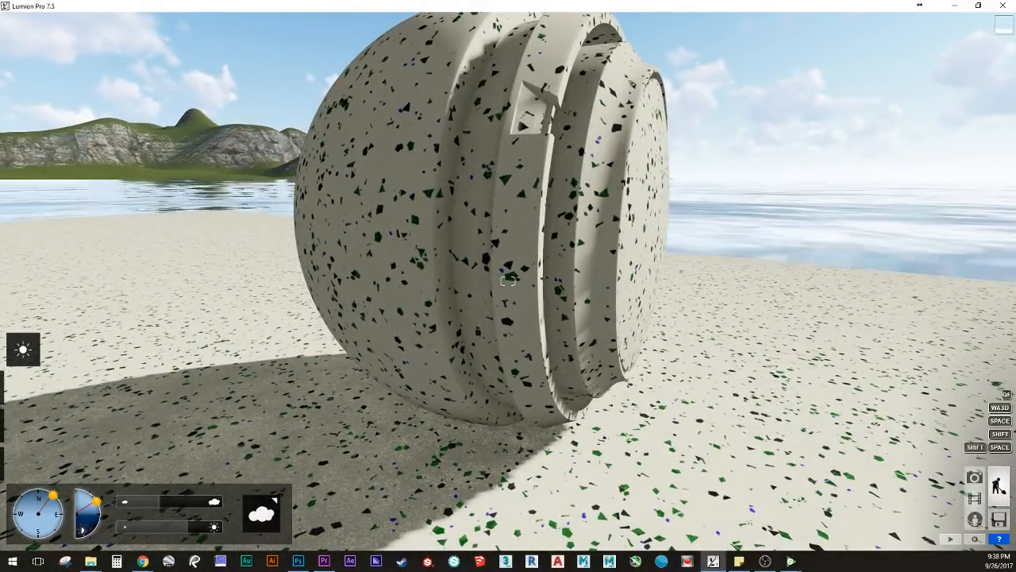
key(w)
right_drag(400, 325, 328, 277)
key(s)
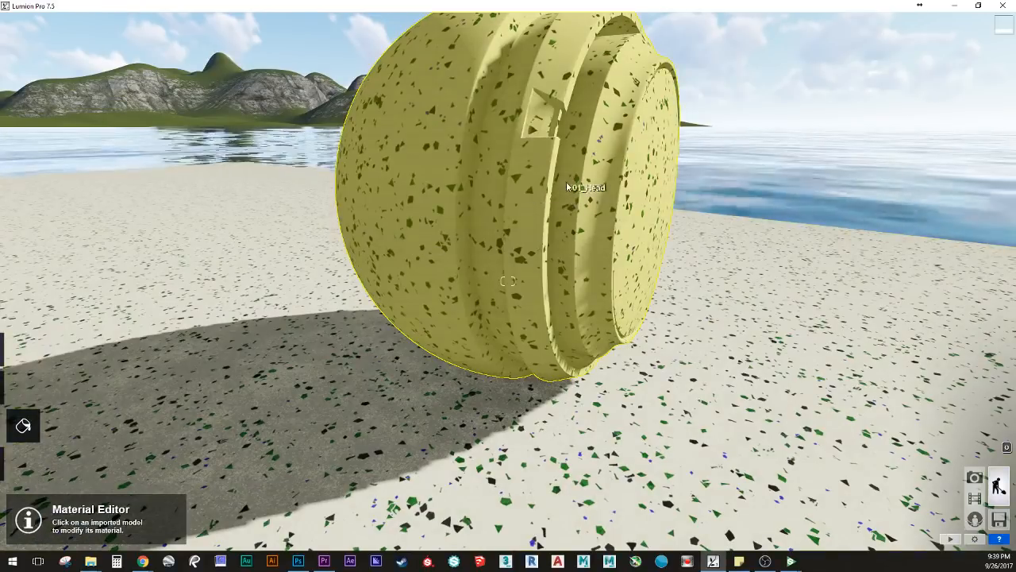
Step: Switch Texture Alpha from the emissiveness mask back to the first mode for the ball and floor materials
click(566, 181)
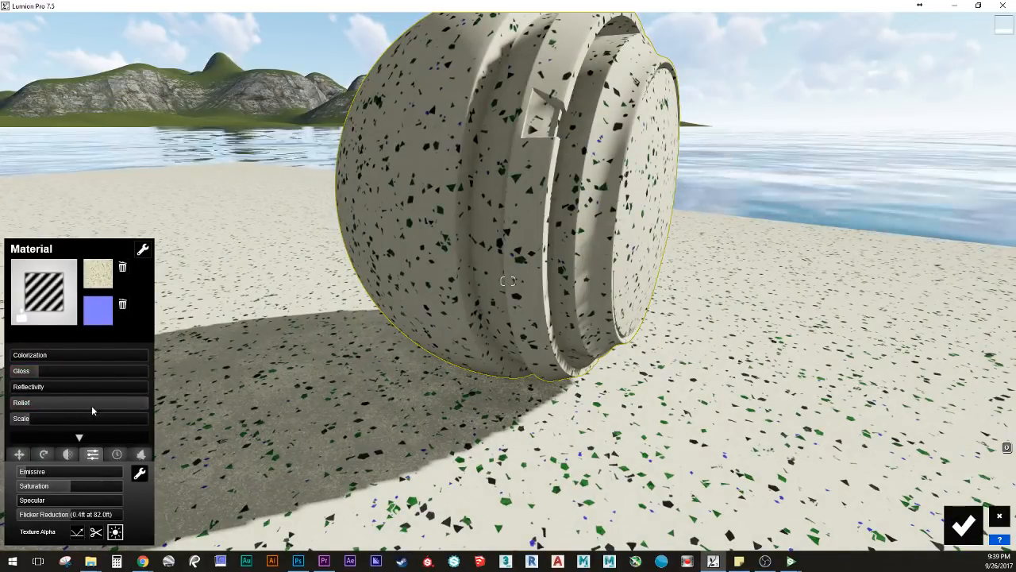
click(251, 408)
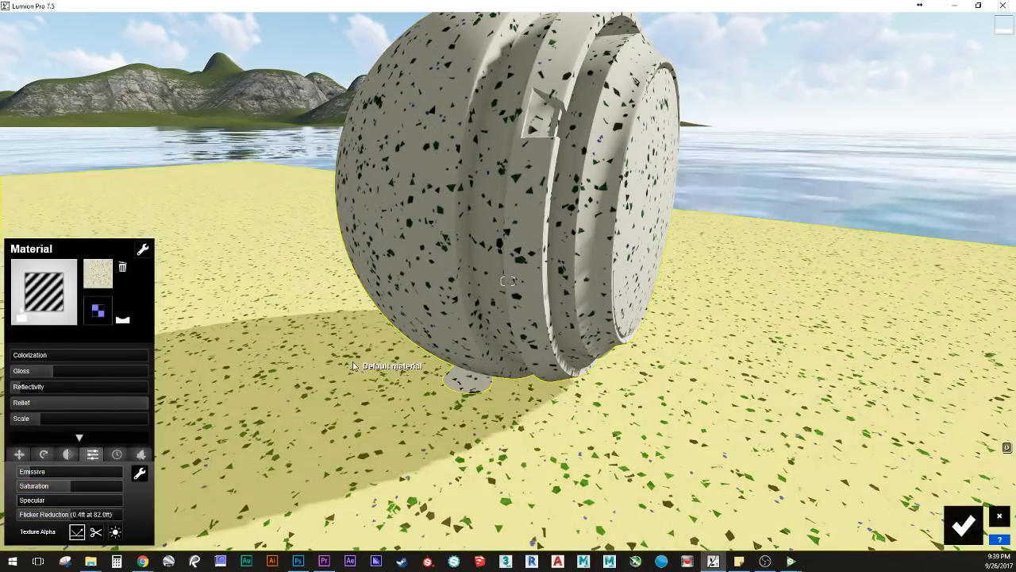
key(s)
right_drag(353, 366, 330, 338)
key(w)
key(s)
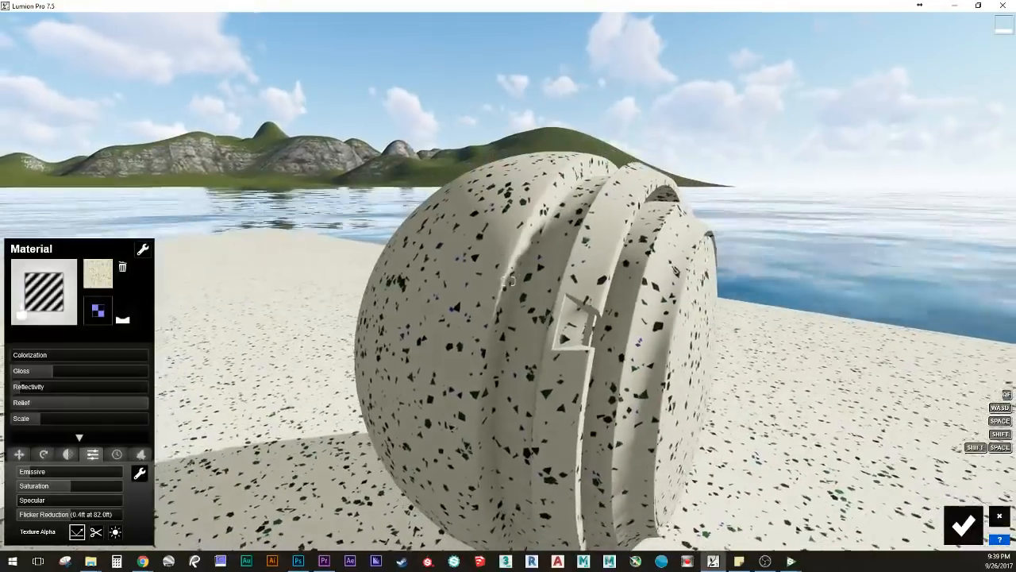
right_drag(369, 278, 412, 310)
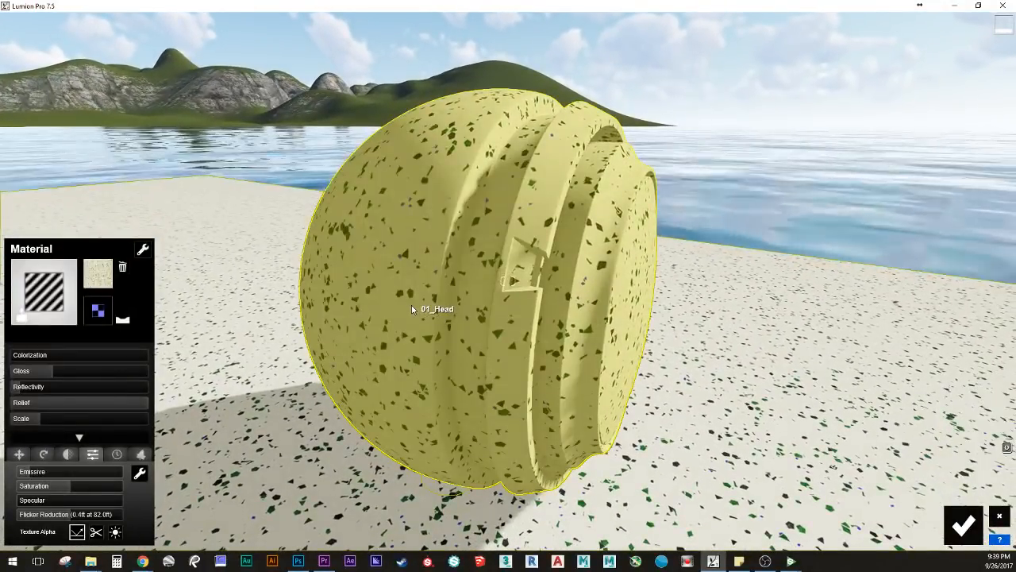
click(412, 309)
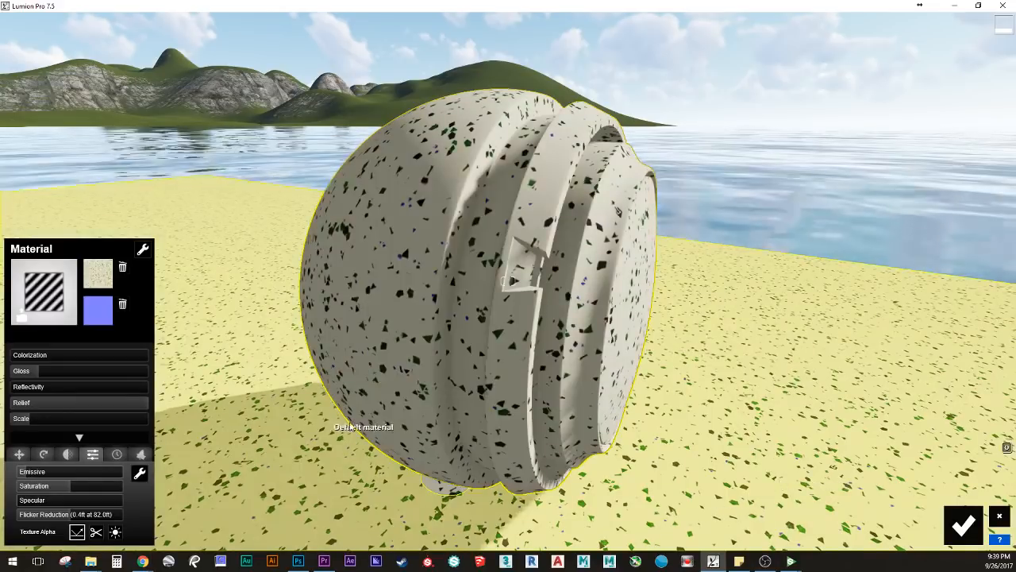
Step: Examine the daylit terrazzo ball's surface and recessed details from several near and far viewpoints
key(w)
right_drag(326, 422, 270, 397)
right_drag(421, 307, 412, 310)
key(s)
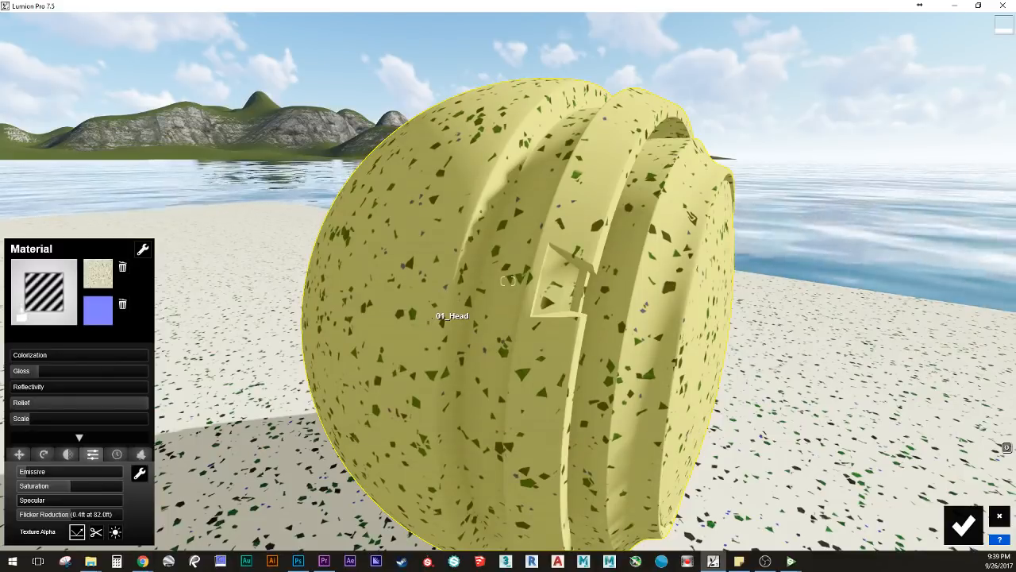
key(s)
right_drag(426, 317, 447, 317)
key(w)
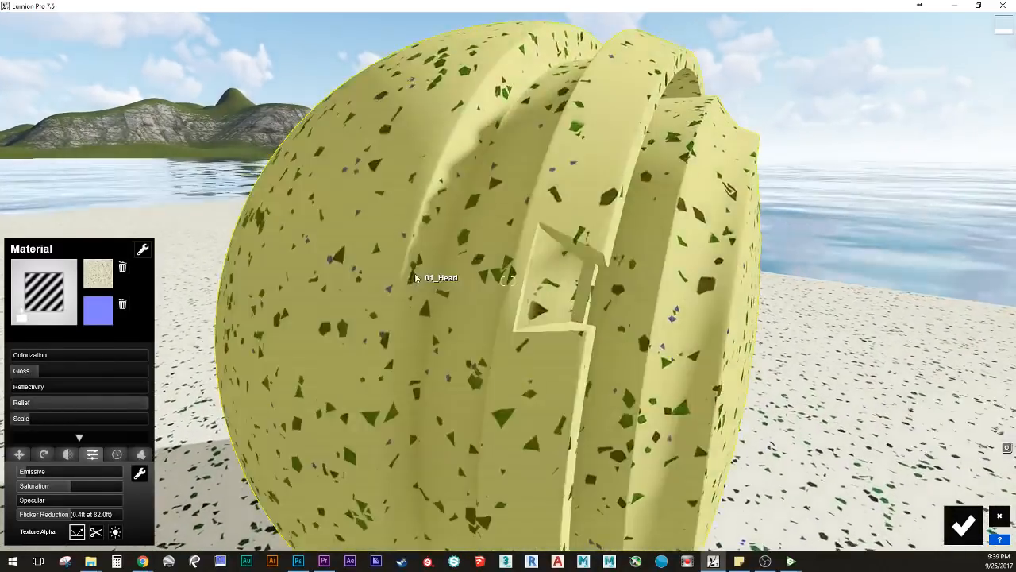
right_drag(320, 186, 300, 152)
key(s)
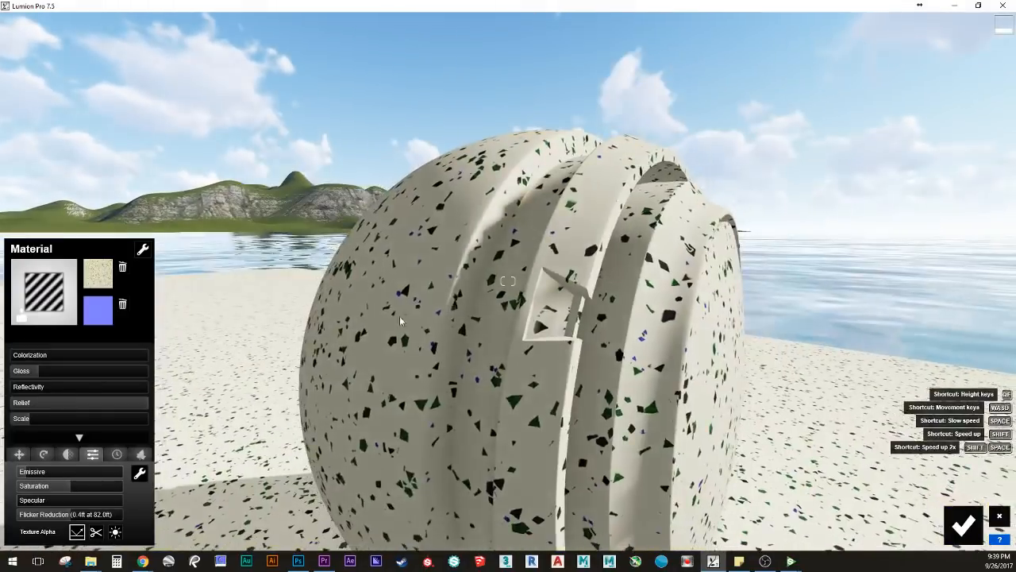
right_drag(400, 316, 390, 343)
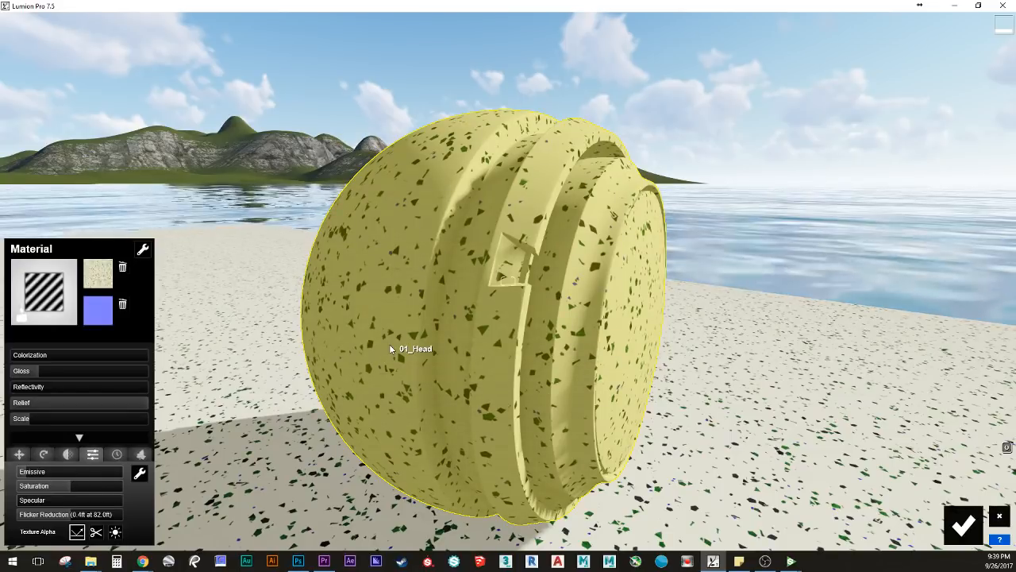
mouse_move(389, 344)
right_down()
mouse_move(379, 332)
mouse_move(384, 353)
right_up()
key(w)
key(s)
key(s)
key(w)
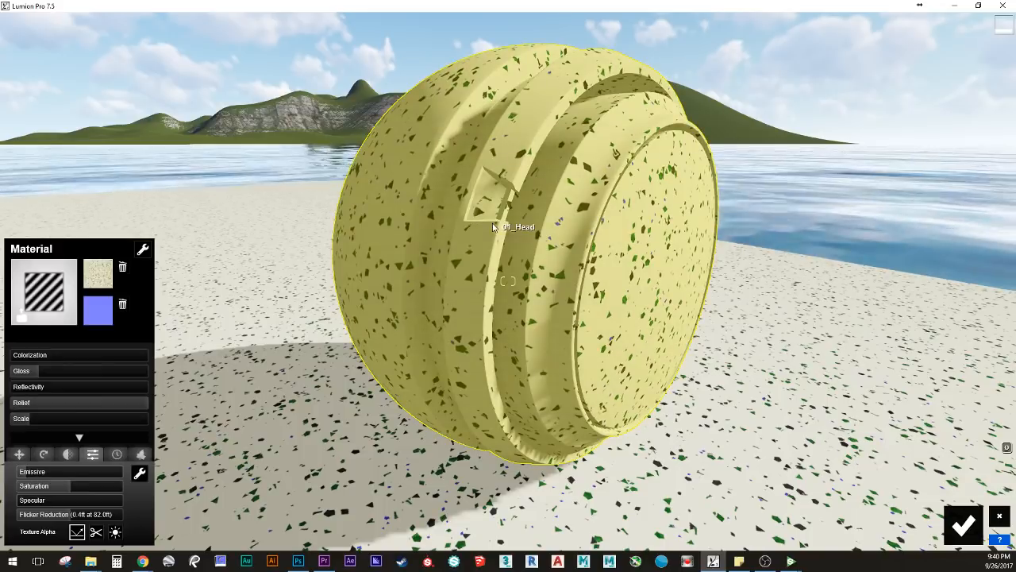
Step: Examine the terrazzo ball's grooved bands and colored chips from slightly nearer and farther viewpoints
right_drag(490, 220, 459, 231)
key(w)
key(s)
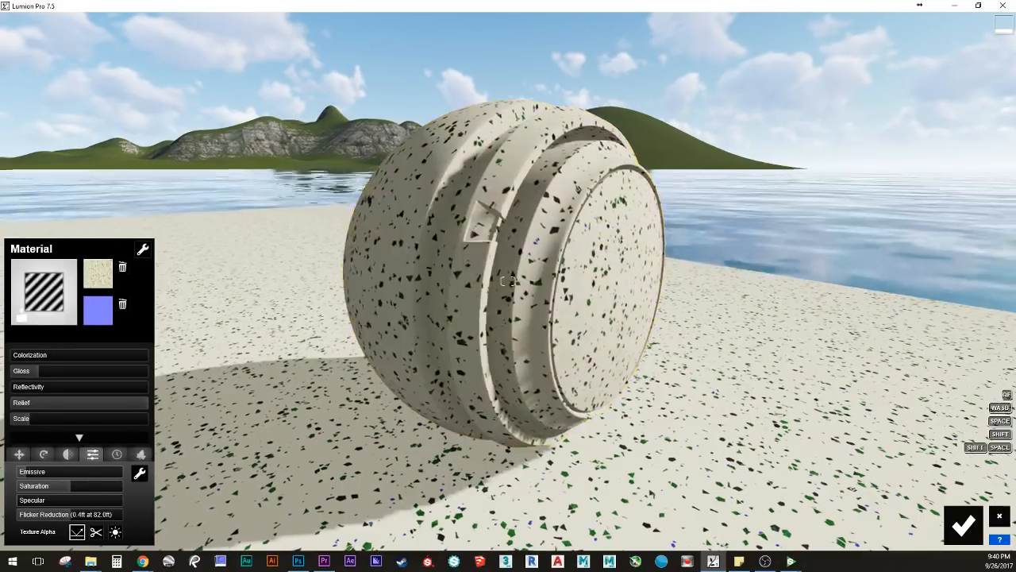
right_drag(586, 231, 537, 236)
key(w)
key(s)
key(w)
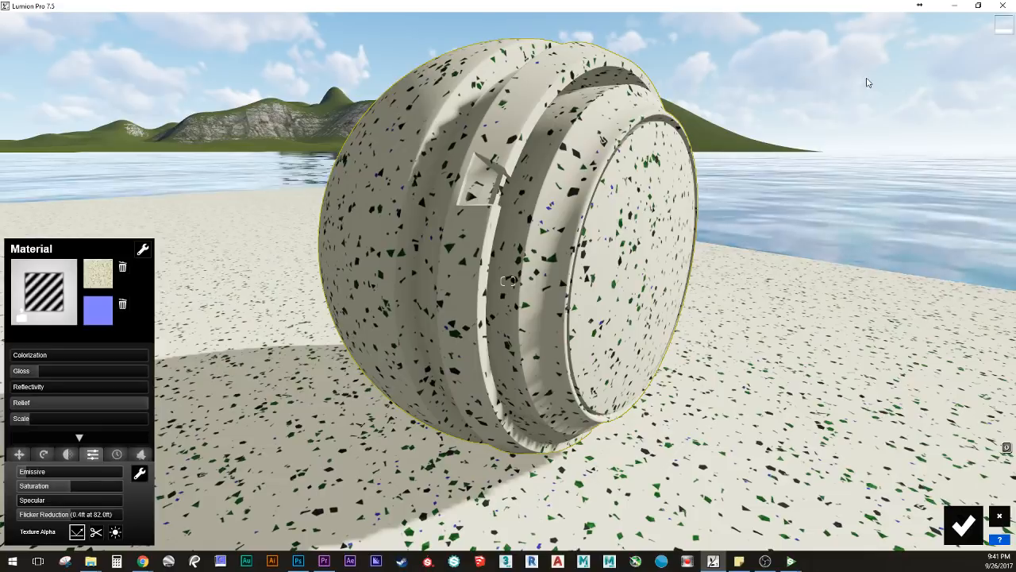
Step: Save the current material edits and open the terrazzo floor's material settings
click(699, 309)
click(963, 524)
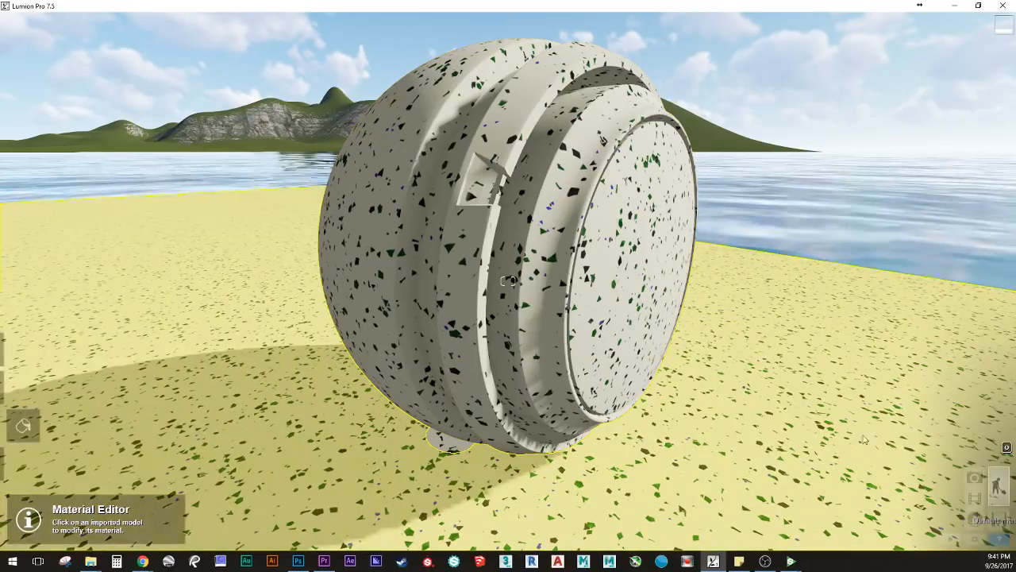
click(758, 364)
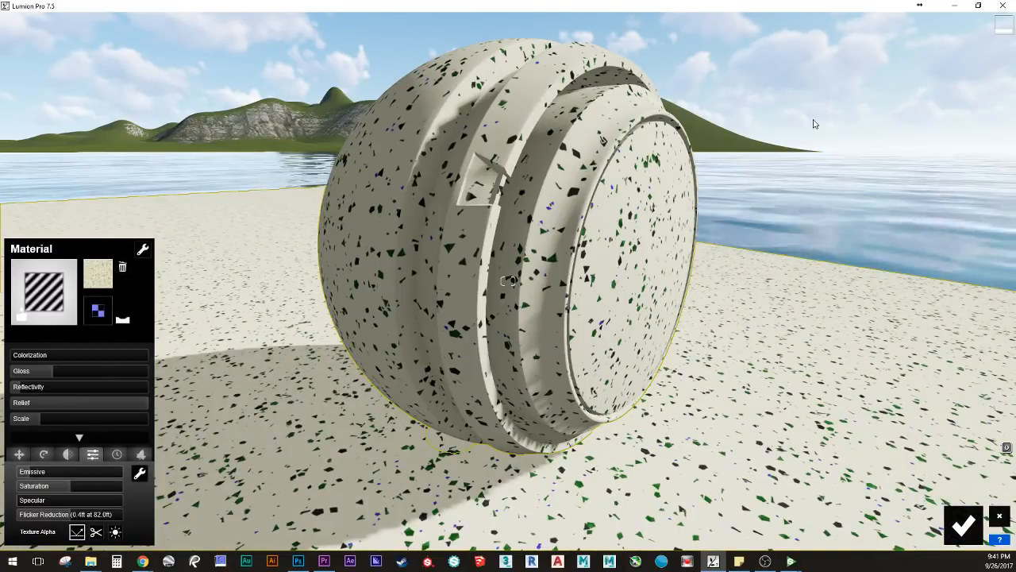
Step: Minimize the browser to return to Lumion and open the terrazzo ball's material settings
key(w)
right_drag(814, 123, 793, 57)
key(s)
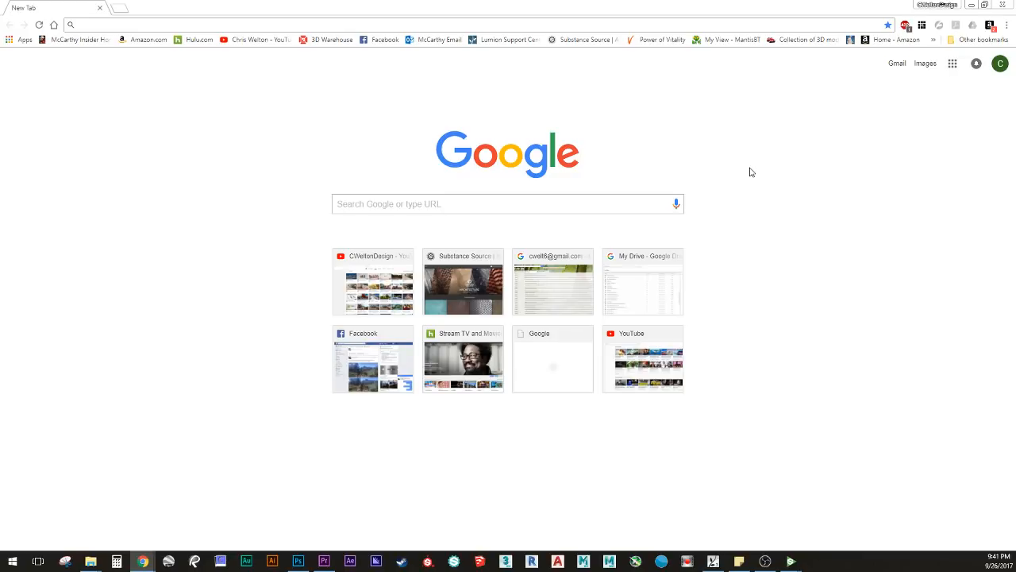
click(972, 6)
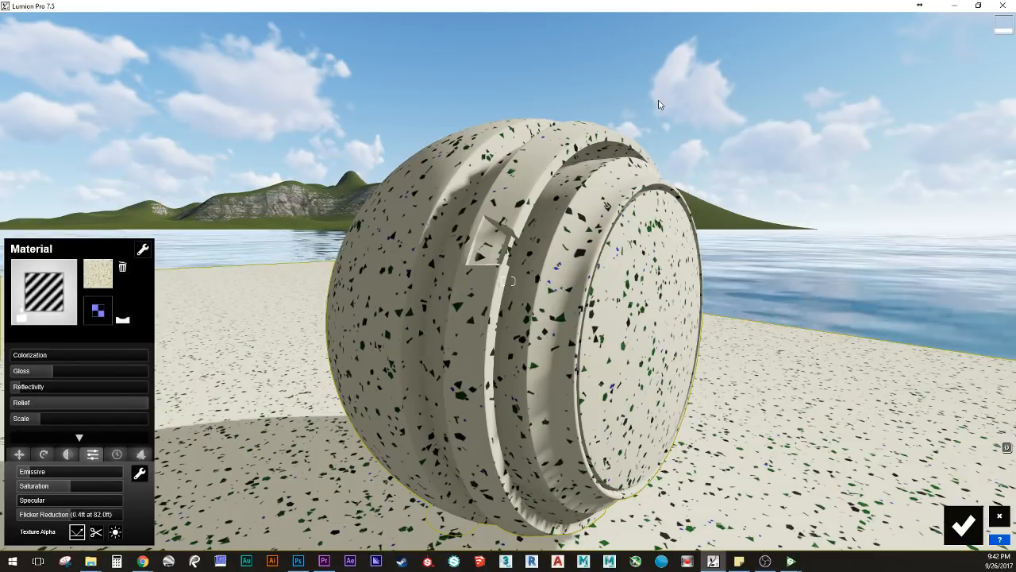
click(287, 275)
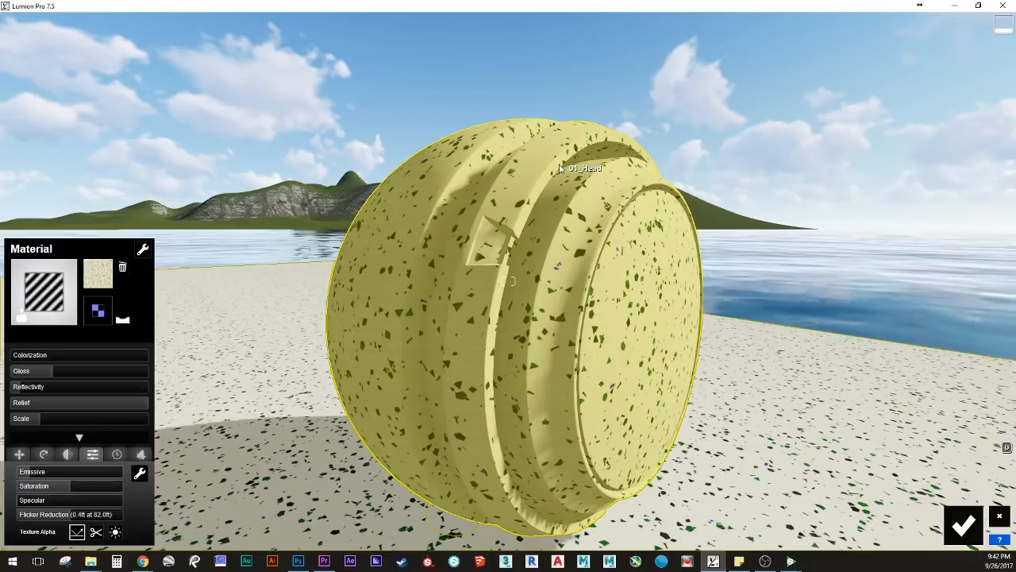
click(578, 224)
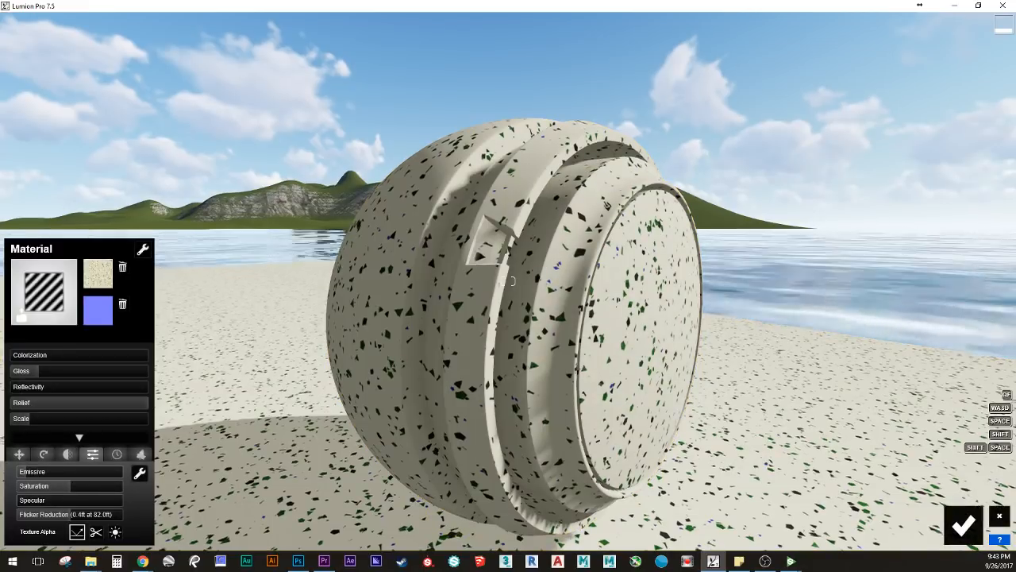
Step: Browse the pages of favorite materials in the material library and close the library without choosing one
right_drag(577, 224, 584, 241)
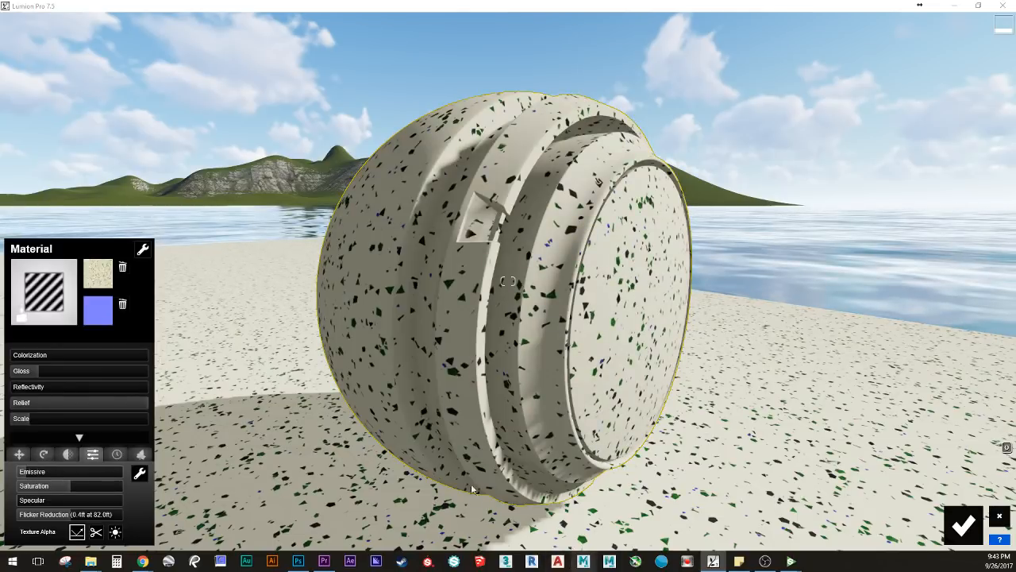
right_drag(471, 484, 433, 544)
key(s)
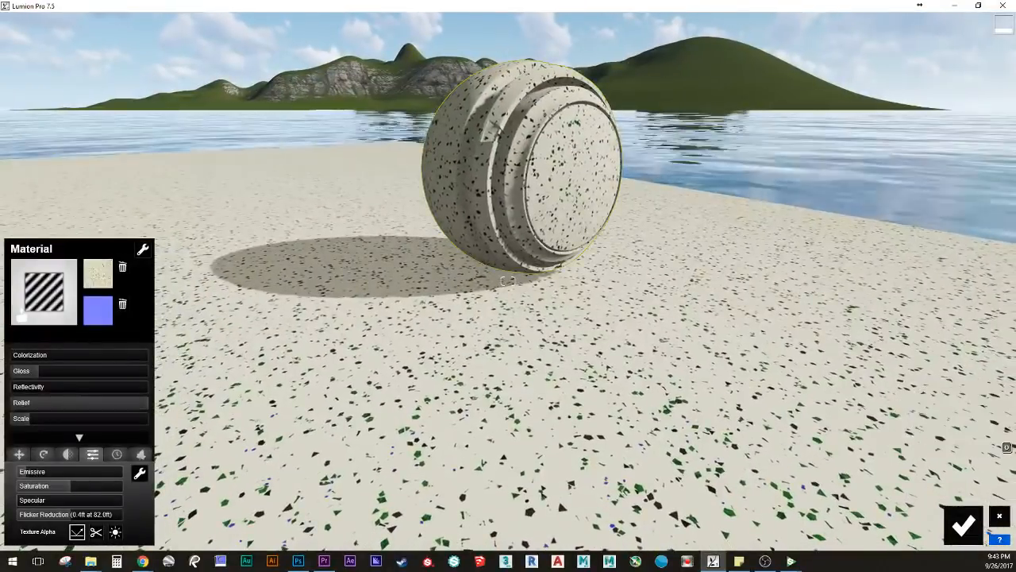
click(22, 316)
click(193, 194)
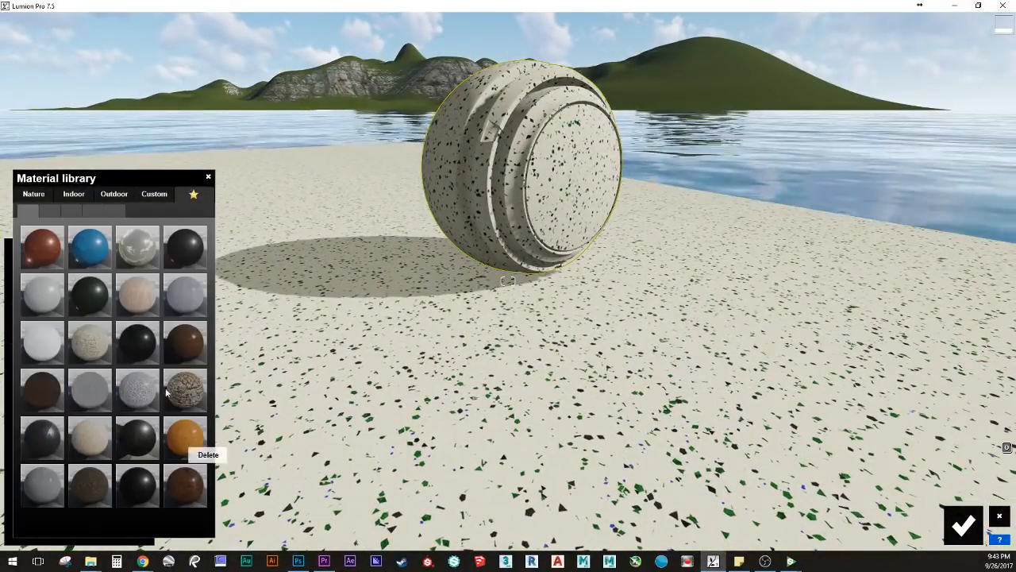
click(108, 212)
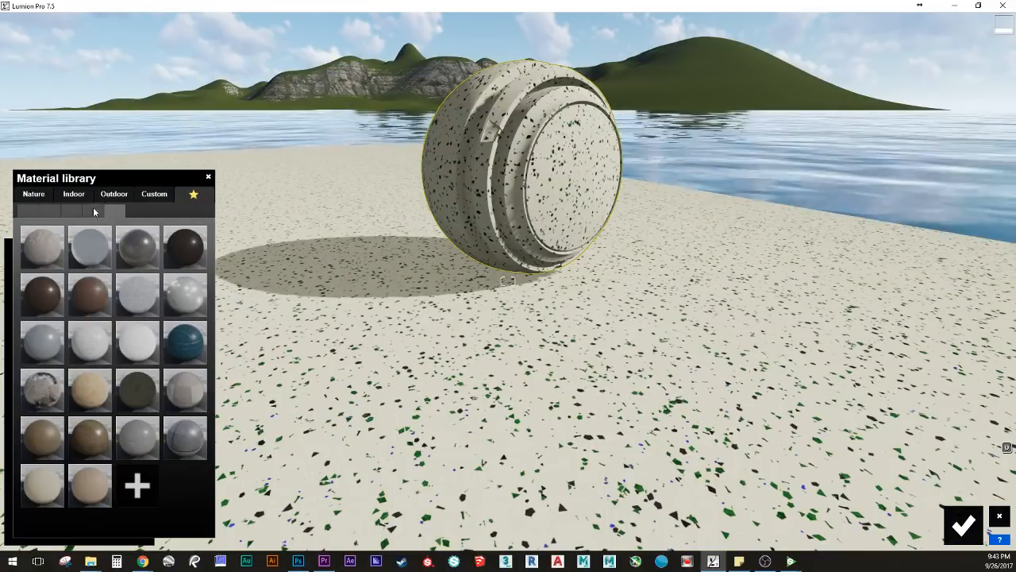
click(92, 212)
click(72, 212)
click(30, 213)
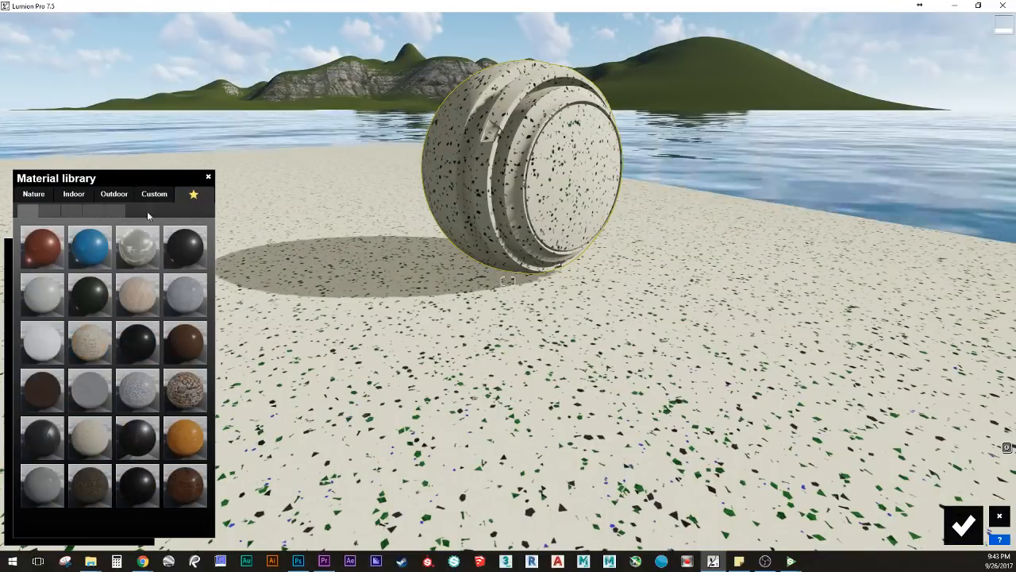
click(208, 177)
Step: Bring the ball closer into view and save the materials to finish editing
key(w)
right_drag(411, 283, 390, 230)
right_drag(411, 284, 449, 288)
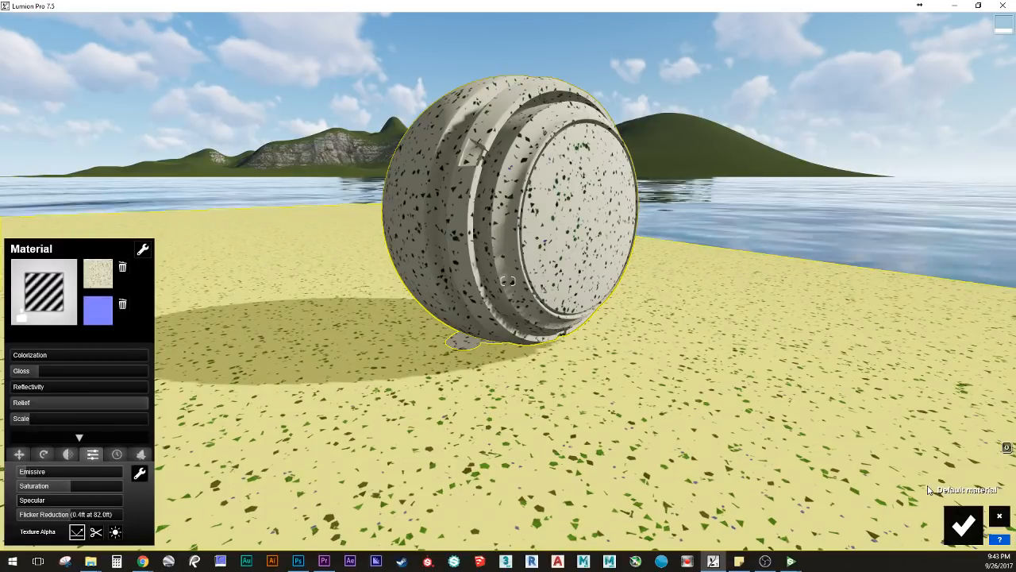
click(961, 523)
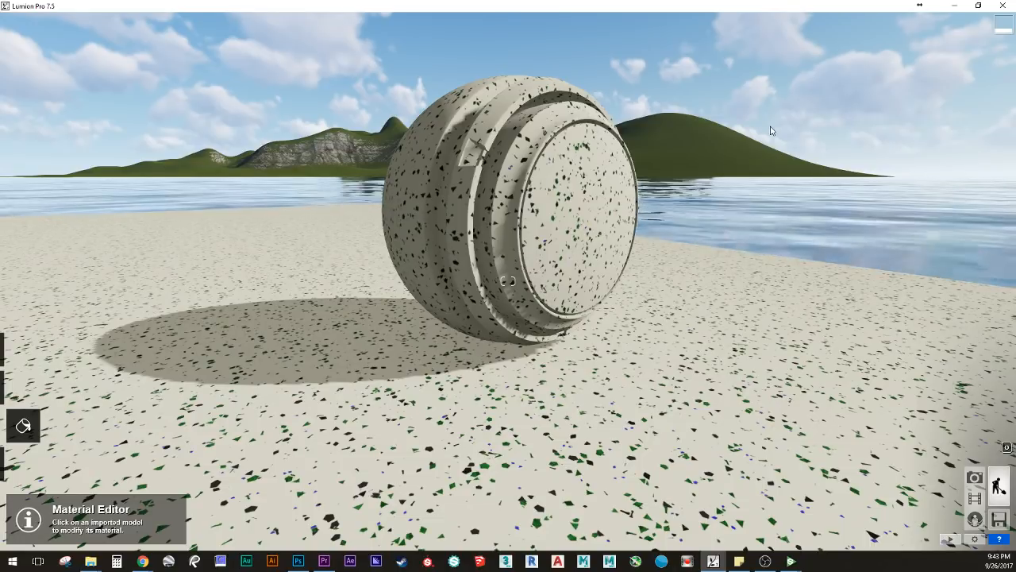
Step: Inspect the finished terrazzo ball's round face and grooves up close against the floor and water
right_drag(663, 225, 694, 187)
key(w)
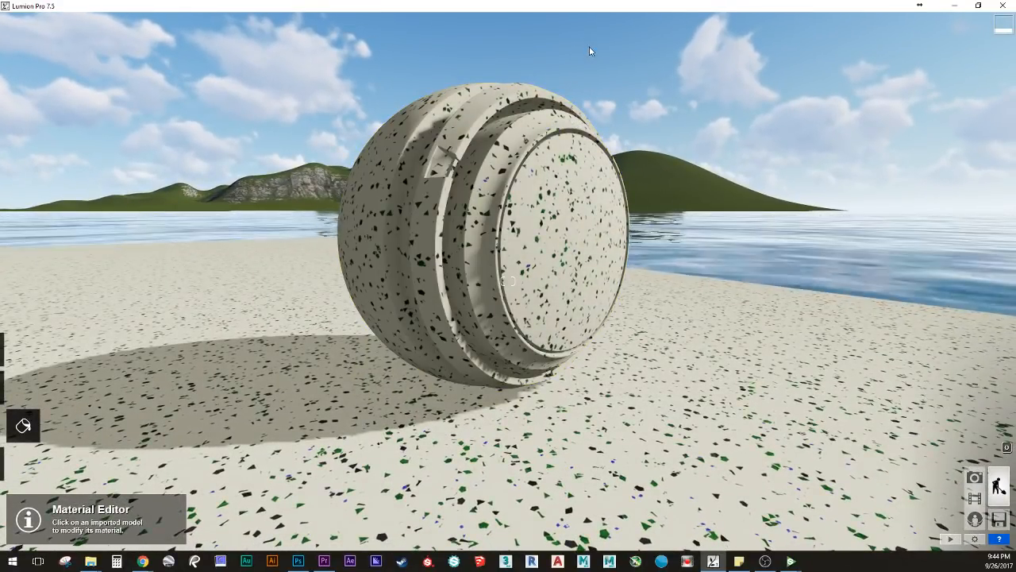
right_drag(589, 46, 598, 59)
key(w)
key(w)
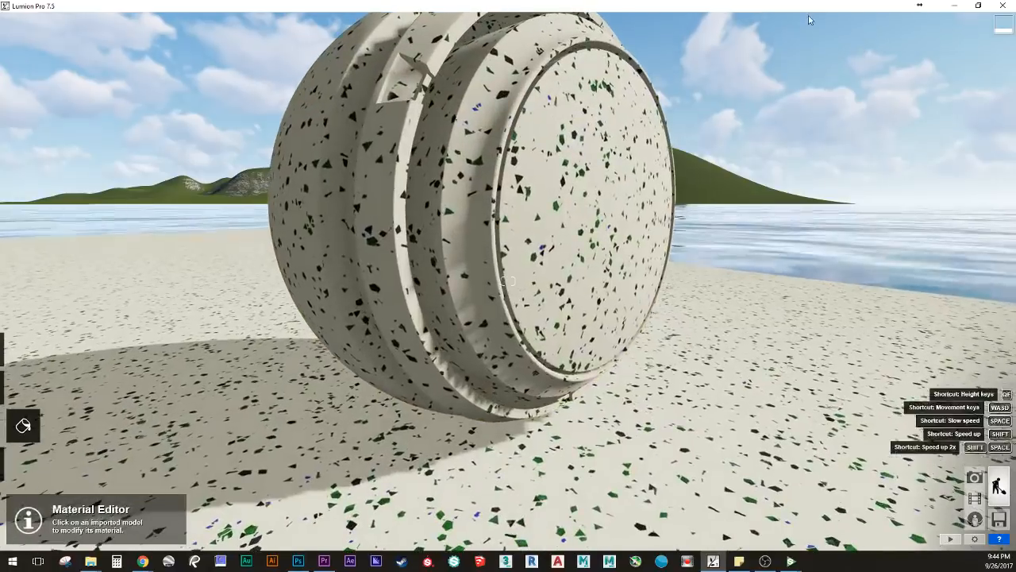
right_drag(808, 17, 747, 151)
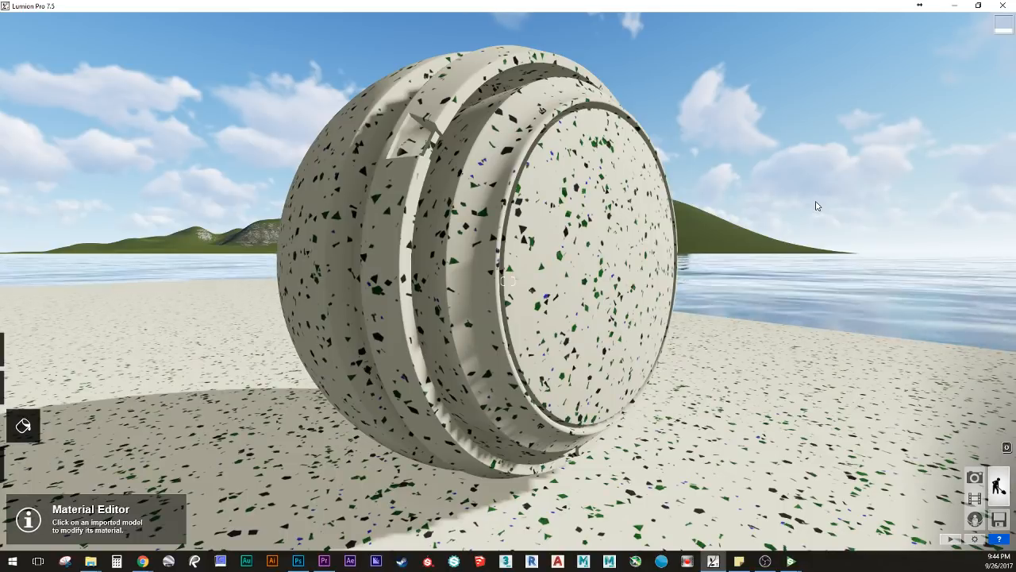
right_drag(745, 194, 745, 194)
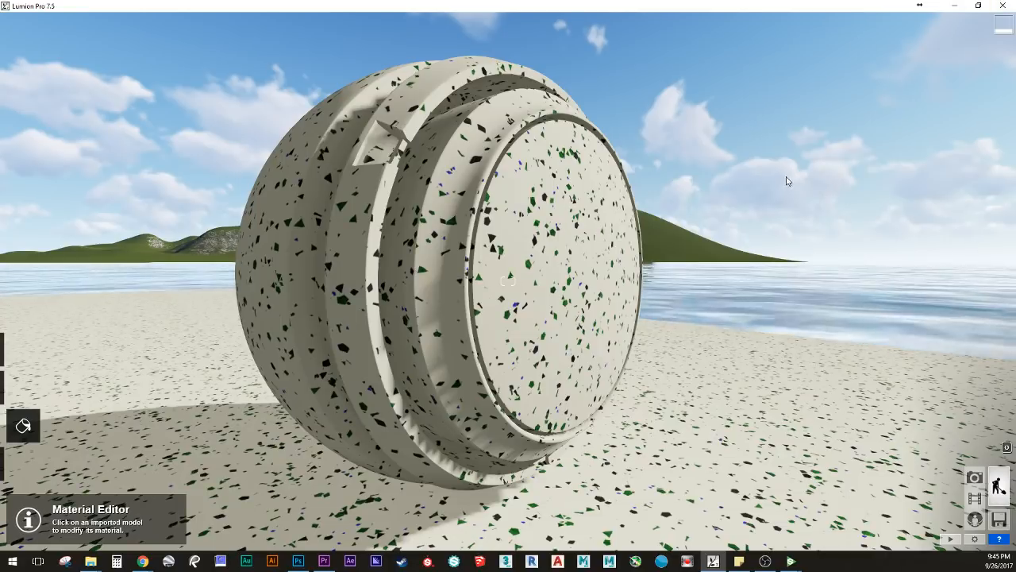
right_drag(786, 177, 781, 180)
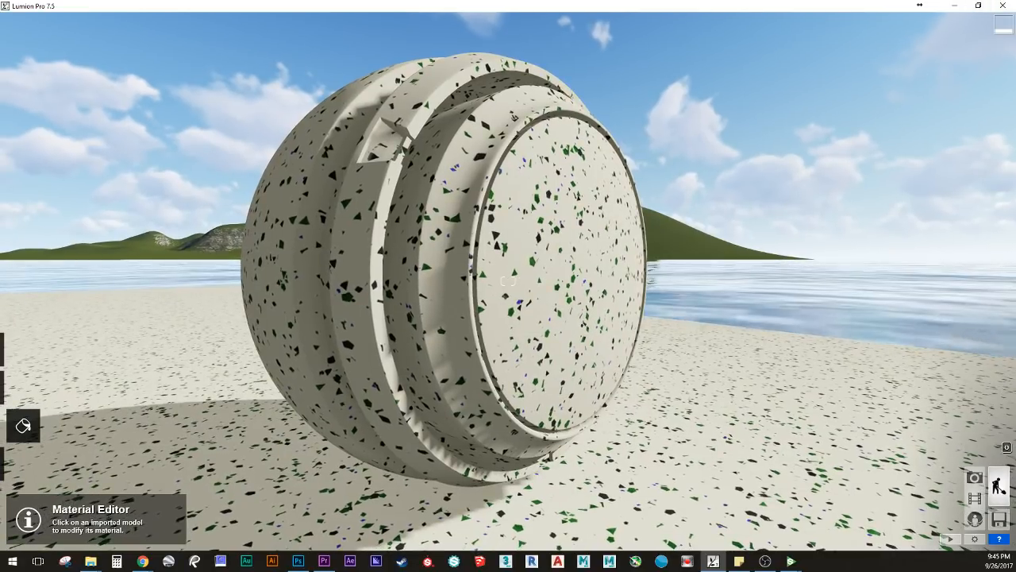